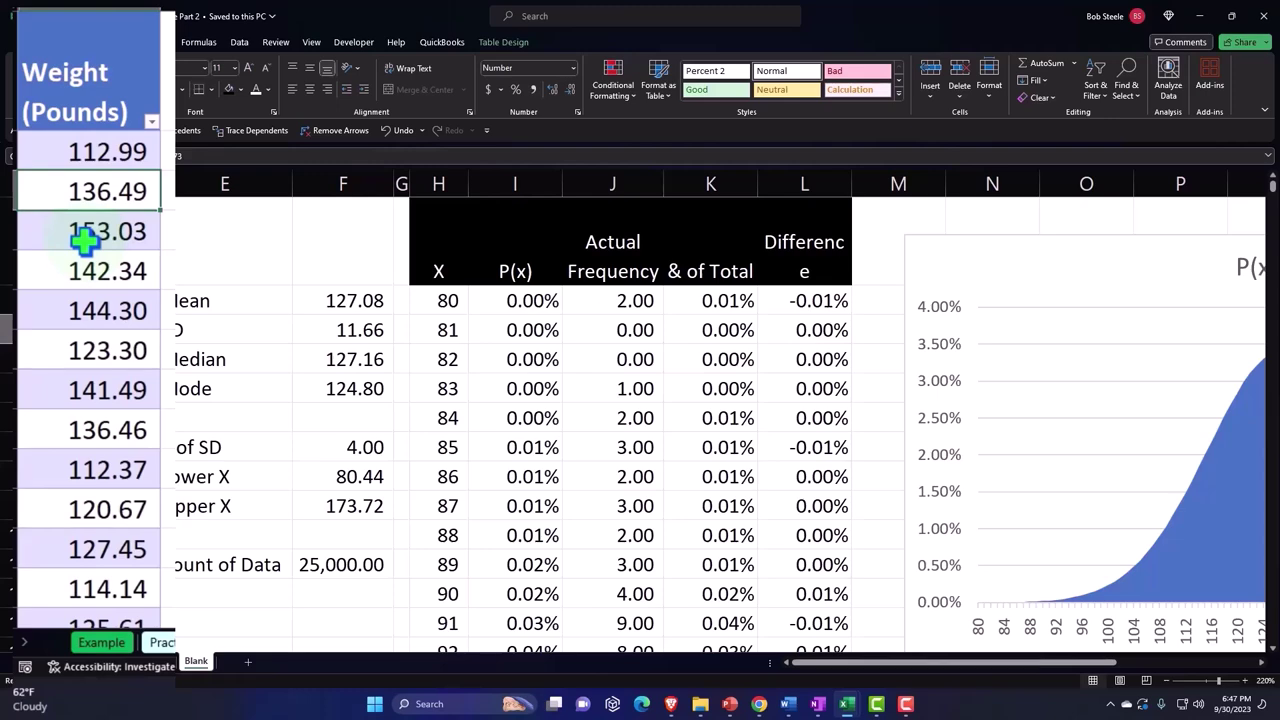
# Select the whole weight column from 112.99 to the last row, then clear the selection.
pyautogui.scroll(-5, 85, 238)
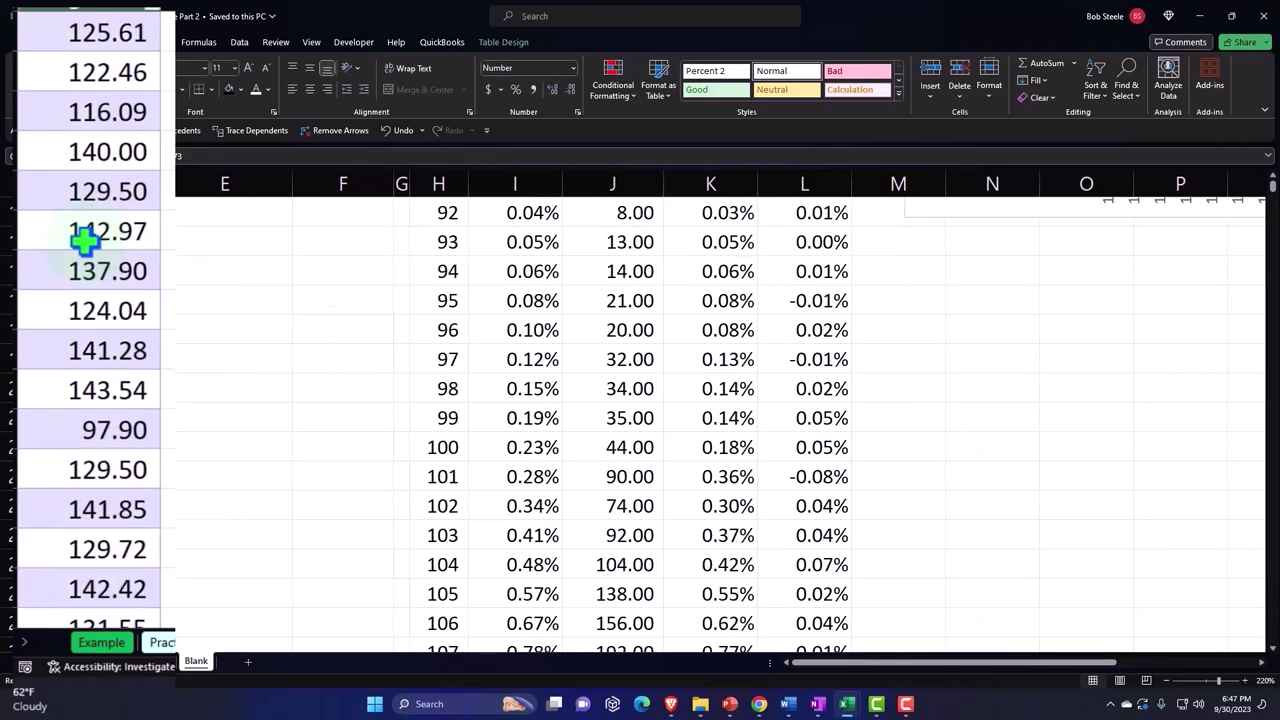
pyautogui.scroll(2, 85, 238)
pyautogui.scroll(3, 85, 238)
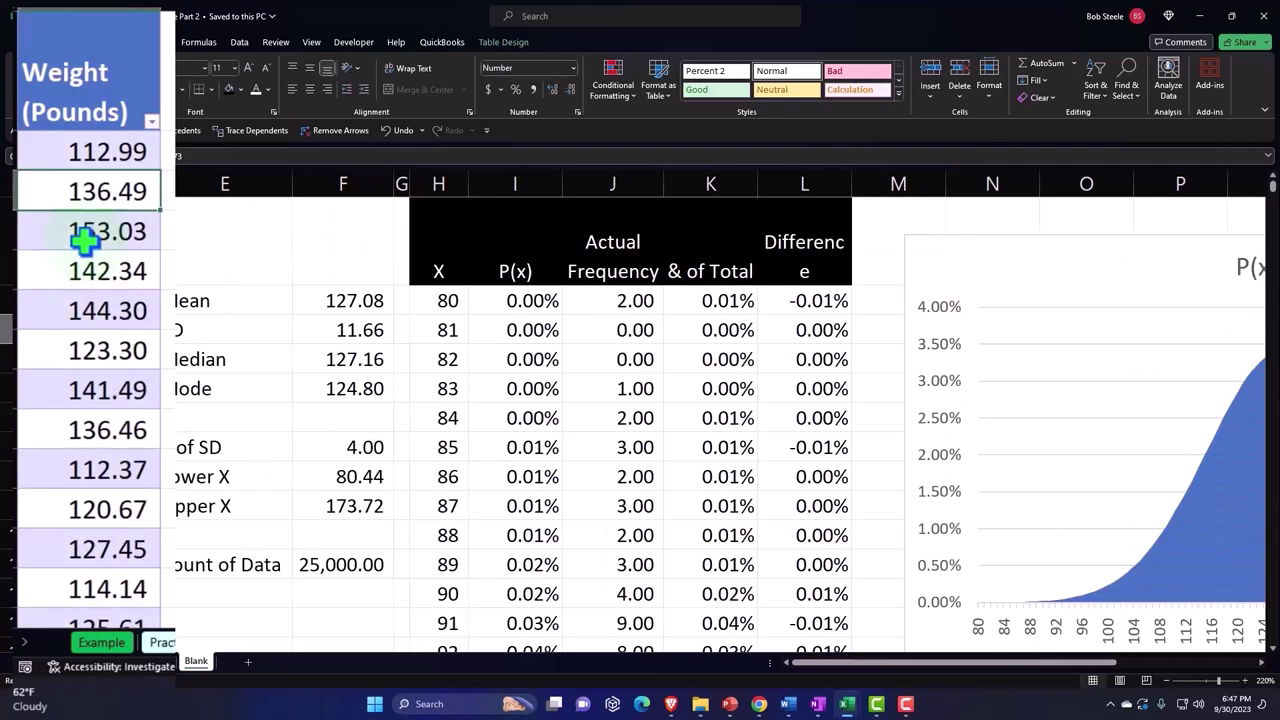
pyautogui.click(81, 153)
pyautogui.hotkey('ctrl', 'shift', 'Down')
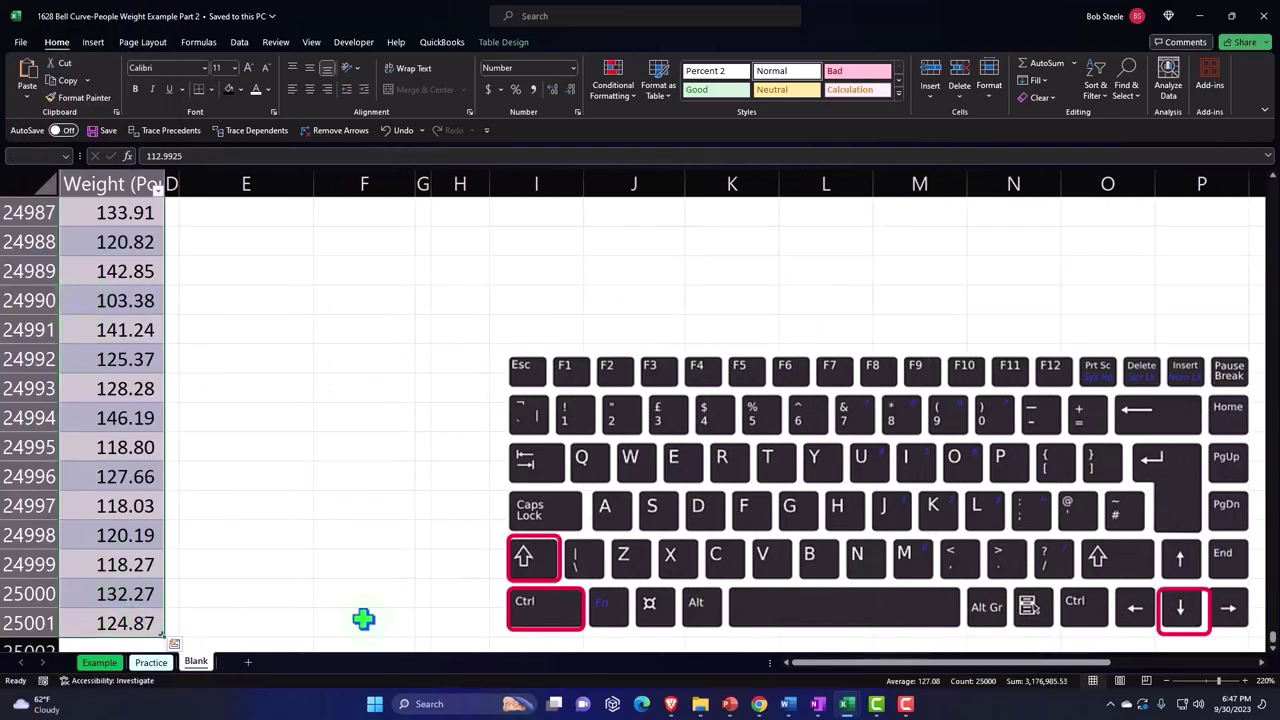
pyautogui.moveTo(1273, 640); pyautogui.dragTo(1271, 177)
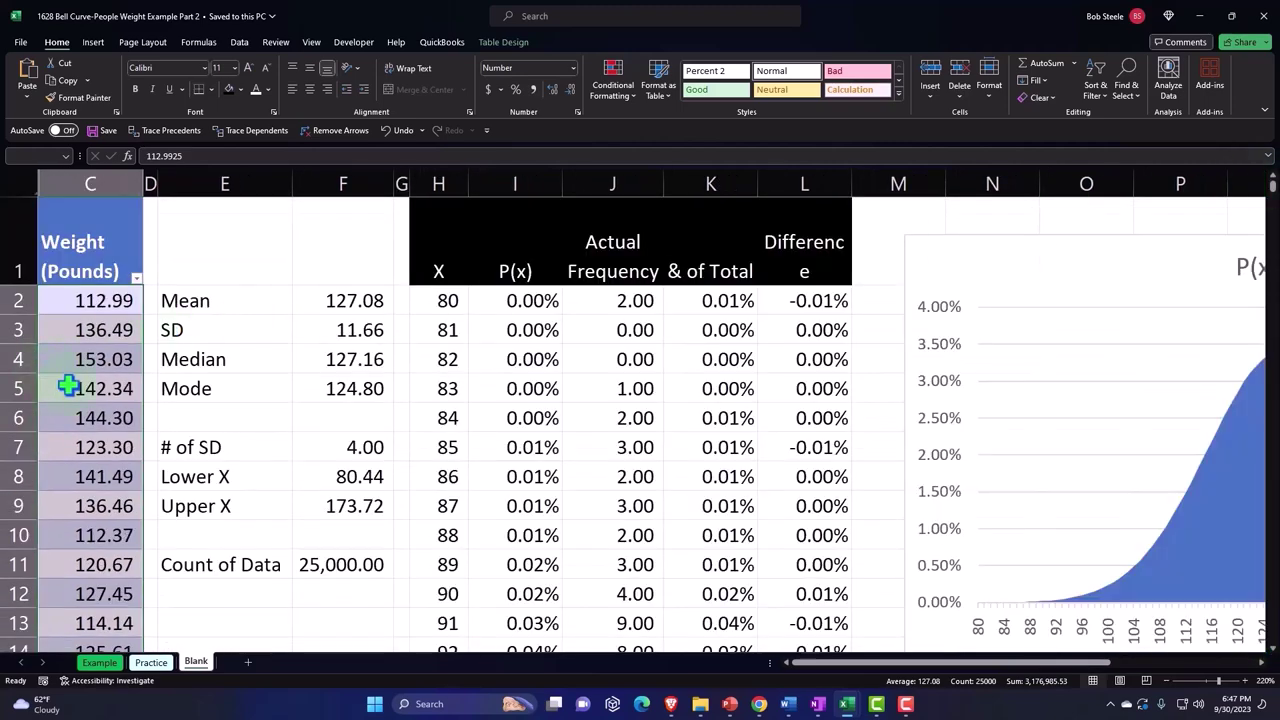
pyautogui.click(78, 386)
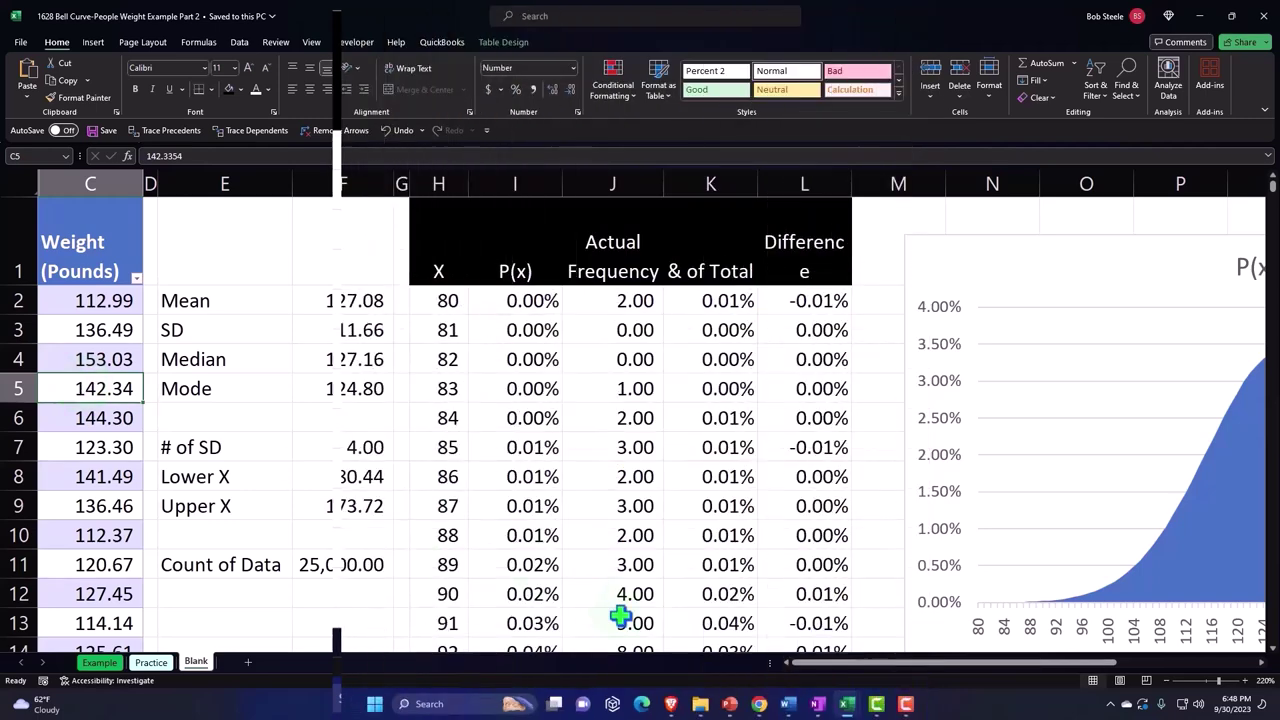
# Review the Mean, Median (127.16) and Mode summary values.
pyautogui.moveTo(846, 677); pyautogui.dragTo(1151, 674)
pyautogui.scroll(-4, 1048, 526)
pyautogui.scroll(4, 1123, 594)
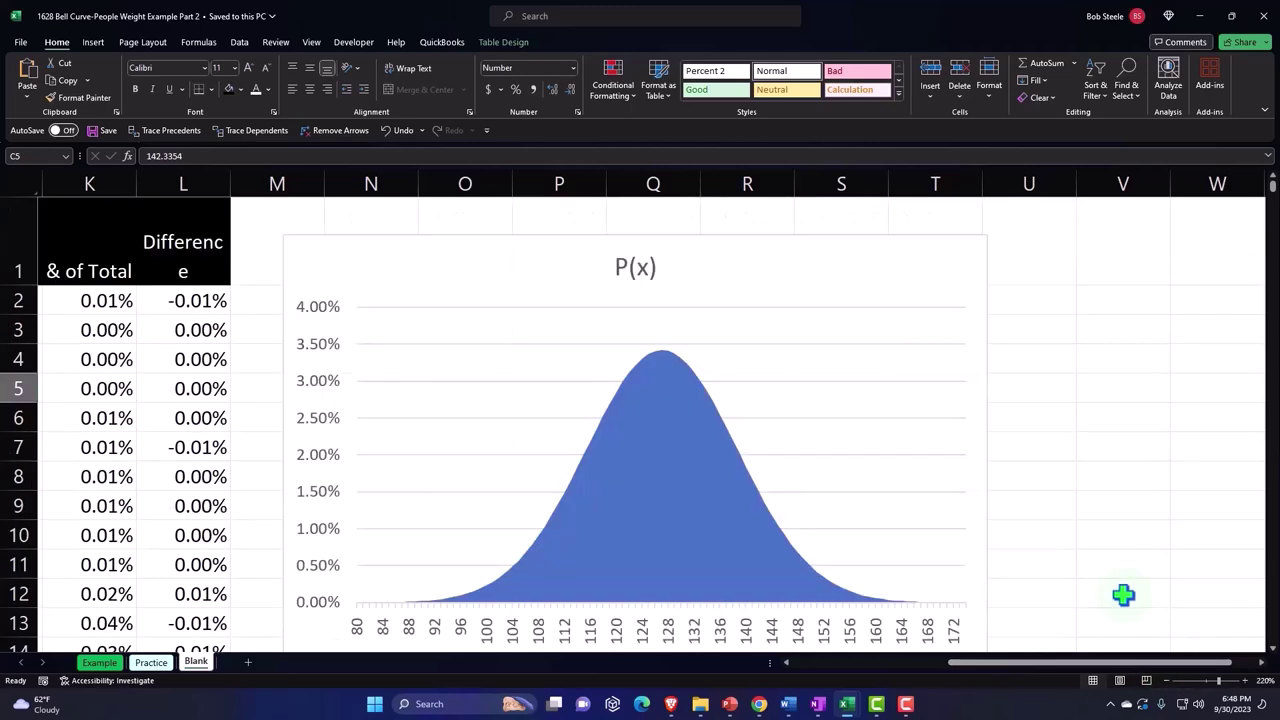
pyautogui.hscroll(5, 1121, 610)
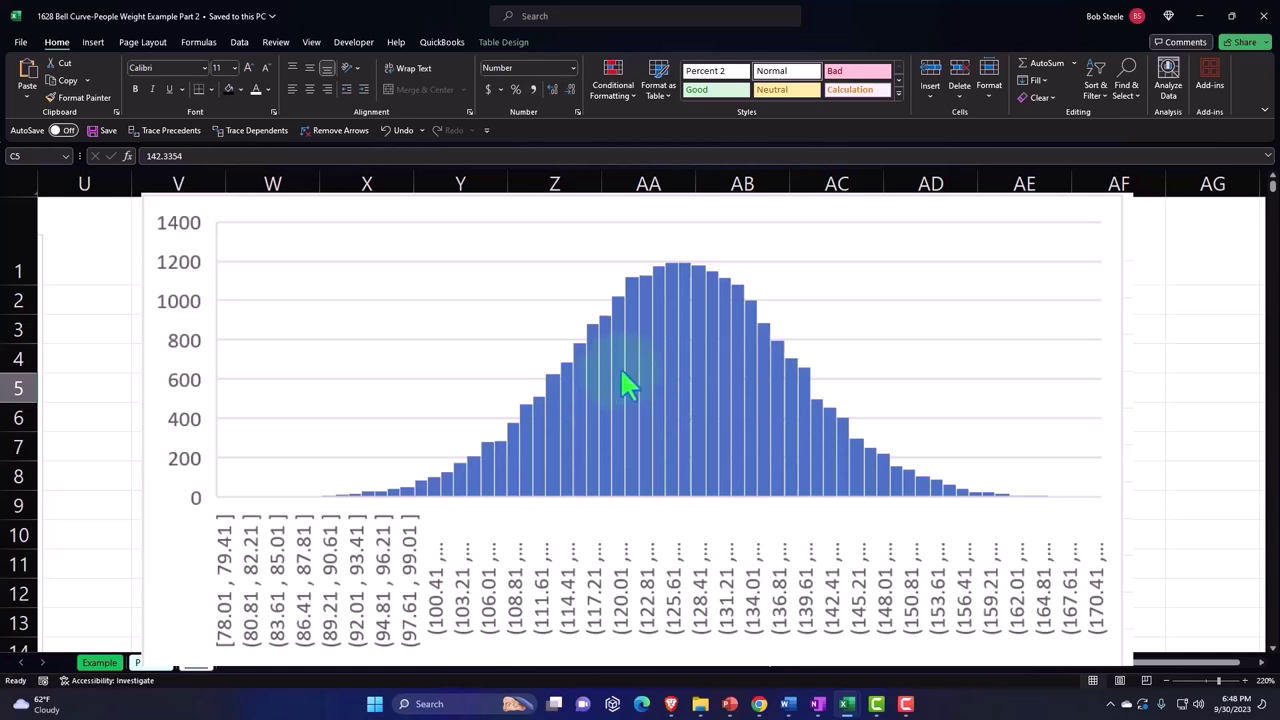
pyautogui.moveTo(815, 447)
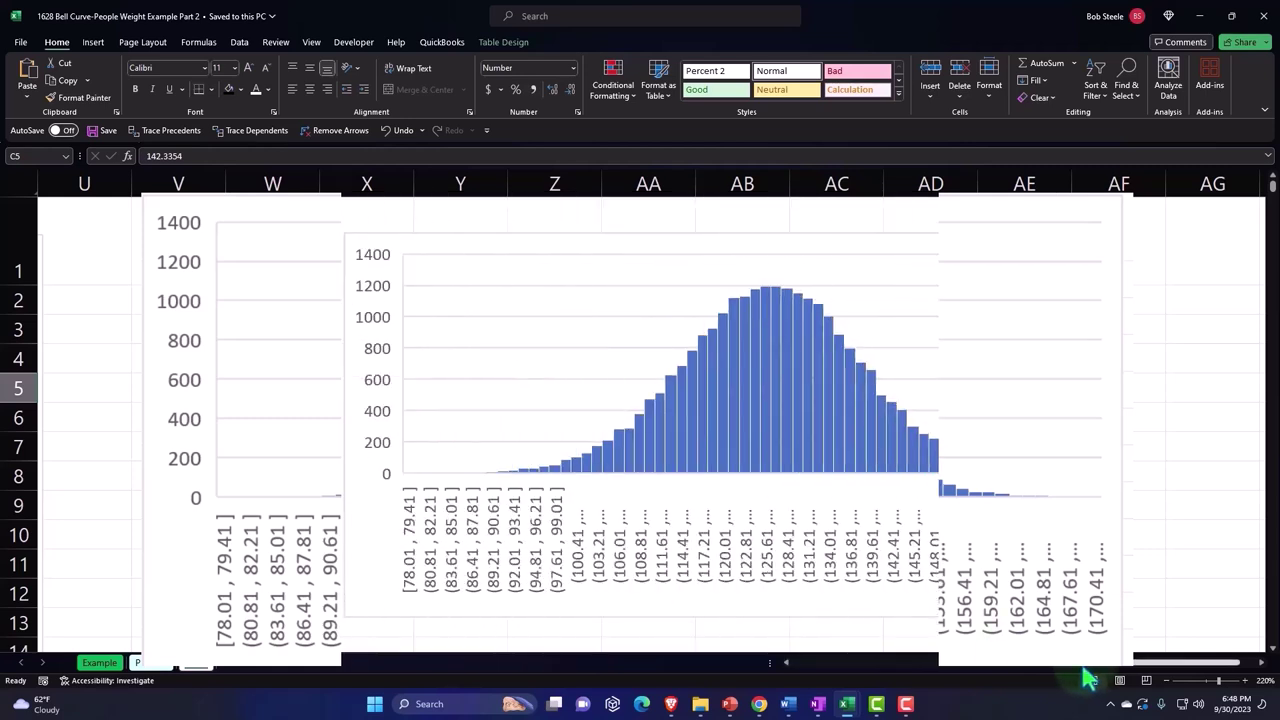
pyautogui.moveTo(1090, 672); pyautogui.dragTo(770, 706)
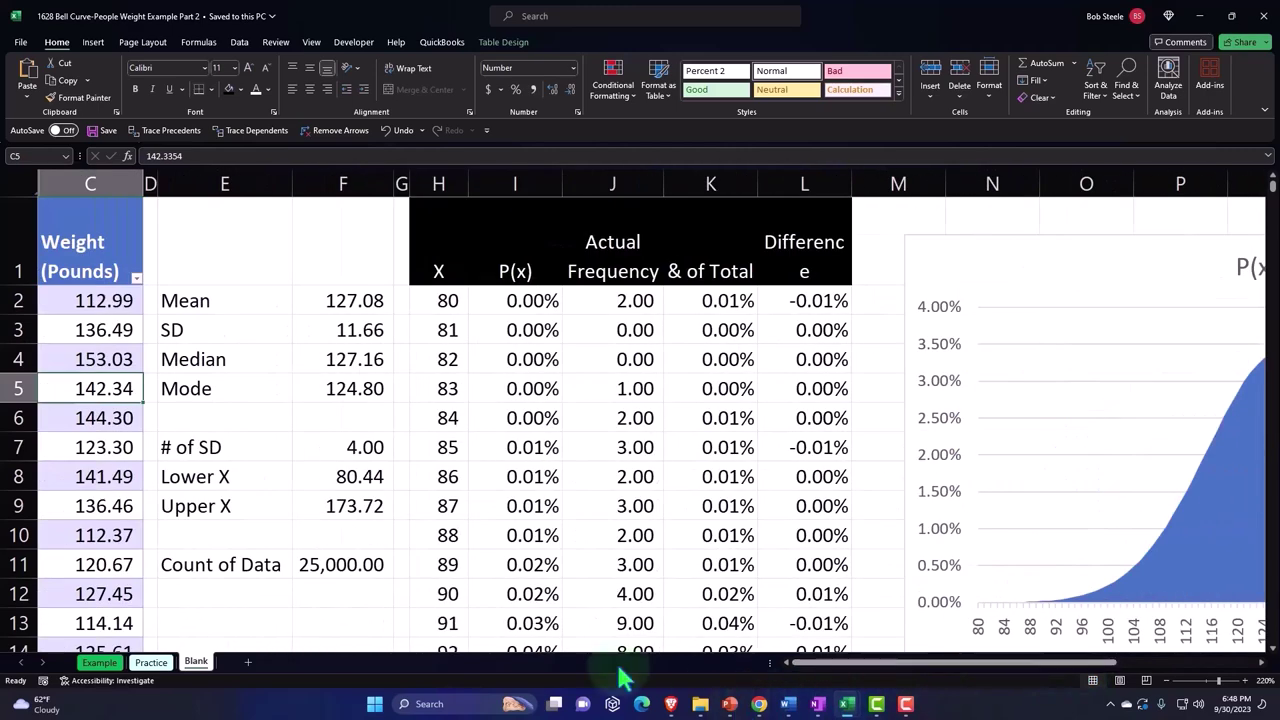
pyautogui.click(224, 300)
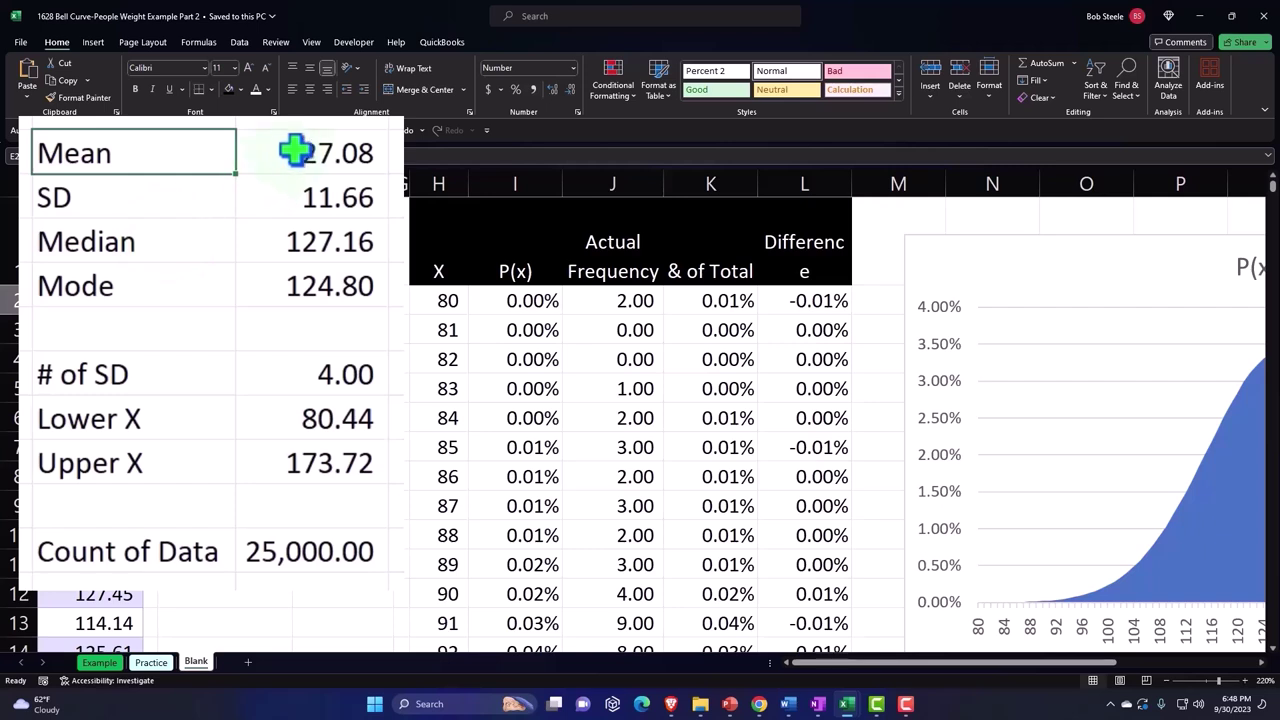
pyautogui.click(295, 150)
pyautogui.click(317, 240)
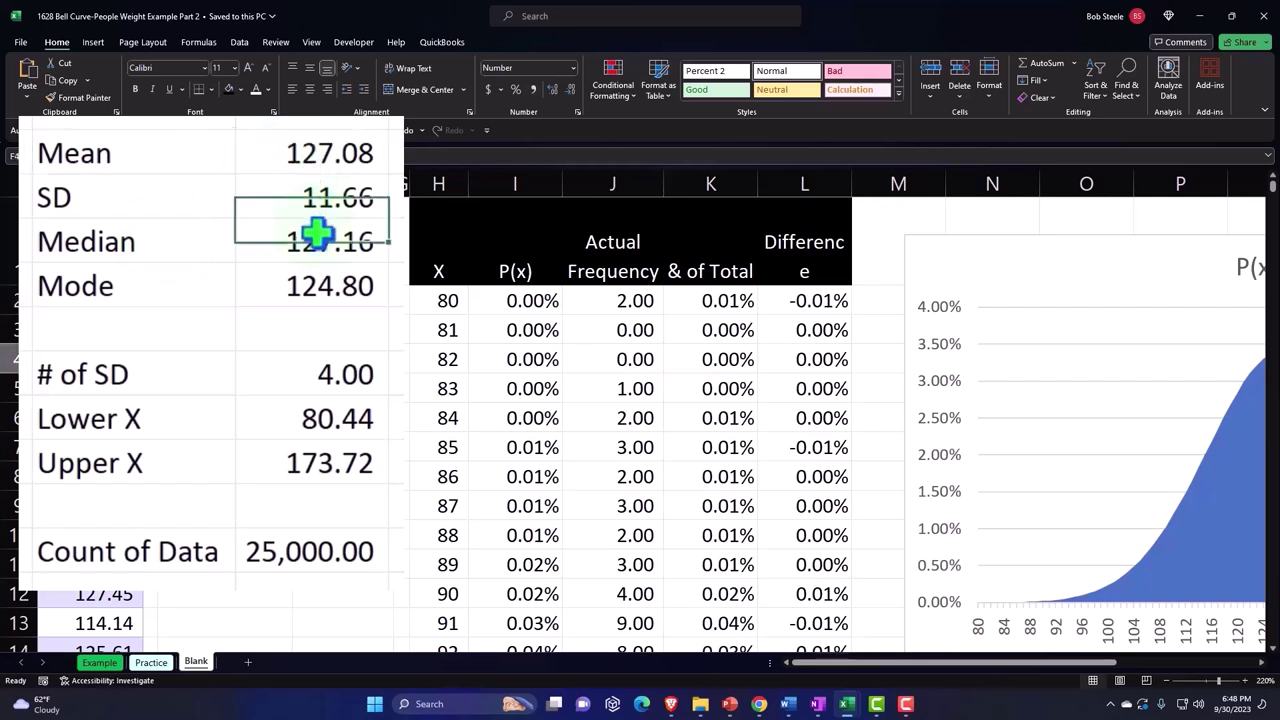
pyautogui.click(317, 283)
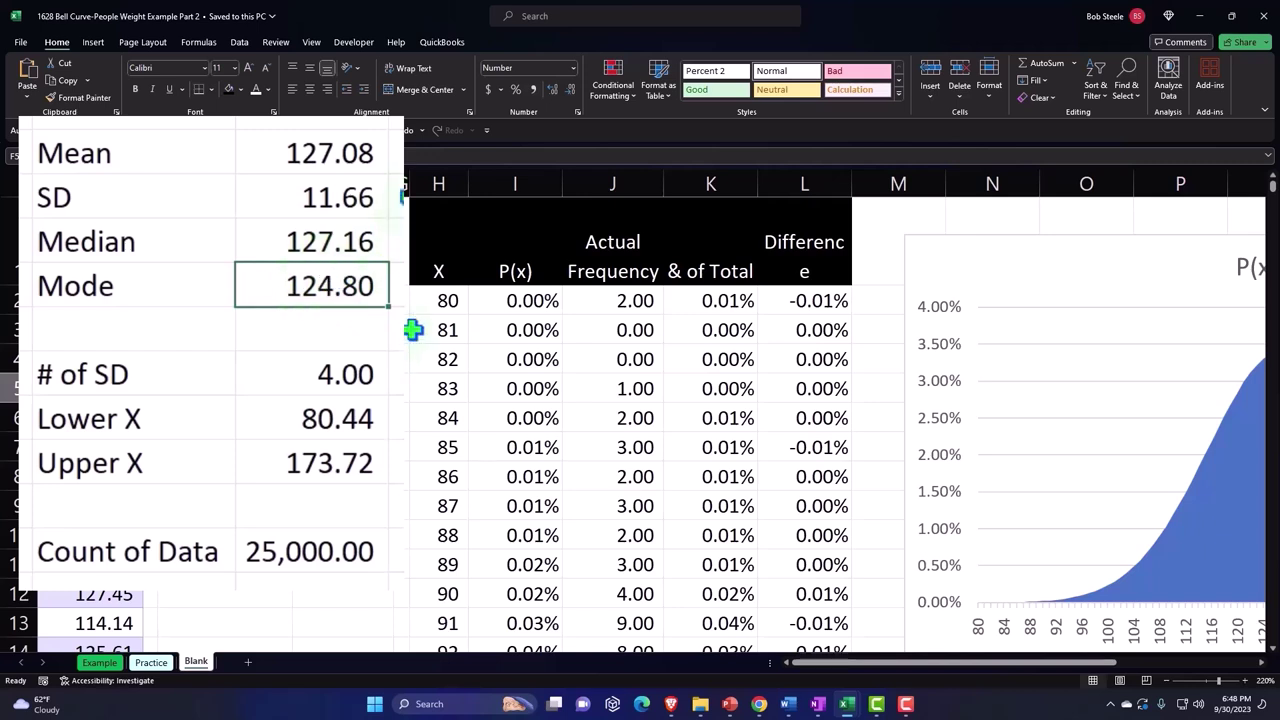
# Review the row-2 NORM.DIST, FREQUENCY, percentage-of-total and Difference formulas without changing them.
pyautogui.click(446, 299)
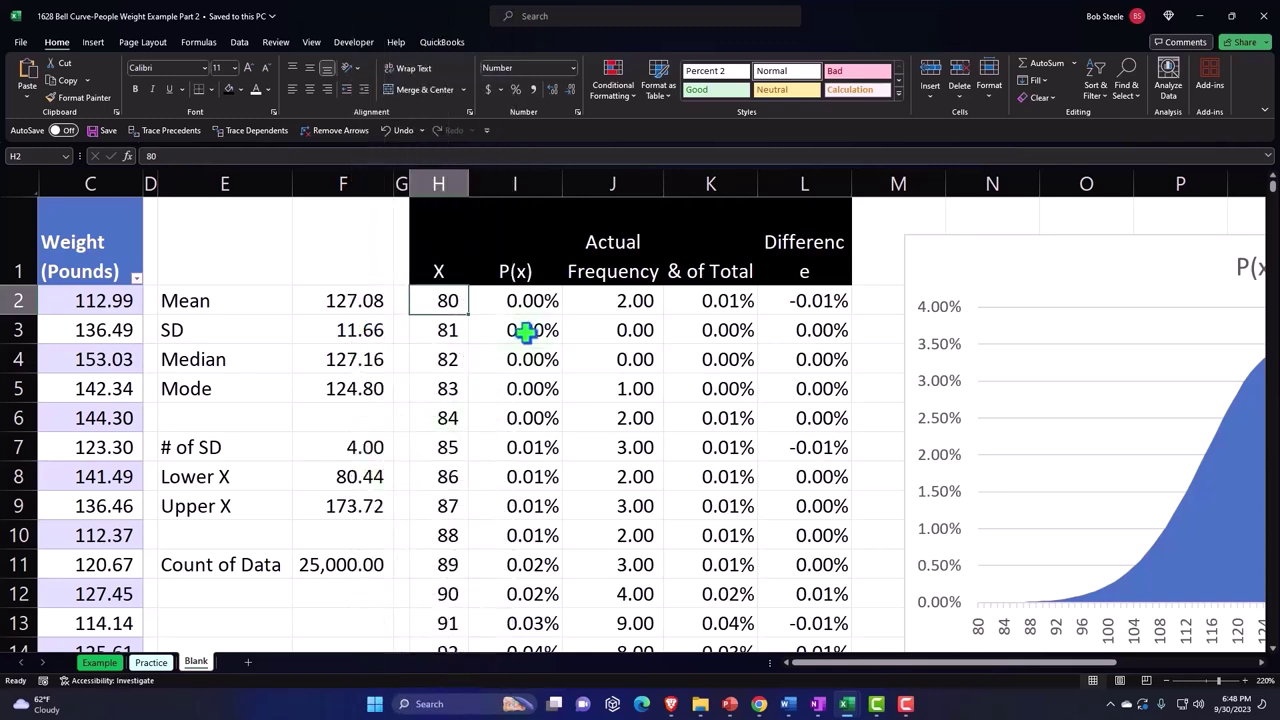
pyautogui.click(537, 299)
pyautogui.doubleClick(537, 299)
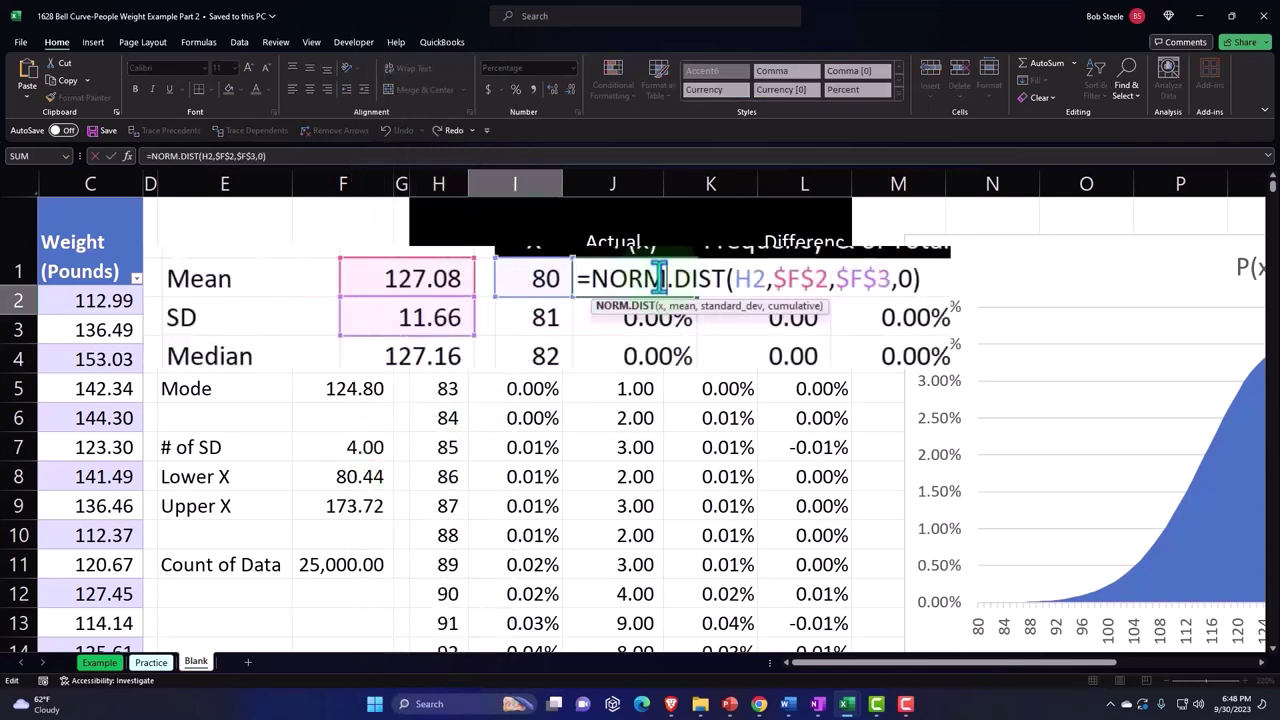
pyautogui.press('Return')
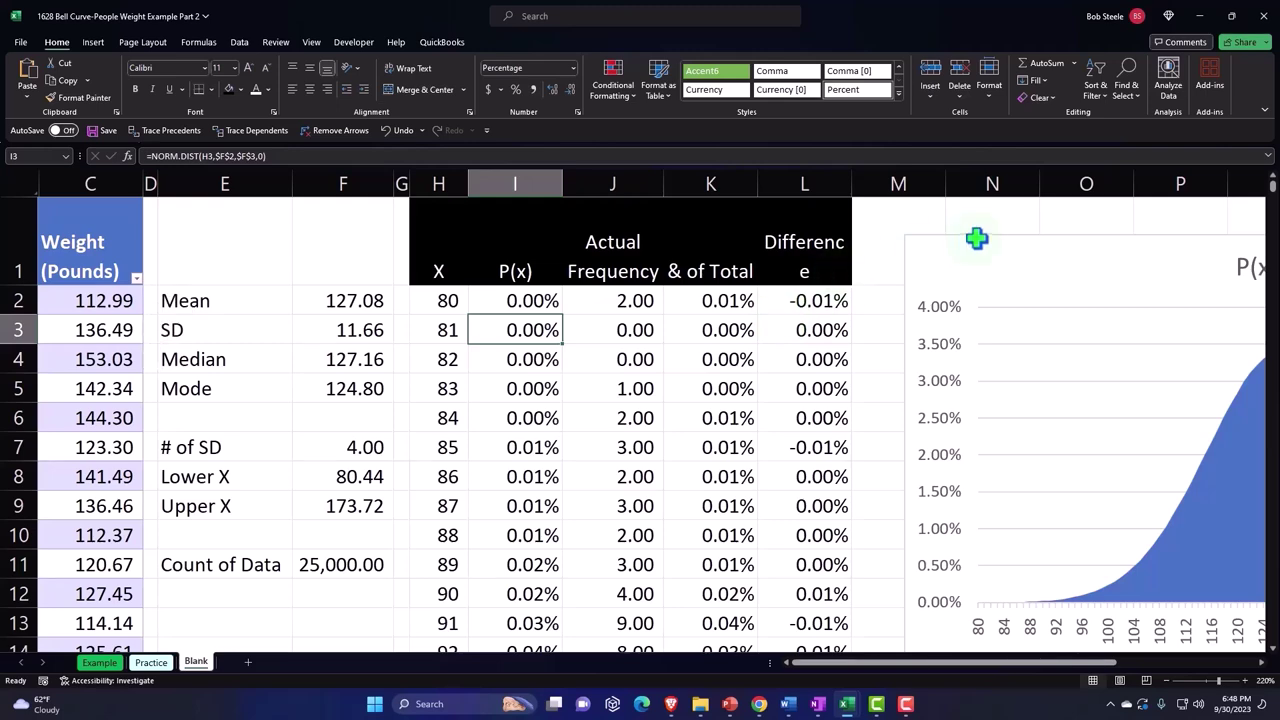
pyautogui.click(1018, 381)
pyautogui.moveTo(1057, 663)
pyautogui.mouseDown()
pyautogui.moveTo(1135, 668)
pyautogui.moveTo(1057, 668)
pyautogui.mouseUp()
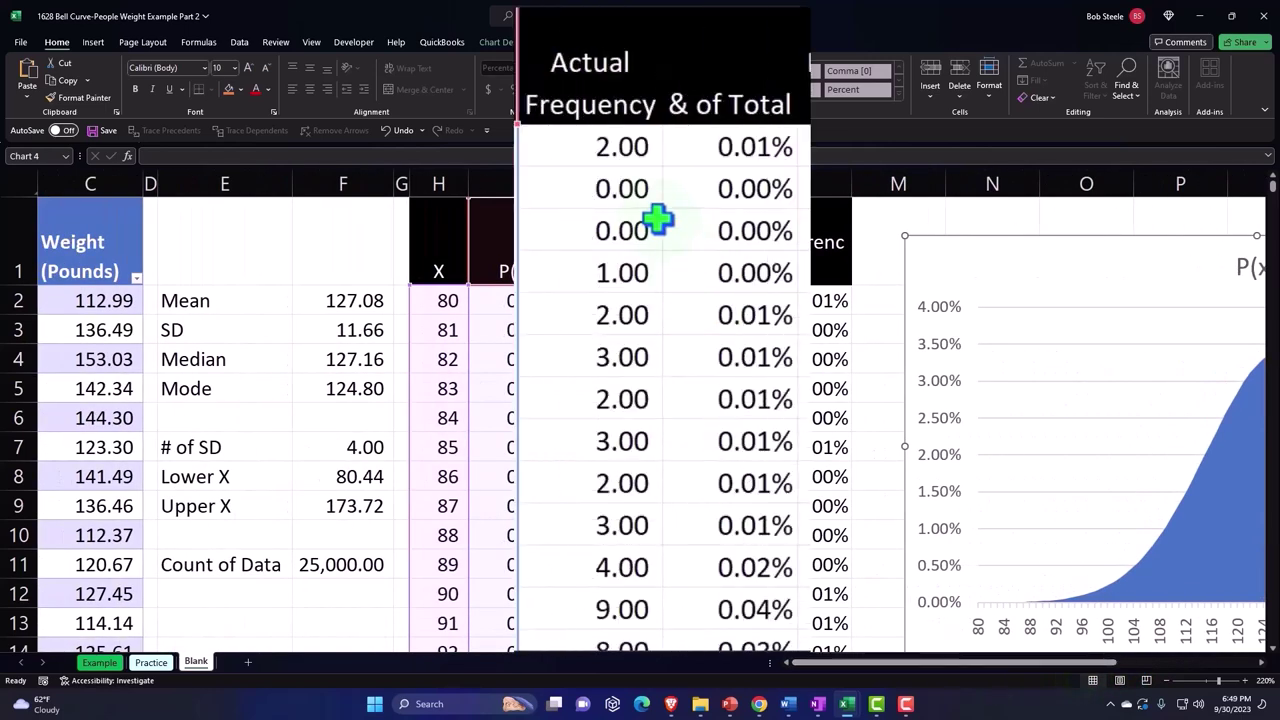
pyautogui.click(620, 301)
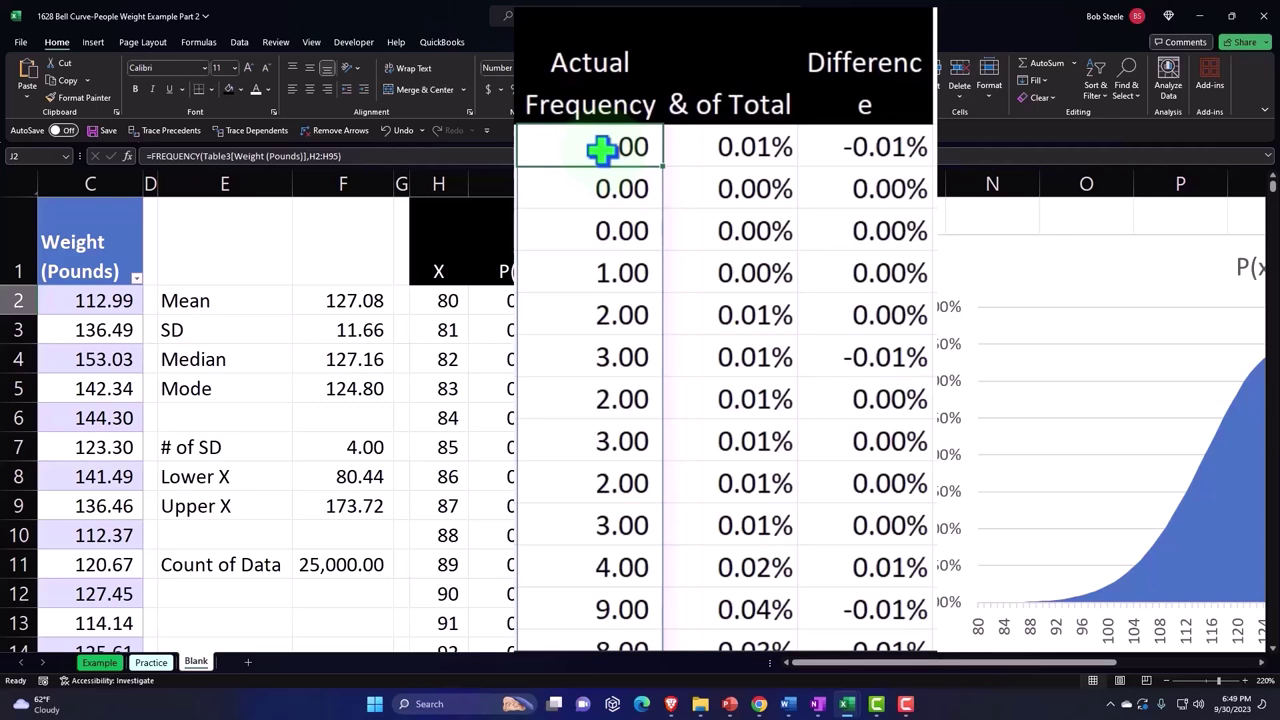
pyautogui.doubleClick(717, 150)
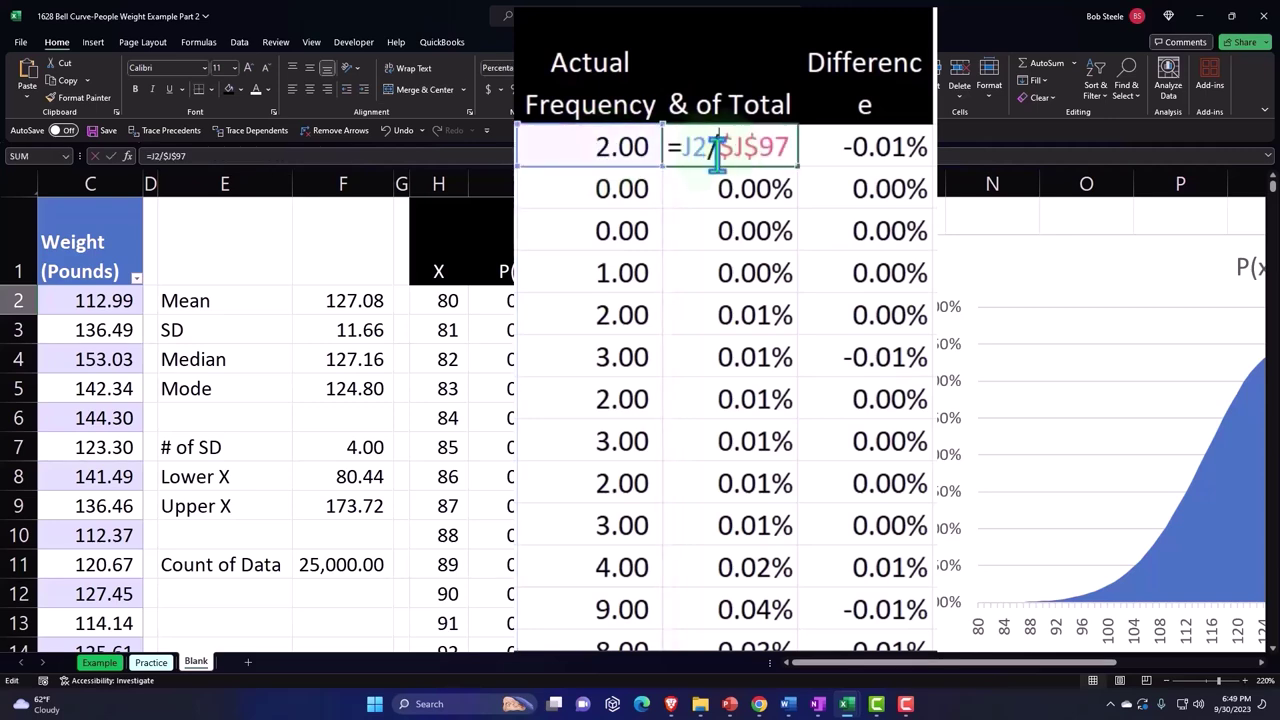
pyautogui.press('Return')
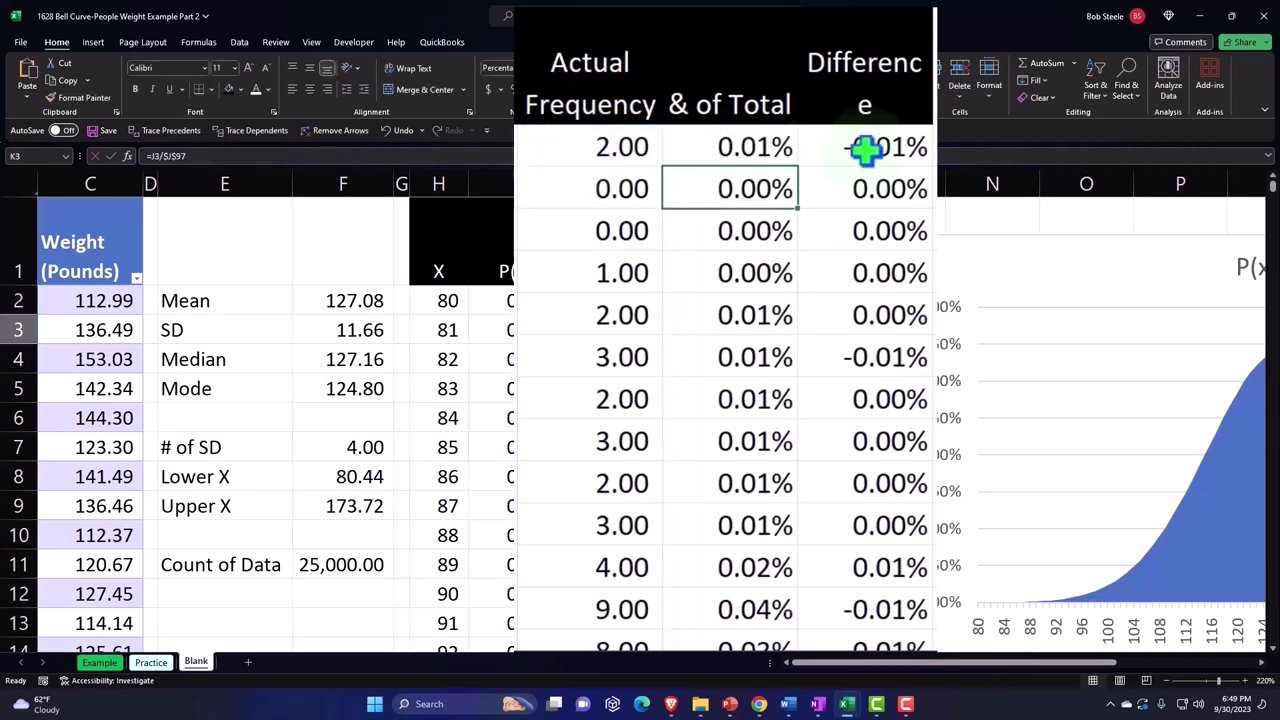
pyautogui.click(866, 150)
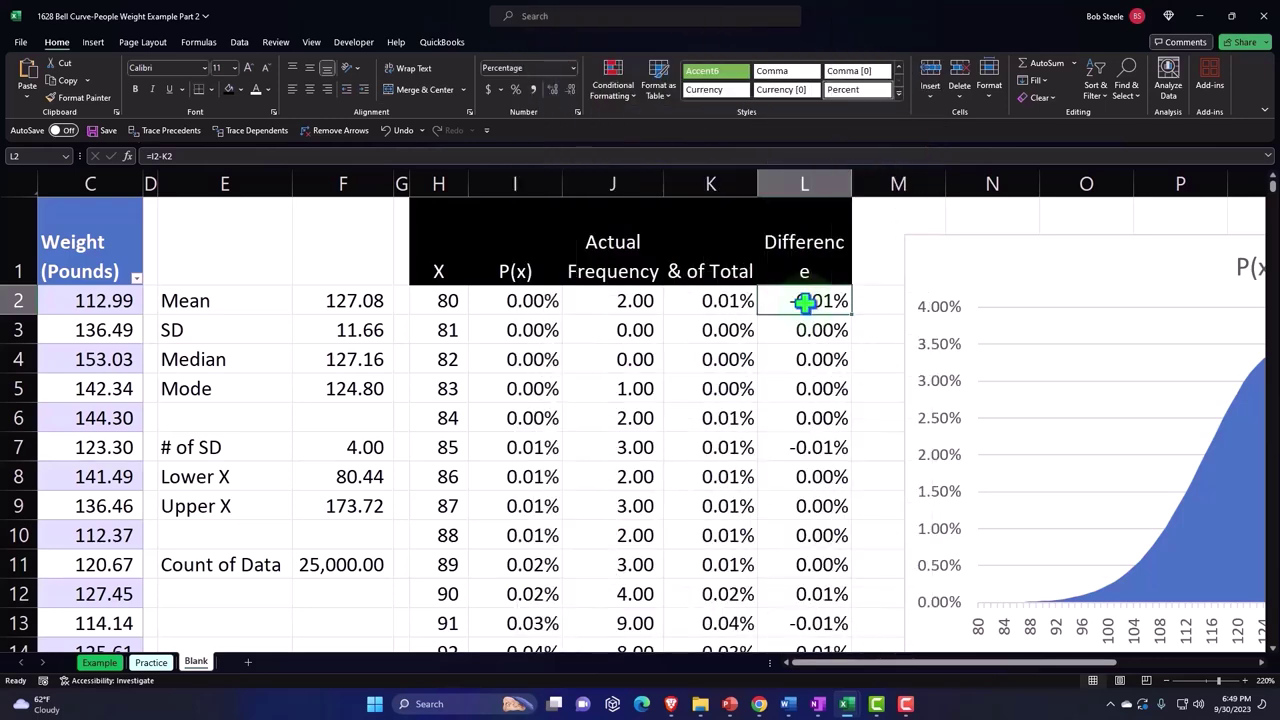
# Delete the P(x) title from the bell curve chart.
pyautogui.scroll(-2, 610, 497)
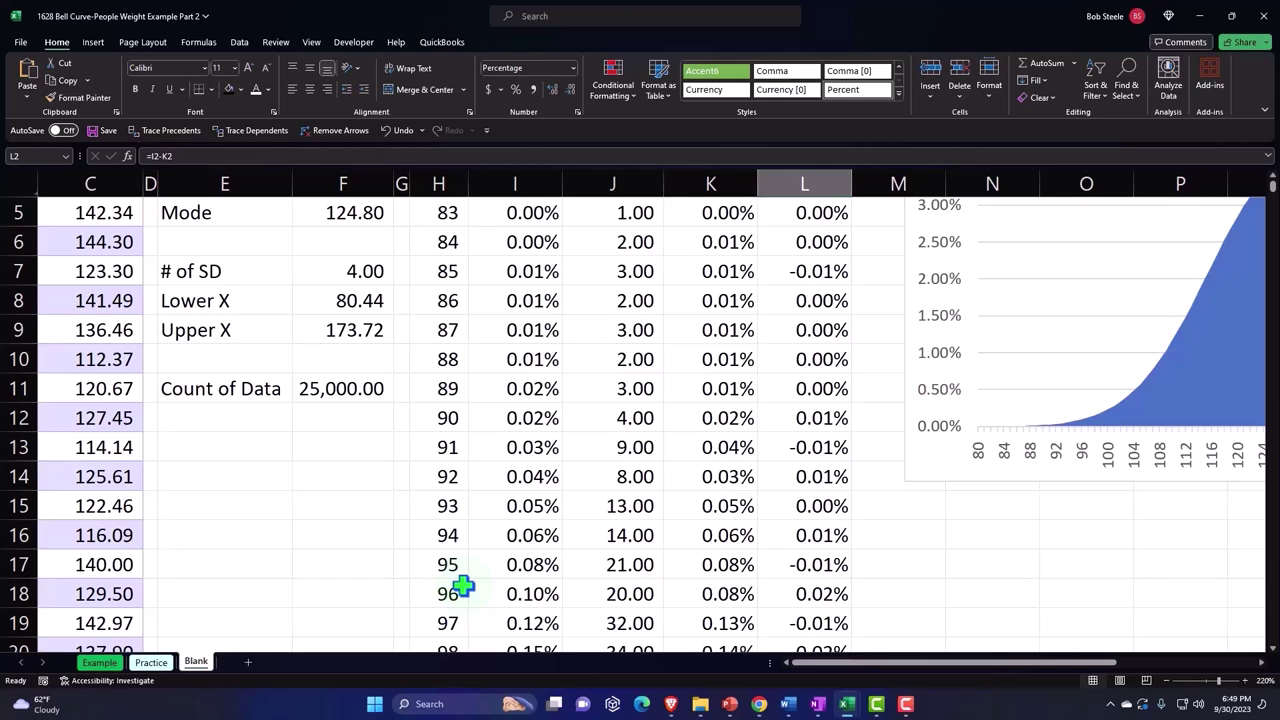
pyautogui.scroll(2, 458, 582)
pyautogui.click(1119, 274)
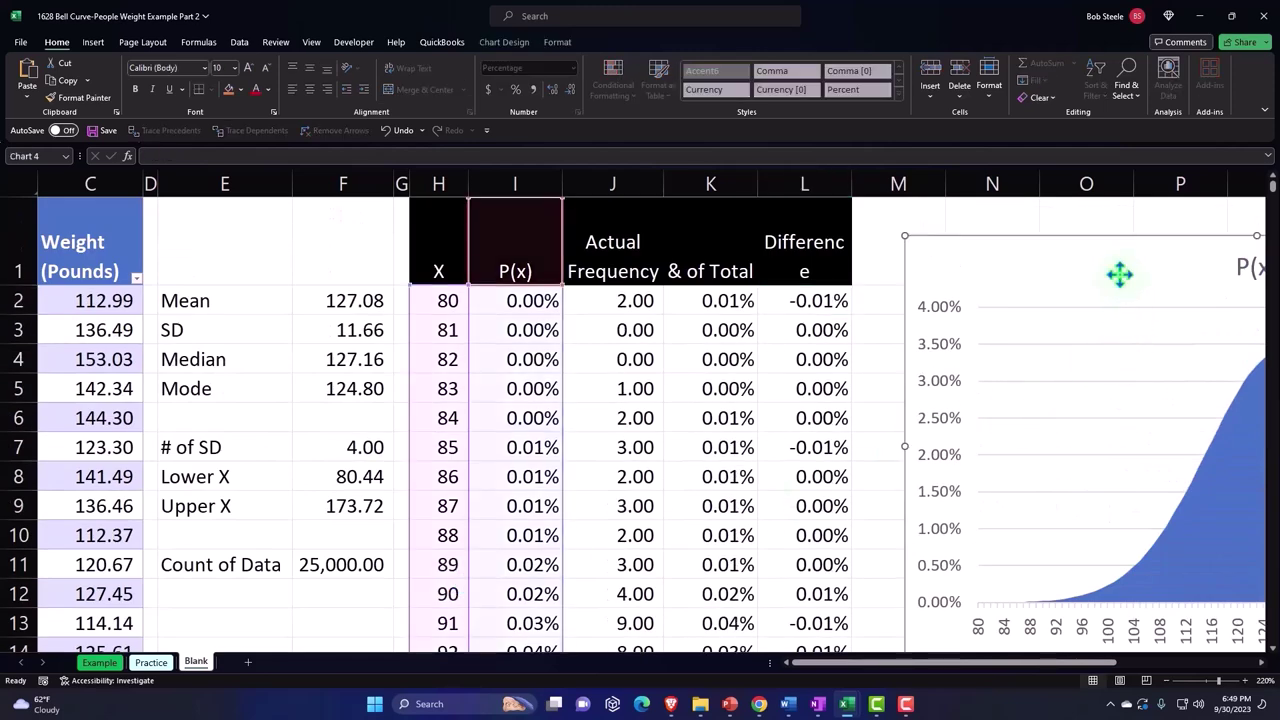
pyautogui.moveTo(982, 672); pyautogui.dragTo(1080, 680)
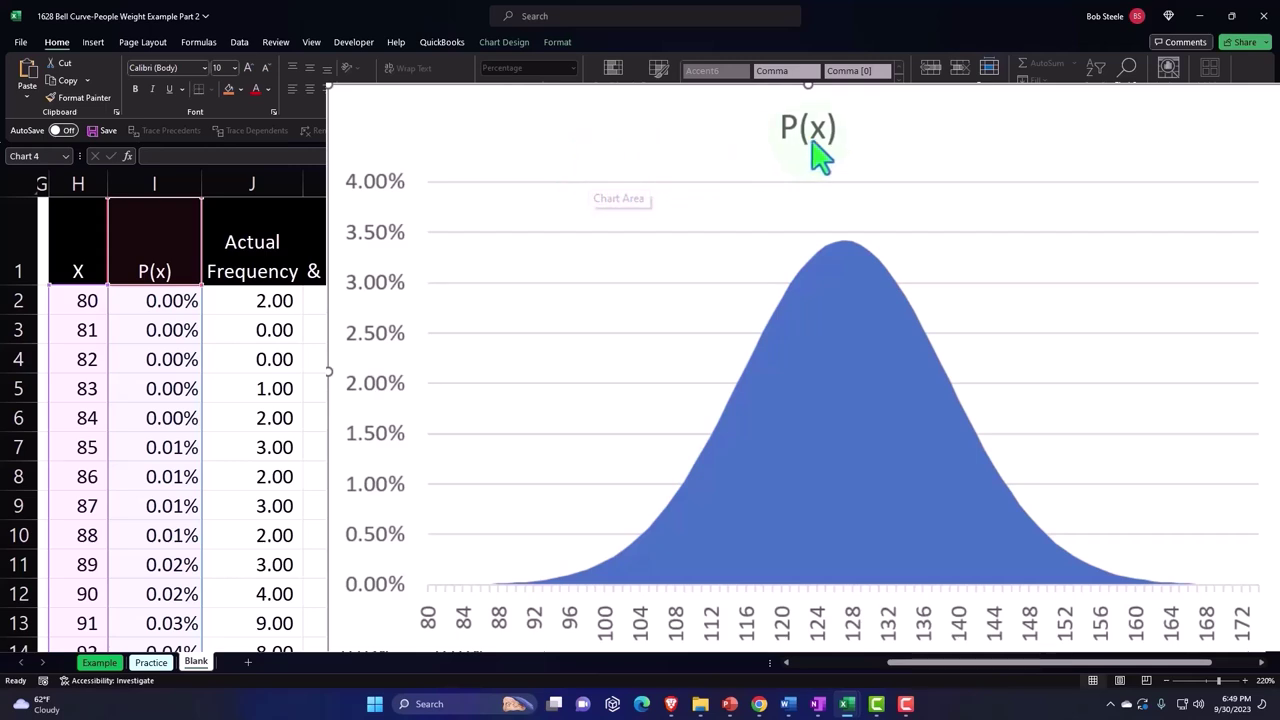
pyautogui.click(814, 133)
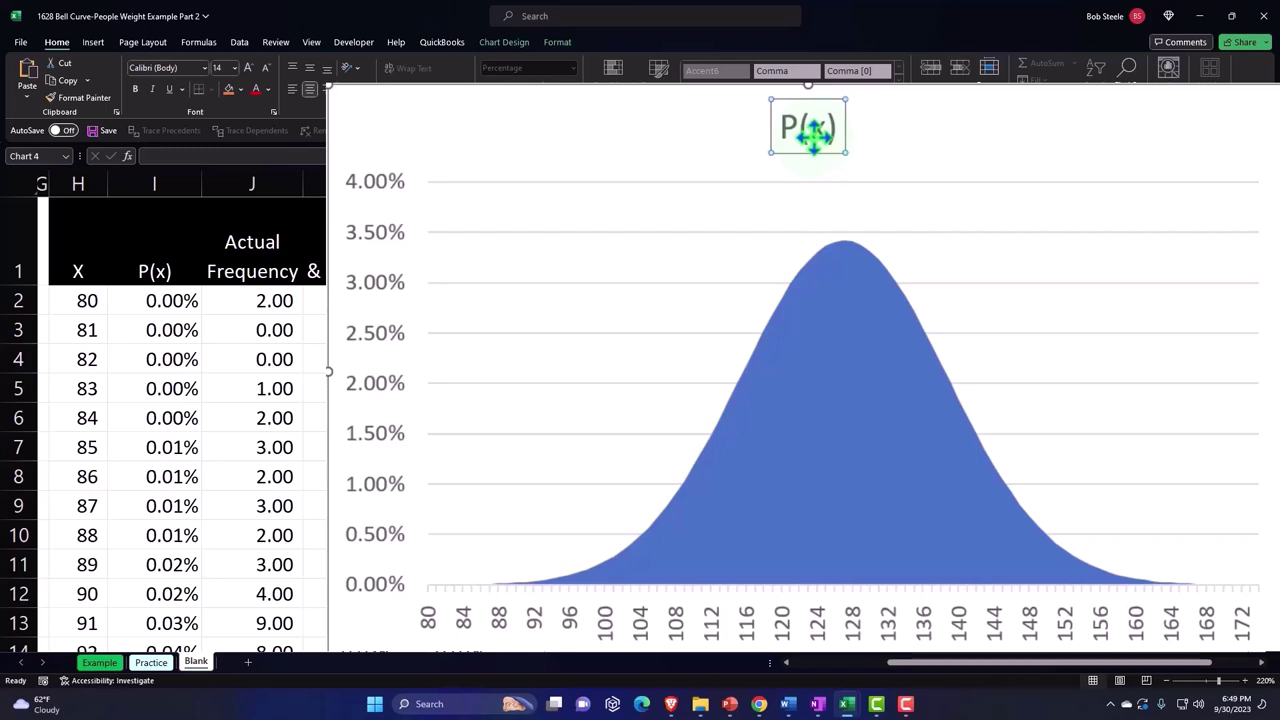
pyautogui.press('Delete')
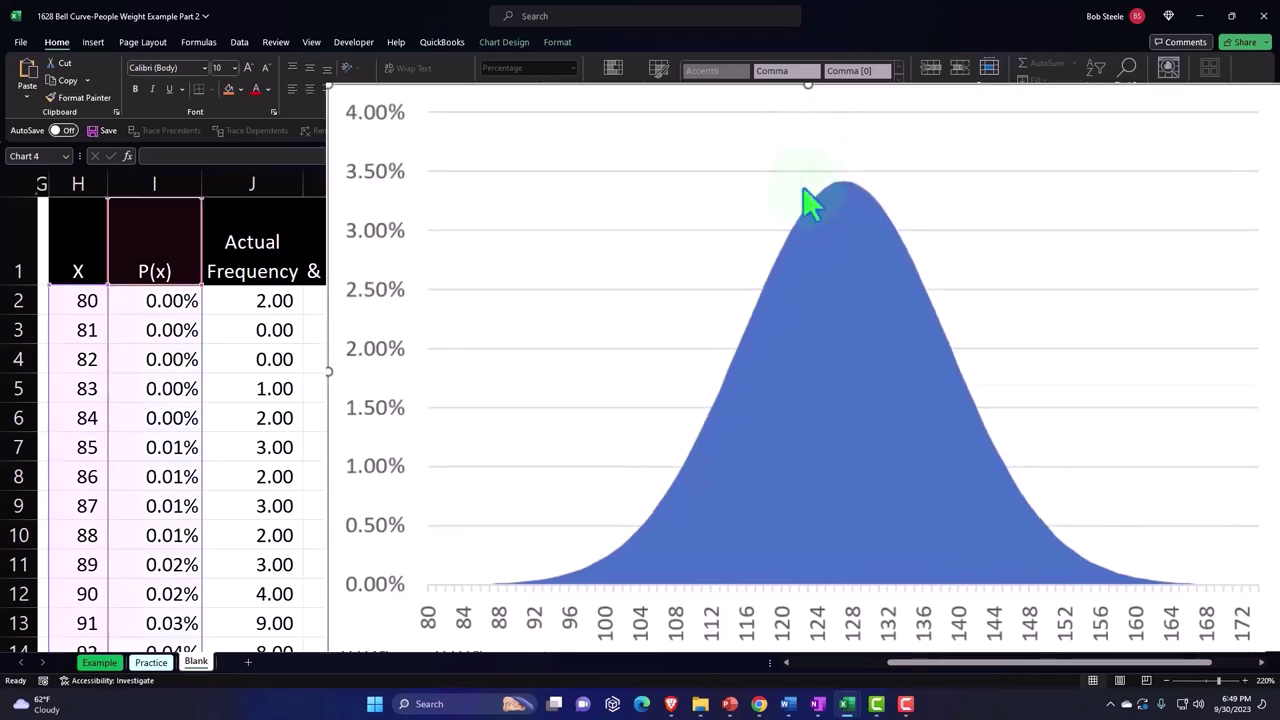
# Select the P(x) column from its header down, leaving out the Total row, for charting.
pyautogui.click(145, 266)
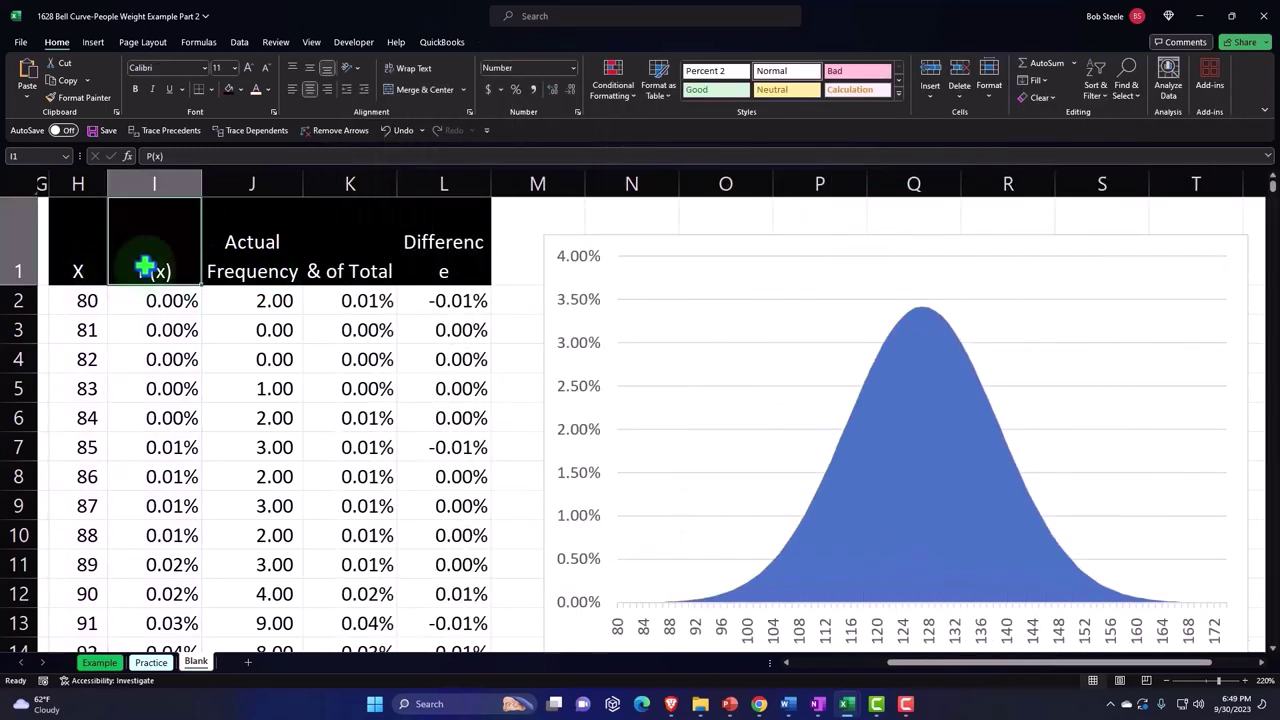
pyautogui.hotkey('ctrl', 'shift', 'Down')
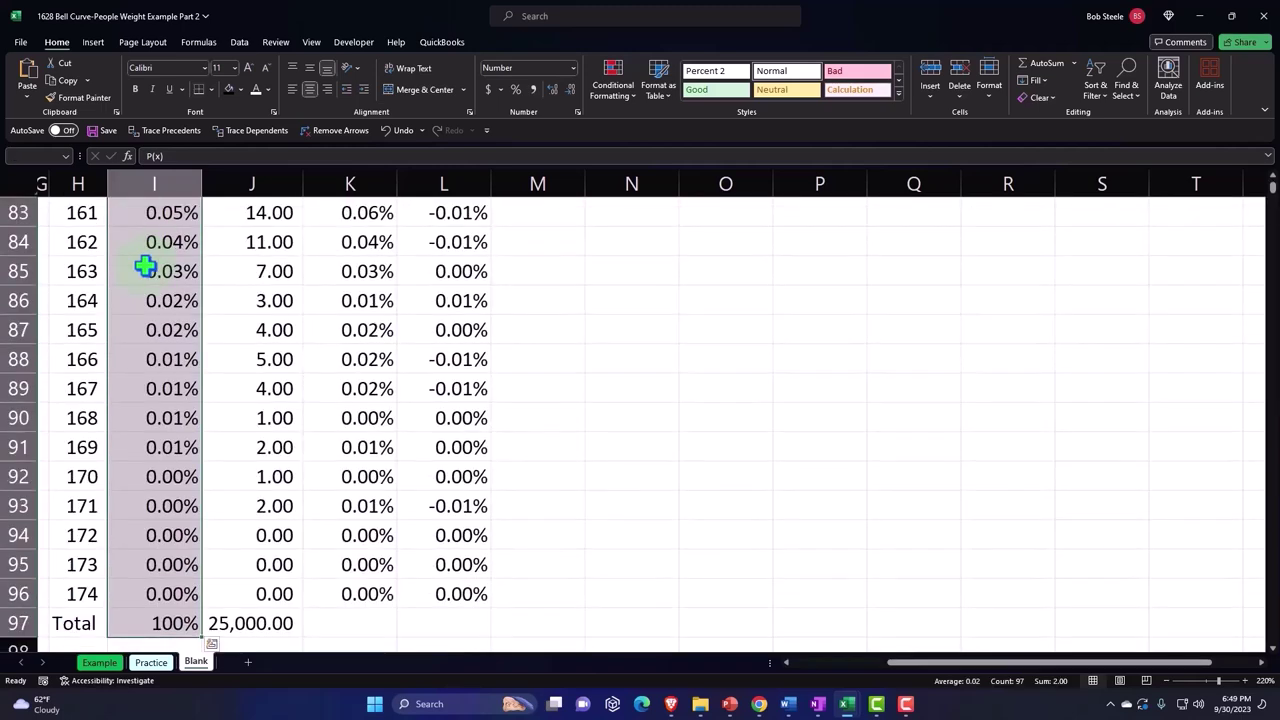
pyautogui.hotkey('shift', 'Up')
pyautogui.scroll(9, 420, 354)
pyautogui.scroll(9, 420, 354)
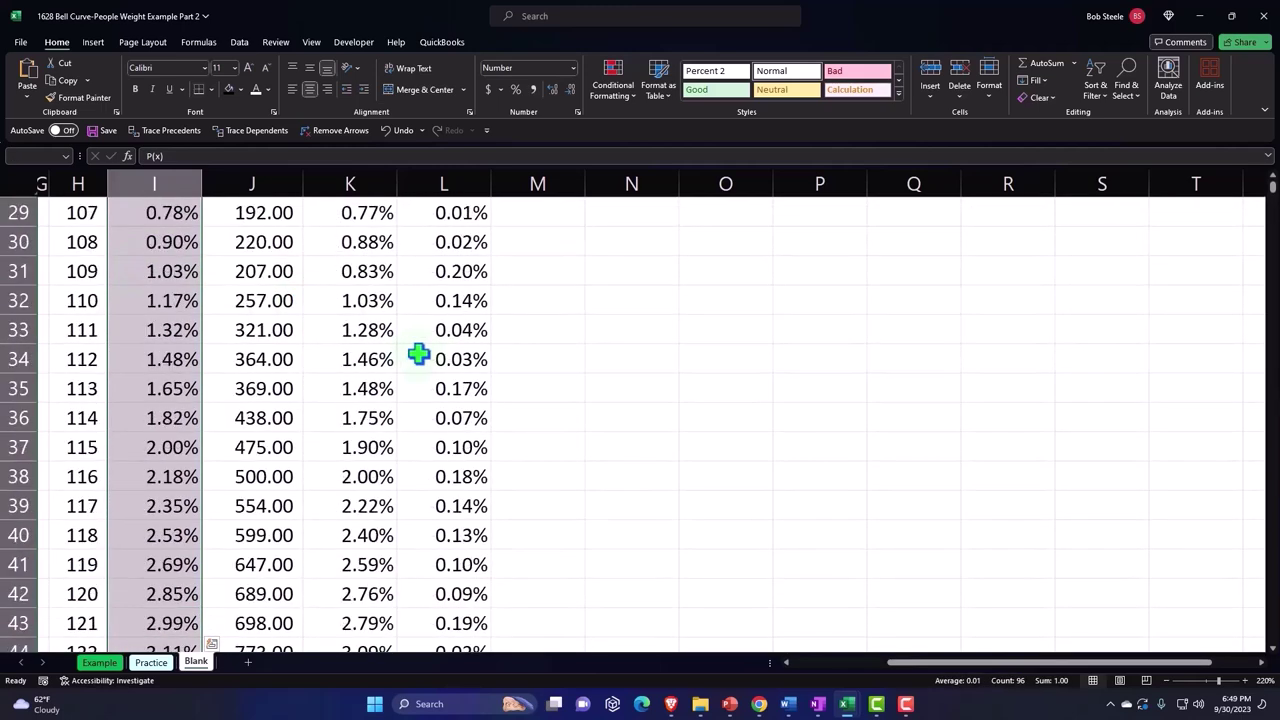
pyautogui.scroll(7, 420, 354)
pyautogui.click(93, 42)
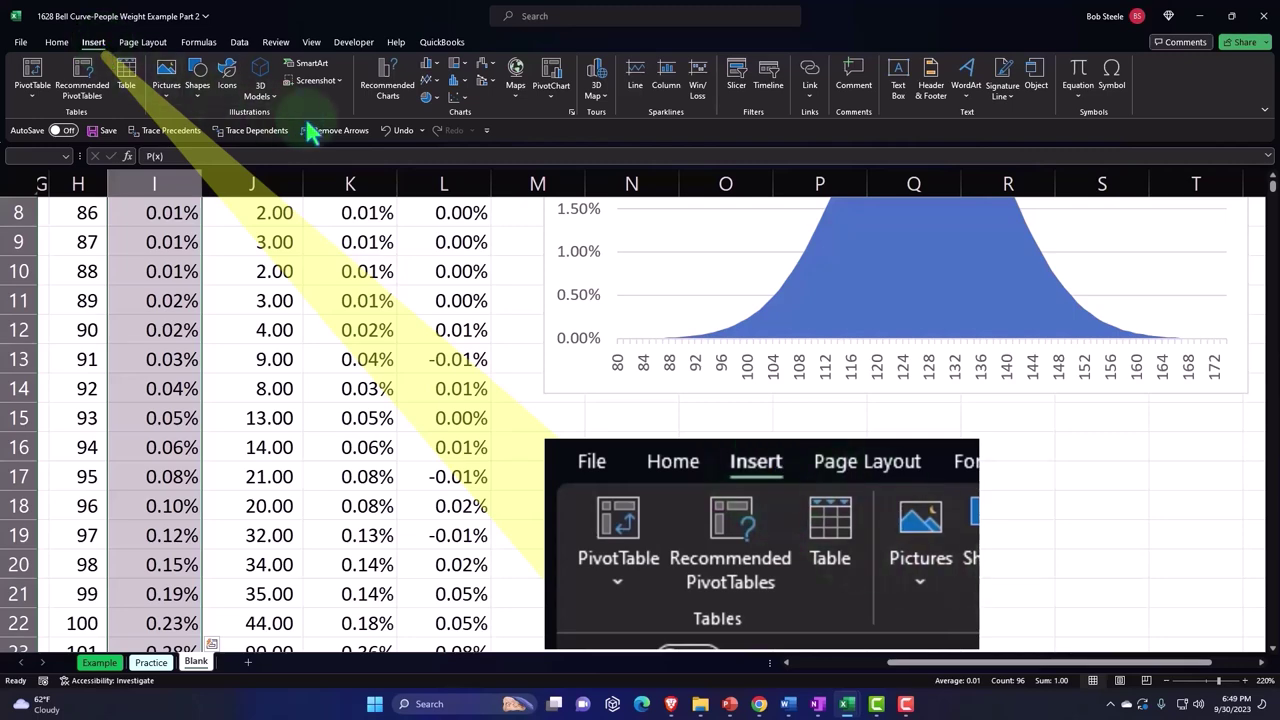
# Insert a 2-D area chart of P(x), confirm axis labels =Blank!$H$2:$H$96, and move it right.
pyautogui.click(430, 79)
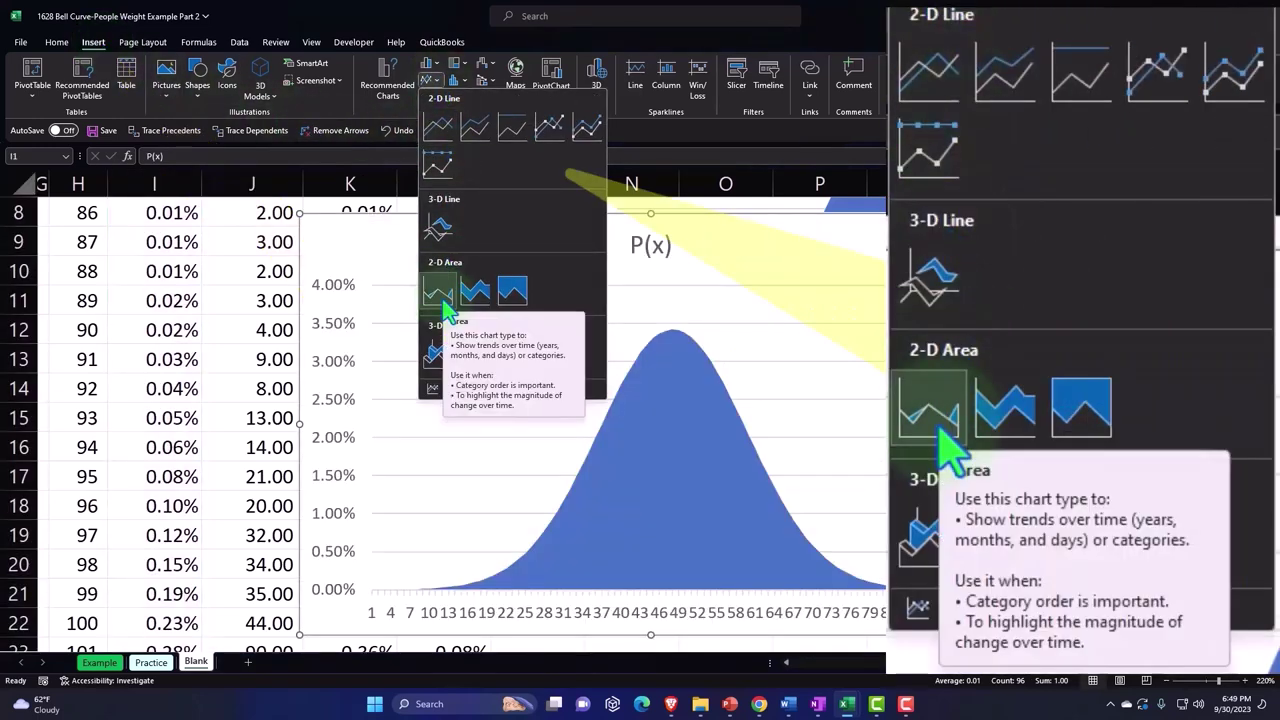
pyautogui.click(440, 296)
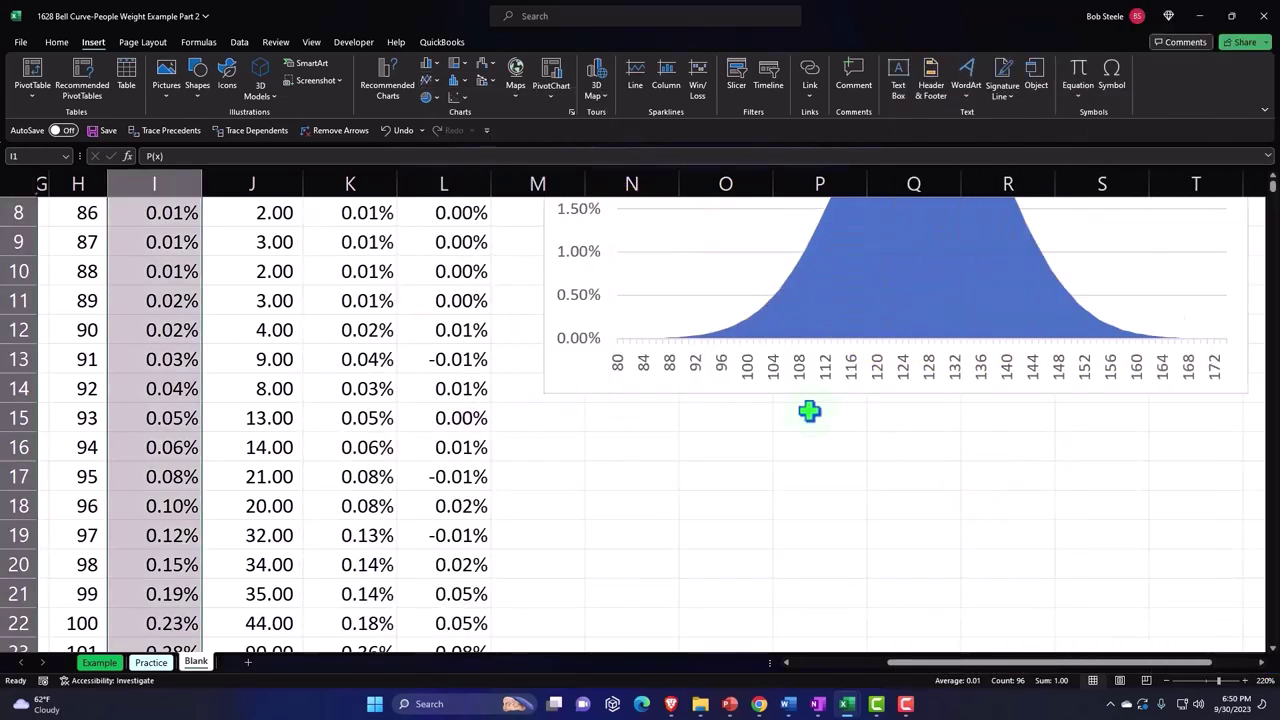
pyautogui.scroll(3, 772, 385)
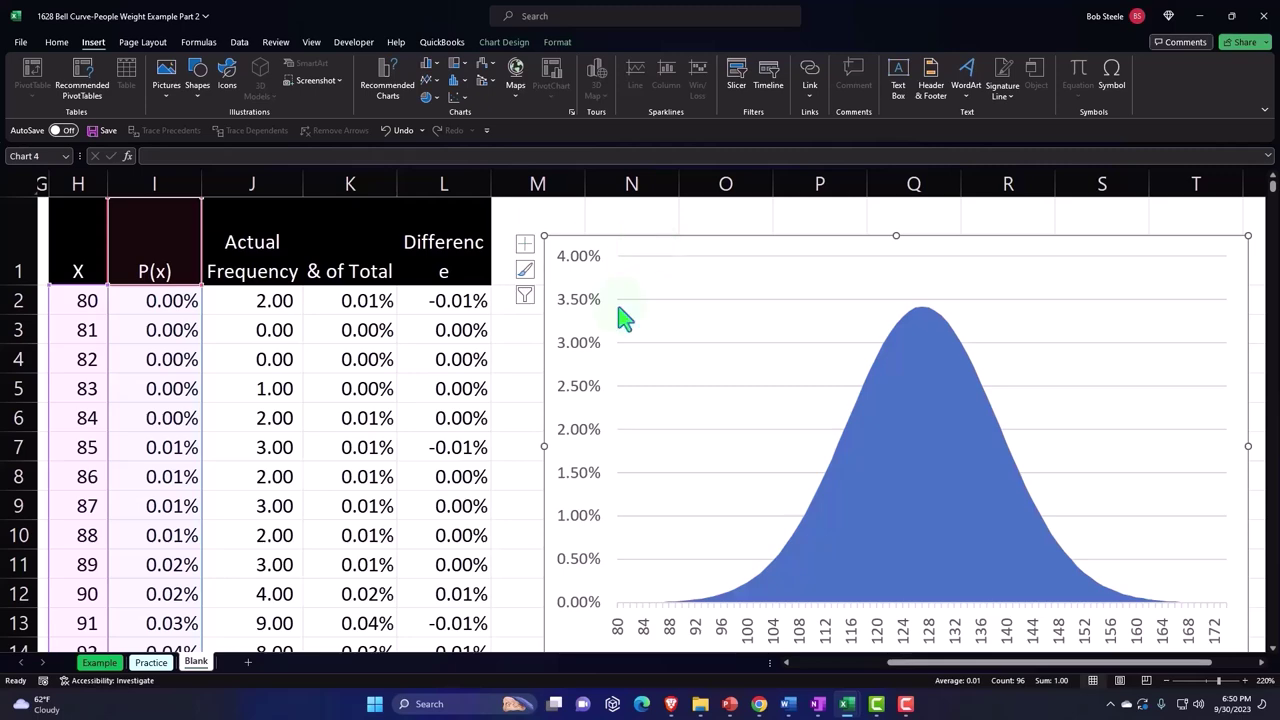
pyautogui.click(508, 43)
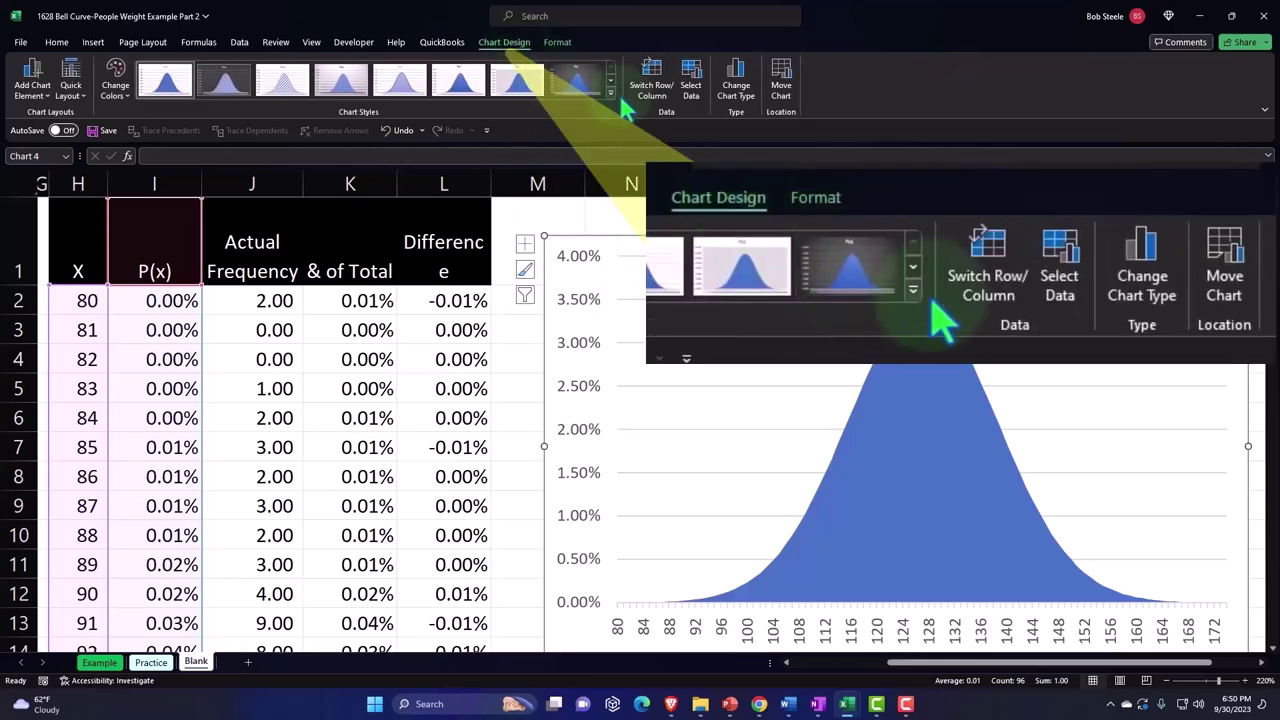
pyautogui.click(691, 88)
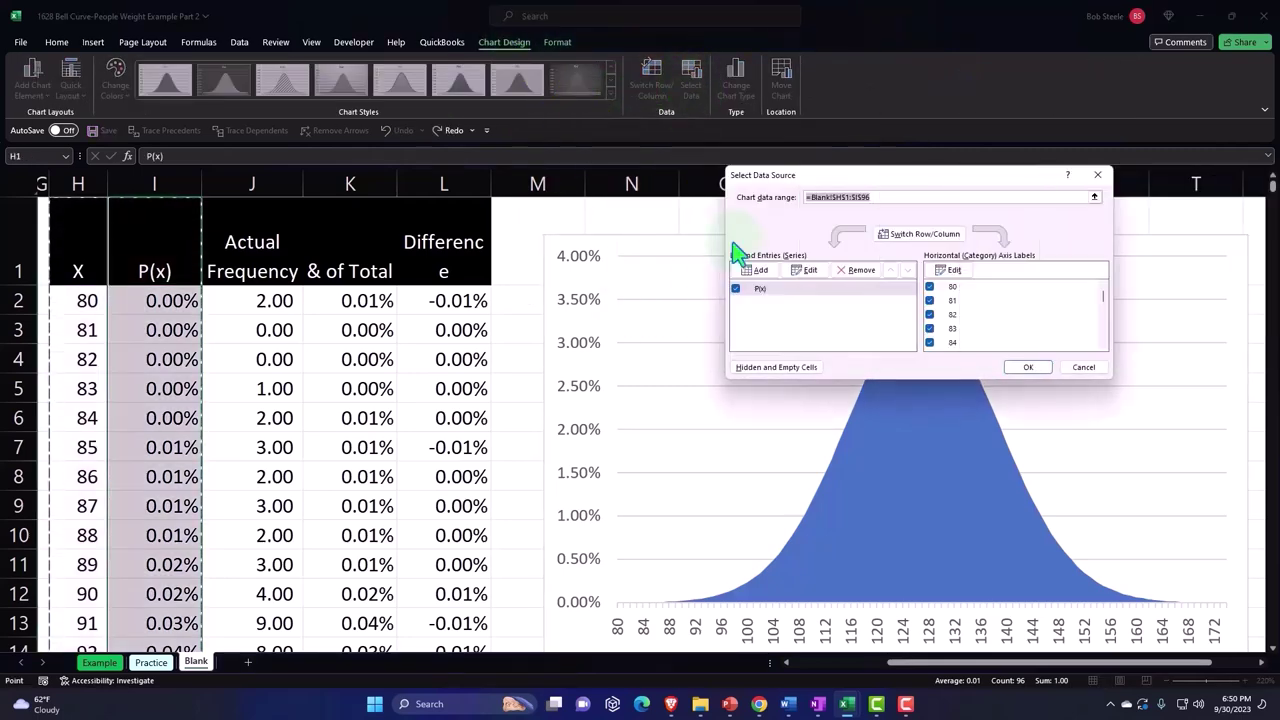
pyautogui.click(998, 212)
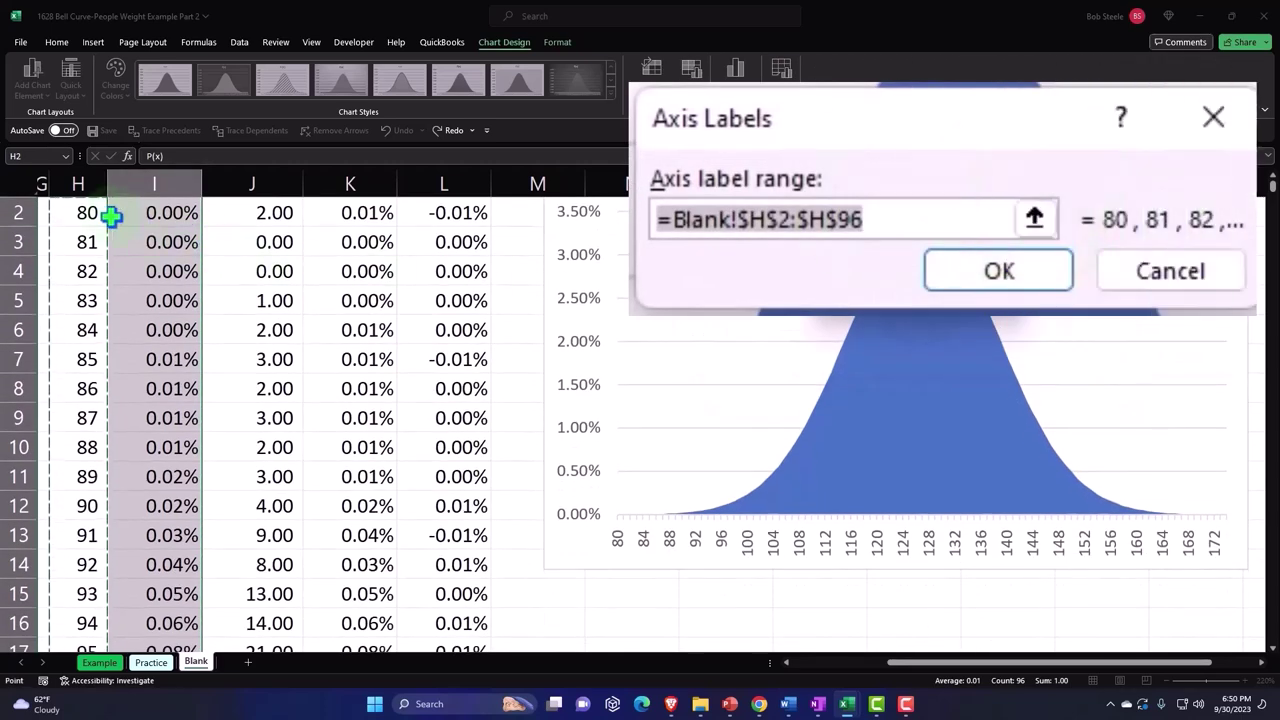
pyautogui.scroll(1, 100, 270)
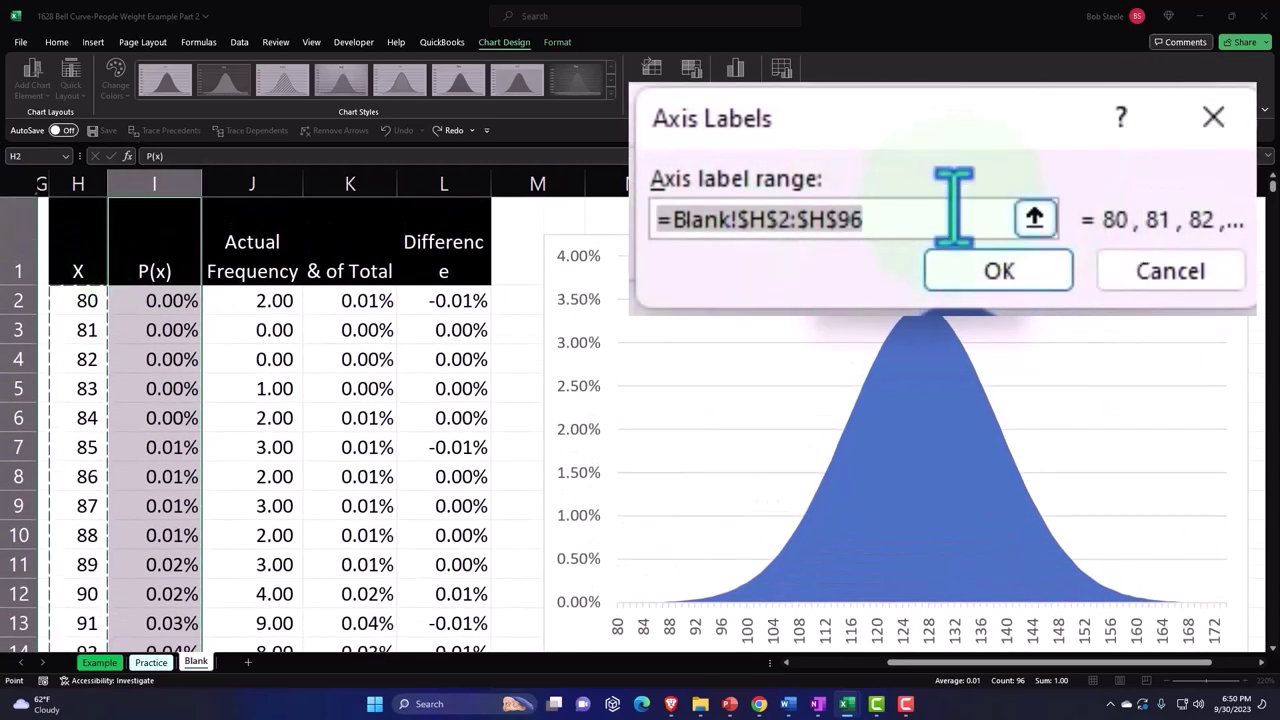
pyautogui.click(1213, 117)
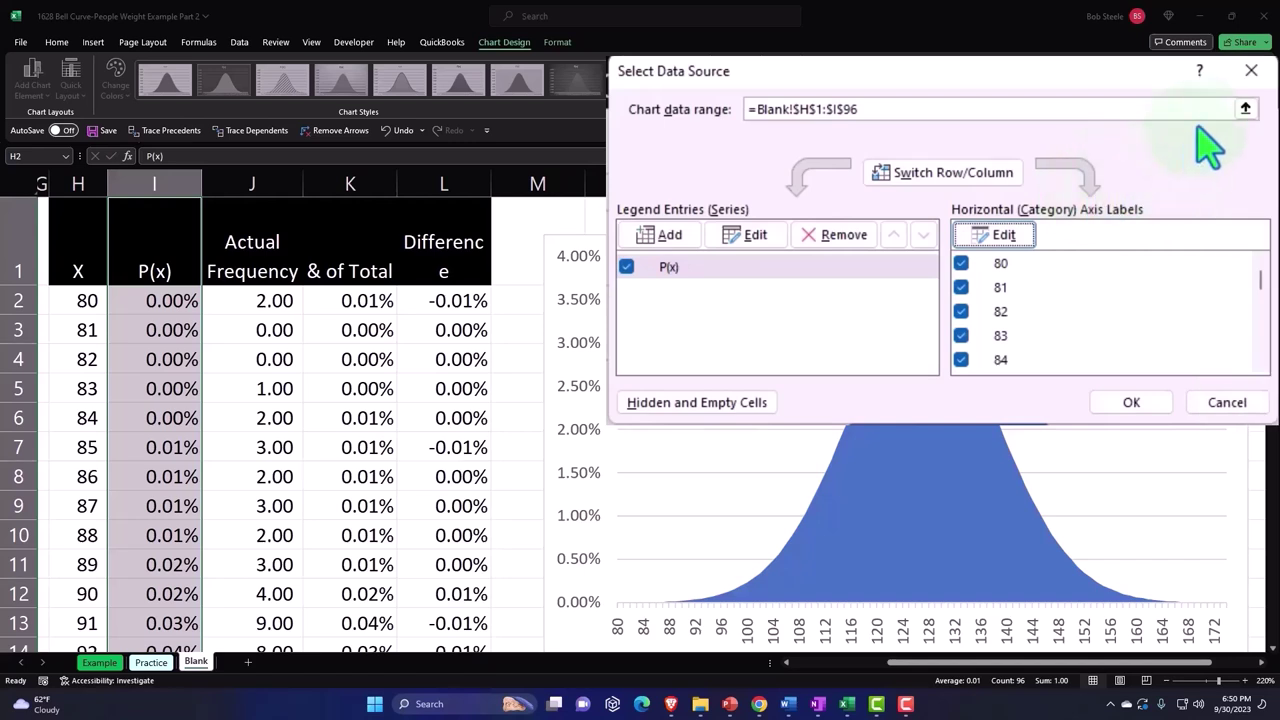
pyautogui.click(1249, 71)
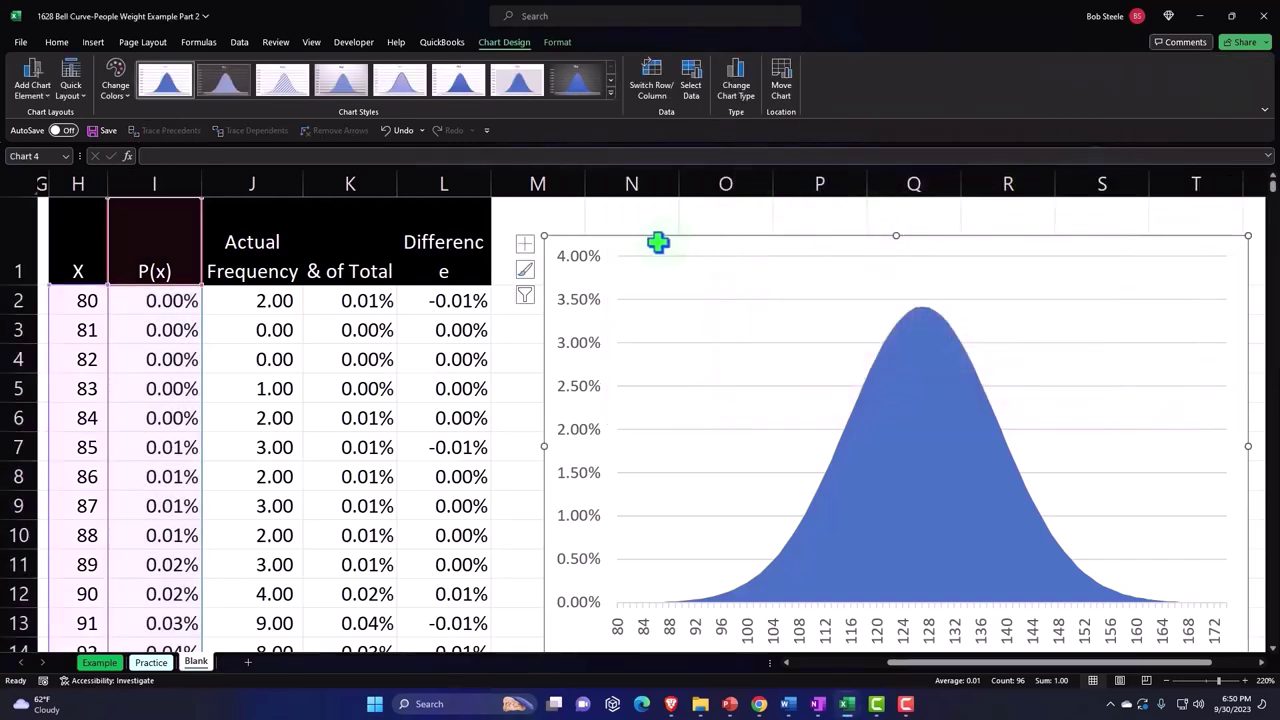
pyautogui.moveTo(665, 243); pyautogui.dragTo(740, 242)
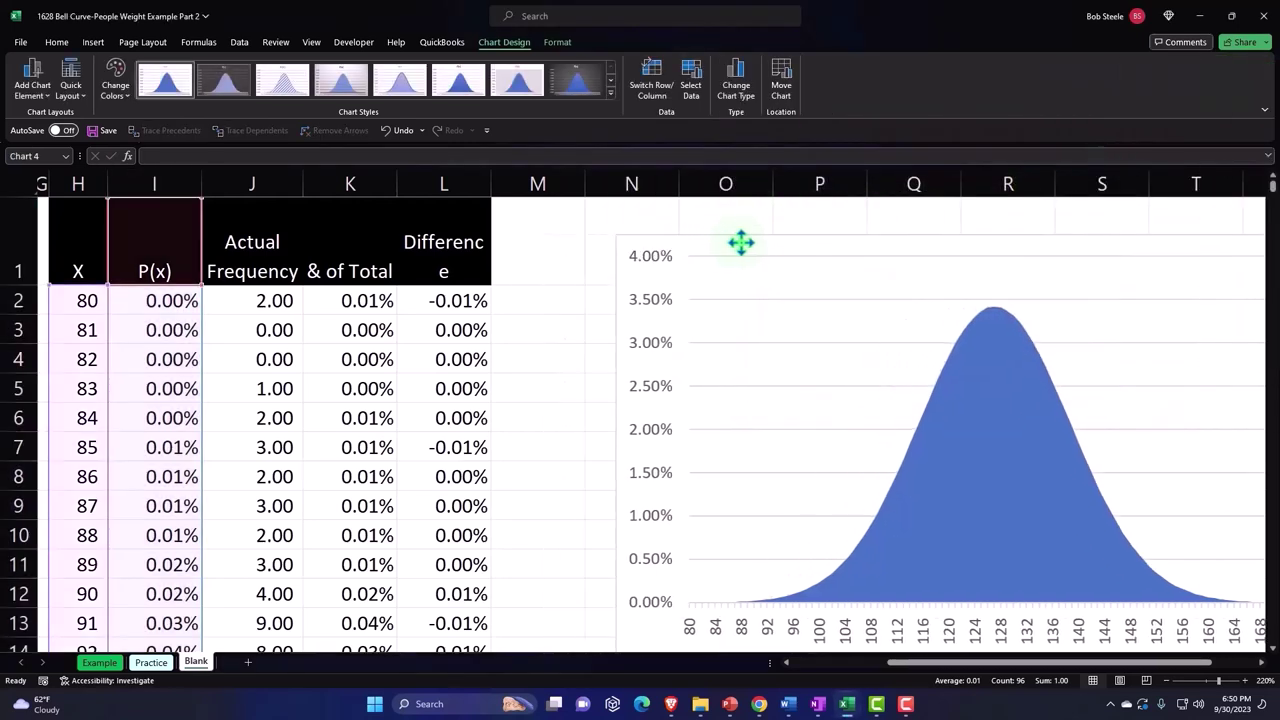
# Enter Z in M1 with black fill and white, wrapped, centered text, then narrow column M.
pyautogui.click(531, 263)
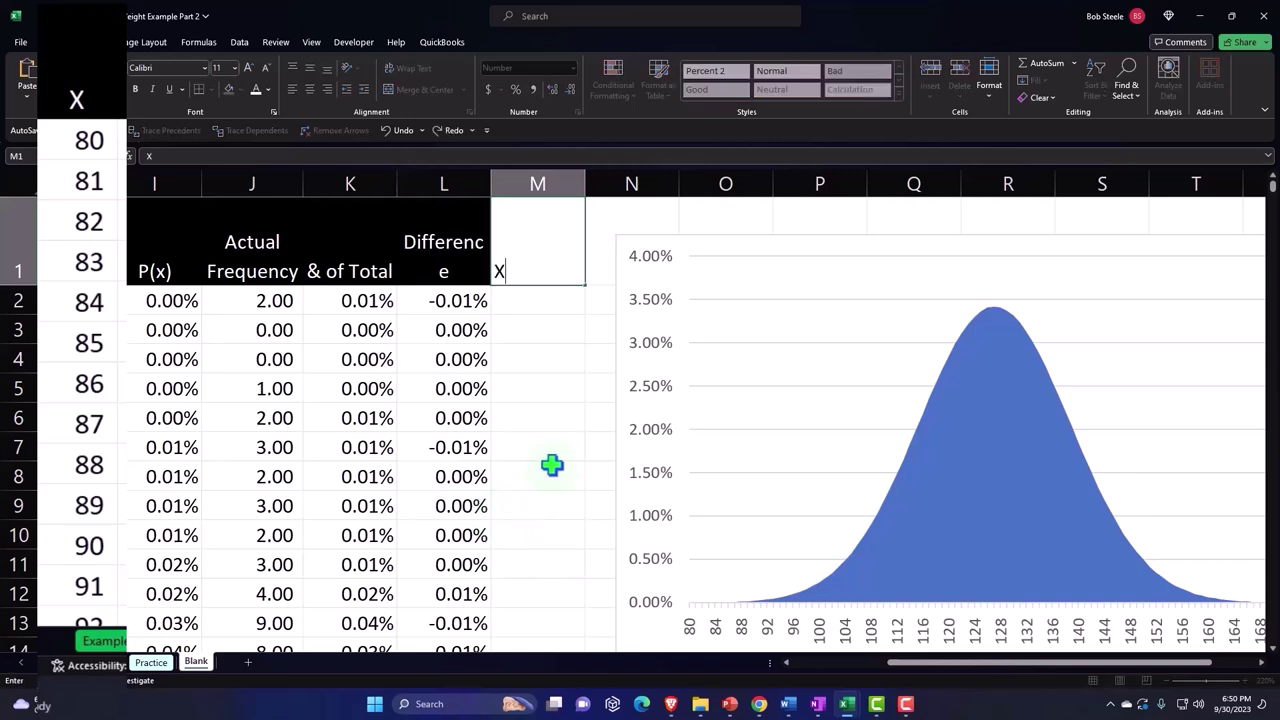
pyautogui.press('Return')
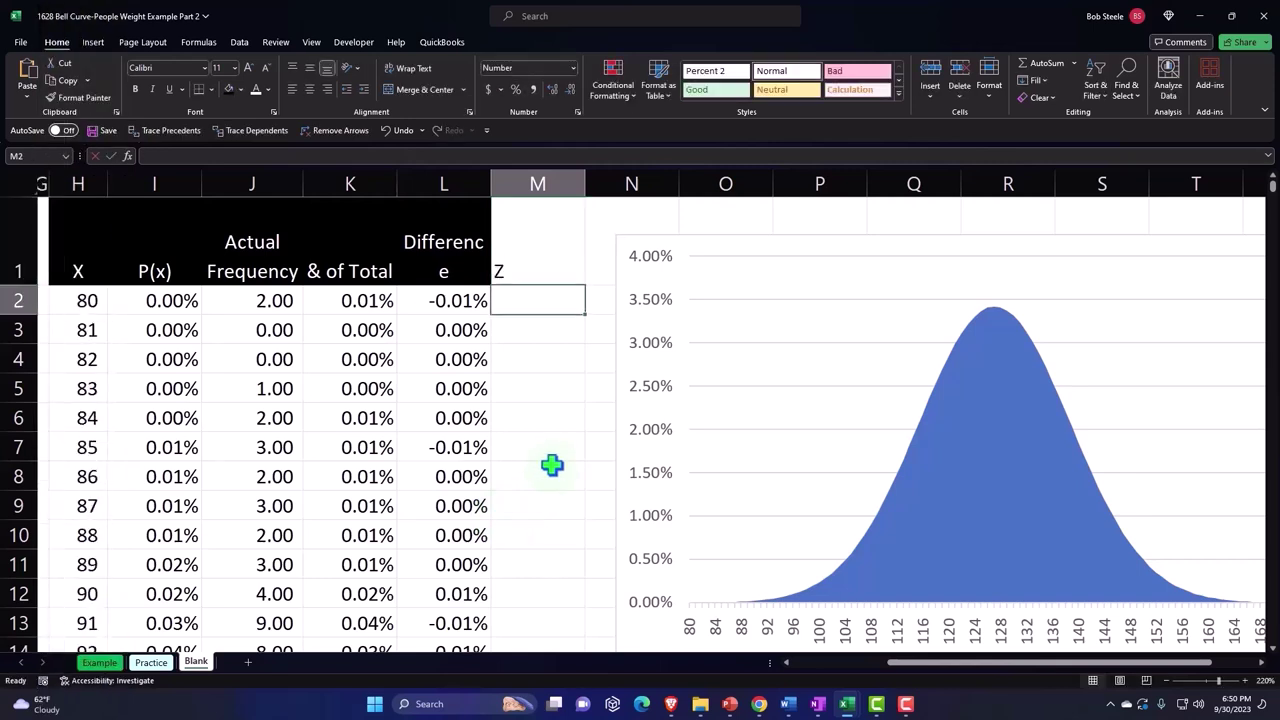
pyautogui.press('Up')
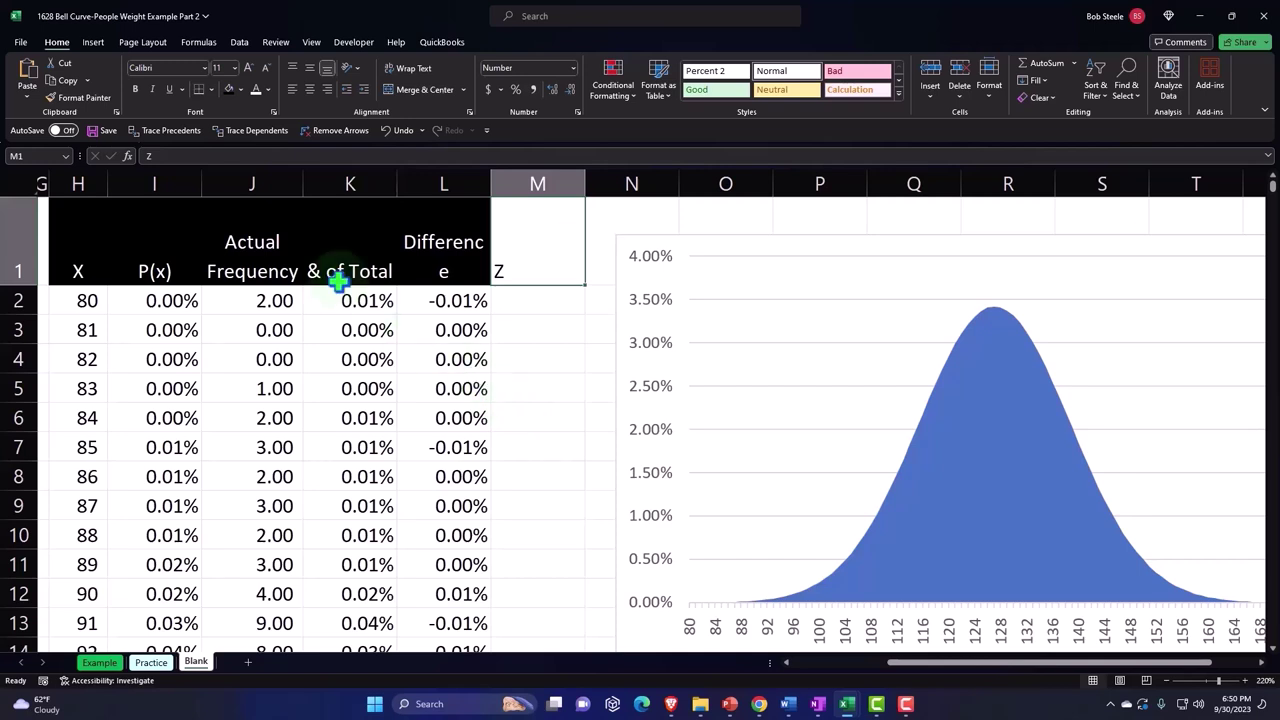
pyautogui.click(229, 89)
pyautogui.click(256, 89)
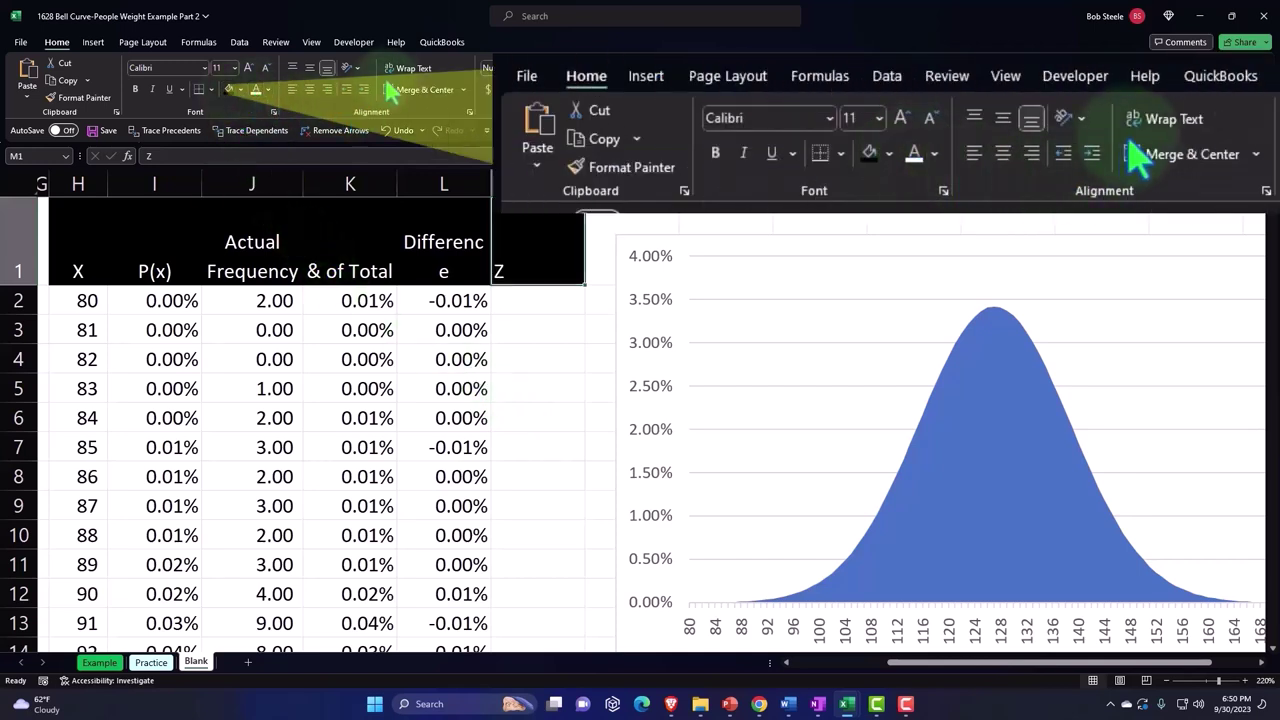
pyautogui.click(396, 68)
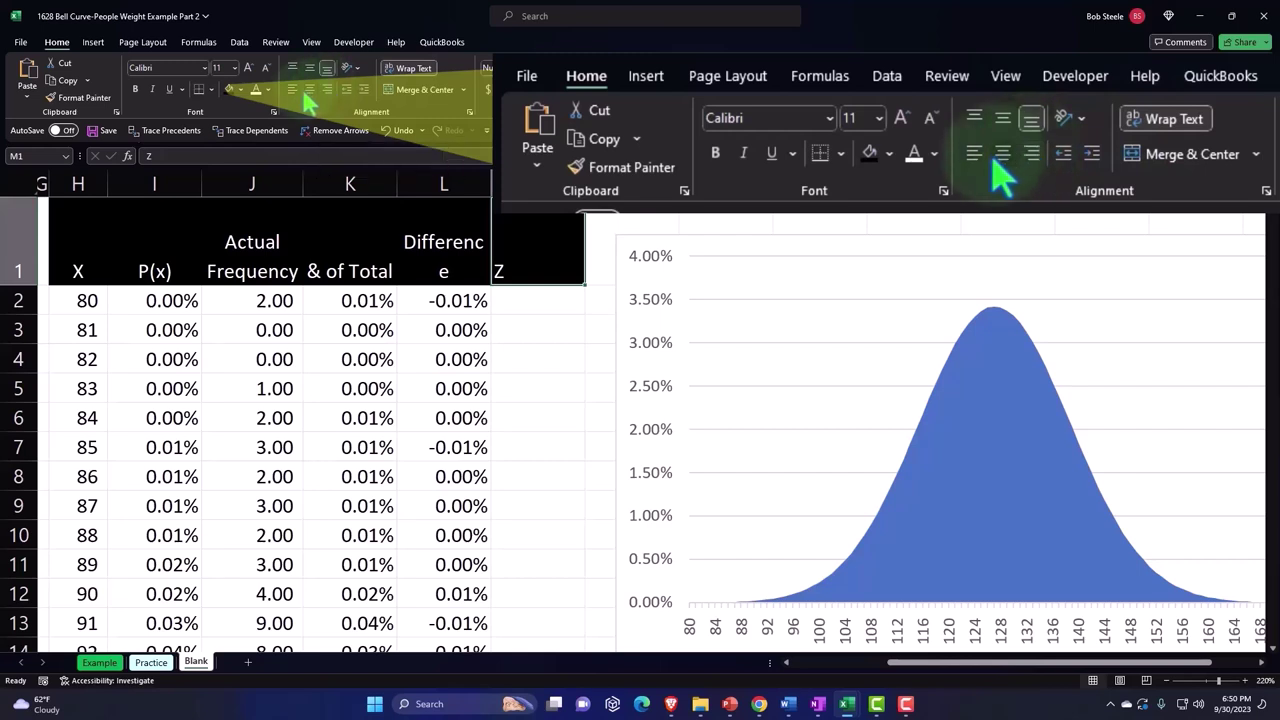
pyautogui.click(305, 91)
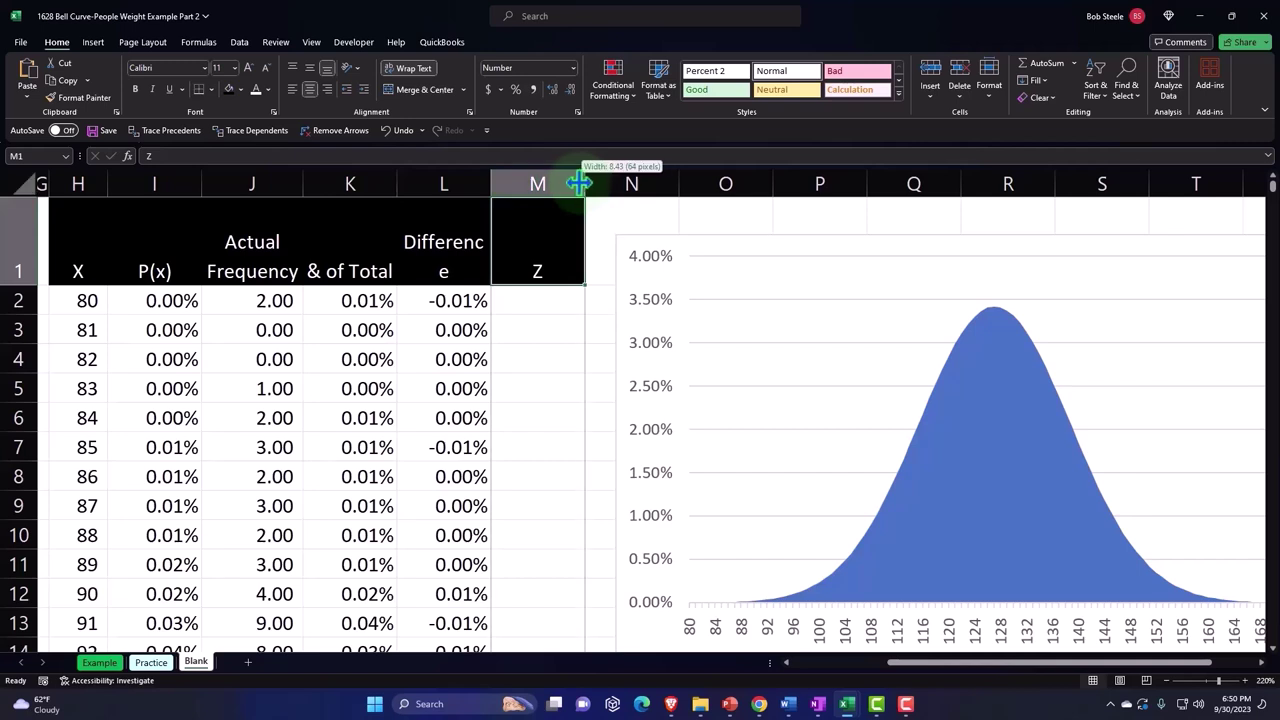
pyautogui.moveTo(584, 184); pyautogui.dragTo(543, 190)
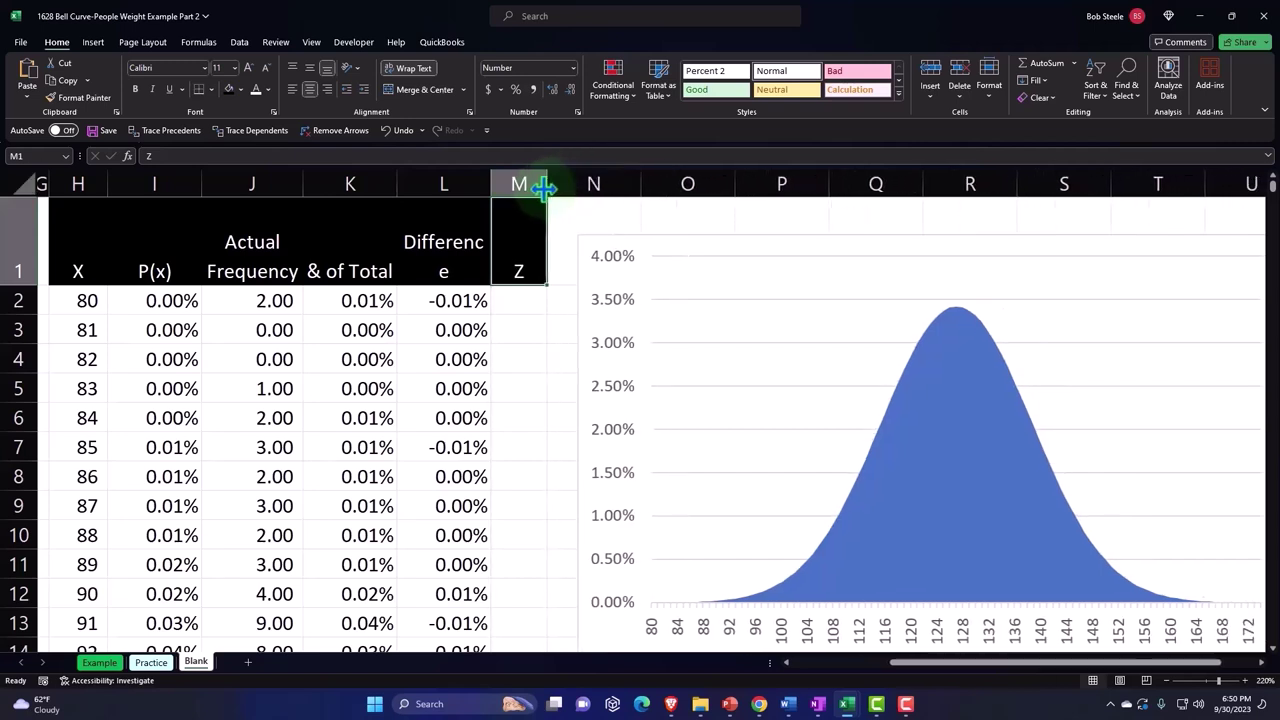
pyautogui.click(537, 299)
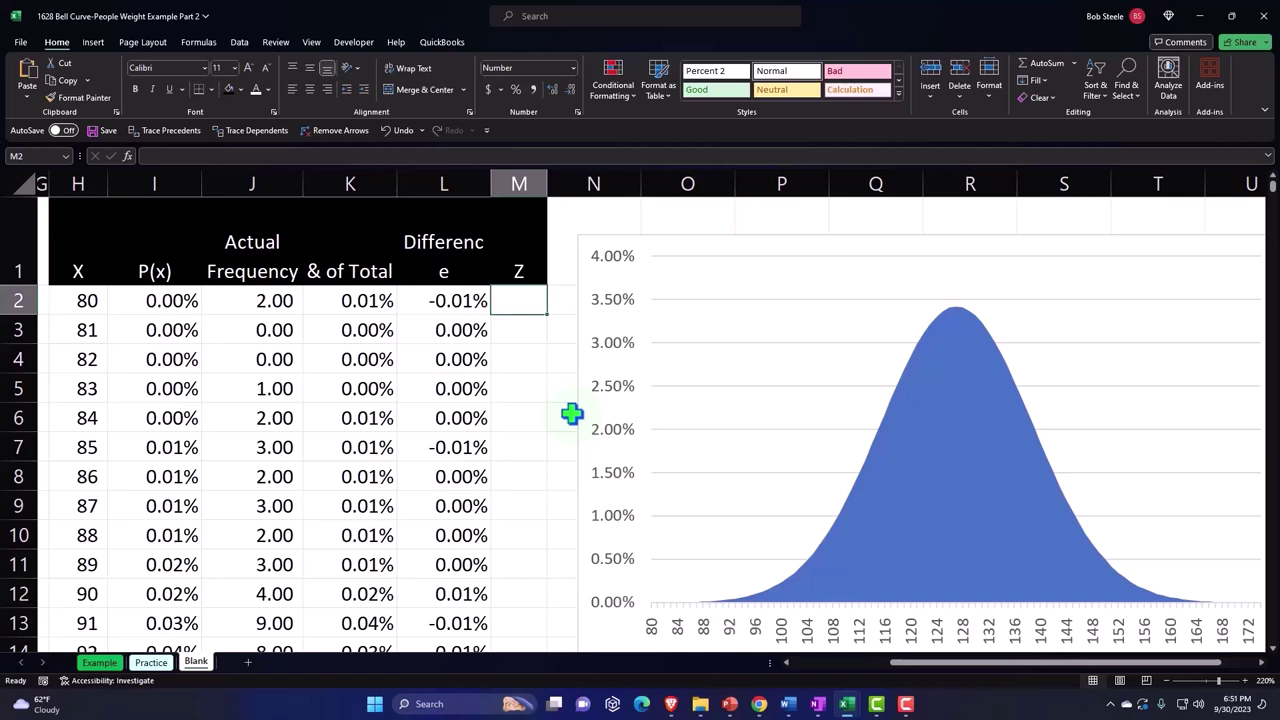
# Build the z-score formula =(H2-F2)/F3 in M2 from the X value, mean and SD.
pyautogui.write('=(')
pyautogui.press('Left')
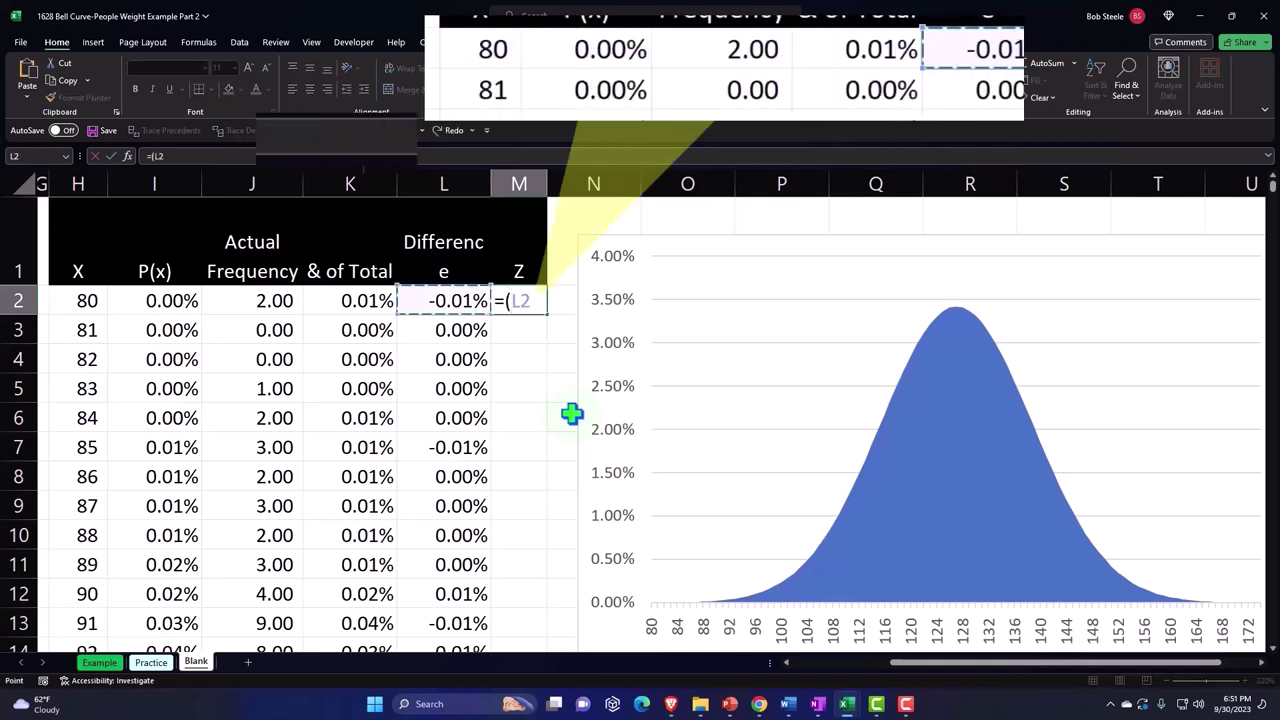
pyautogui.press('Left')
pyautogui.press('Left')
pyautogui.press('Left')
pyautogui.press('Left')
pyautogui.write('-')
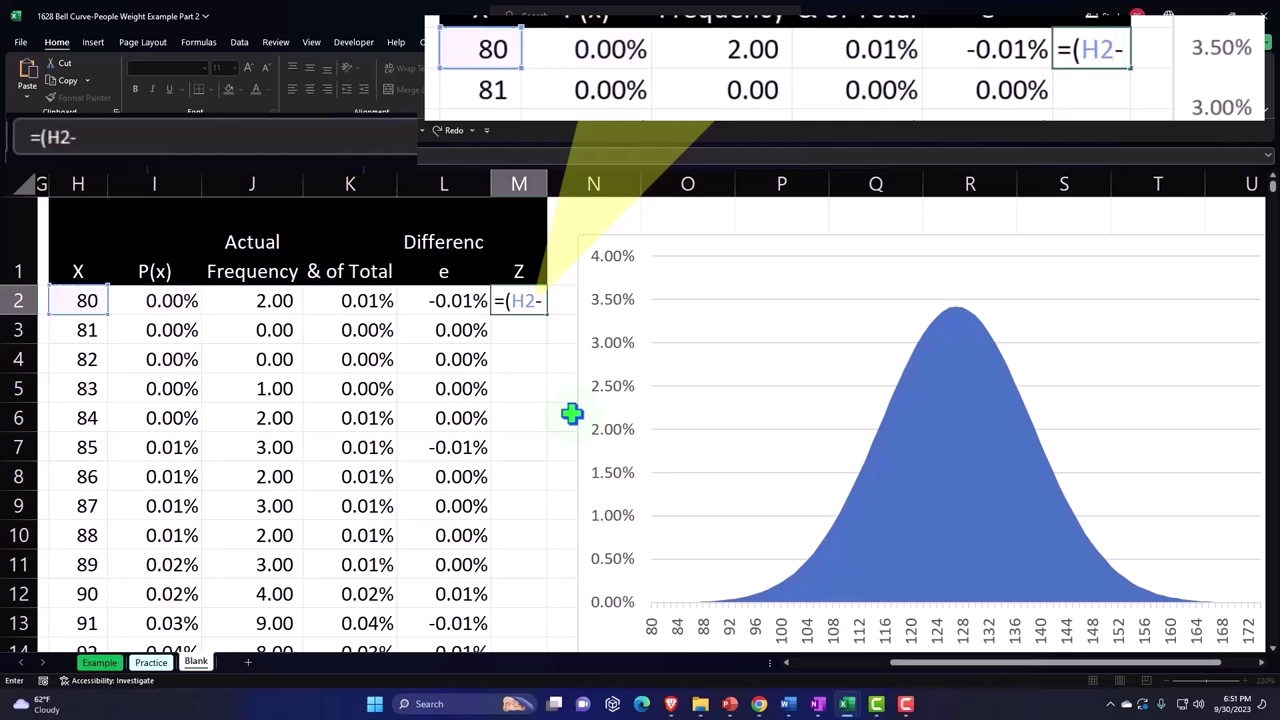
pyautogui.press('Left')
pyautogui.press('Left')
pyautogui.press('Left')
pyautogui.press('Left')
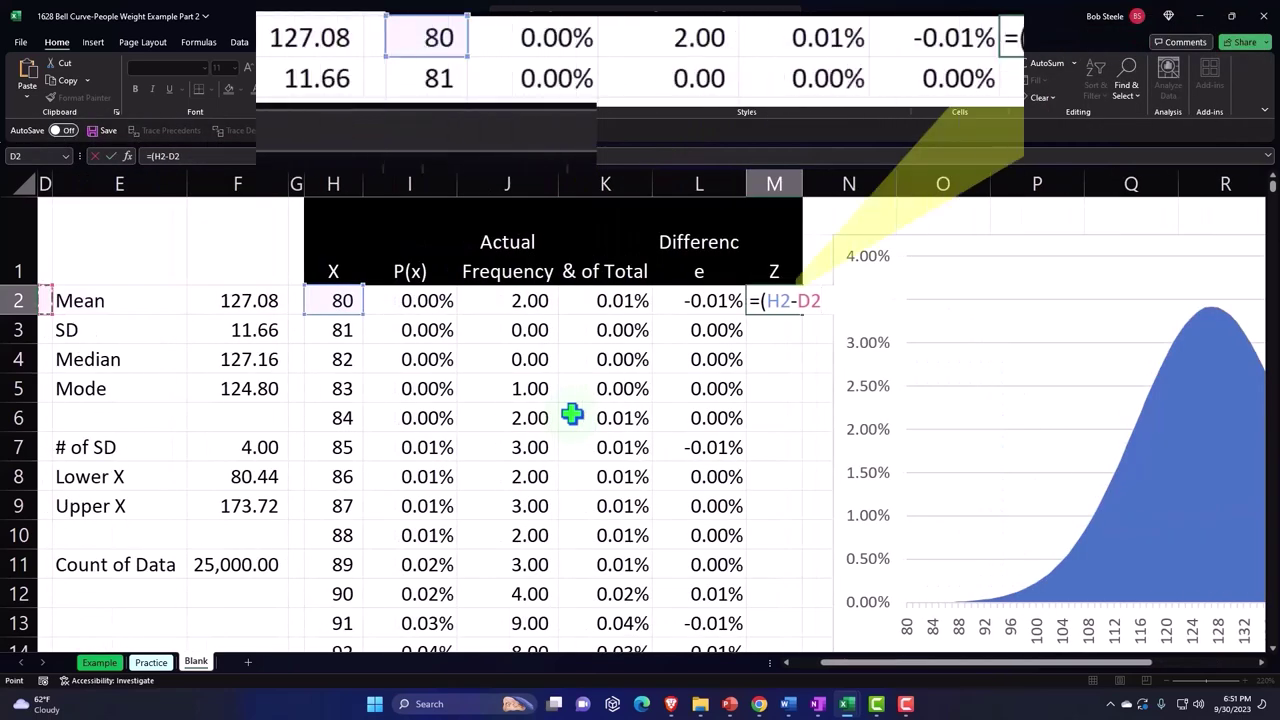
pyautogui.press('Right')
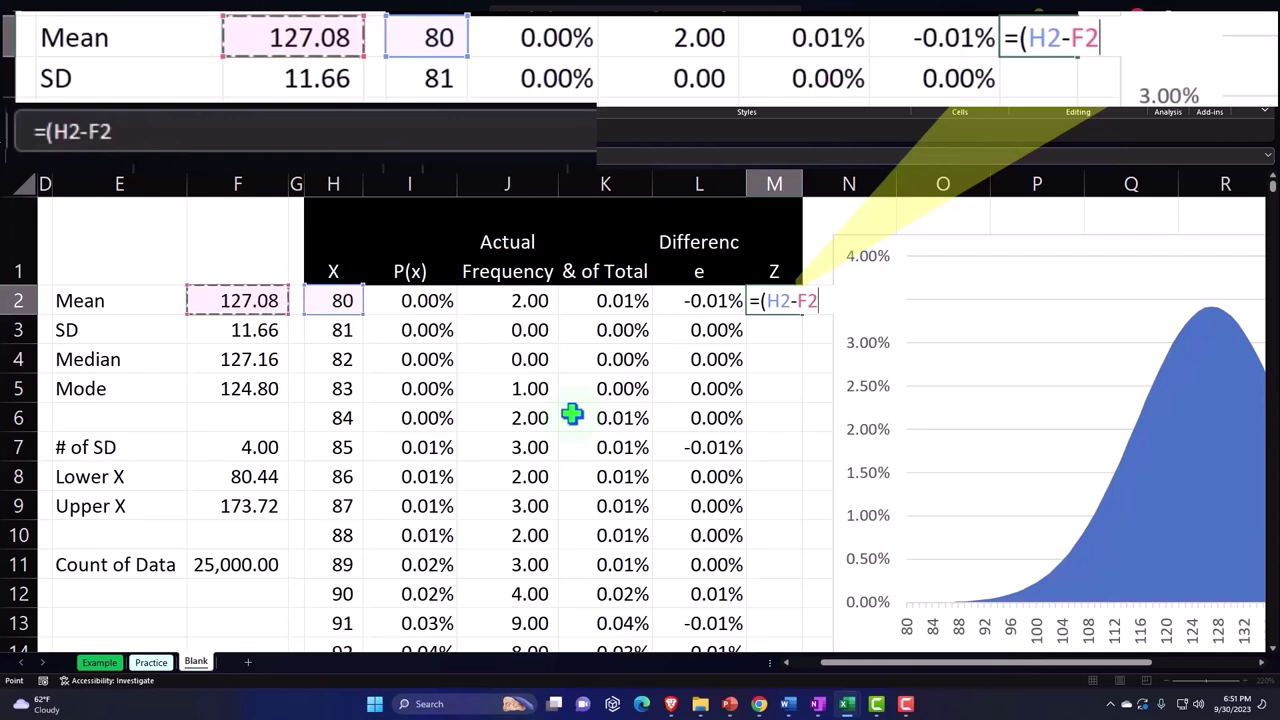
pyautogui.write(')')
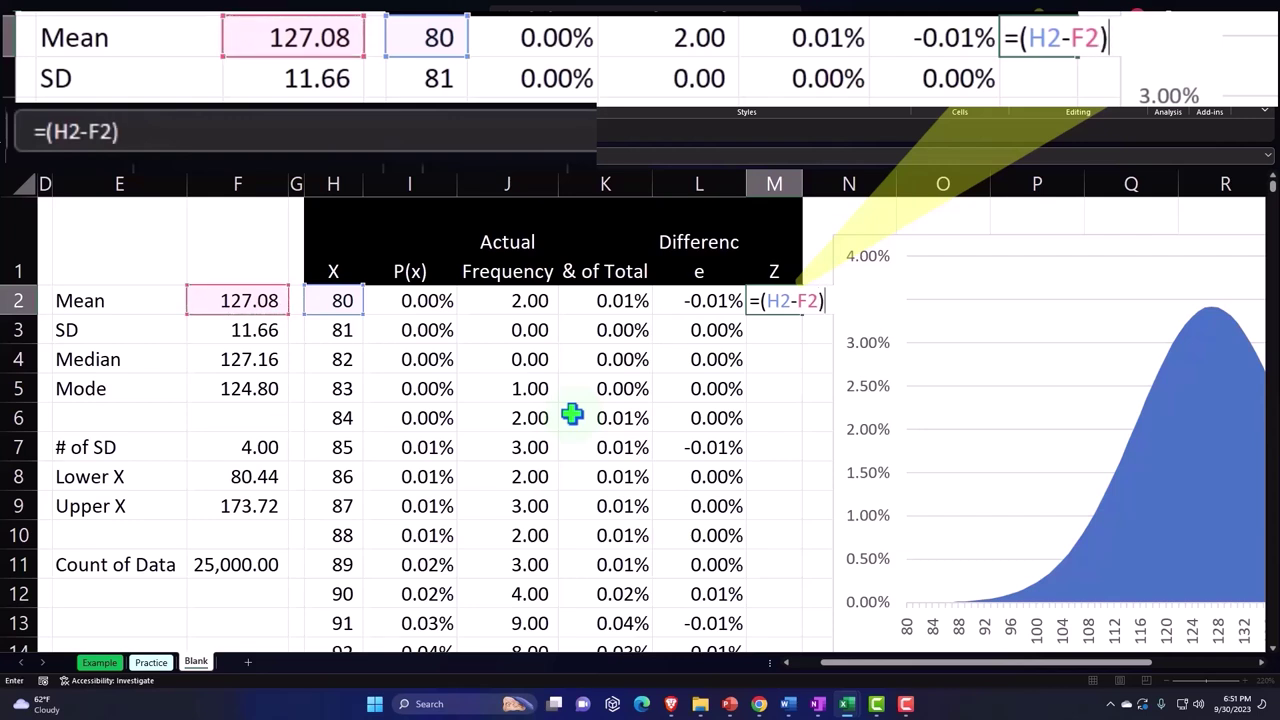
pyautogui.write('/')
pyautogui.click(245, 337)
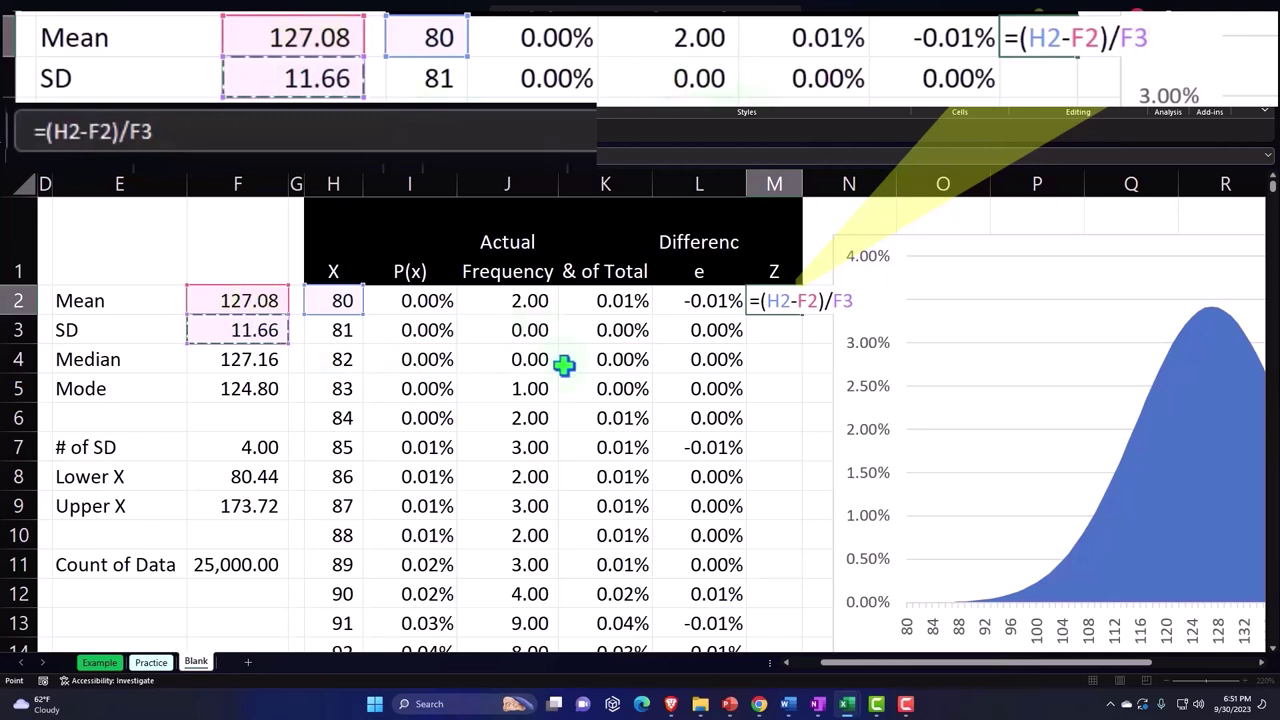
# Make the mean and SD references absolute ($F$2, $F$3), commit, and widen column M.
pyautogui.click(807, 305)
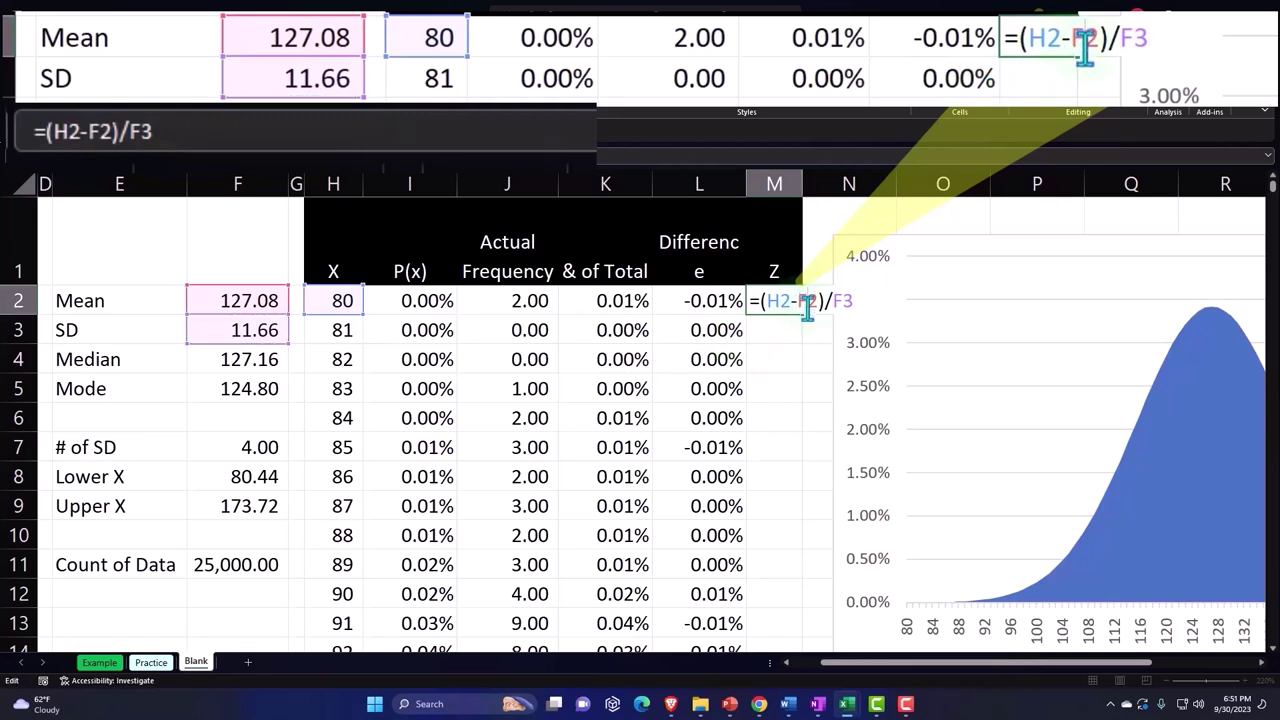
pyautogui.press('F4')
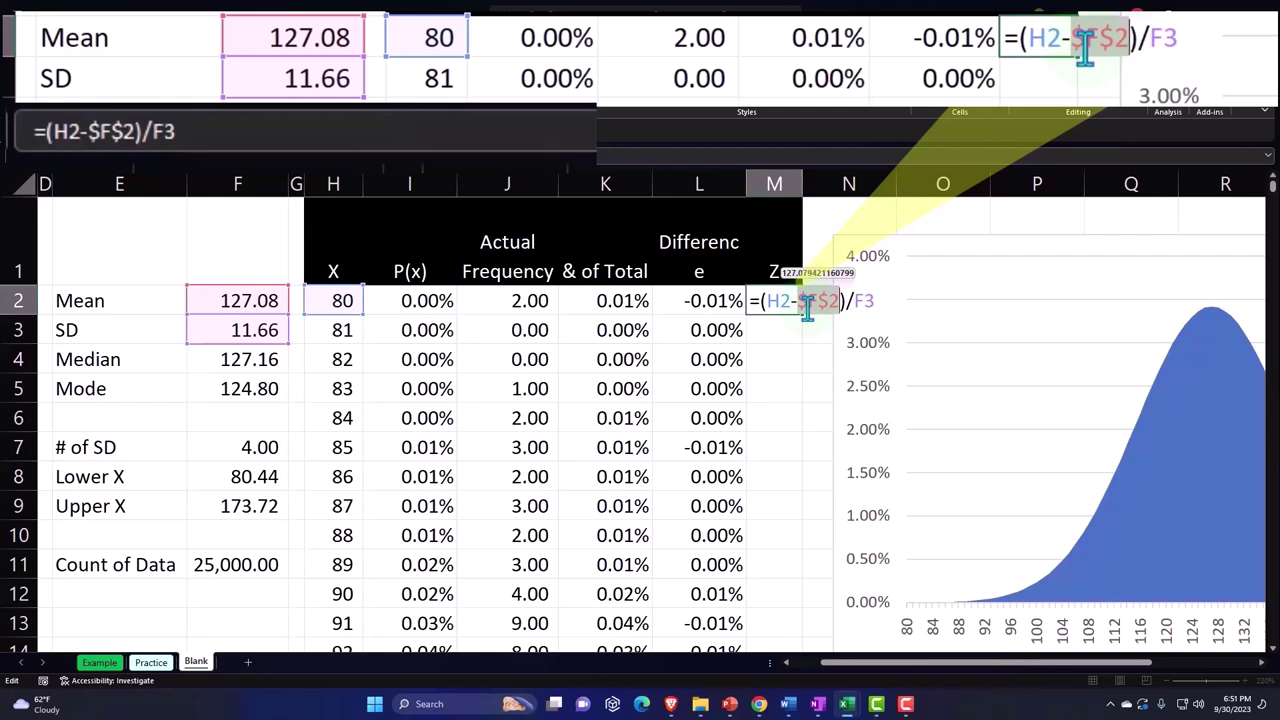
pyautogui.click(864, 300)
pyautogui.press('F4')
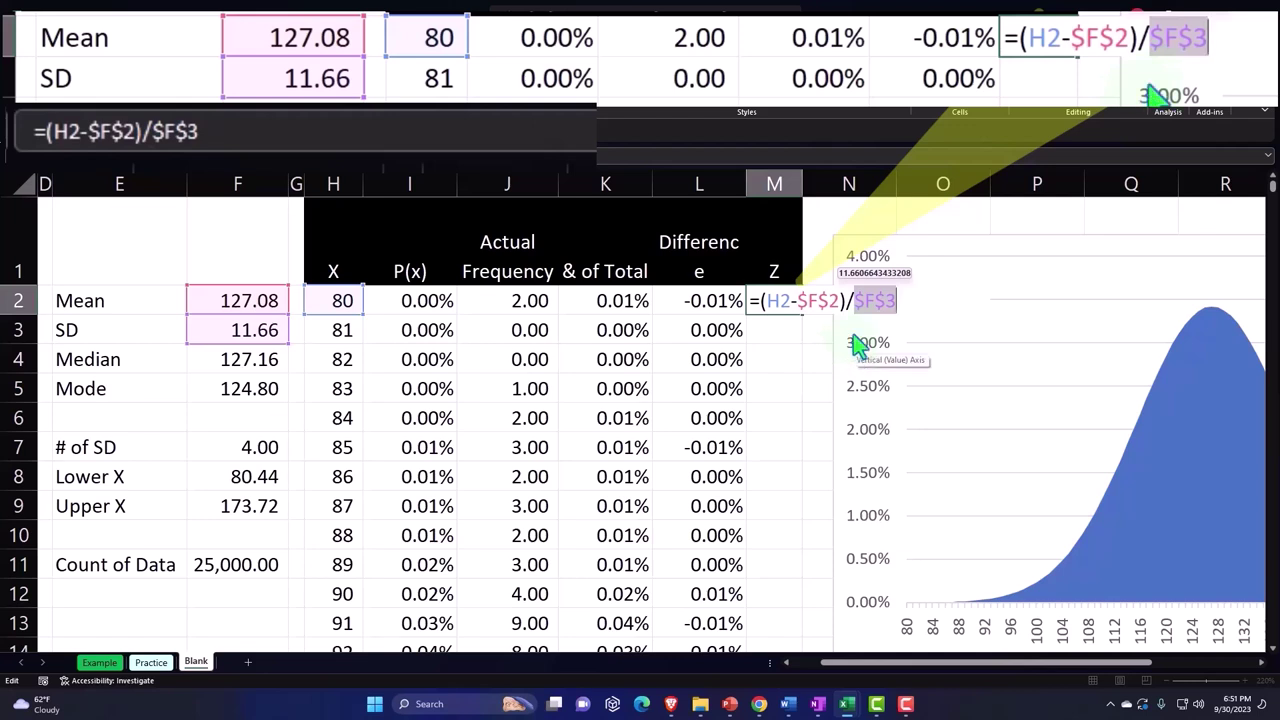
pyautogui.press('Return')
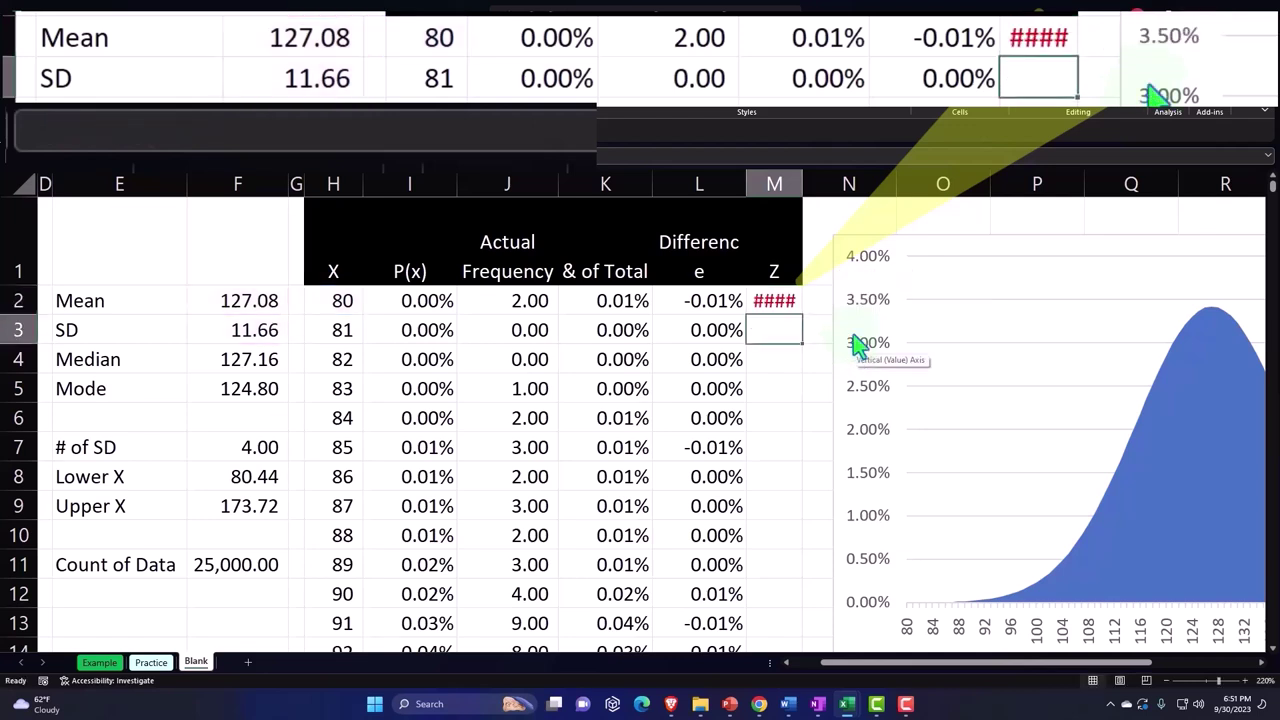
pyautogui.moveTo(801, 188); pyautogui.dragTo(816, 184)
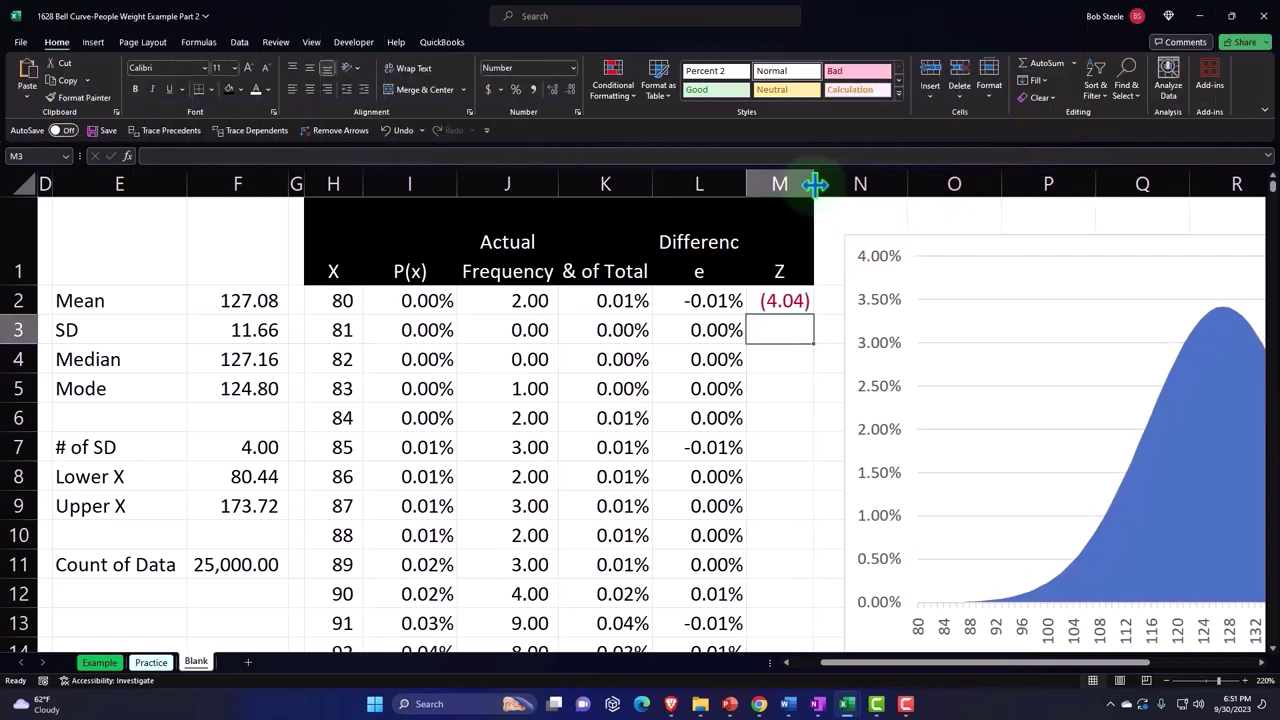
pyautogui.click(800, 302)
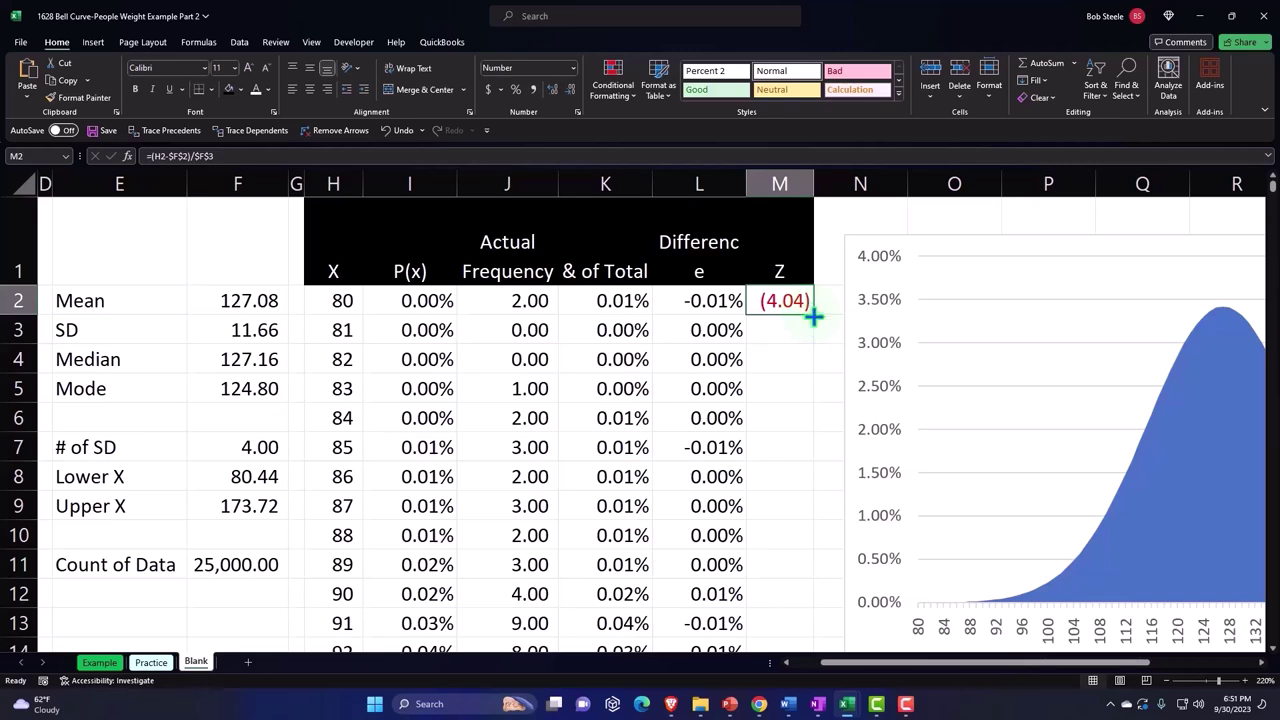
# Fill the z-score formula down column M, starting (4.04), (3.95), (3.87).
pyautogui.doubleClick(813, 316)
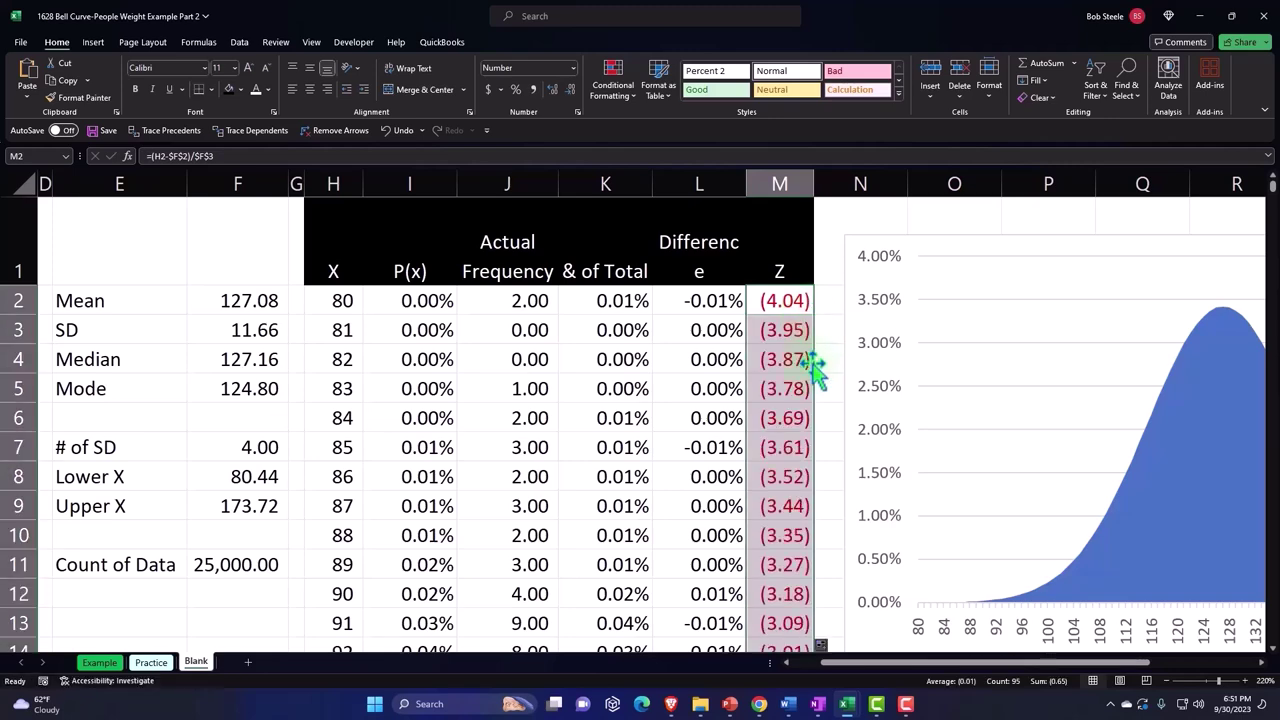
pyautogui.scroll(-1, 826, 260)
pyautogui.scroll(-2, 826, 260)
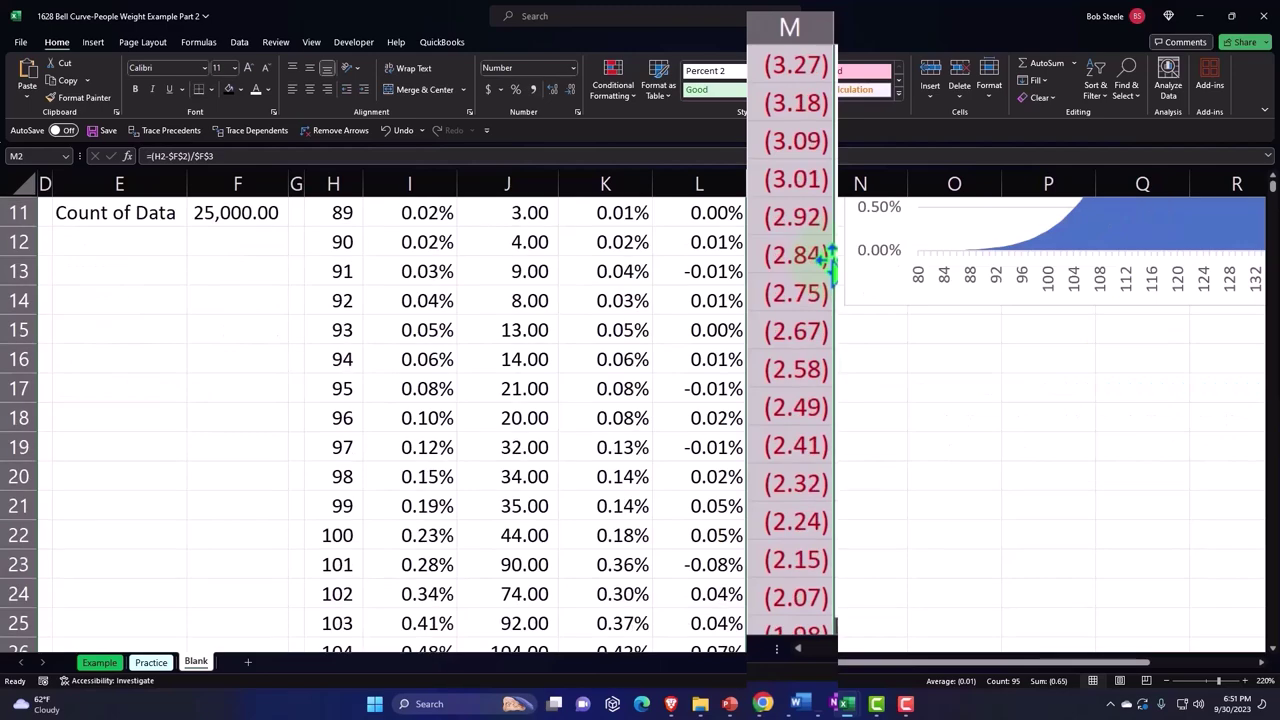
pyautogui.scroll(-2, 826, 260)
pyautogui.scroll(-4, 826, 260)
pyautogui.scroll(-2, 826, 260)
pyautogui.scroll(-3, 826, 260)
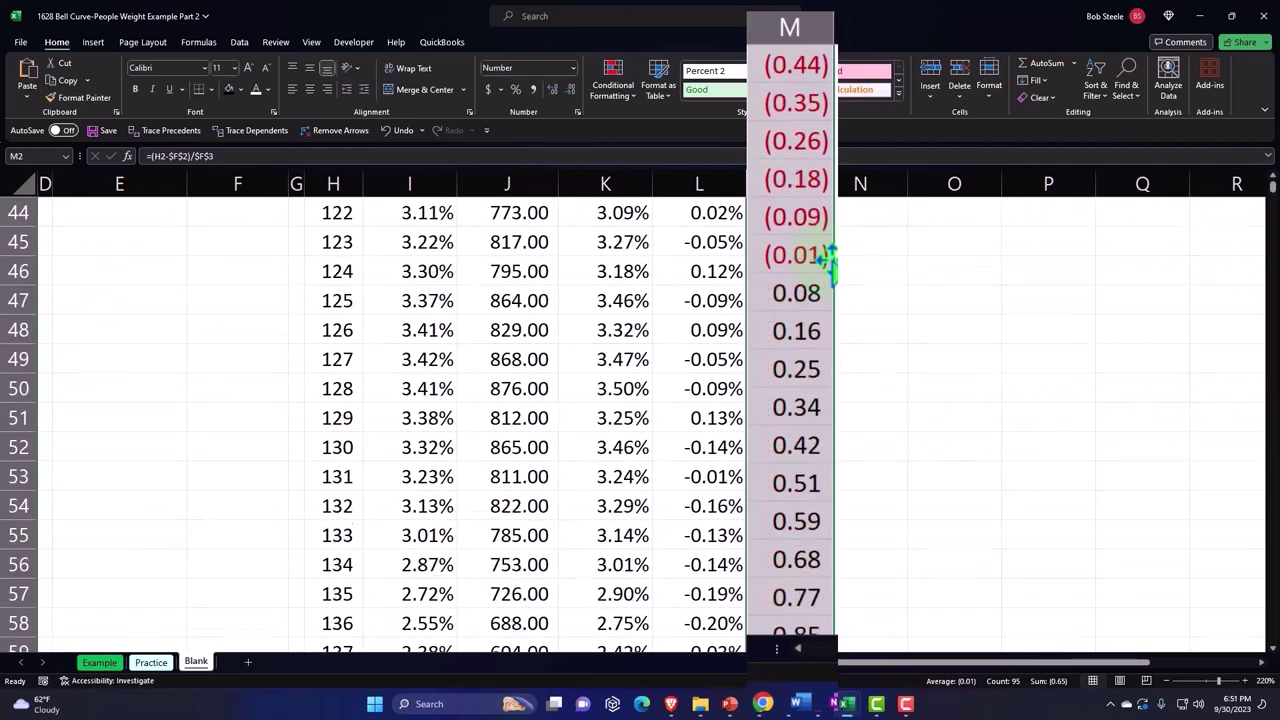
pyautogui.scroll(-1, 826, 260)
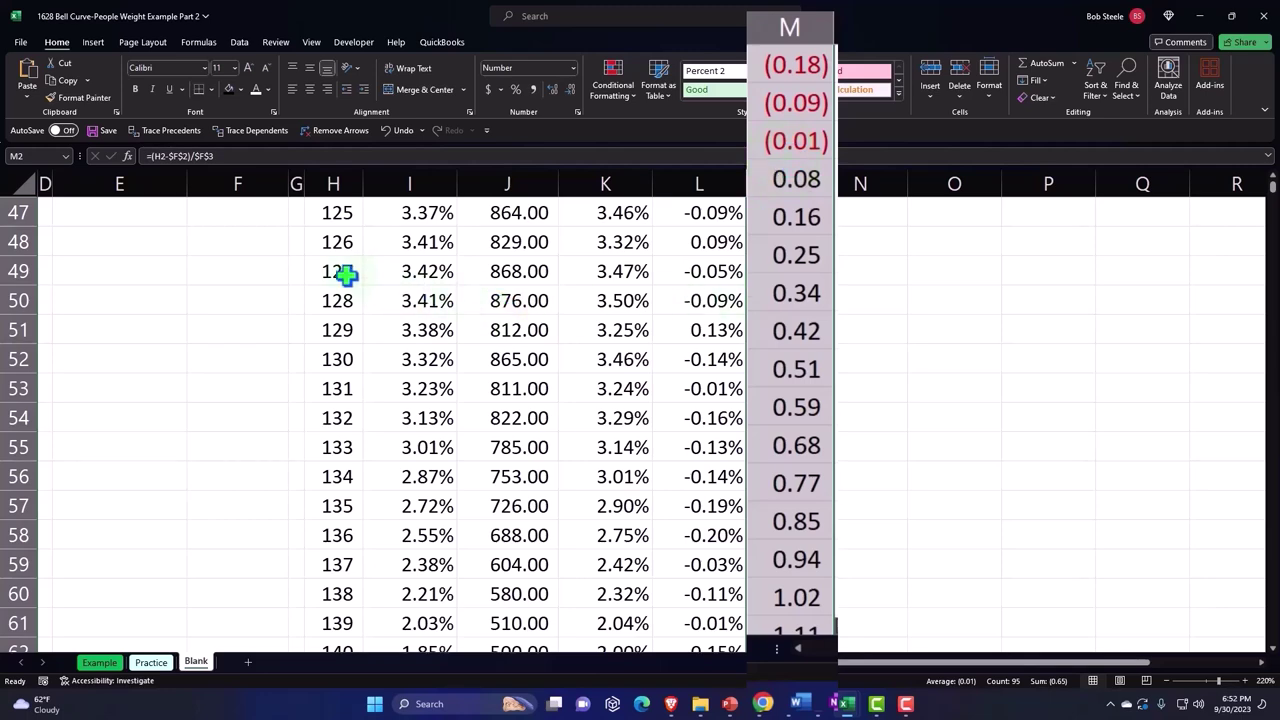
pyautogui.scroll(4, 191, 357)
pyautogui.scroll(8, 191, 357)
pyautogui.scroll(4, 214, 397)
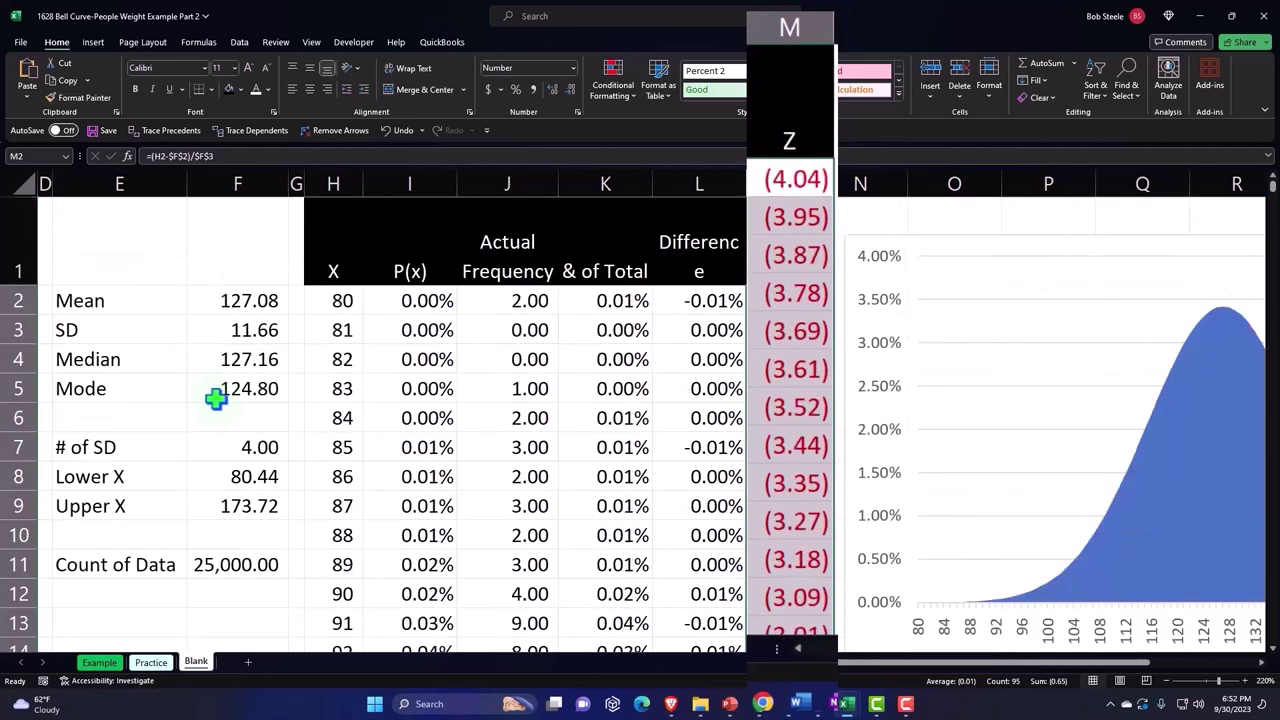
# Check the mean formula in F2 and adjust the bell curve chart.
pyautogui.click(235, 305)
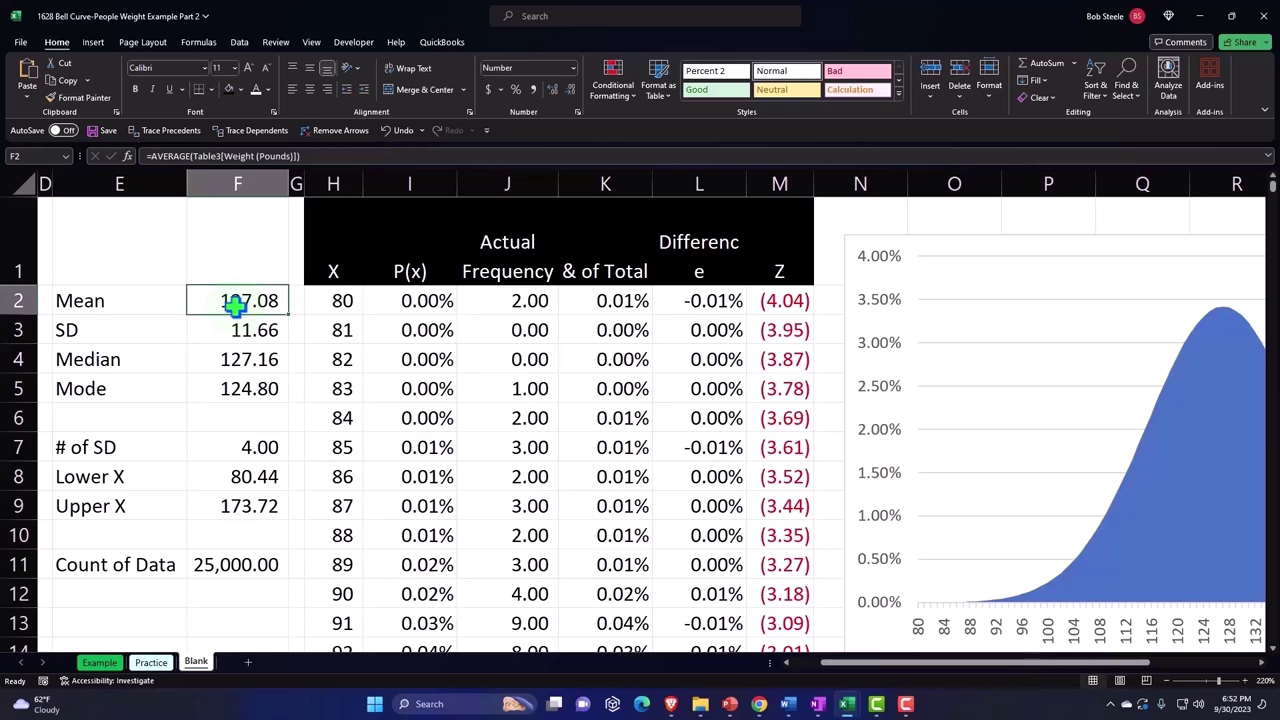
pyautogui.moveTo(895, 672); pyautogui.dragTo(948, 672)
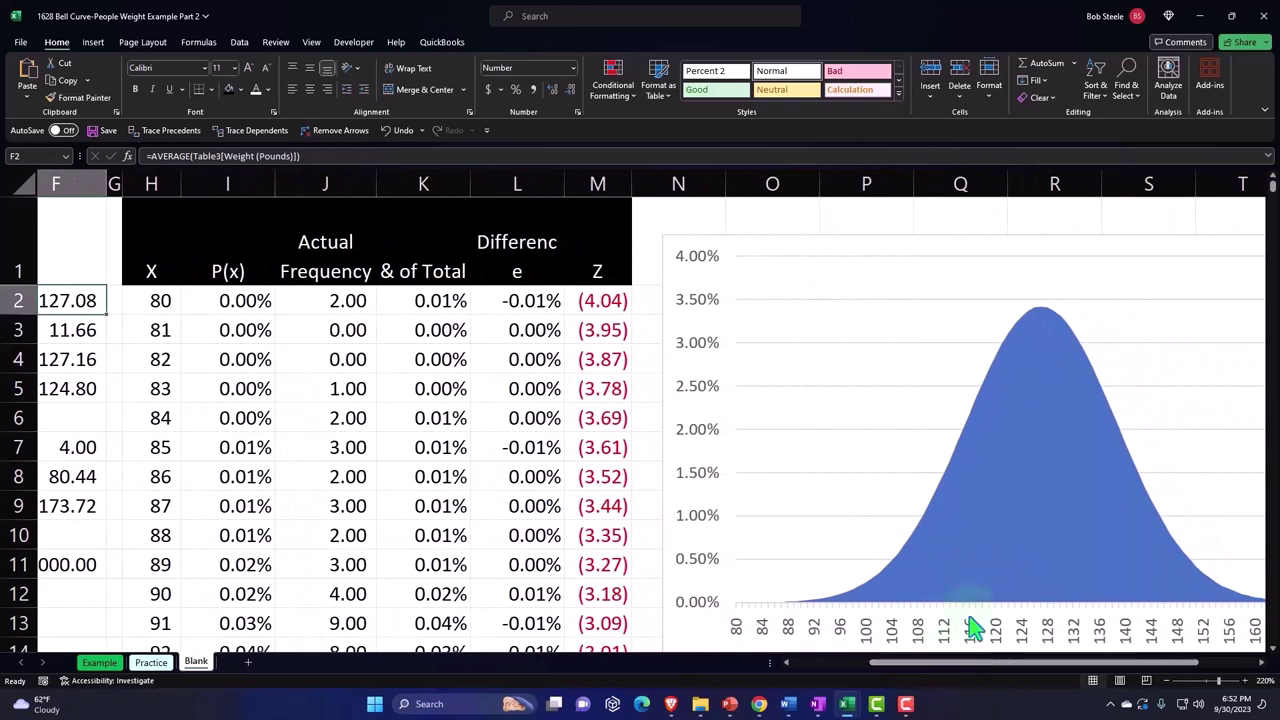
pyautogui.moveTo(976, 494)
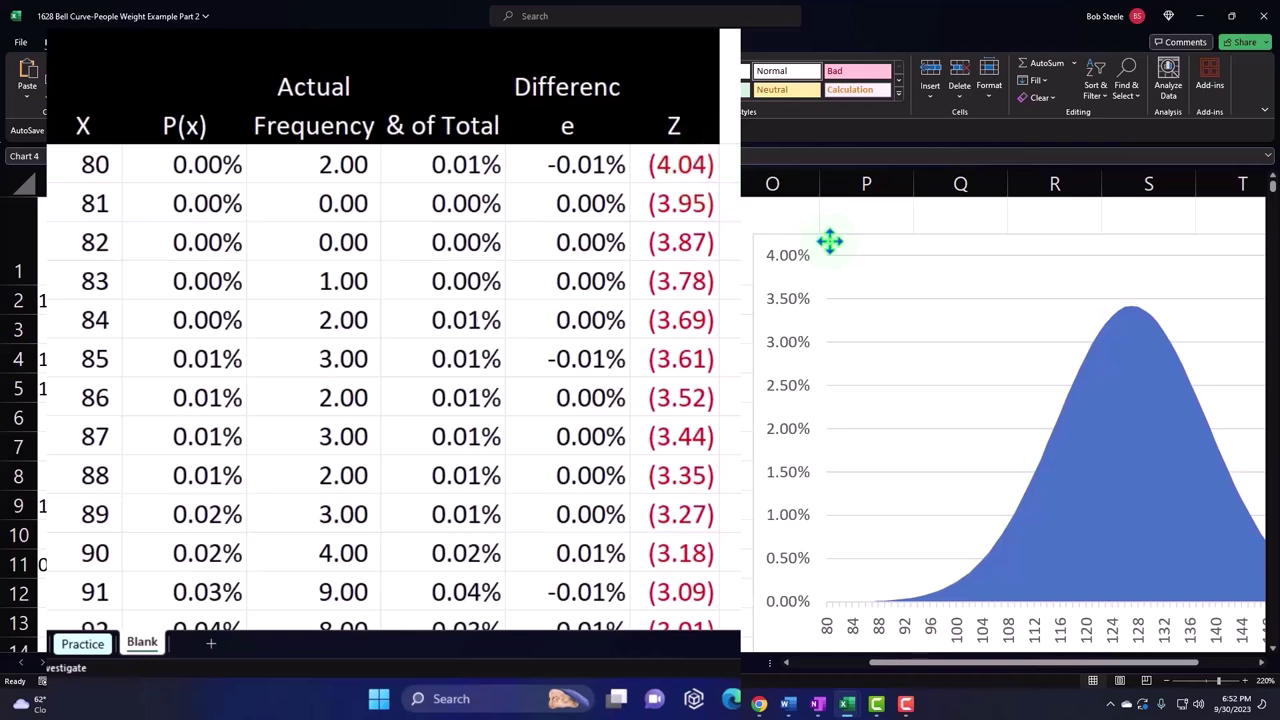
pyautogui.click(829, 240)
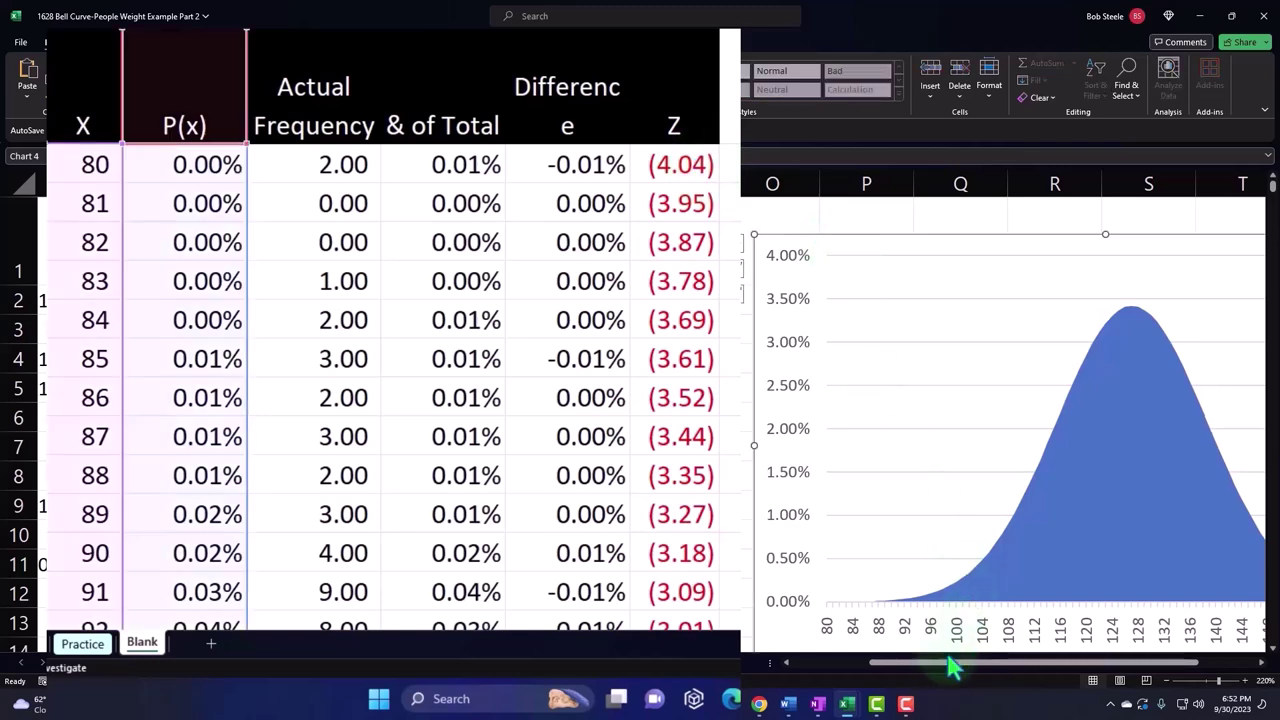
pyautogui.moveTo(952, 662); pyautogui.dragTo(868, 676)
pyautogui.click(243, 615)
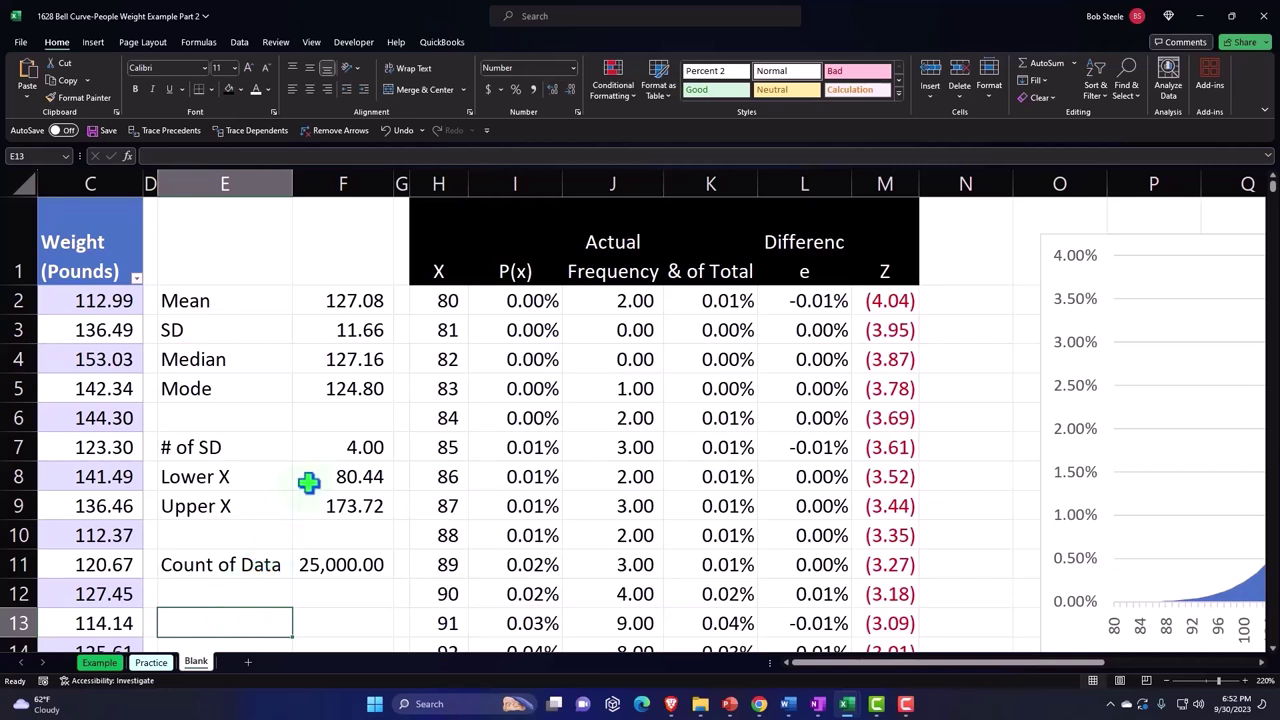
# Type the label P(x>=133) into E13 below the Count of Data summary.
pyautogui.scroll(-1, 316, 477)
pyautogui.scroll(-1, 316, 477)
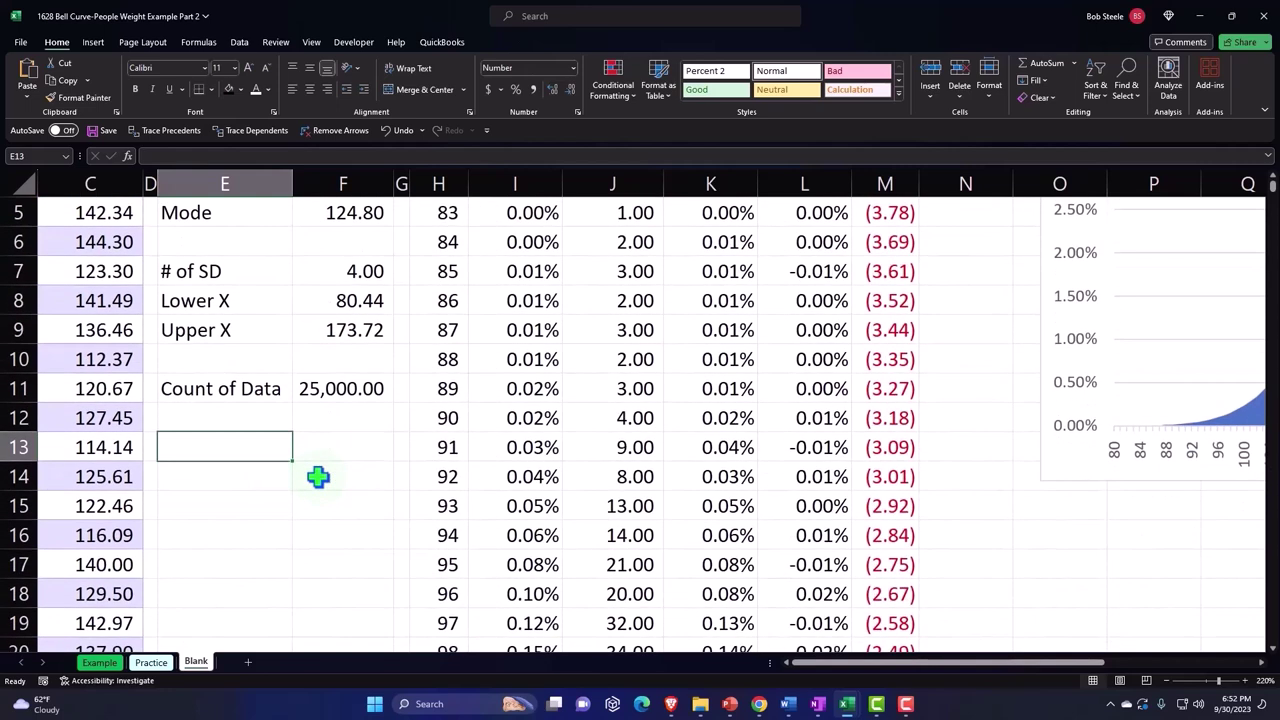
pyautogui.write('P')
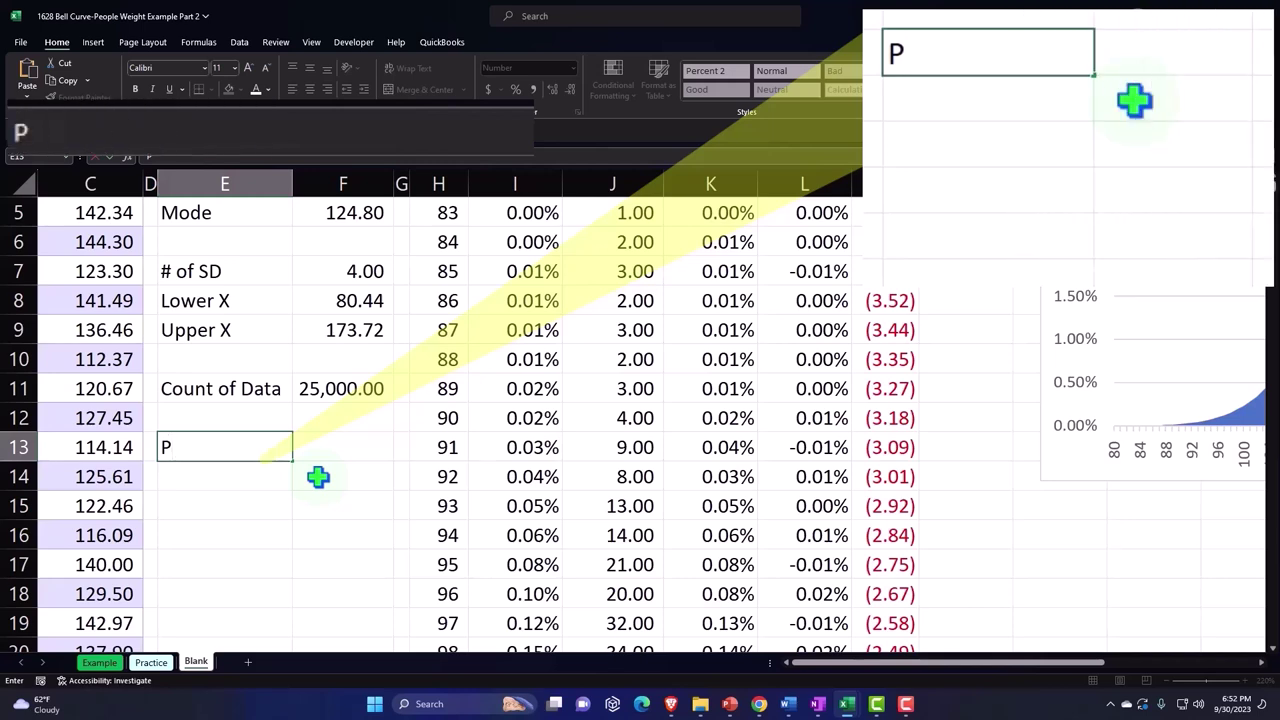
pyautogui.write('(x')
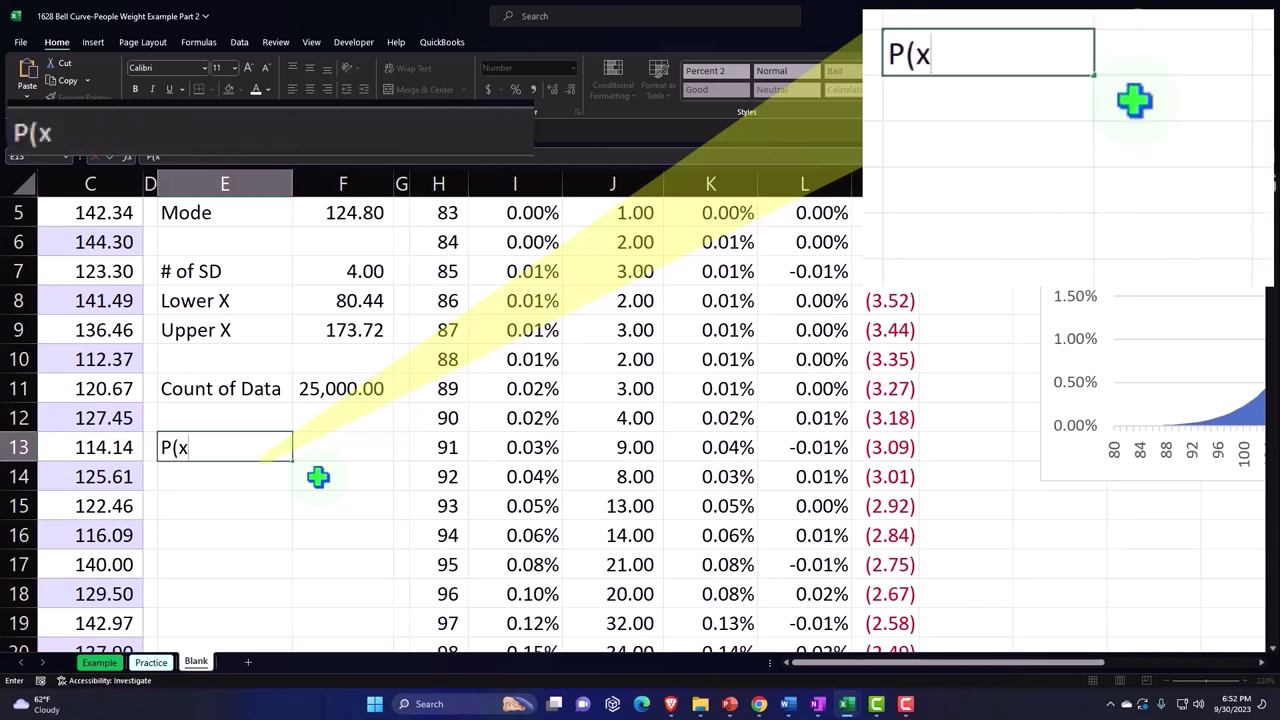
pyautogui.write('>')
pyautogui.write('=1')
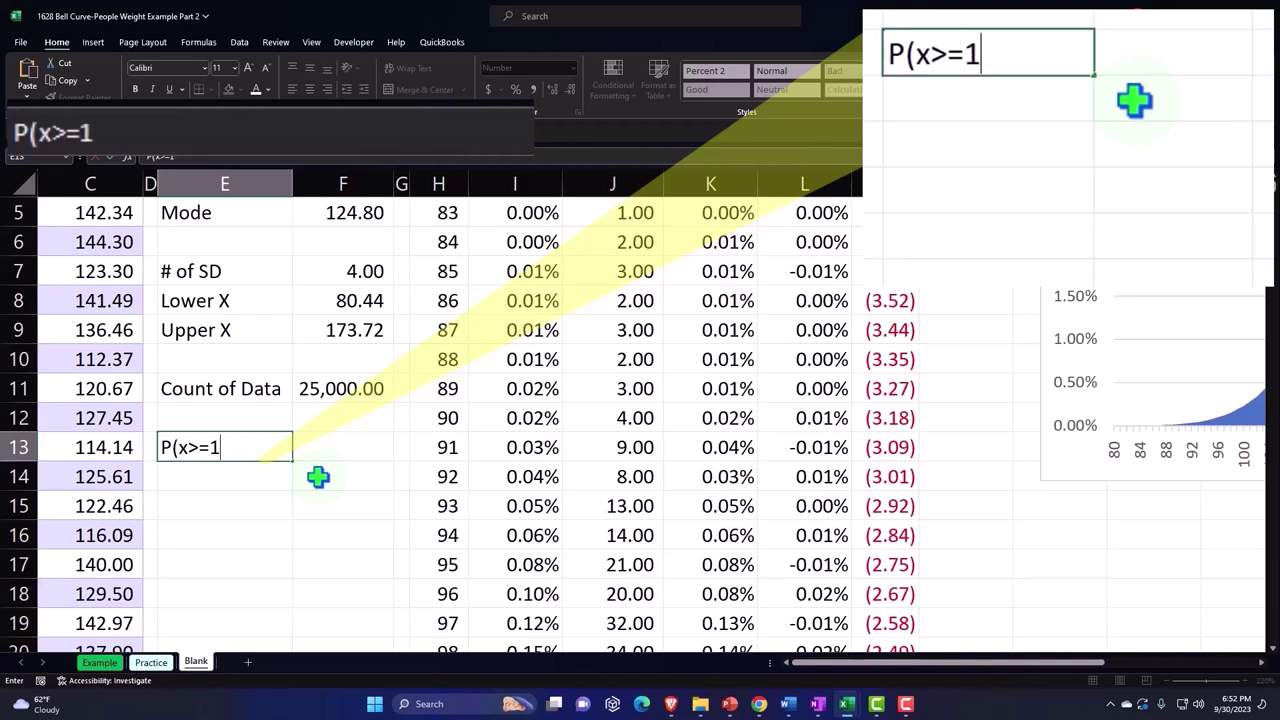
pyautogui.write('33)')
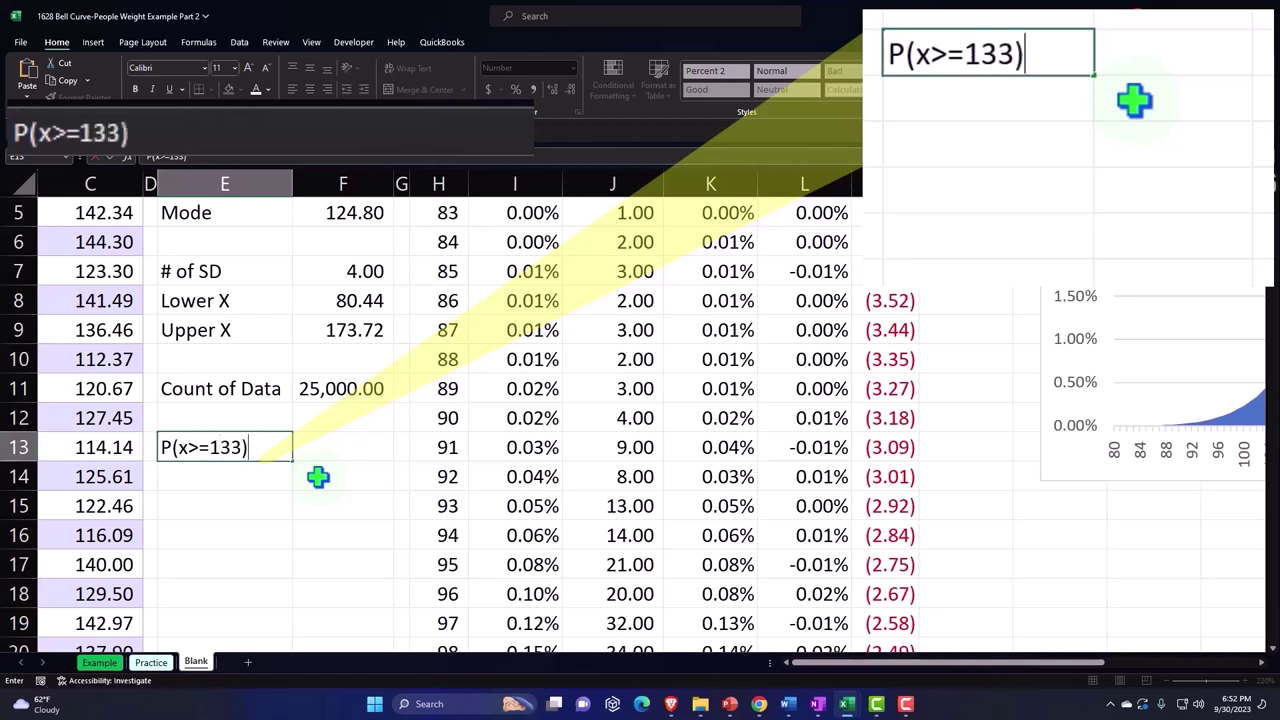
pyautogui.press('Return')
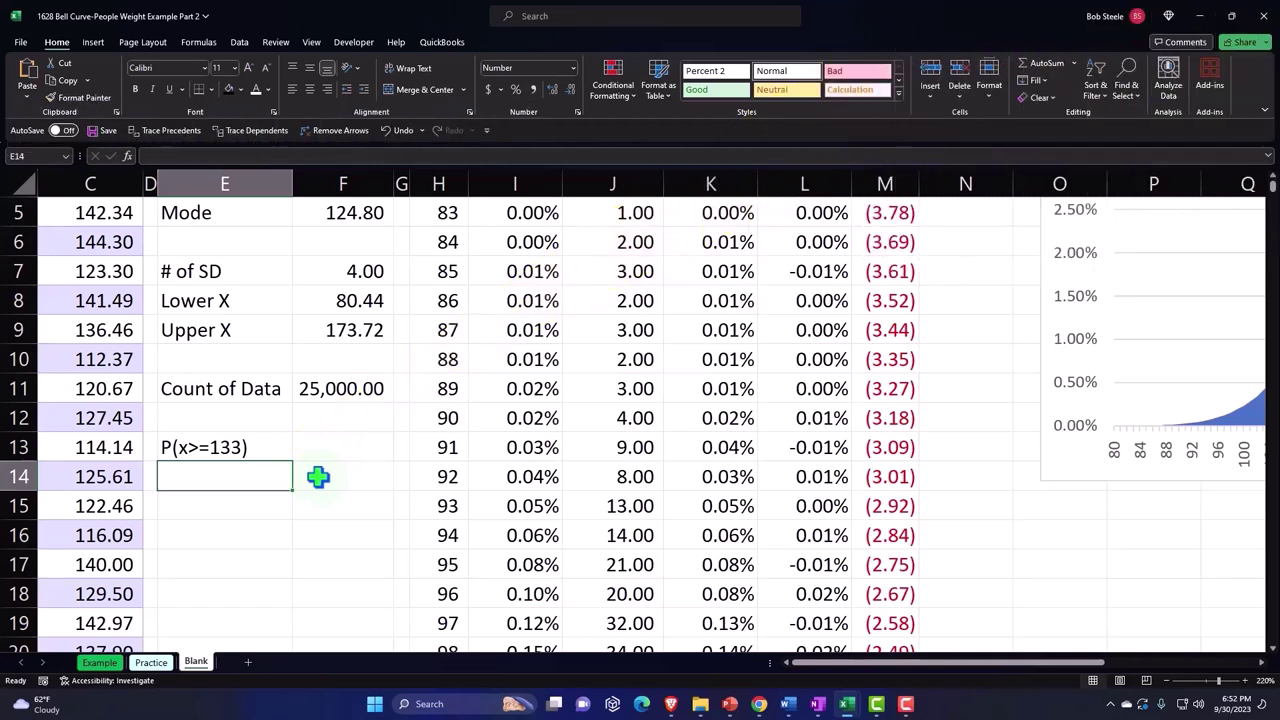
pyautogui.click(404, 184)
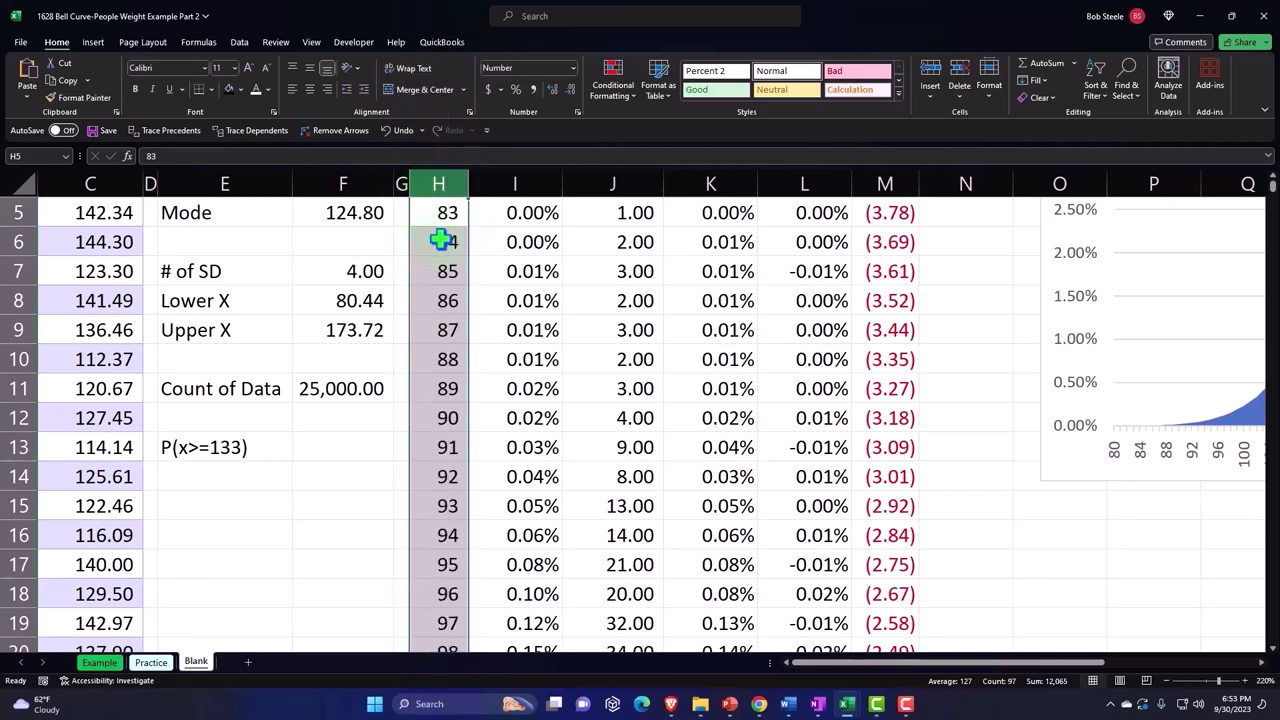
# Insert a blank column ahead of the X values in H, then widen column G.
pyautogui.rightClick(441, 240)
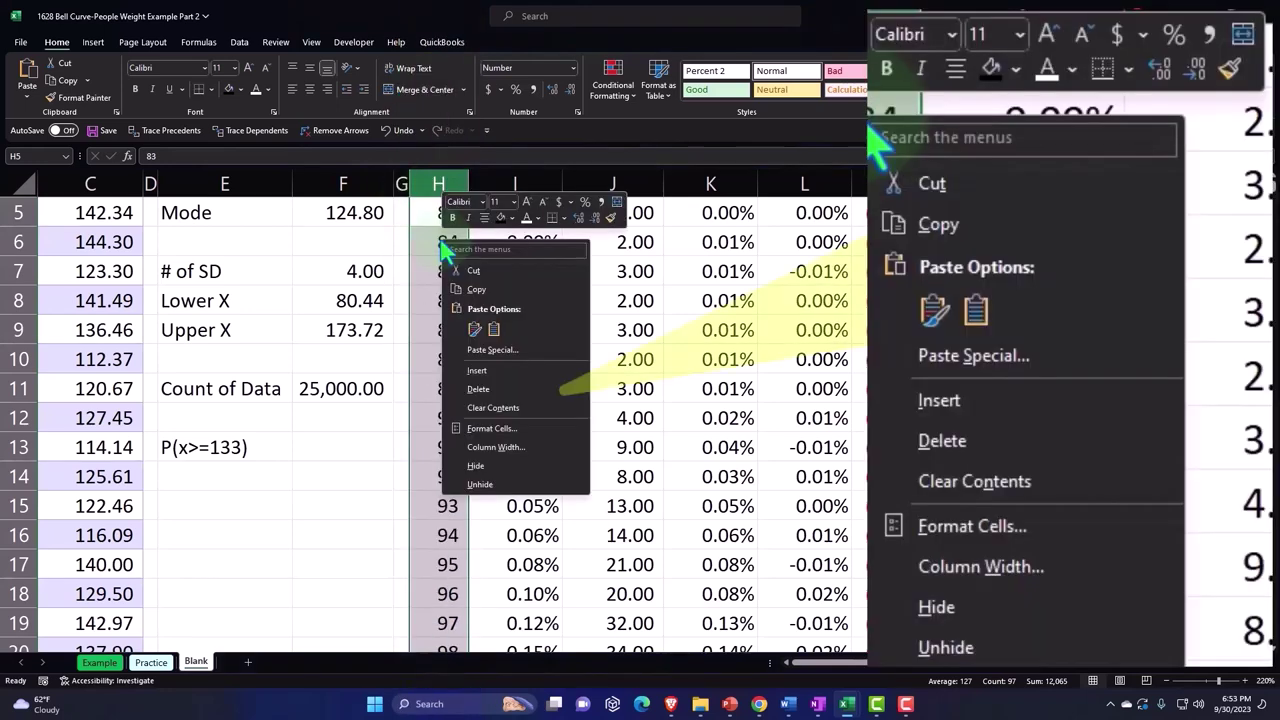
pyautogui.click(480, 380)
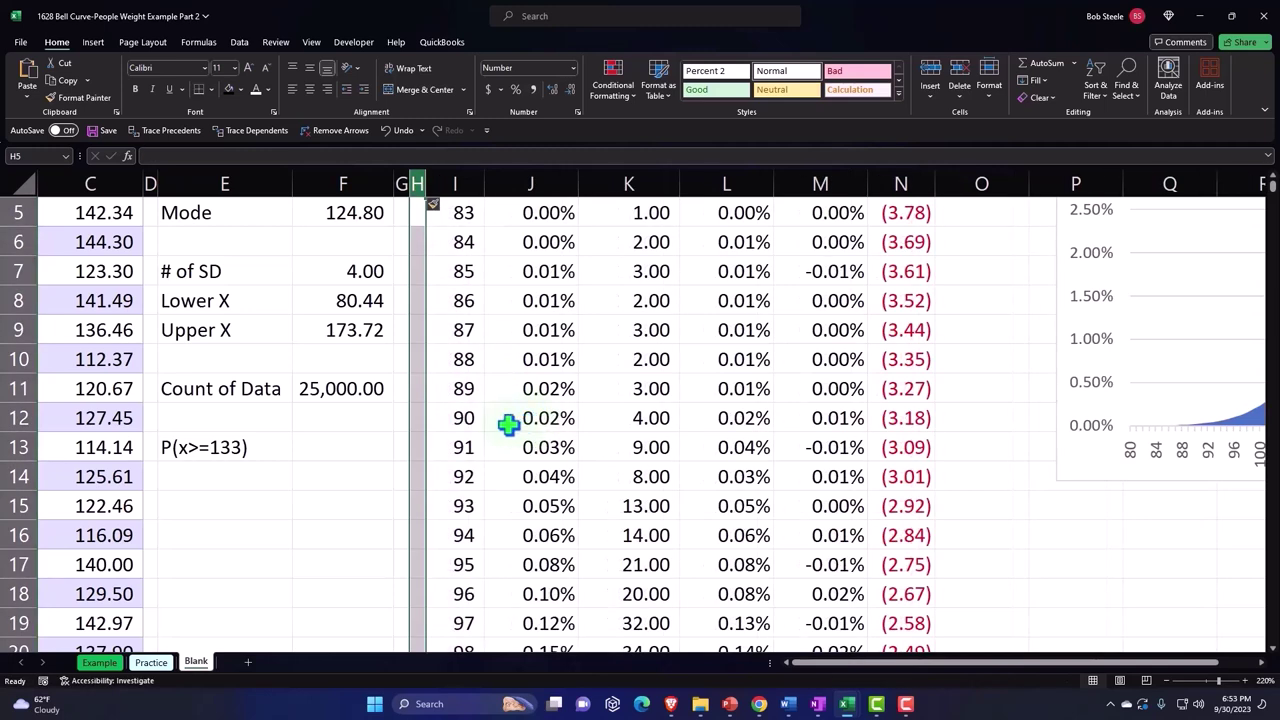
pyautogui.click(368, 468)
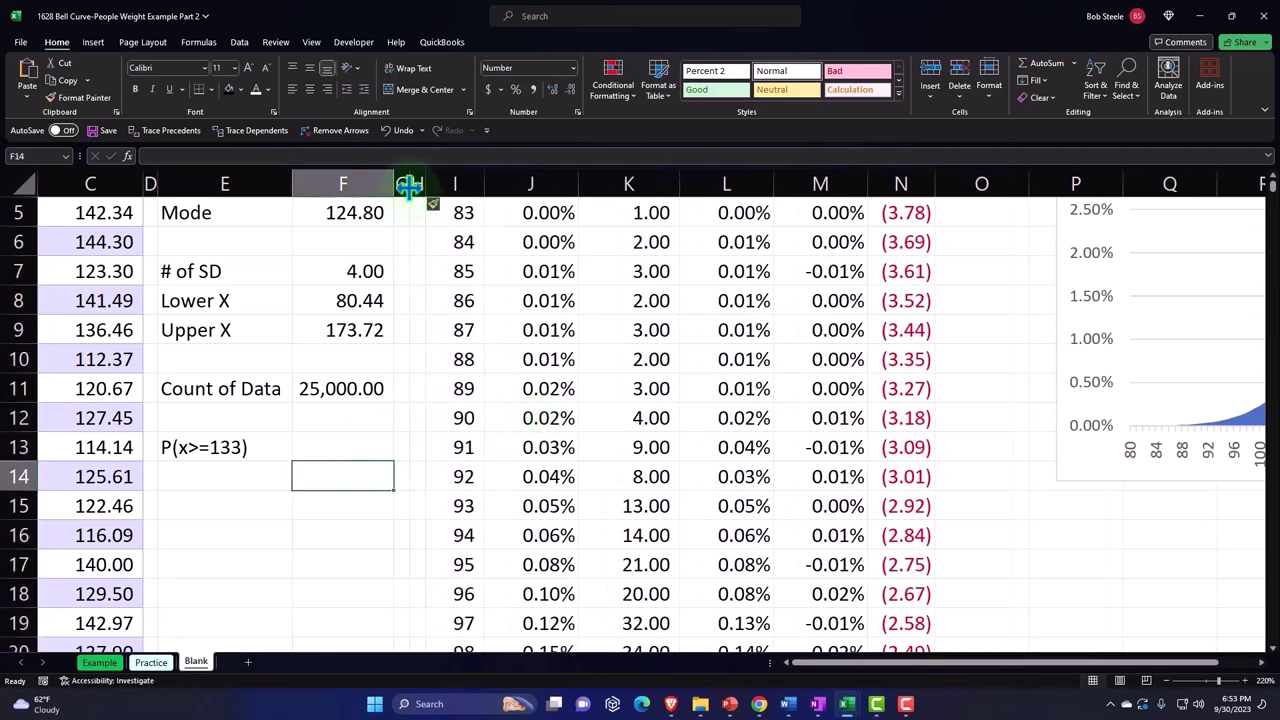
pyautogui.moveTo(409, 187); pyautogui.dragTo(474, 186)
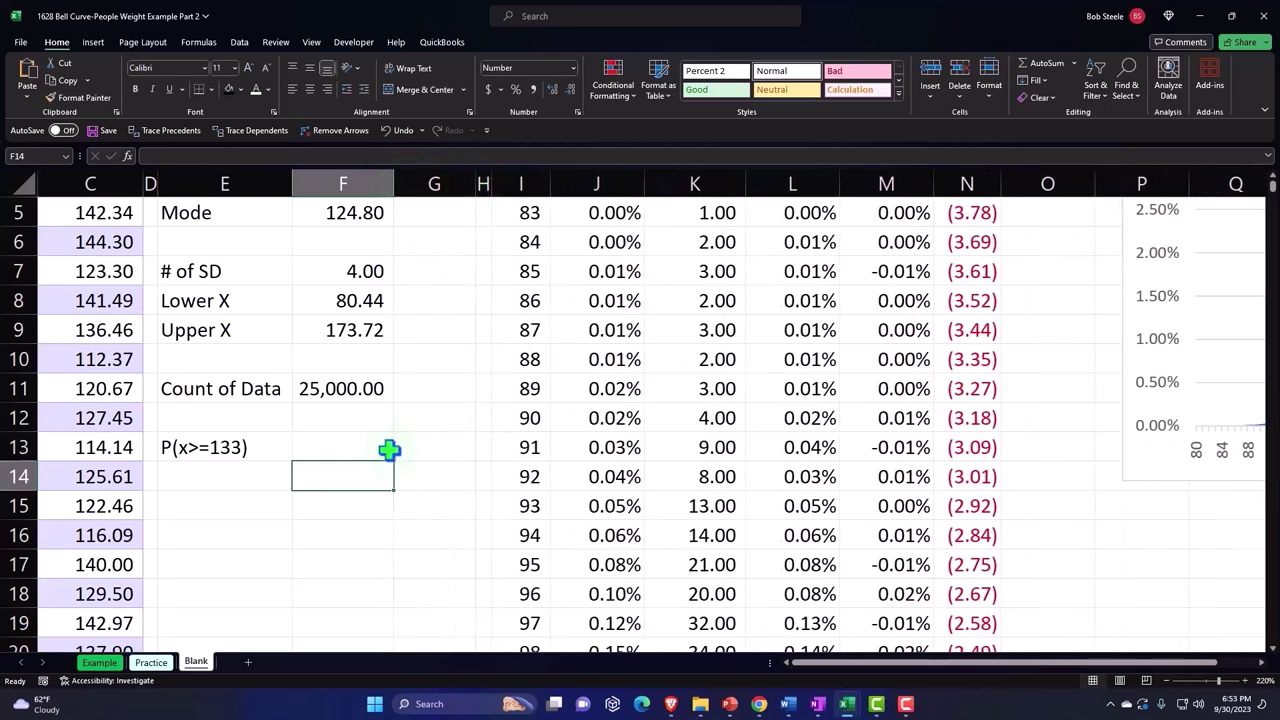
pyautogui.click(340, 447)
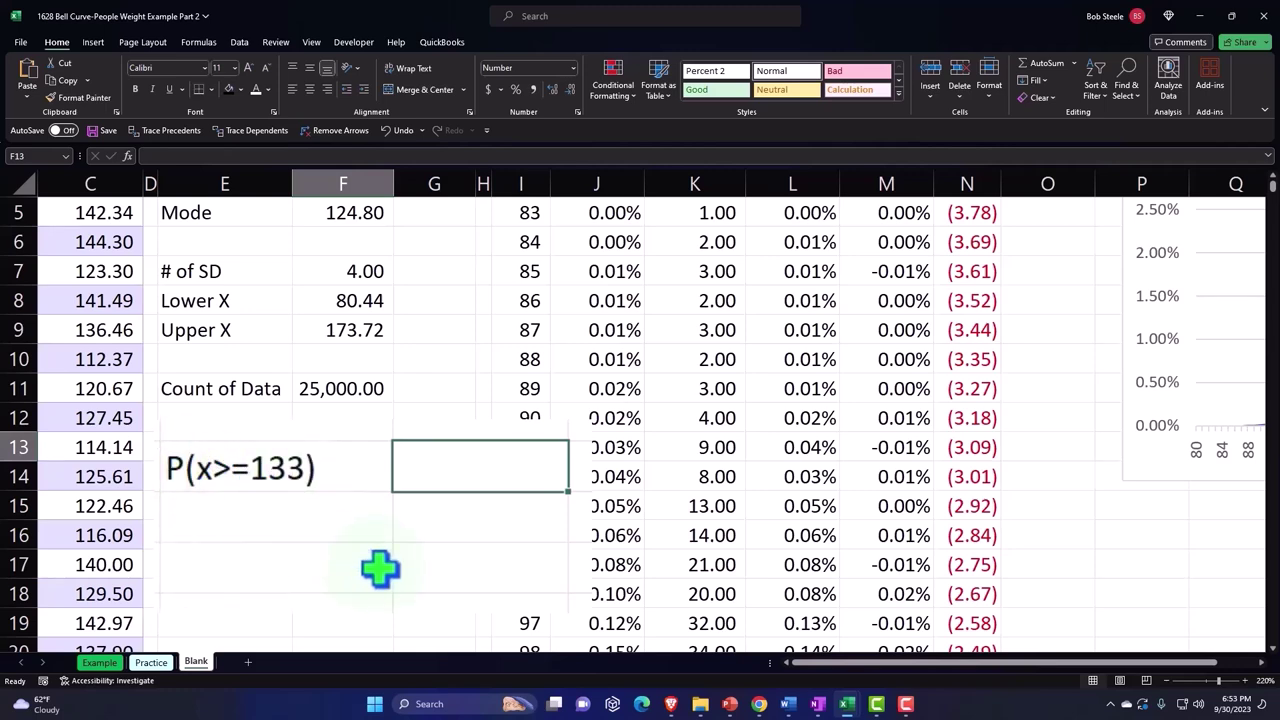
# Enter the threshold 133 in F13, displayed as 133.00.
pyautogui.write('133')
pyautogui.press('Return')
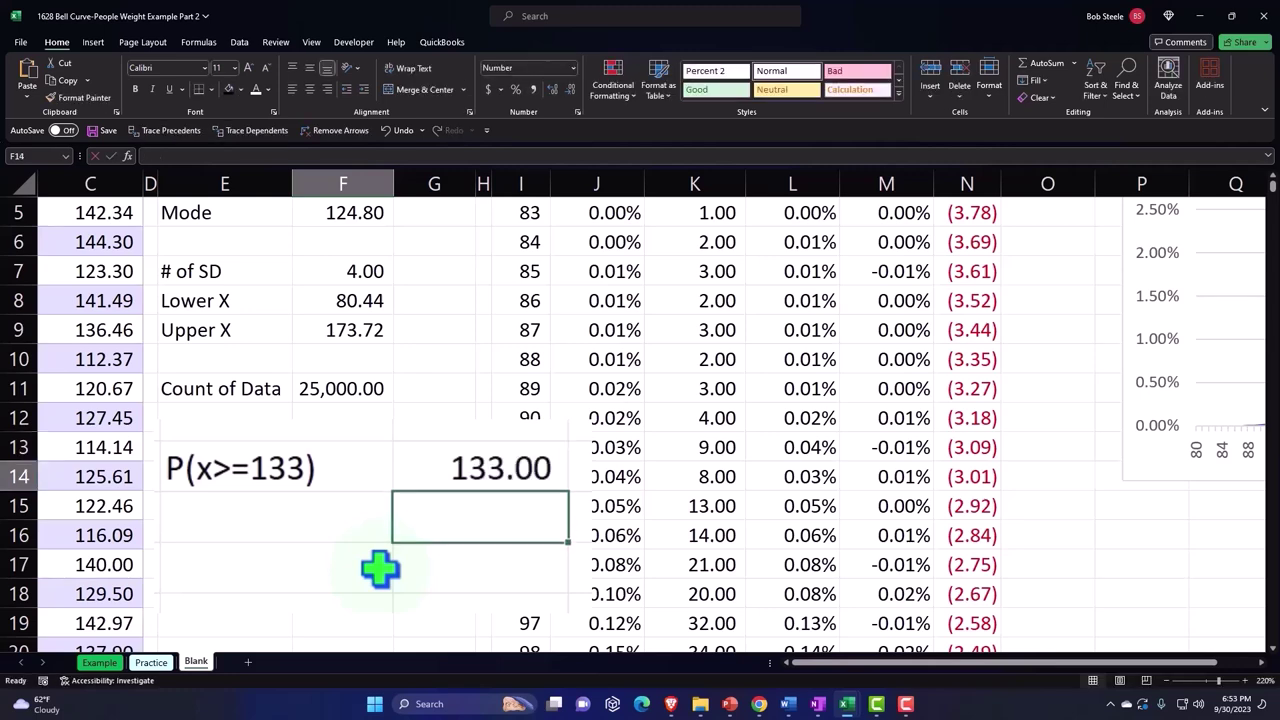
pyautogui.click(357, 448)
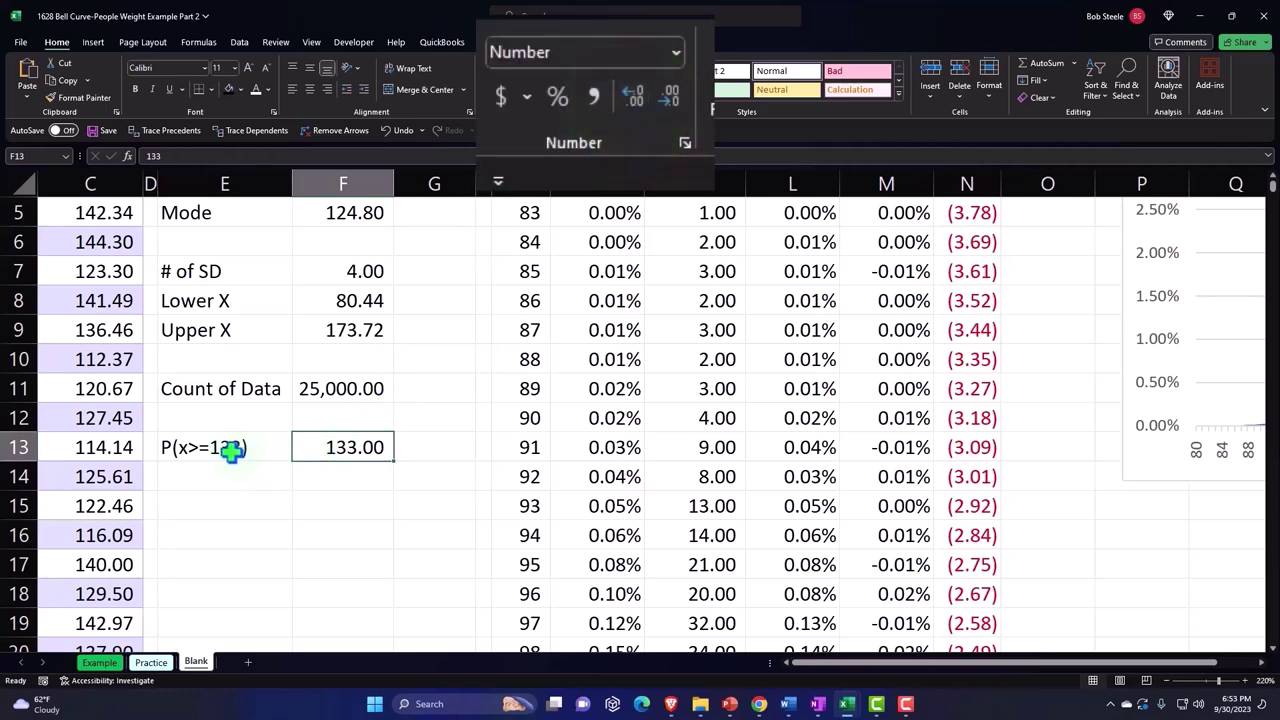
# Turn E13's label into the formula ="P(x>="&F13&")".
pyautogui.doubleClick(231, 451)
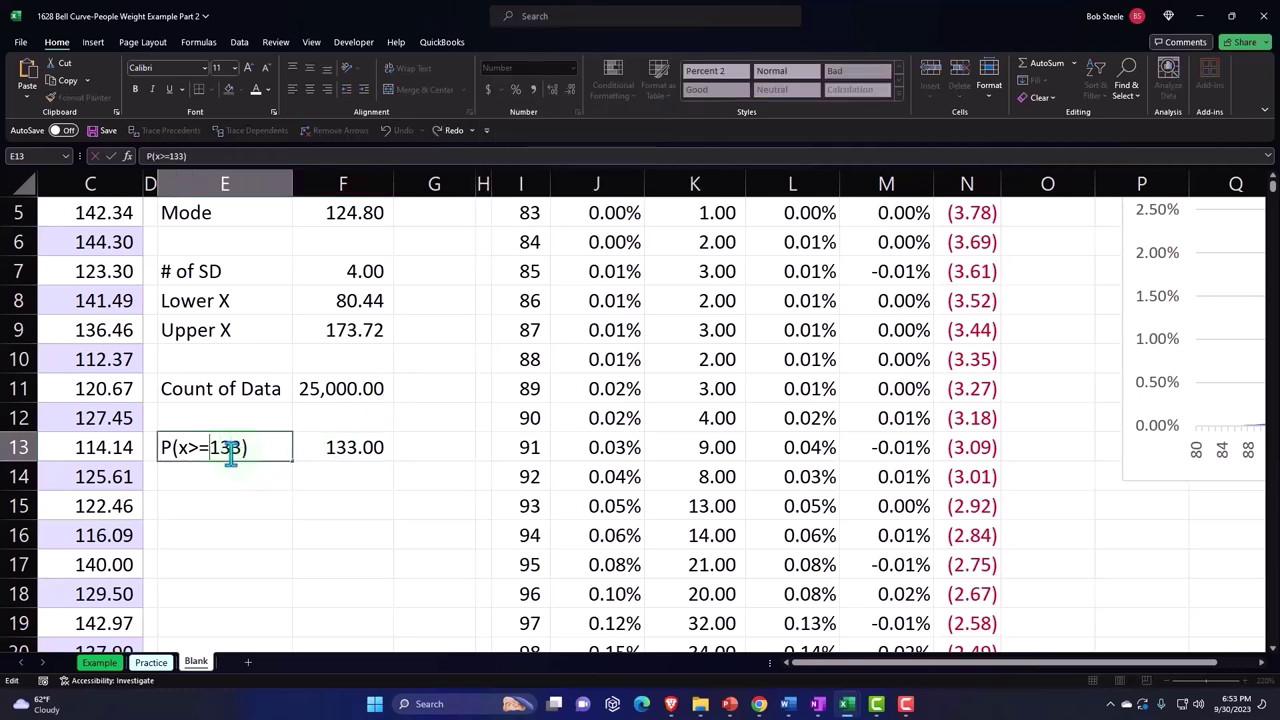
pyautogui.press('Home')
pyautogui.write('=')
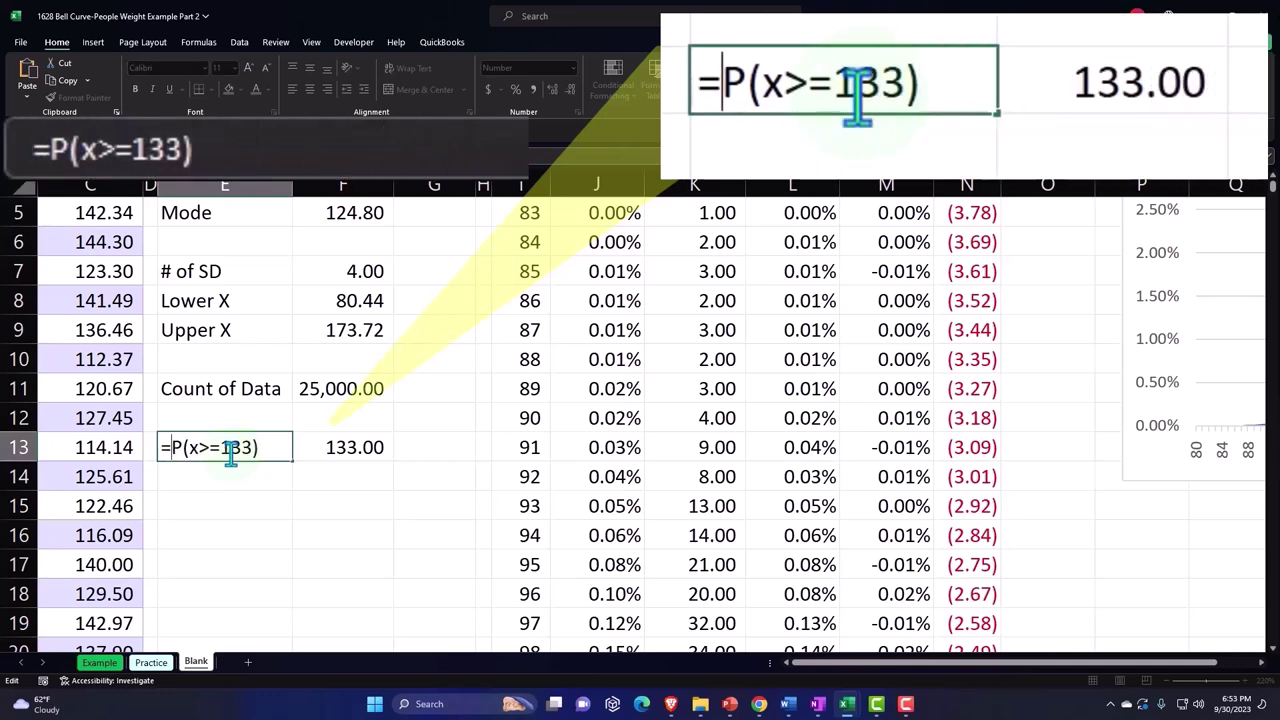
pyautogui.write('"')
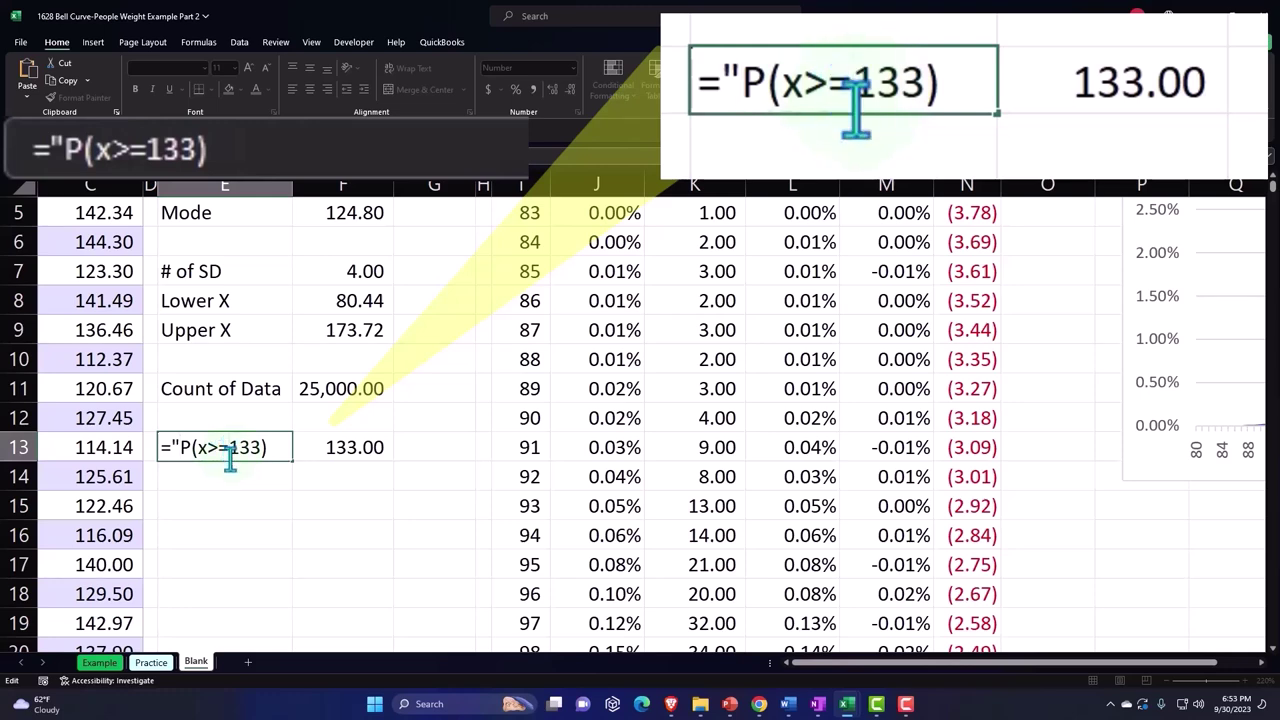
pyautogui.write('"')
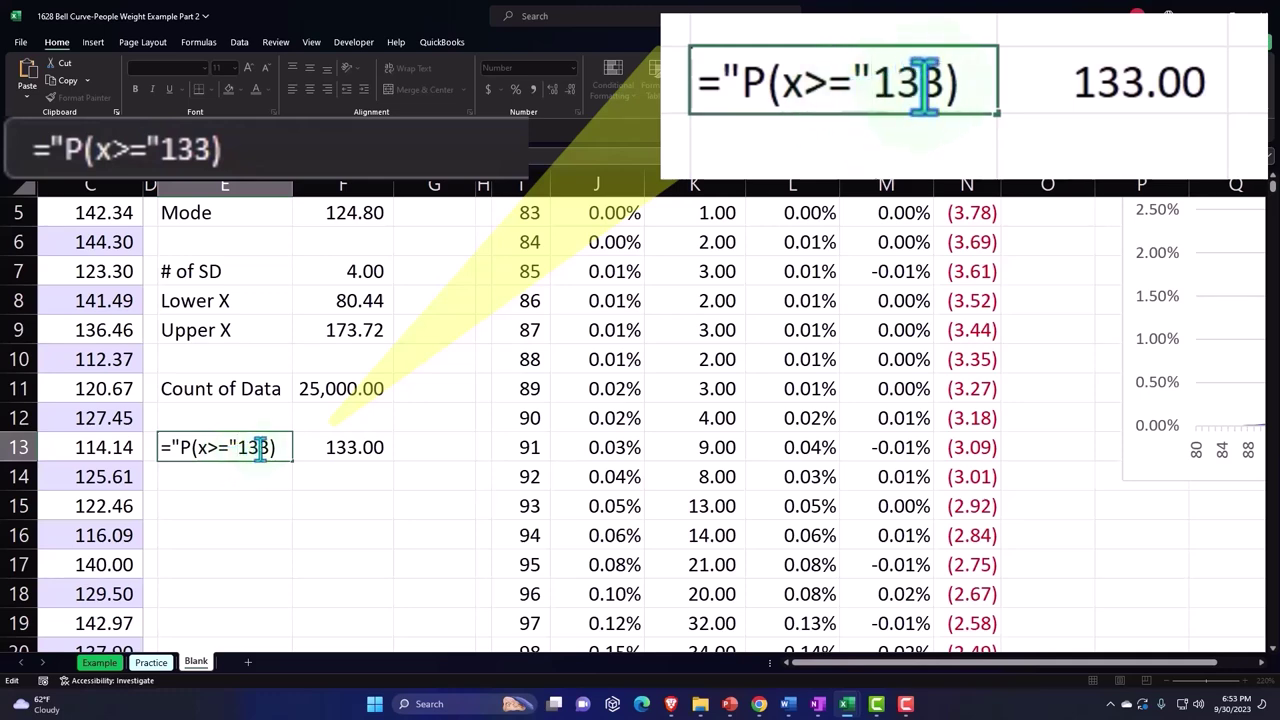
pyautogui.write('&')
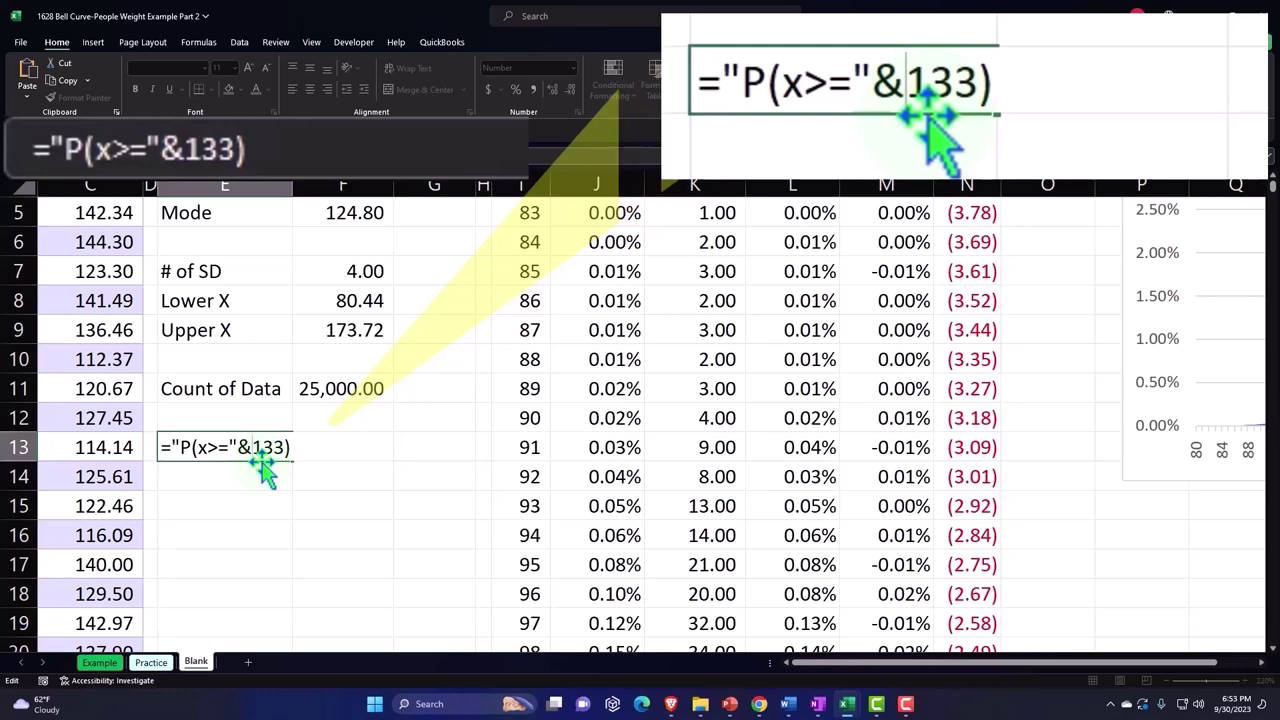
pyautogui.doubleClick(260, 456)
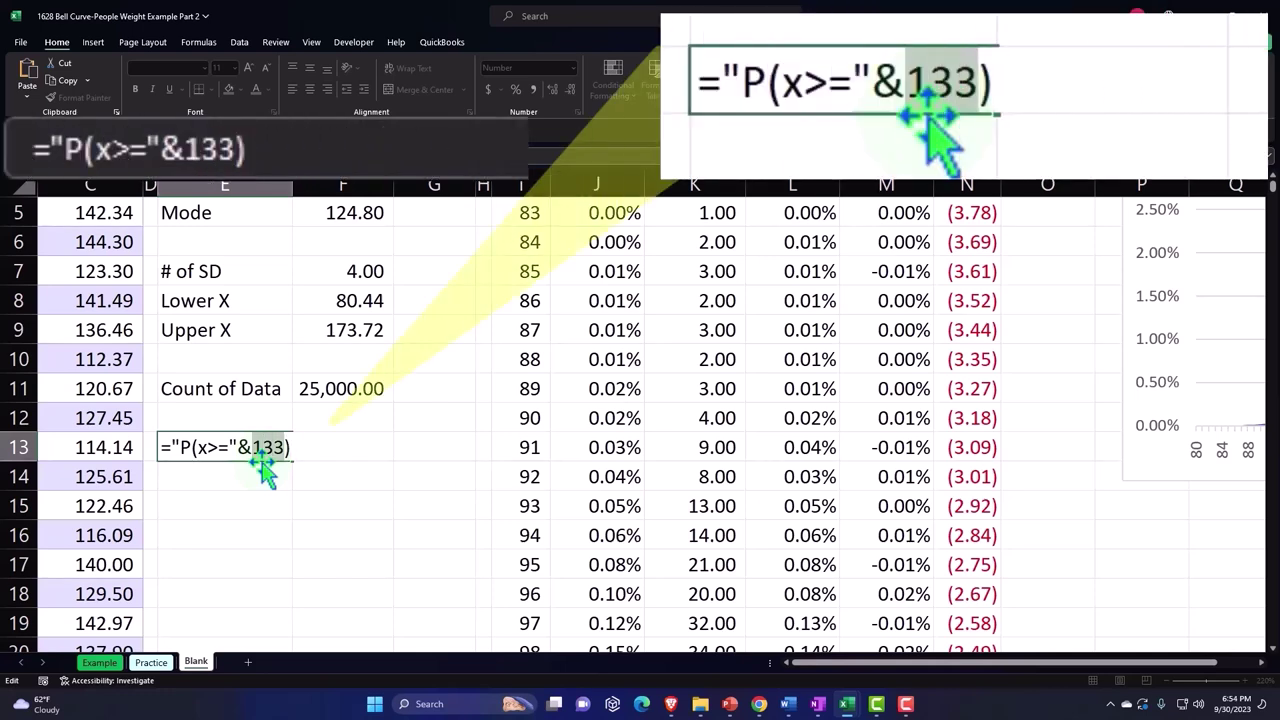
pyautogui.click(340, 497)
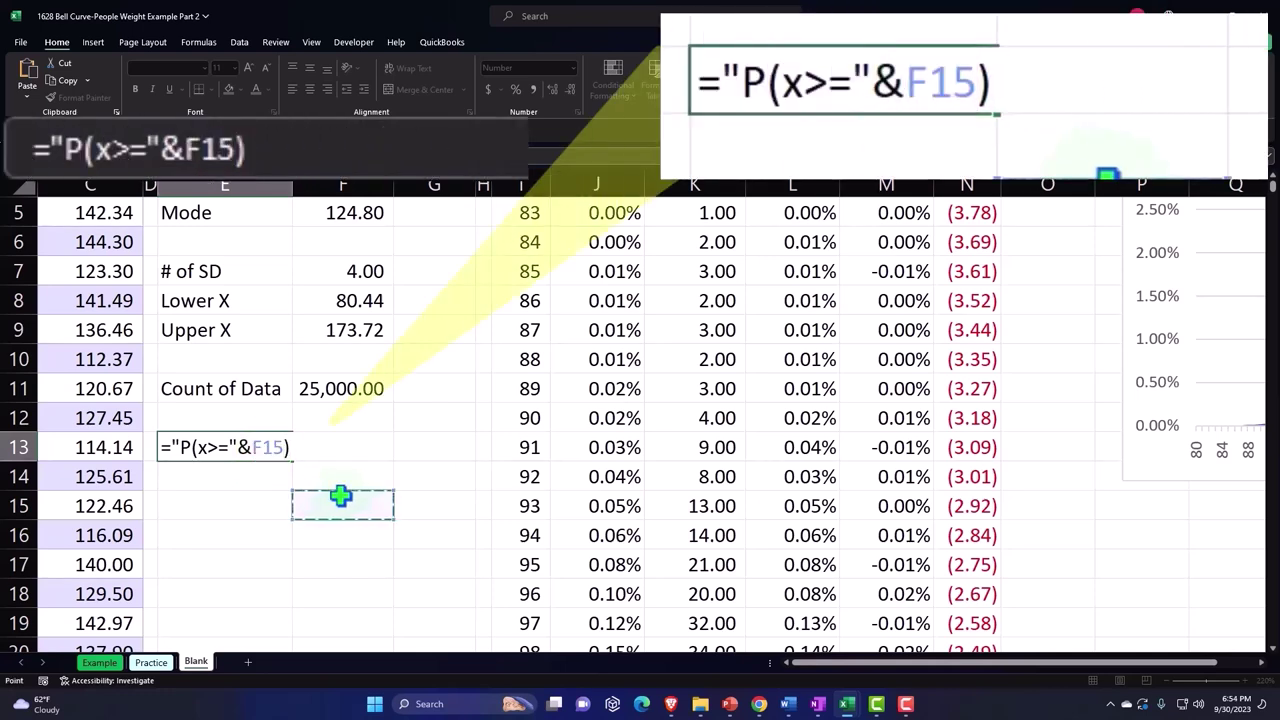
pyautogui.press('Up')
pyautogui.press('Up')
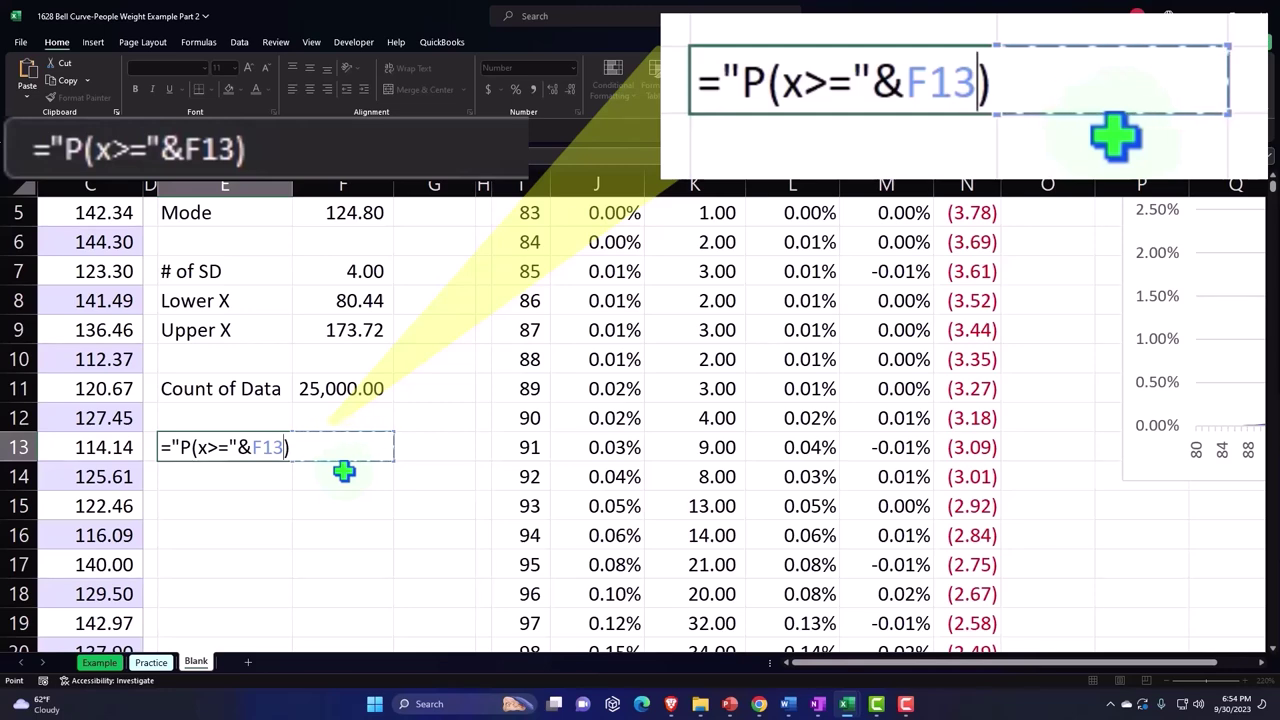
pyautogui.write('&')
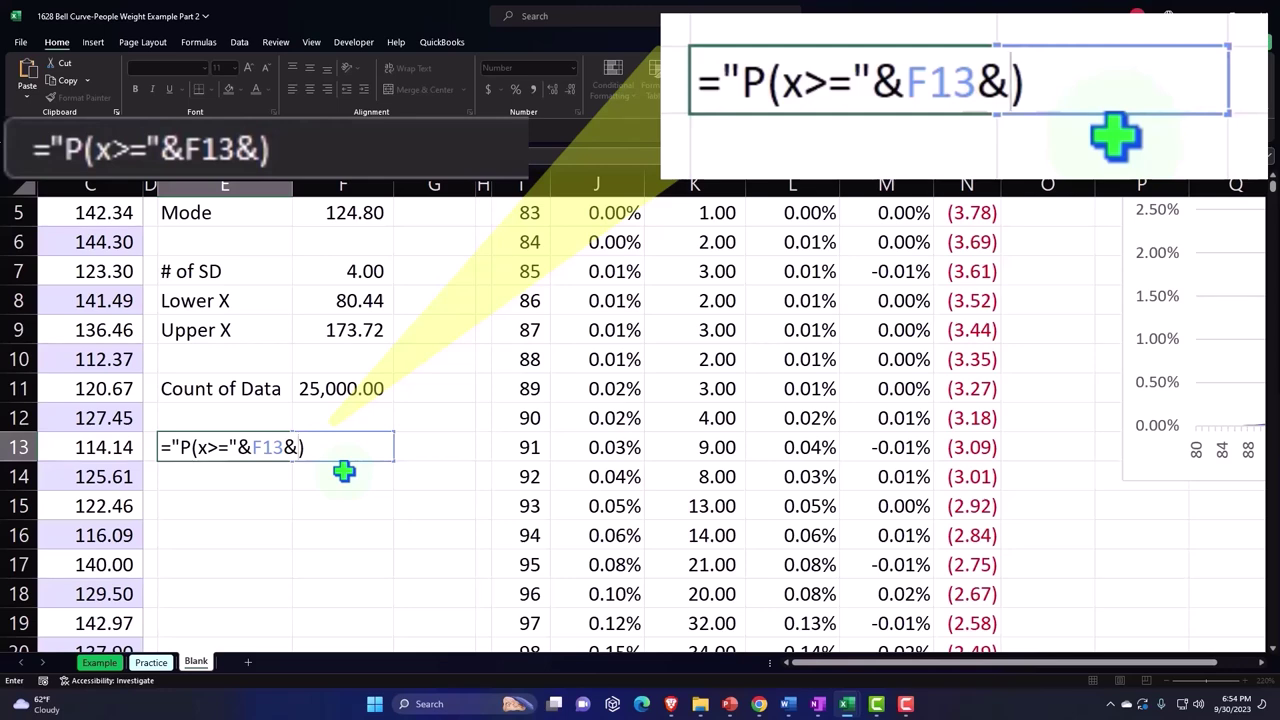
pyautogui.write('"')
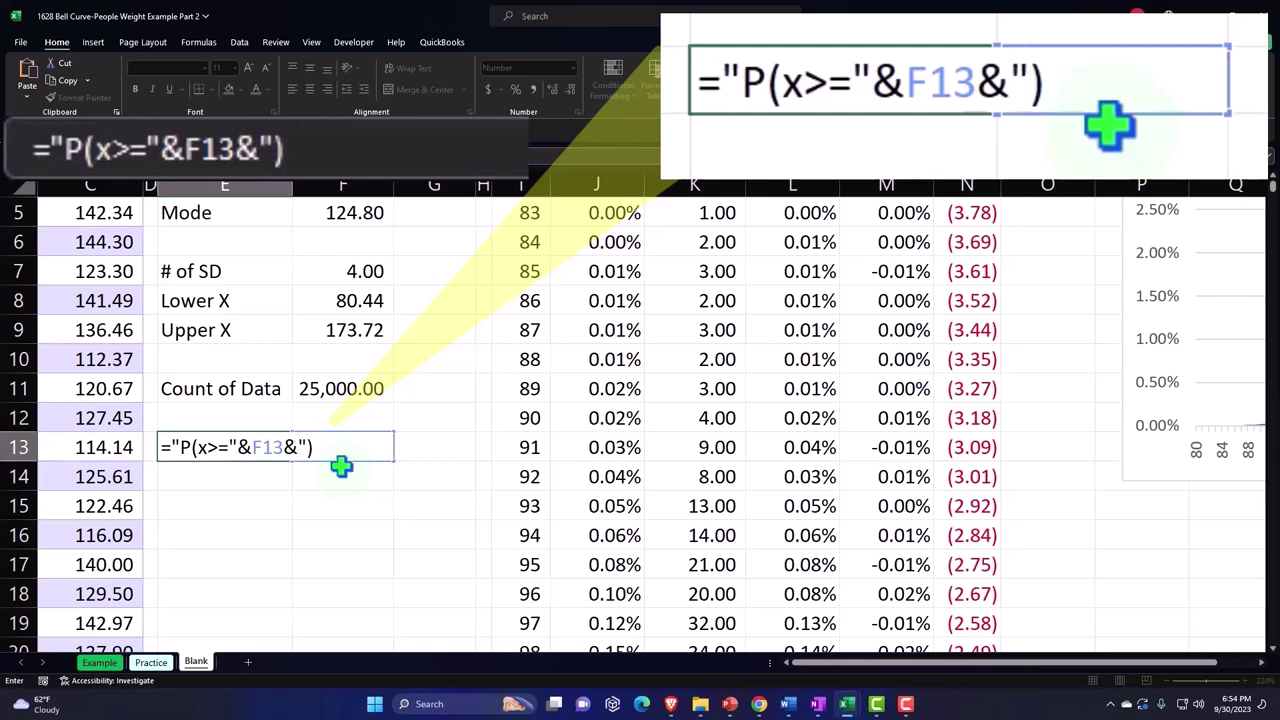
pyautogui.click(337, 452)
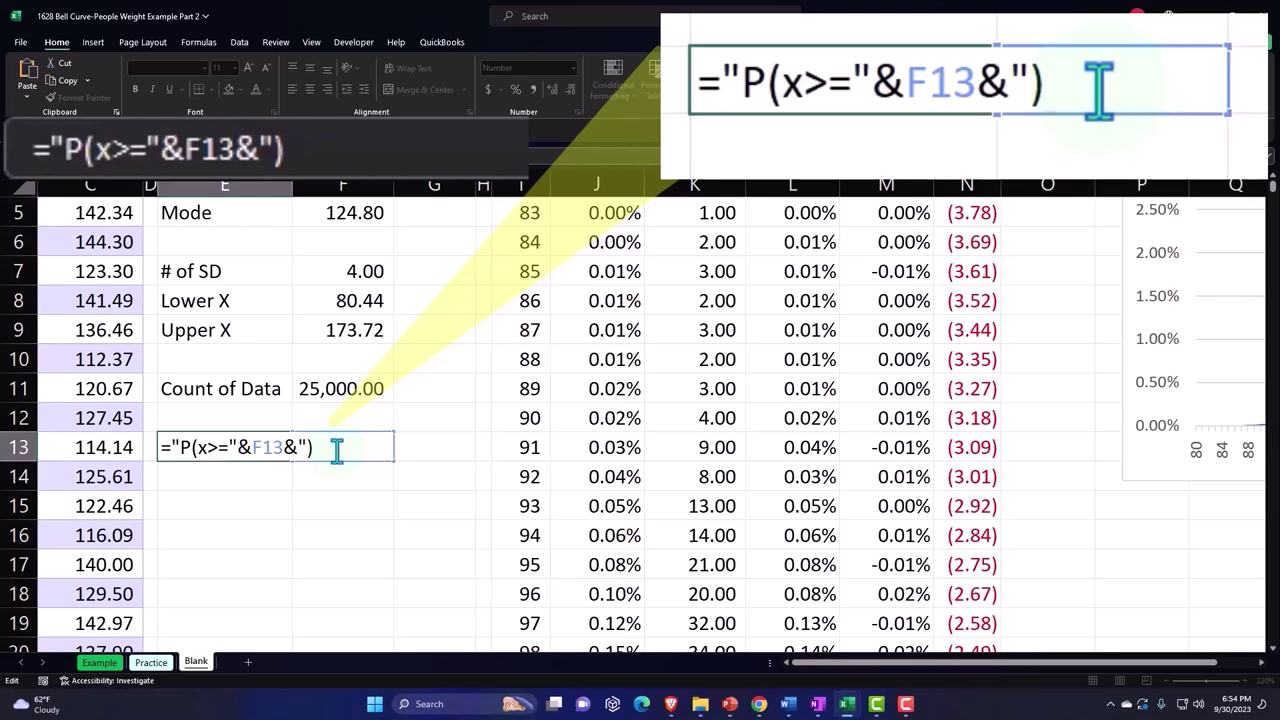
pyautogui.write('"')
pyautogui.press('Return')
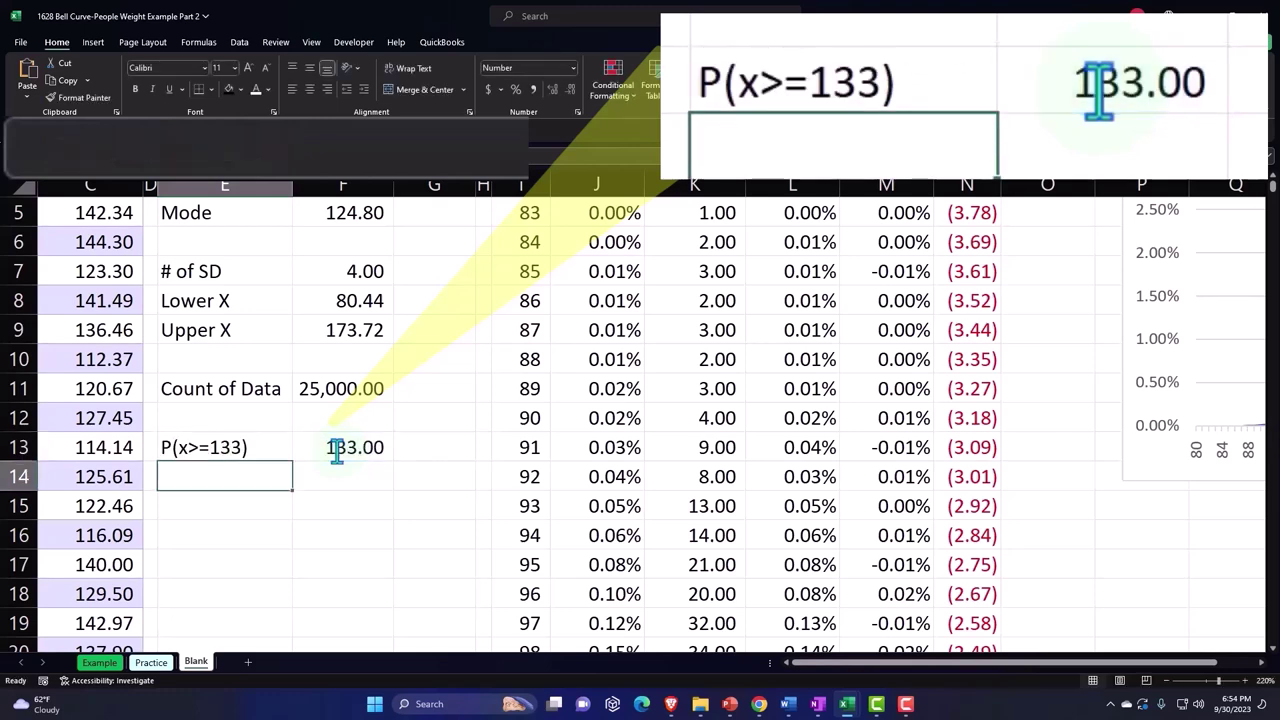
# Test the label by changing F13 to 140, so it reads P(x>=140).
pyautogui.press('Right')
pyautogui.press('Up')
pyautogui.write('14')
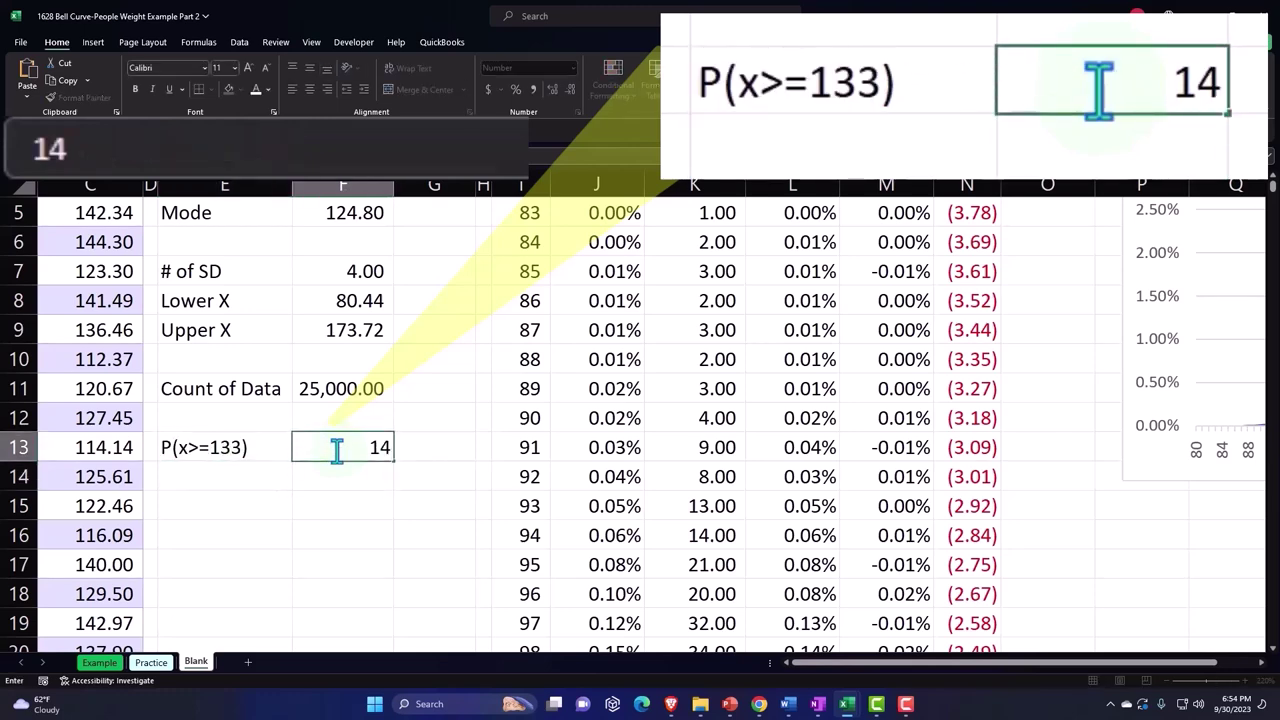
pyautogui.write('0')
pyautogui.press('Return')
pyautogui.press('Up')
# Restore F13 to 133 and compute its z-score in F14 with =(F13-F2)/F3, giving 0.51.
pyautogui.write('133')
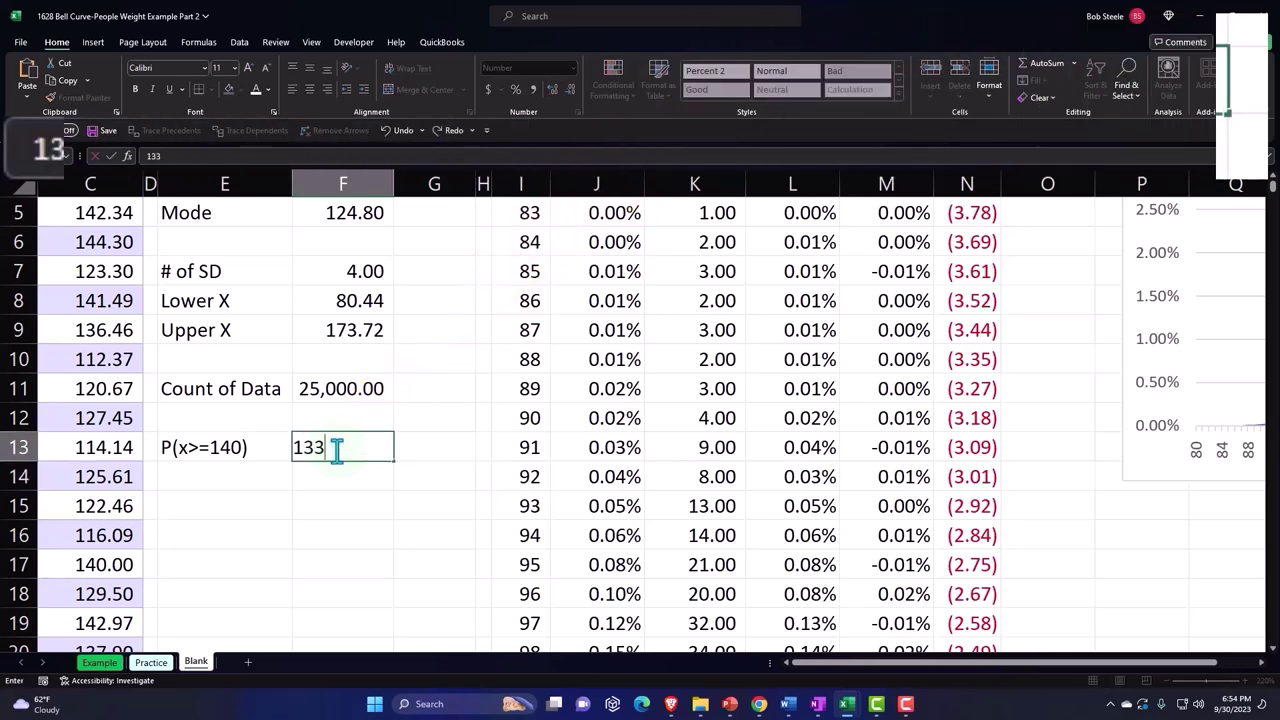
pyautogui.press('Return')
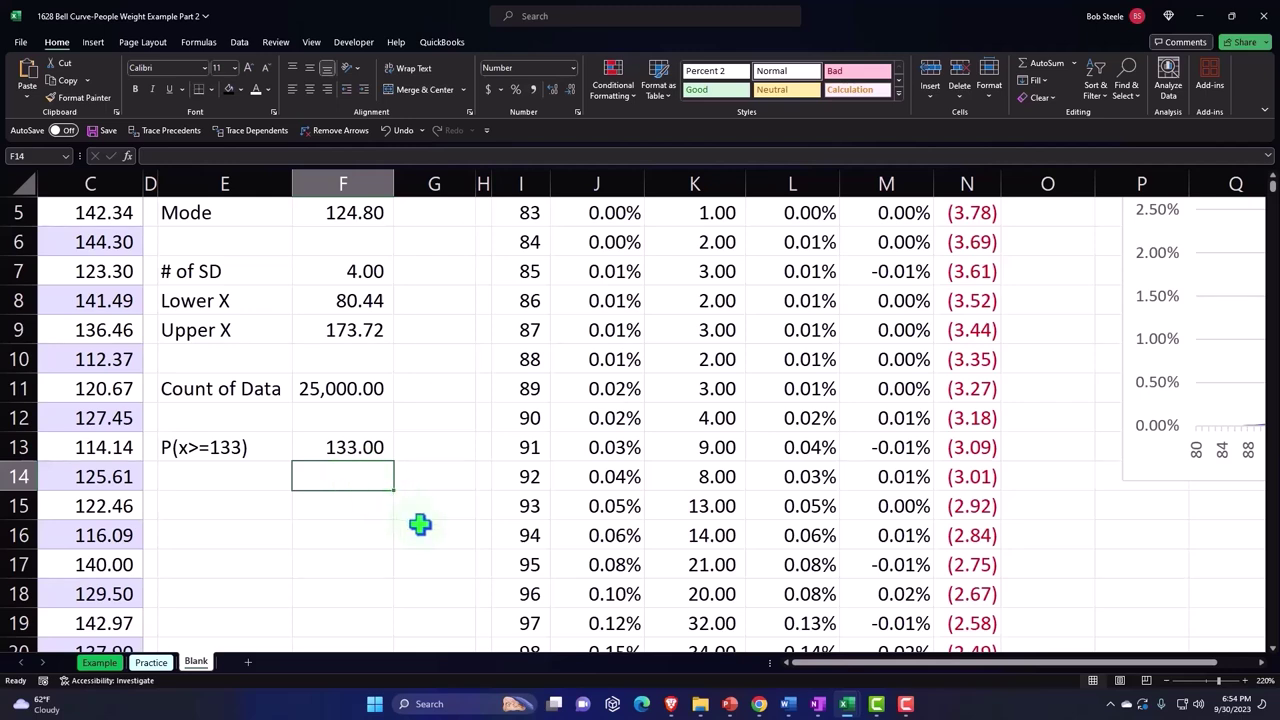
pyautogui.scroll(1, 419, 524)
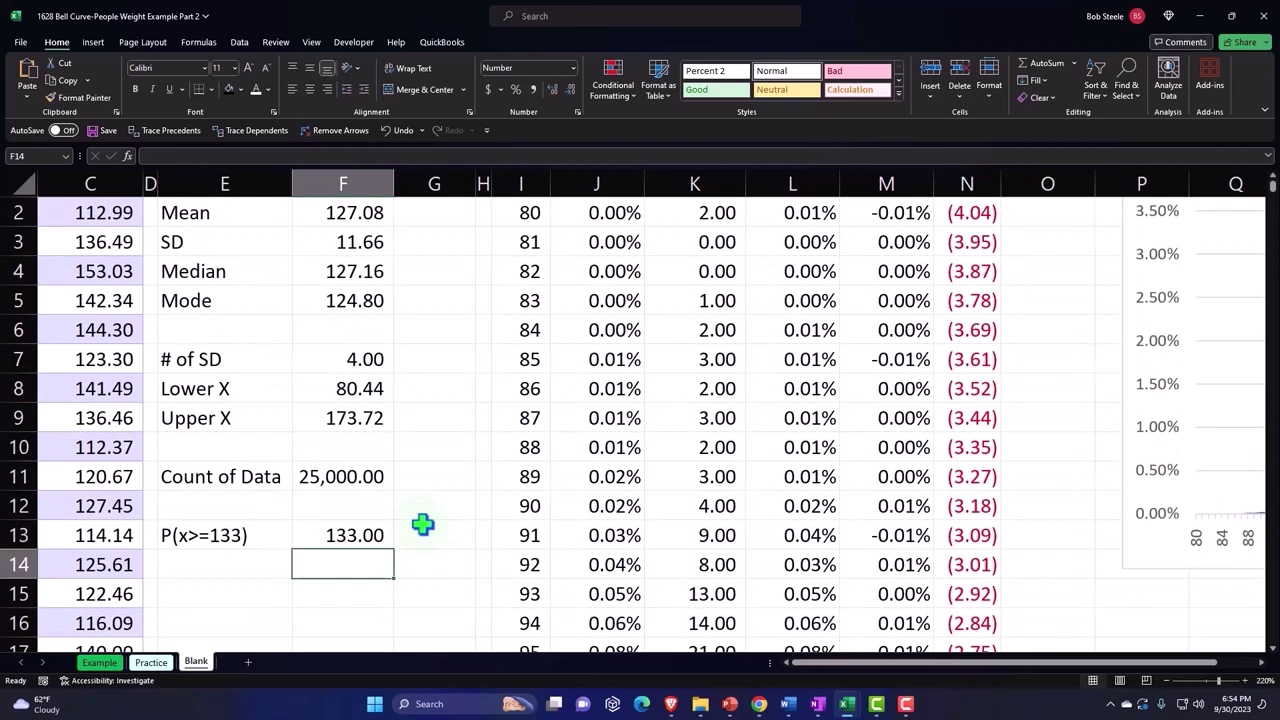
pyautogui.write('=')
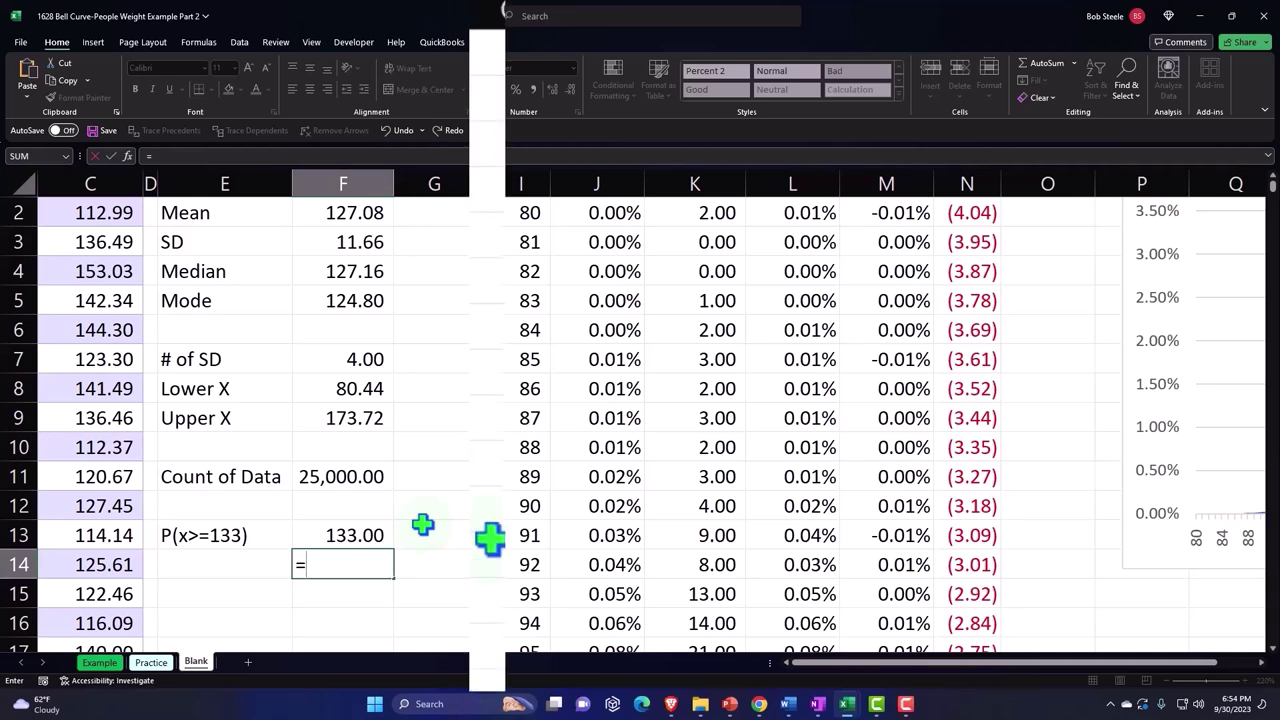
pyautogui.write('(')
pyautogui.press('Up')
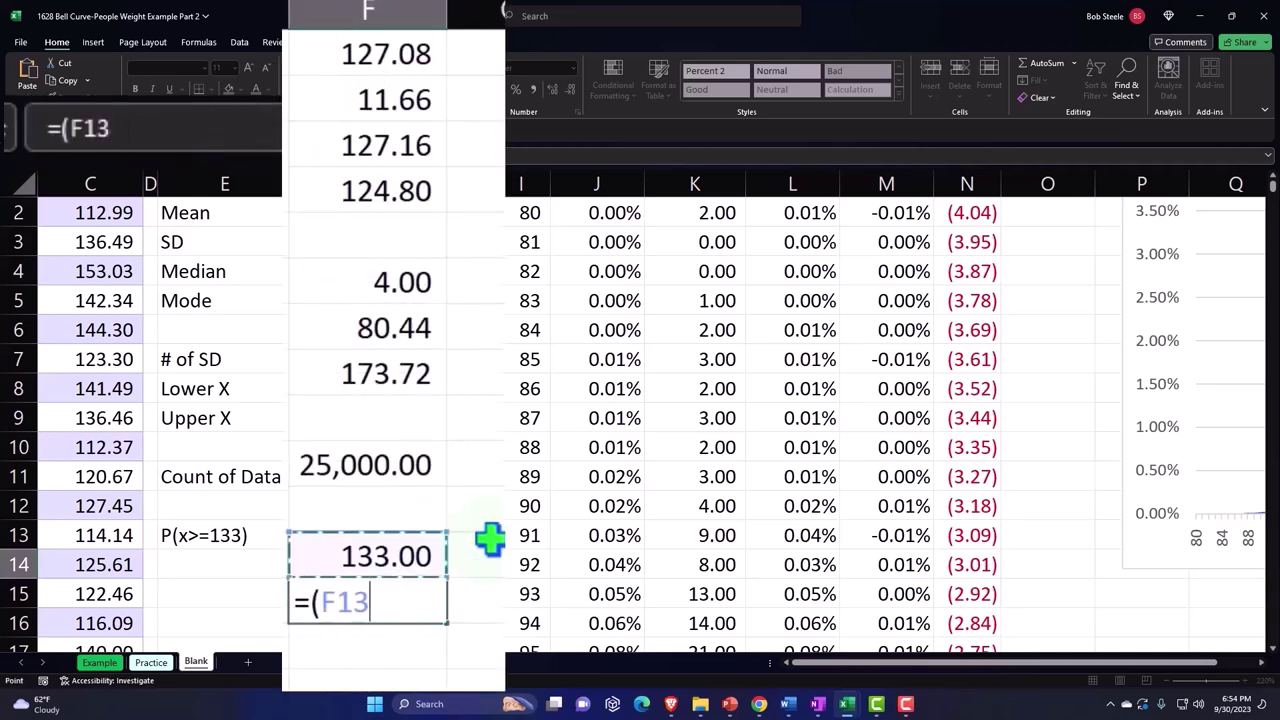
pyautogui.write('-')
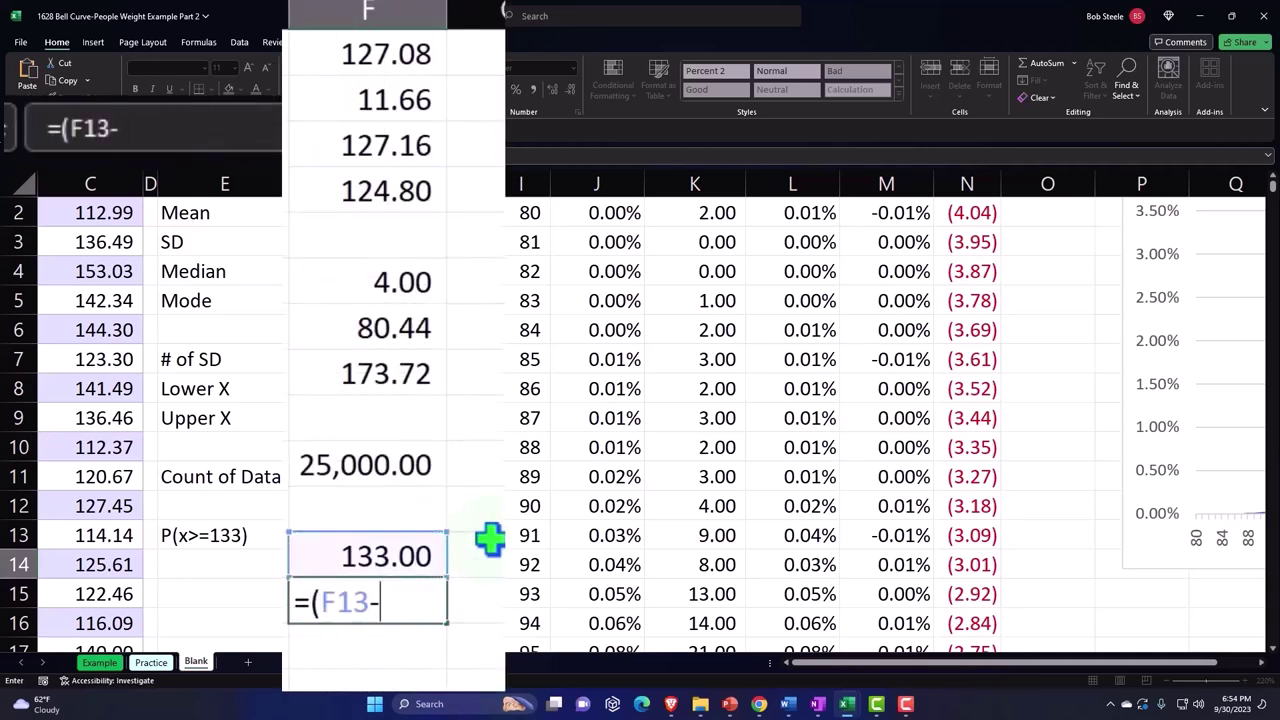
pyautogui.press('Up')
pyautogui.press('Up')
pyautogui.press('Up')
pyautogui.press('Up')
pyautogui.press('Up')
pyautogui.press('Up')
pyautogui.press('Up')
pyautogui.press('Up')
pyautogui.press('Up')
pyautogui.press('Up')
pyautogui.press('Up')
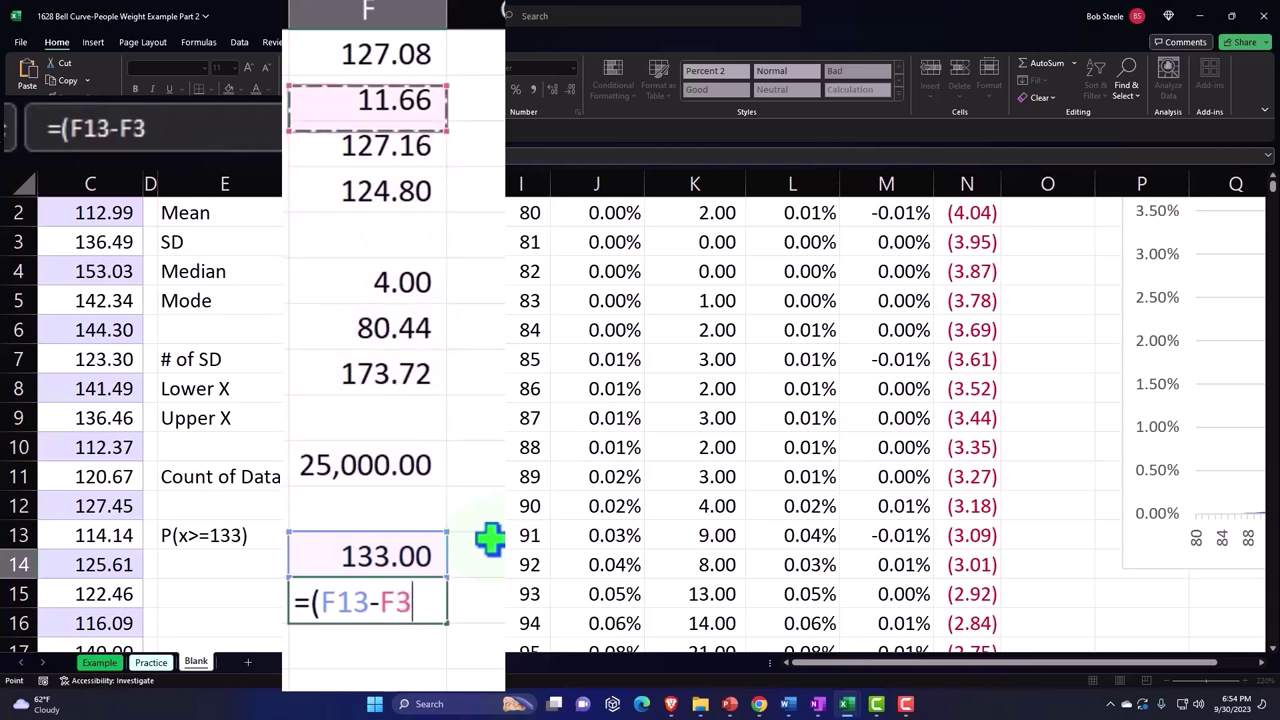
pyautogui.press('Up')
pyautogui.write(')')
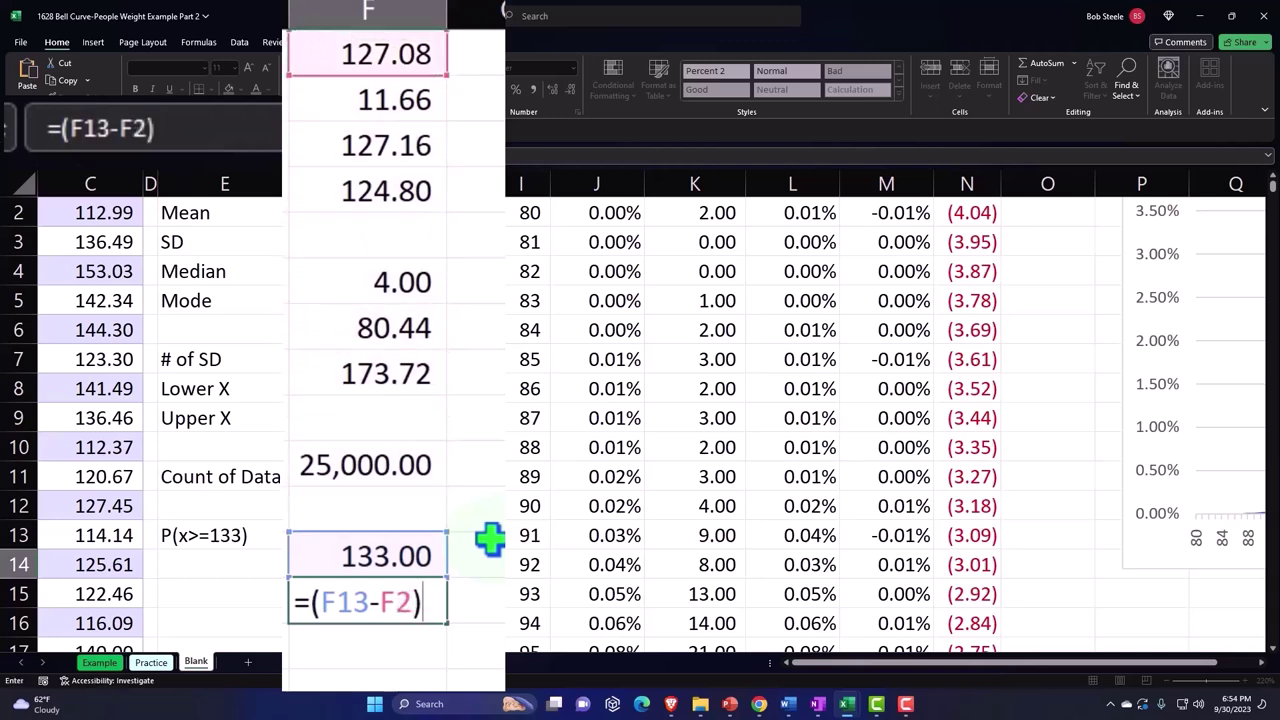
pyautogui.write('/')
pyautogui.click(413, 103)
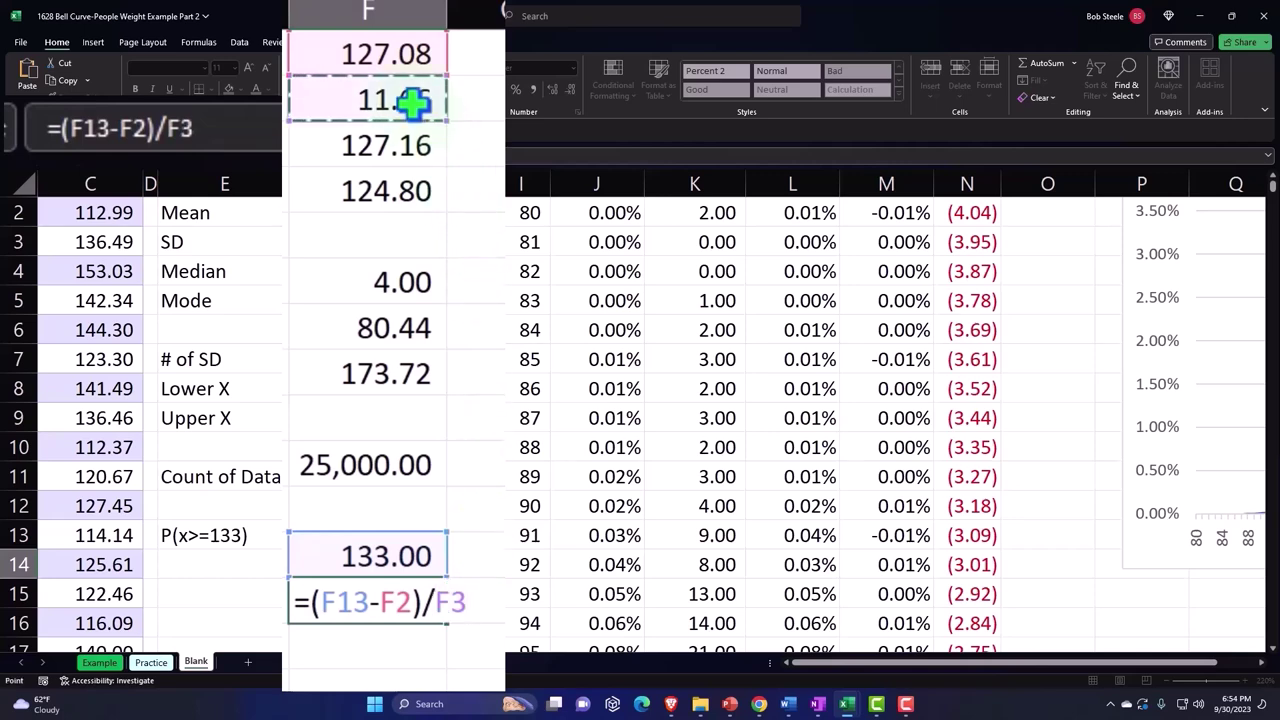
pyautogui.press('Return')
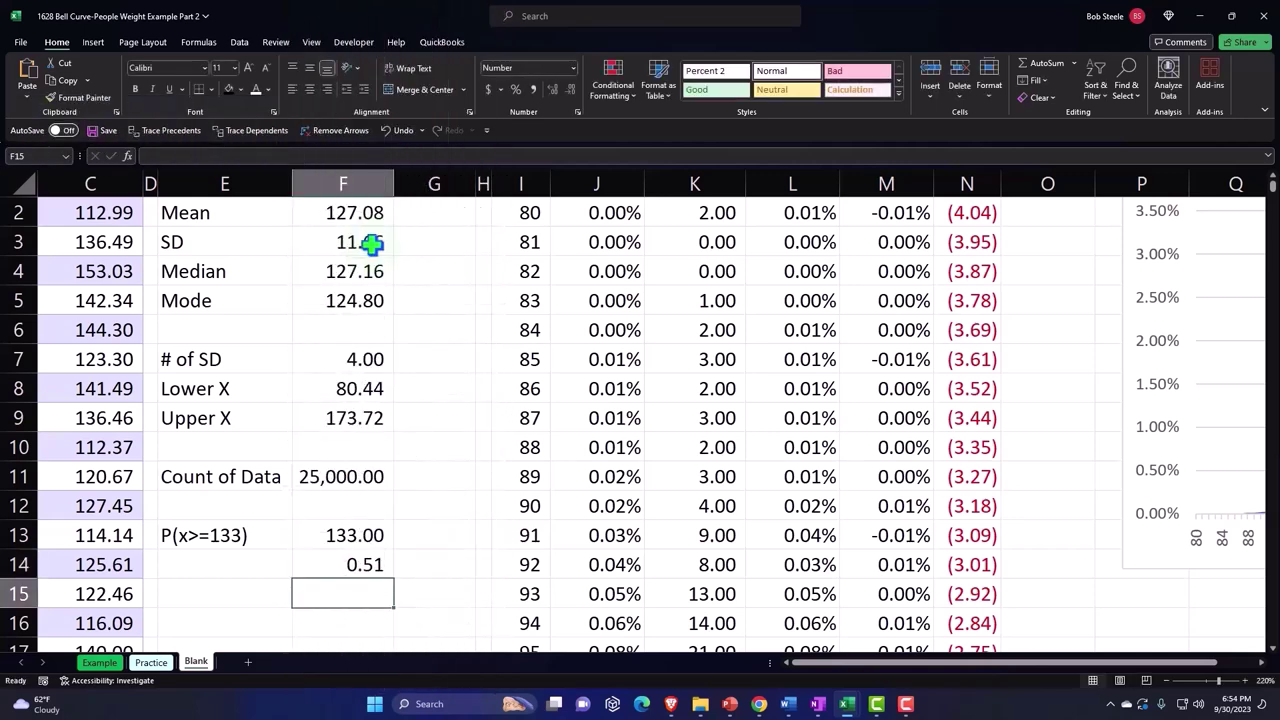
pyautogui.press('Up')
# Enter the static label P(z>=.51) in E14 and check the z-score formula in F14.
pyautogui.press('Left')
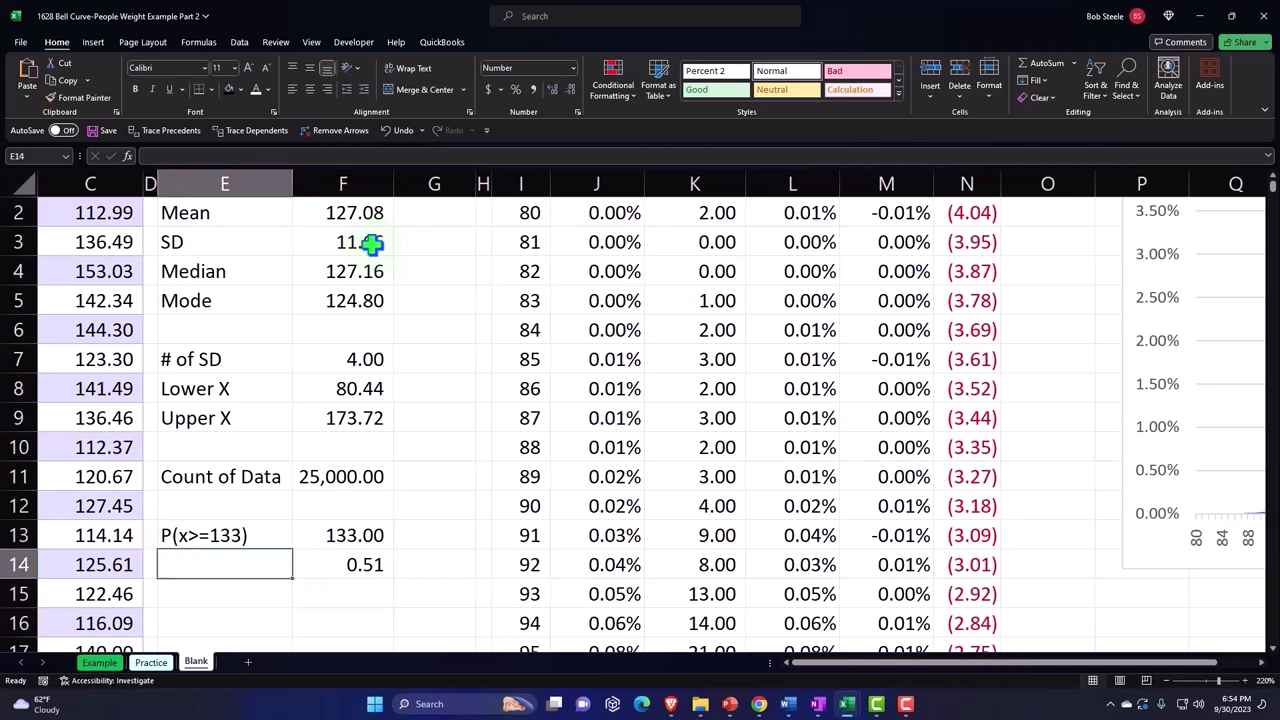
pyautogui.write('P')
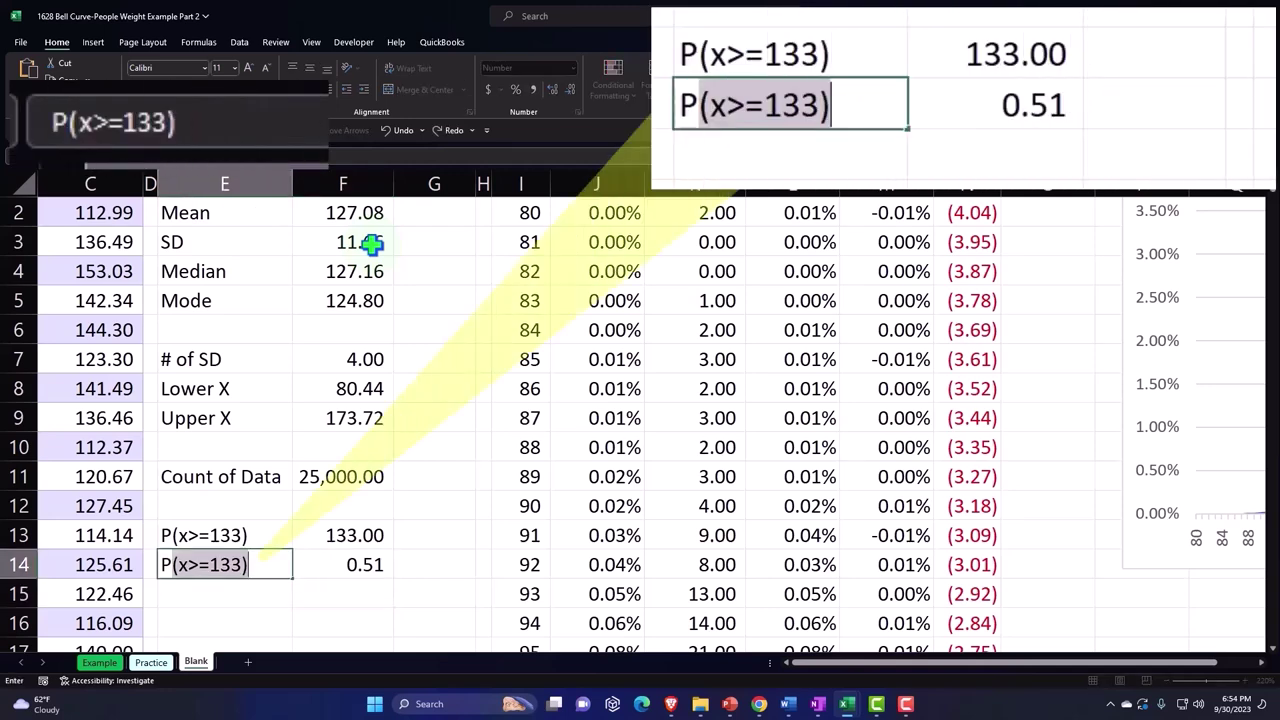
pyautogui.write('(')
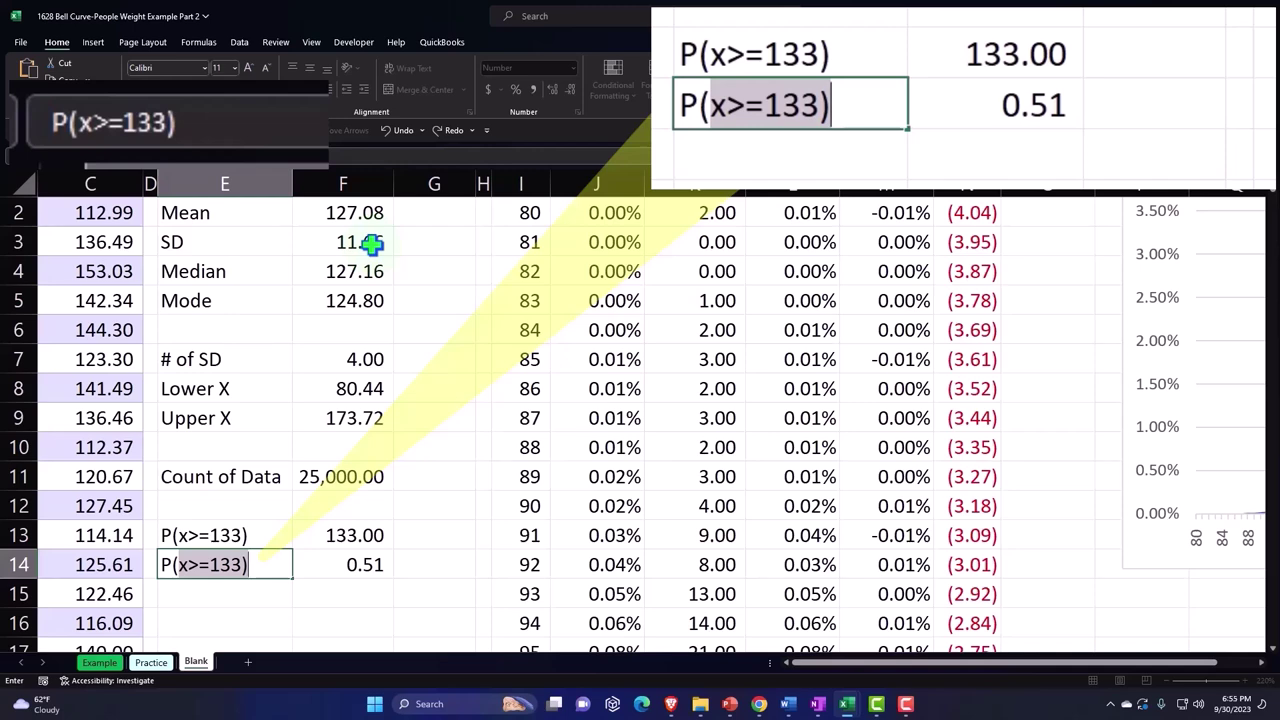
pyautogui.write('z')
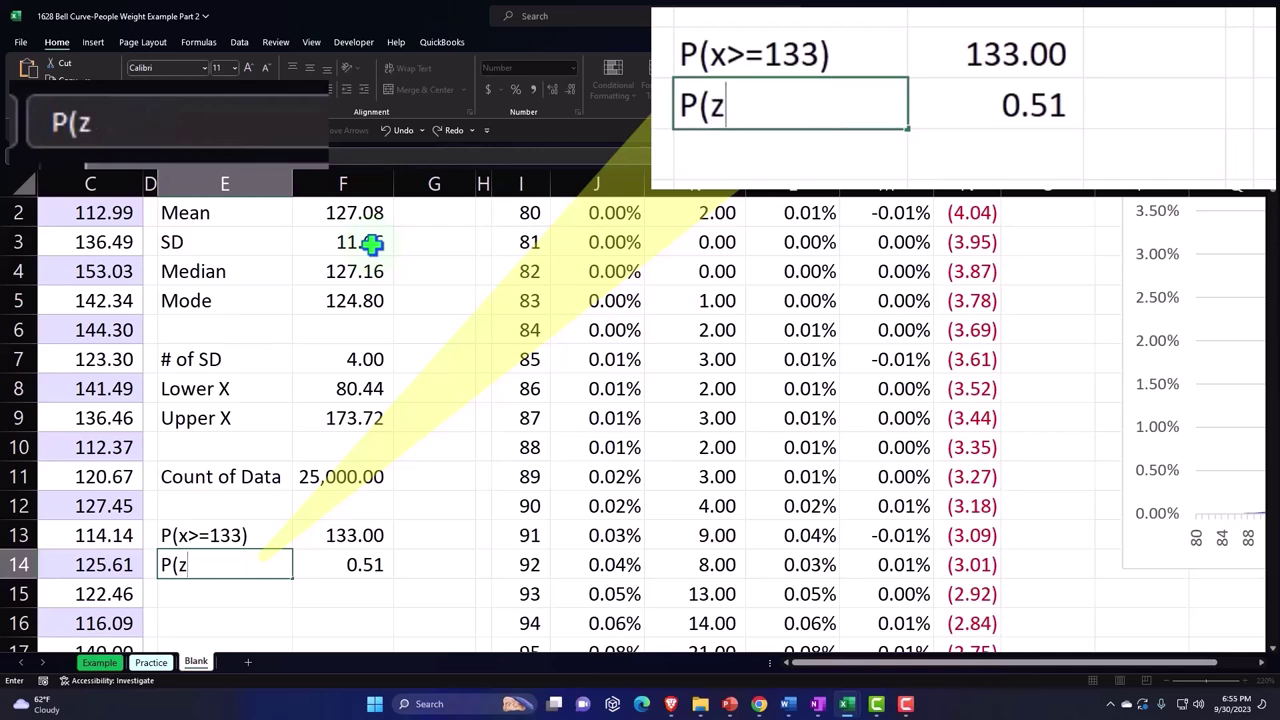
pyautogui.write('>')
pyautogui.write('=')
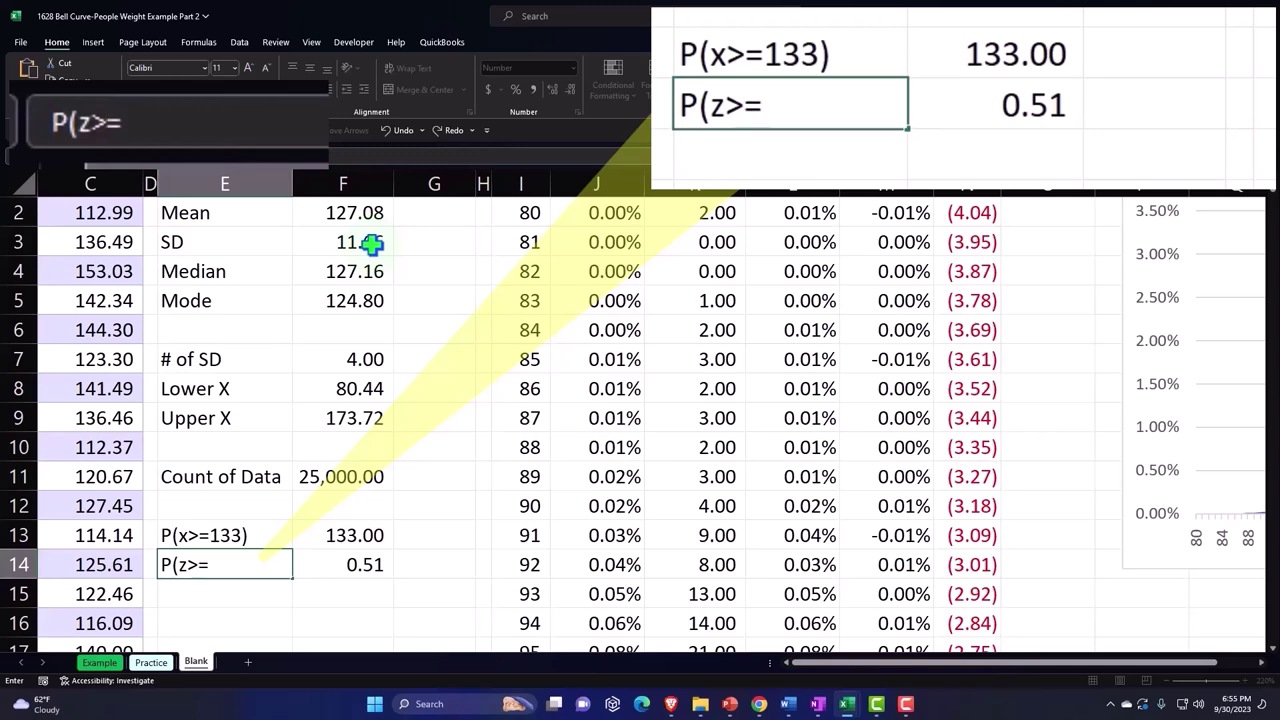
pyautogui.write('.5')
pyautogui.write('1)')
pyautogui.press('Return')
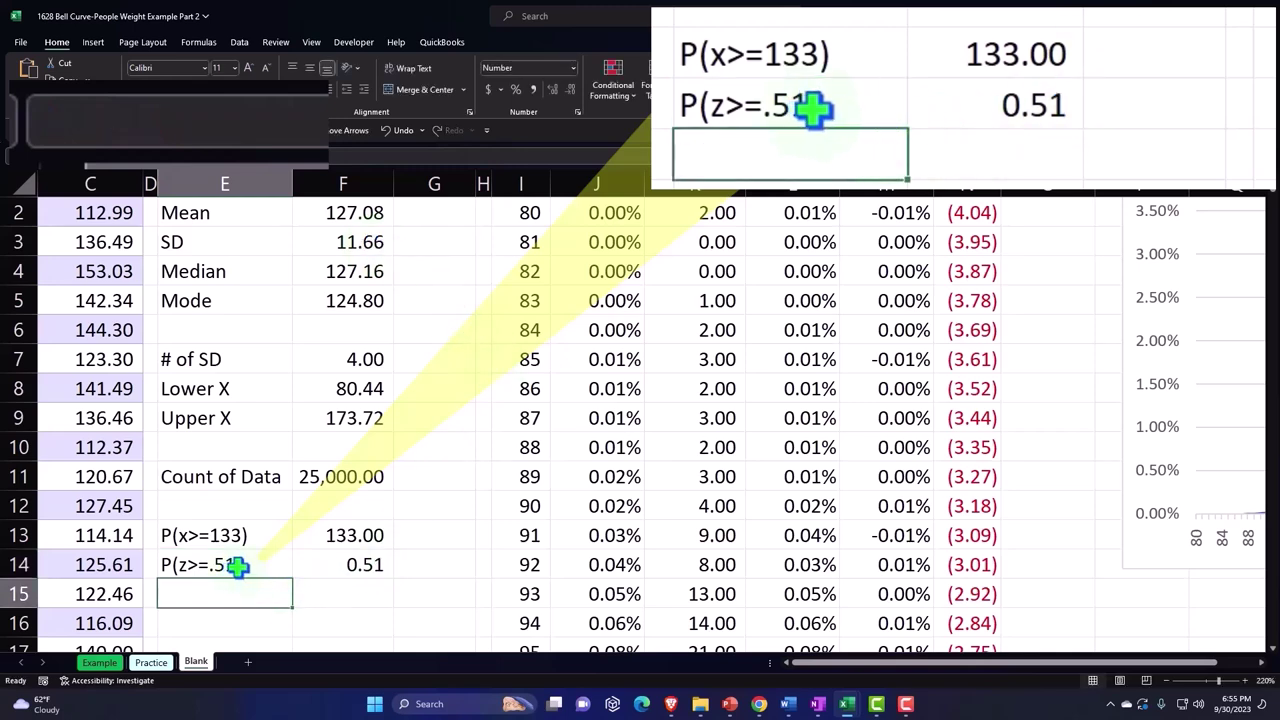
pyautogui.click(326, 564)
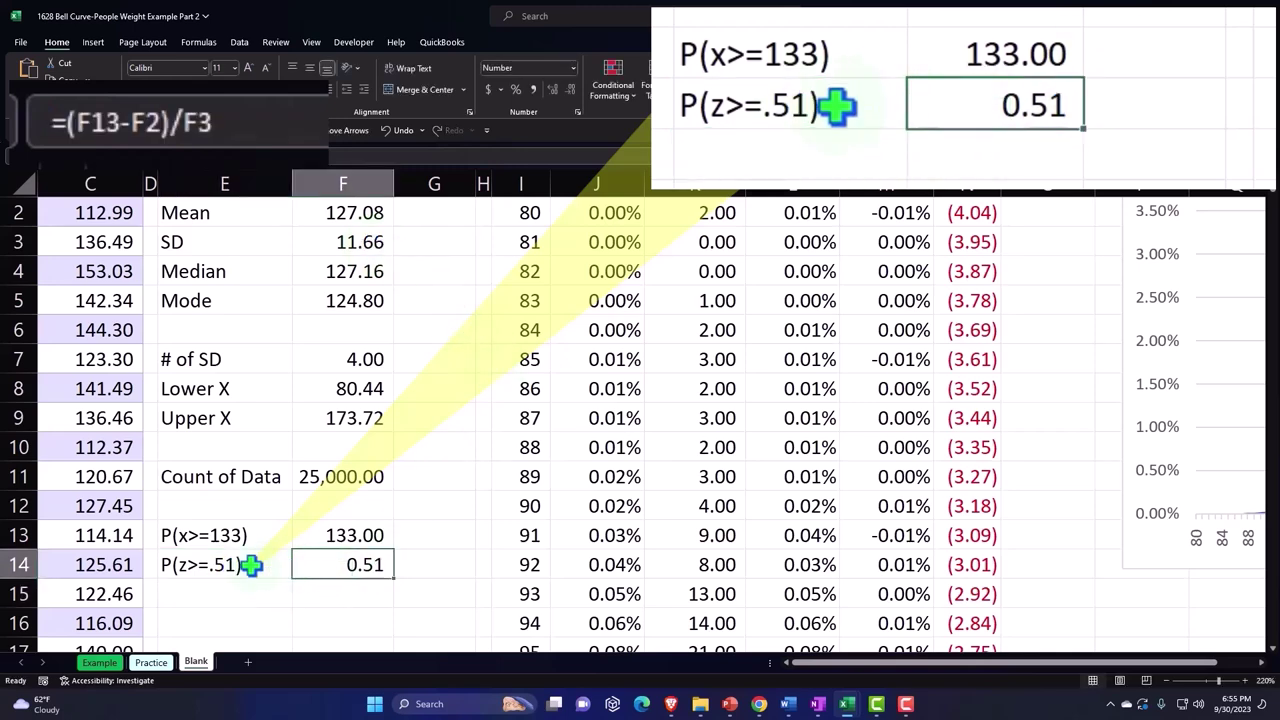
# Replace the hard-coded .51 in E14 with the formula ="P(z>="&F14&")".
pyautogui.click(167, 565)
pyautogui.press('F2')
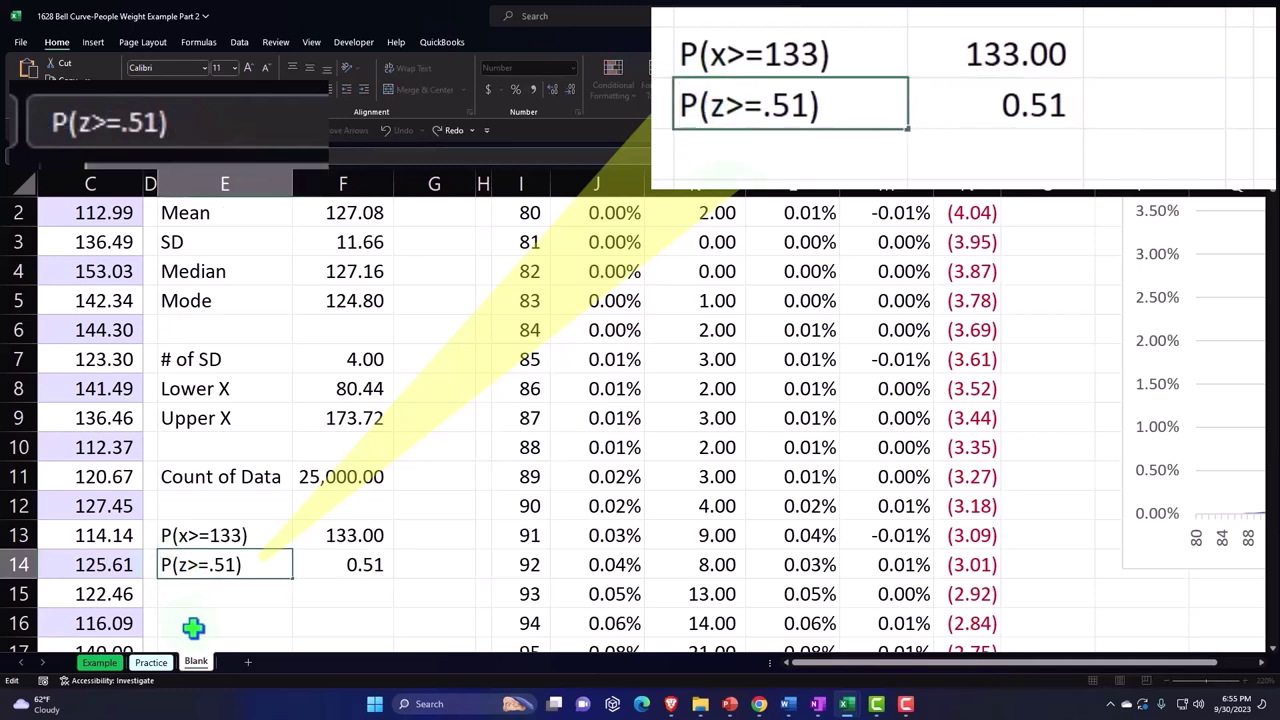
pyautogui.write('=')
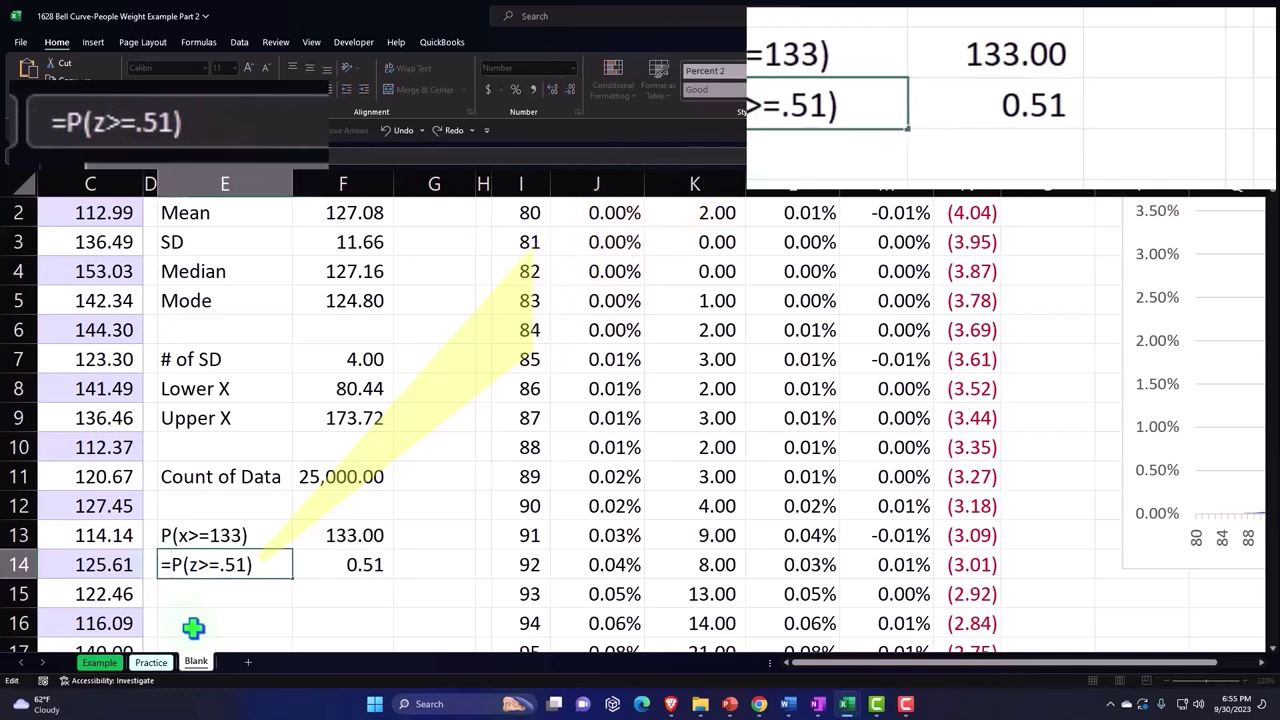
pyautogui.write('"')
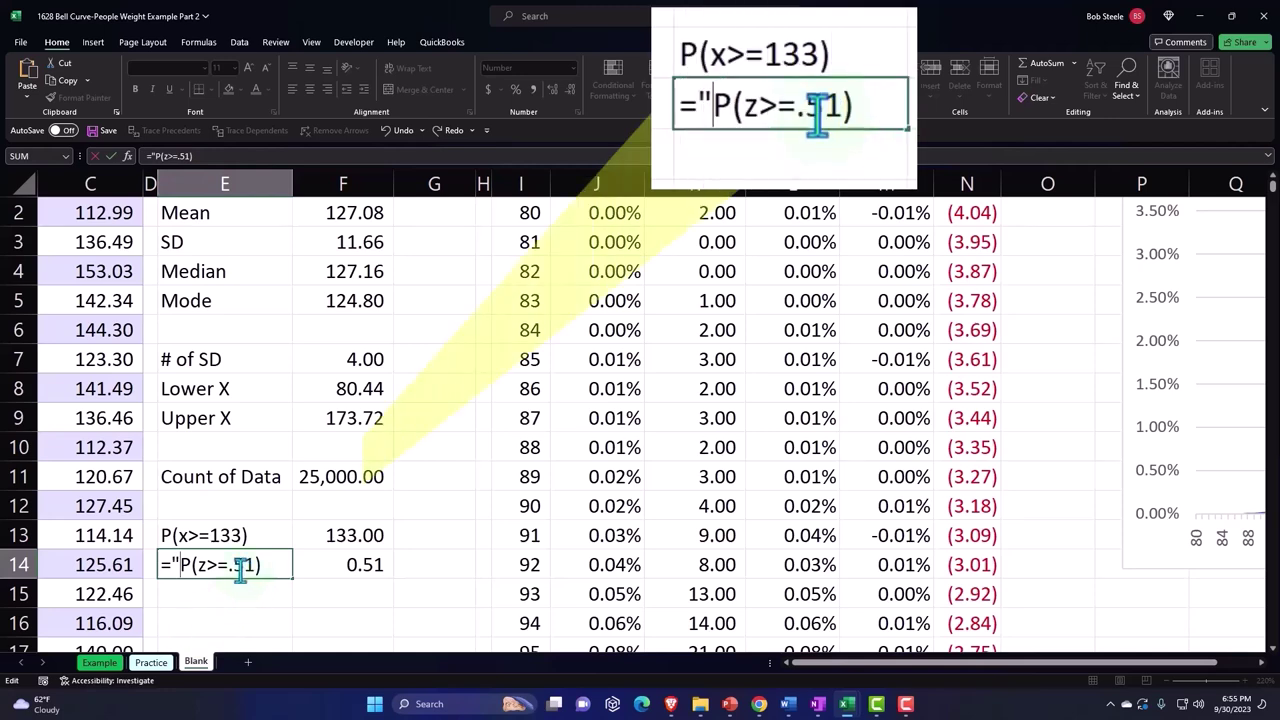
pyautogui.click(227, 565)
pyautogui.write('"')
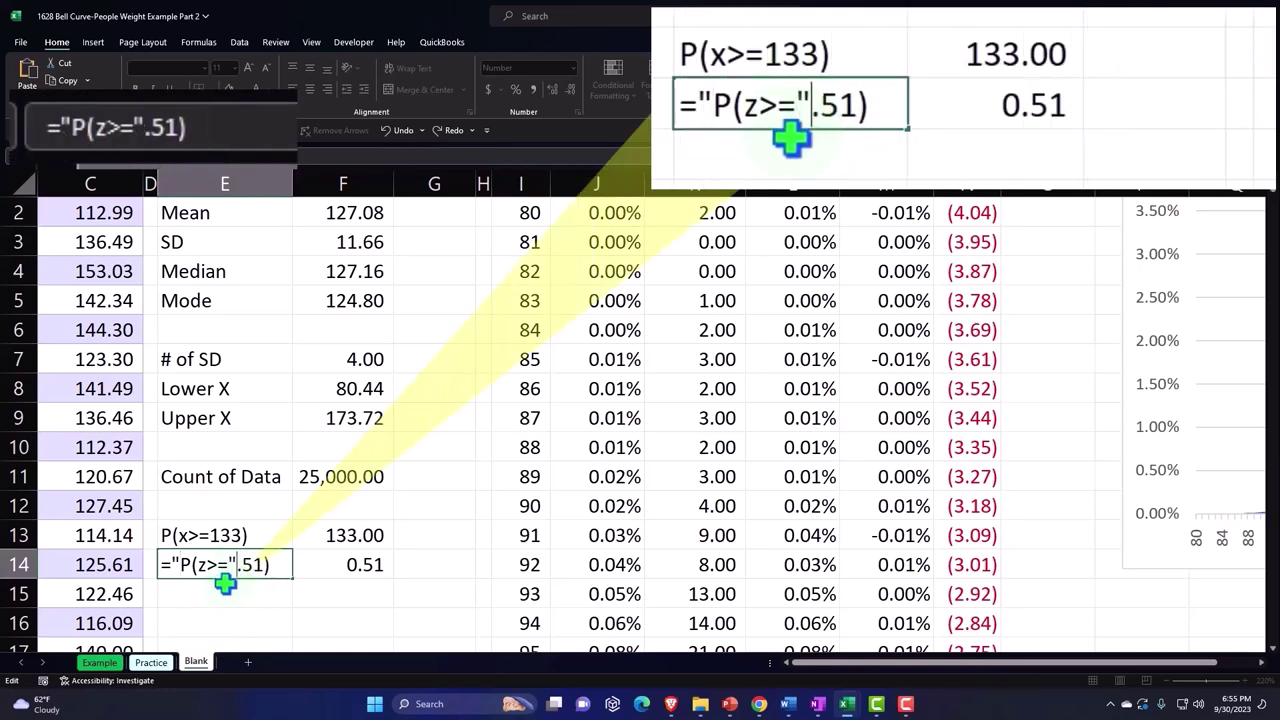
pyautogui.write('&')
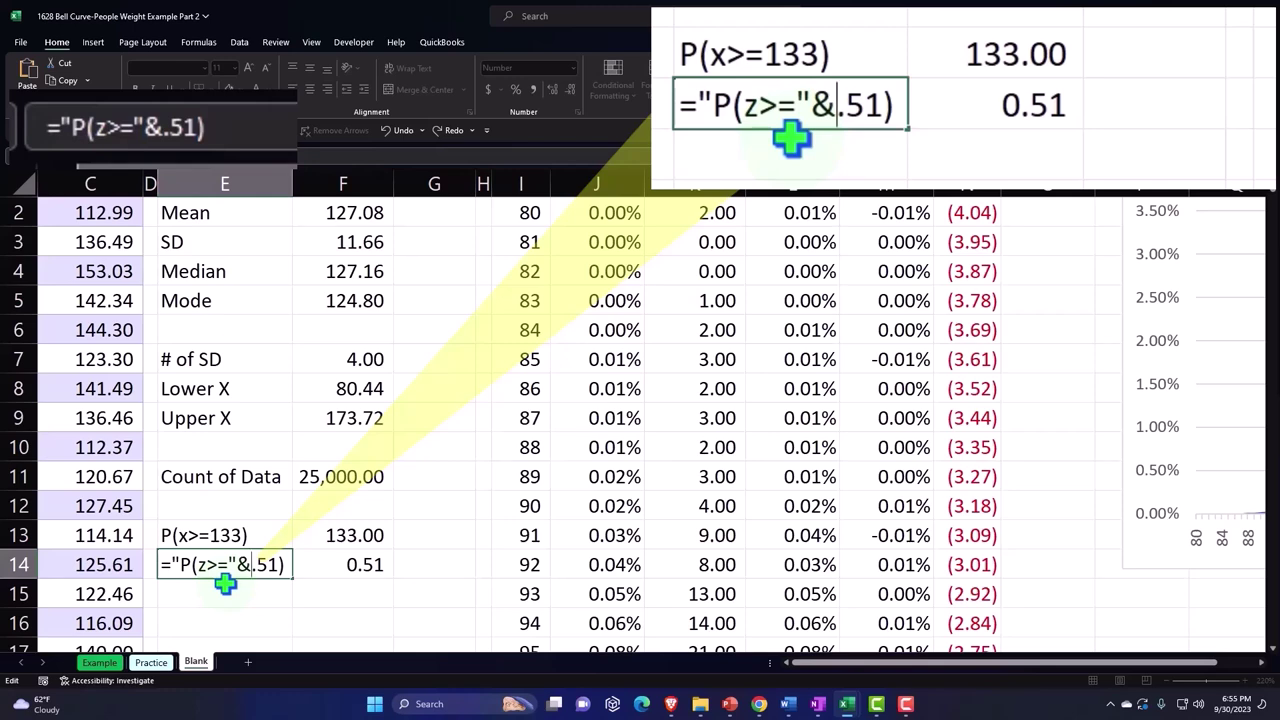
pyautogui.moveTo(250, 565); pyautogui.dragTo(279, 564)
pyautogui.click(361, 564)
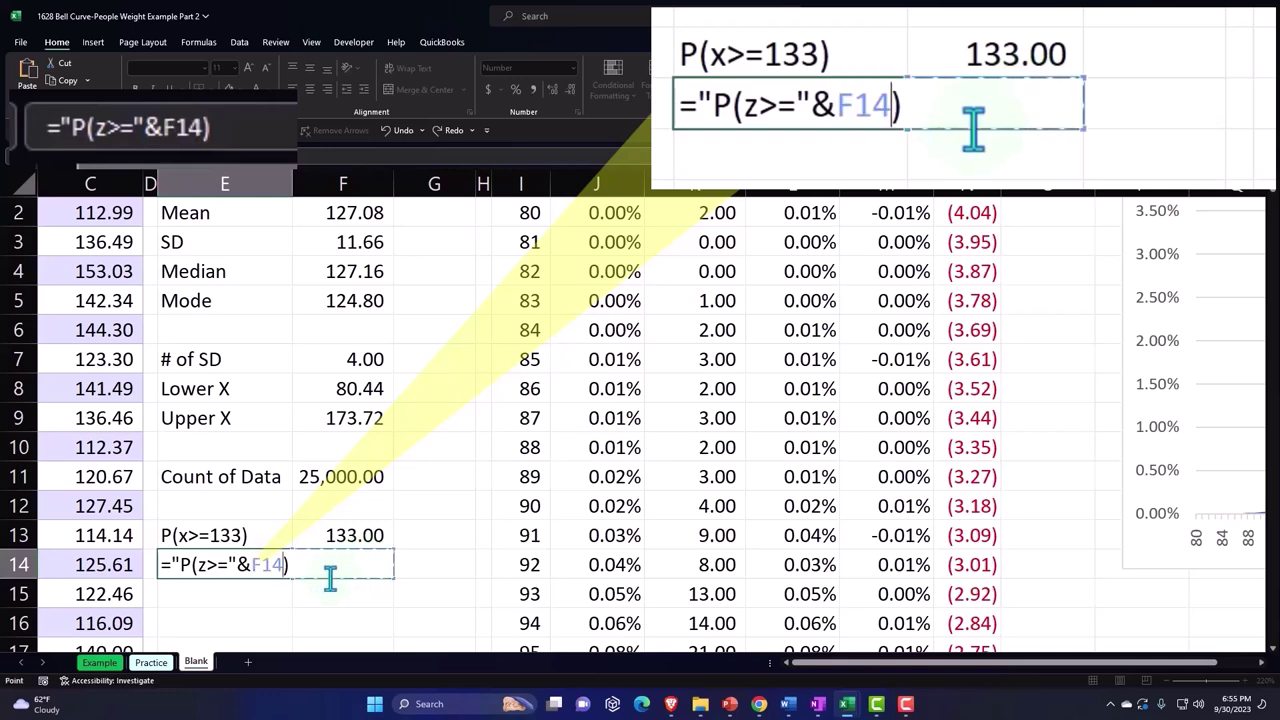
pyautogui.write('&')
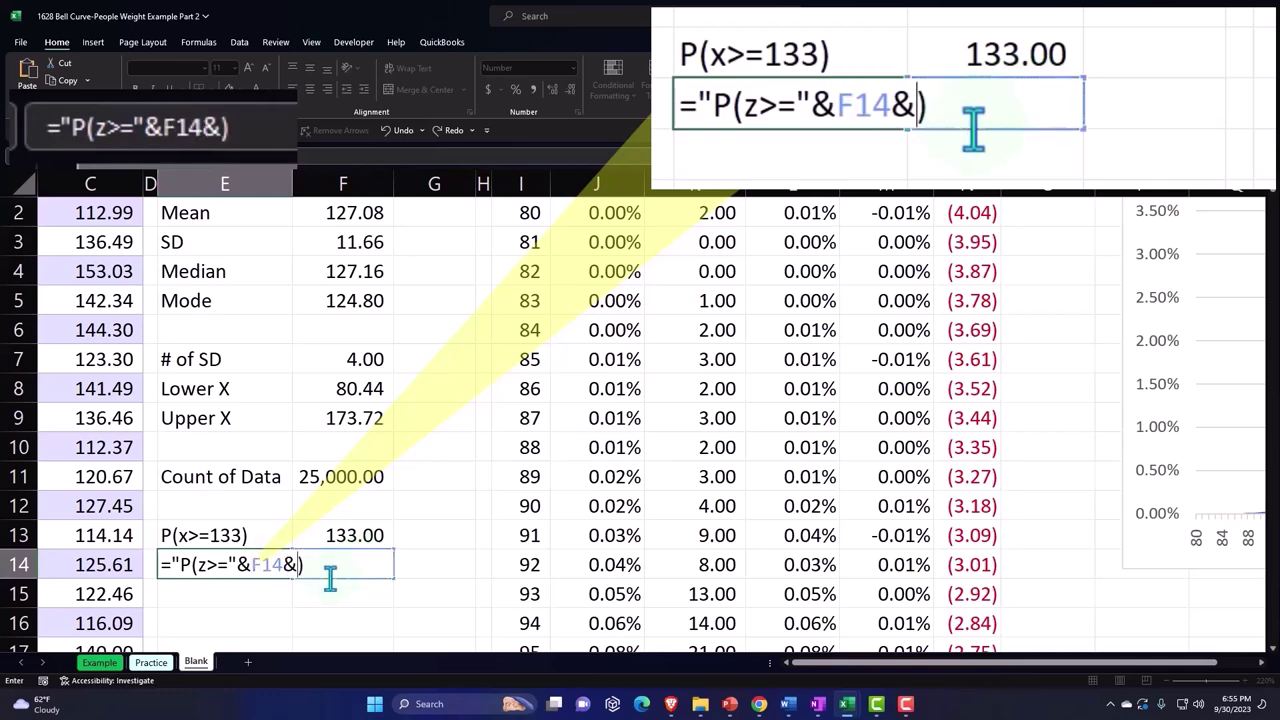
pyautogui.write('")')
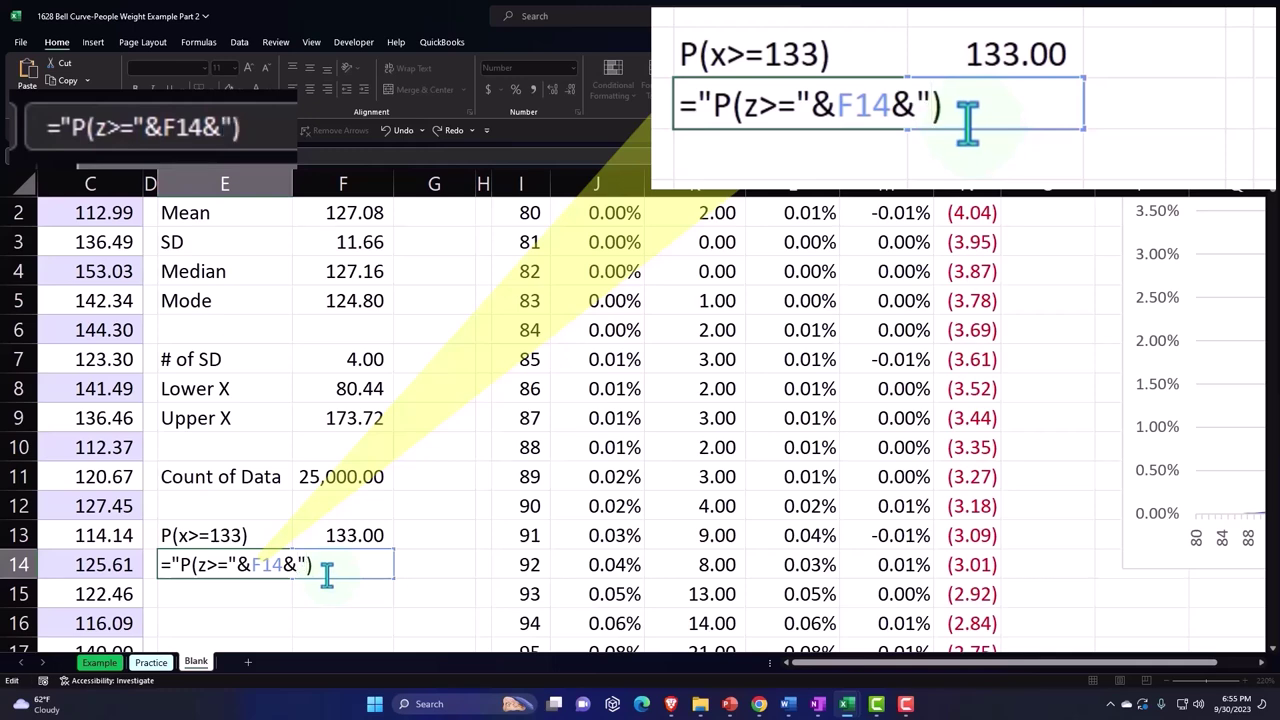
pyautogui.write('"')
pyautogui.press('Return')
pyautogui.press('Up')
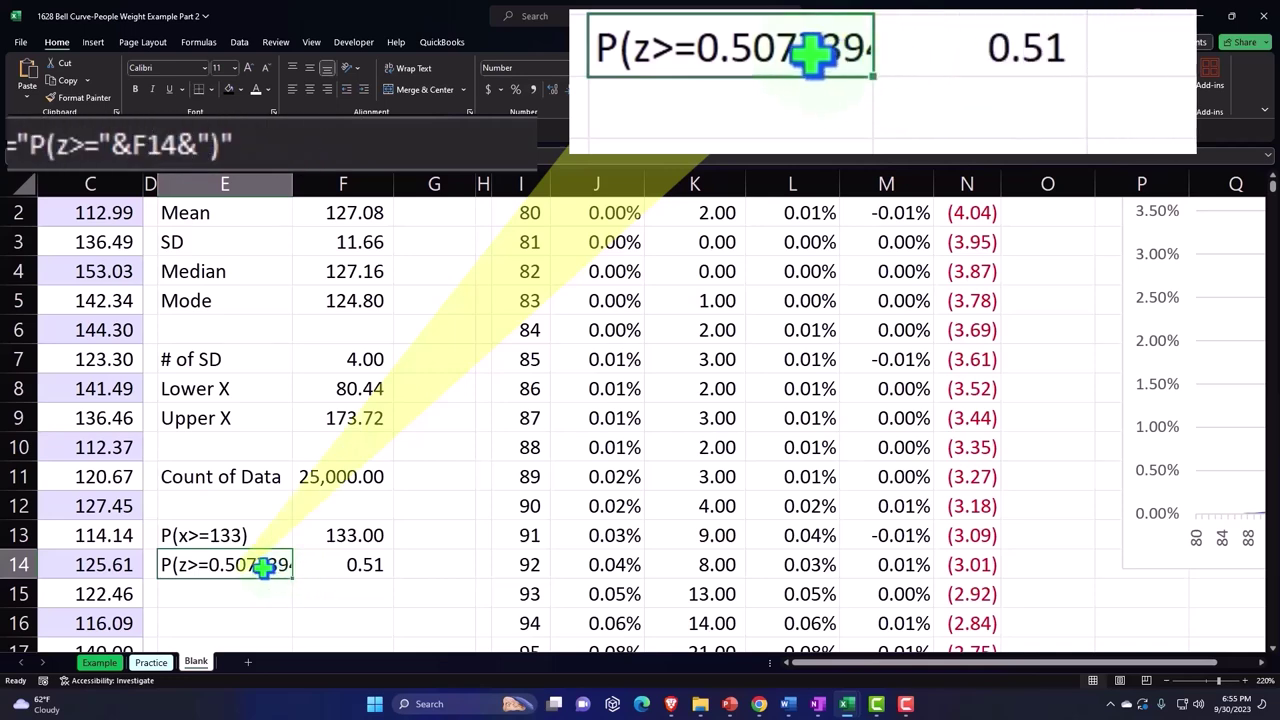
# Wrap F14 in ROUND(F14,2) inside the E14 label formula so it shows P(z>=0.51).
pyautogui.doubleClick(262, 566)
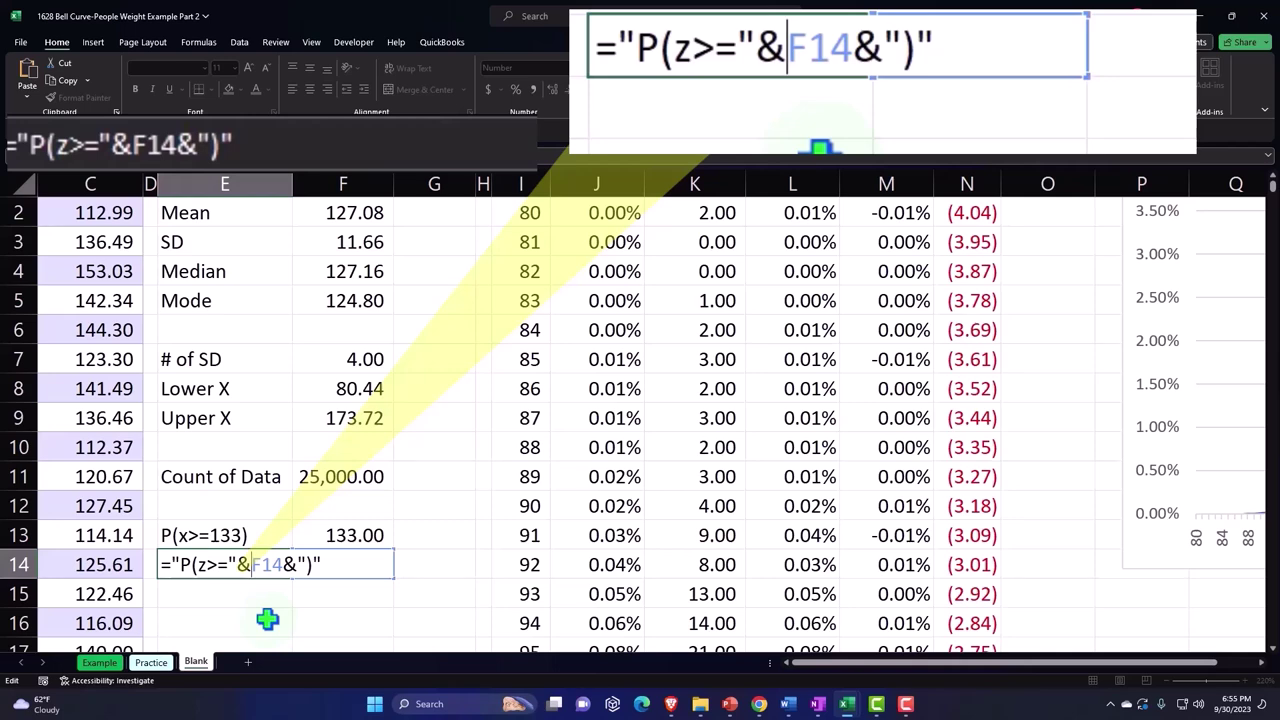
pyautogui.write('Round')
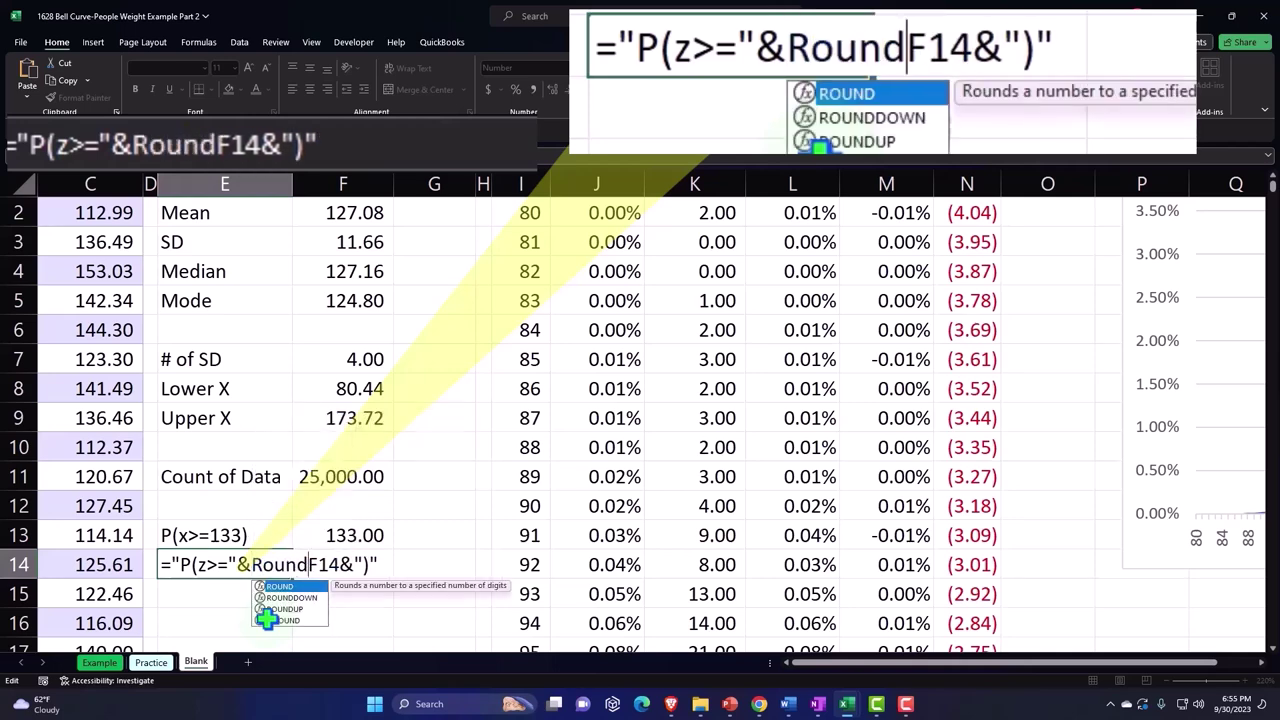
pyautogui.write('(')
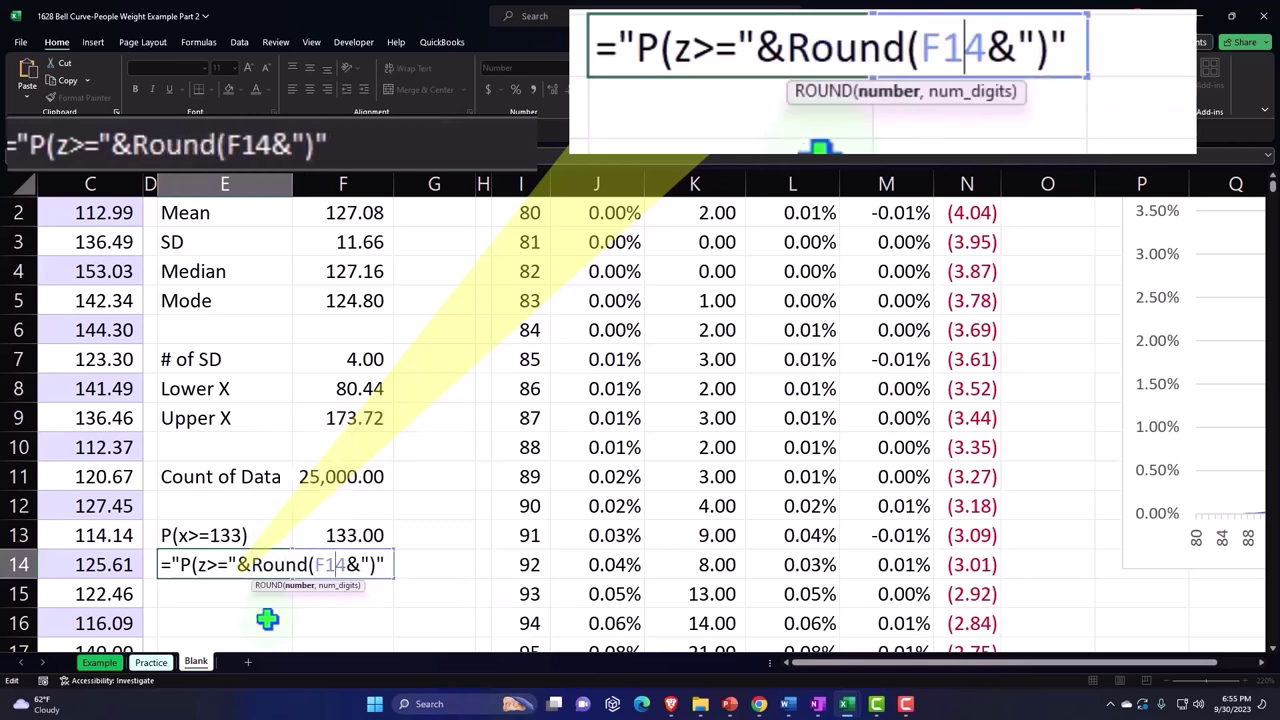
pyautogui.press('Right')
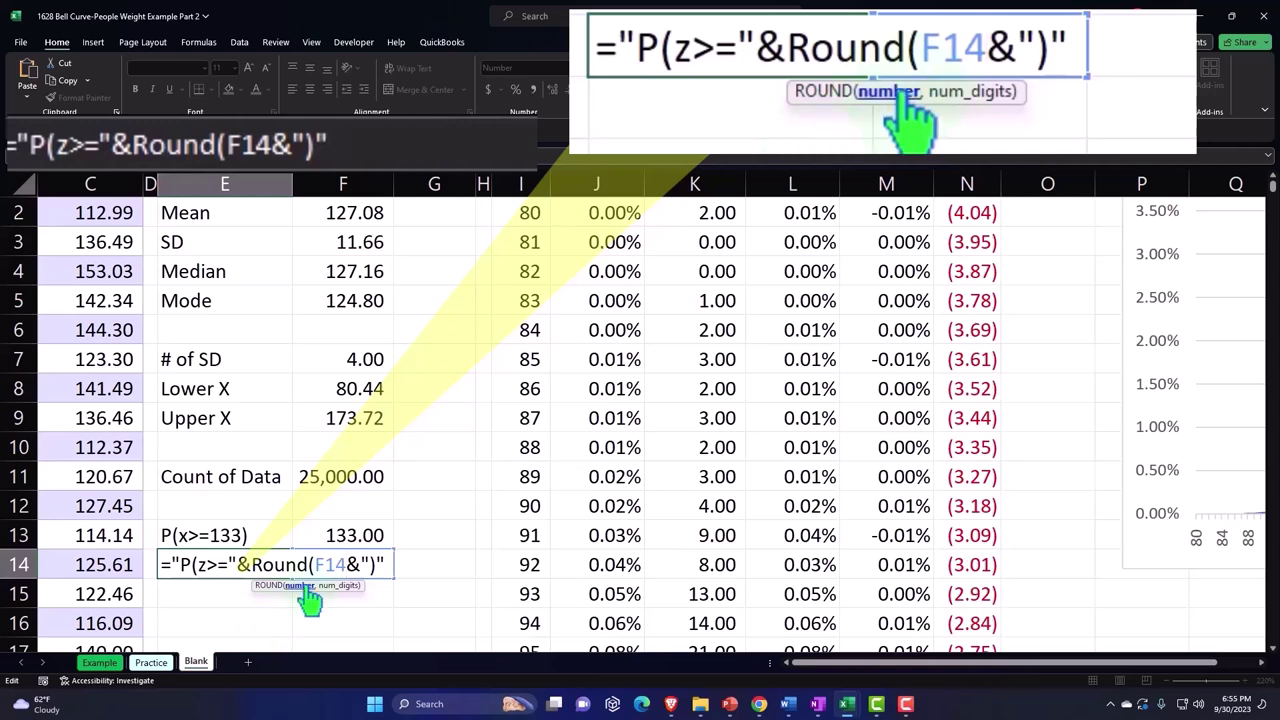
pyautogui.write(',')
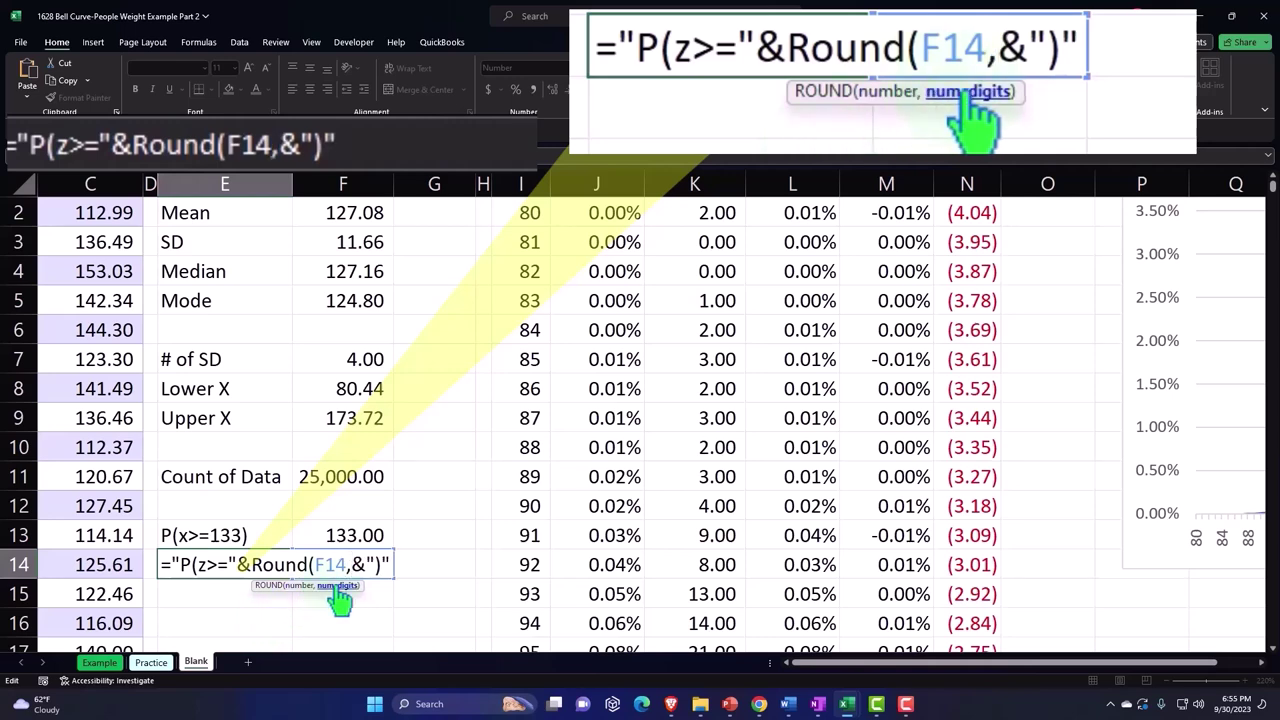
pyautogui.write('2')
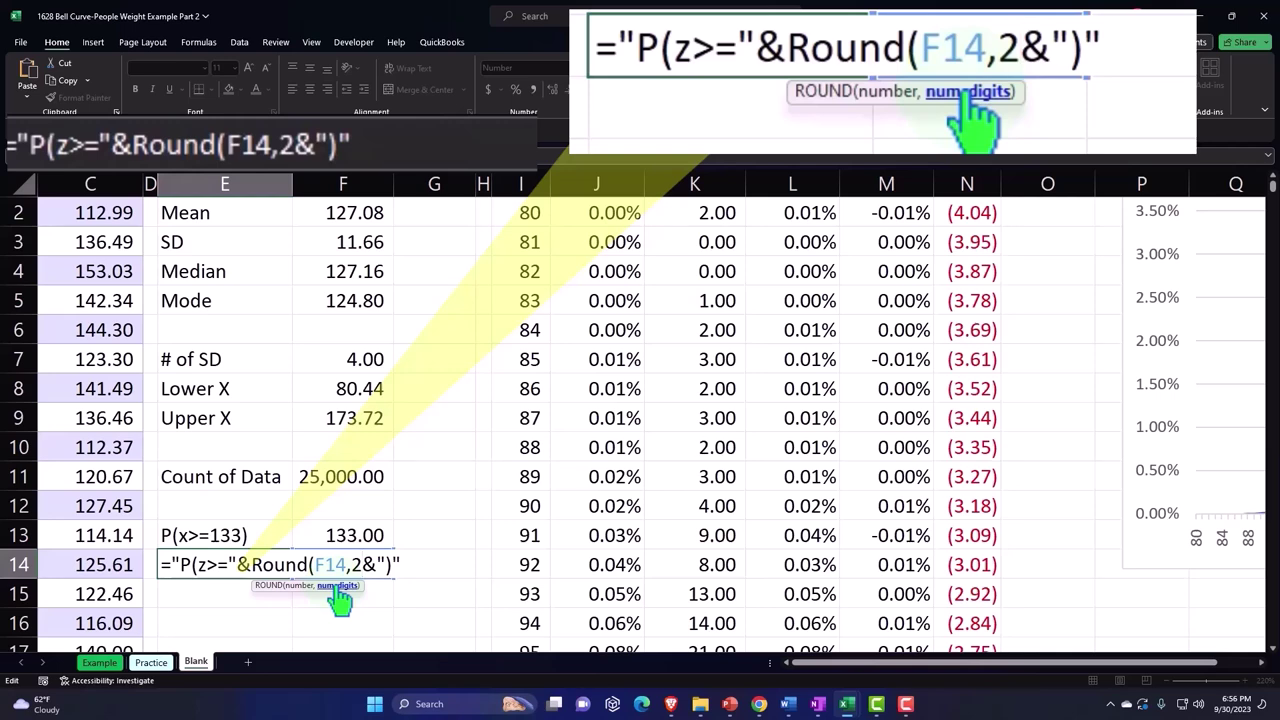
pyautogui.write(')')
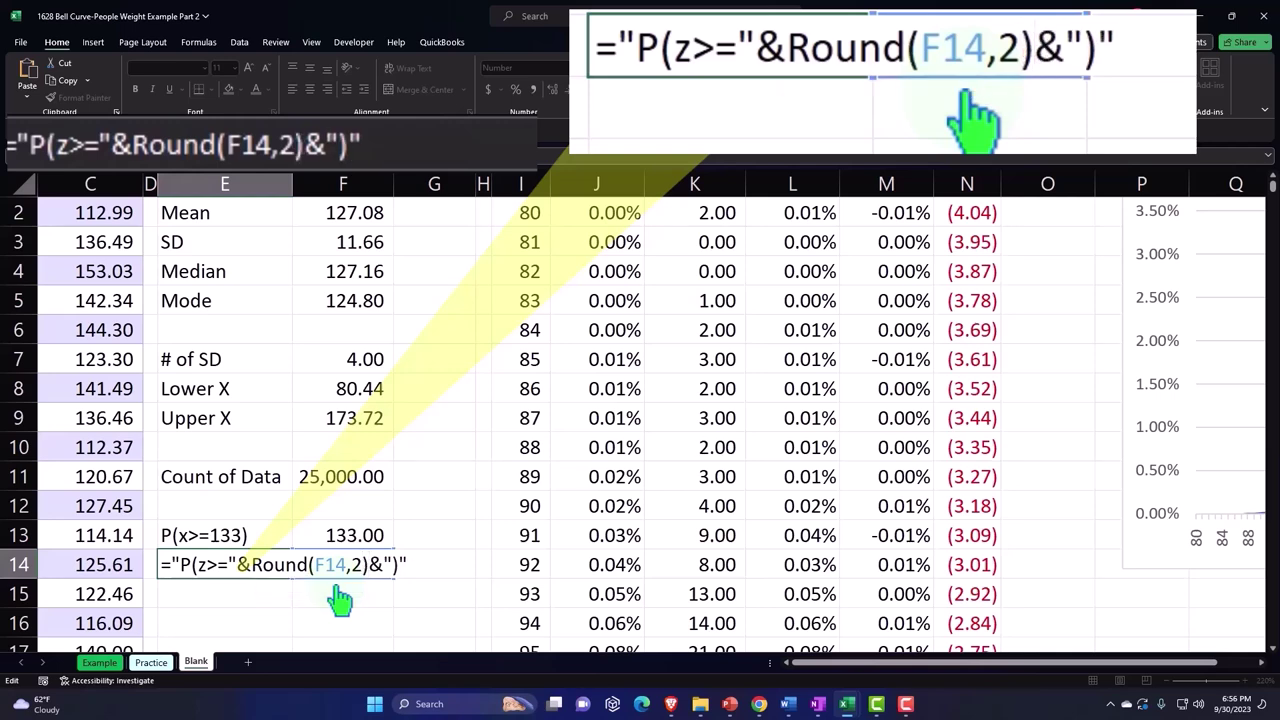
pyautogui.press('Return')
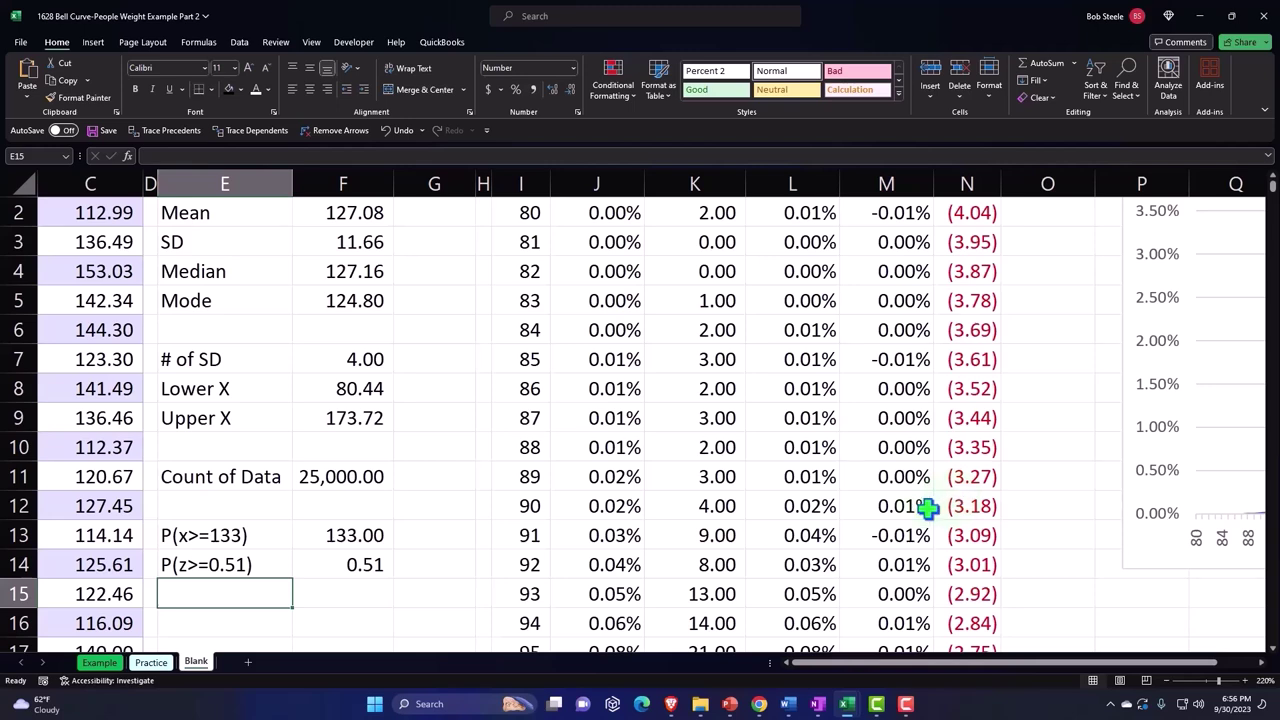
pyautogui.scroll(-1, 651, 545)
pyautogui.scroll(-1, 651, 545)
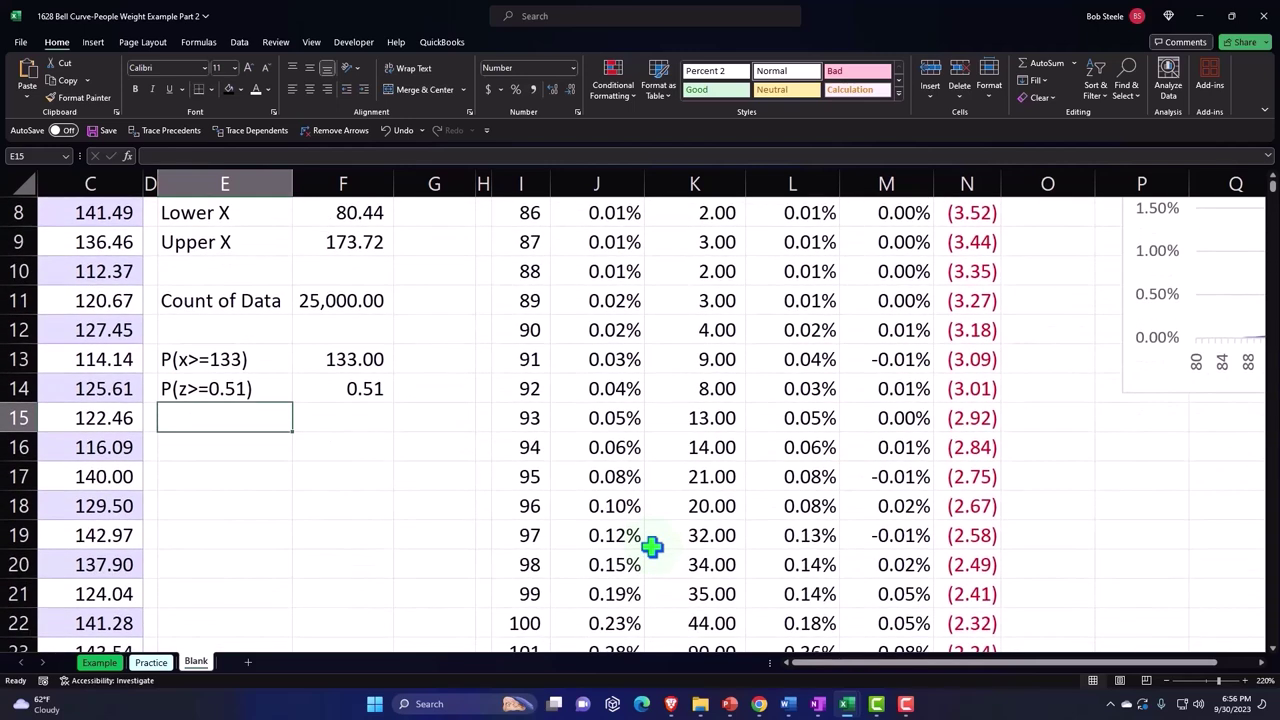
pyautogui.scroll(-1, 651, 545)
pyautogui.scroll(-1, 651, 545)
pyautogui.scroll(-2, 651, 545)
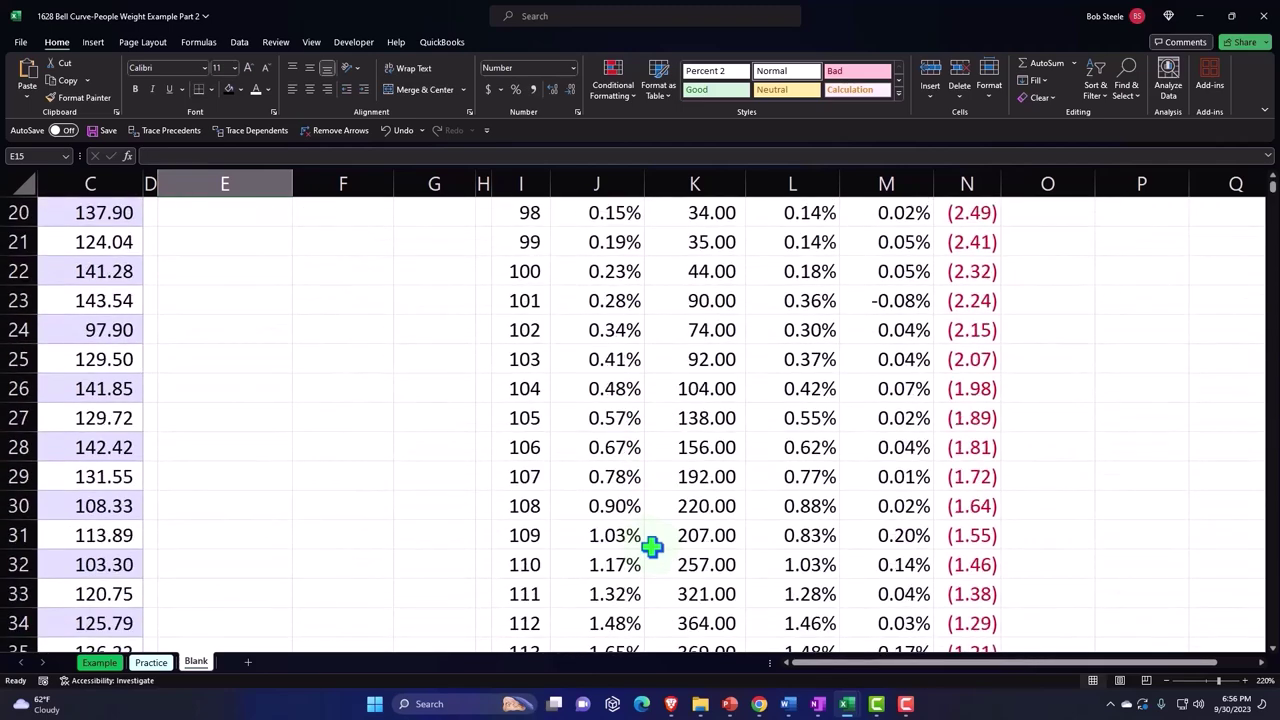
pyautogui.scroll(-2, 651, 545)
pyautogui.scroll(-1, 651, 545)
pyautogui.scroll(-1, 651, 545)
pyautogui.scroll(-2, 651, 545)
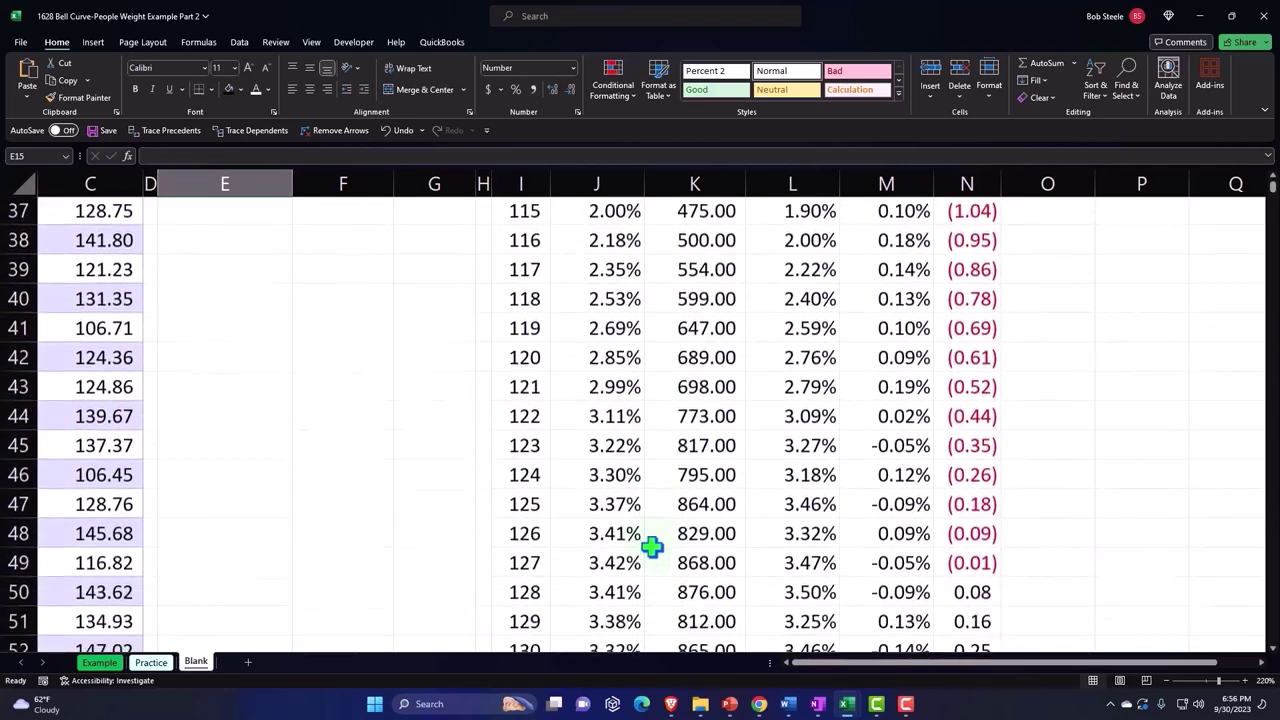
pyautogui.scroll(-1, 651, 545)
pyautogui.scroll(-1, 651, 545)
pyautogui.click(655, 538)
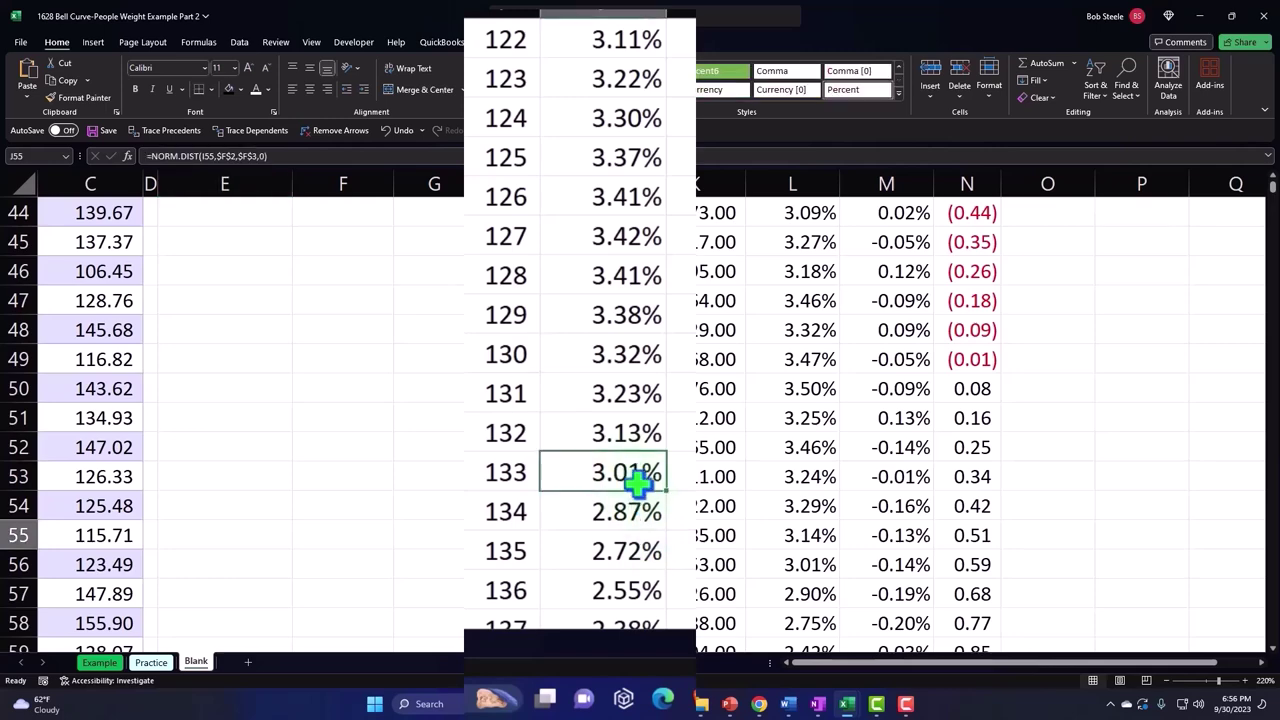
pyautogui.moveTo(626, 477)
pyautogui.mouseDown()
pyautogui.moveTo(626, 660)
pyautogui.moveTo(626, 512)
pyautogui.mouseUp()
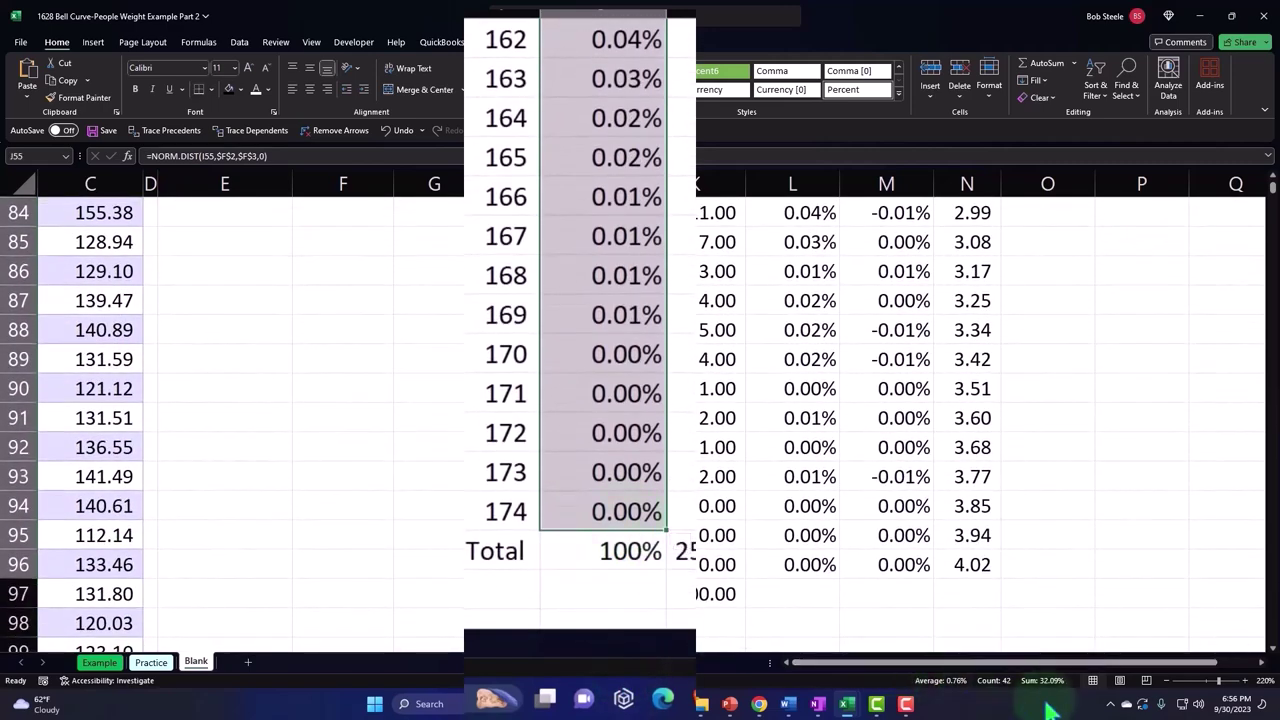
pyautogui.scroll(4, 449, 528)
pyautogui.scroll(9, 523, 517)
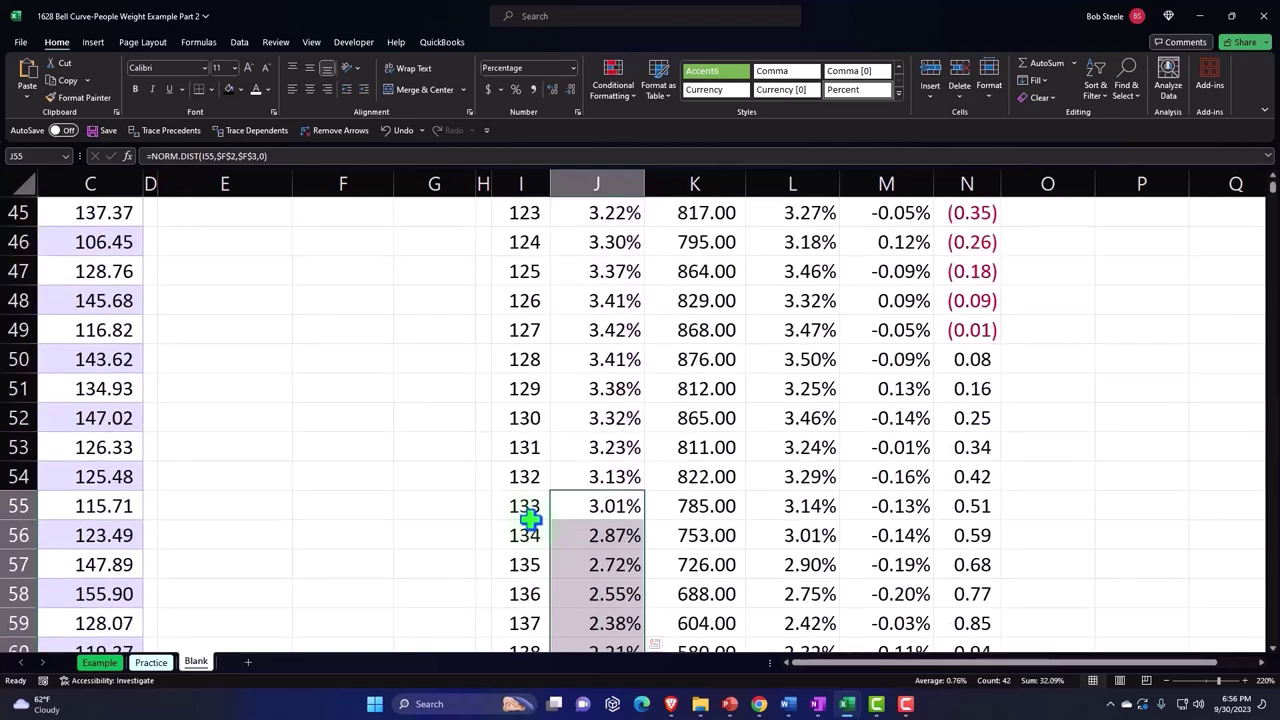
pyautogui.scroll(5, 530, 518)
pyautogui.scroll(7, 530, 518)
pyautogui.scroll(2, 527, 530)
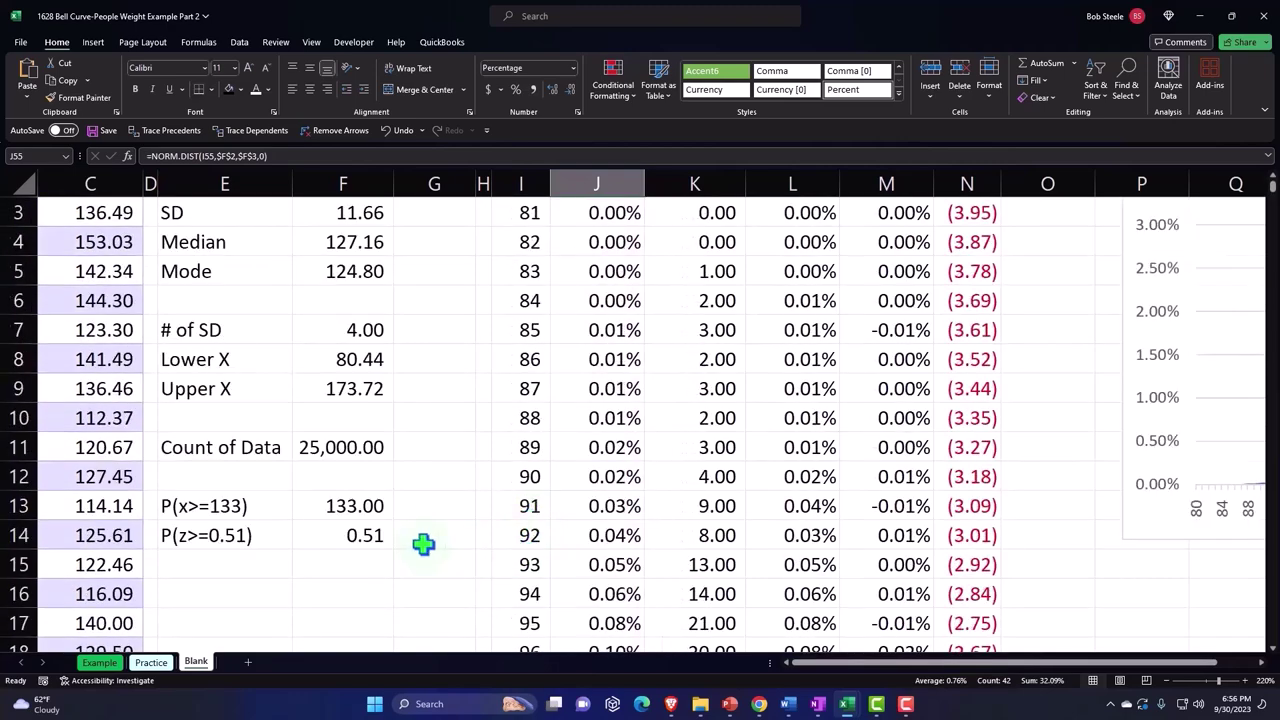
pyautogui.click(436, 508)
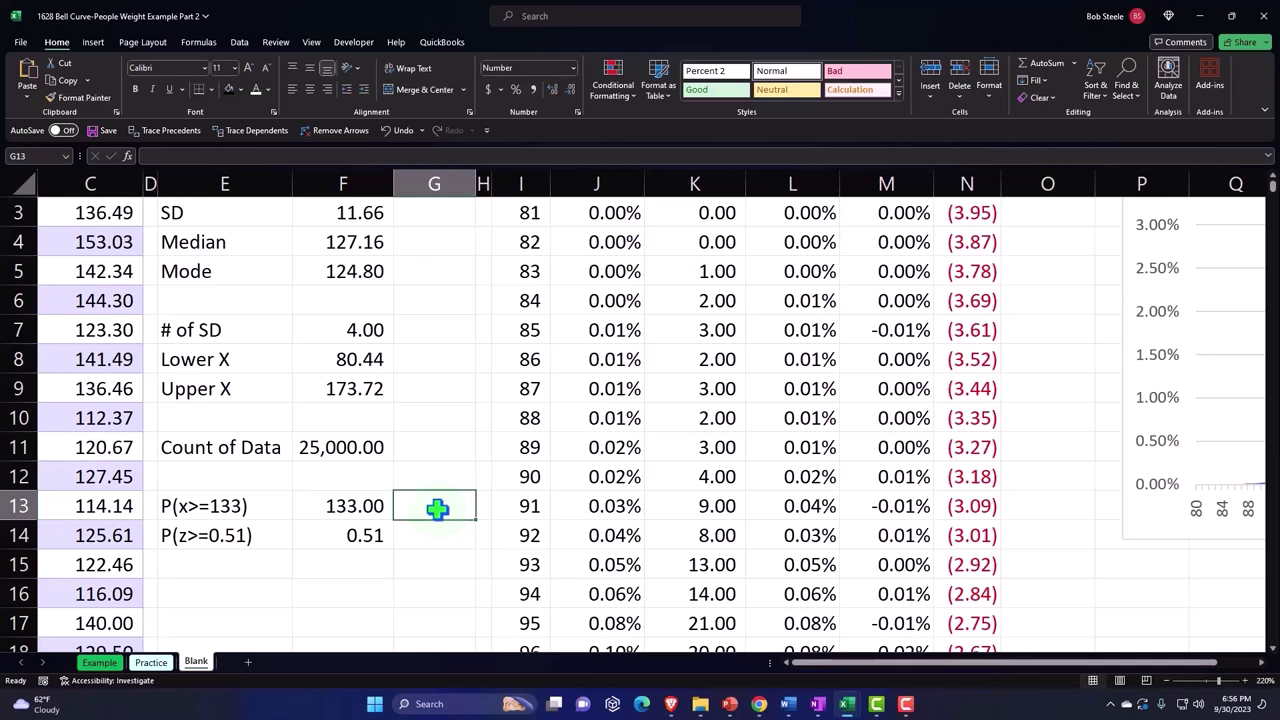
# Enter =NORM.DIST(F13,F2,F3,1) in G13, returning 0.69 for x = 133.
pyautogui.write('=norm')
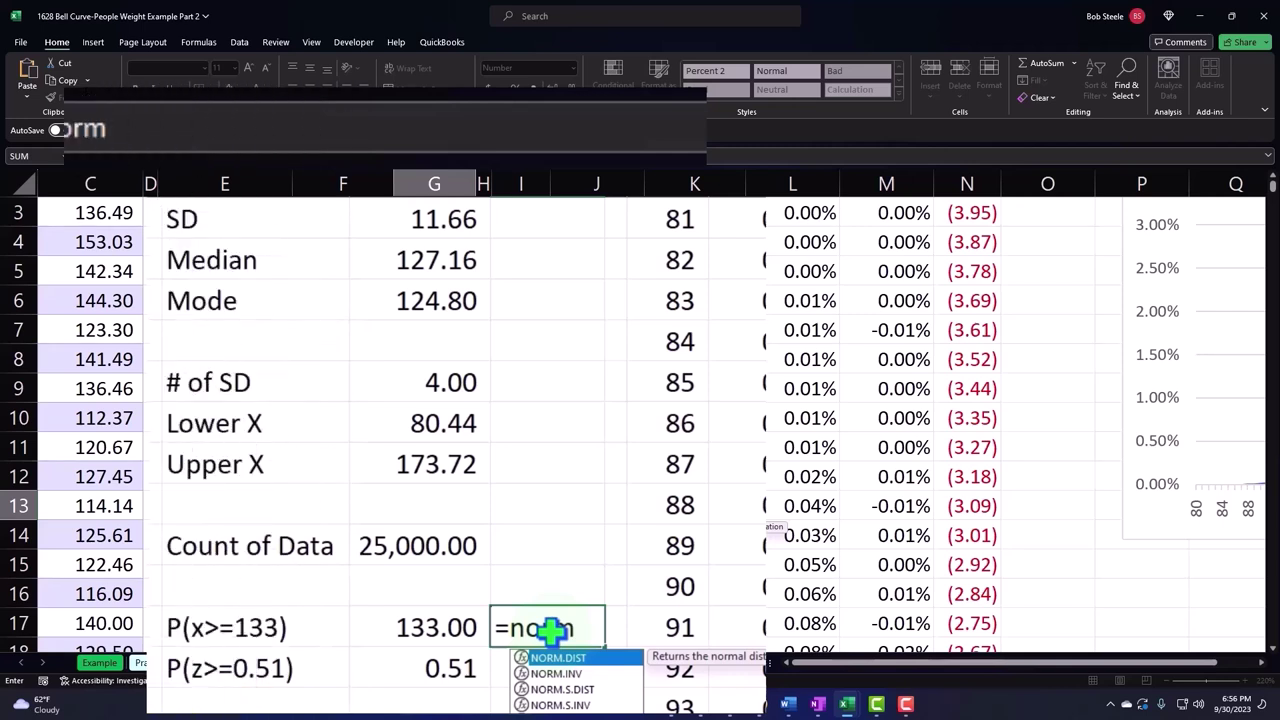
pyautogui.press('Tab')
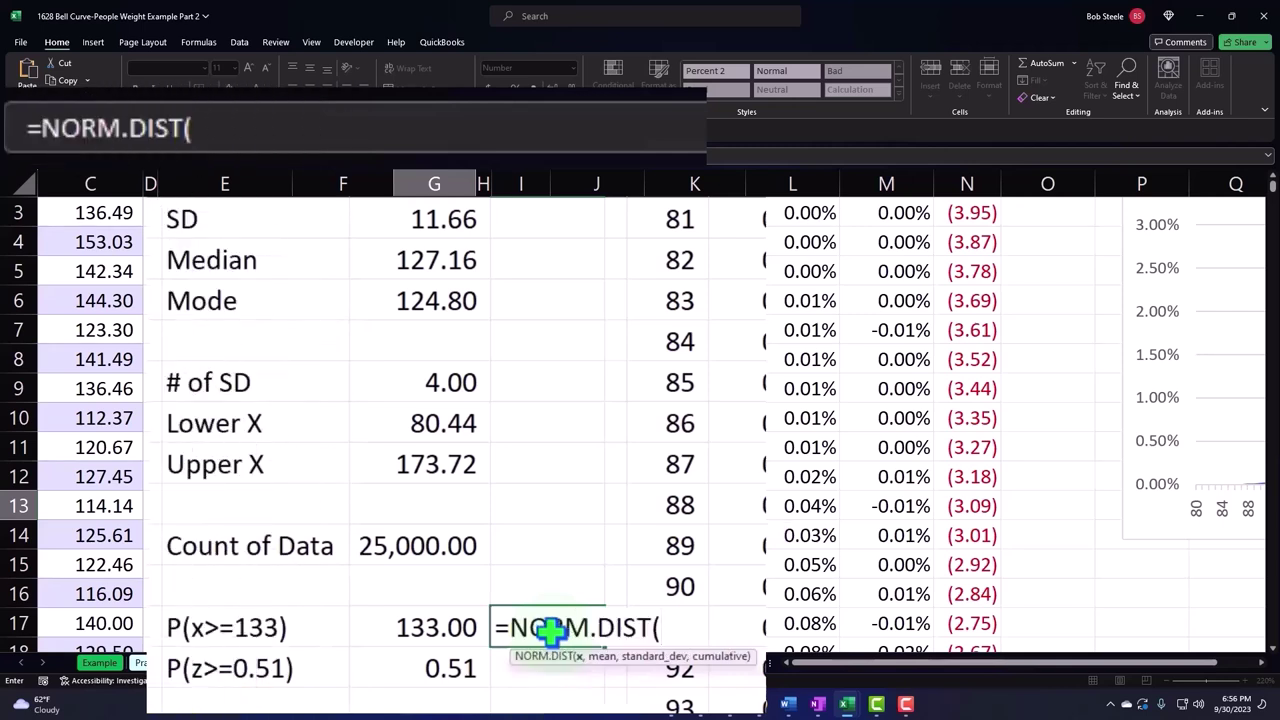
pyautogui.click(422, 626)
pyautogui.write(',')
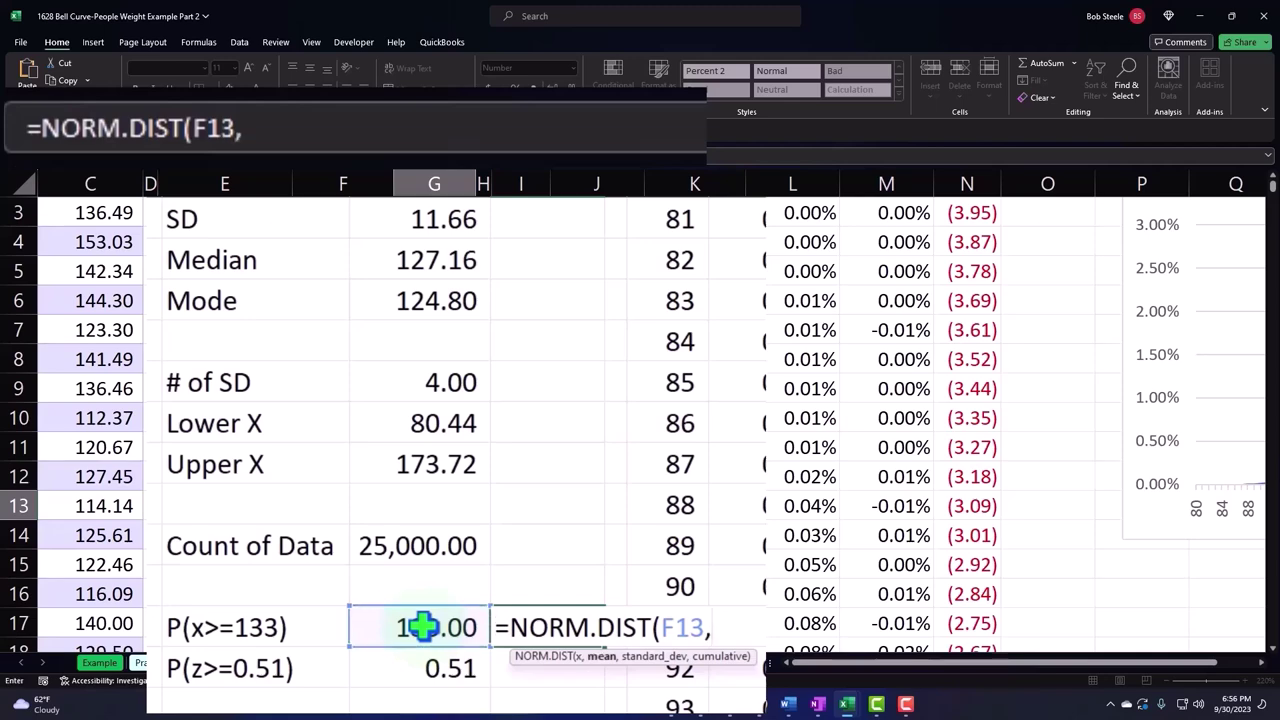
pyautogui.scroll(1, 422, 626)
pyautogui.click(437, 350)
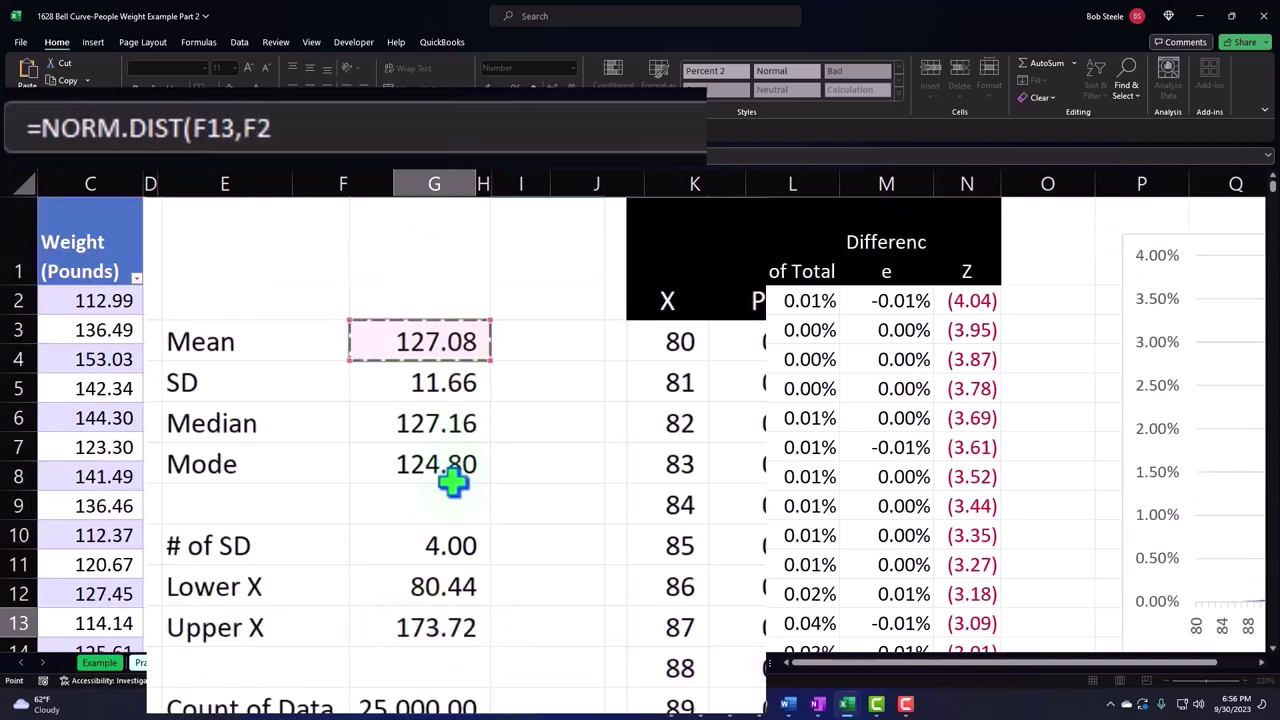
pyautogui.write(',')
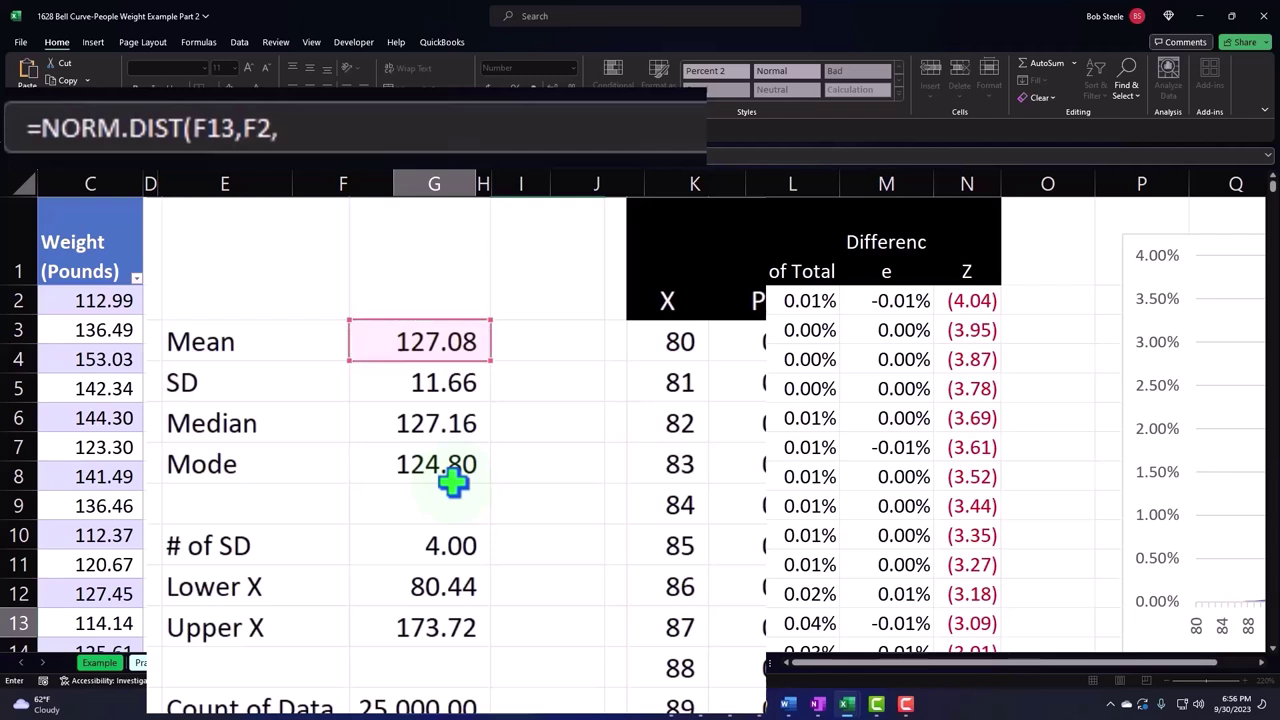
pyautogui.click(462, 383)
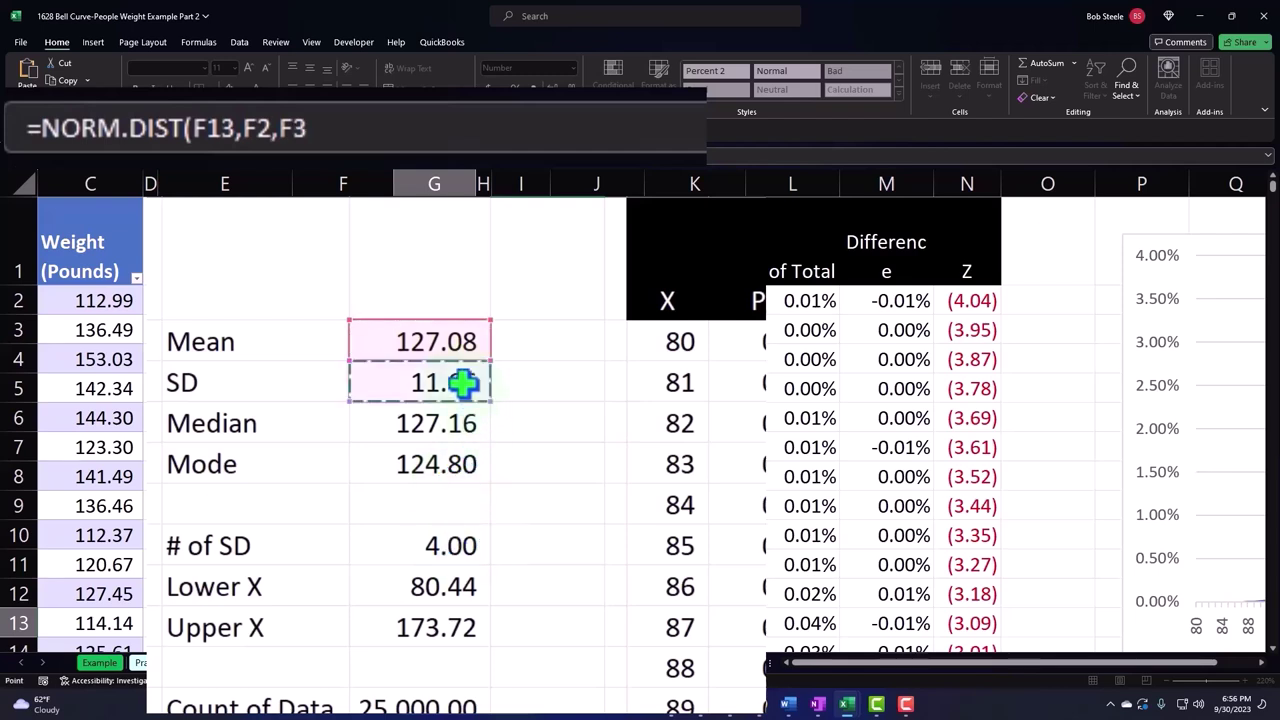
pyautogui.write(',')
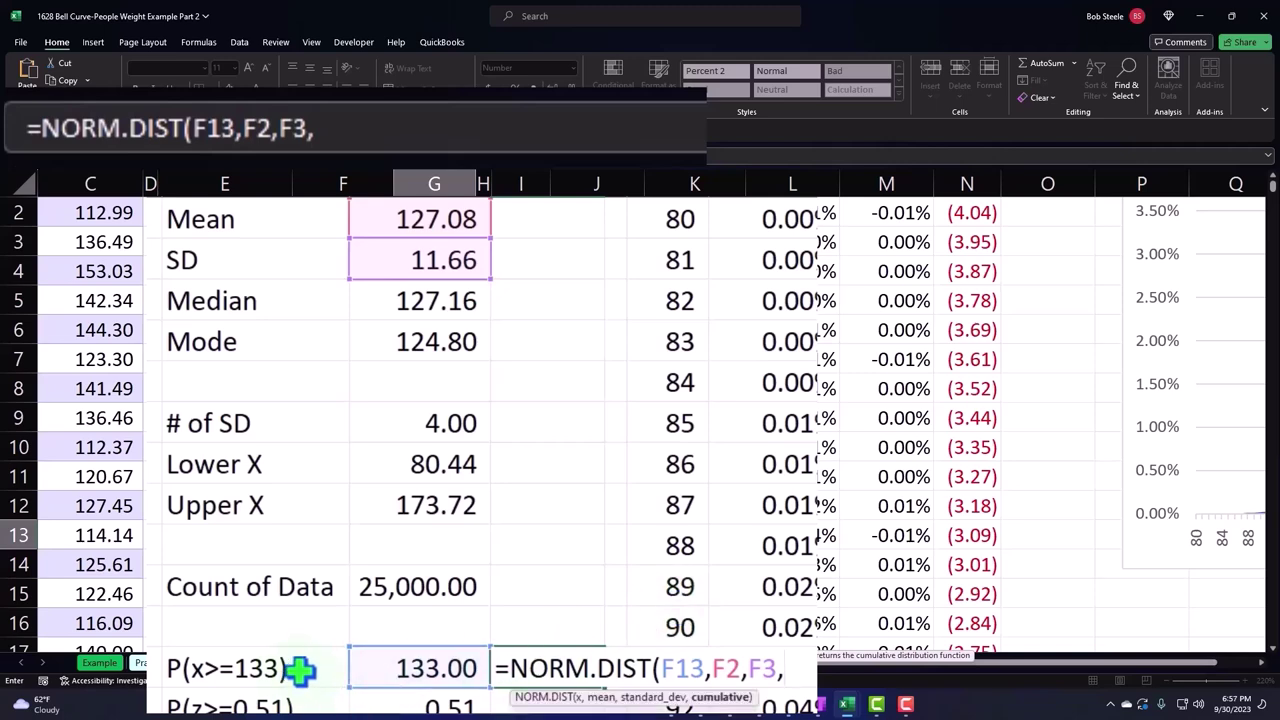
pyautogui.write('1)')
pyautogui.press('Return')
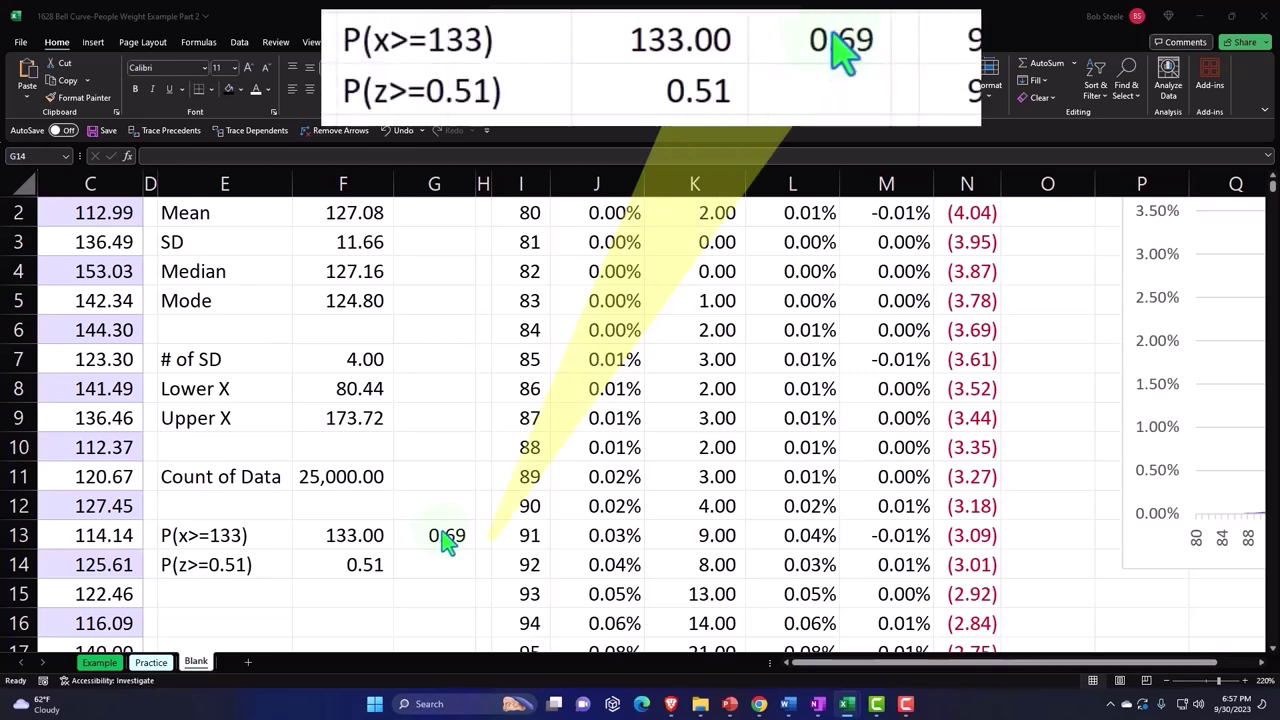
# Change G13 to =1-NORM.DIST(F13,F2,F3,1) to get P(x>=133).
pyautogui.click(443, 535)
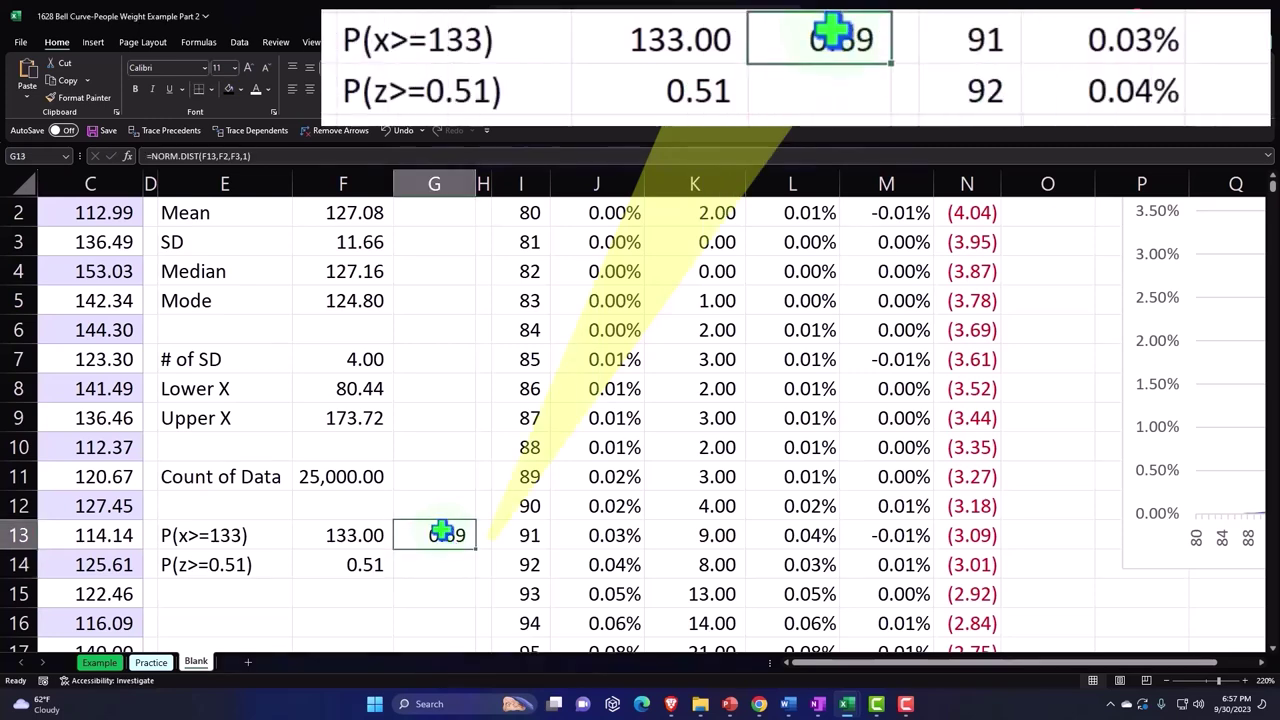
pyautogui.doubleClick(443, 535)
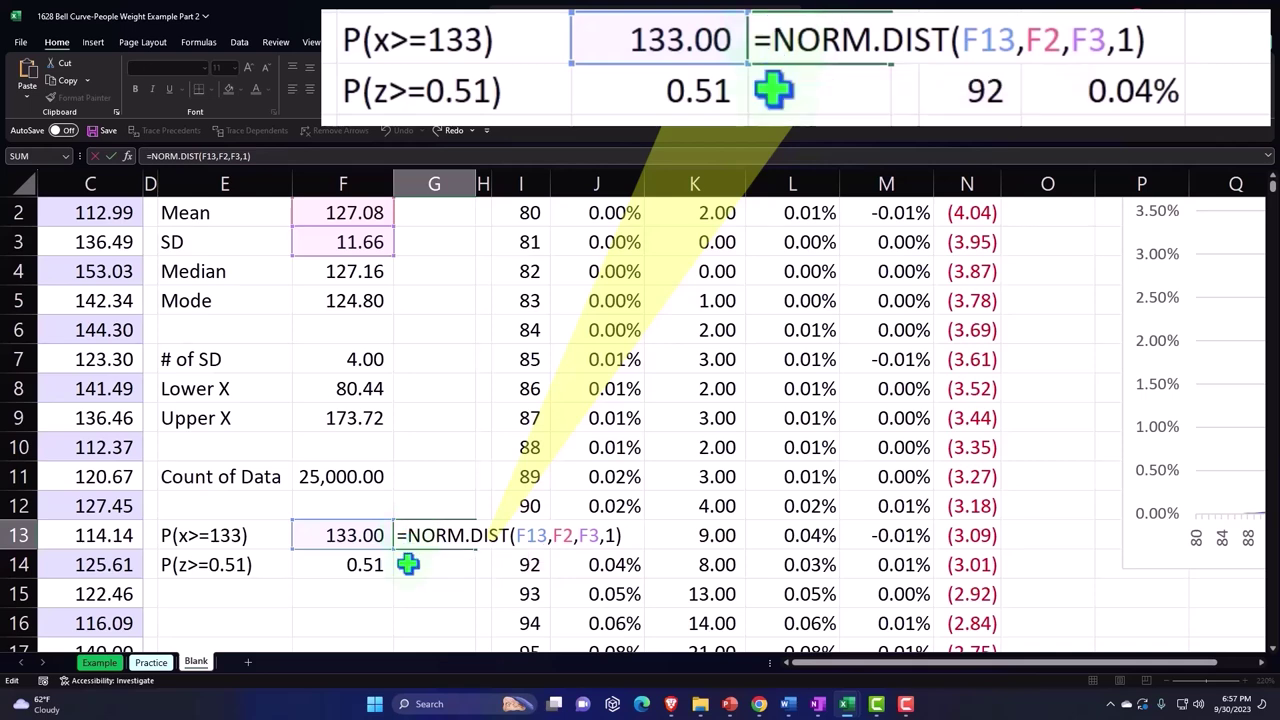
pyautogui.write('1')
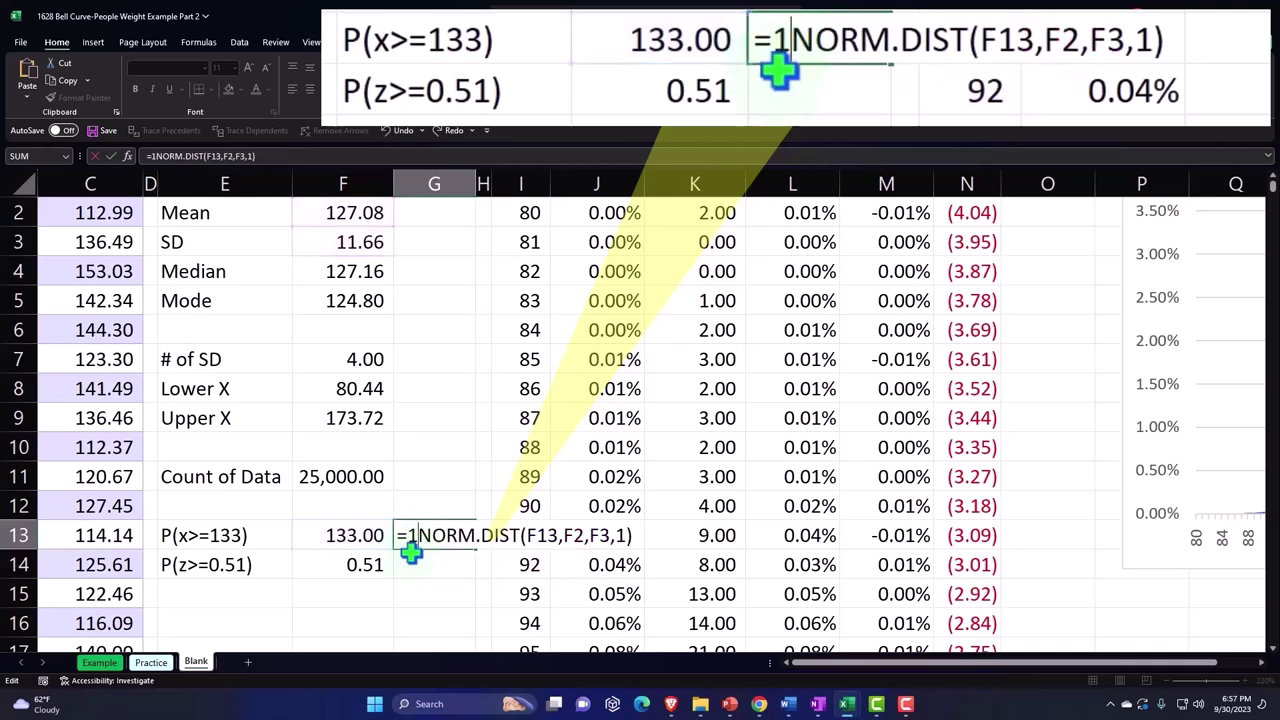
pyautogui.write('-')
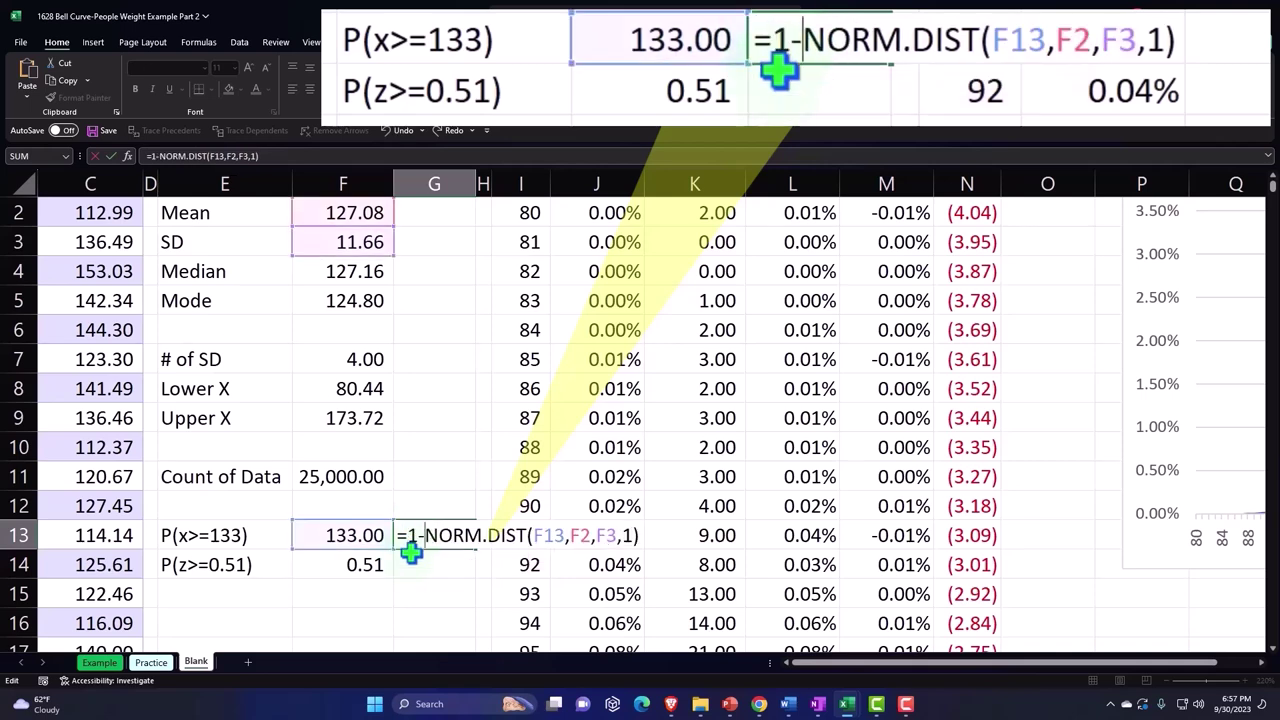
pyautogui.press('Return')
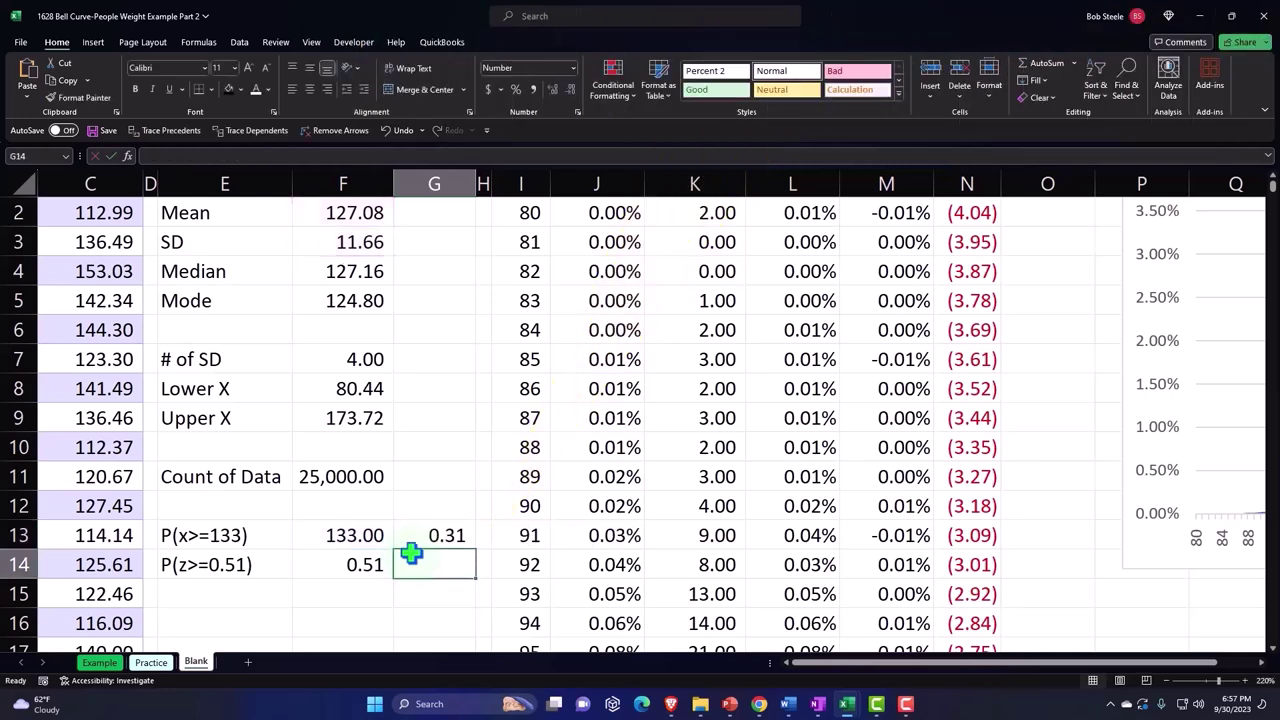
pyautogui.press('Up')
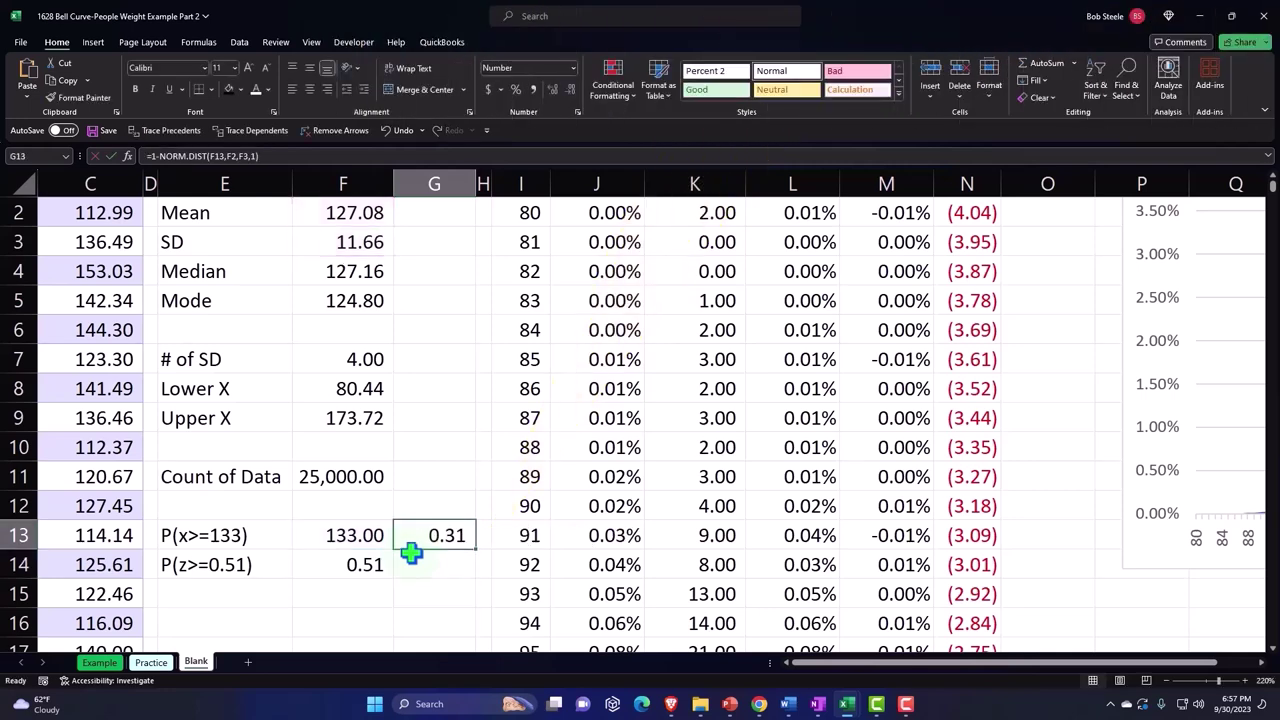
# Format G13 as a percentage with two decimals, showing 30.58%.
pyautogui.click(515, 89)
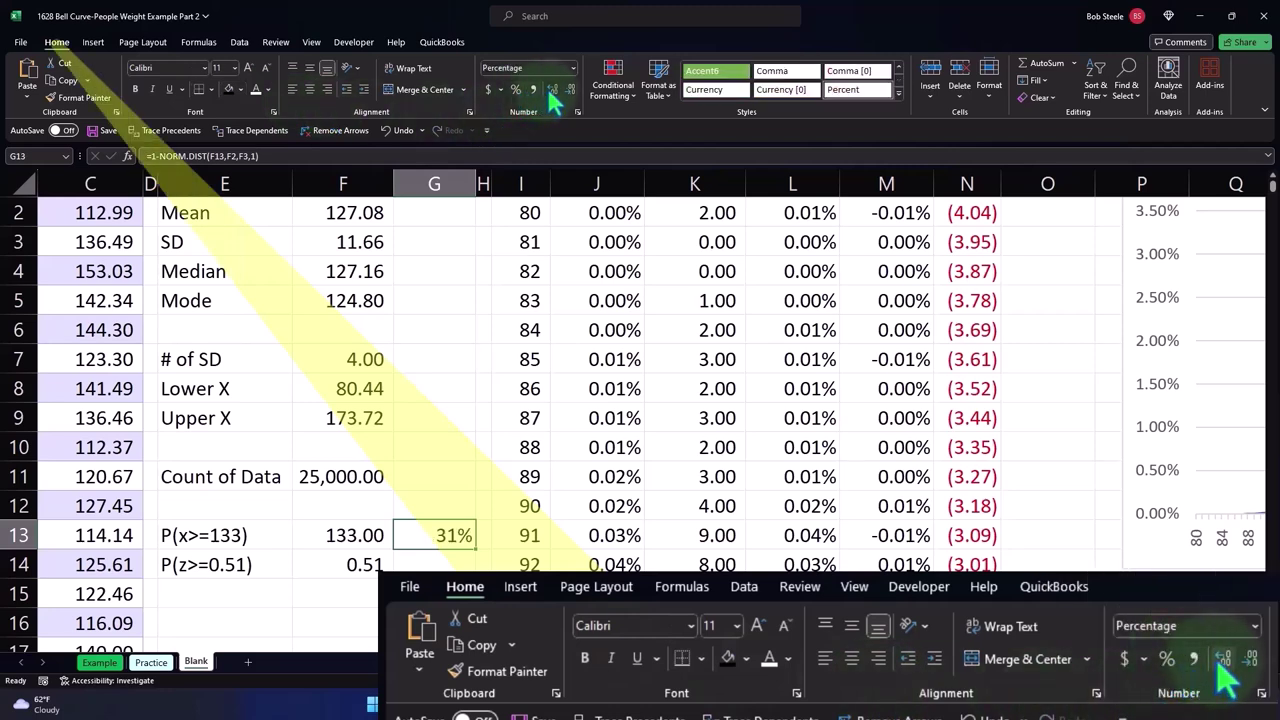
pyautogui.click(551, 89)
pyautogui.click(551, 89)
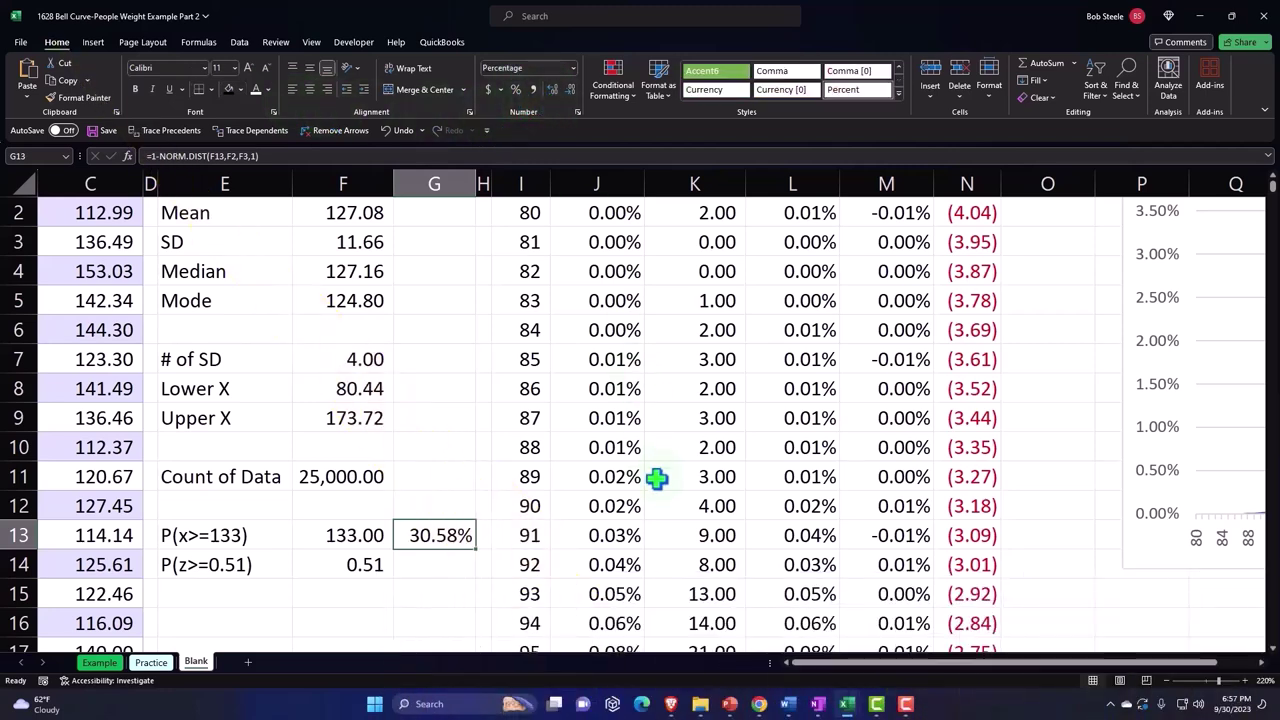
pyautogui.scroll(-5, 656, 478)
pyautogui.scroll(-4, 656, 478)
pyautogui.scroll(-5, 656, 478)
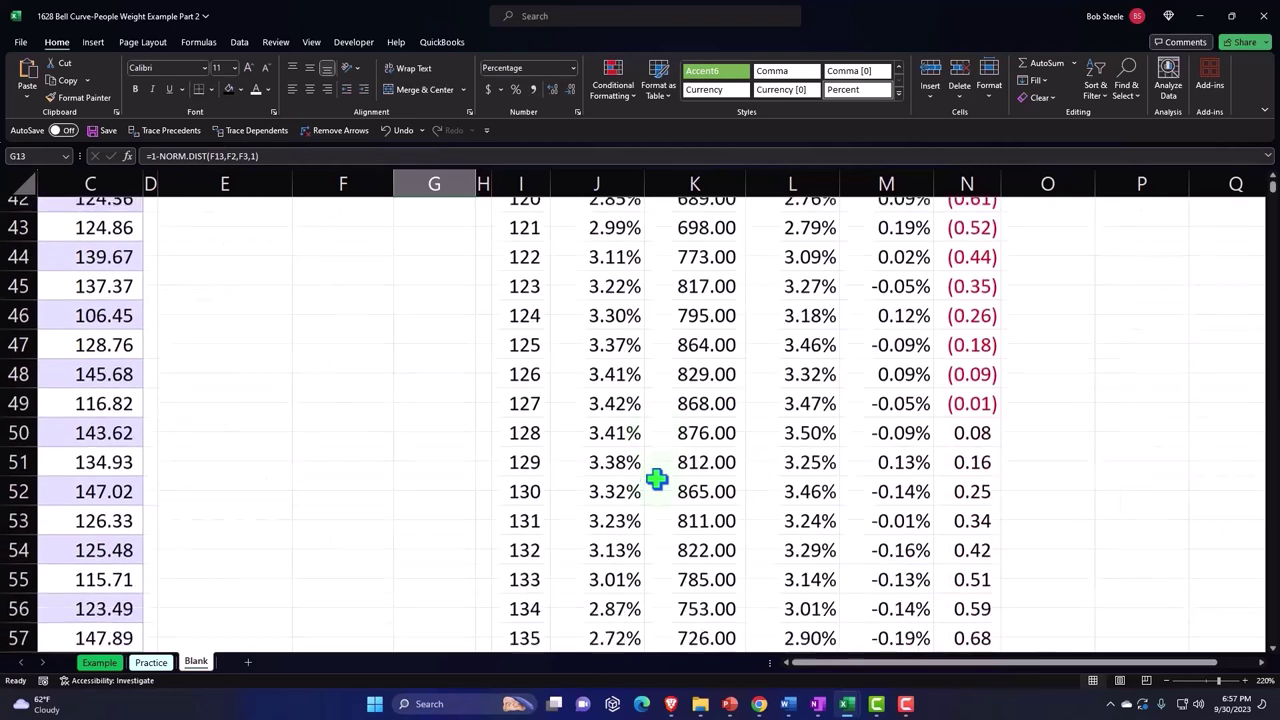
pyautogui.scroll(-2, 656, 478)
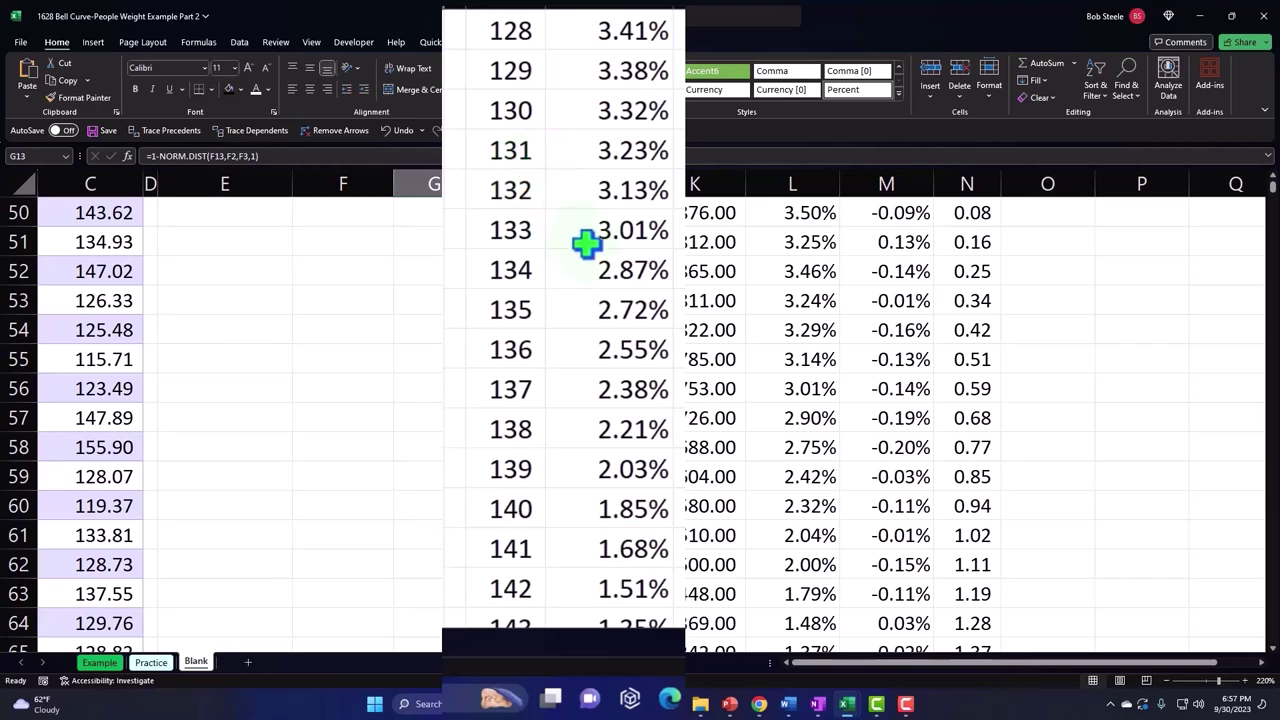
pyautogui.moveTo(586, 240); pyautogui.dragTo(655, 672)
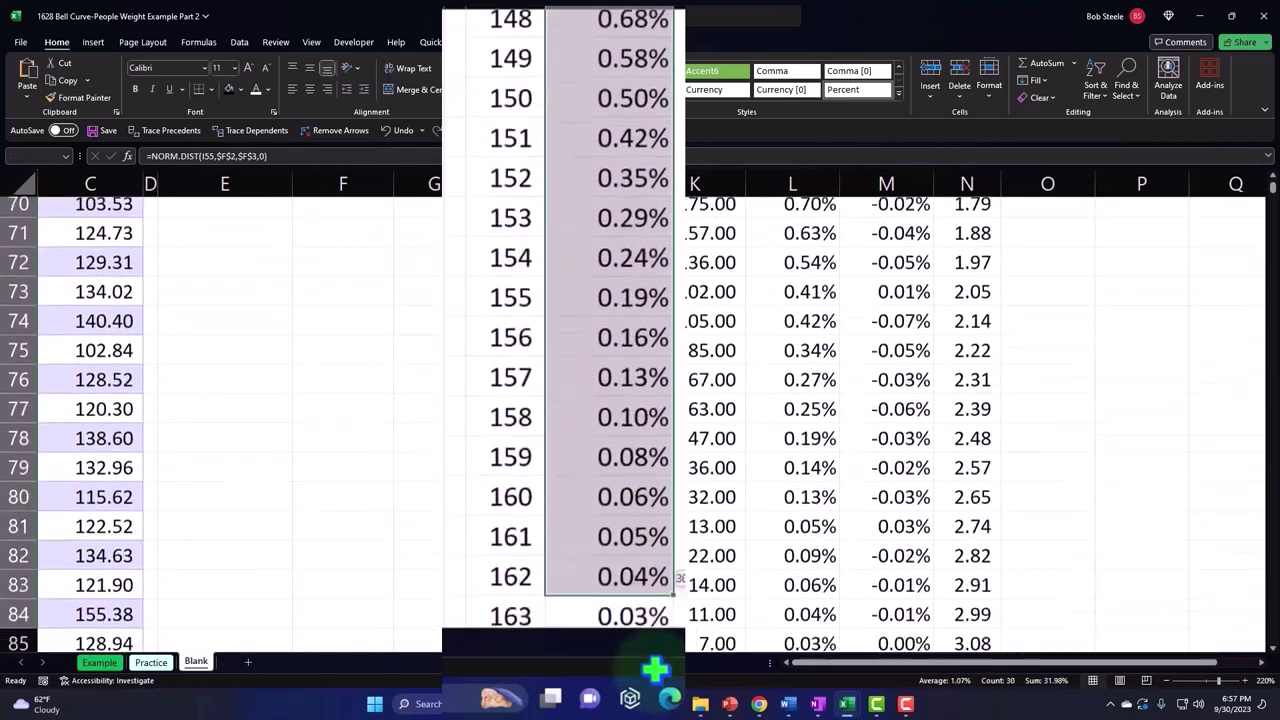
pyautogui.moveTo(655, 672); pyautogui.dragTo(604, 507)
pyautogui.scroll(6, 340, 423)
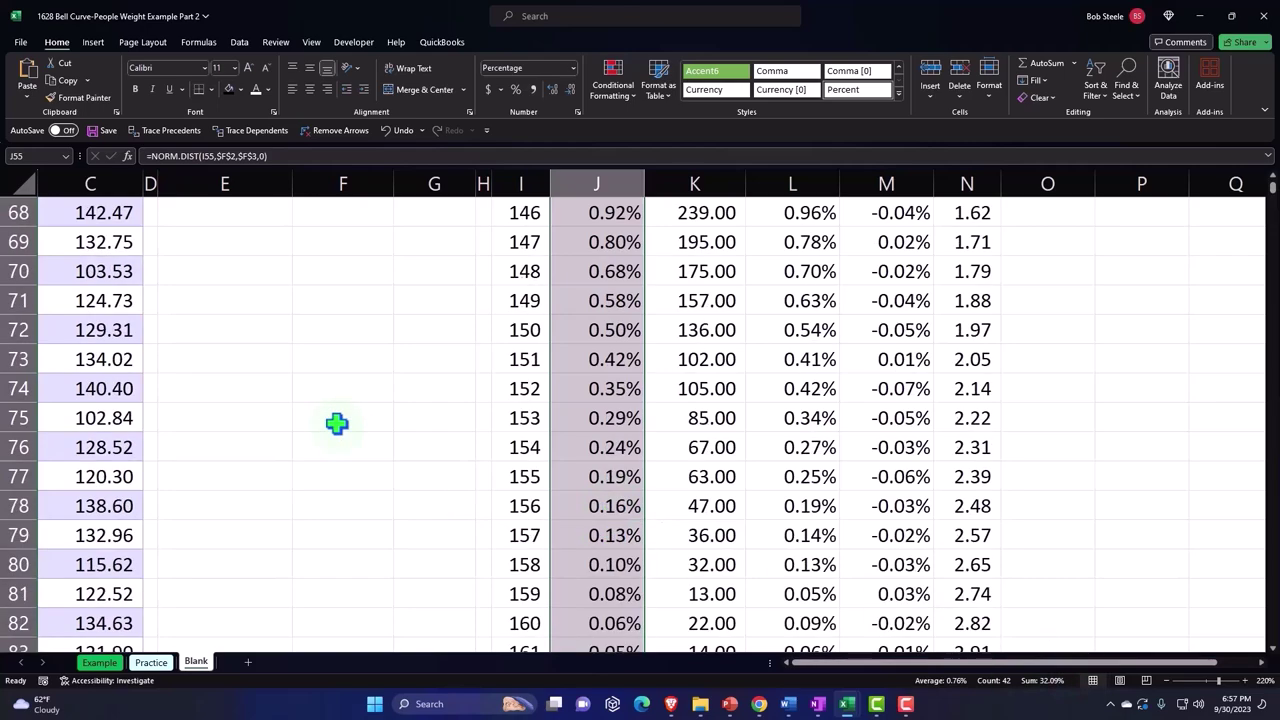
pyautogui.scroll(8, 340, 423)
pyautogui.scroll(9, 340, 423)
pyautogui.scroll(4, 346, 423)
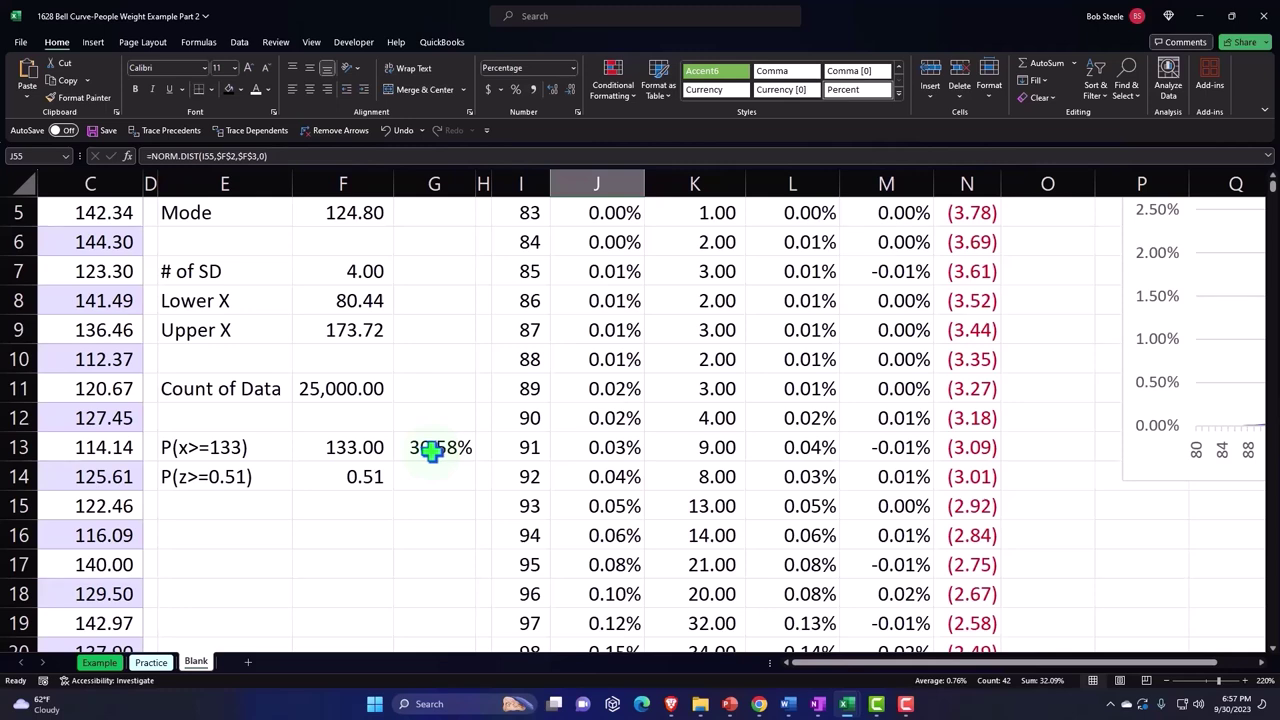
pyautogui.scroll(2, 432, 452)
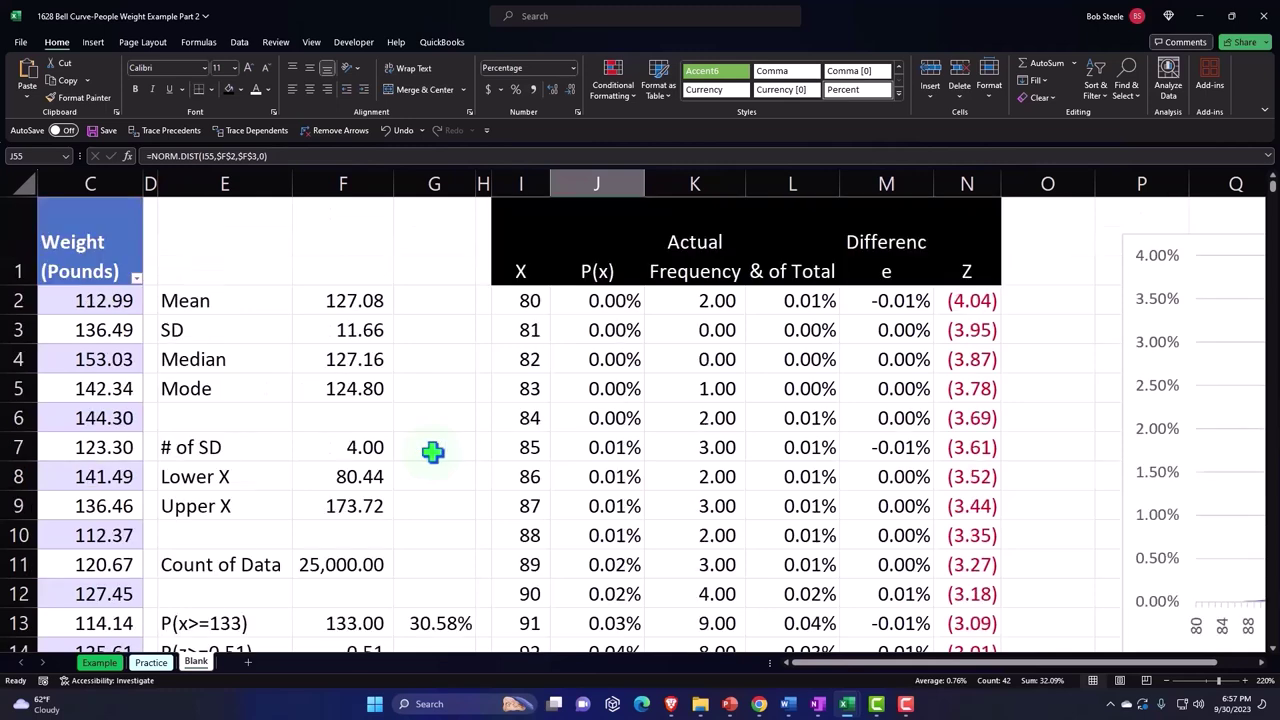
pyautogui.moveTo(586, 309)
pyautogui.mouseDown()
pyautogui.moveTo(590, 712)
pyautogui.moveTo(620, 66)
pyautogui.moveTo(593, 97)
pyautogui.mouseUp()
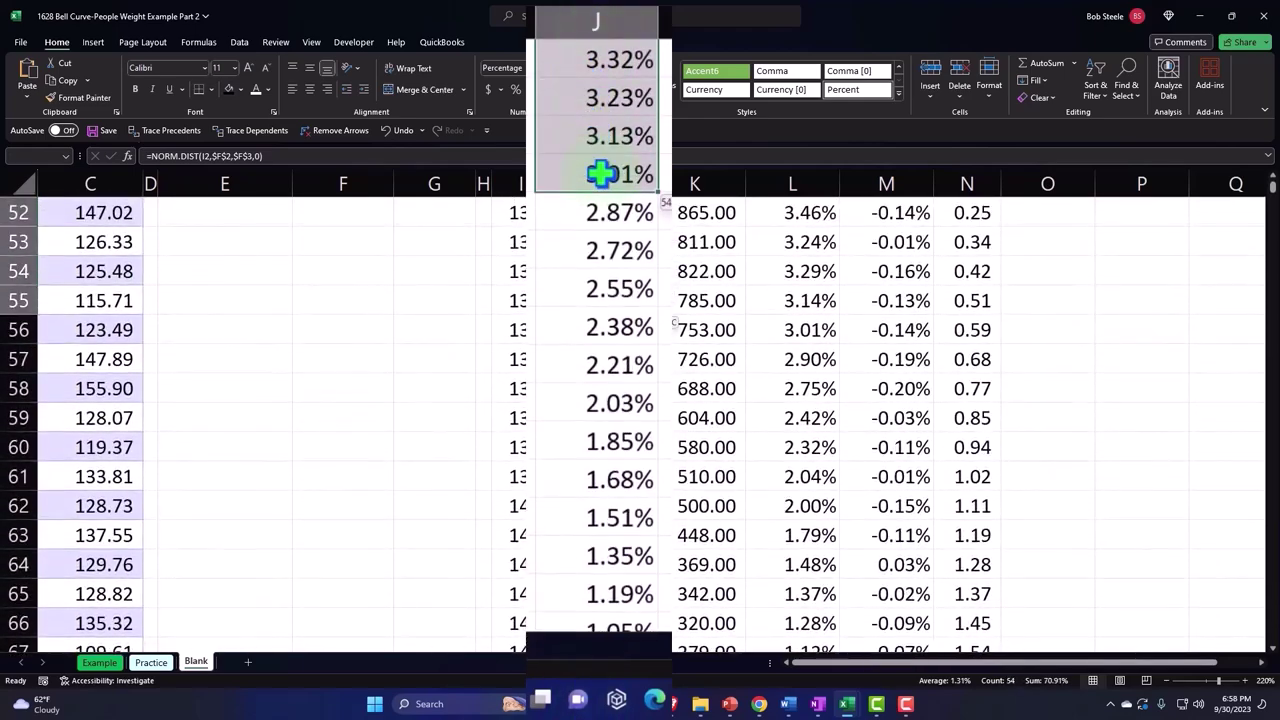
pyautogui.moveTo(593, 97); pyautogui.dragTo(516, 427)
pyautogui.scroll(-3, 516, 427)
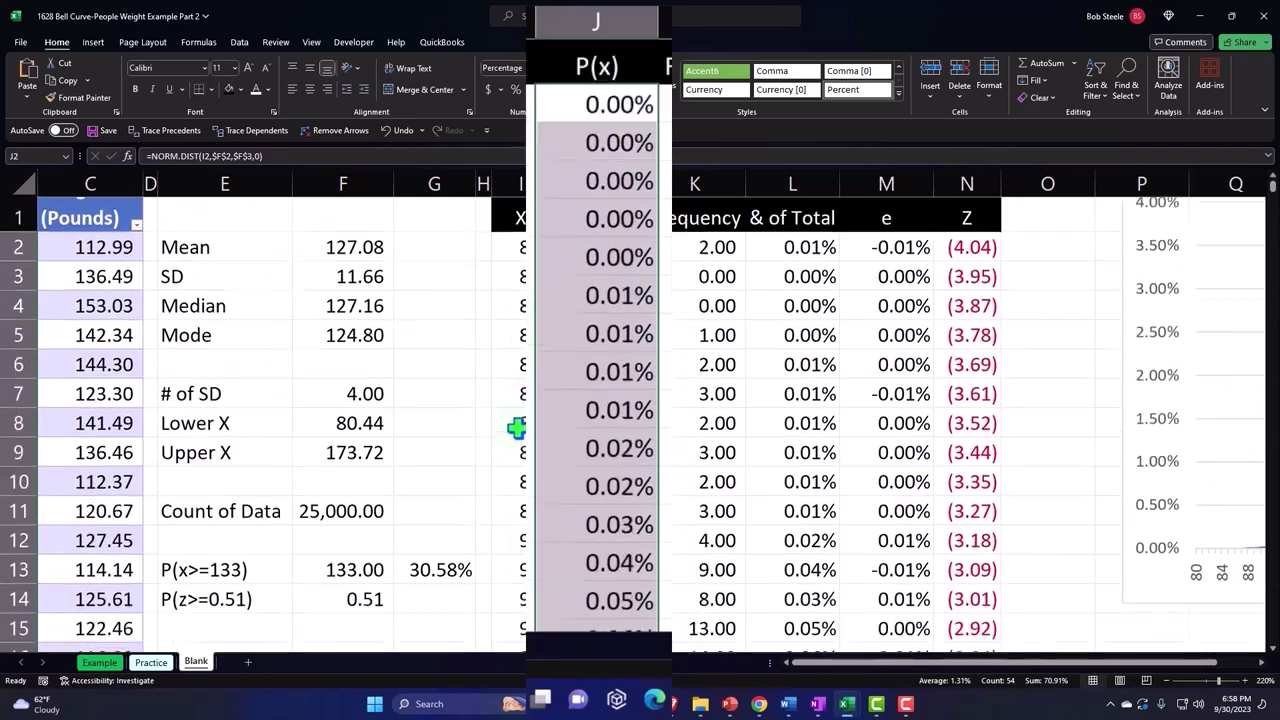
pyautogui.scroll(1, 516, 427)
pyautogui.click(427, 383)
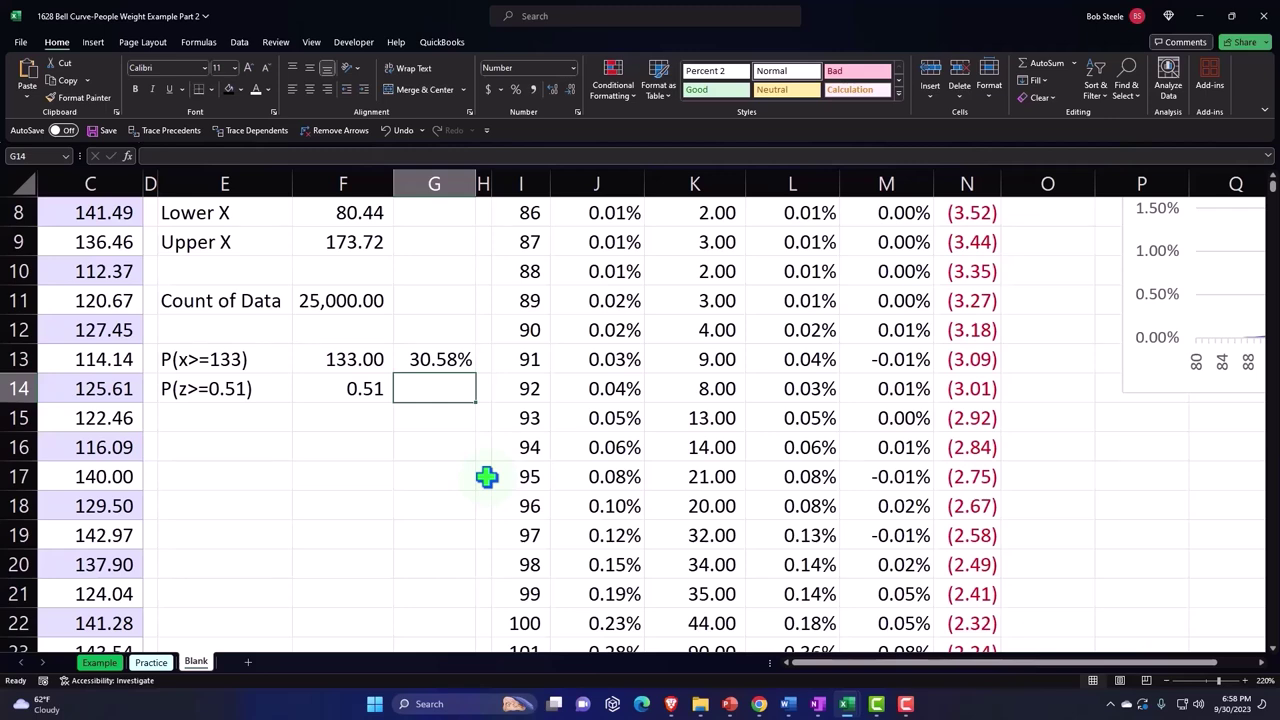
# Enter =NORM.S.DIST(F14,1) in G14 using the 0.51 z-score.
pyautogui.write('=')
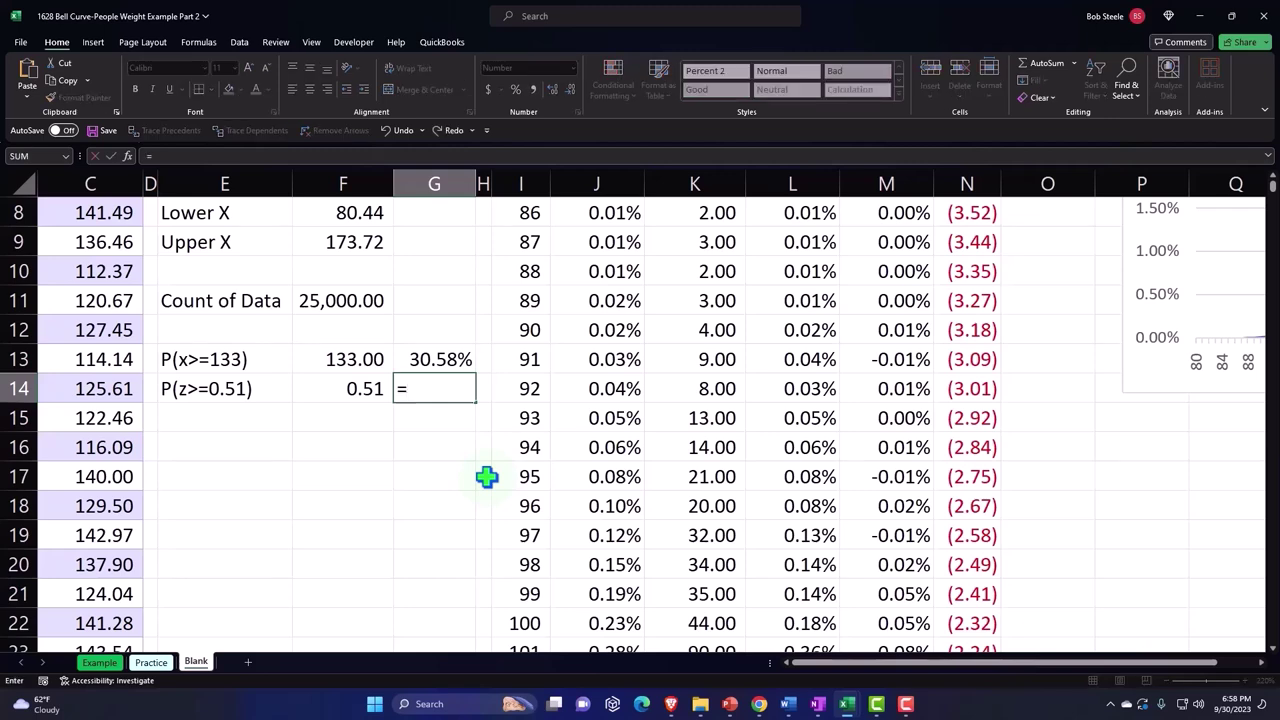
pyautogui.write('norm')
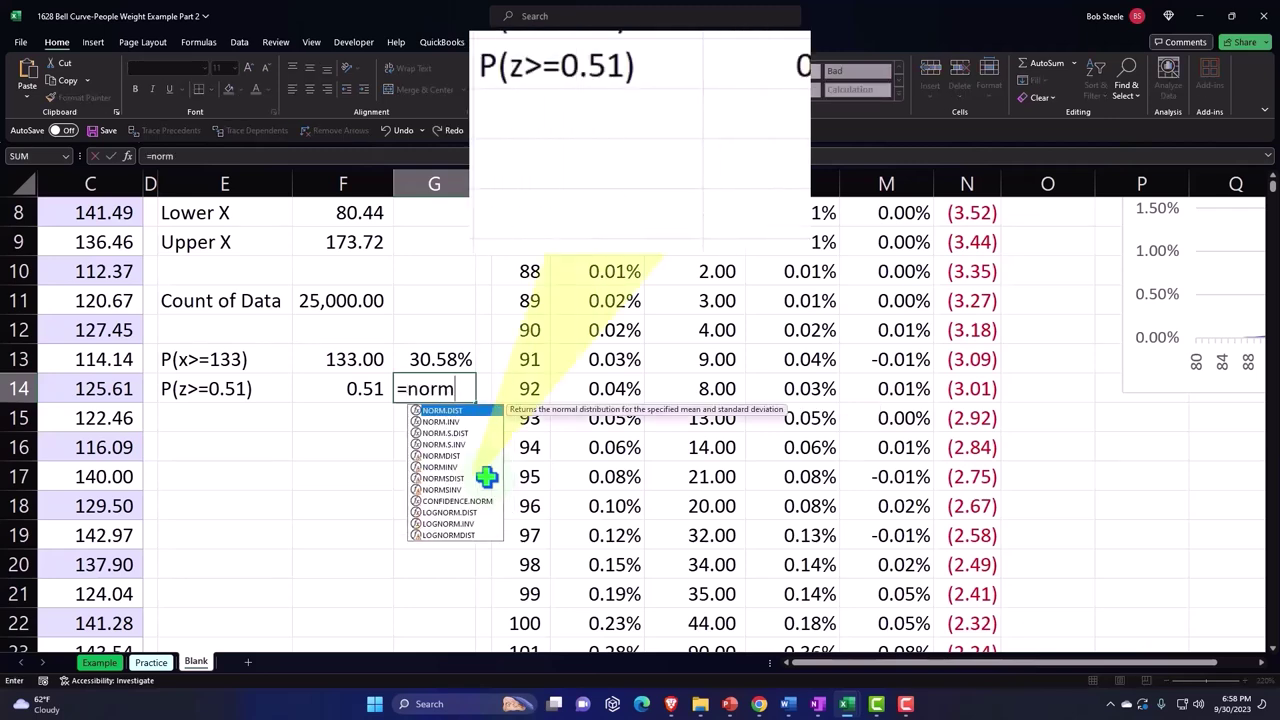
pyautogui.write('.s')
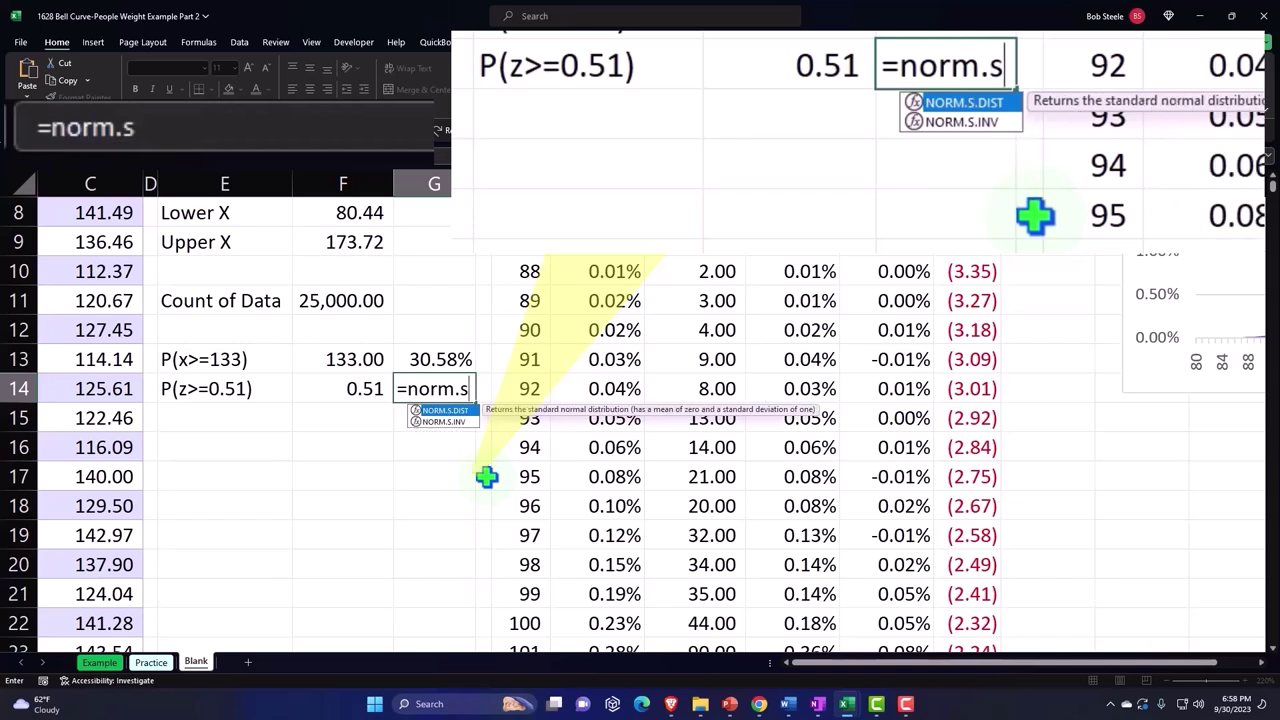
pyautogui.press('Tab')
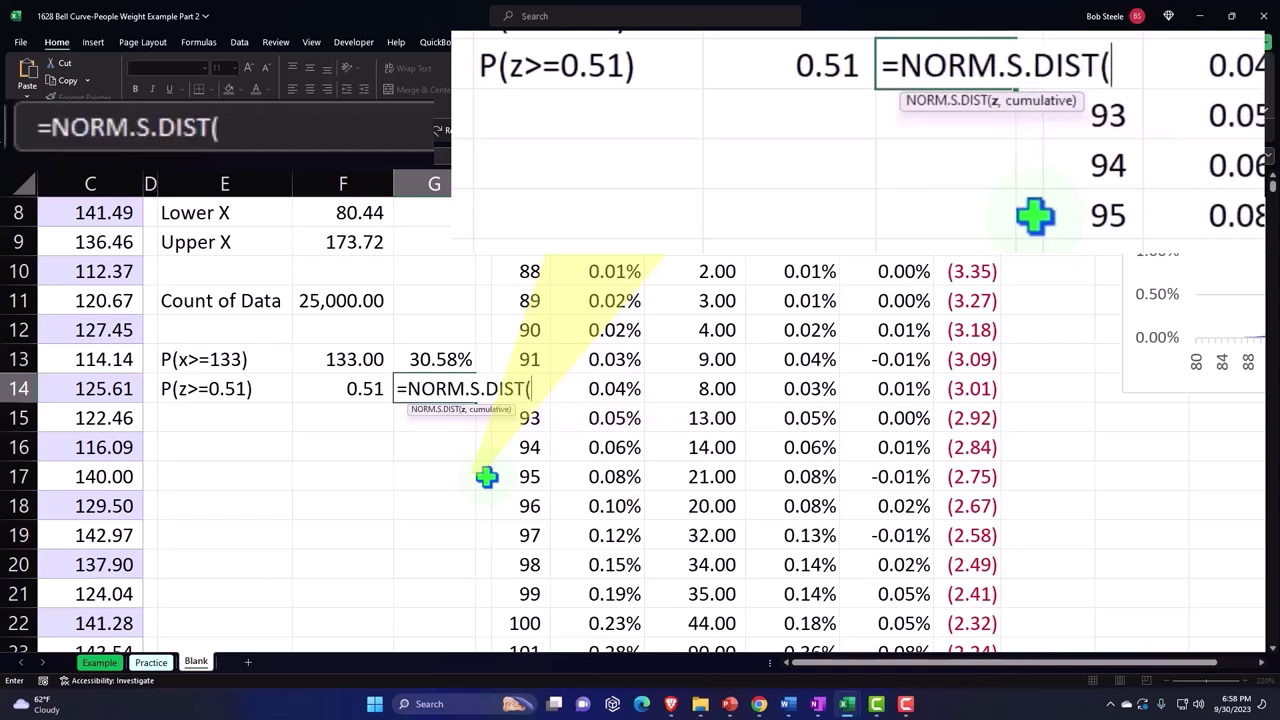
pyautogui.click(355, 389)
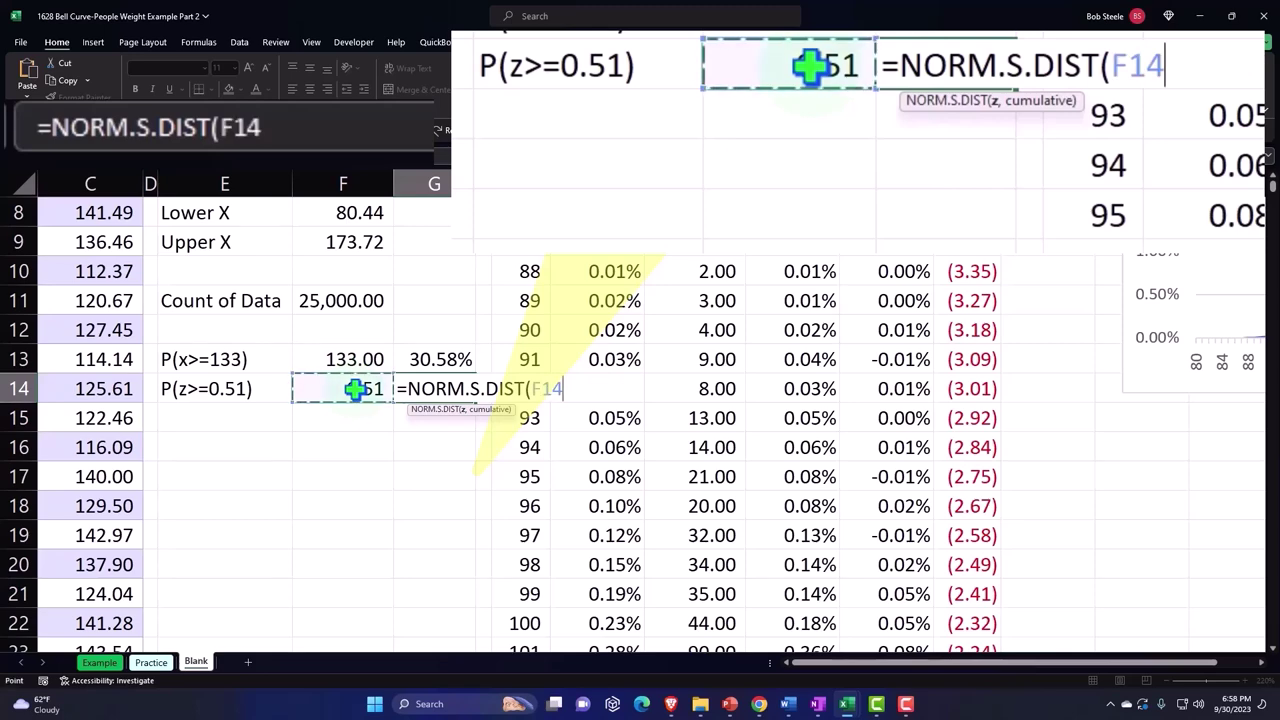
pyautogui.scroll(1, 355, 389)
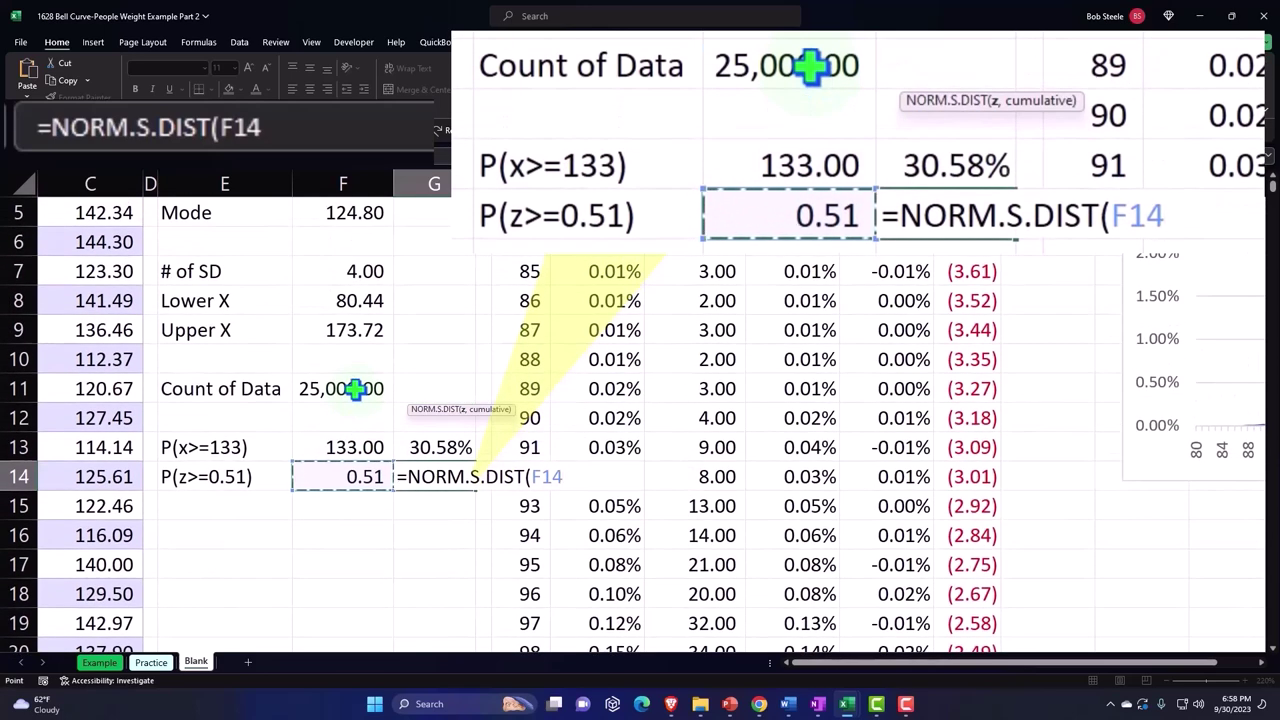
pyautogui.write(',')
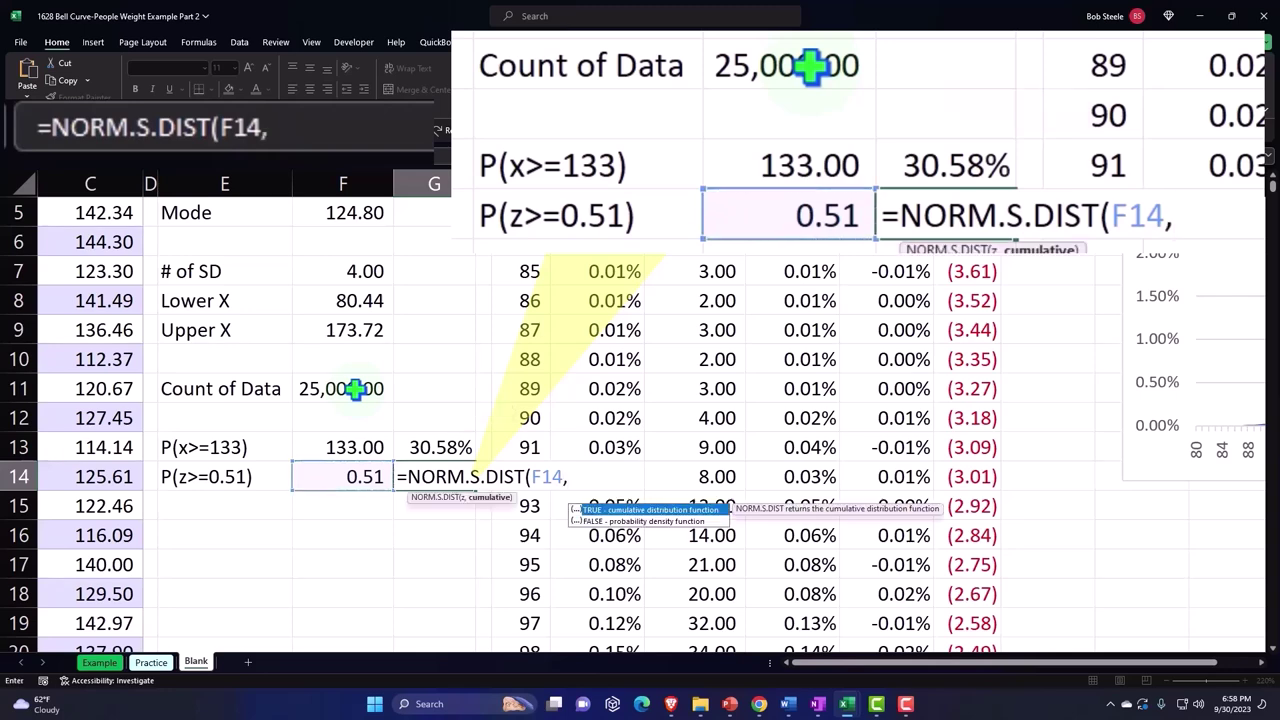
pyautogui.write('1')
pyautogui.write(')')
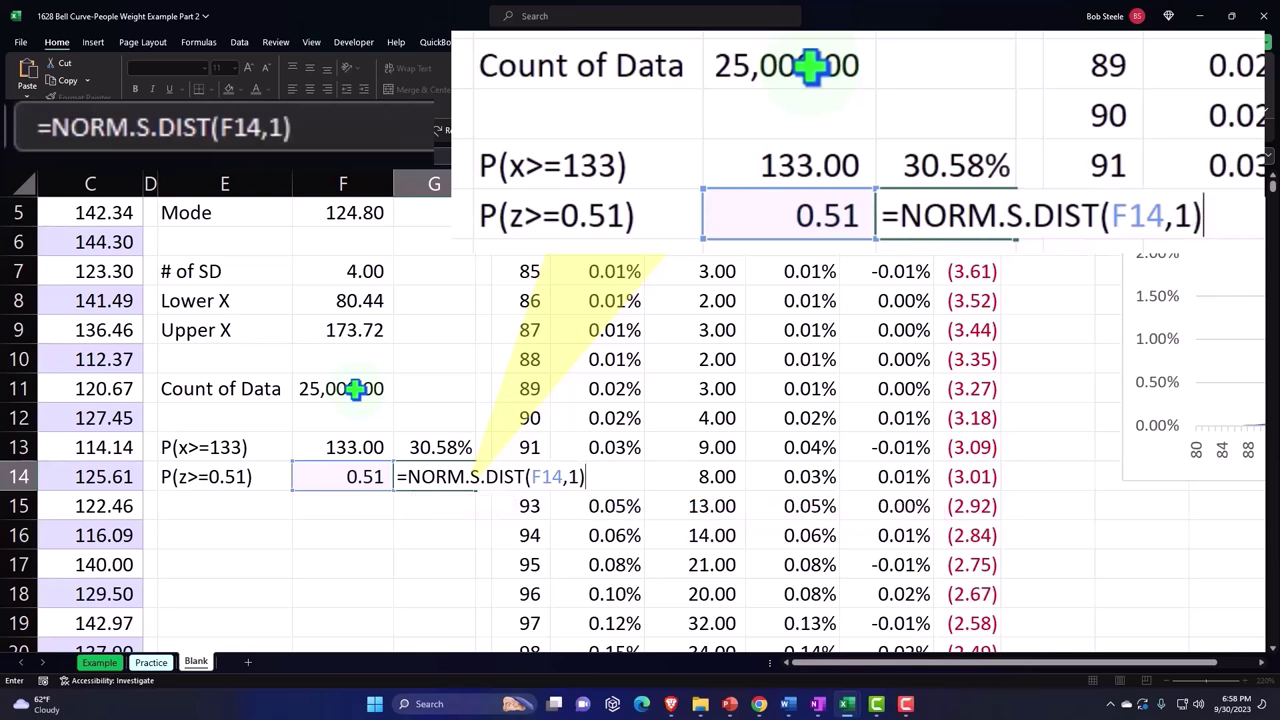
pyautogui.press('Return')
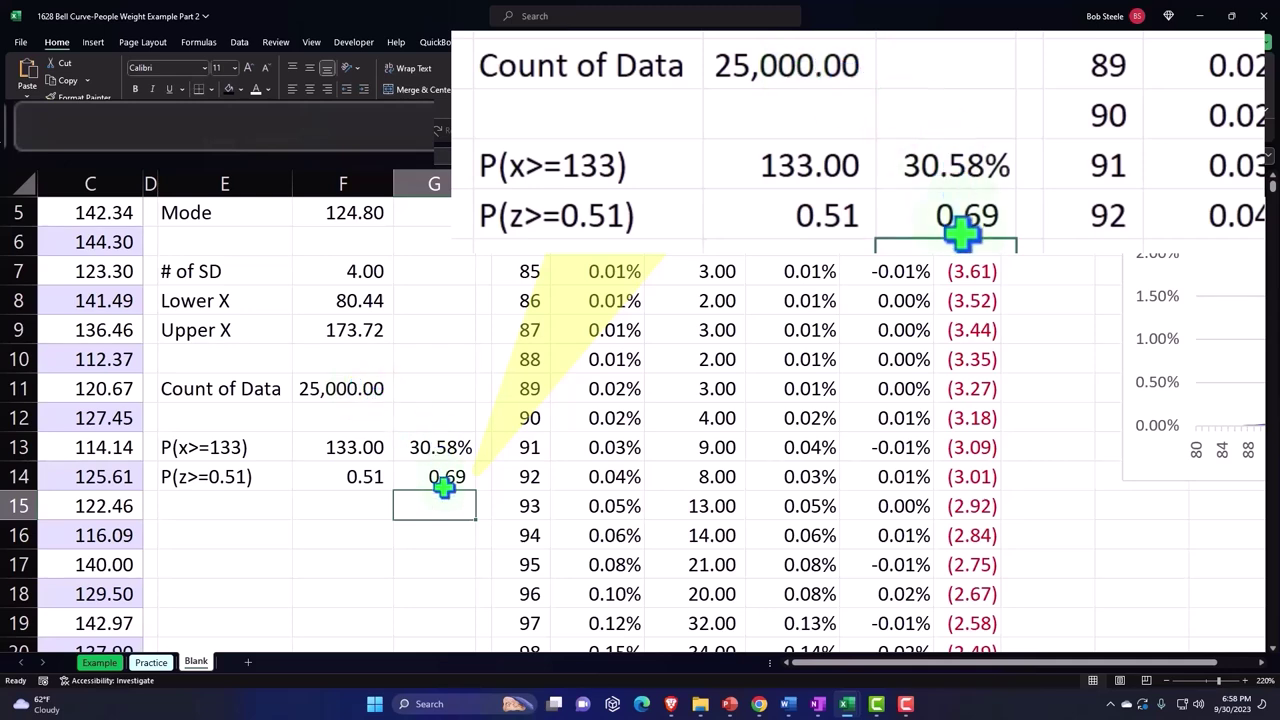
# Change G14 to =1-NORM.S.DIST(F14,1) and show it as 30.58% with two decimals.
pyautogui.doubleClick(443, 477)
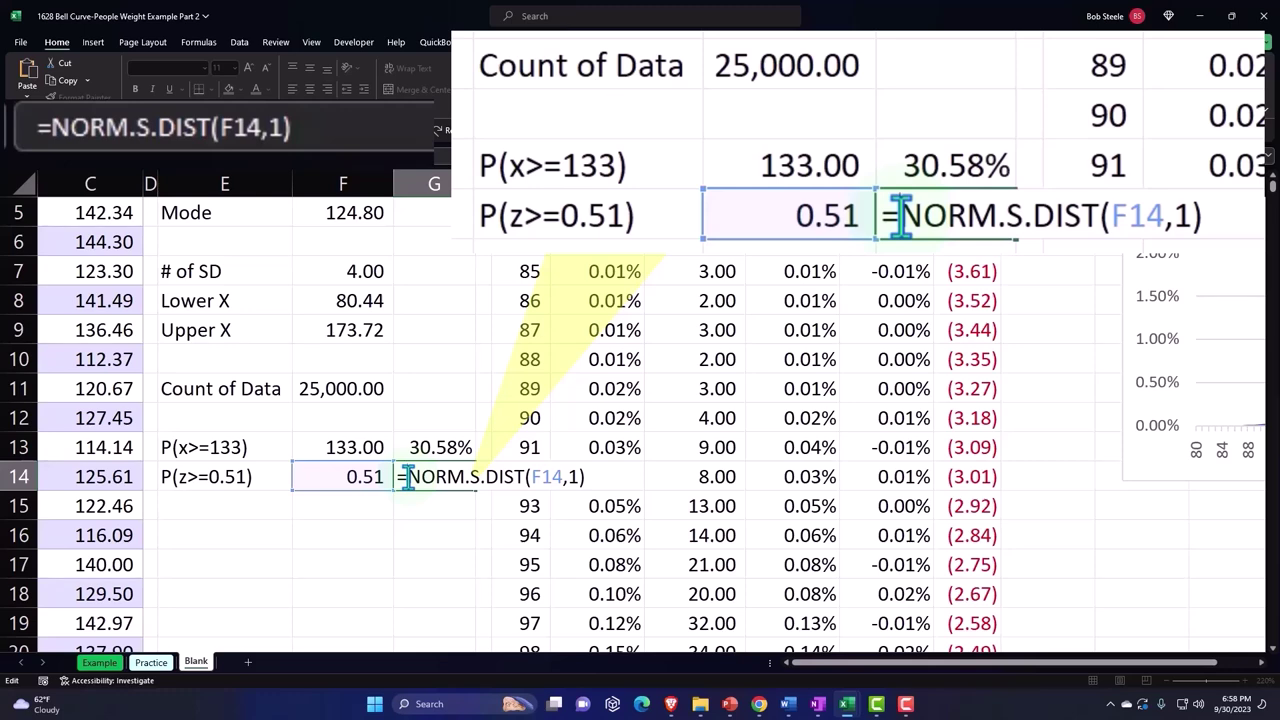
pyautogui.write('1-')
pyautogui.press('Return')
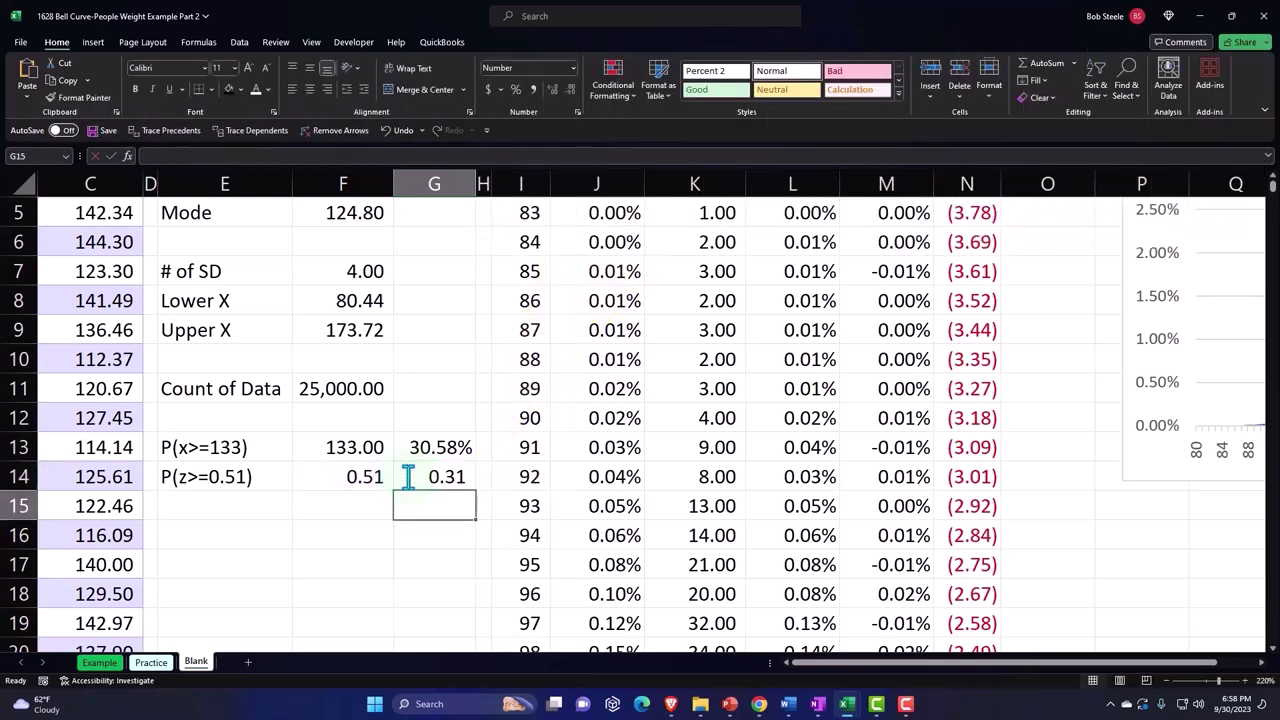
pyautogui.click(408, 477)
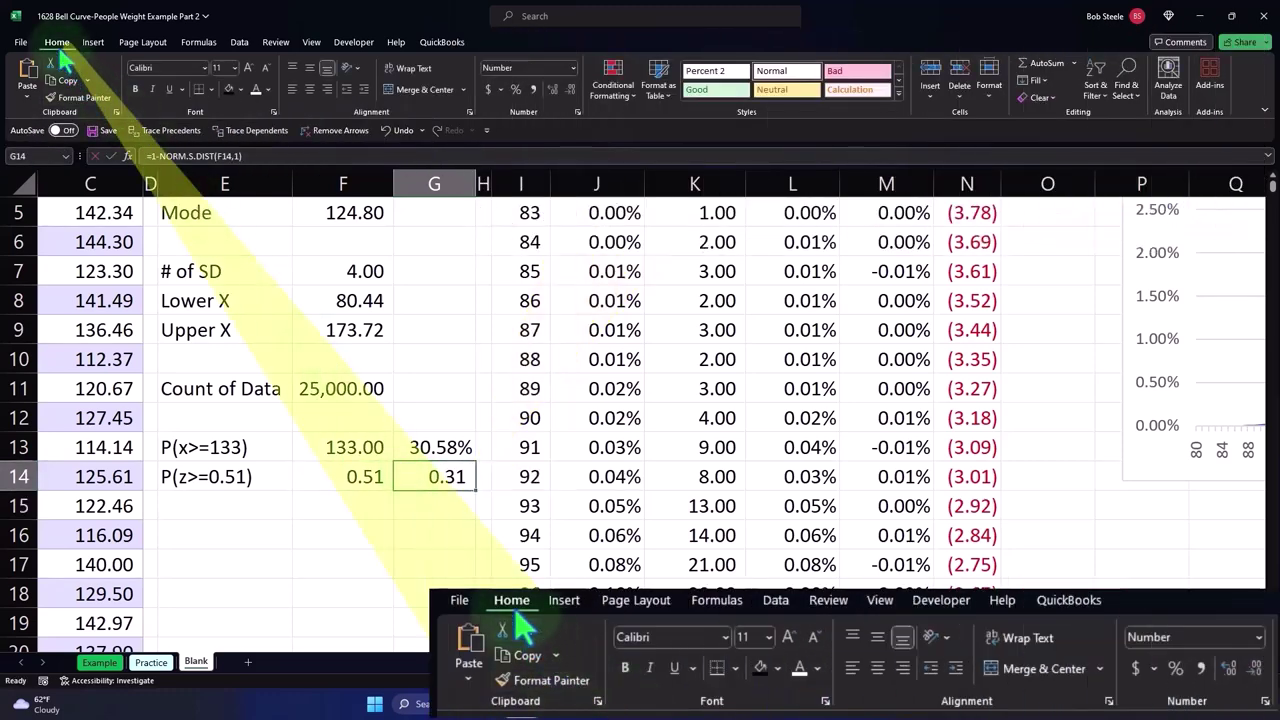
pyautogui.click(516, 90)
pyautogui.click(551, 89)
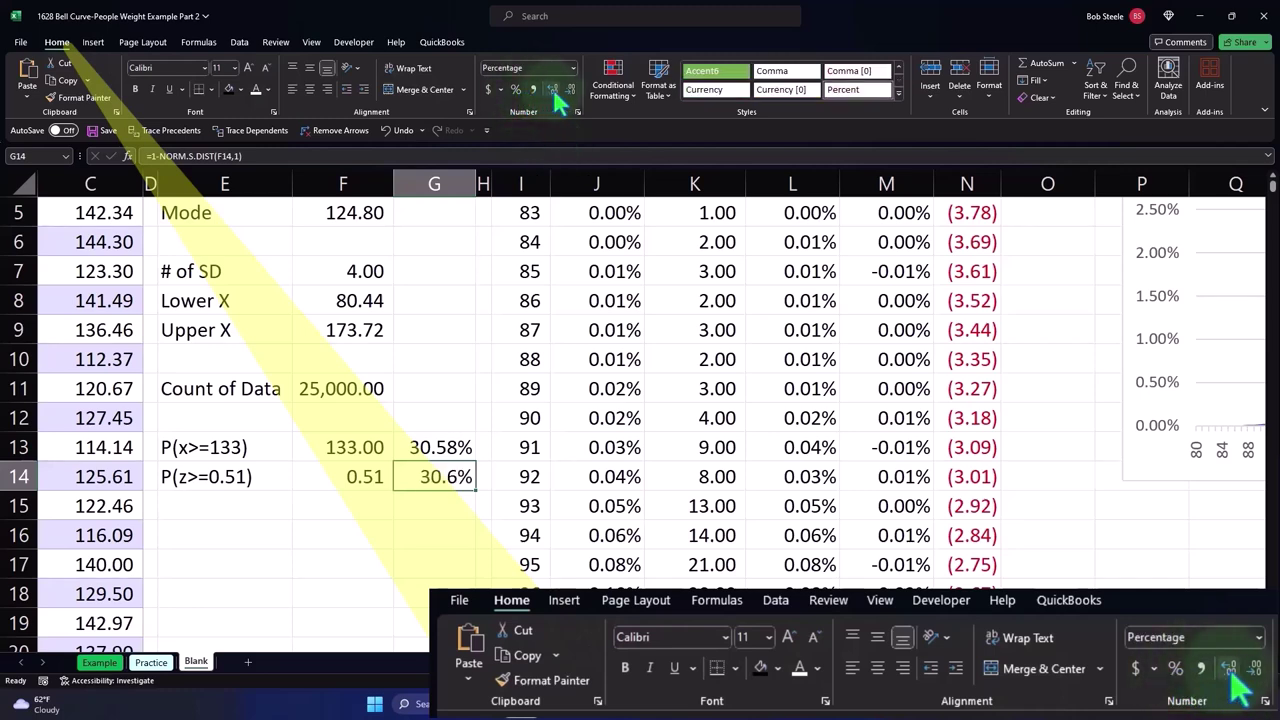
pyautogui.click(551, 87)
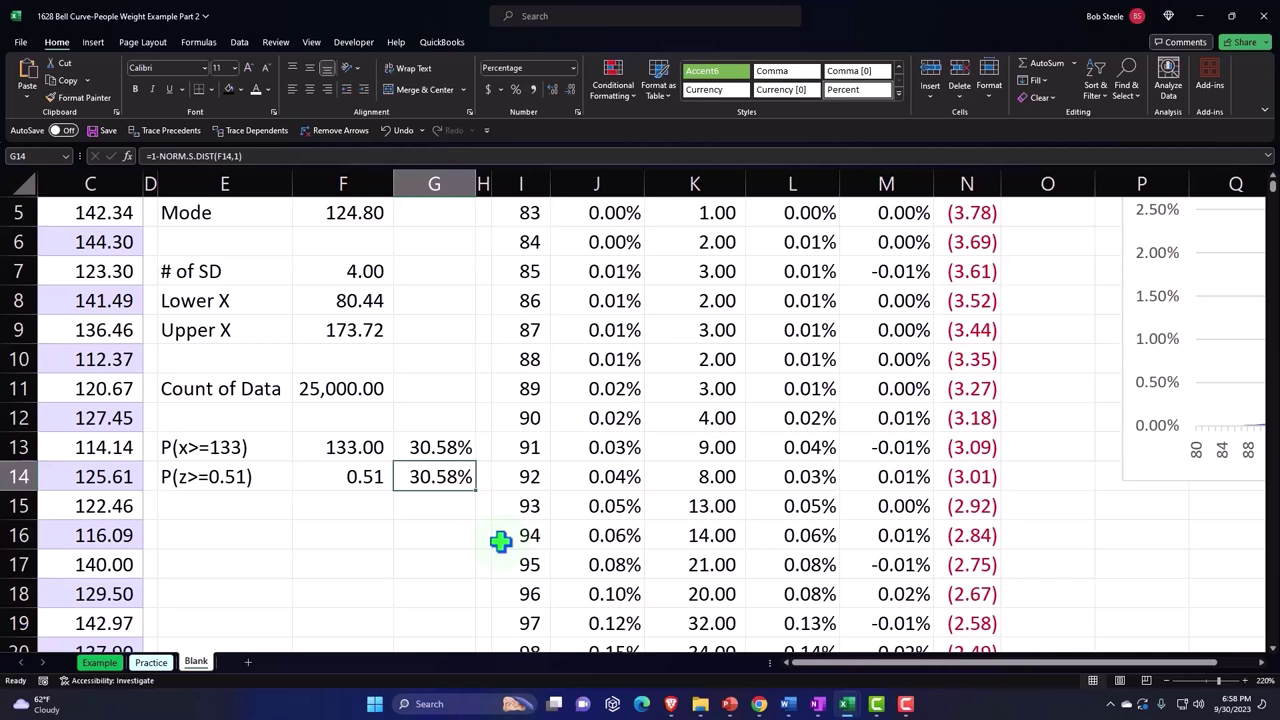
# Move the P(x) chart right so column O is empty, then select O1.
pyautogui.scroll(2, 500, 541)
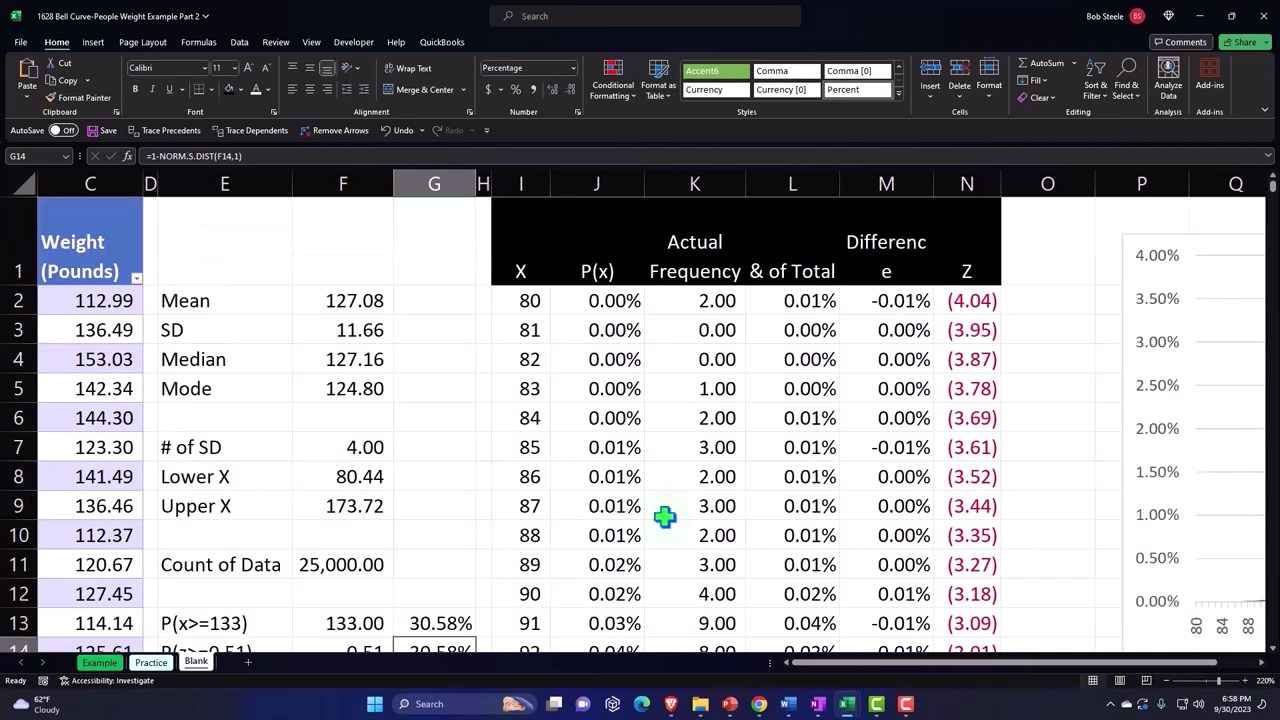
pyautogui.click(1032, 241)
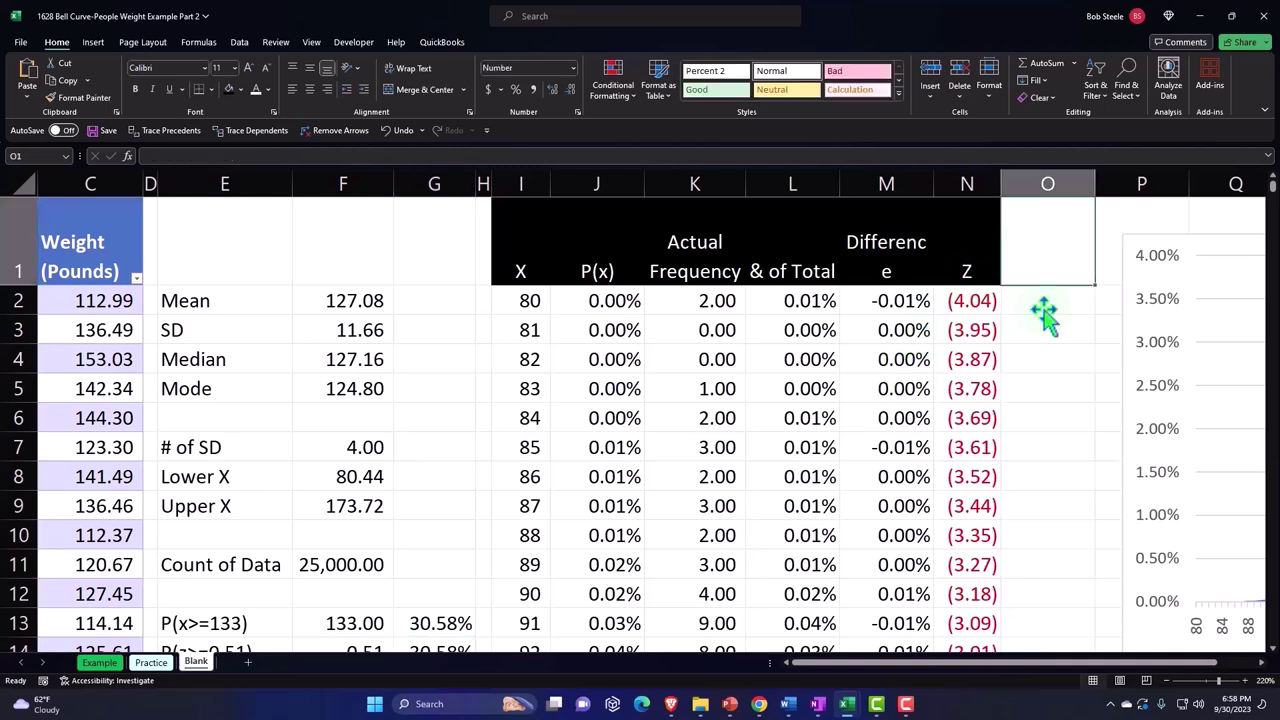
pyautogui.moveTo(1050, 665); pyautogui.dragTo(1100, 672)
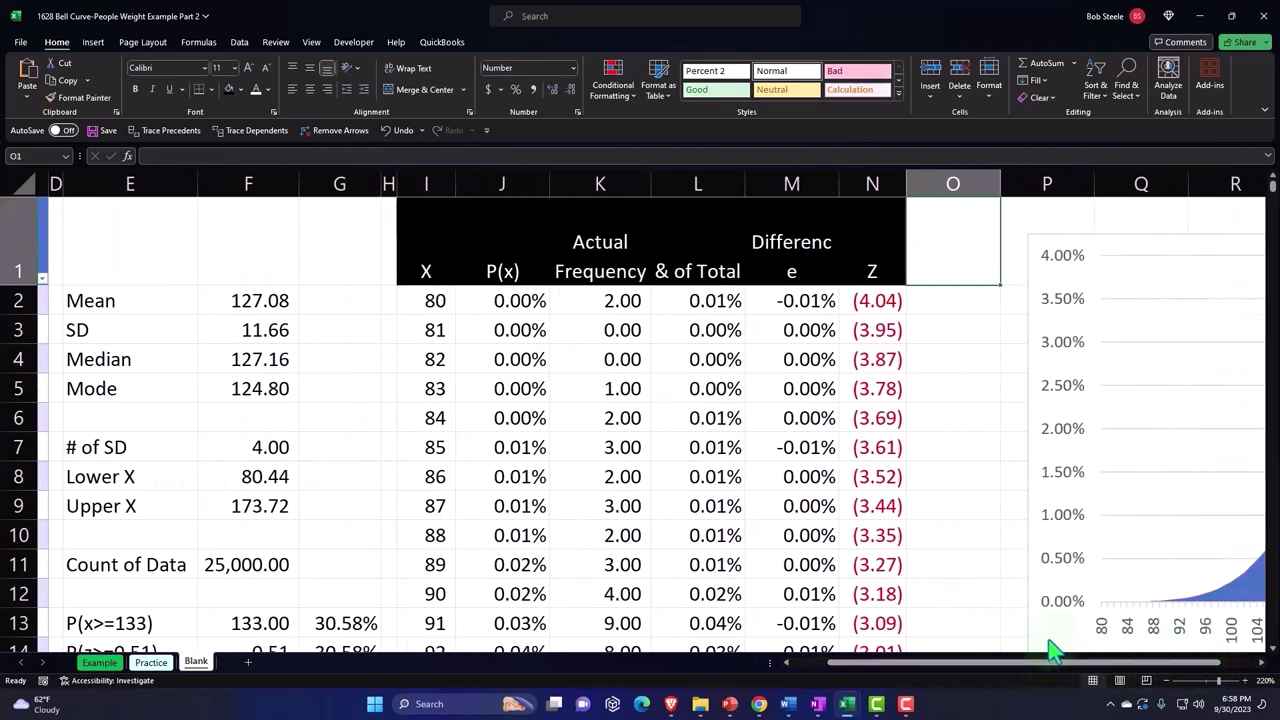
pyautogui.moveTo(1045, 628); pyautogui.dragTo(1190, 628)
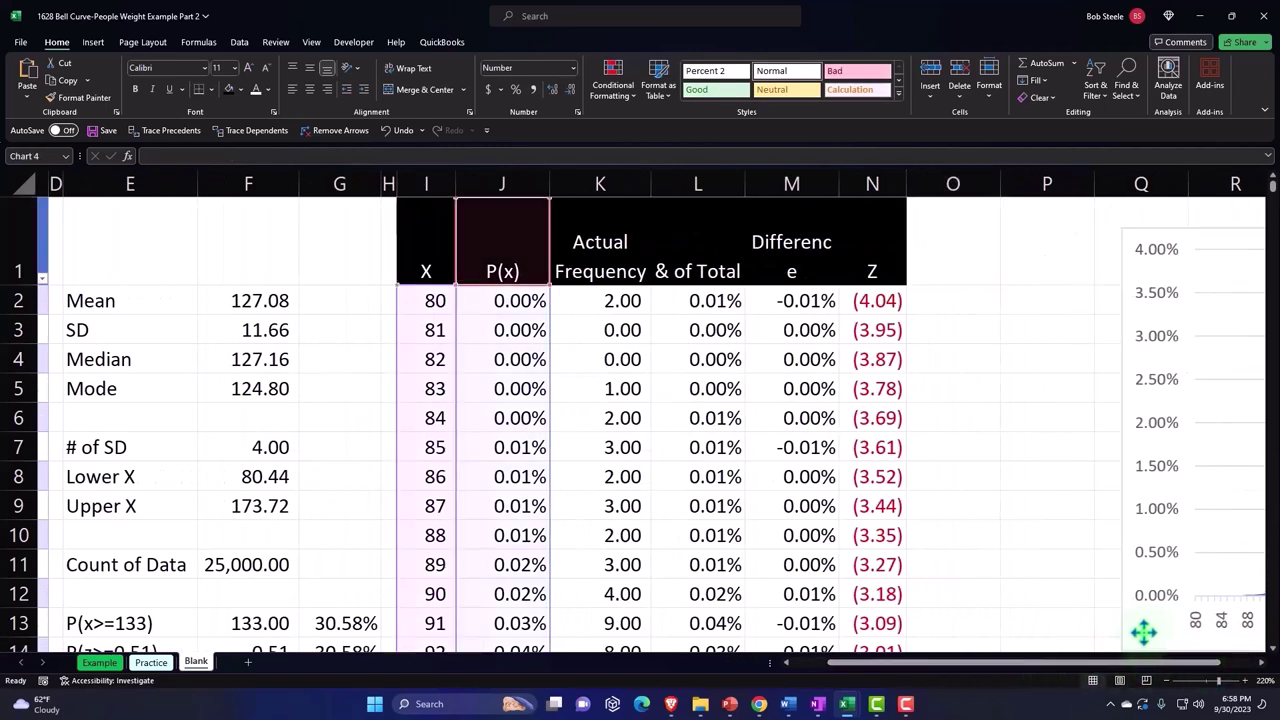
pyautogui.click(943, 230)
pyautogui.scroll(-1, 938, 377)
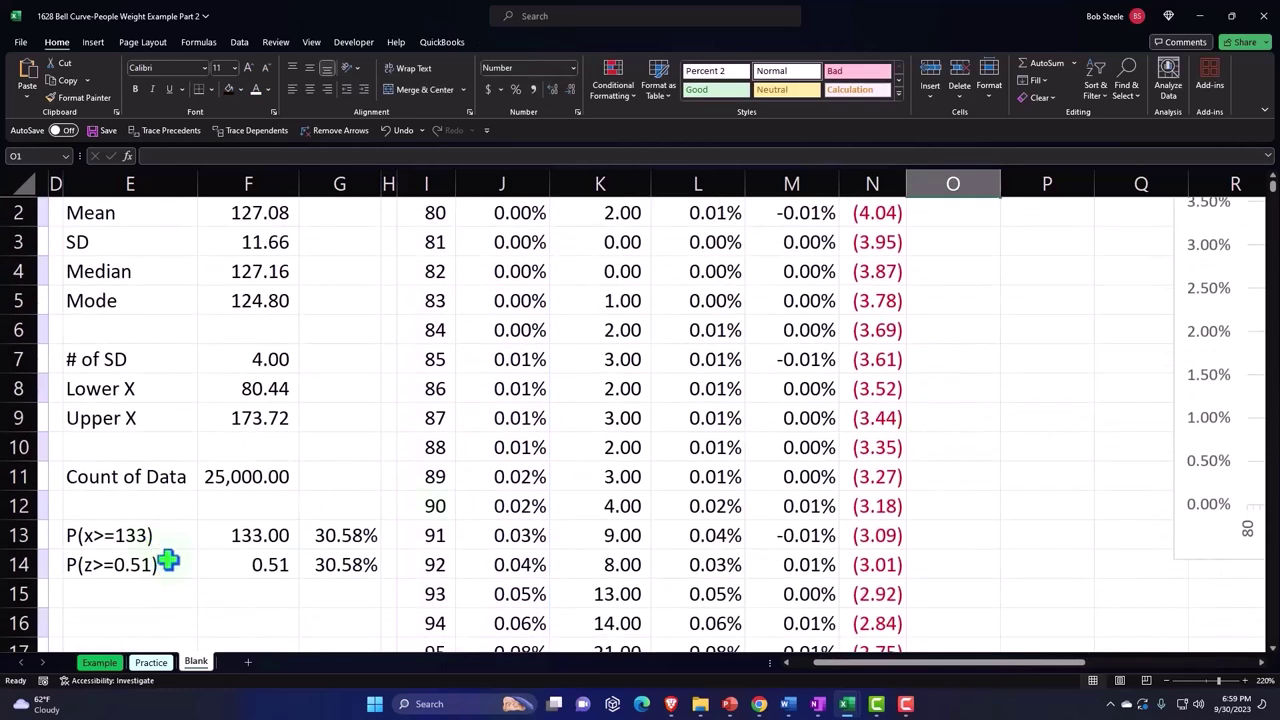
pyautogui.scroll(1, 170, 562)
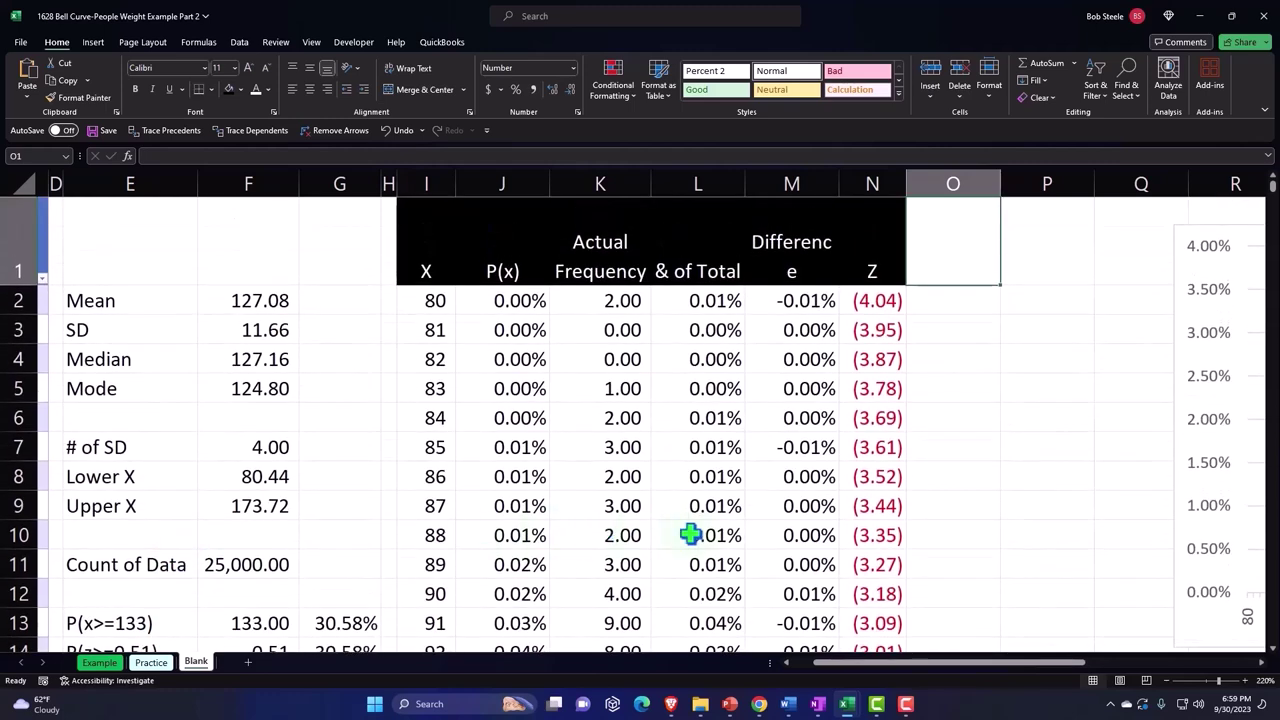
# Enter =E13&E14 in O1 to combine the P(x>=133) and P(z>=0.51) labels.
pyautogui.write('=')
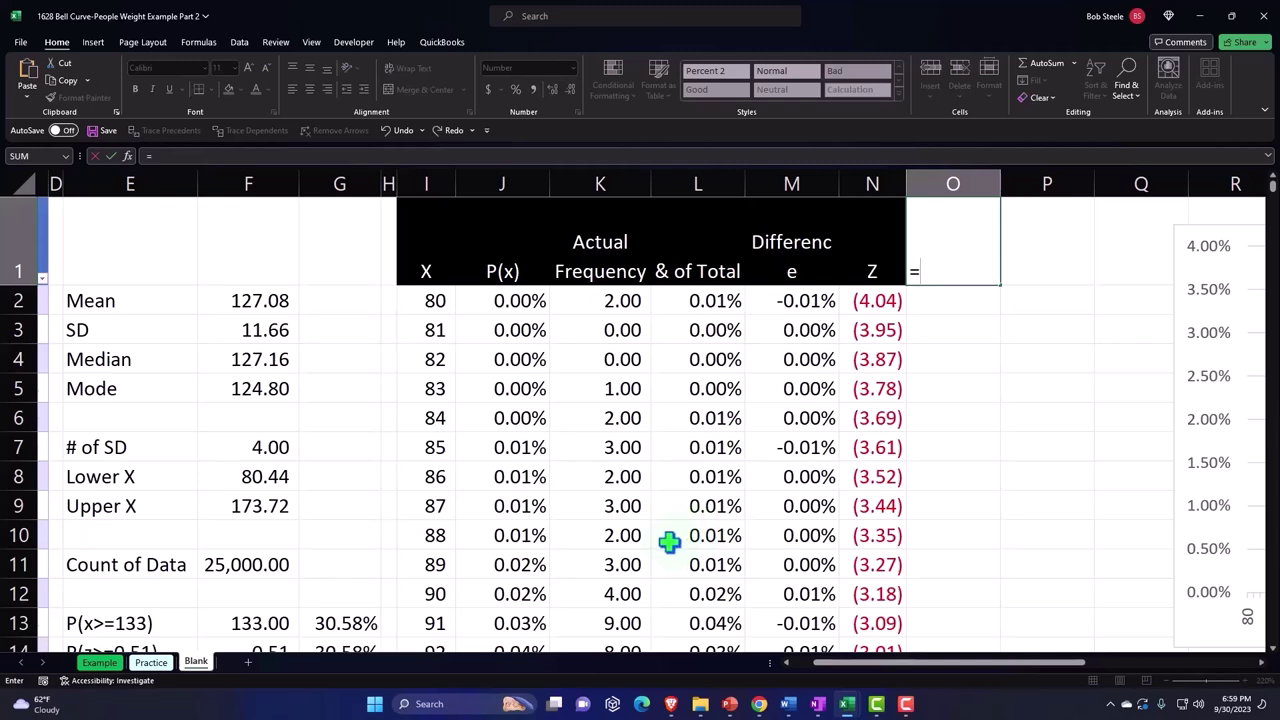
pyautogui.scroll(-1, 640, 550)
pyautogui.click(170, 536)
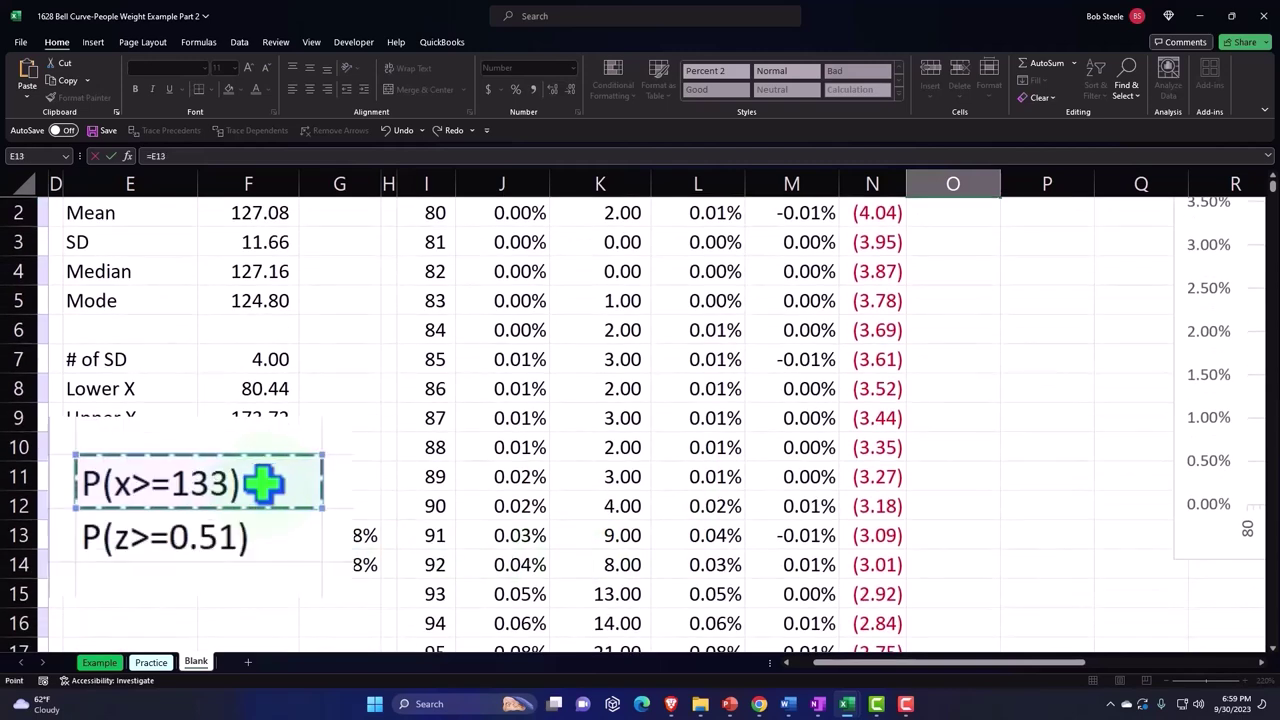
pyautogui.scroll(1, 409, 530)
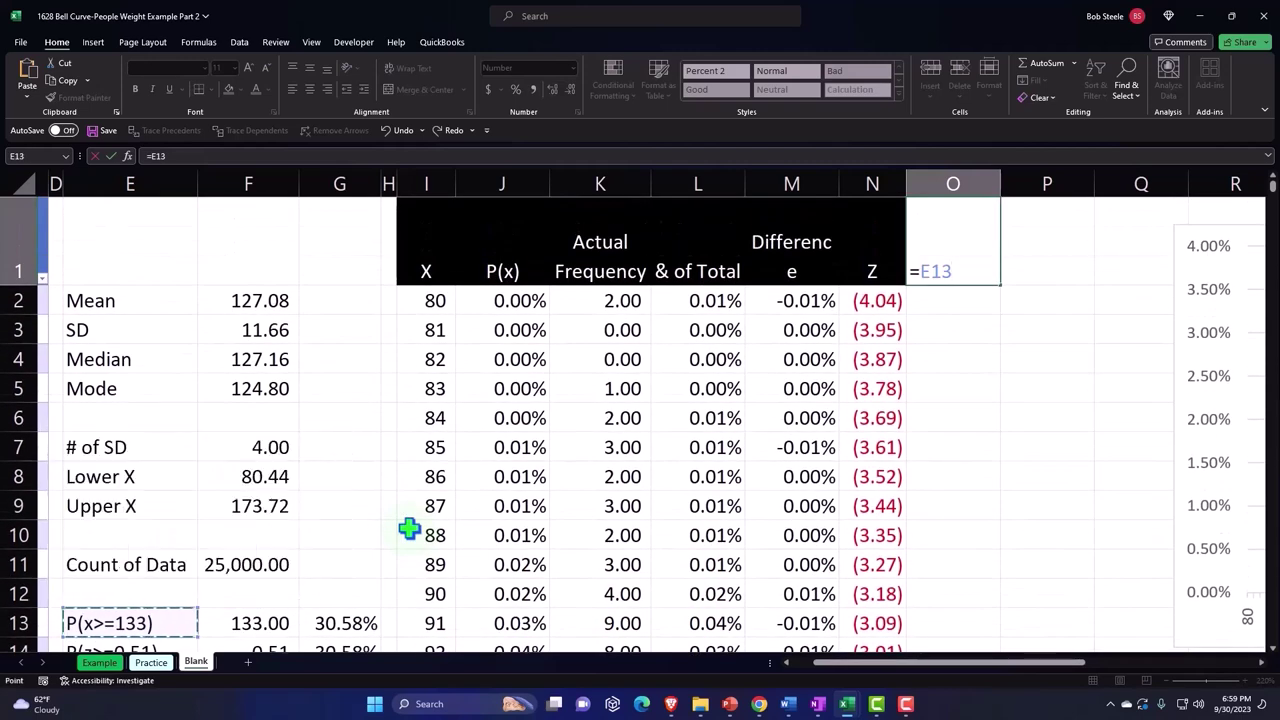
pyautogui.write('&')
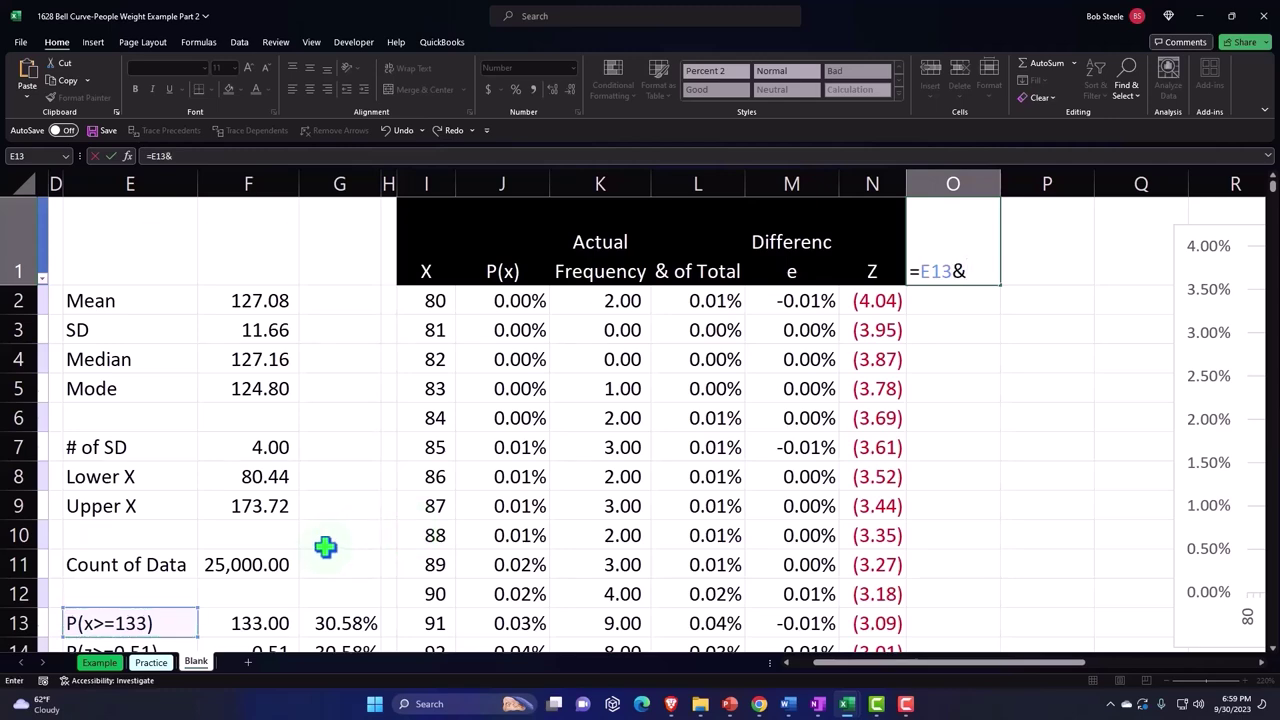
pyautogui.scroll(-1, 322, 550)
pyautogui.click(155, 570)
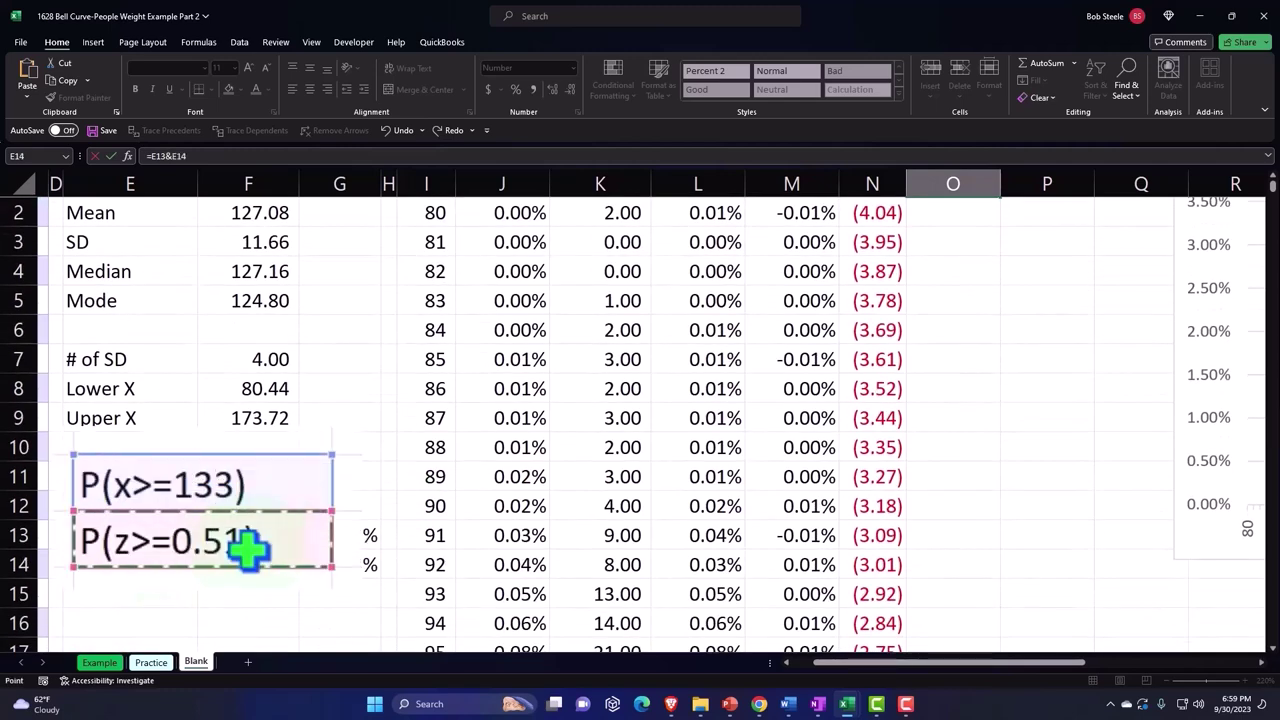
pyautogui.press('Return')
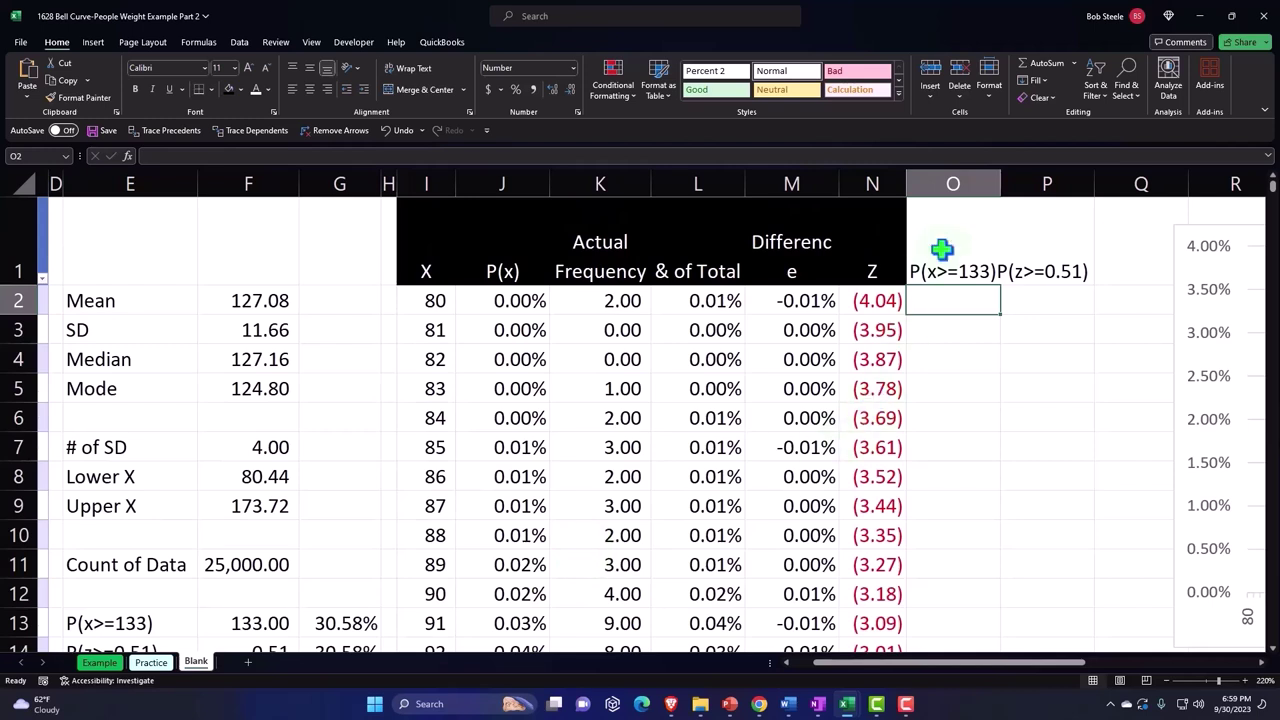
# Wrap, widen and centre the O1 header, with black fill and white text.
pyautogui.click(945, 262)
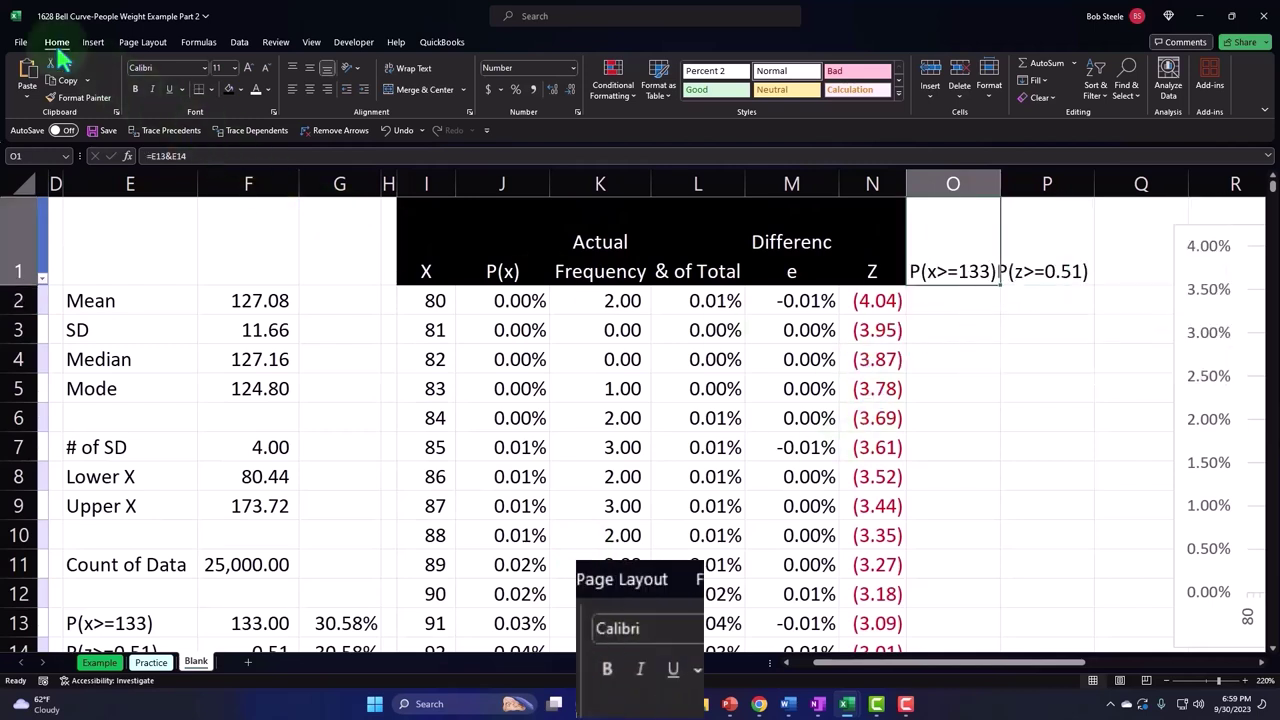
pyautogui.click(407, 72)
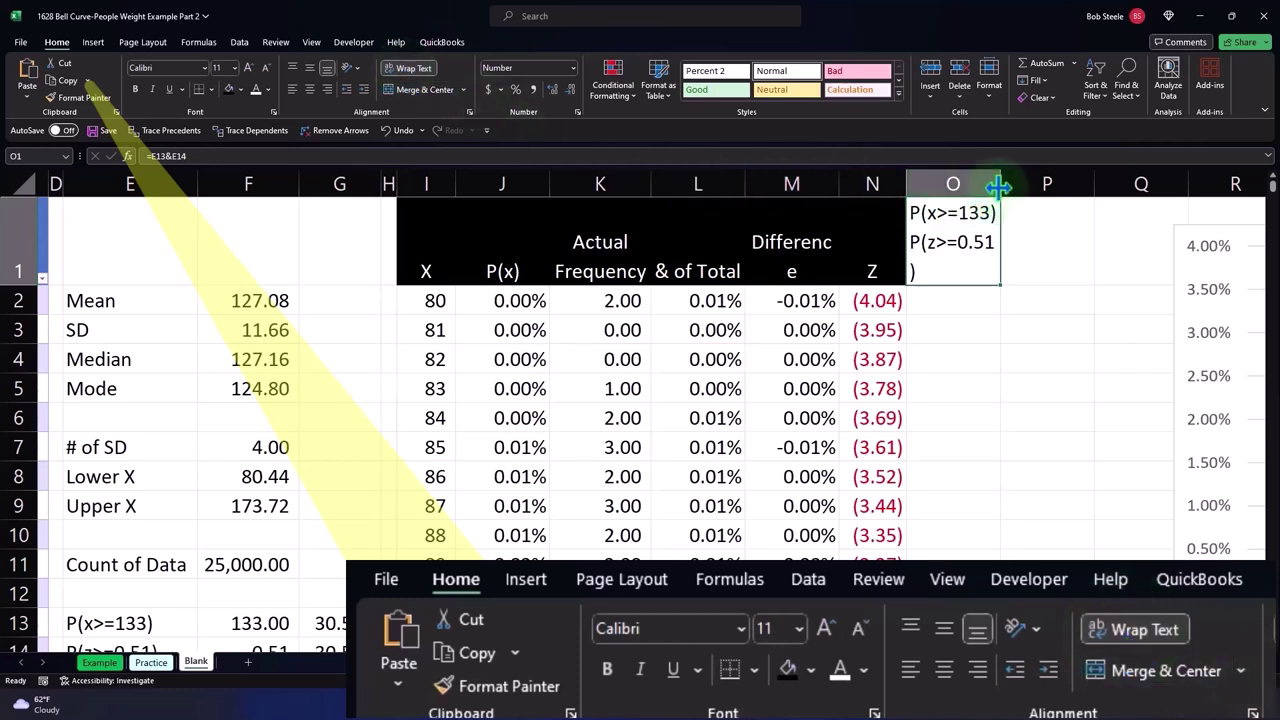
pyautogui.moveTo(1000, 187); pyautogui.dragTo(1004, 187)
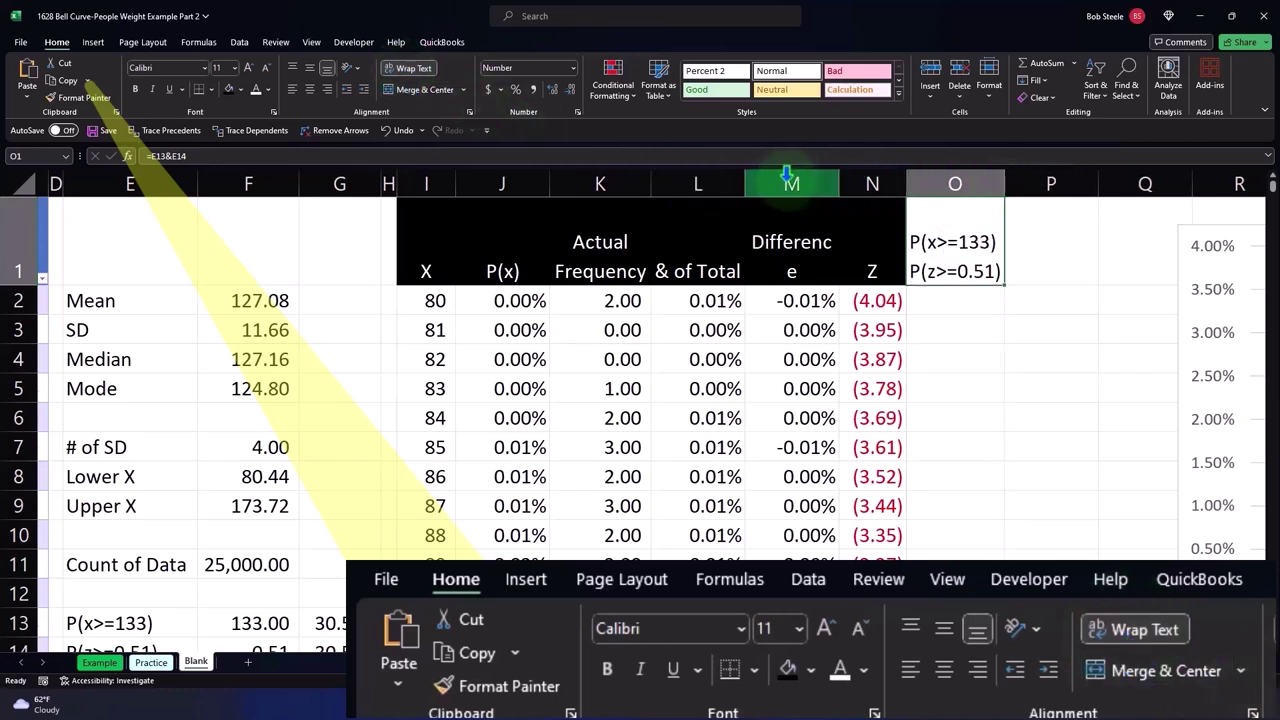
pyautogui.click(309, 89)
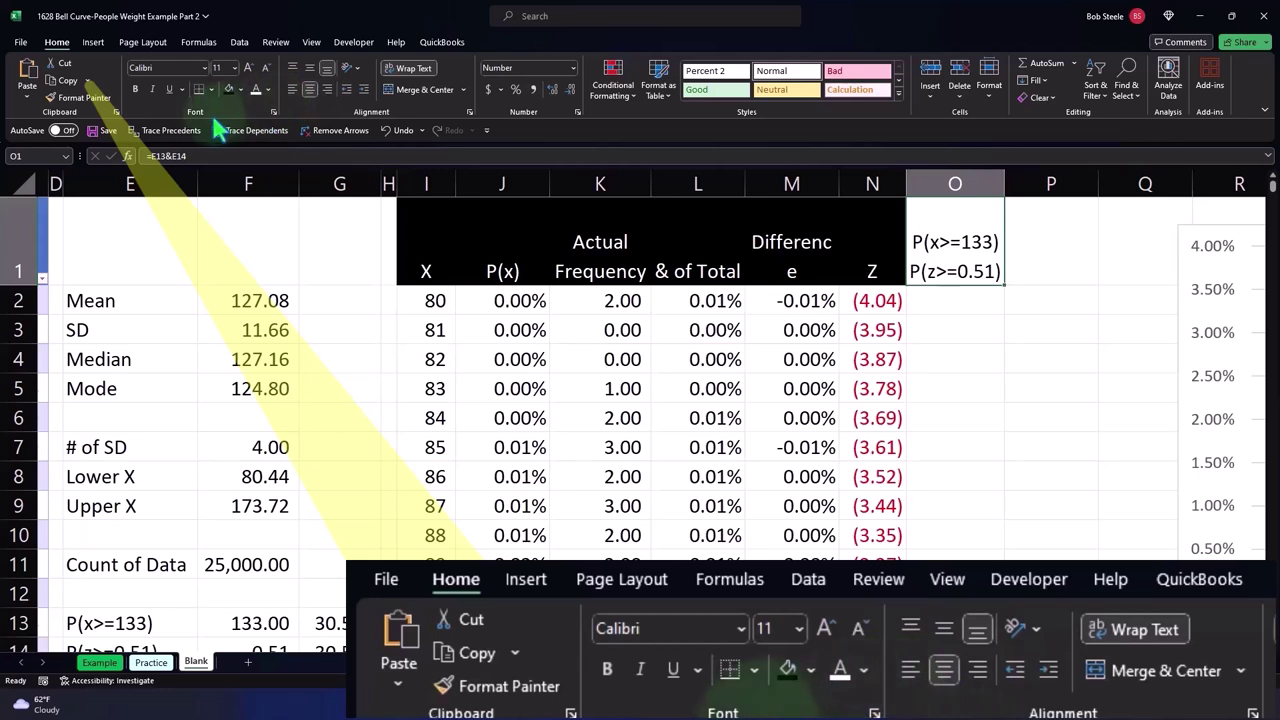
pyautogui.click(228, 89)
pyautogui.click(256, 89)
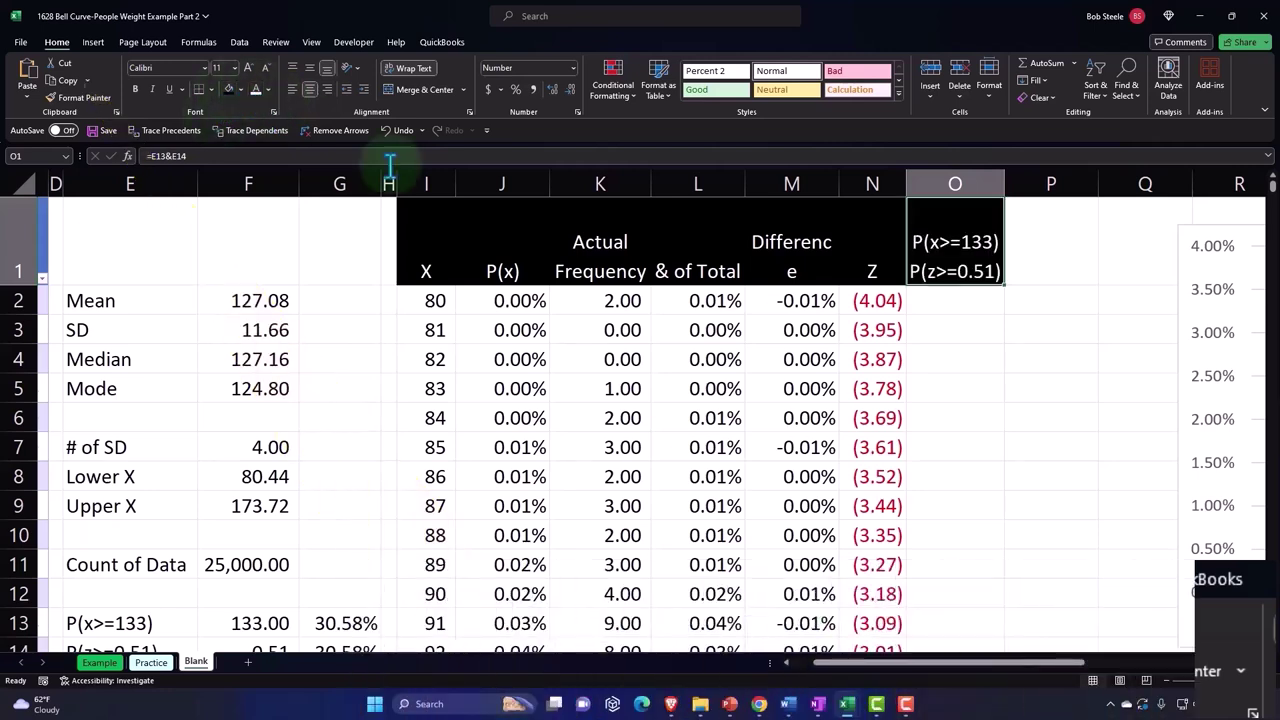
pyautogui.click(951, 365)
pyautogui.click(951, 299)
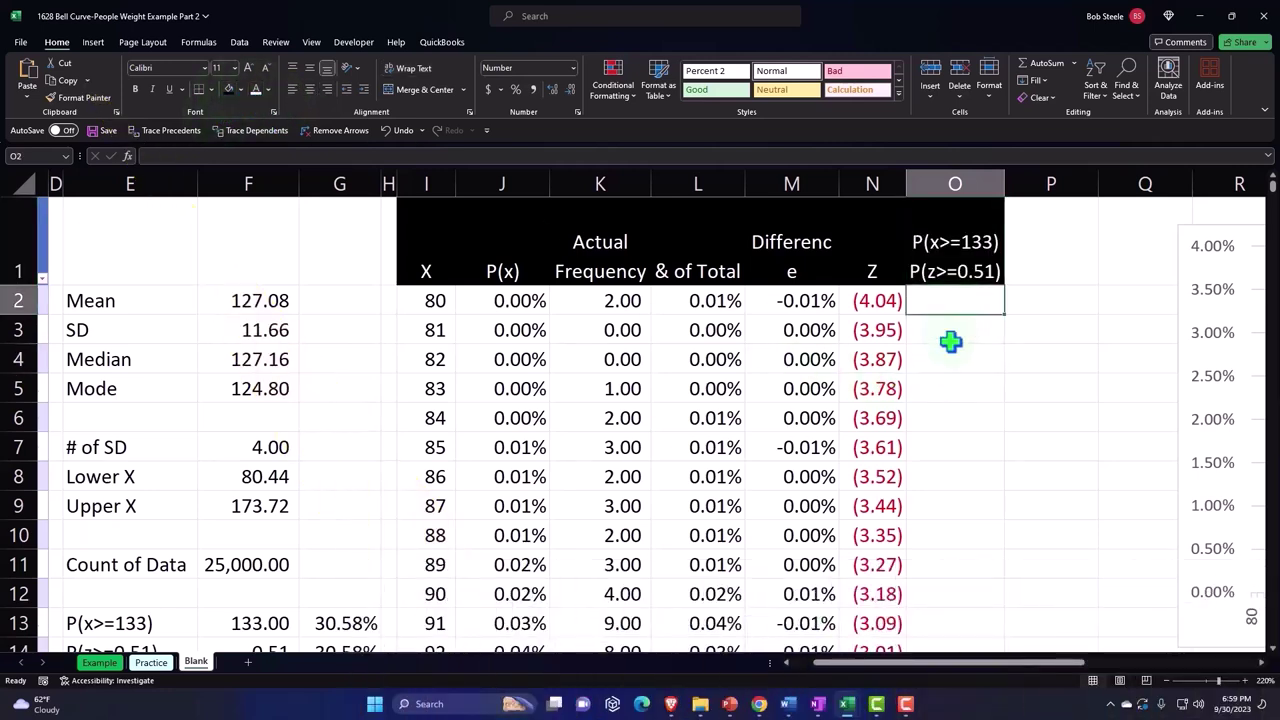
pyautogui.scroll(-1, 951, 342)
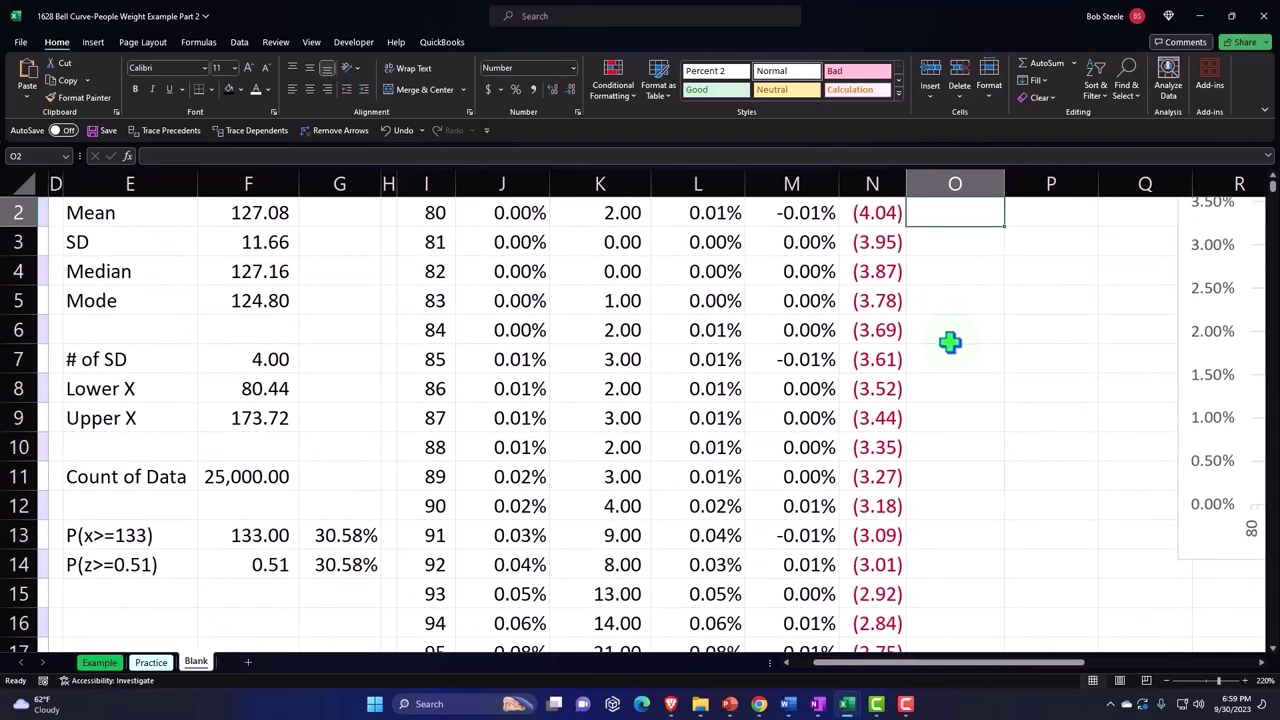
pyautogui.scroll(-5, 840, 470)
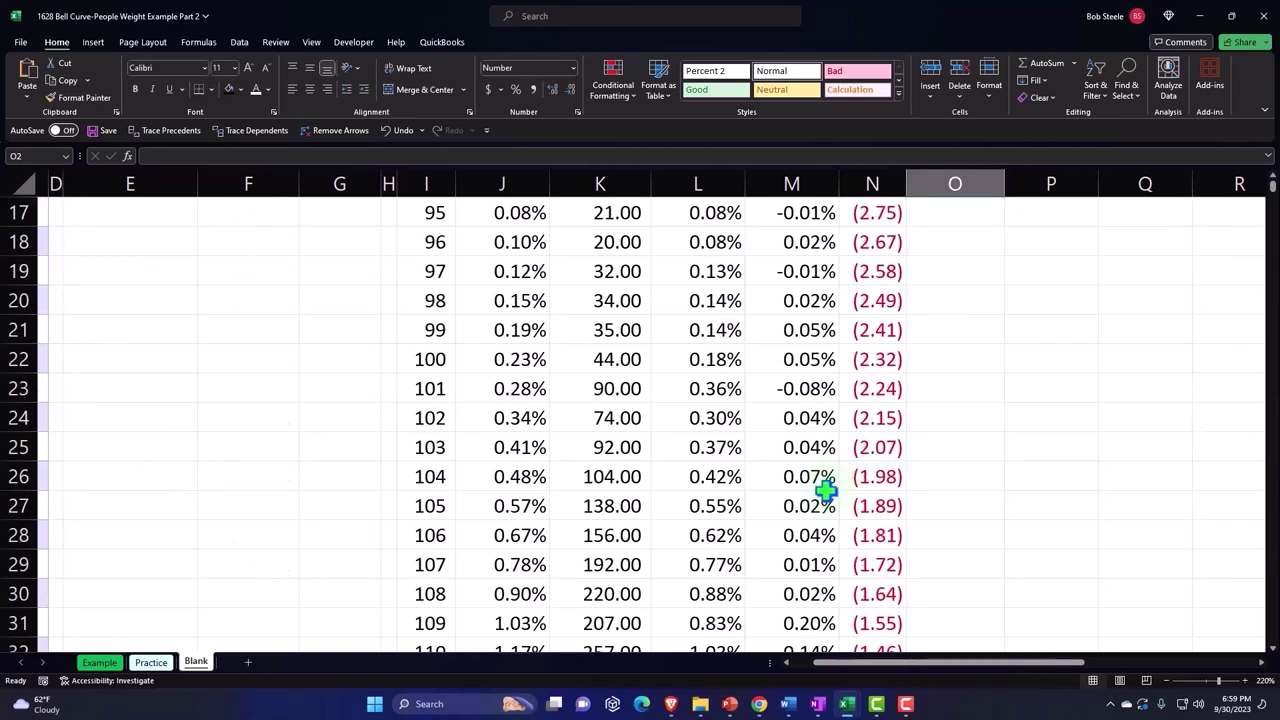
pyautogui.scroll(-4, 750, 510)
pyautogui.scroll(-4, 600, 565)
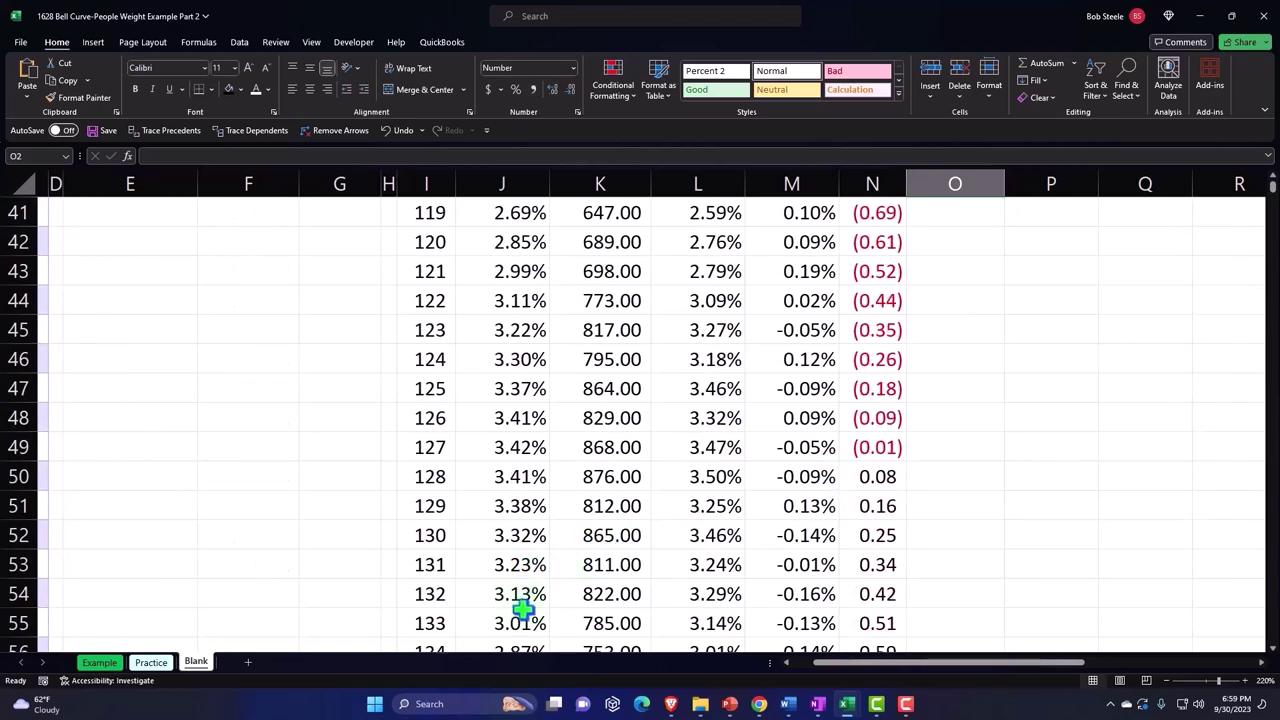
pyautogui.scroll(5, 508, 570)
pyautogui.scroll(8, 508, 570)
pyautogui.scroll(1, 970, 403)
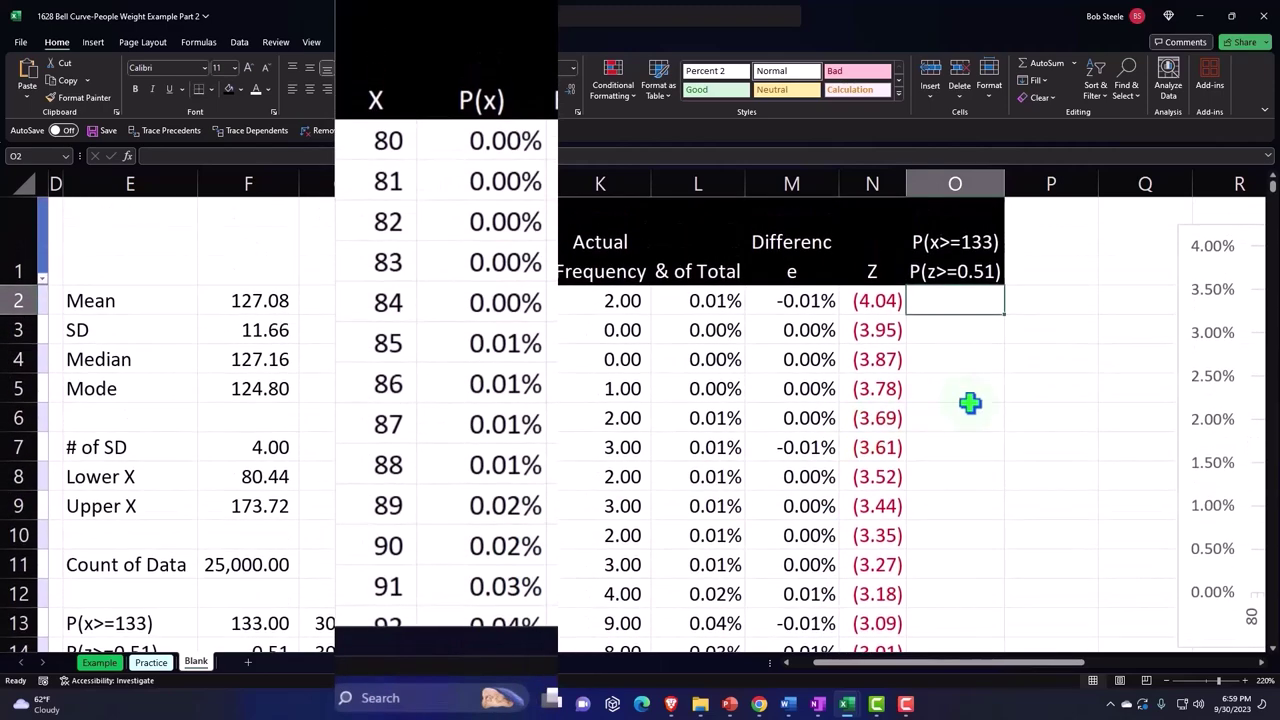
# Enter =IF(I2>=$F$13,J2,"") in O2, blank when X is below 133.
pyautogui.write('=')
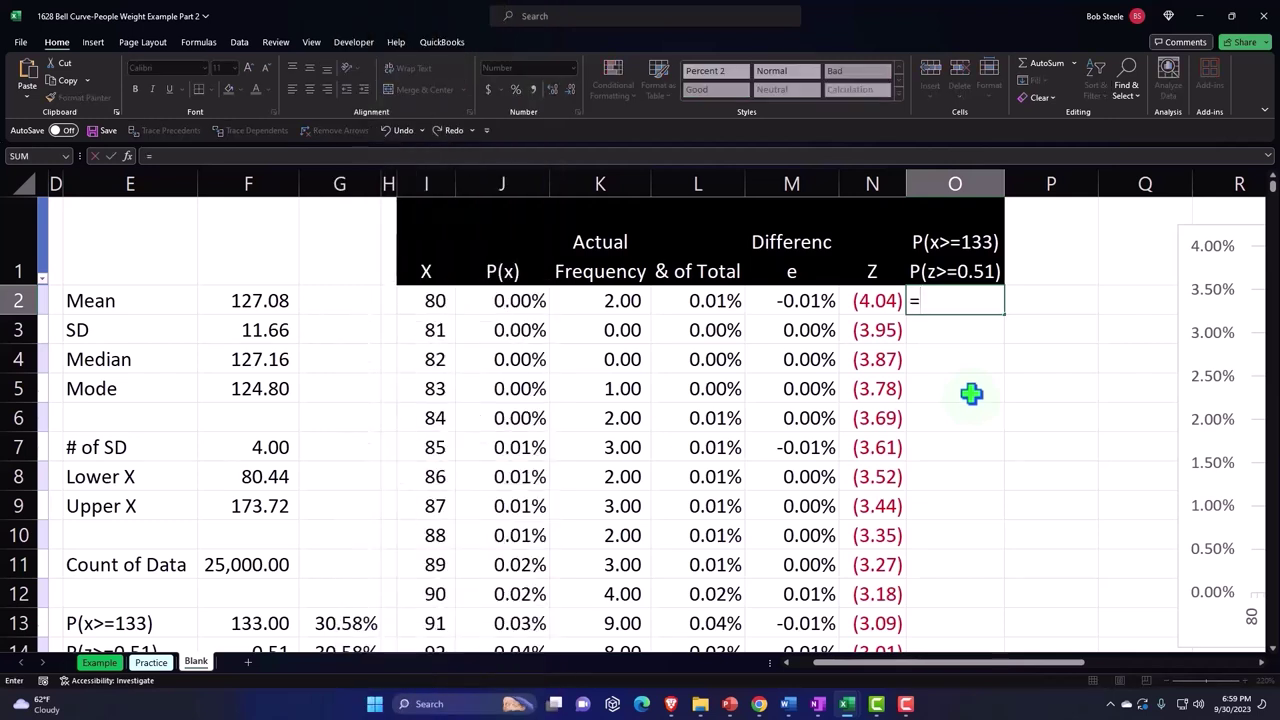
pyautogui.write('if')
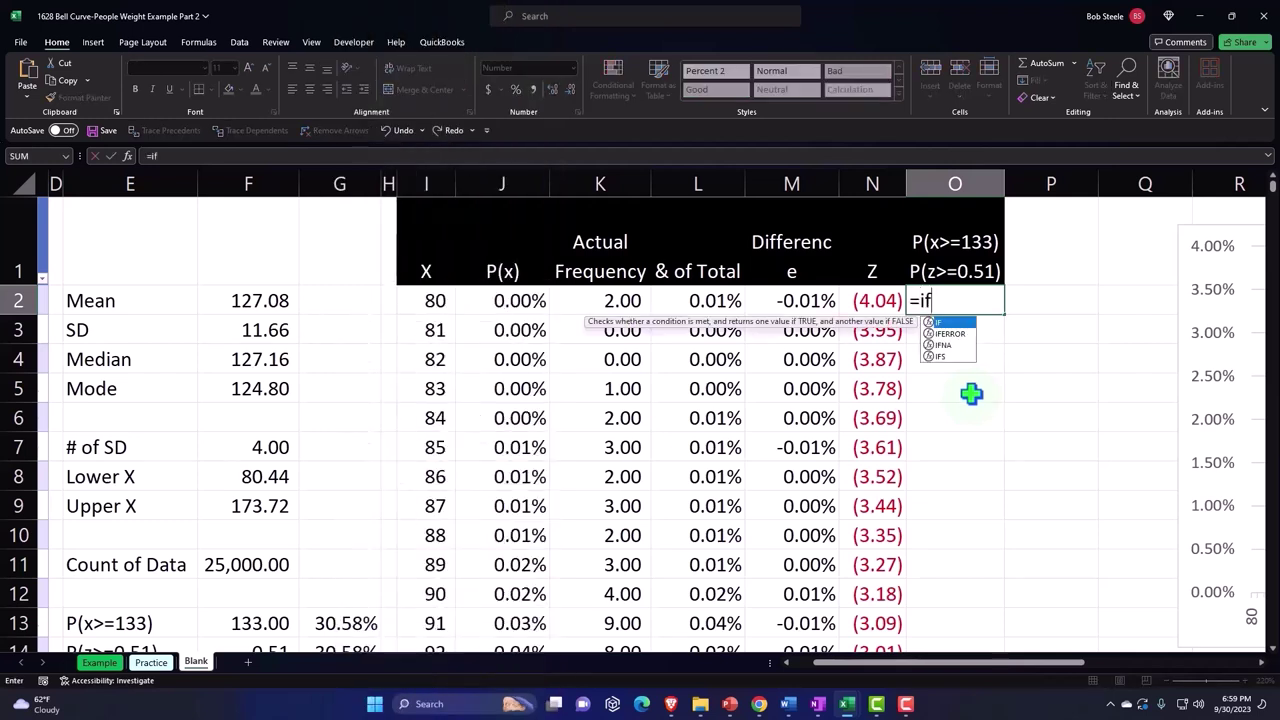
pyautogui.write('(')
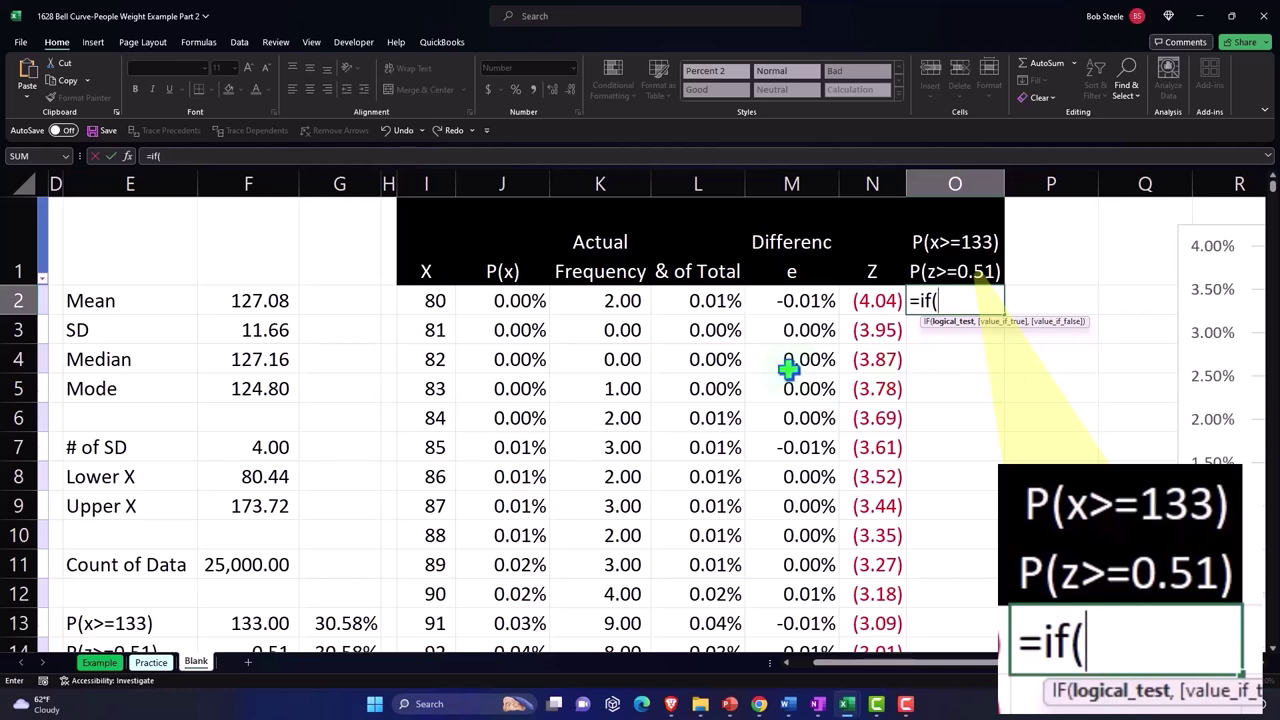
pyautogui.click(443, 308)
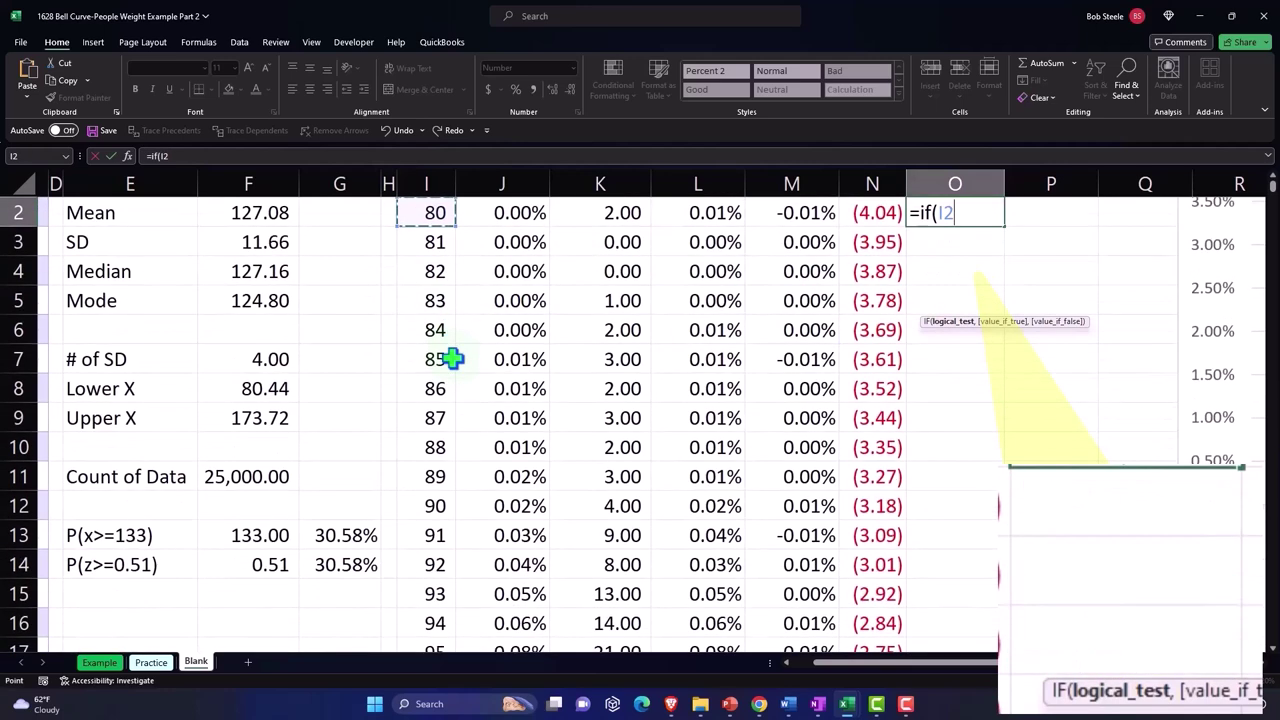
pyautogui.write('>=')
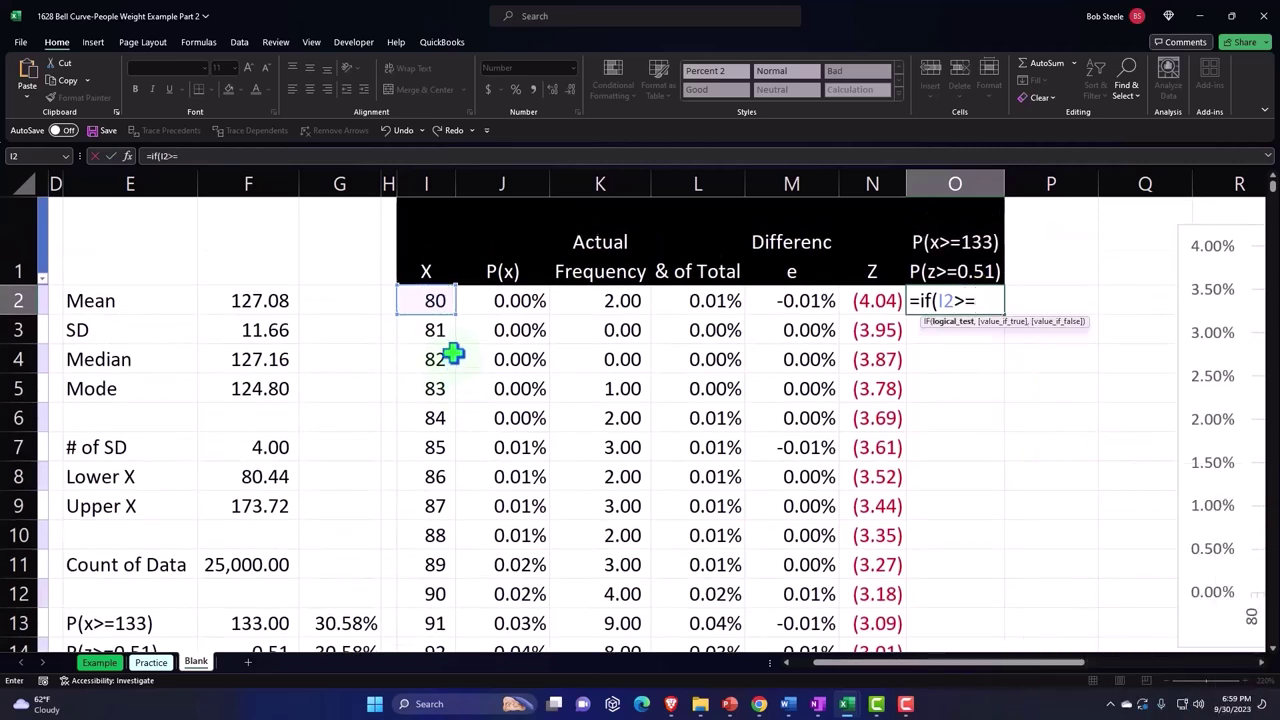
pyautogui.click(272, 621)
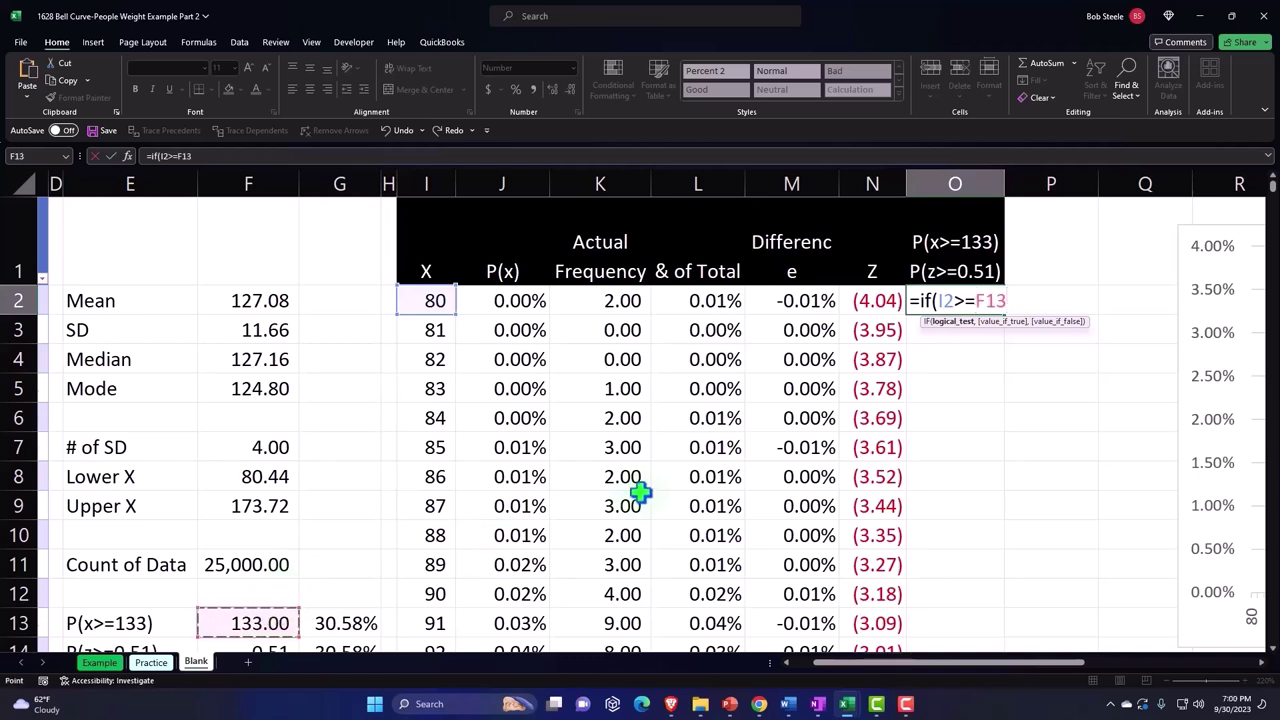
pyautogui.press('F4')
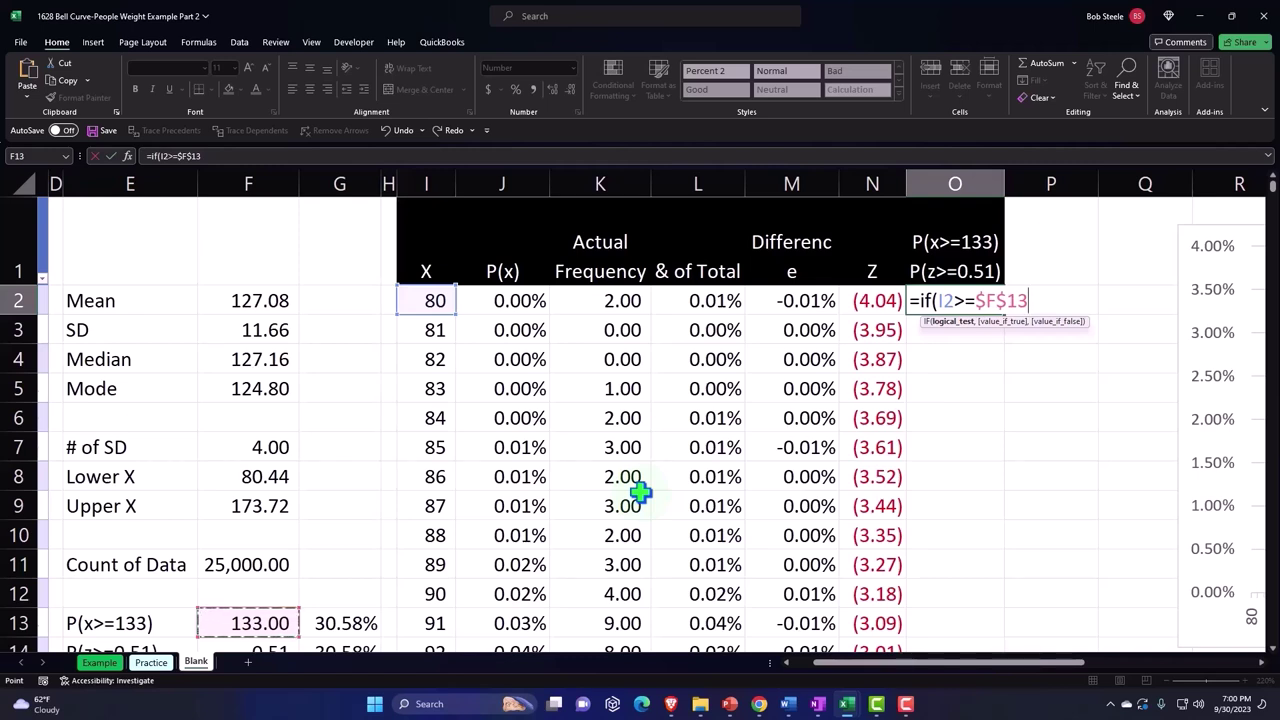
pyautogui.write(',')
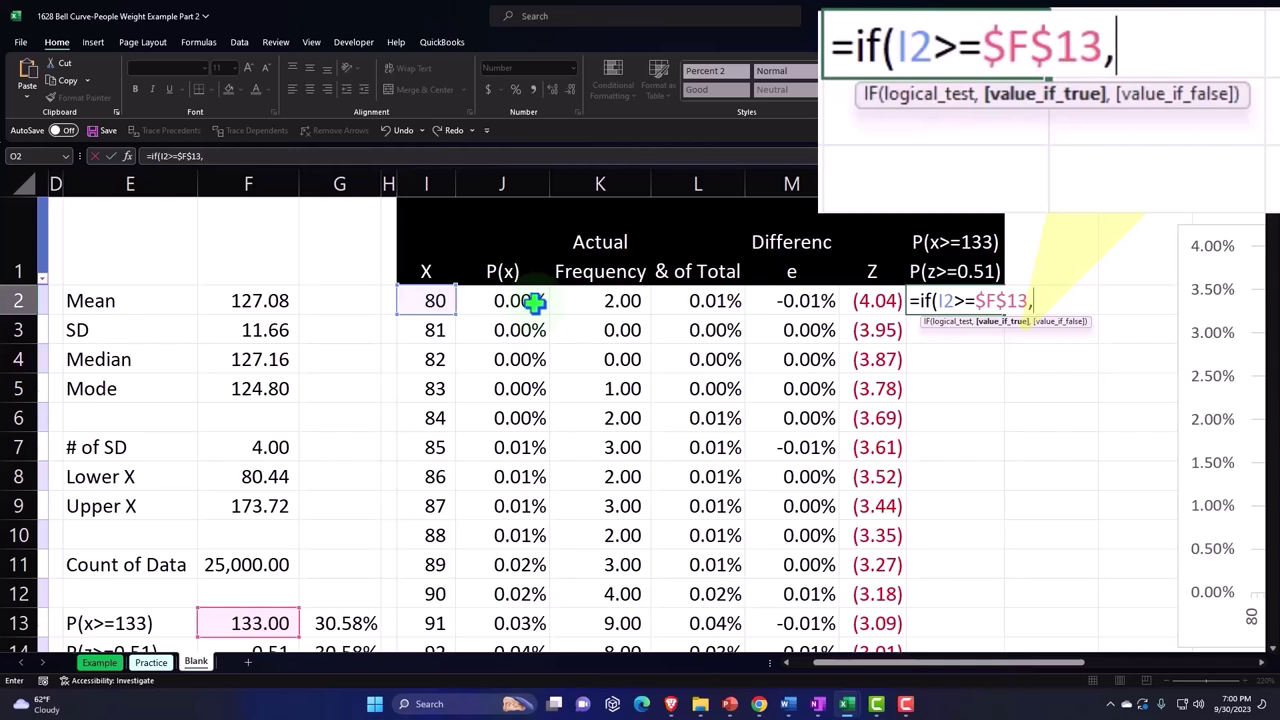
pyautogui.click(533, 301)
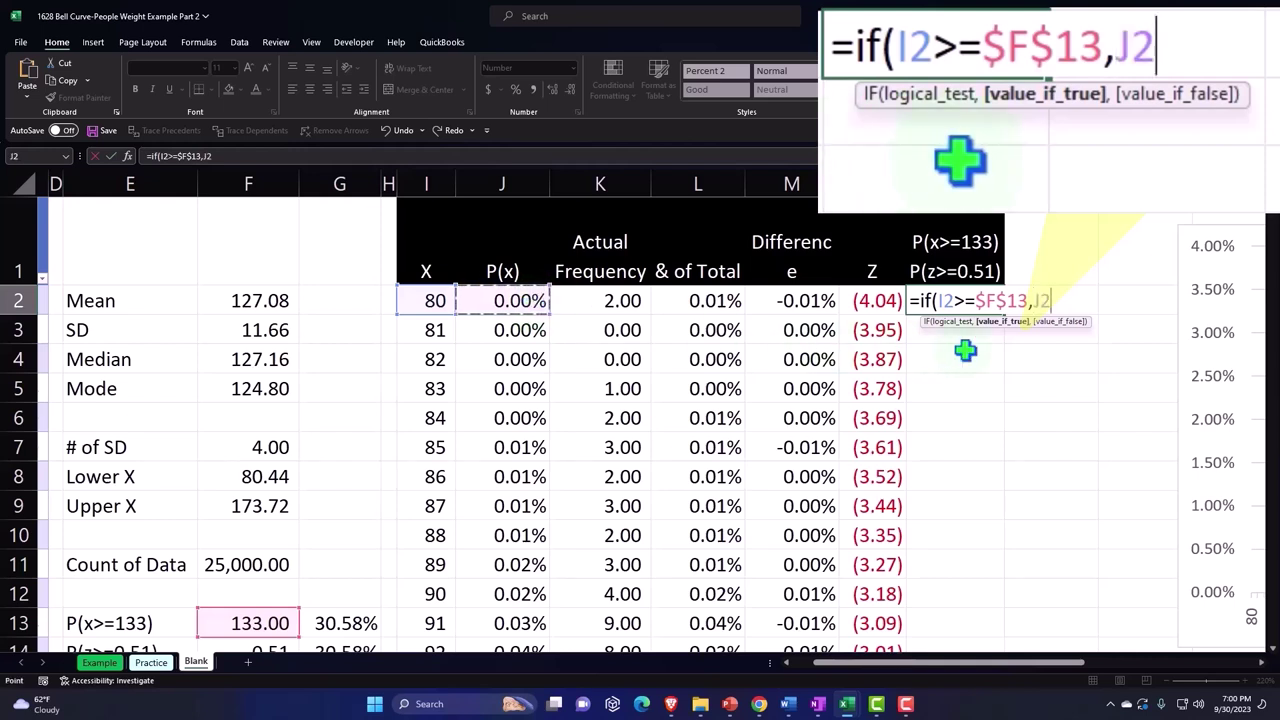
pyautogui.write(',')
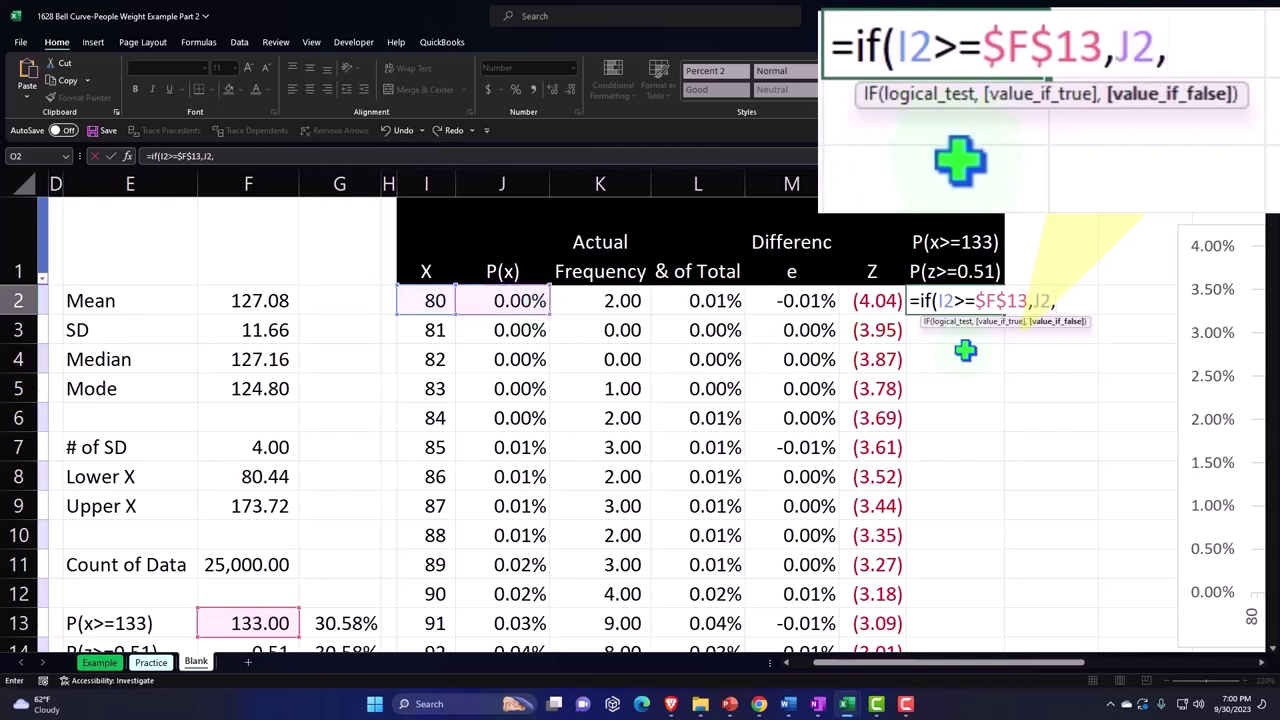
pyautogui.write('"")')
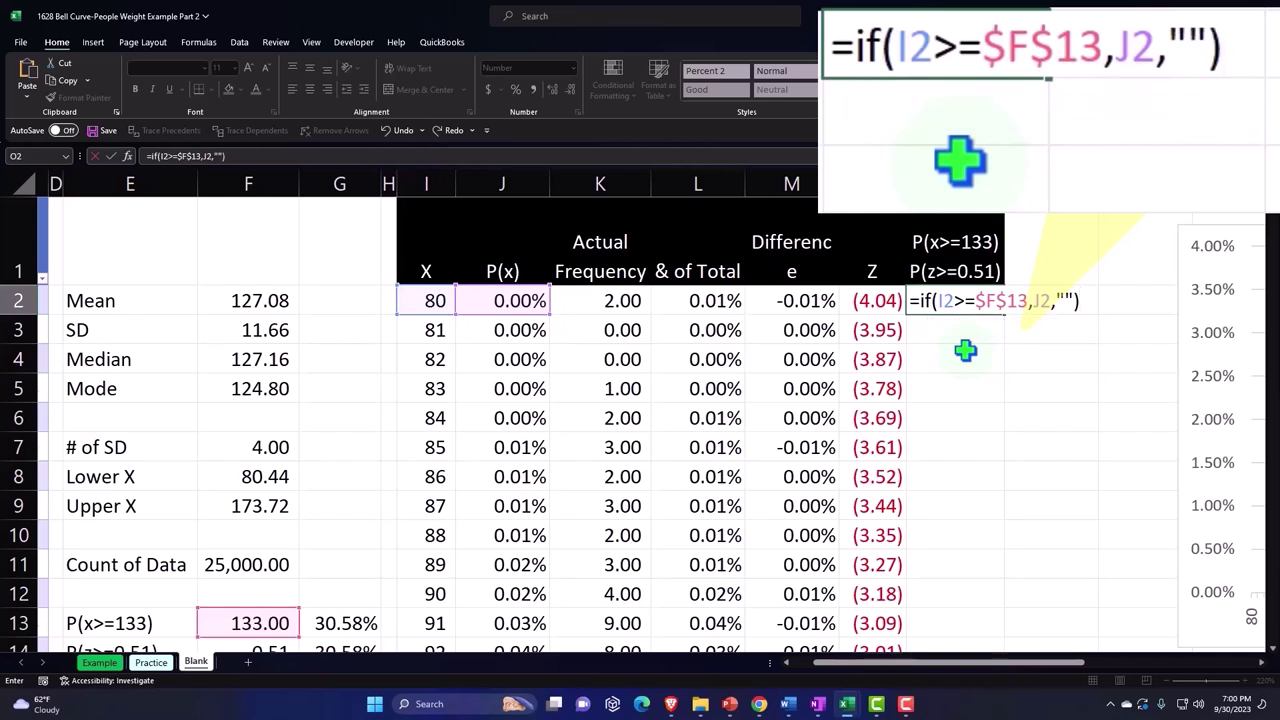
pyautogui.press('Return')
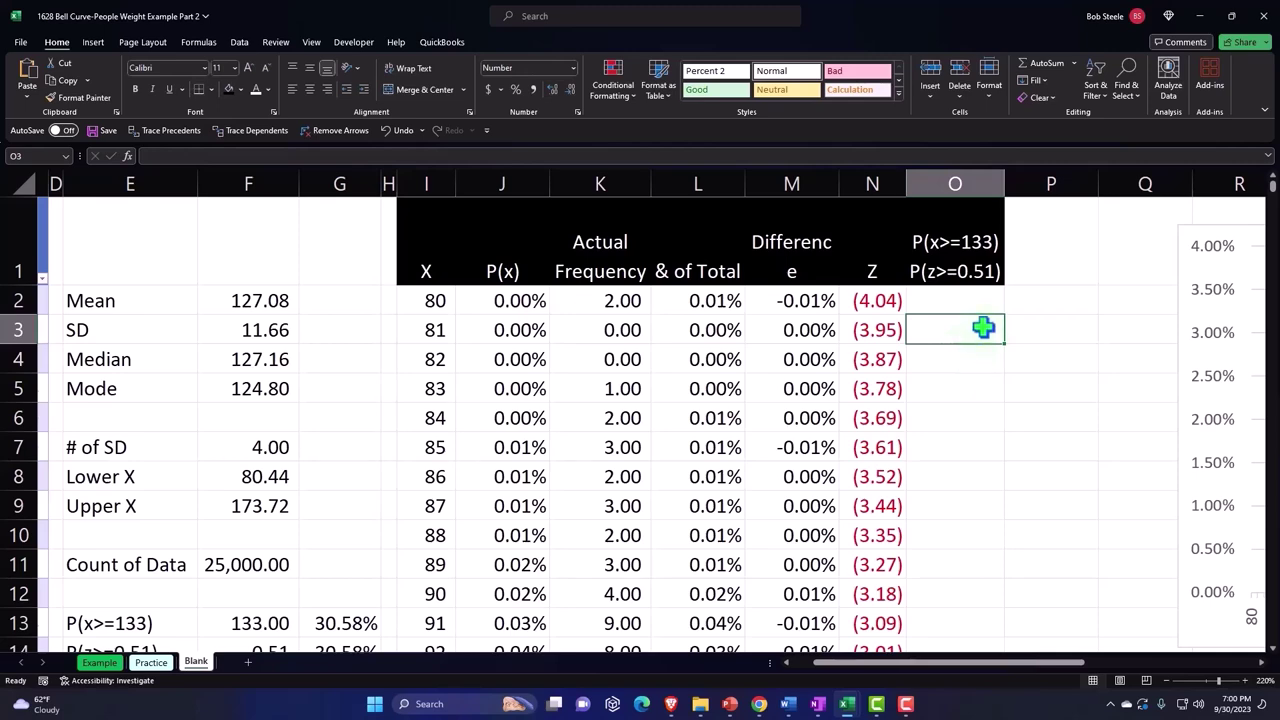
pyautogui.click(984, 300)
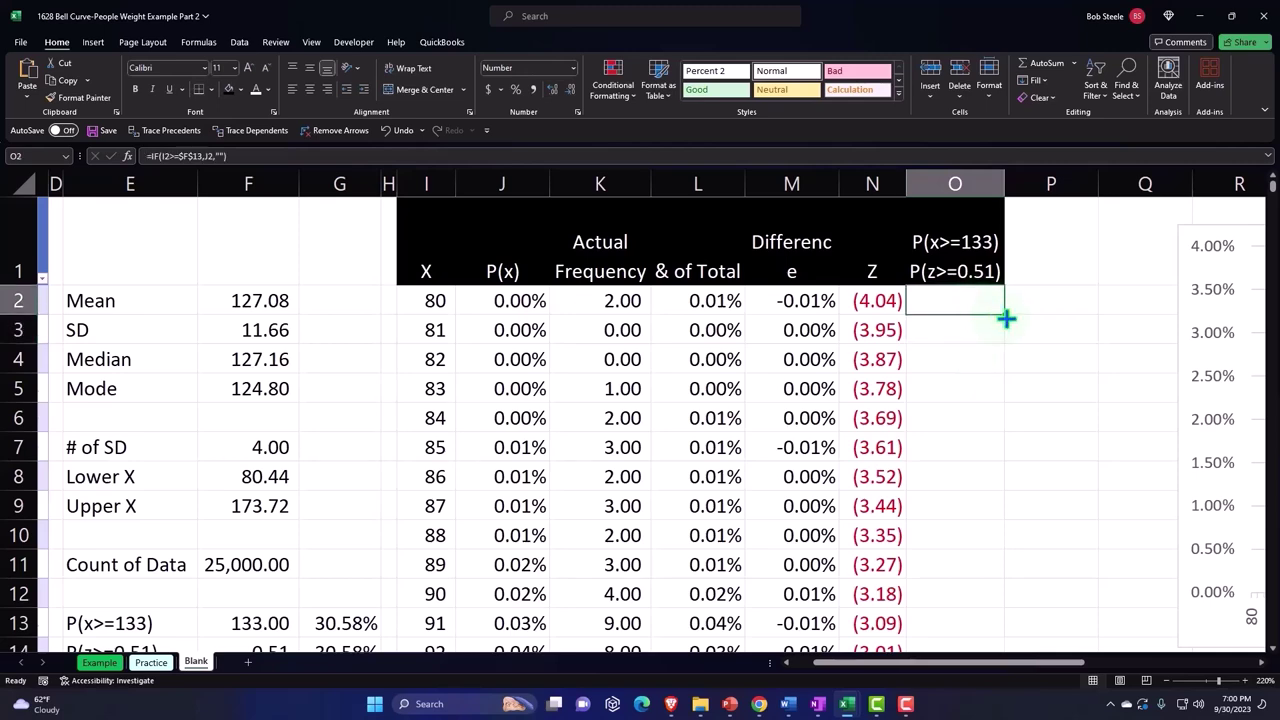
# Fill the O2 IF formula down column O to the last X row.
pyautogui.doubleClick(1003, 316)
pyautogui.scroll(-2, 1037, 195)
pyautogui.scroll(-4, 1037, 195)
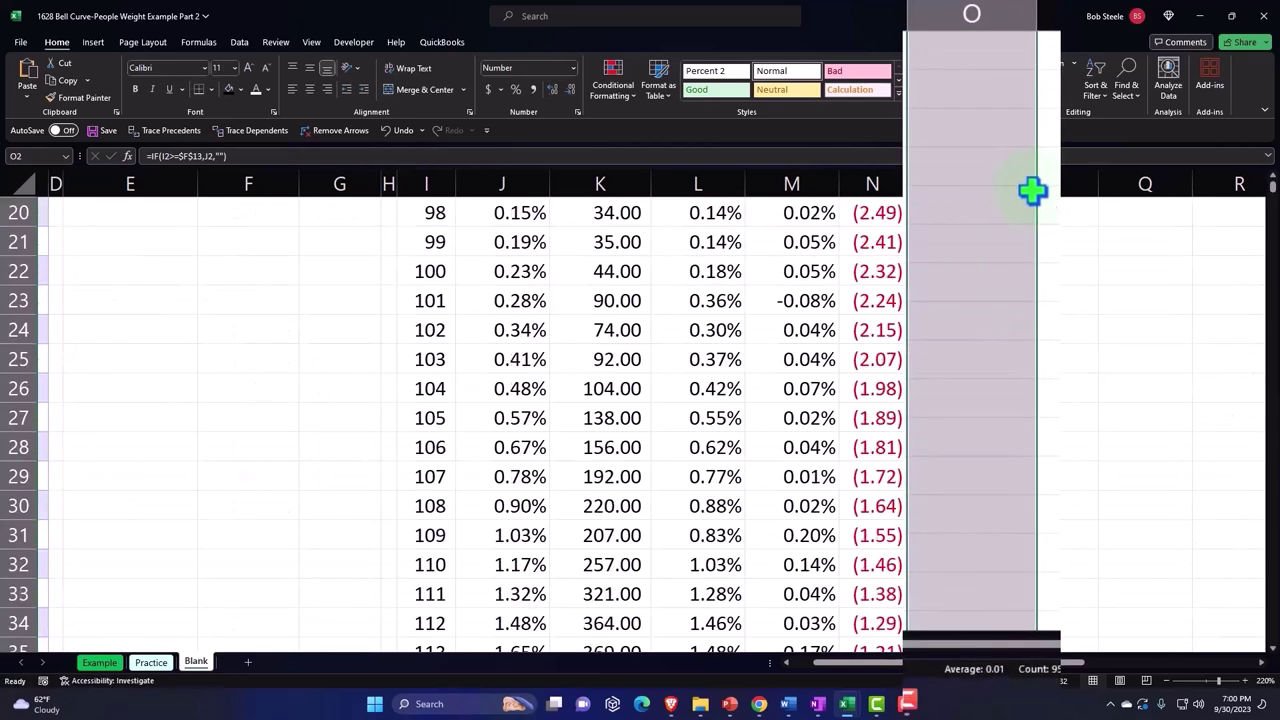
pyautogui.scroll(-6, 1035, 195)
pyautogui.scroll(-6, 1035, 195)
pyautogui.scroll(-3, 1032, 196)
pyautogui.scroll(-2, 1032, 196)
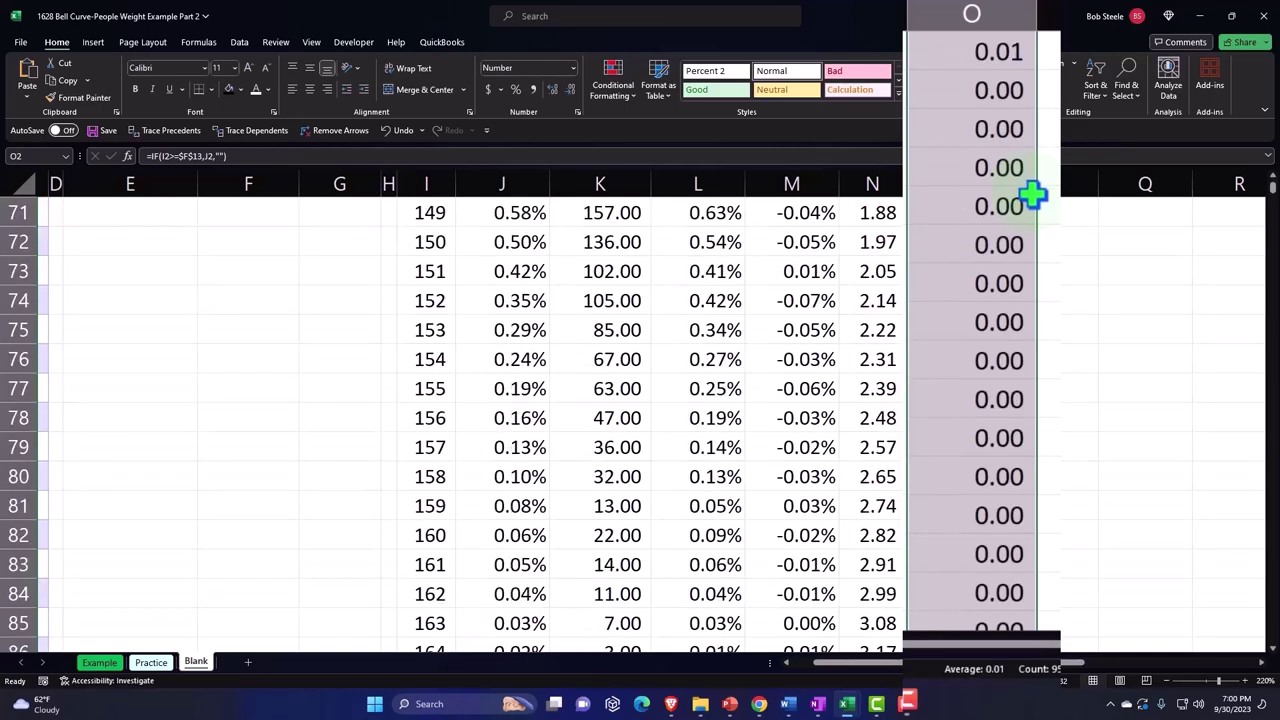
pyautogui.scroll(-6, 1032, 196)
pyautogui.scroll(-1, 1032, 196)
pyautogui.scroll(1, 968, 349)
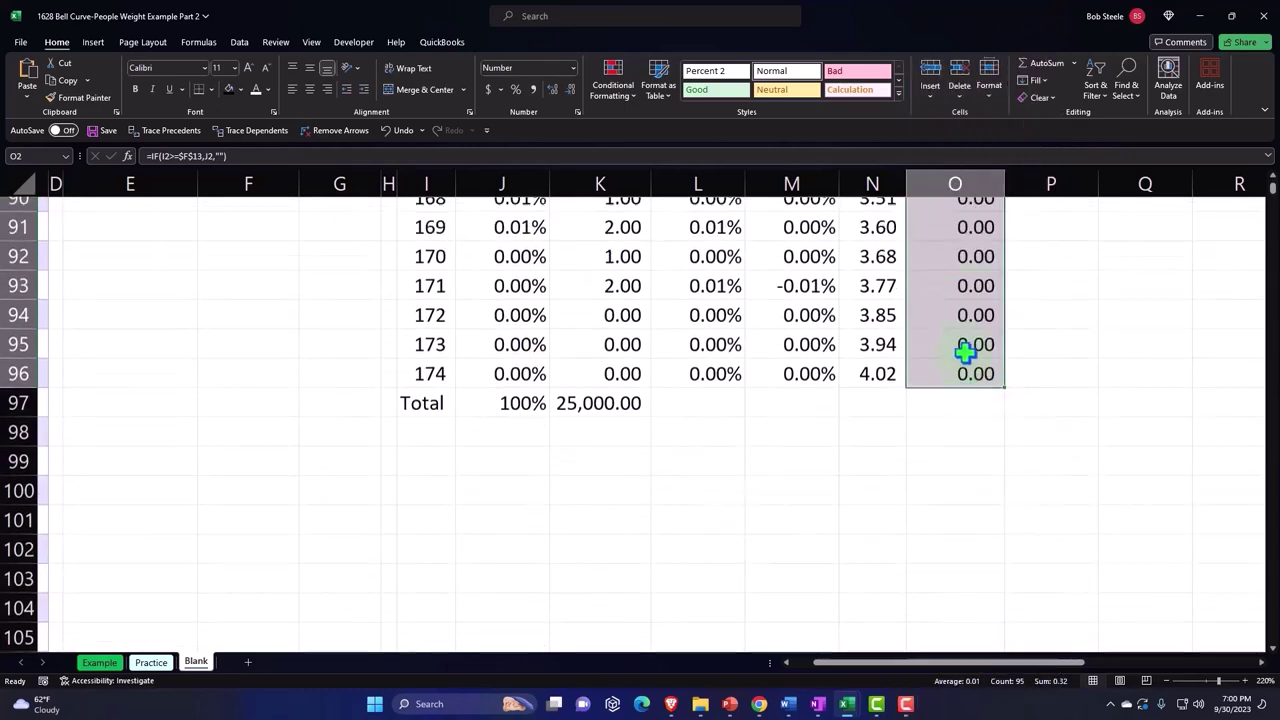
pyautogui.scroll(2, 971, 360)
pyautogui.scroll(9, 974, 360)
pyautogui.scroll(9, 975, 360)
pyautogui.scroll(10, 975, 360)
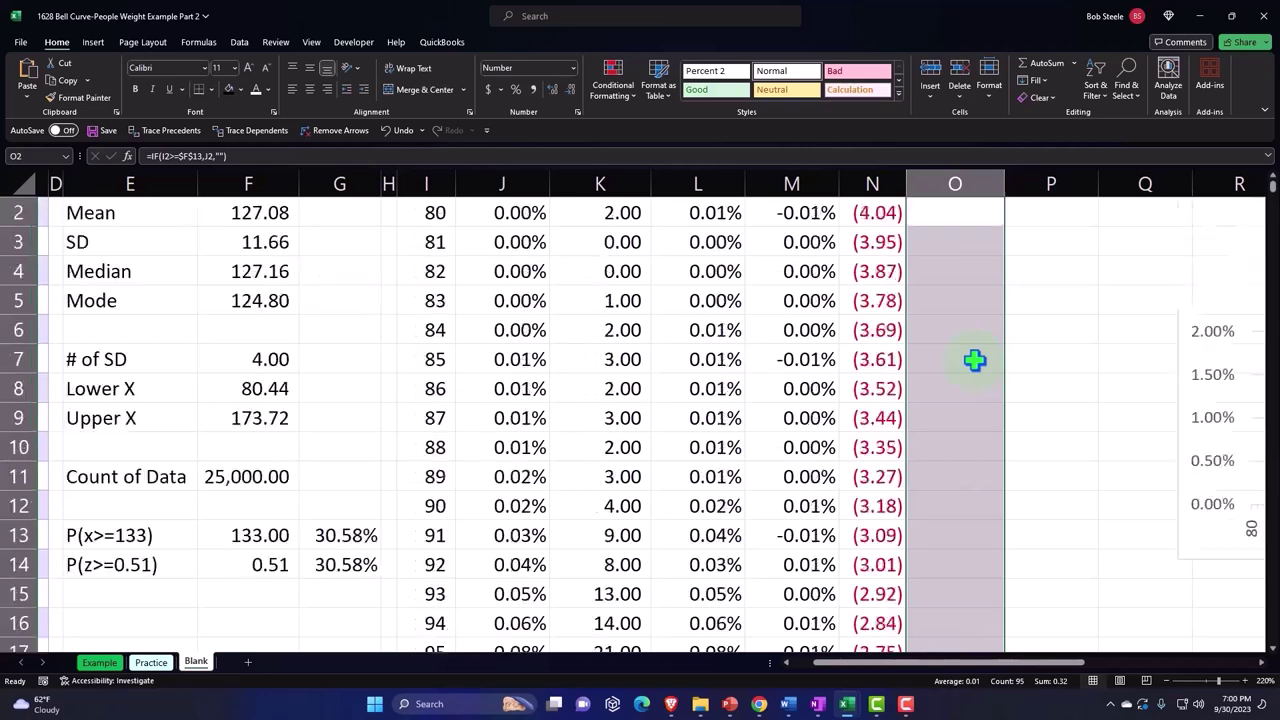
pyautogui.scroll(1, 971, 357)
# Format column O as percentages and check the copied formula in O8.
pyautogui.click(955, 184)
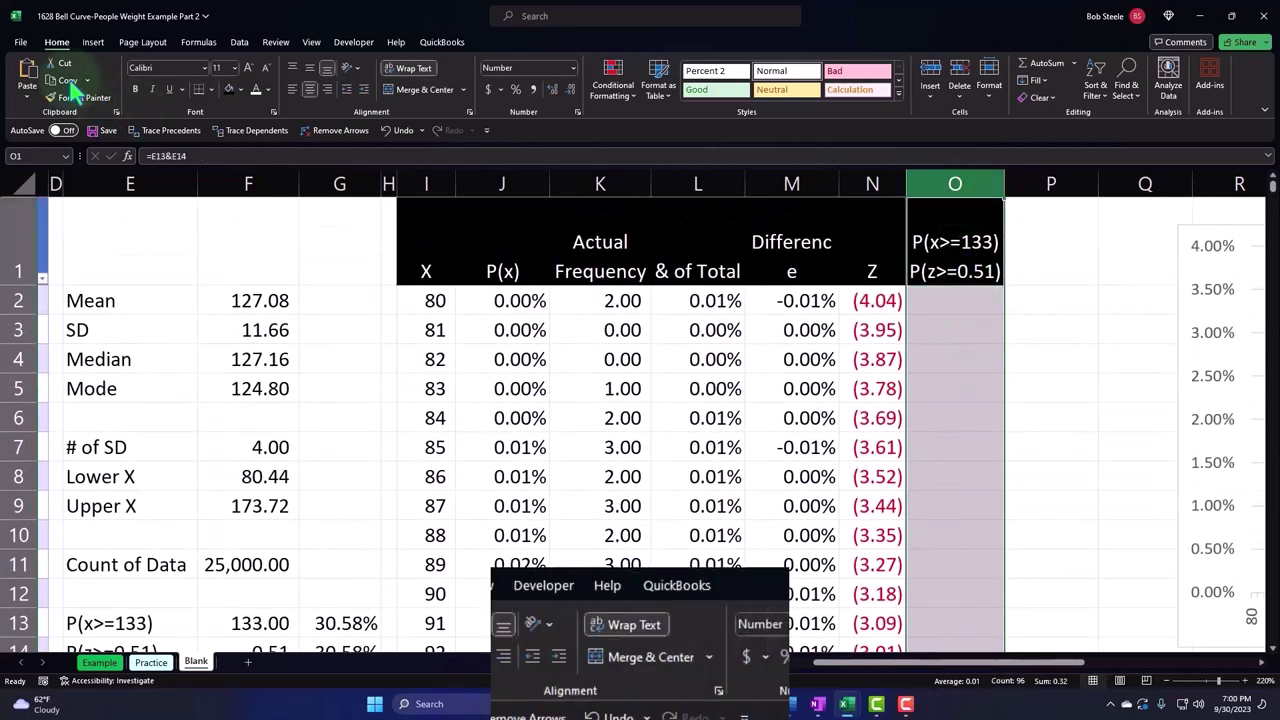
pyautogui.click(515, 89)
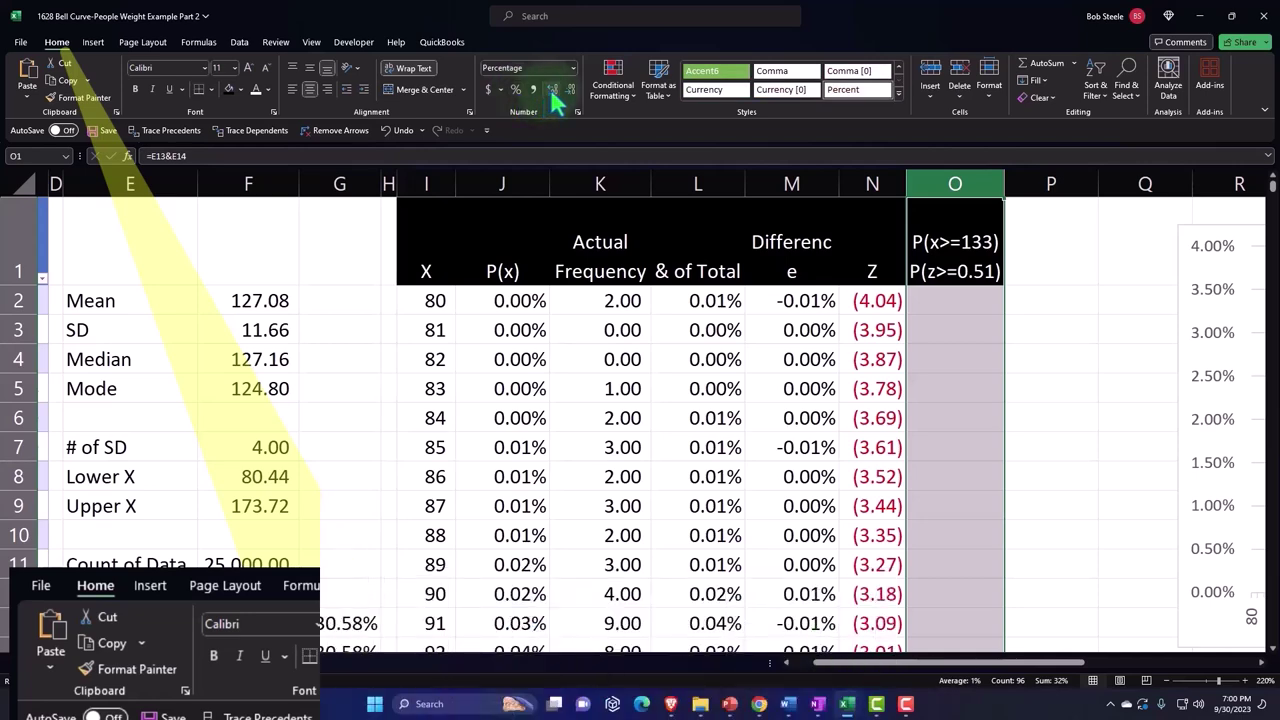
pyautogui.scroll(-9, 983, 389)
pyautogui.scroll(-4, 993, 405)
pyautogui.scroll(-2, 993, 405)
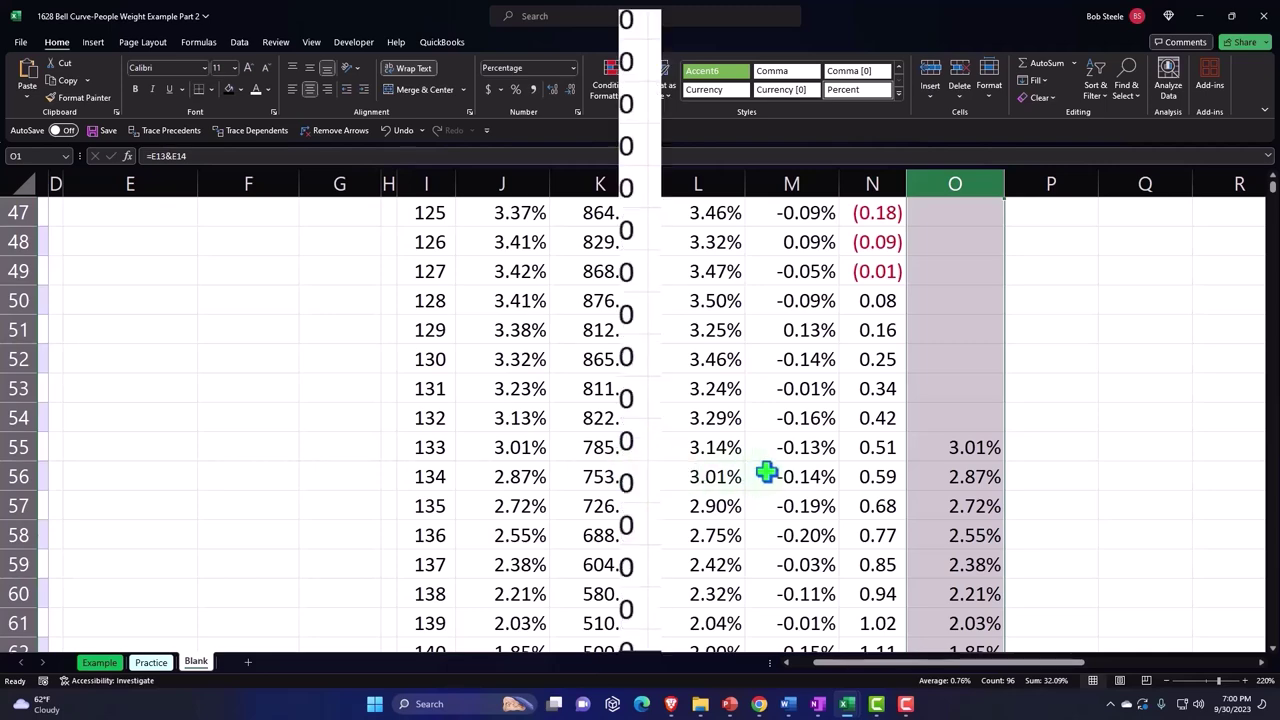
pyautogui.scroll(10, 858, 395)
pyautogui.scroll(5, 858, 395)
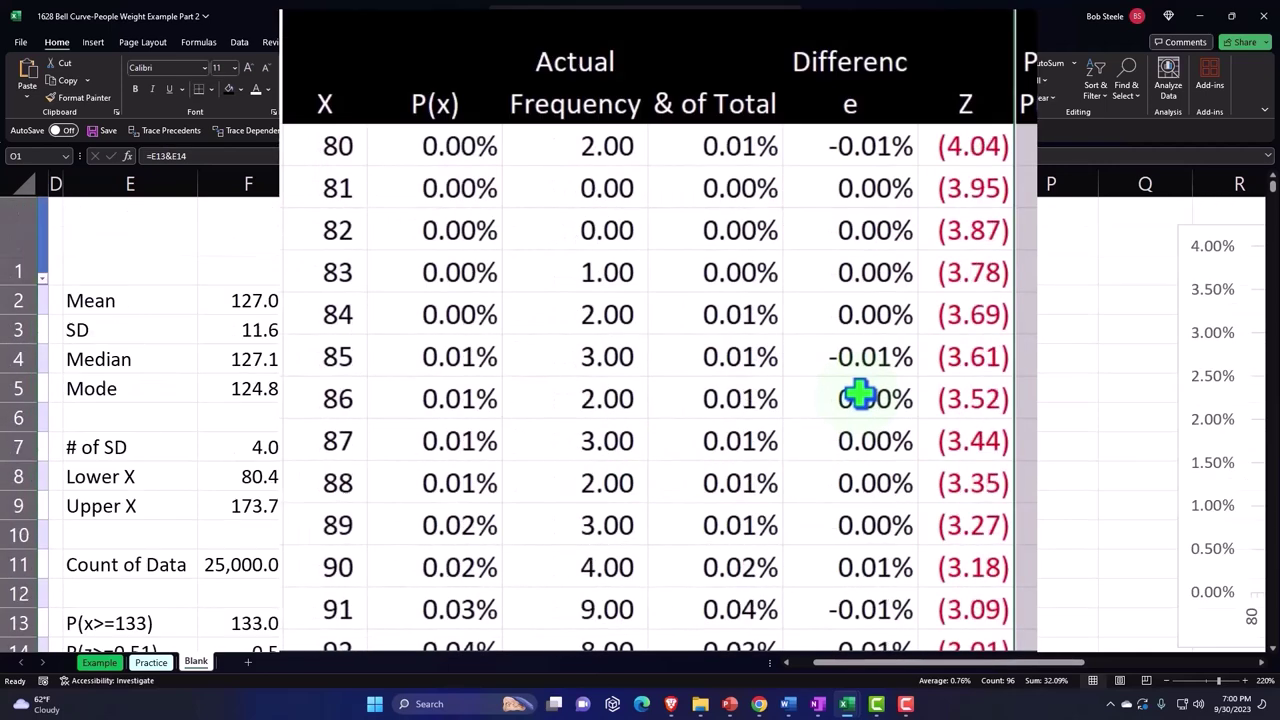
pyautogui.click(858, 395)
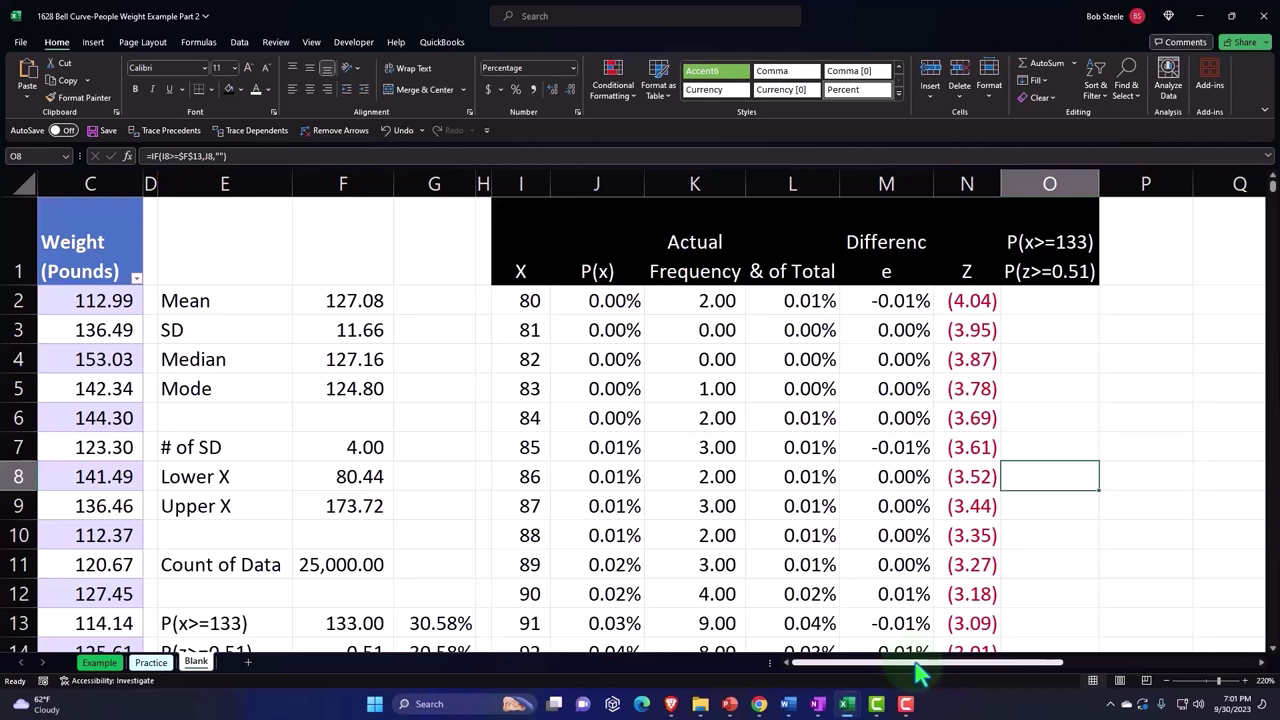
pyautogui.scroll(-1, 557, 504)
pyautogui.scroll(-2, 557, 504)
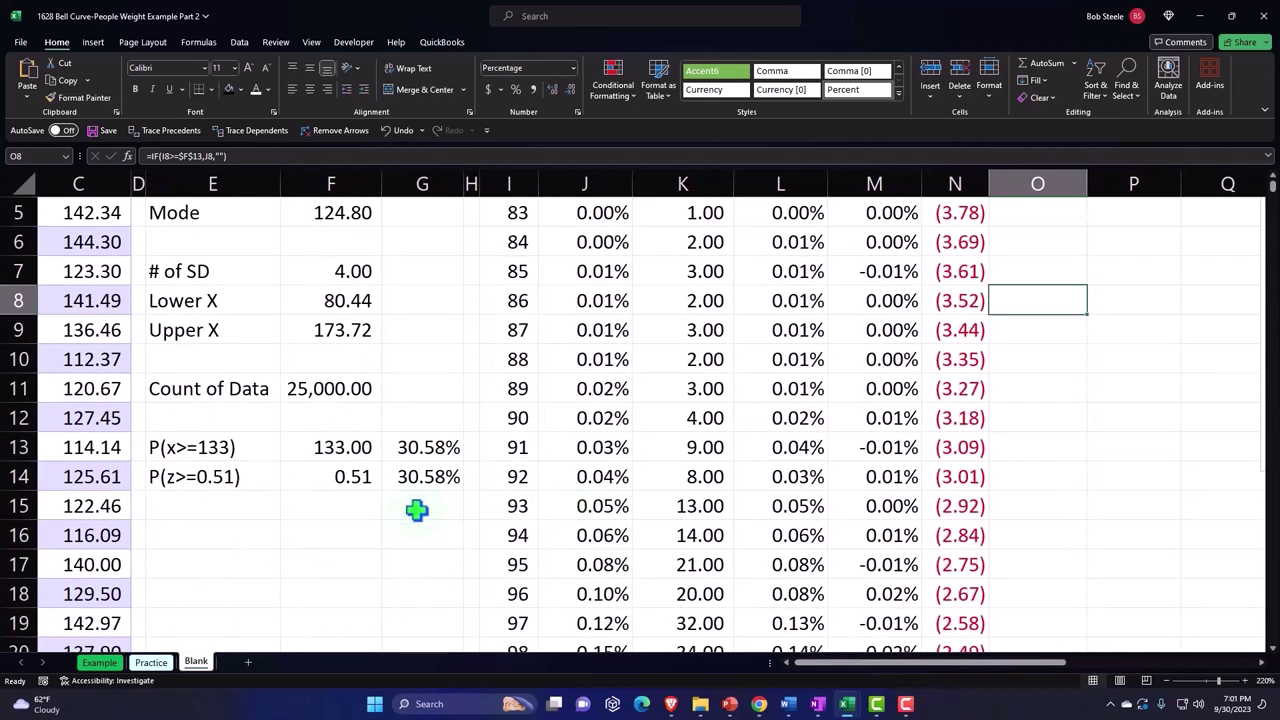
pyautogui.click(229, 535)
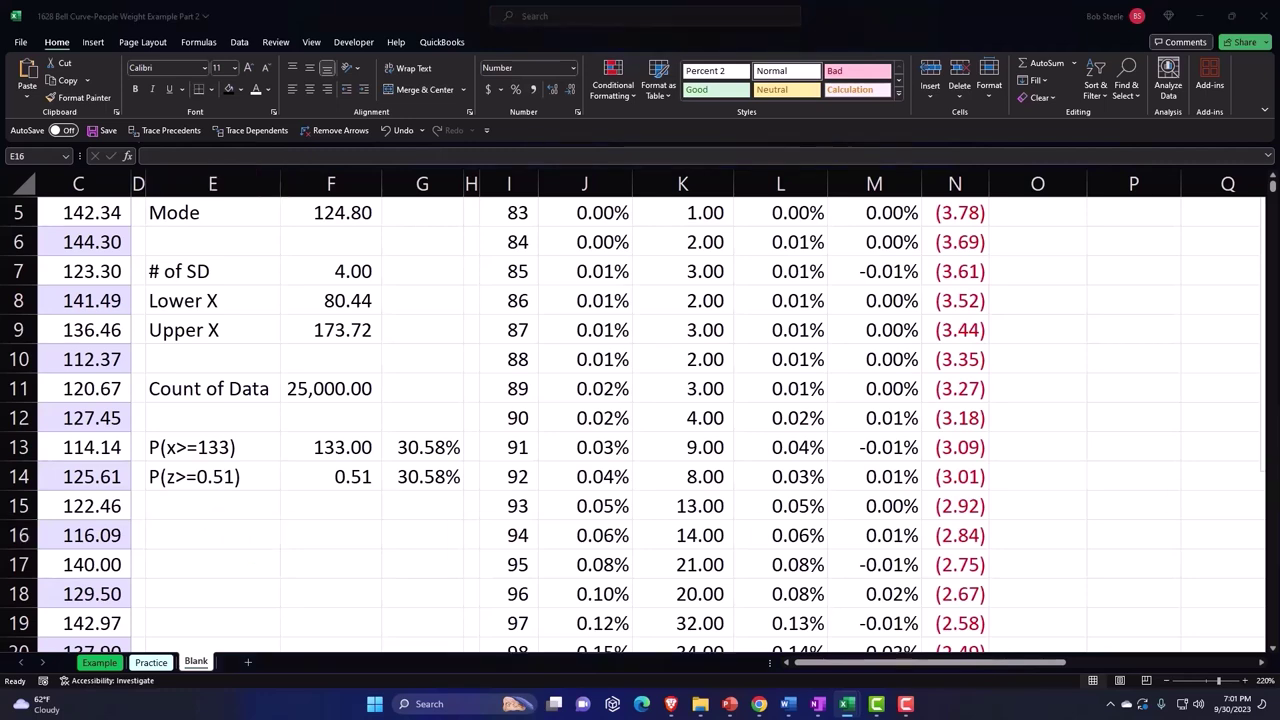
# Type the label P(X<=109) in E16 and the value 109 in F16.
pyautogui.click(229, 535)
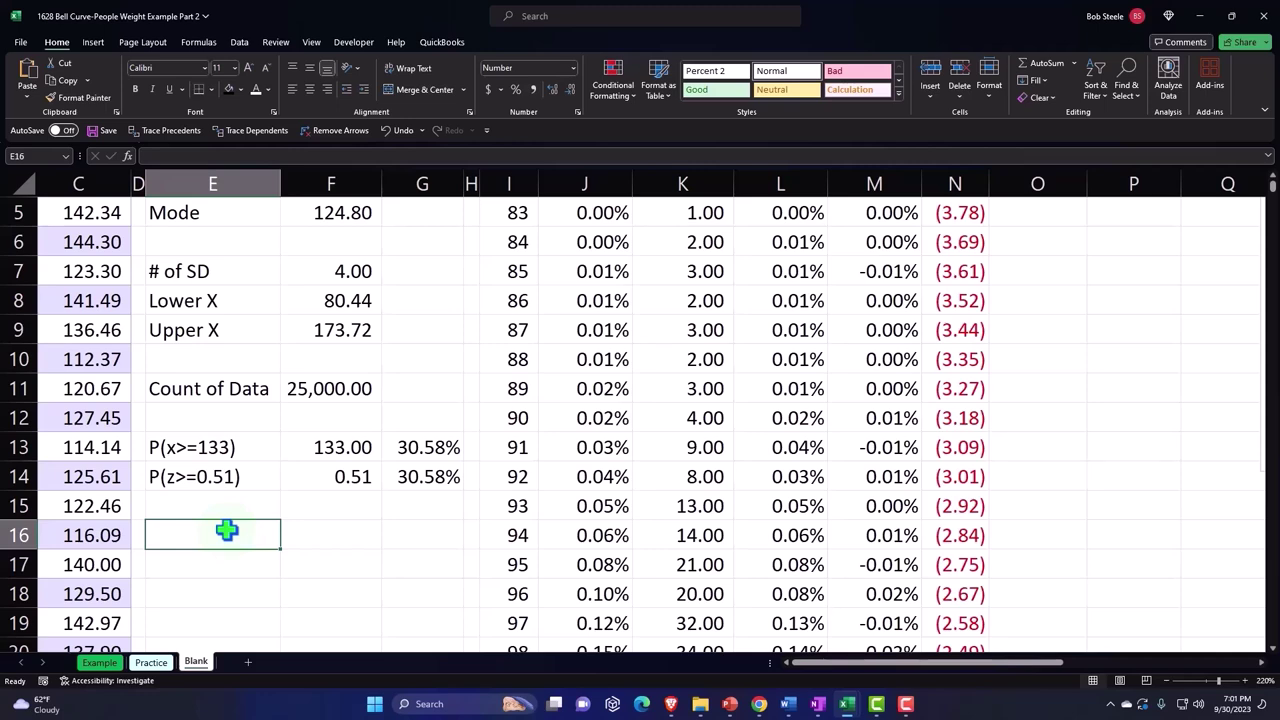
pyautogui.write('P')
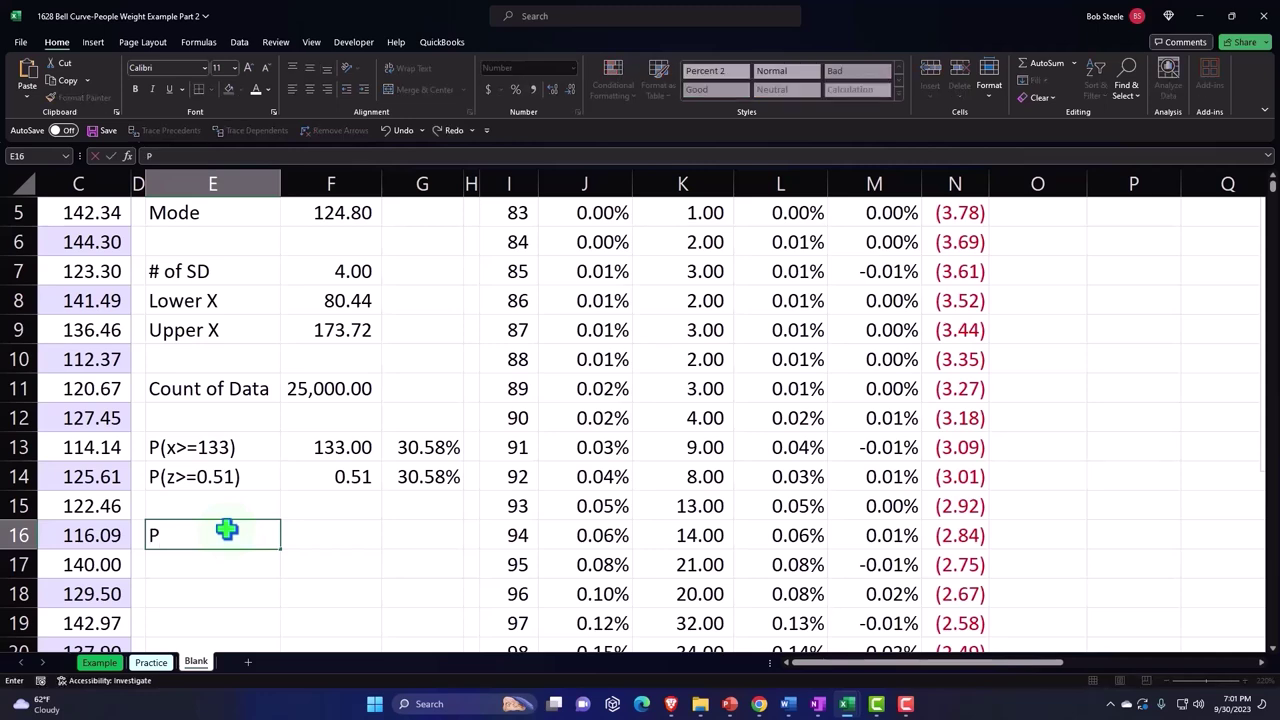
pyautogui.write('(X')
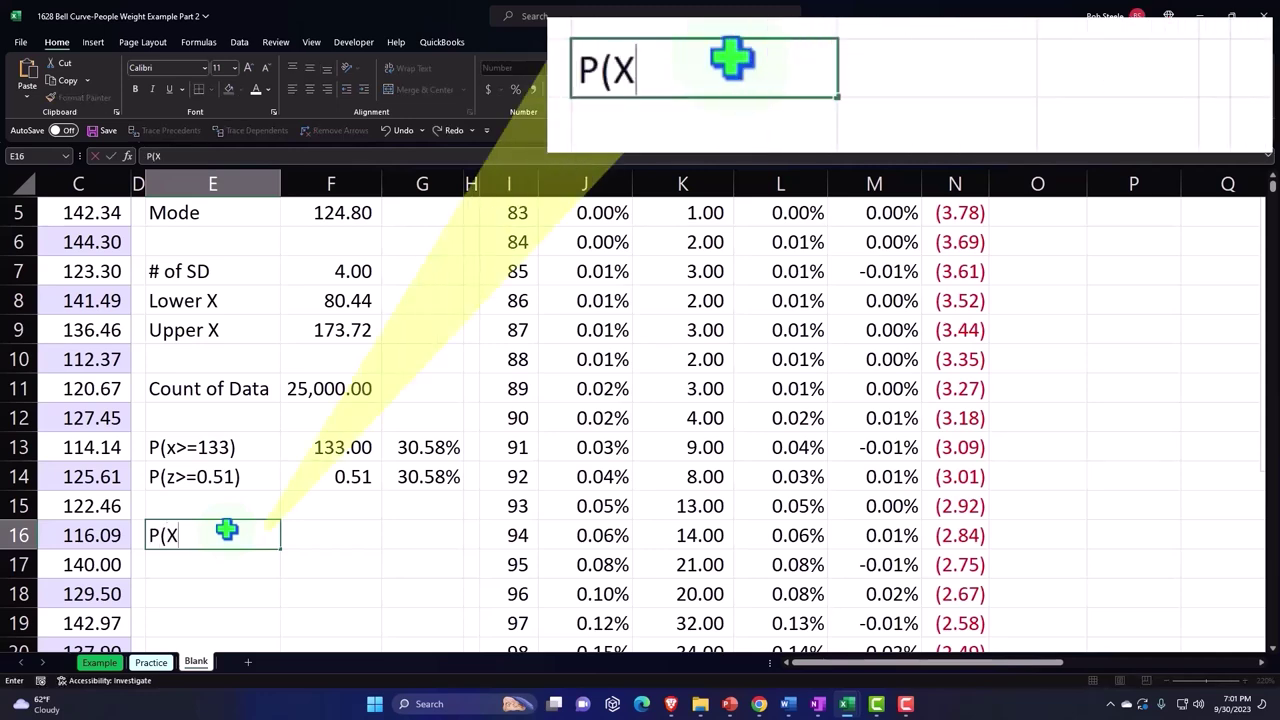
pyautogui.write('<=')
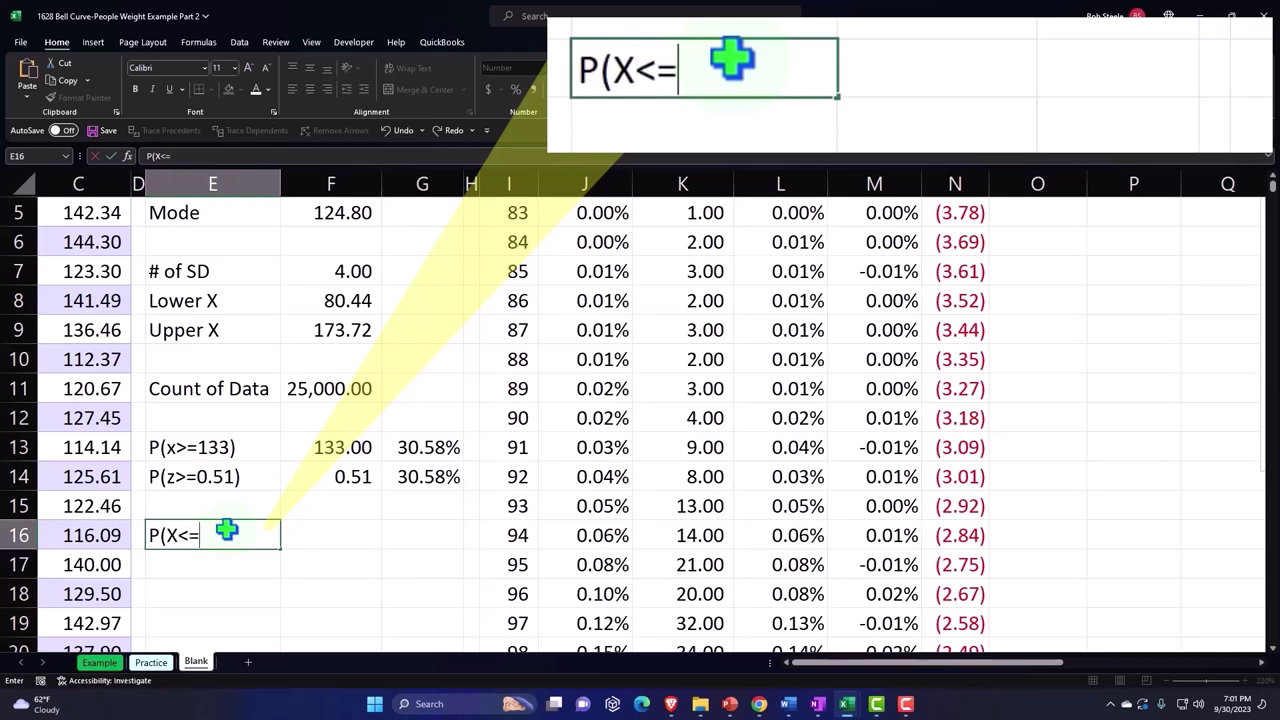
pyautogui.write('1')
pyautogui.write('09)')
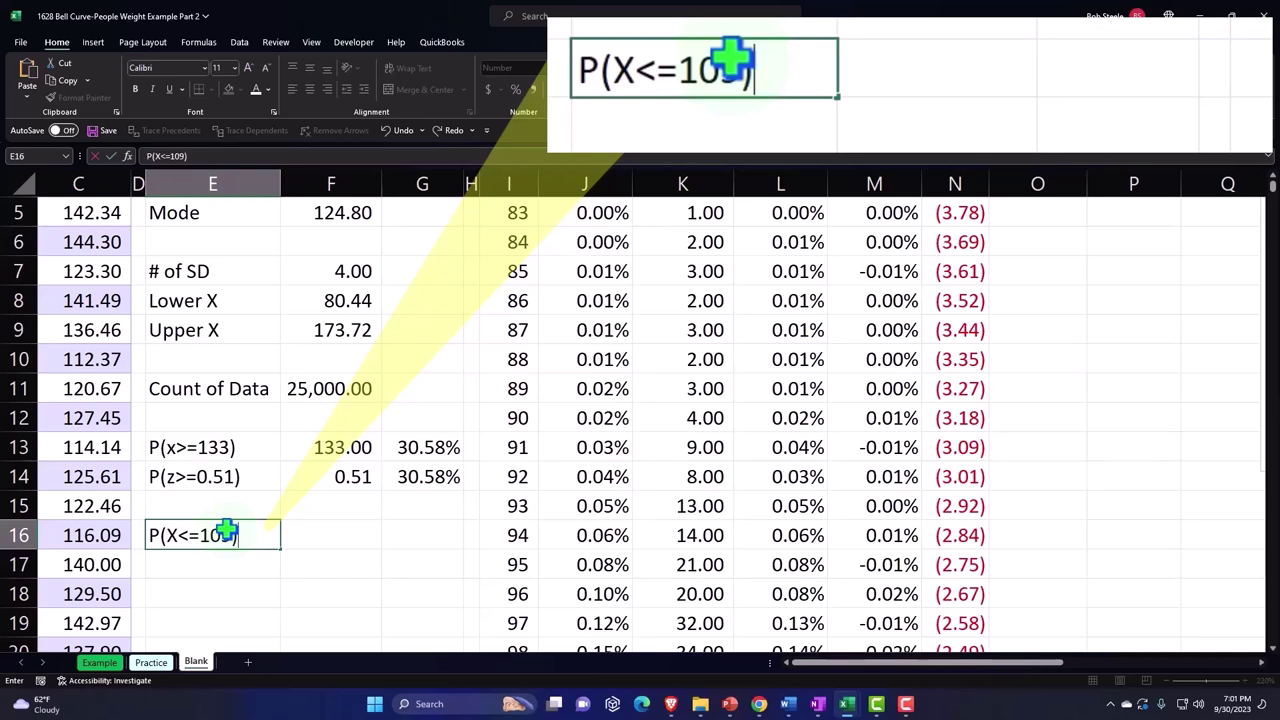
pyautogui.press('Tab')
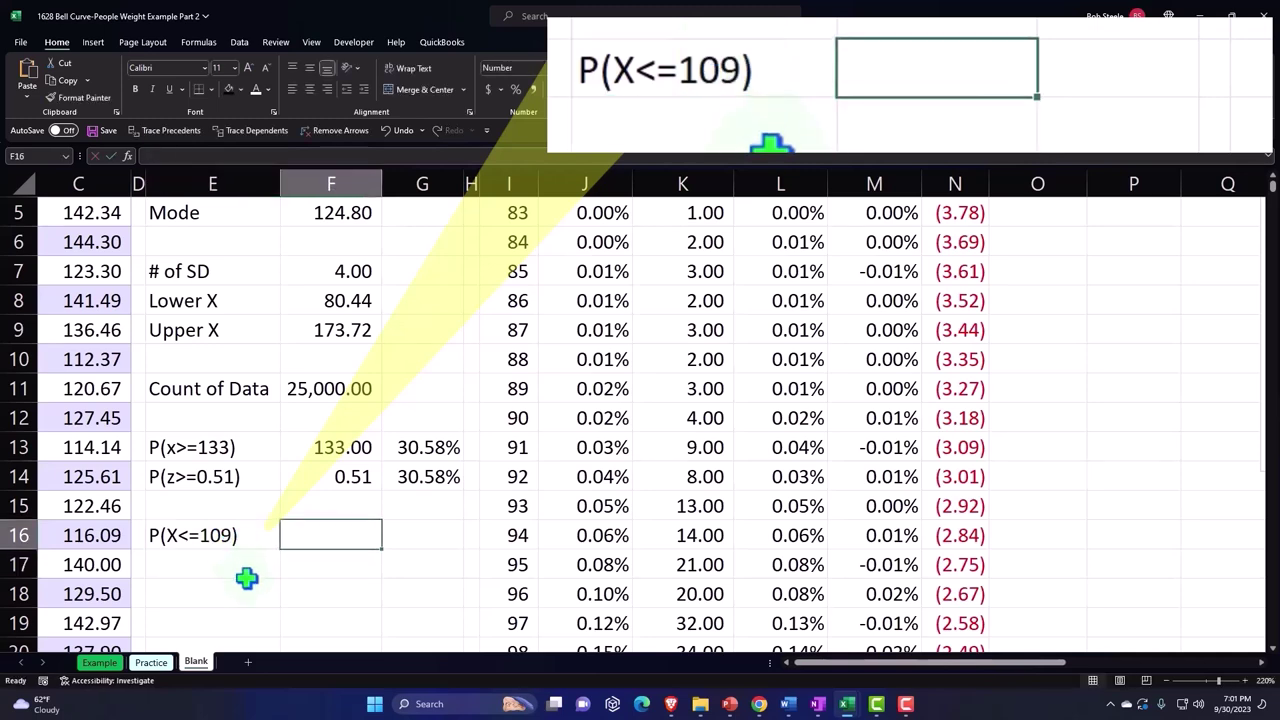
pyautogui.write('109')
pyautogui.press('Return')
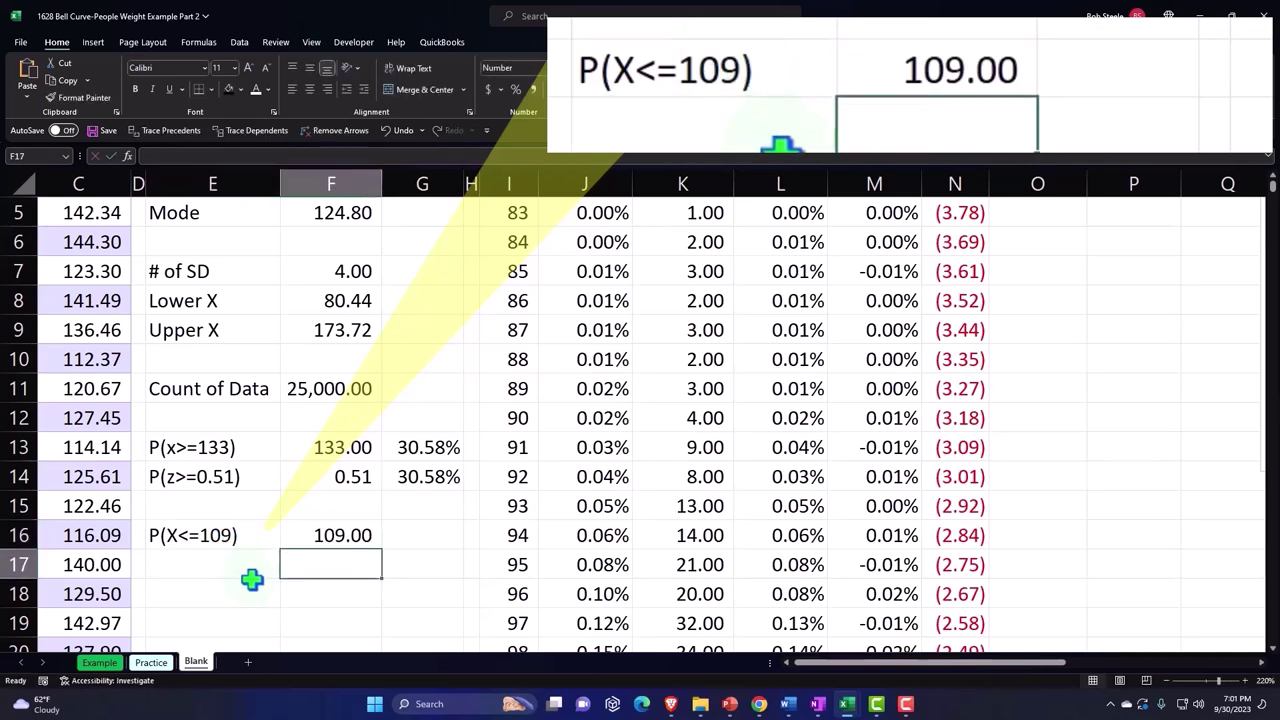
# Replace the fixed 109 in E16 with the formula ="P(X<="&F16&")".
pyautogui.doubleClick(158, 535)
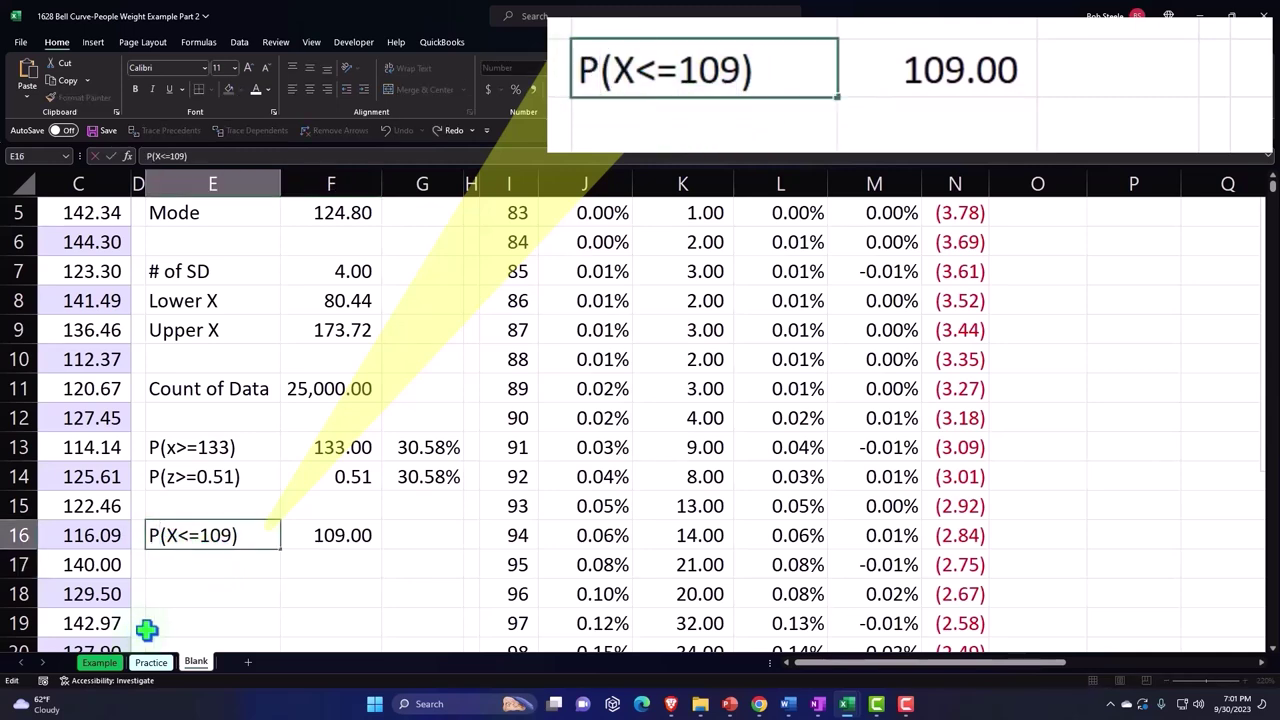
pyautogui.write('=')
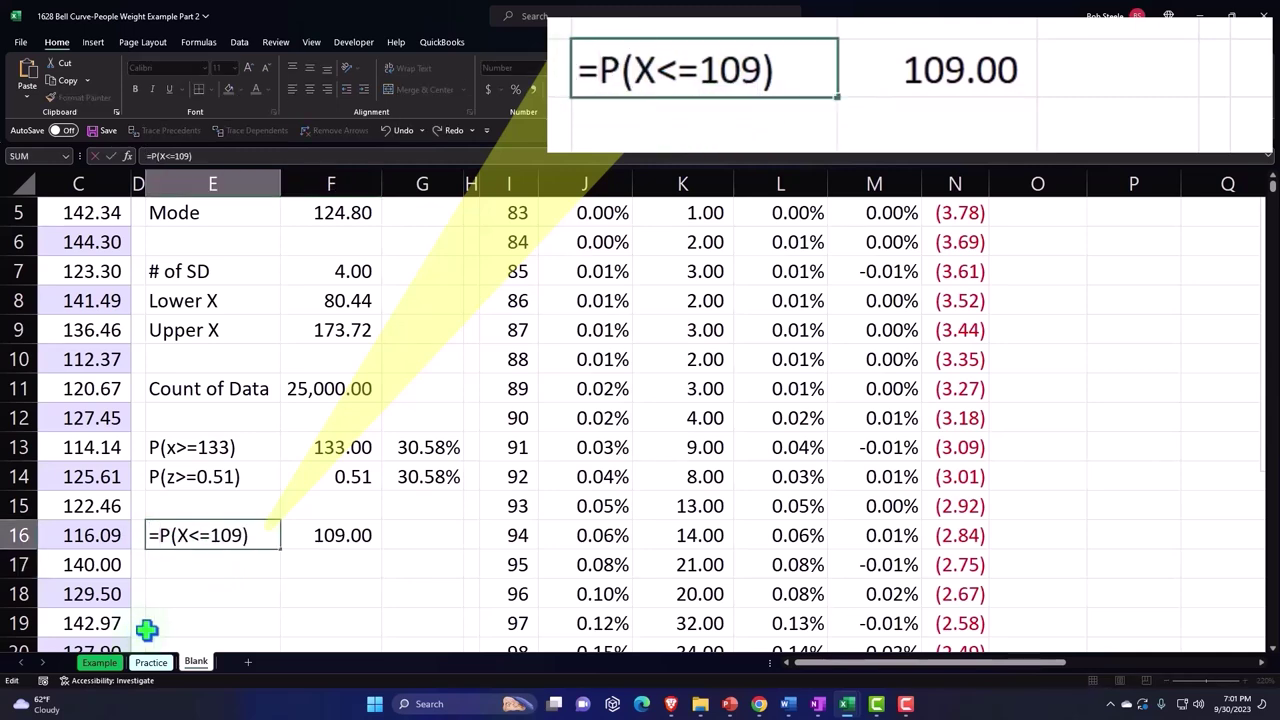
pyautogui.write('"')
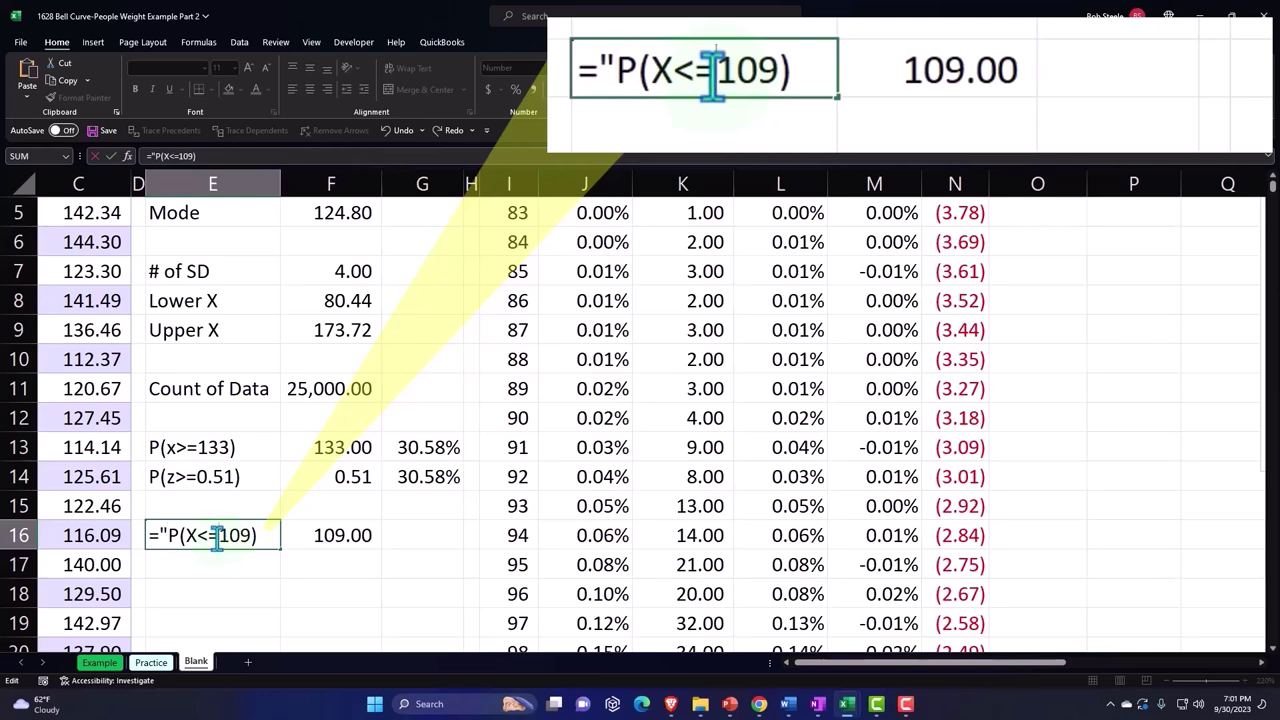
pyautogui.write('"')
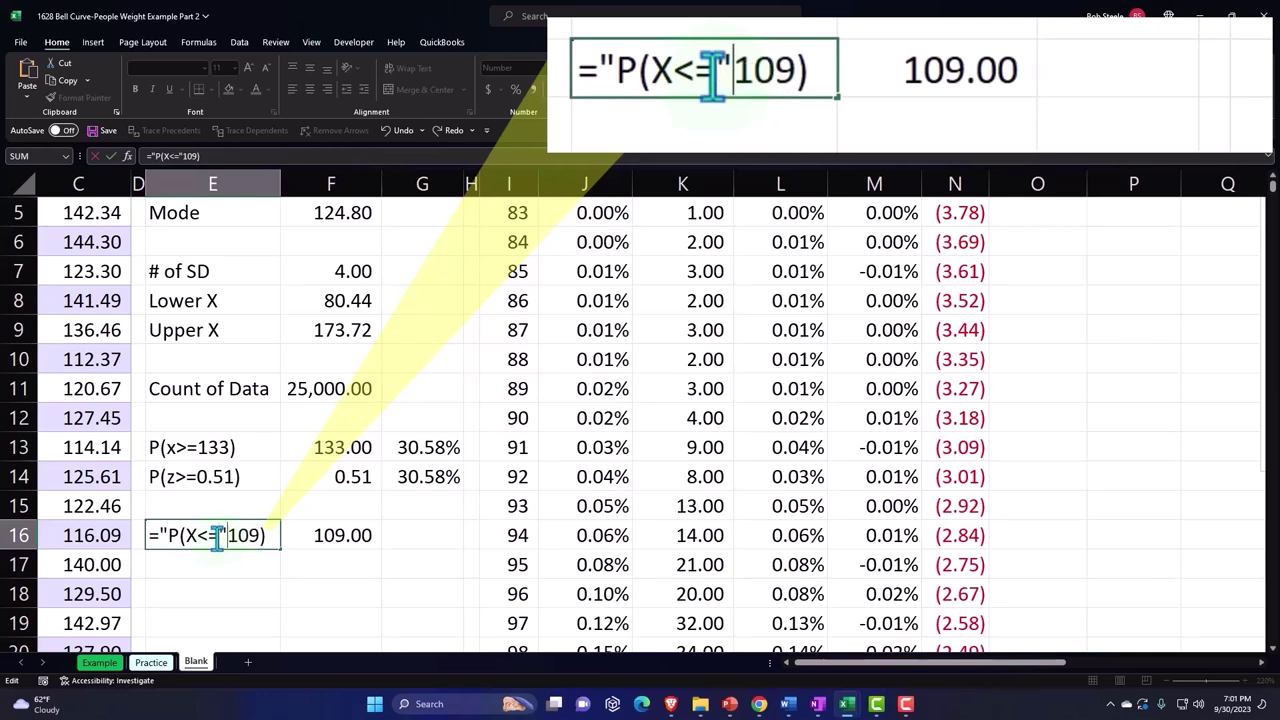
pyautogui.write('&')
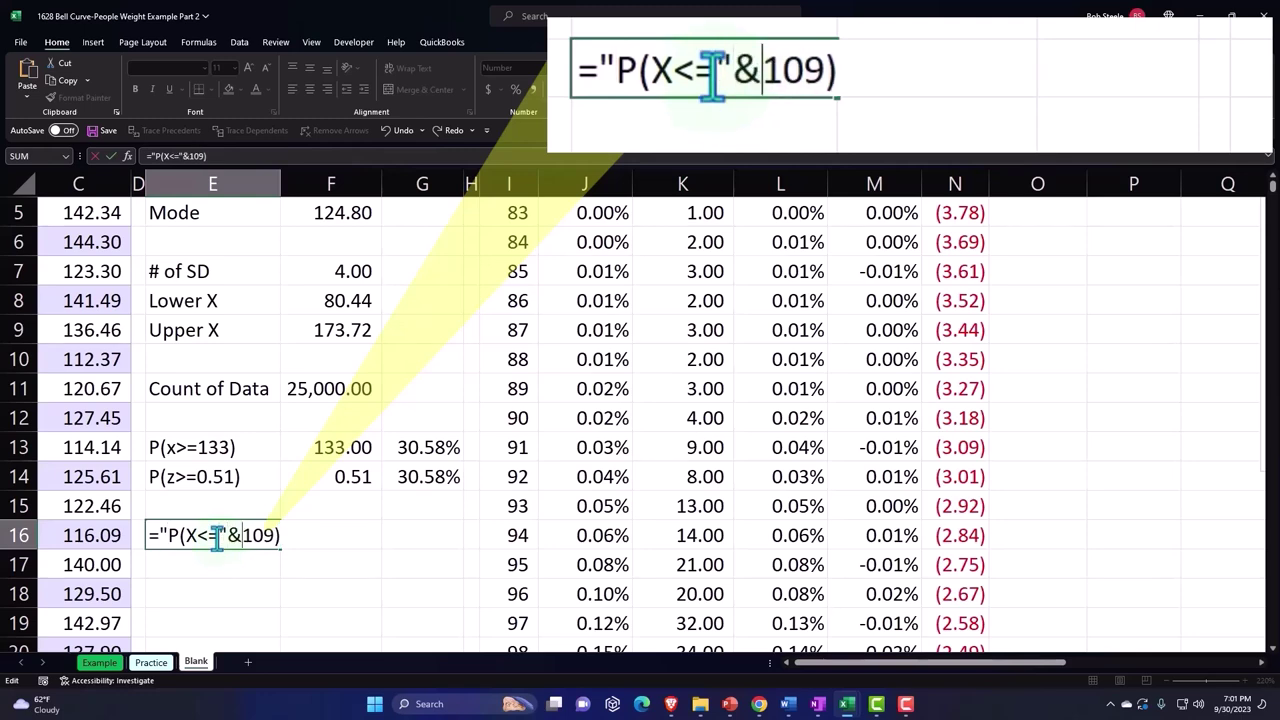
pyautogui.hotkey('shift', 'Right')
pyautogui.hotkey('shift', 'Right')
pyautogui.hotkey('shift', 'Right')
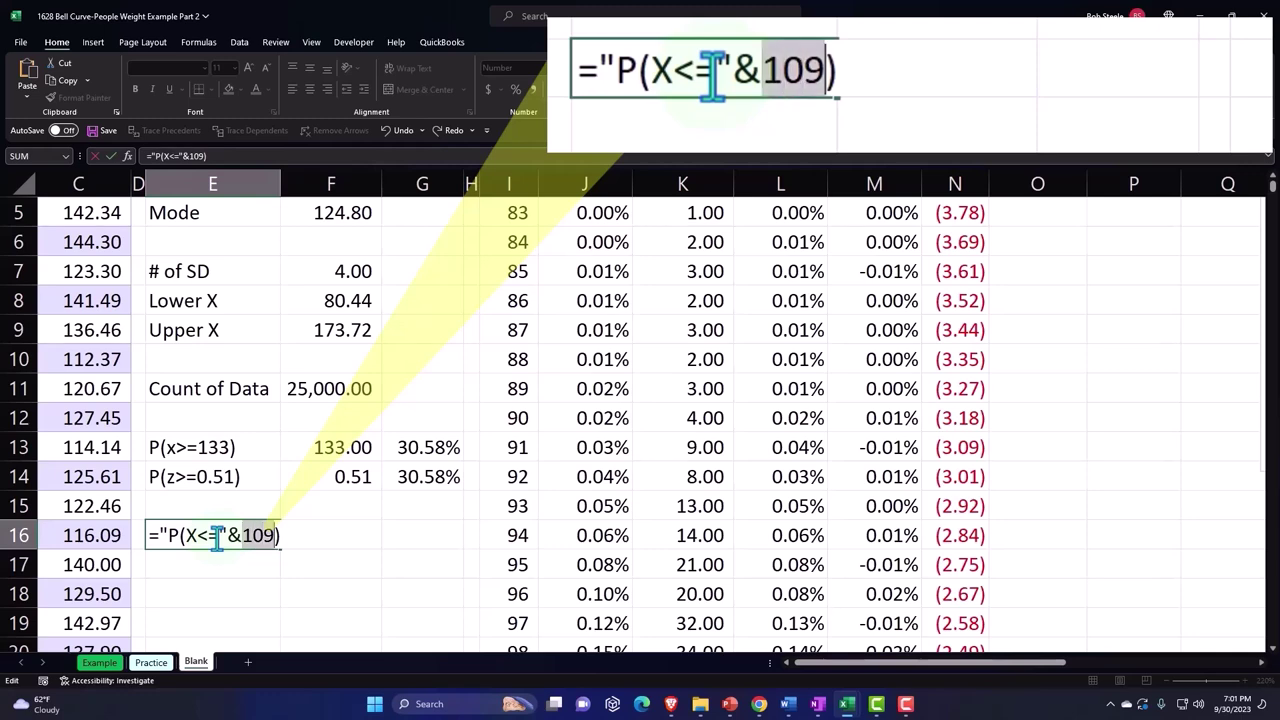
pyautogui.click(331, 590)
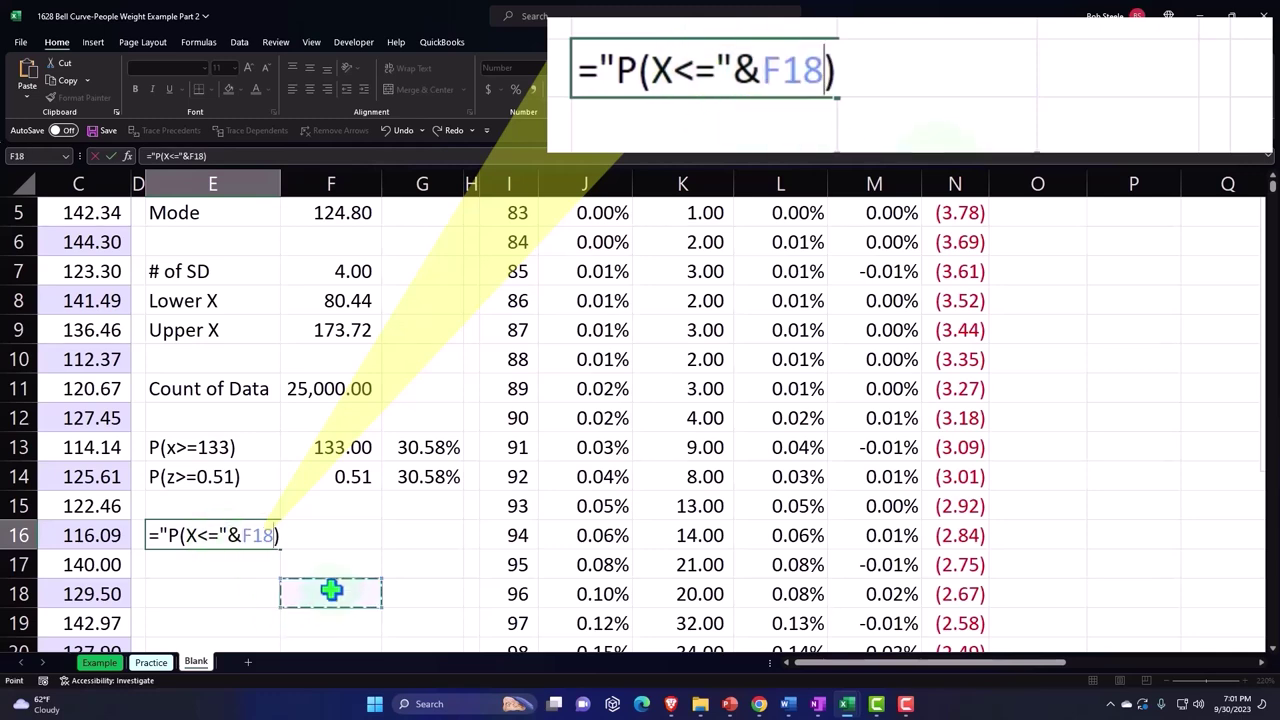
pyautogui.press('Up')
pyautogui.press('Up')
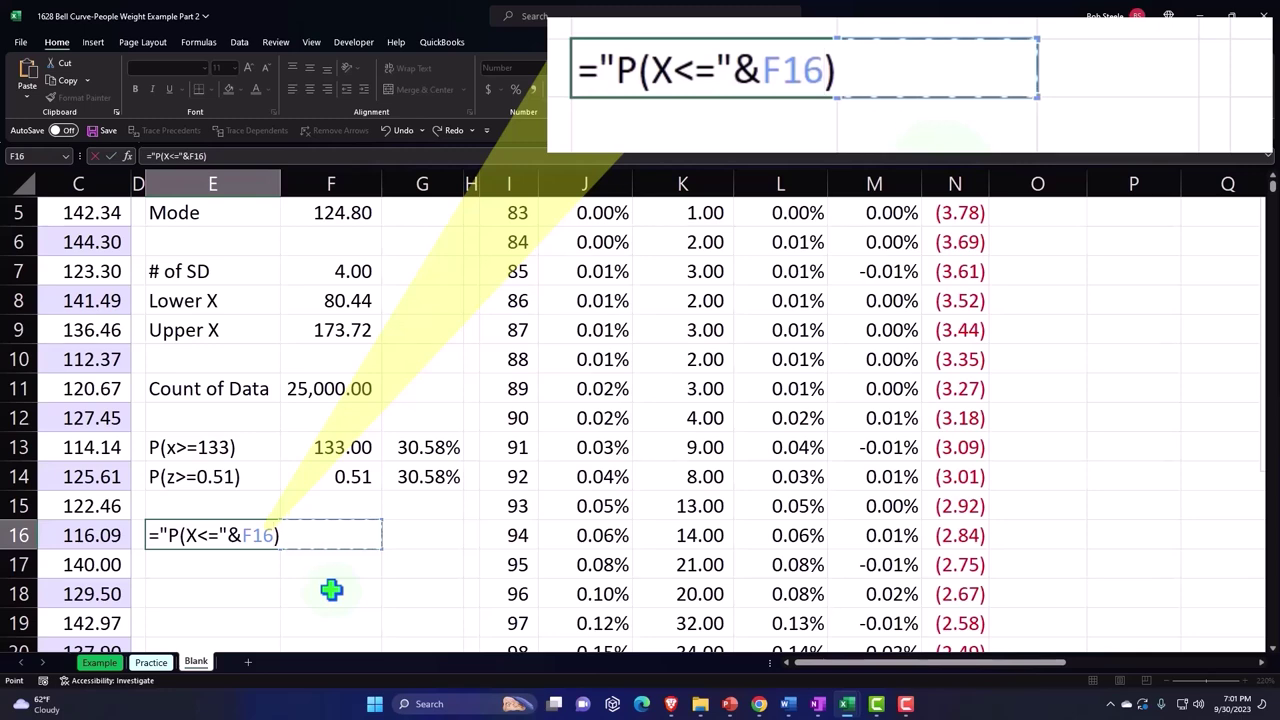
pyautogui.write('&')
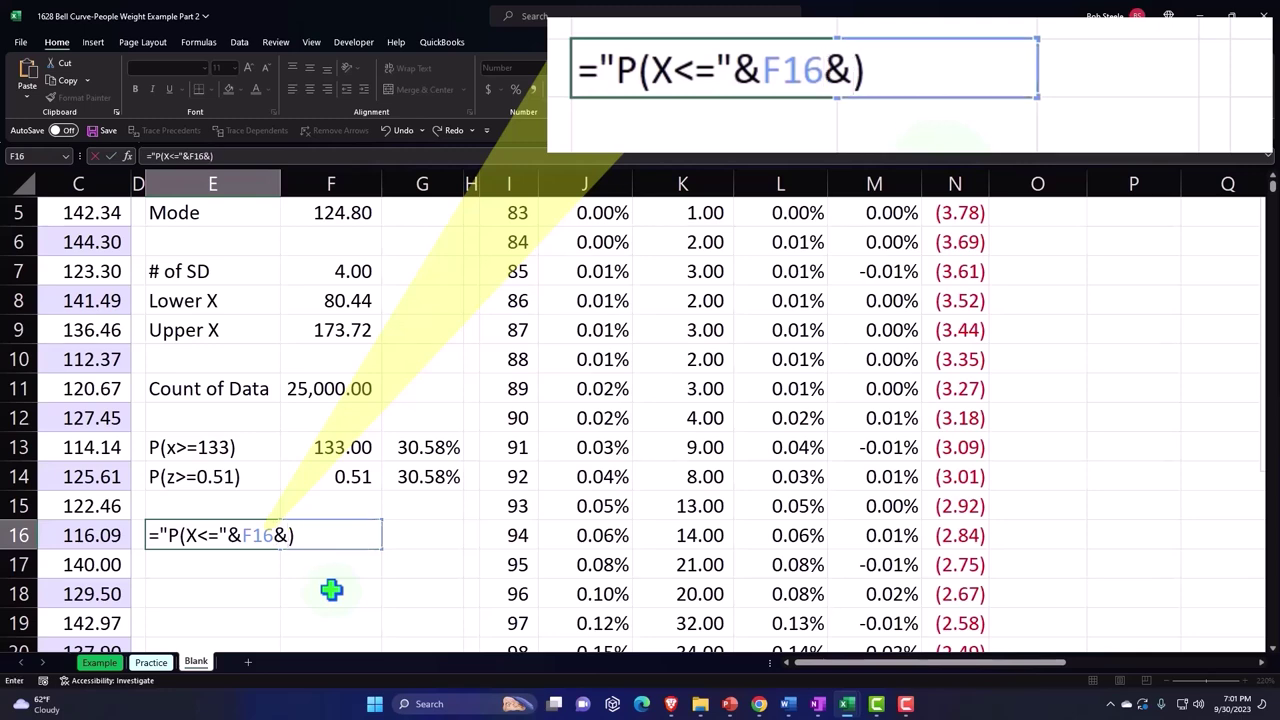
pyautogui.write('")')
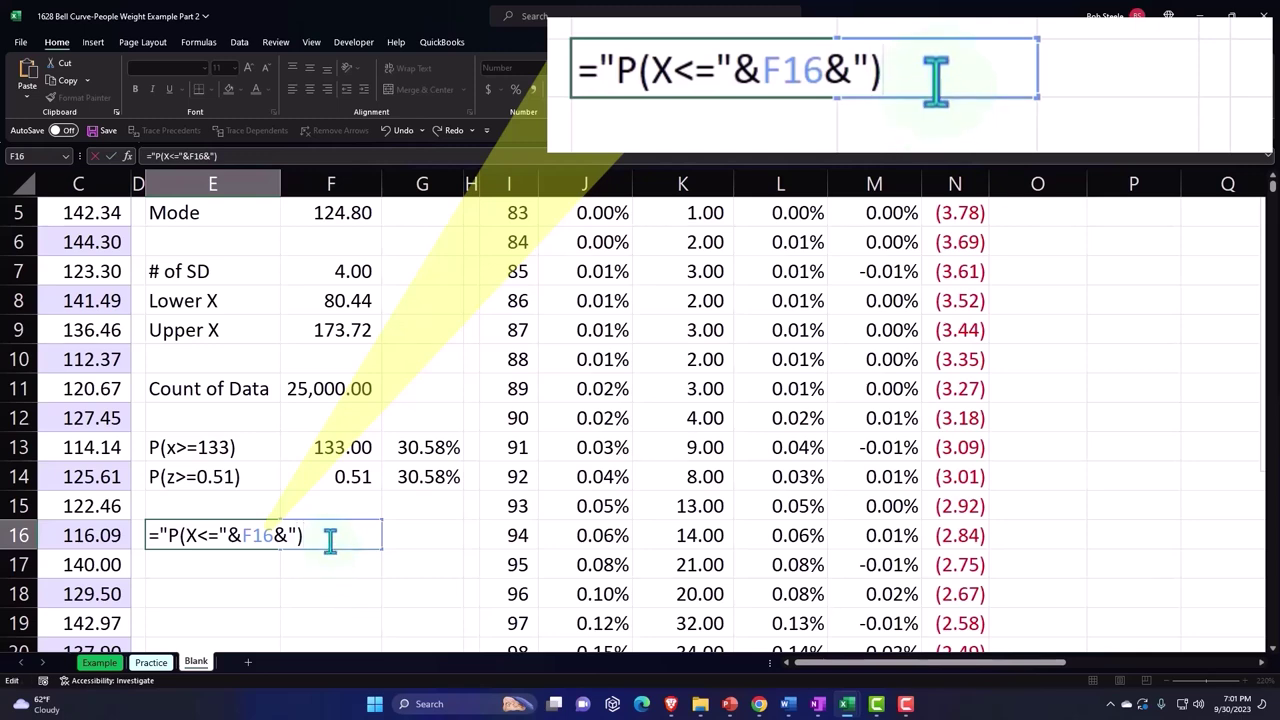
pyautogui.write('"')
pyautogui.press('Return')
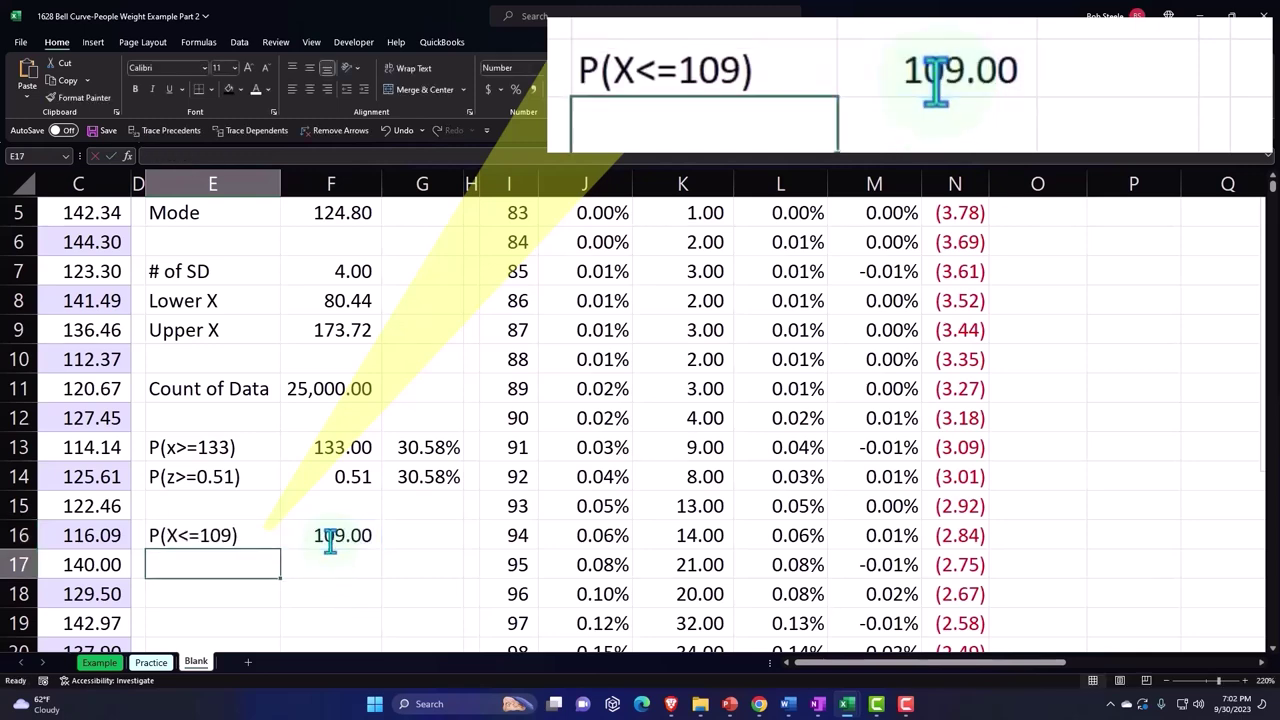
# Test the label by entering 90 in F16, then undo back to 109.
pyautogui.click(330, 540)
pyautogui.write('9')
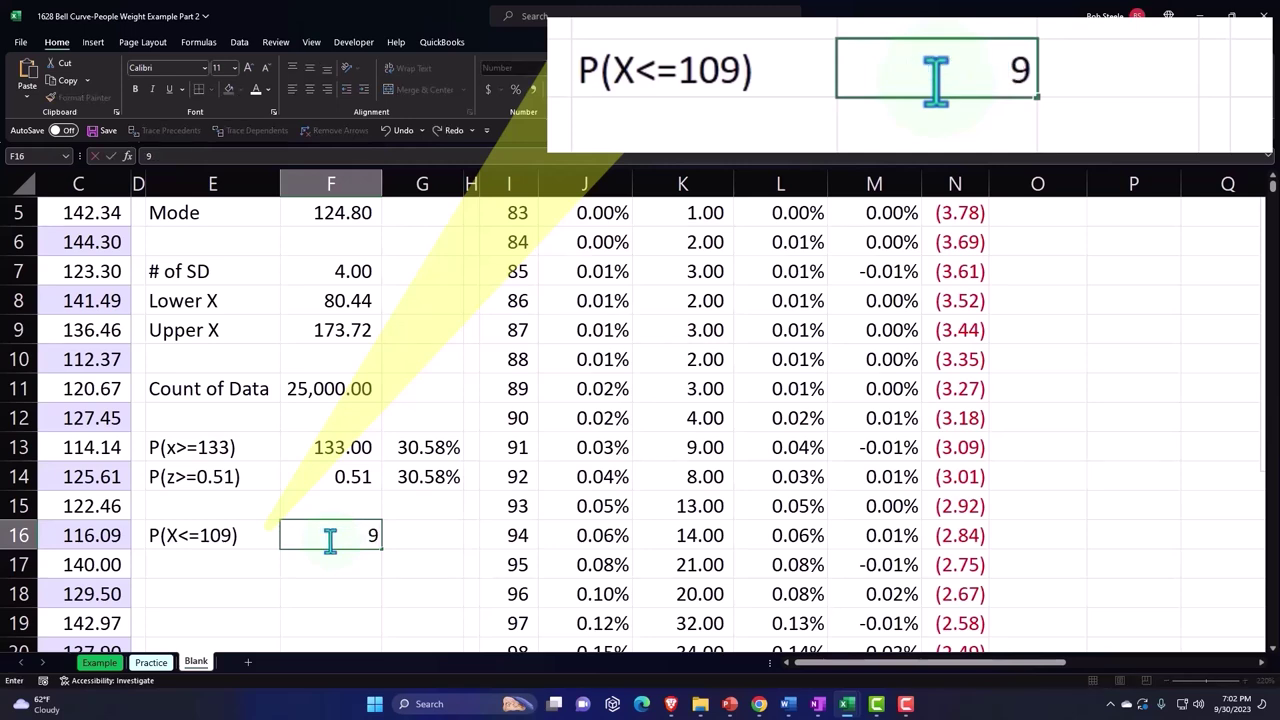
pyautogui.write('0')
pyautogui.press('Return')
pyautogui.click(397, 135)
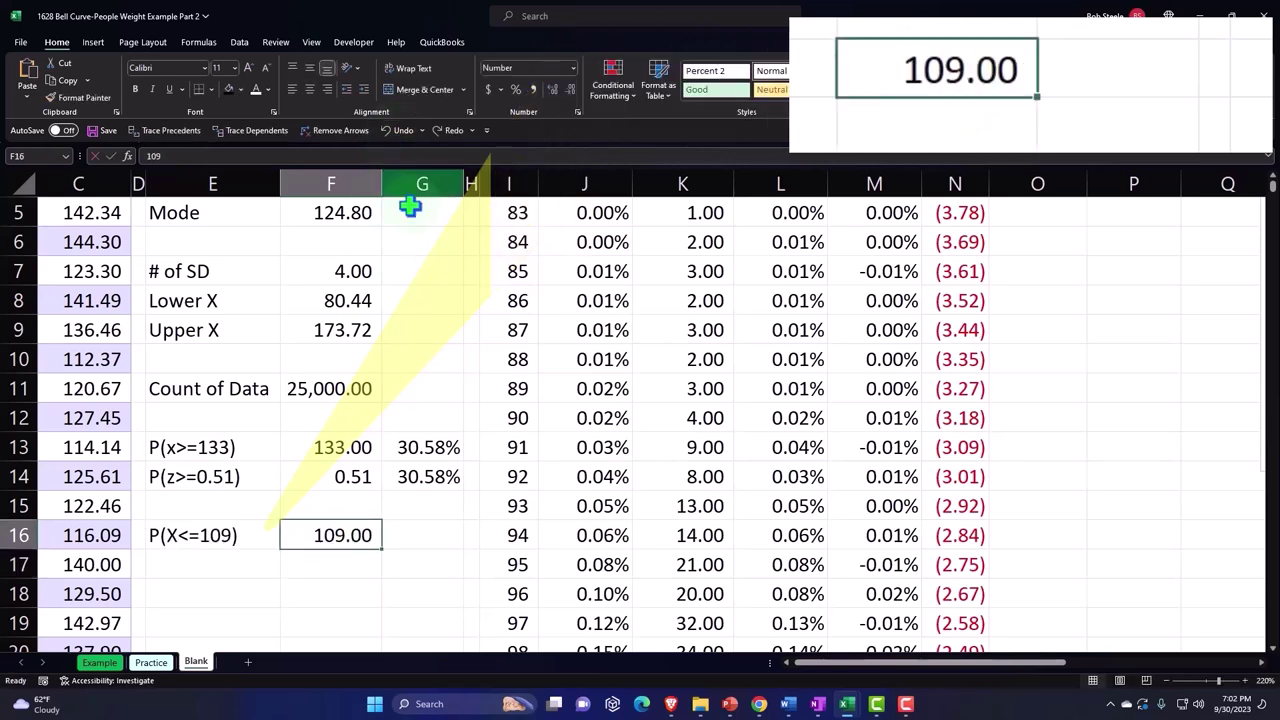
pyautogui.press('Left')
pyautogui.press('Down')
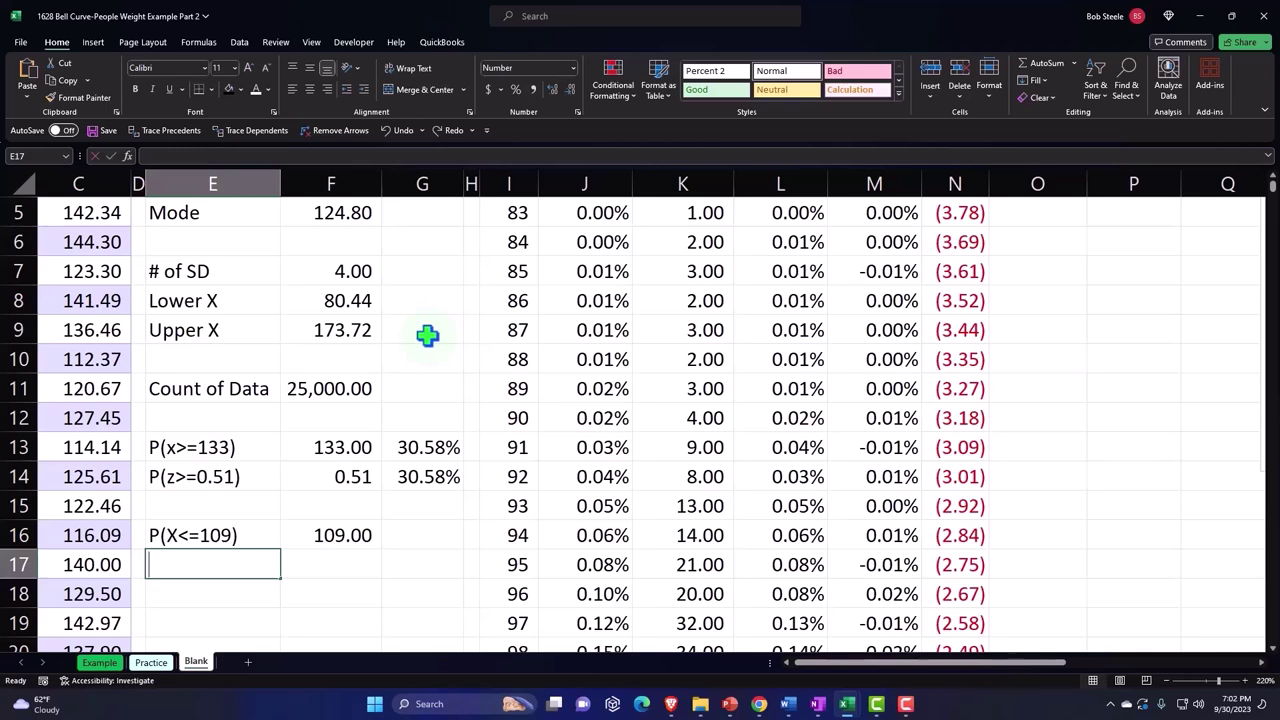
# Discard the stray P( label text and move over to cell F17.
pyautogui.write('P(')
pyautogui.press('BackSpace')
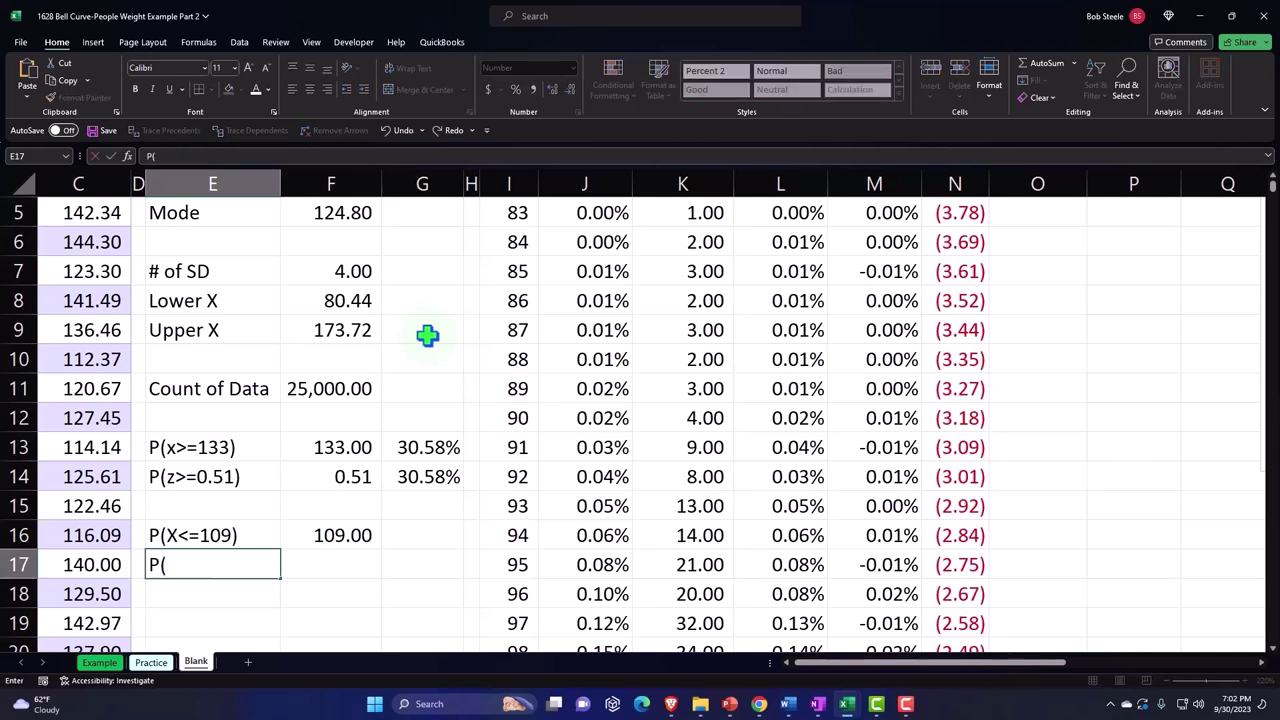
pyautogui.press('Tab')
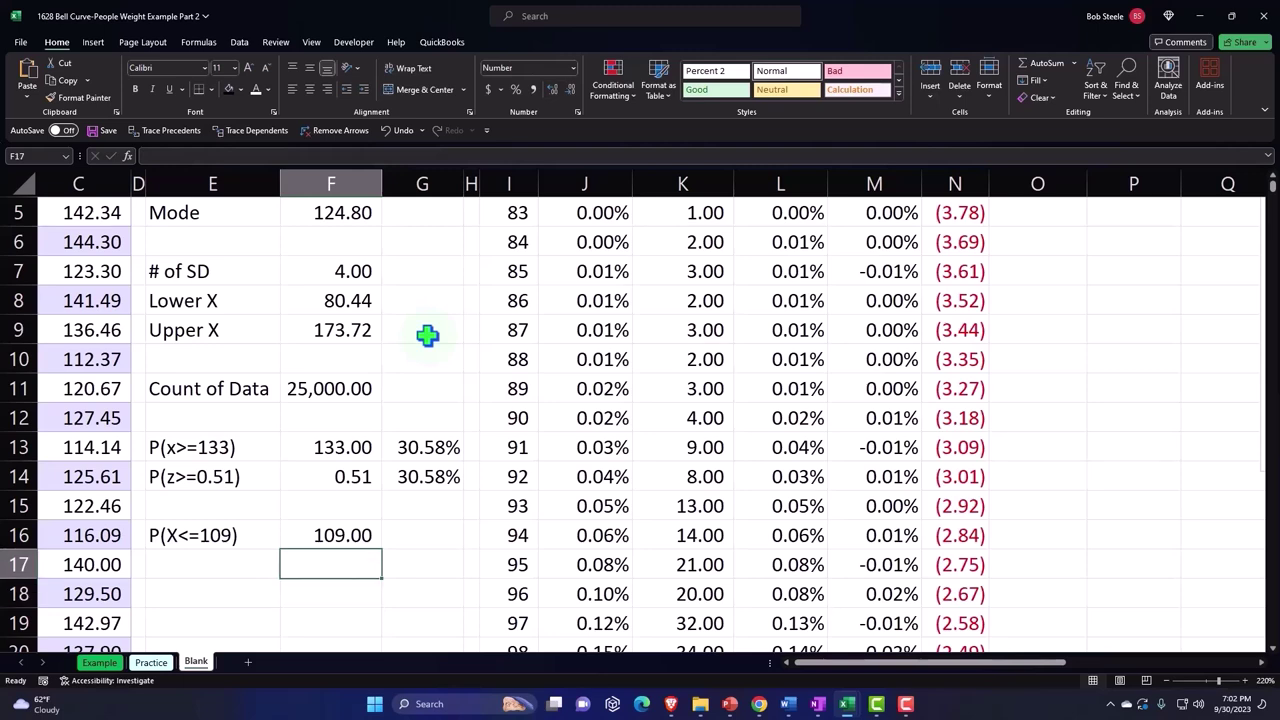
# Enter =(F16-F2)/F3 in F17, giving 109's z-score of (1.55).
pyautogui.write('=')
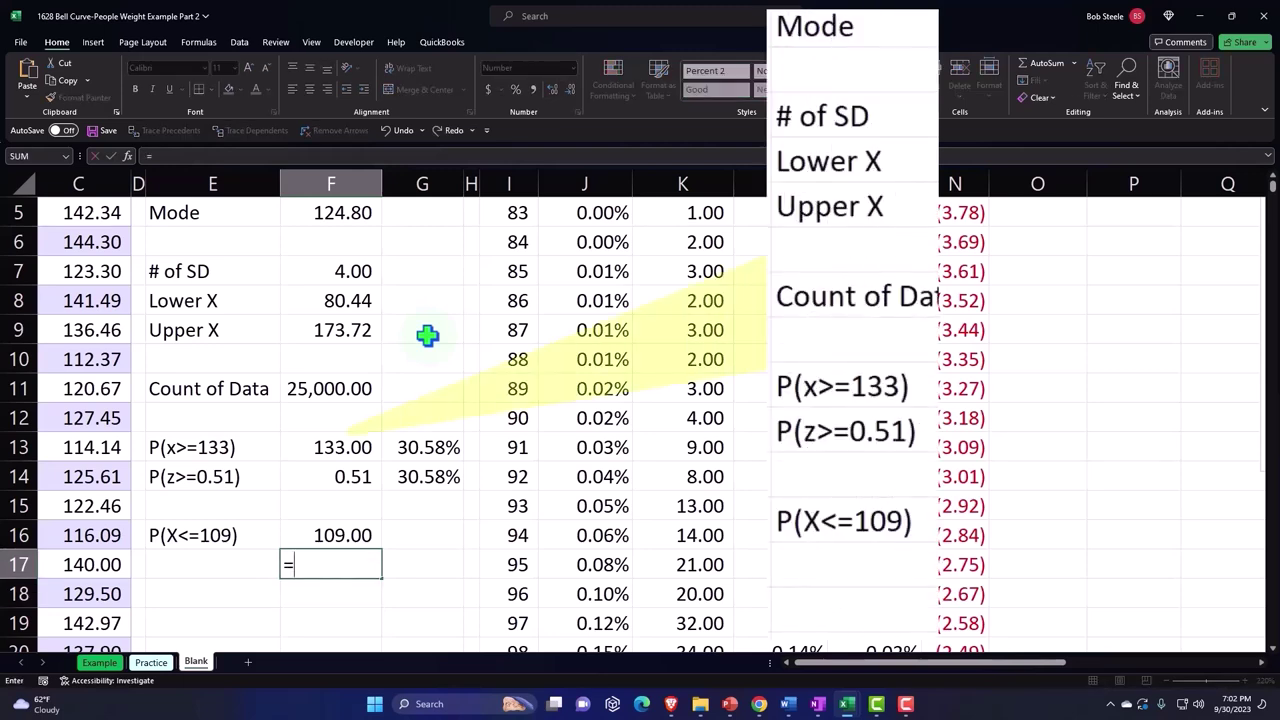
pyautogui.write('(')
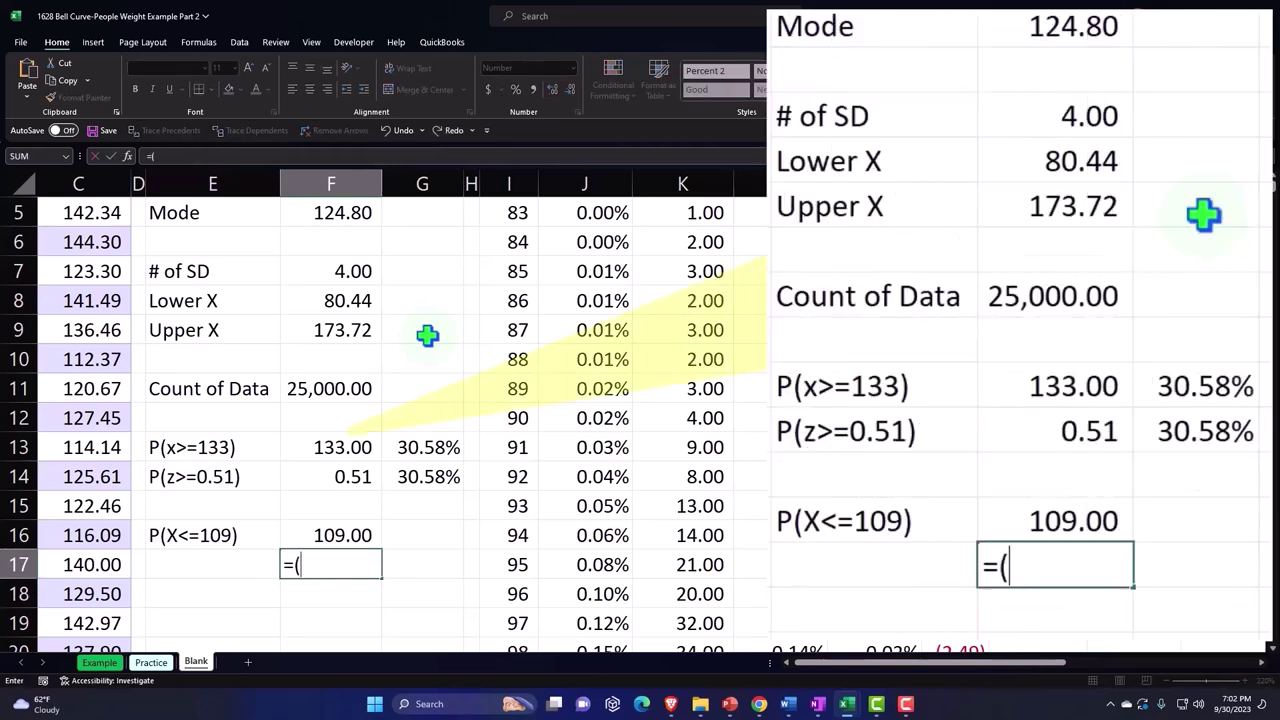
pyautogui.press('Up')
pyautogui.write('-')
pyautogui.press('Up')
pyautogui.press('Up')
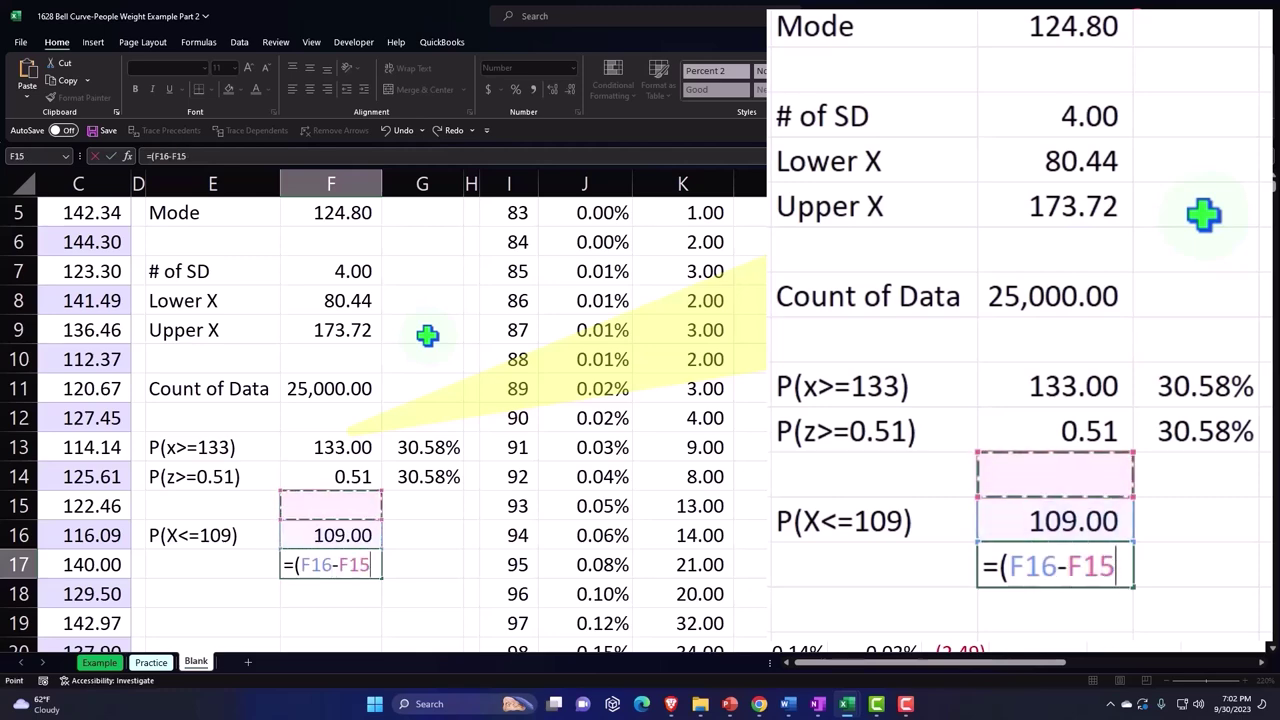
pyautogui.press('Up')
pyautogui.press('Up')
pyautogui.press('Up')
pyautogui.press('Up')
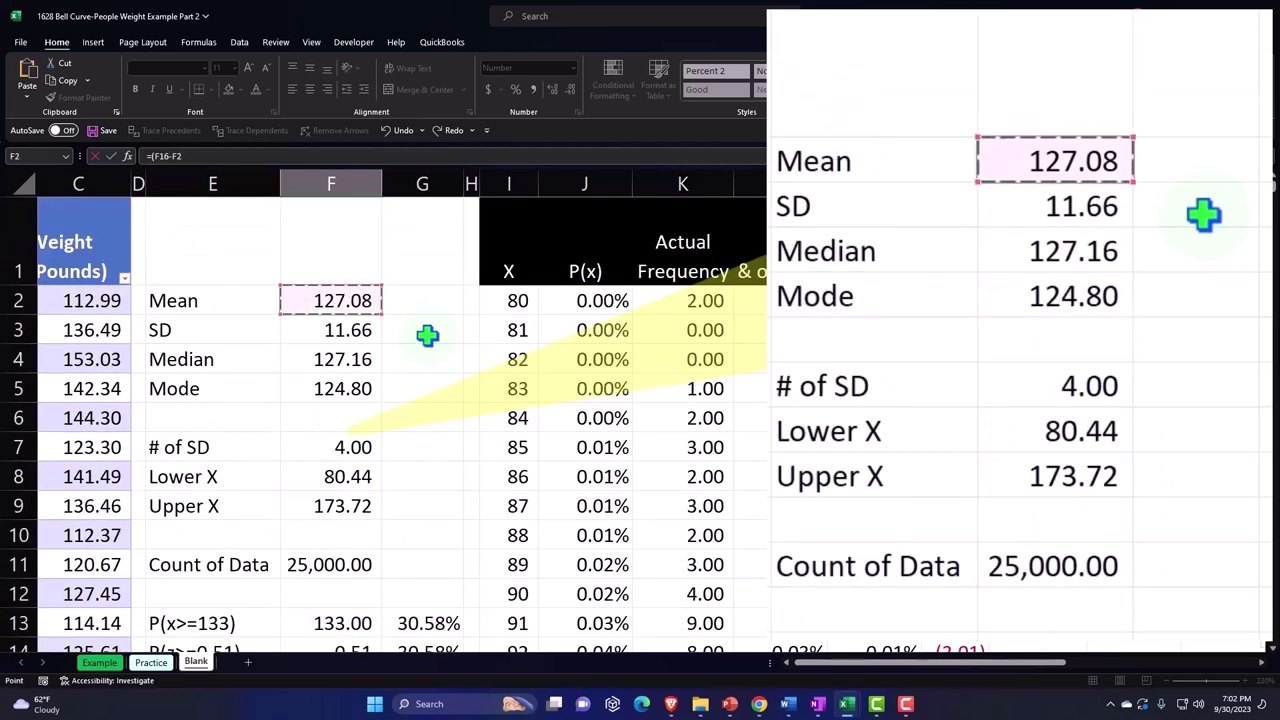
pyautogui.write(')')
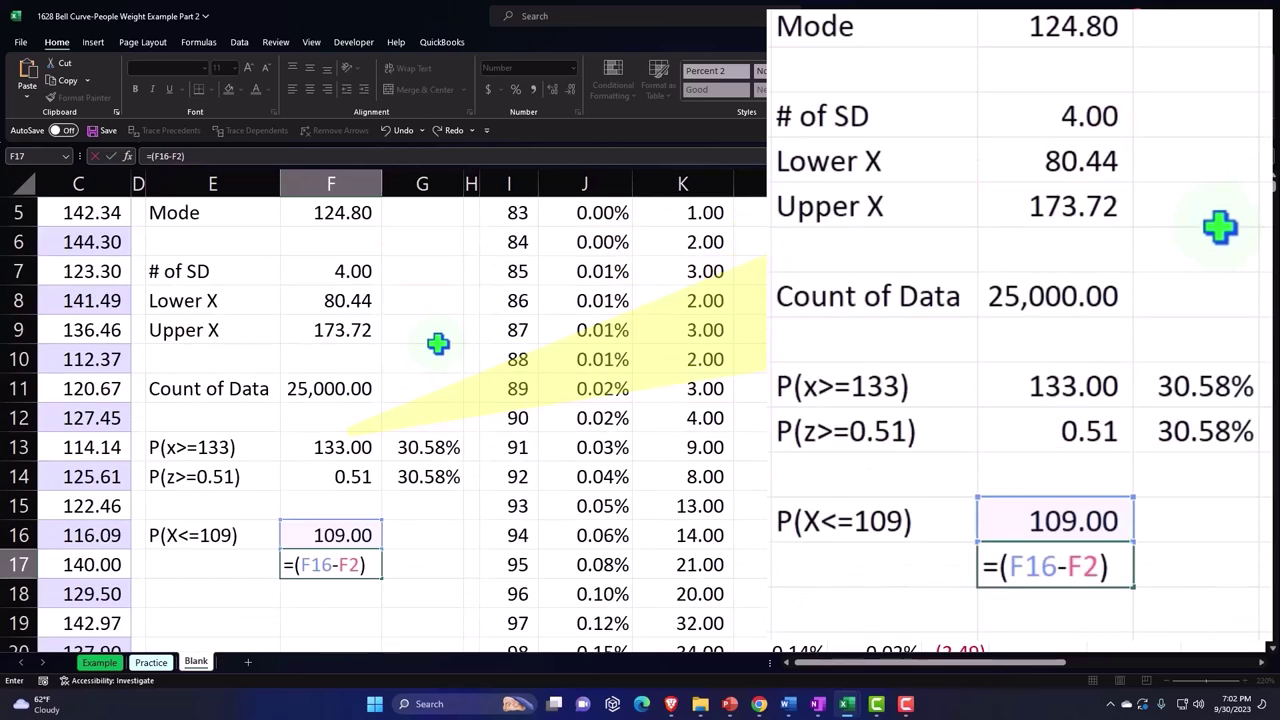
pyautogui.write('/')
pyautogui.scroll(2, 438, 343)
pyautogui.click(374, 333)
pyautogui.press('Return')
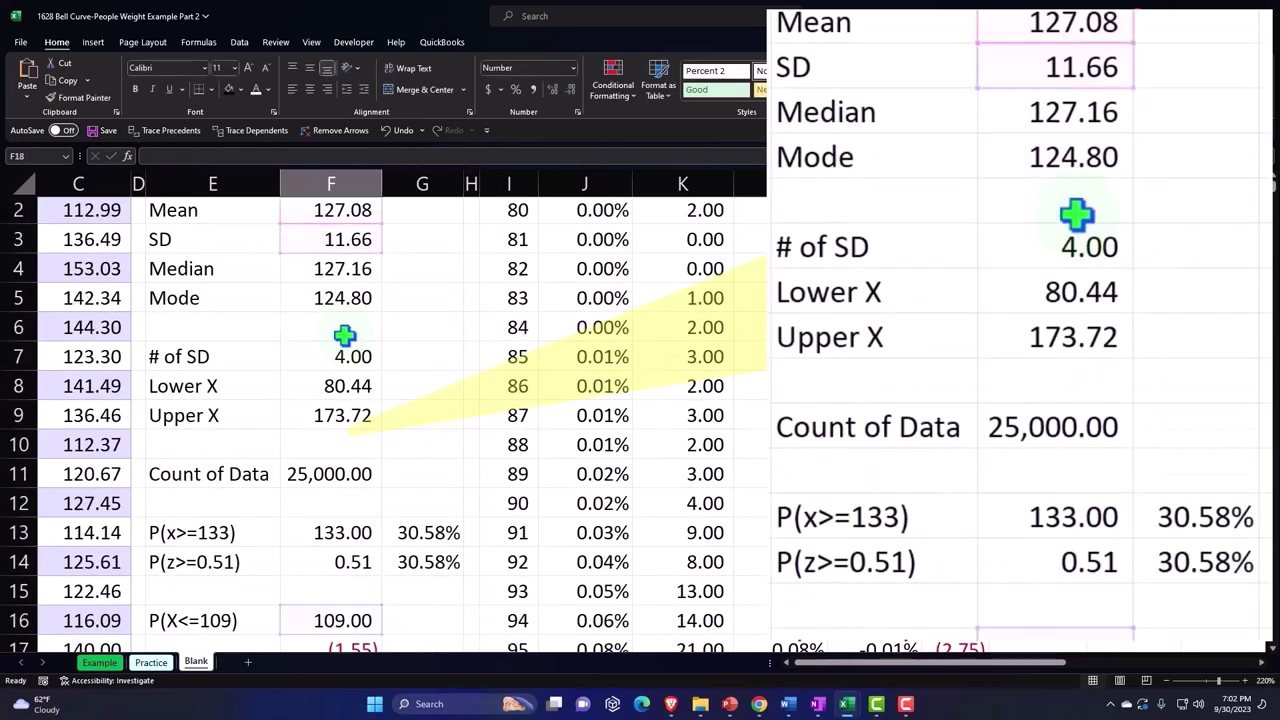
pyautogui.press('Up')
# Label cell E17 as P(z<=-1.55).
pyautogui.press('Left')
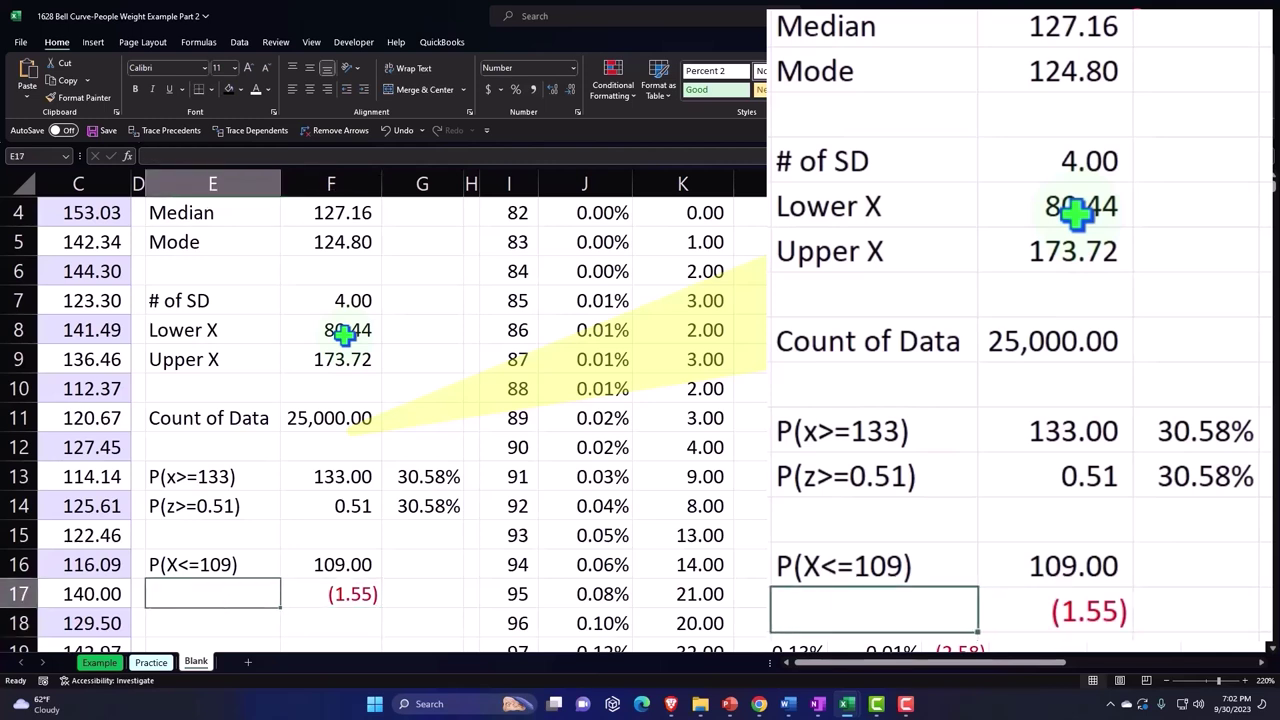
pyautogui.write('P(')
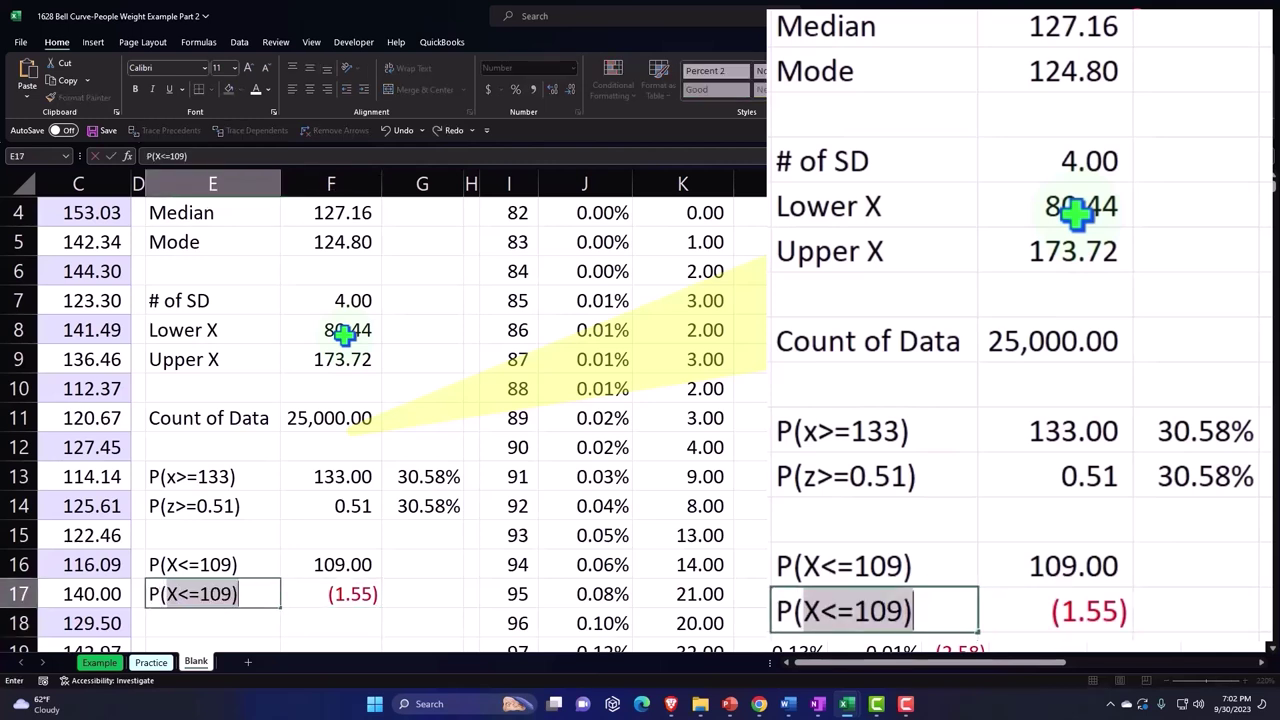
pyautogui.write('z')
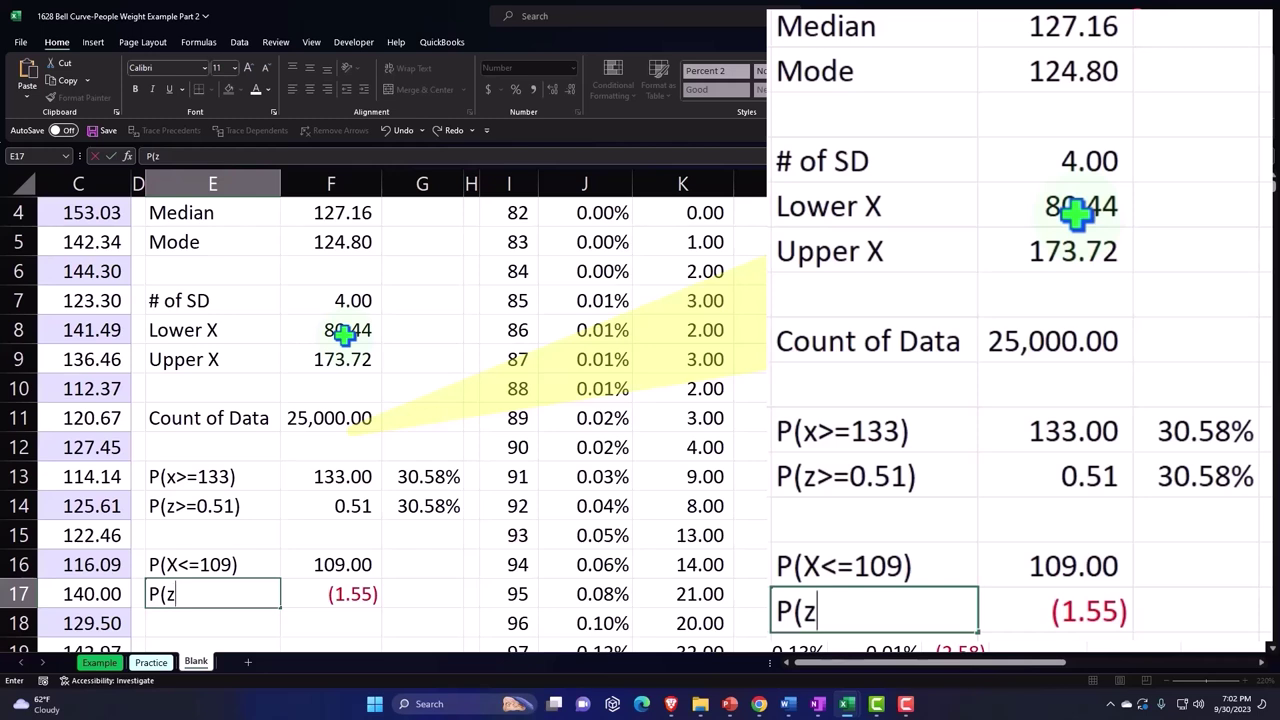
pyautogui.write('<=')
pyautogui.write('-1.55')
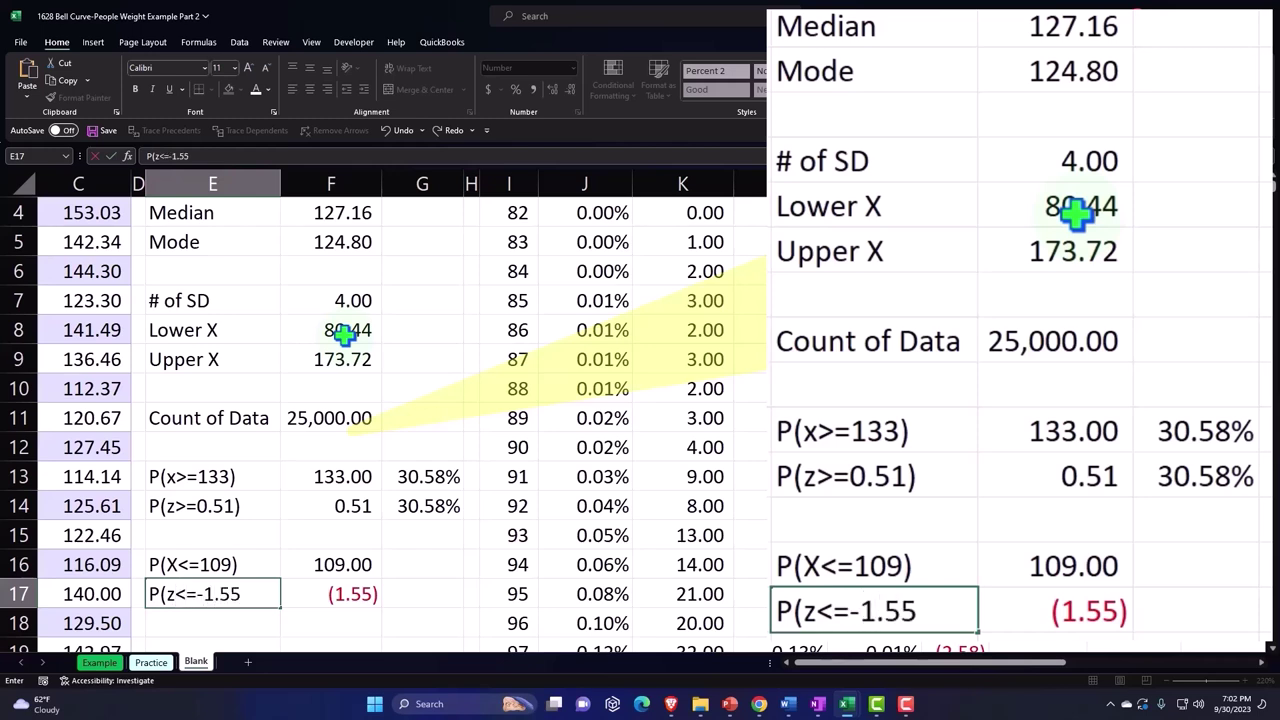
pyautogui.write(')')
pyautogui.press('Return')
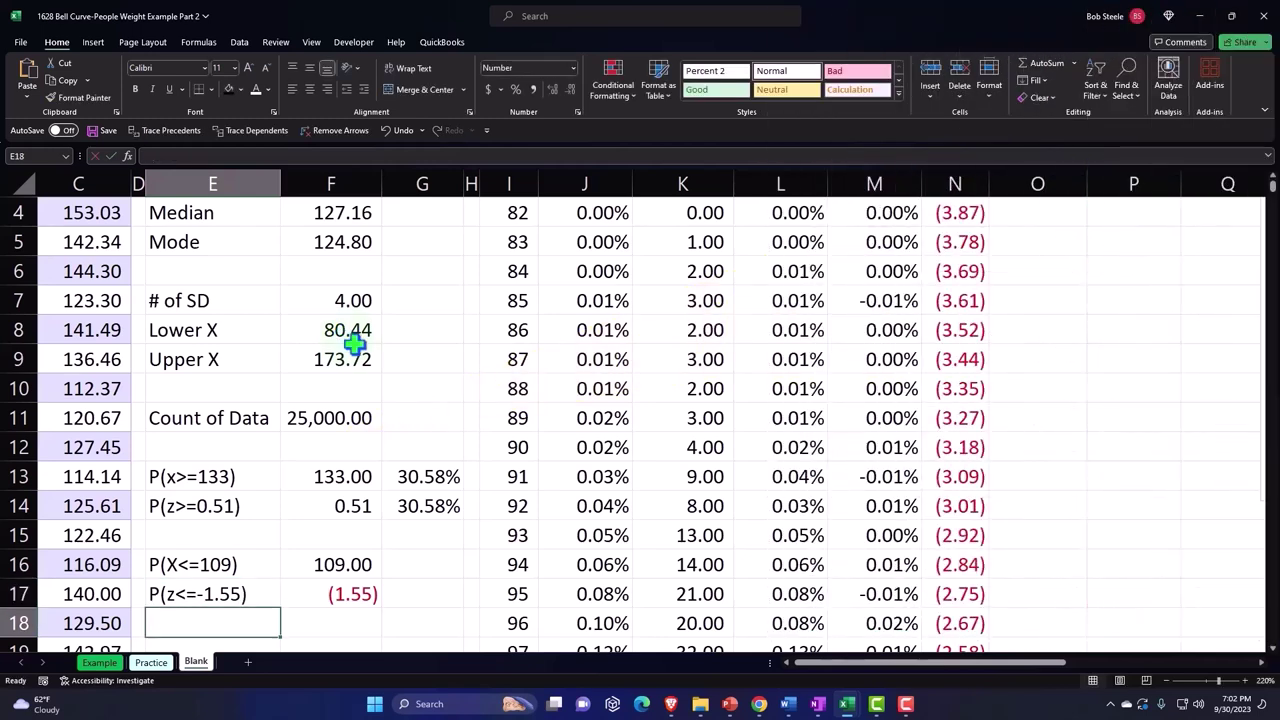
# Start rewriting E17 as a formula, swapping the hard-coded -1.55 for a reference to F17.
pyautogui.doubleClick(160, 592)
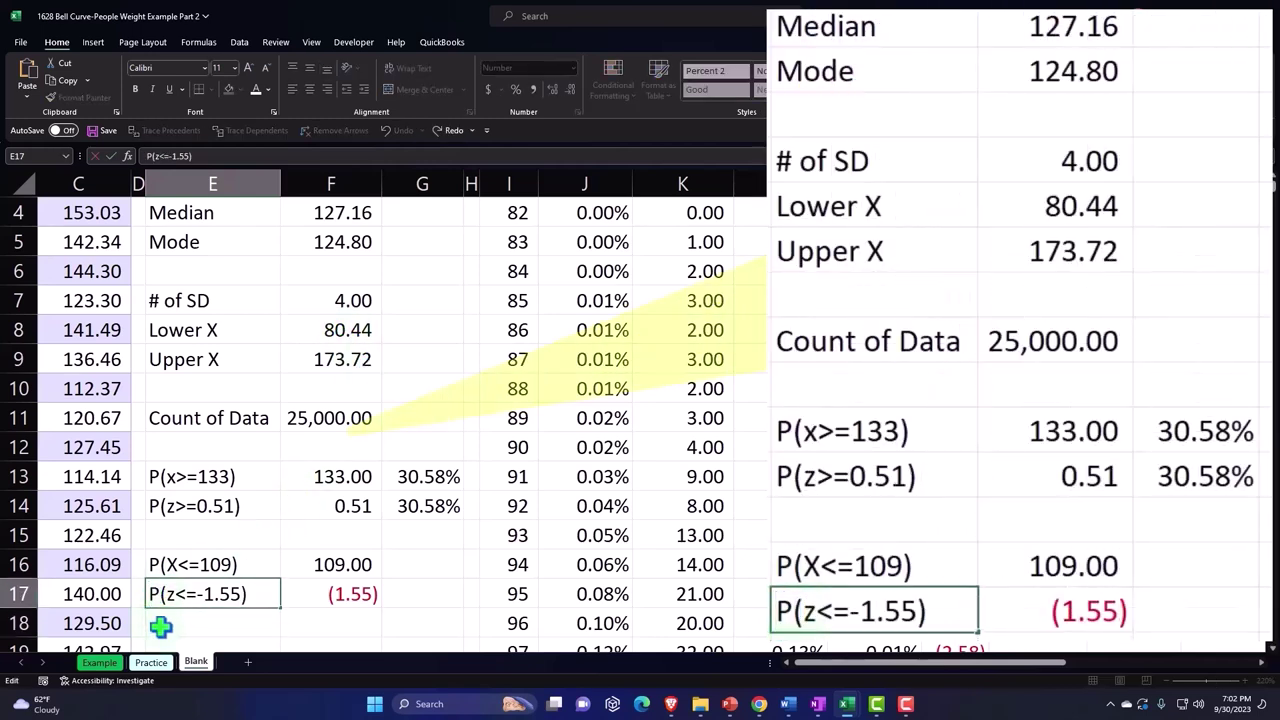
pyautogui.write('="')
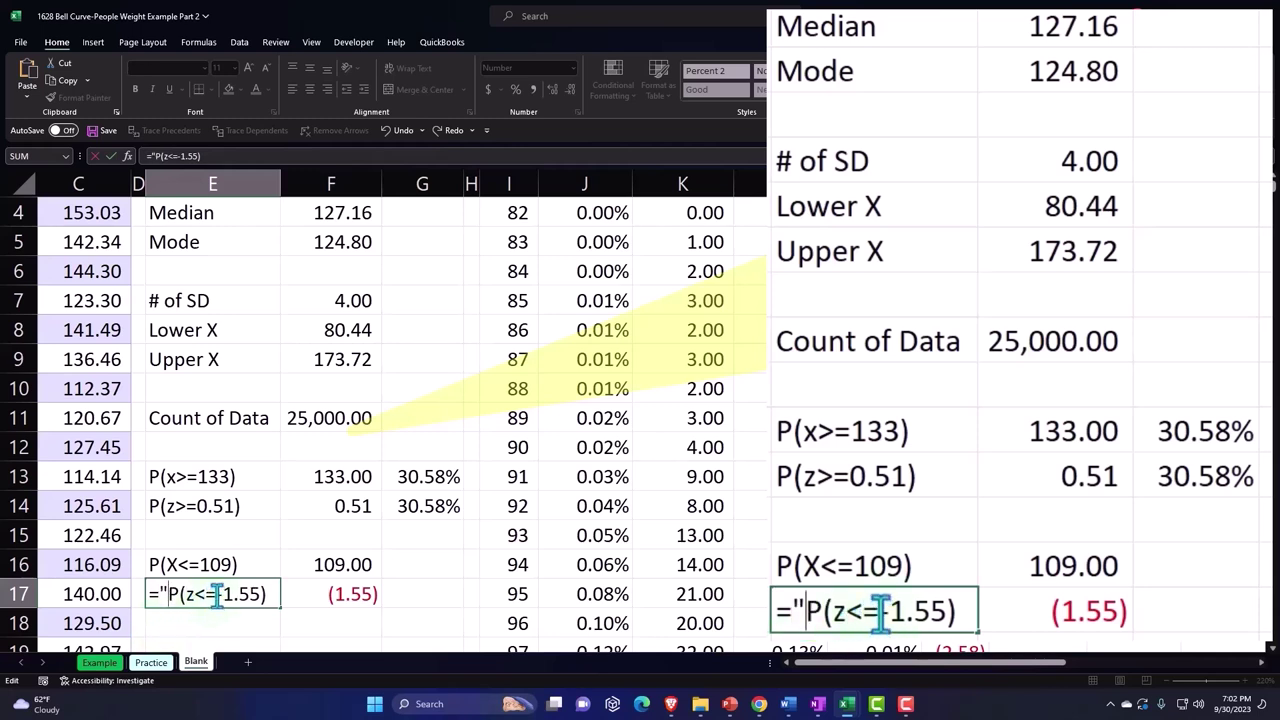
pyautogui.write('"')
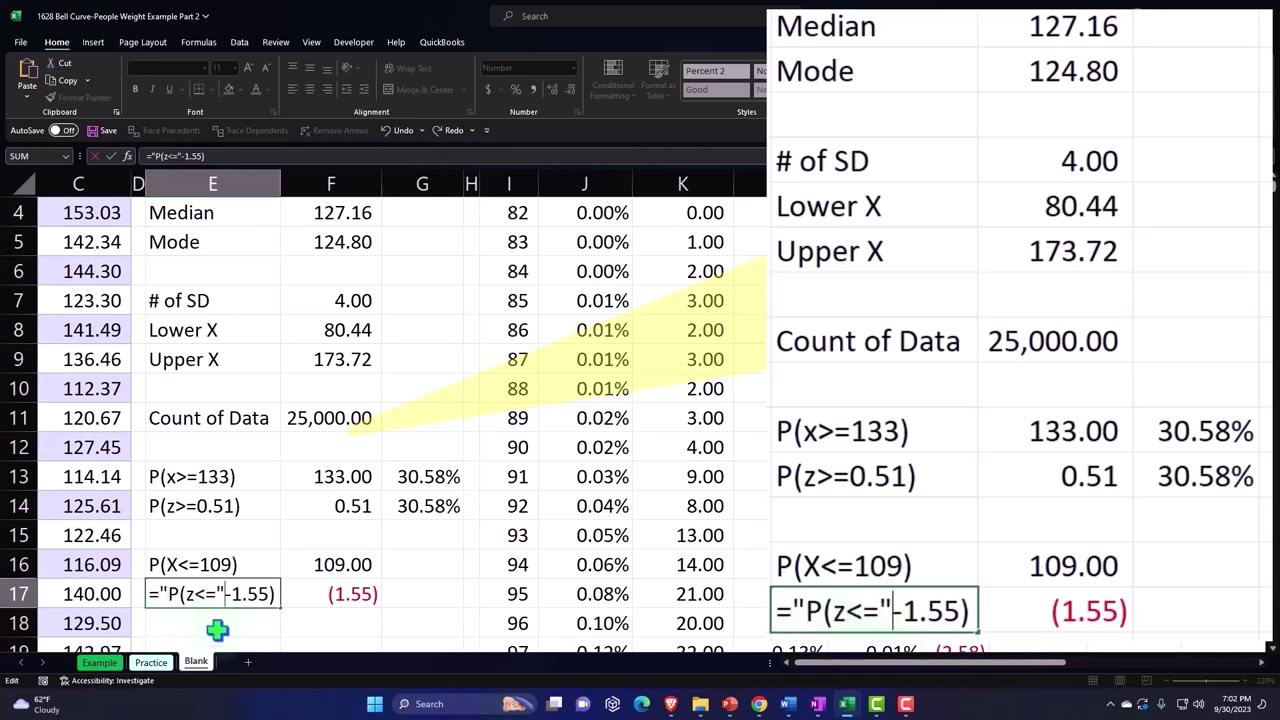
pyautogui.write('&')
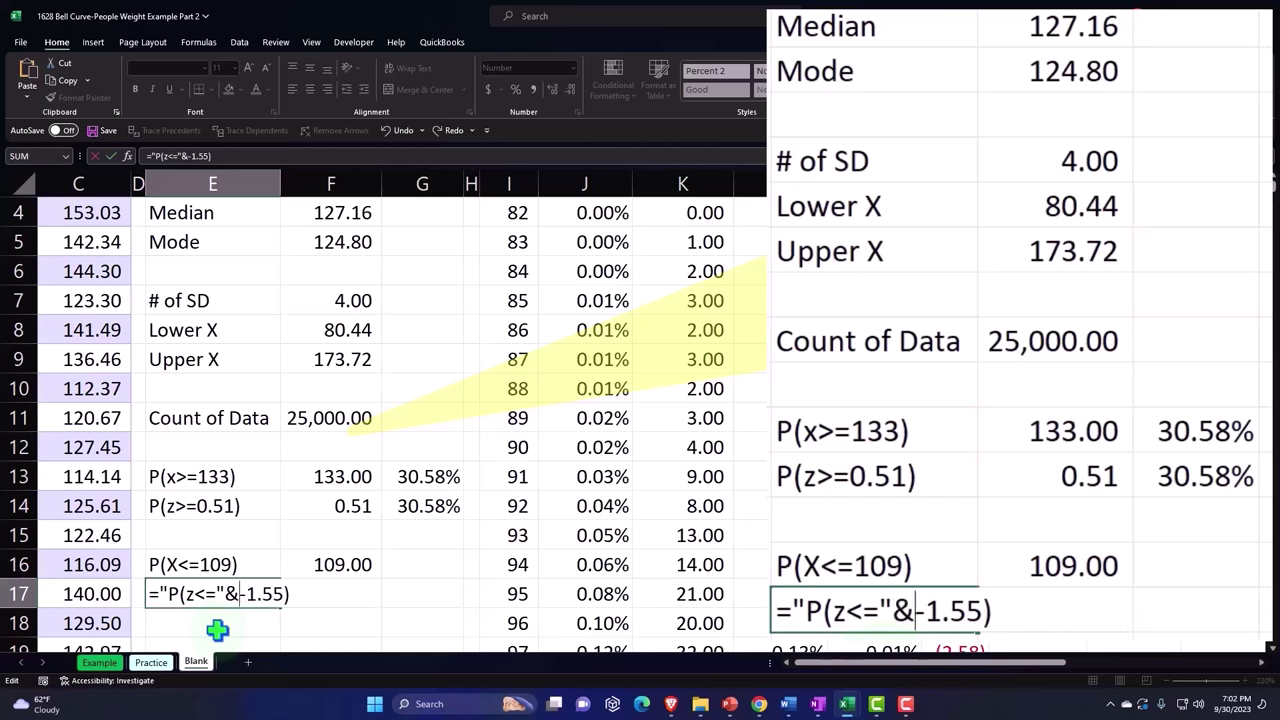
pyautogui.hotkey('shift', 'Right')
pyautogui.hotkey('shift', 'Right')
pyautogui.hotkey('shift', 'Right')
pyautogui.hotkey('shift', 'Right')
pyautogui.hotkey('shift', 'Right')
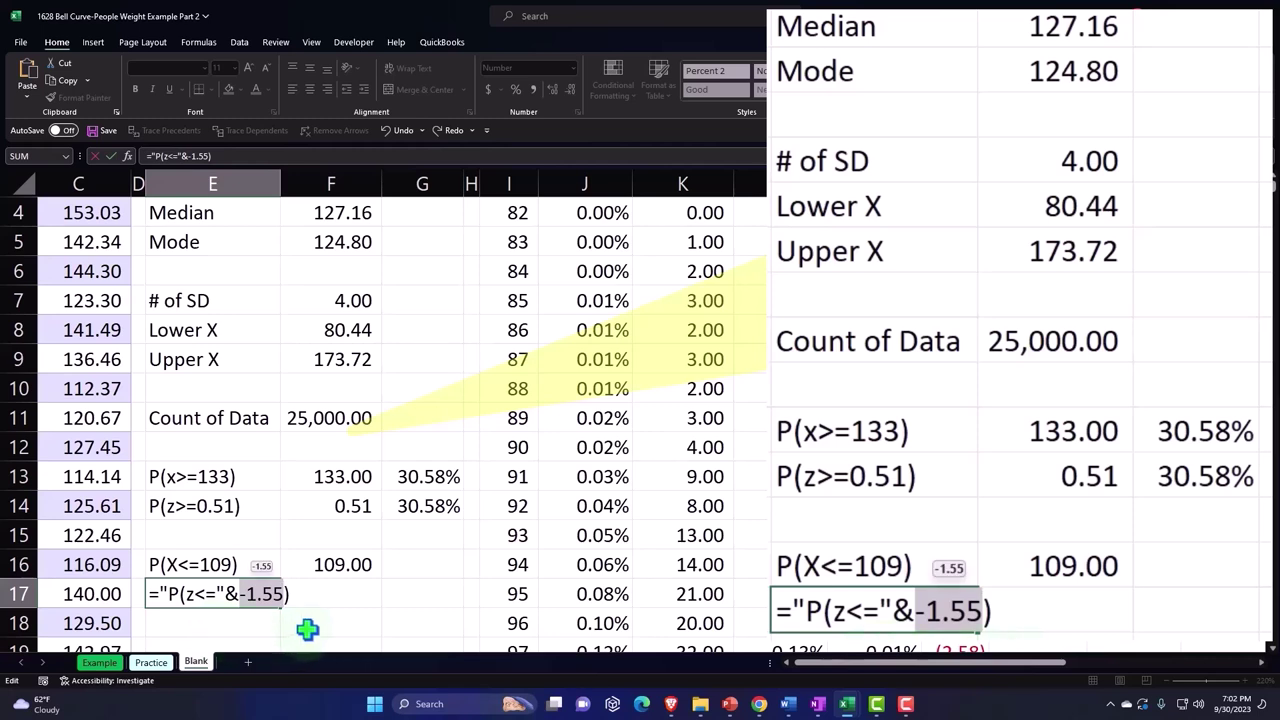
pyautogui.click(449, 617)
pyautogui.press('Left')
pyautogui.press('Up')
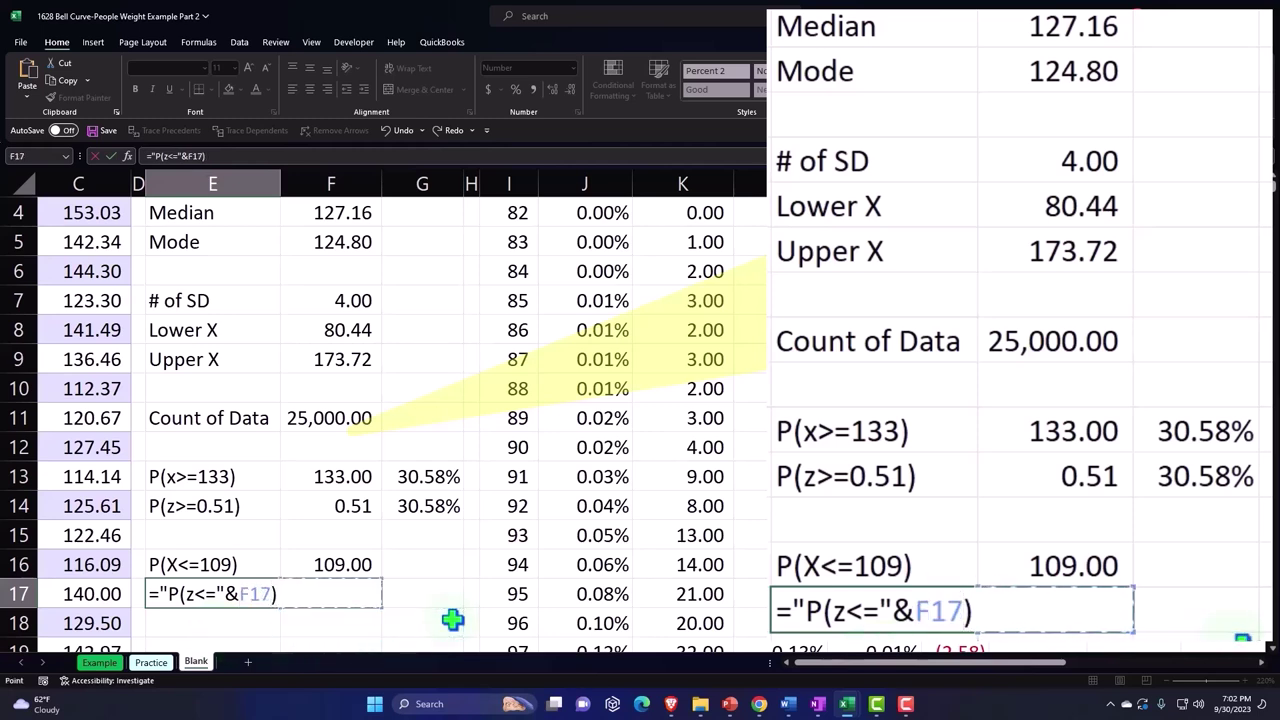
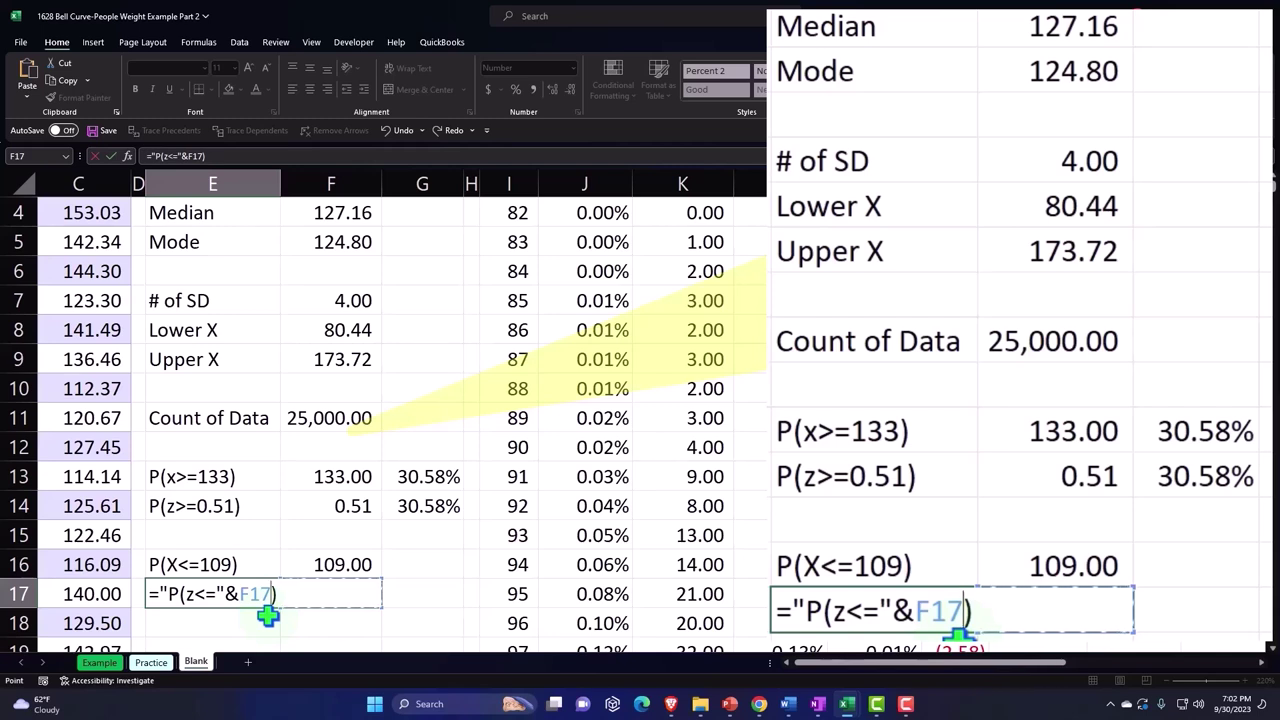
# Rebuild E17's label as ="P(z<="&ROUND(F17,2)&")" so it reads P(z<=-1.55).
pyautogui.write('&')
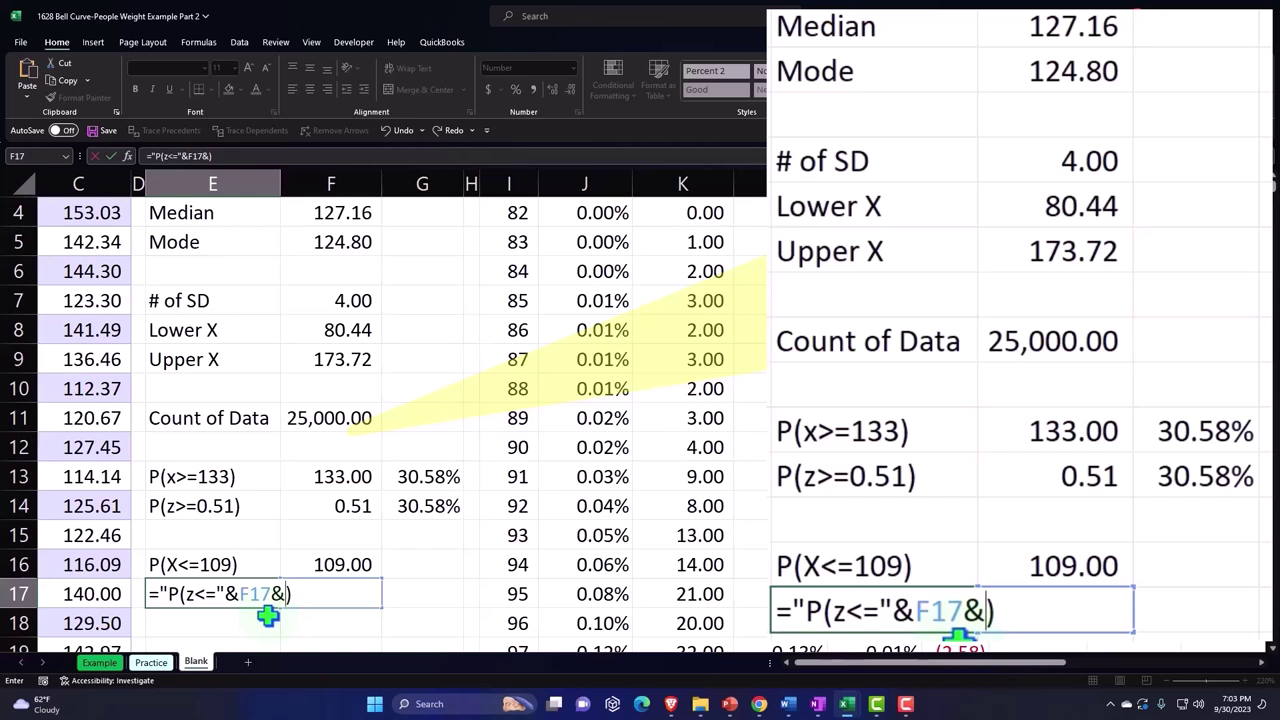
pyautogui.write('"')
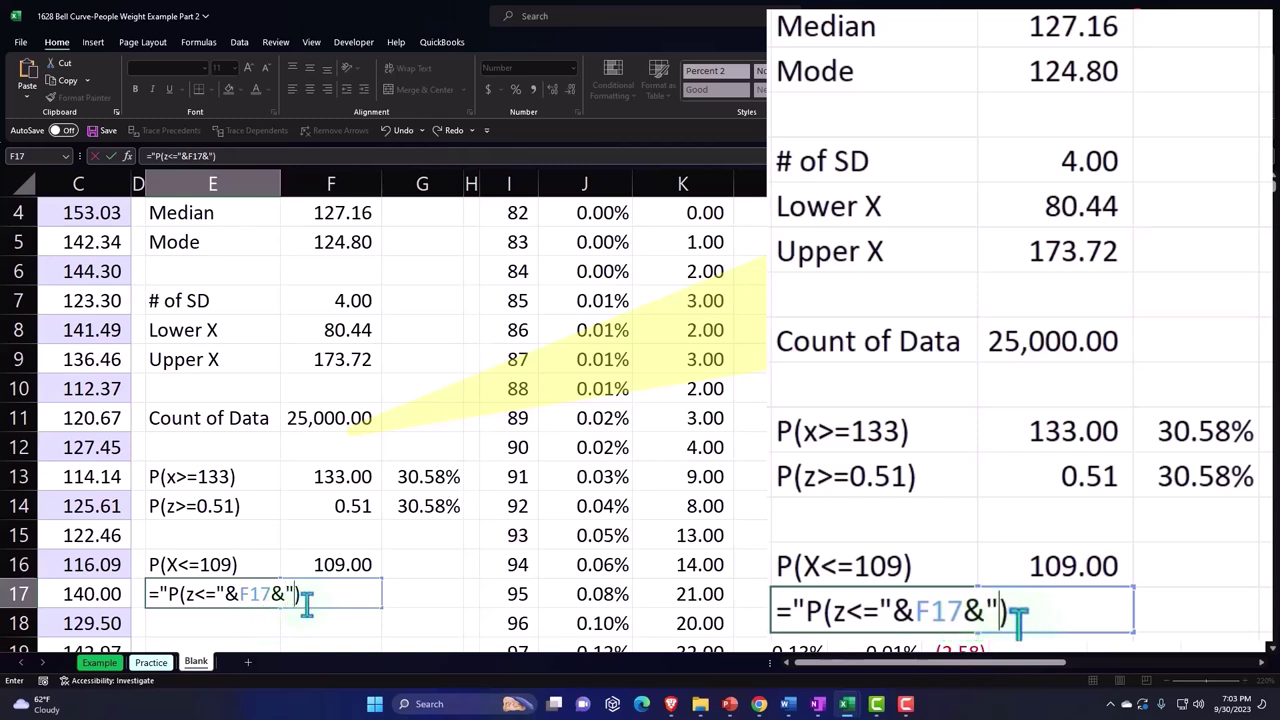
pyautogui.click(310, 598)
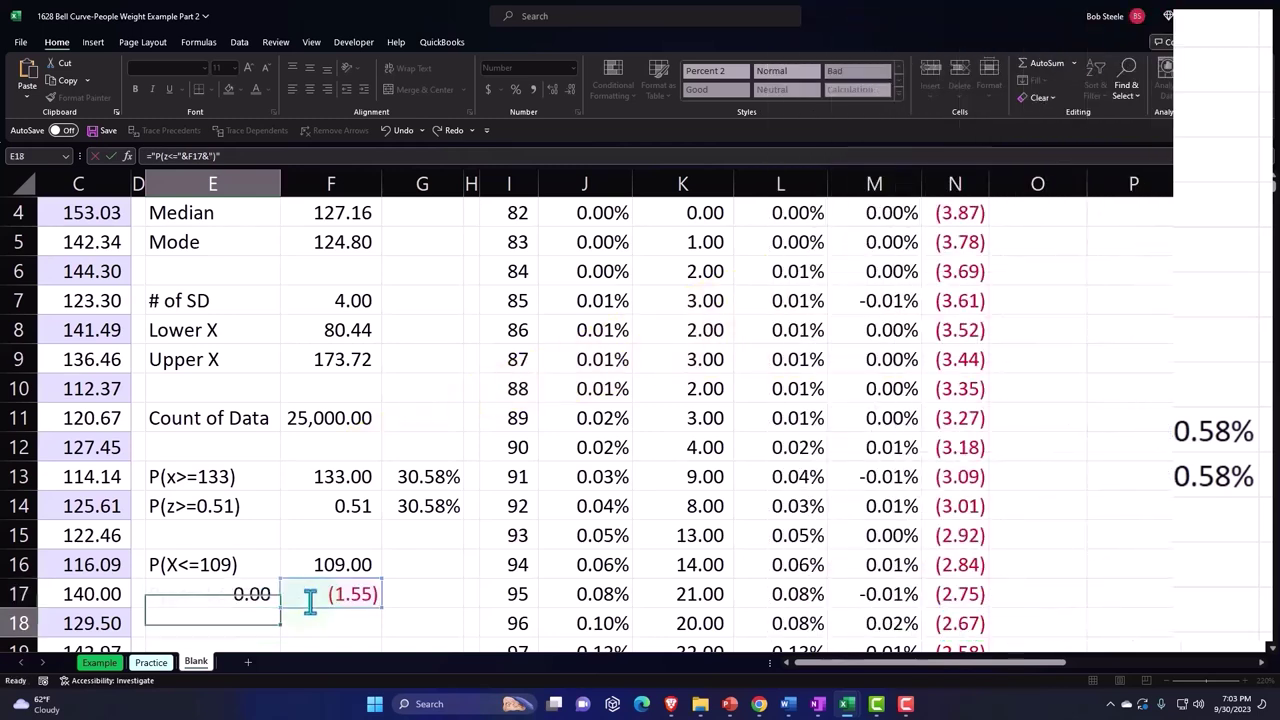
pyautogui.press('Return')
pyautogui.press('Up')
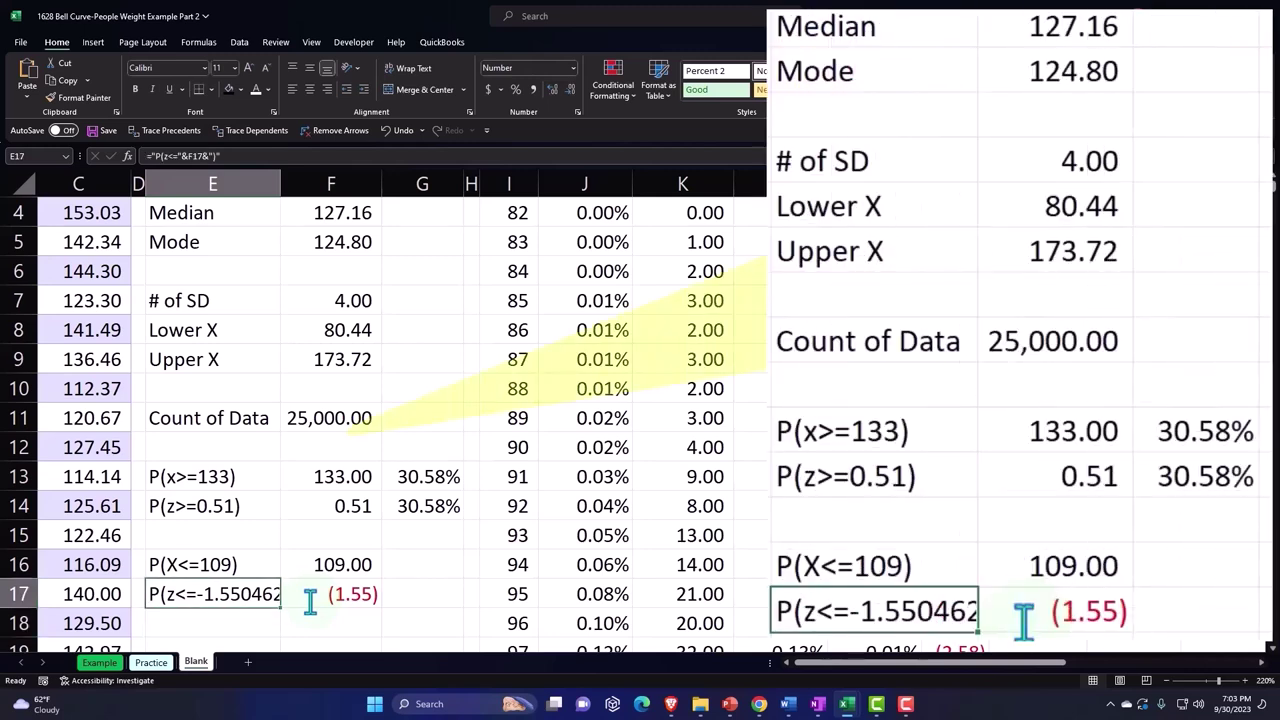
pyautogui.doubleClick(230, 592)
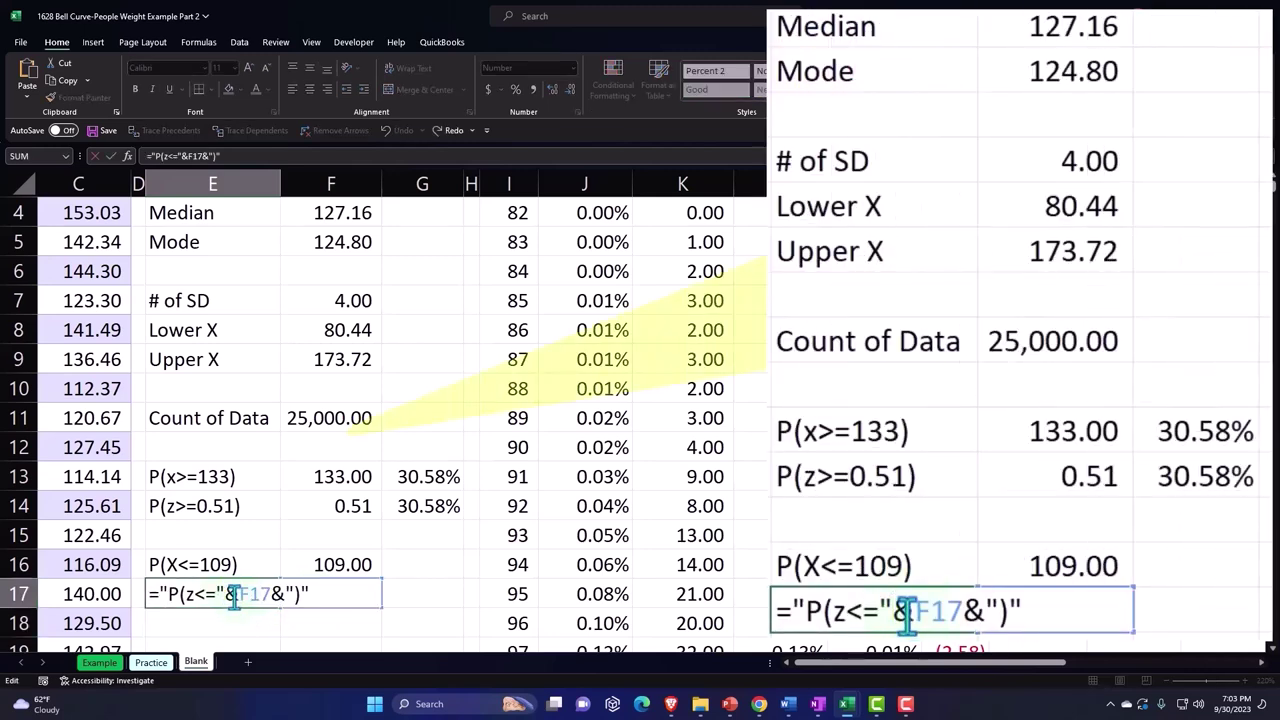
pyautogui.write('ro')
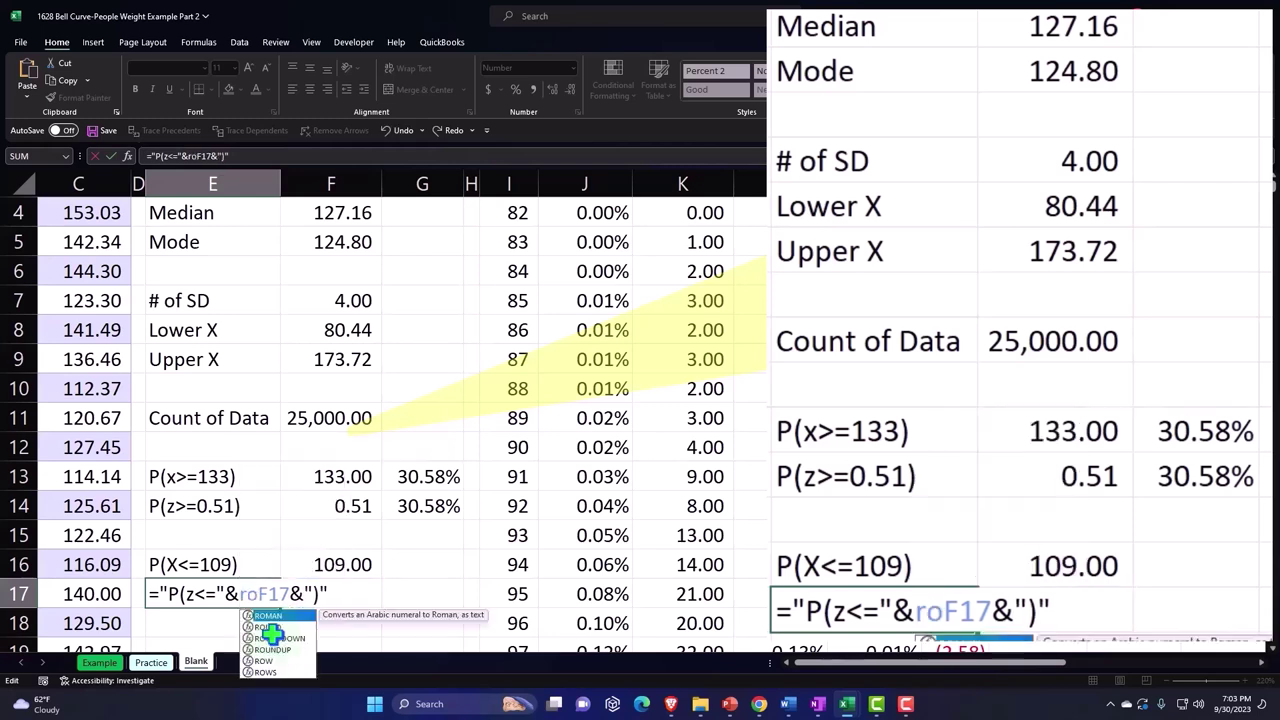
pyautogui.write('und')
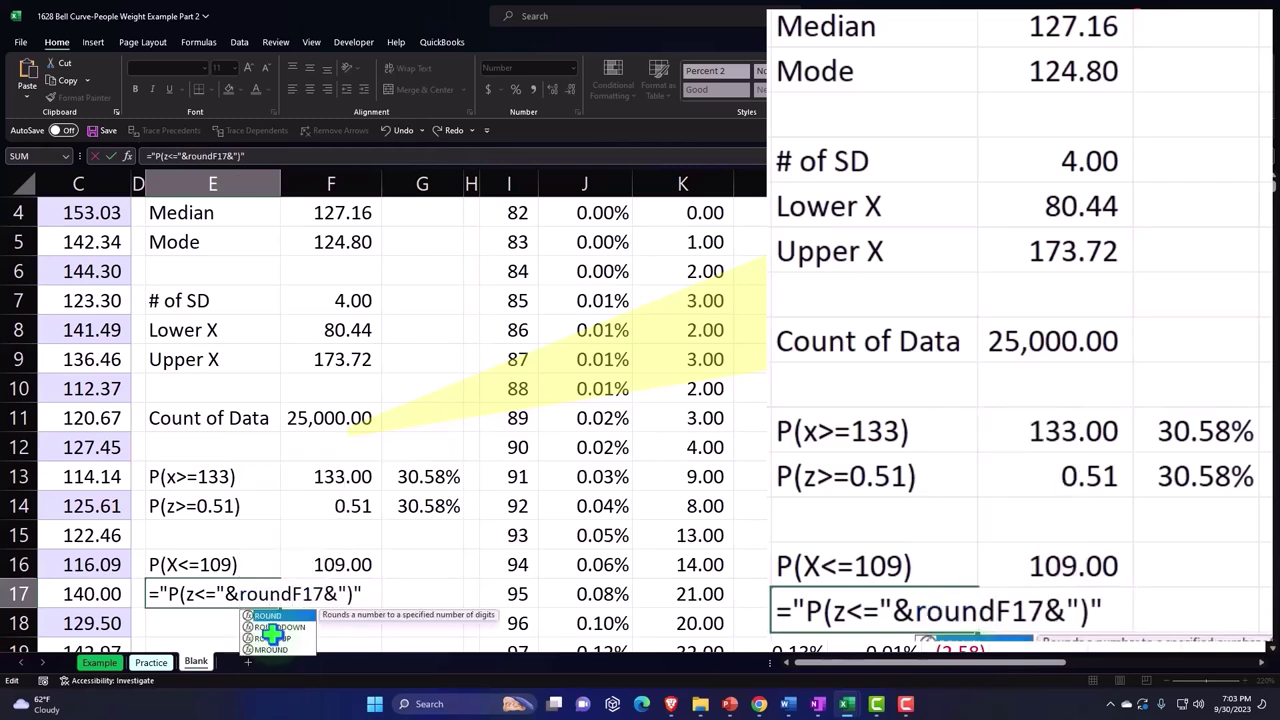
pyautogui.write('(F17')
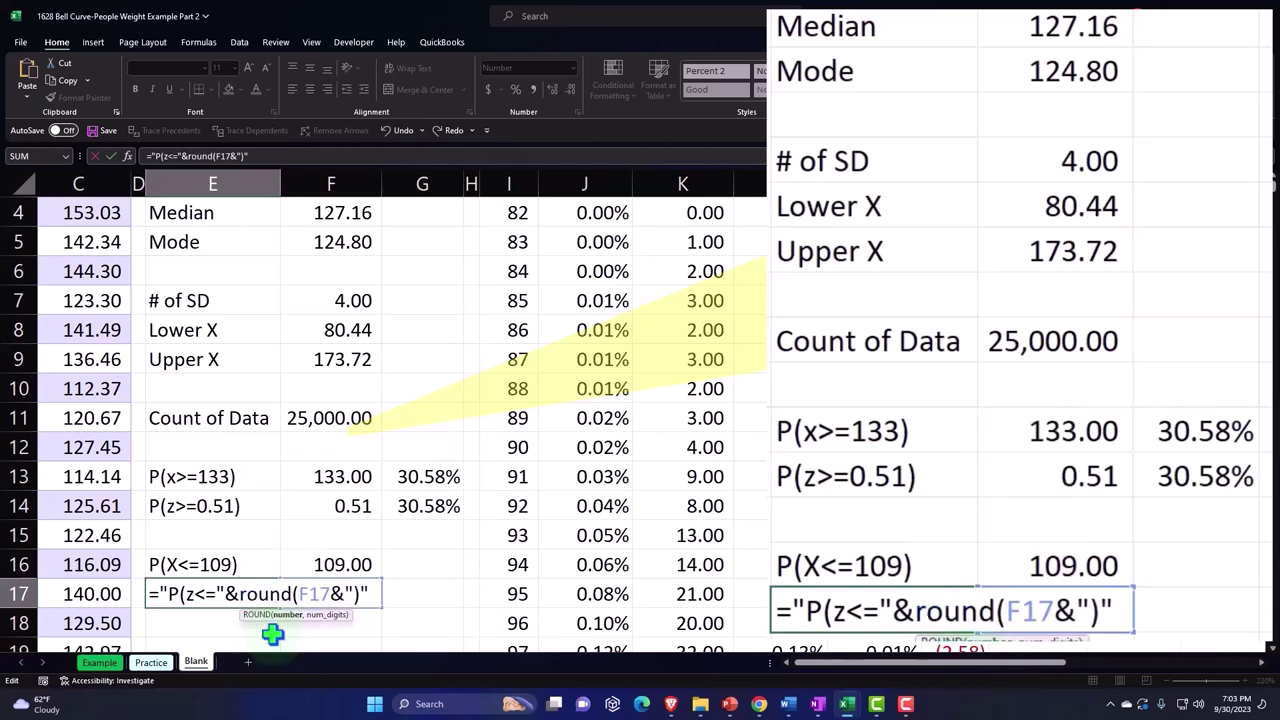
pyautogui.write(',')
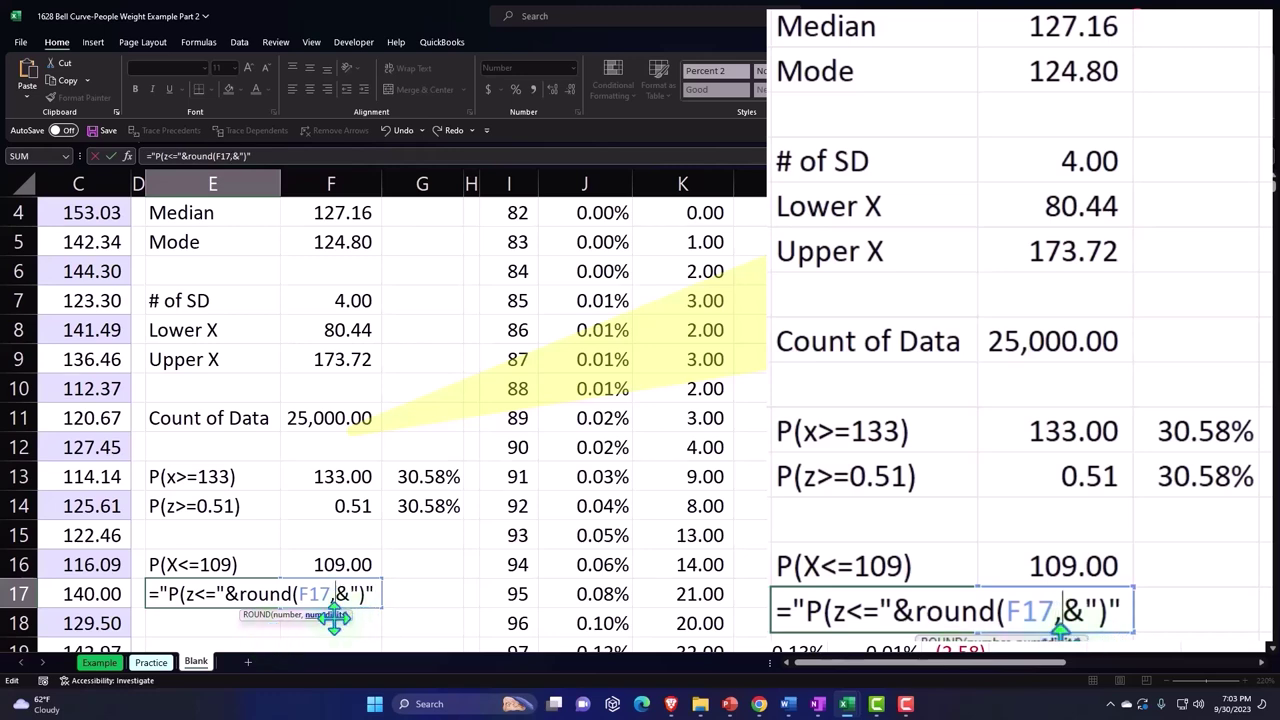
pyautogui.write('2)')
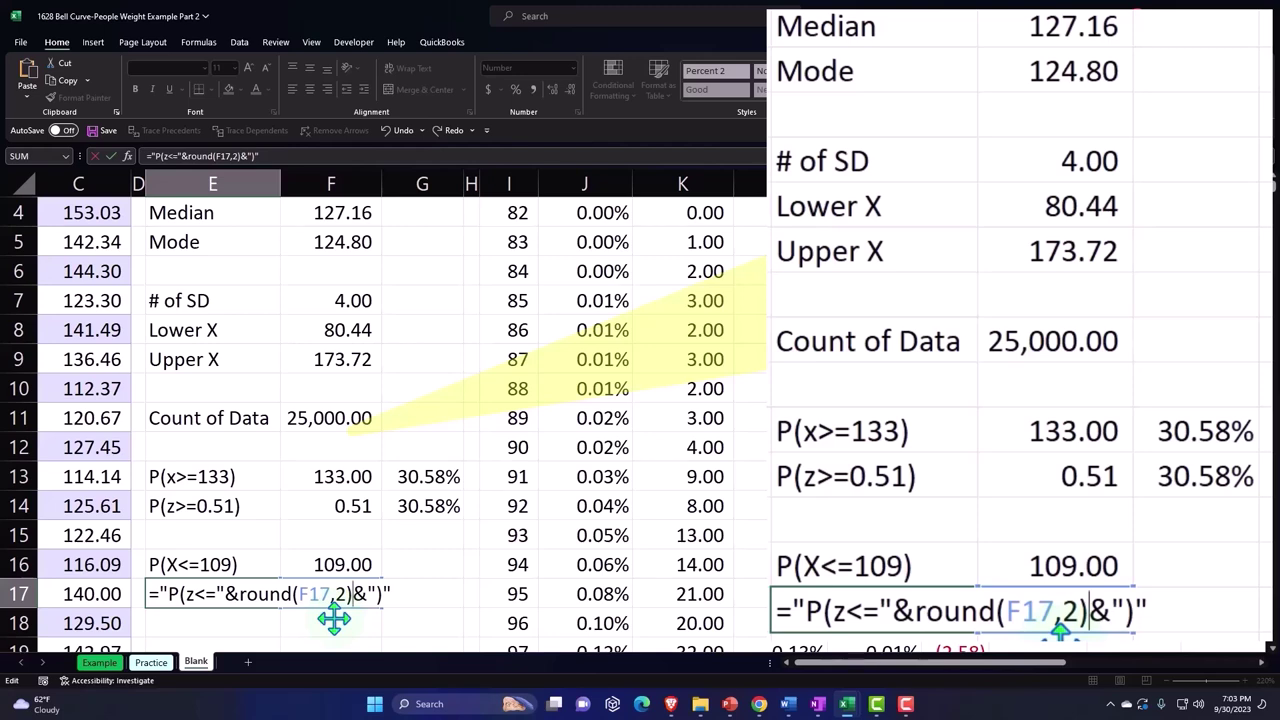
pyautogui.press('Return')
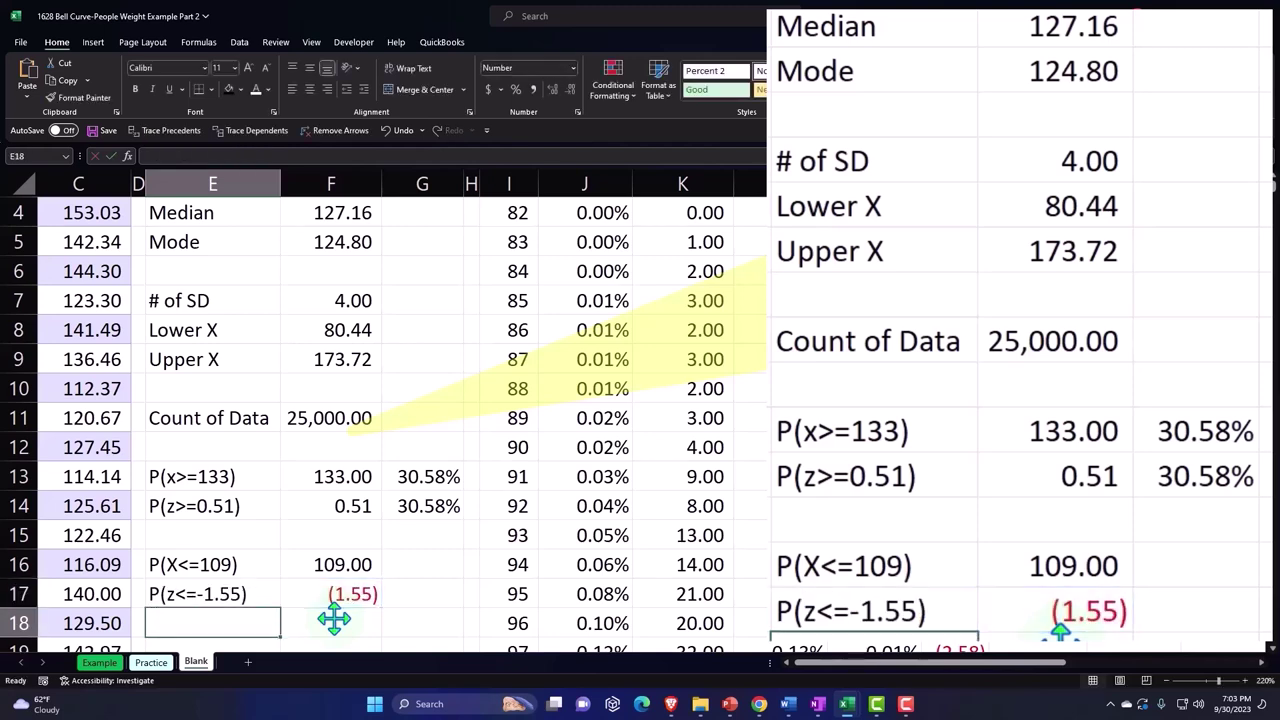
pyautogui.click(437, 562)
# Start a NORM.DIST formula in G16 with x from F16 and the mean from F2.
pyautogui.scroll(-1, 534, 554)
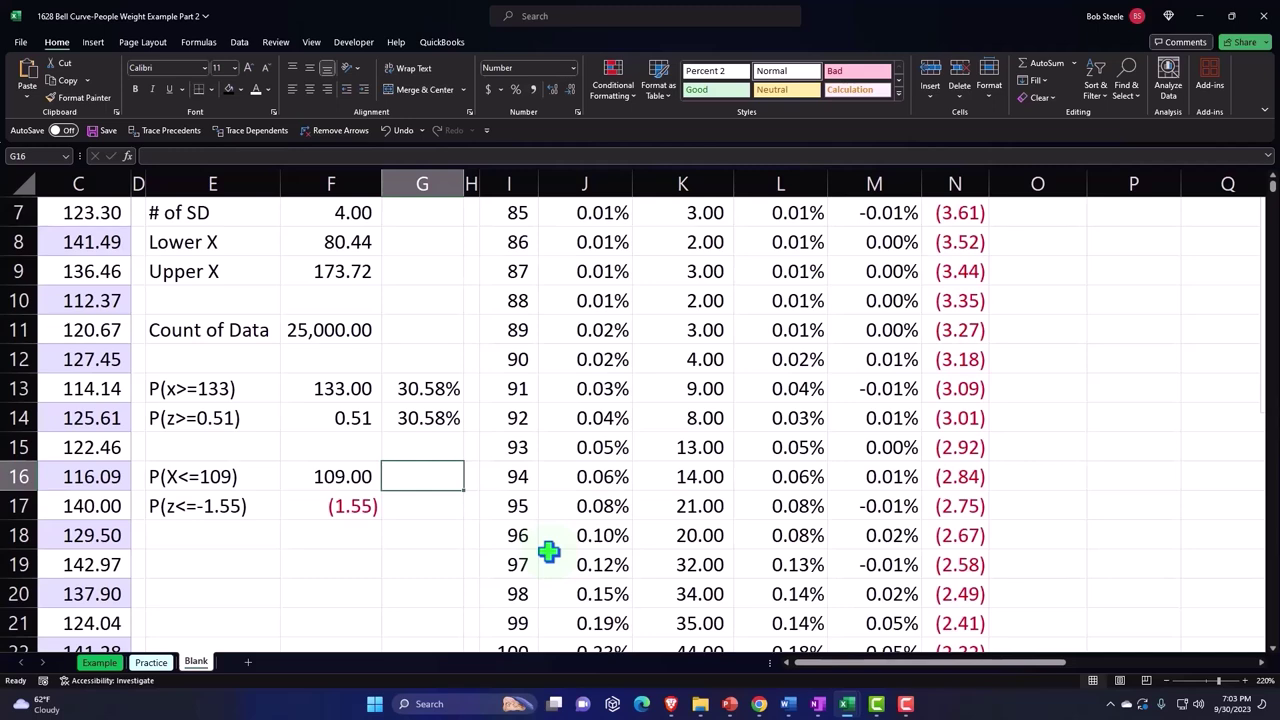
pyautogui.write('=')
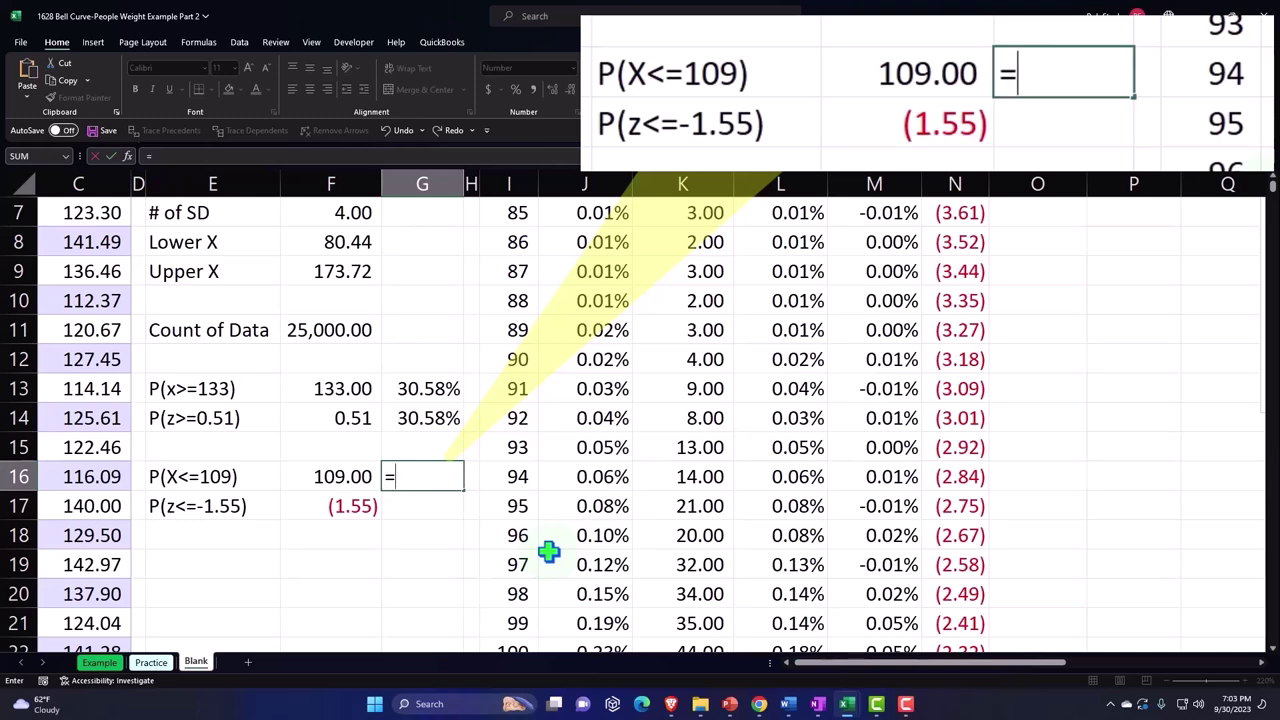
pyautogui.write('norm')
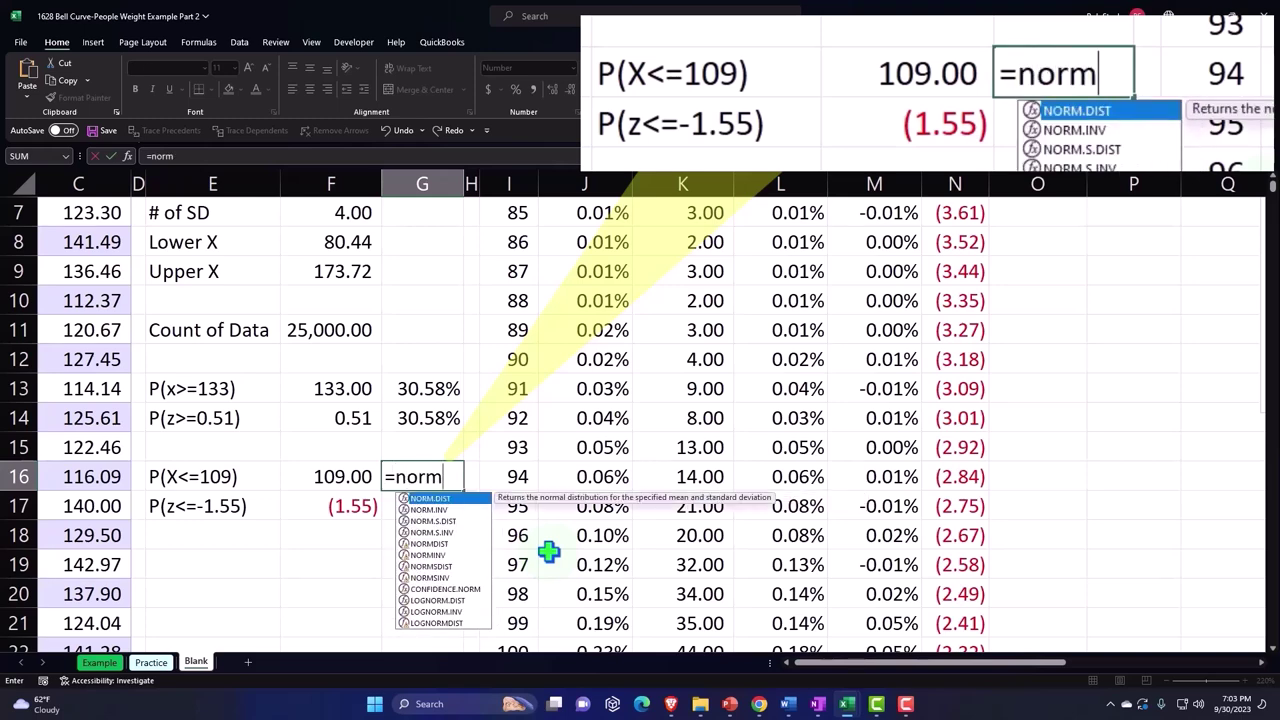
pyautogui.write('.')
pyautogui.press('Tab')
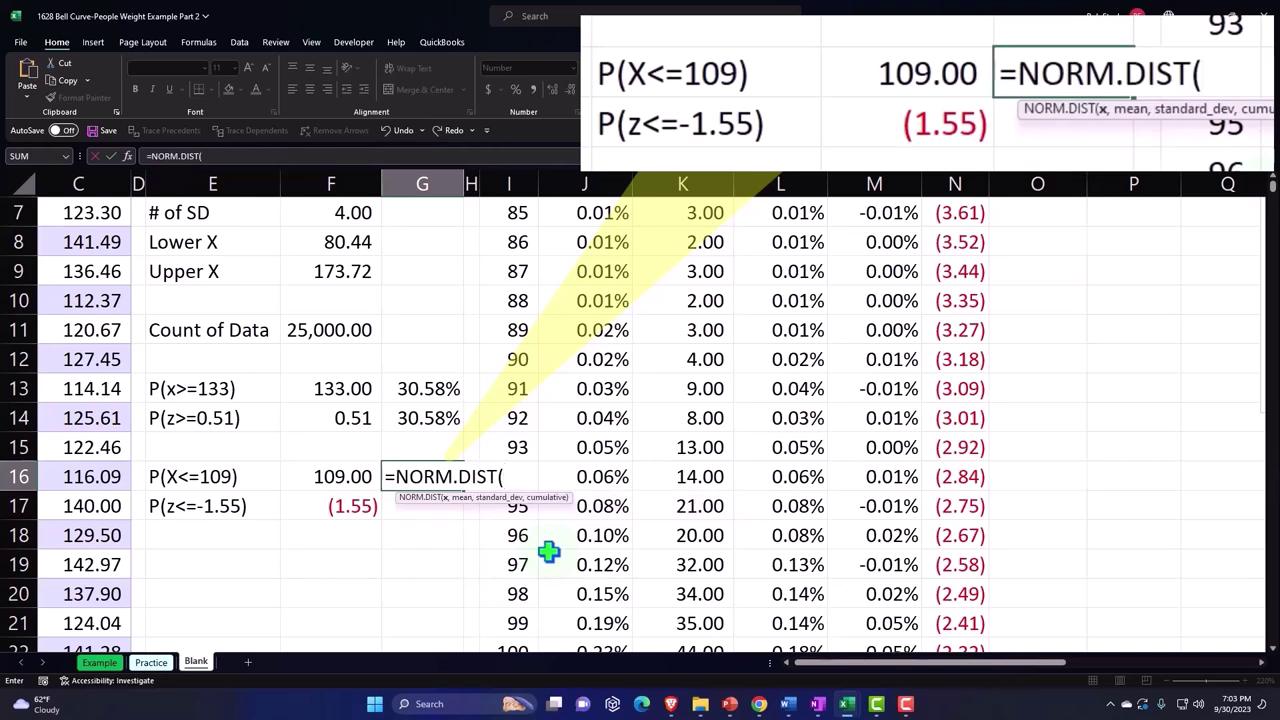
pyautogui.press('Left')
pyautogui.write(',')
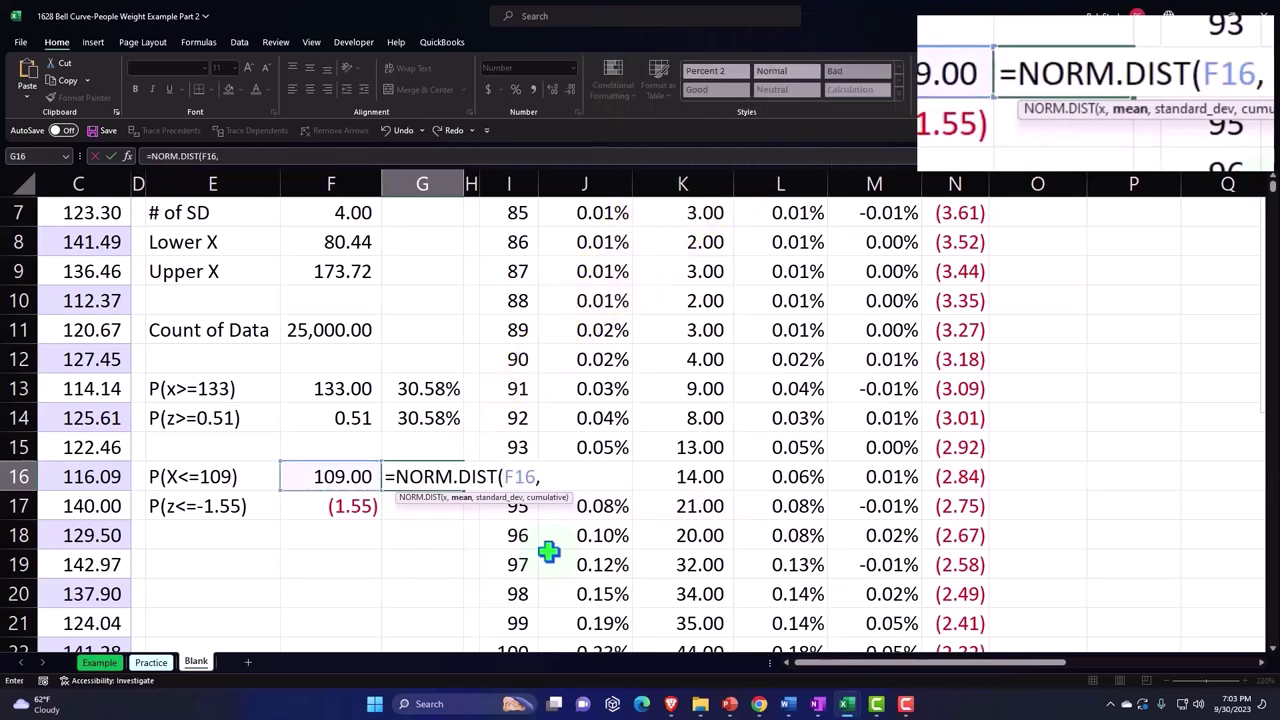
pyautogui.press('Up')
pyautogui.hotkey('ctrl', 'Up')
pyautogui.hotkey('ctrl', 'Up')
pyautogui.hotkey('ctrl', 'Up')
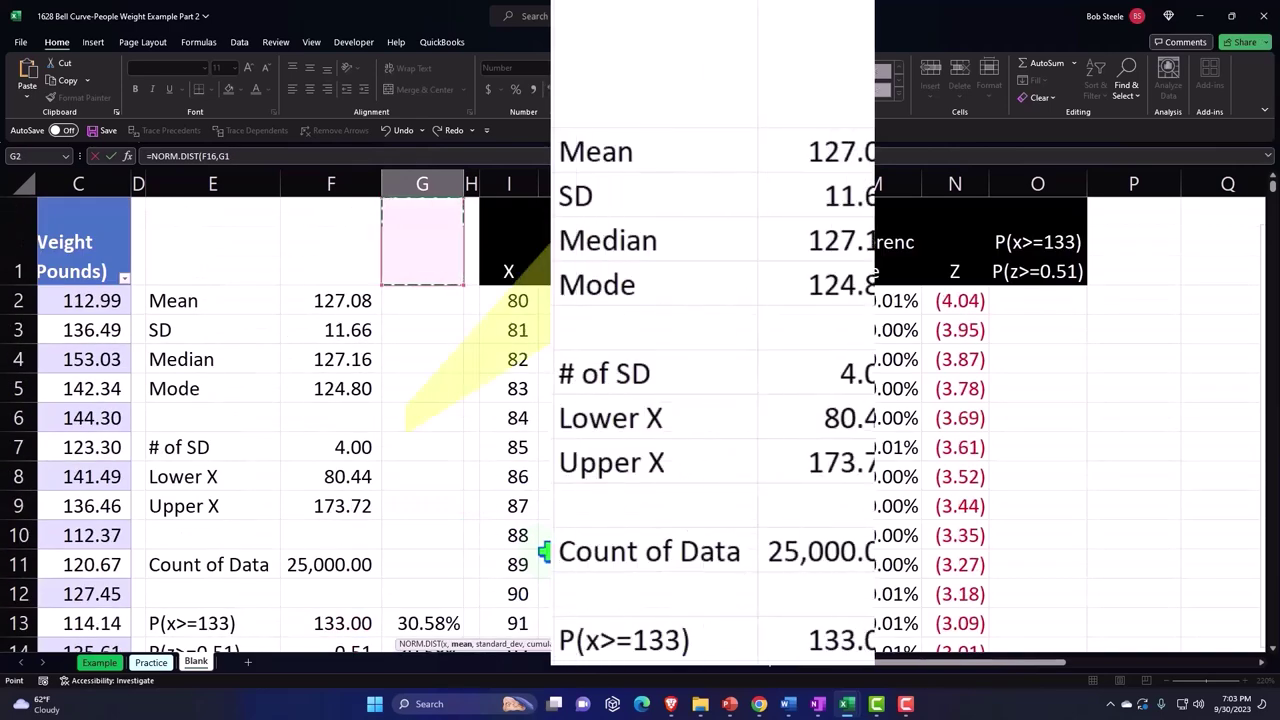
pyautogui.press('Down')
pyautogui.press('Left')
pyautogui.write(',')
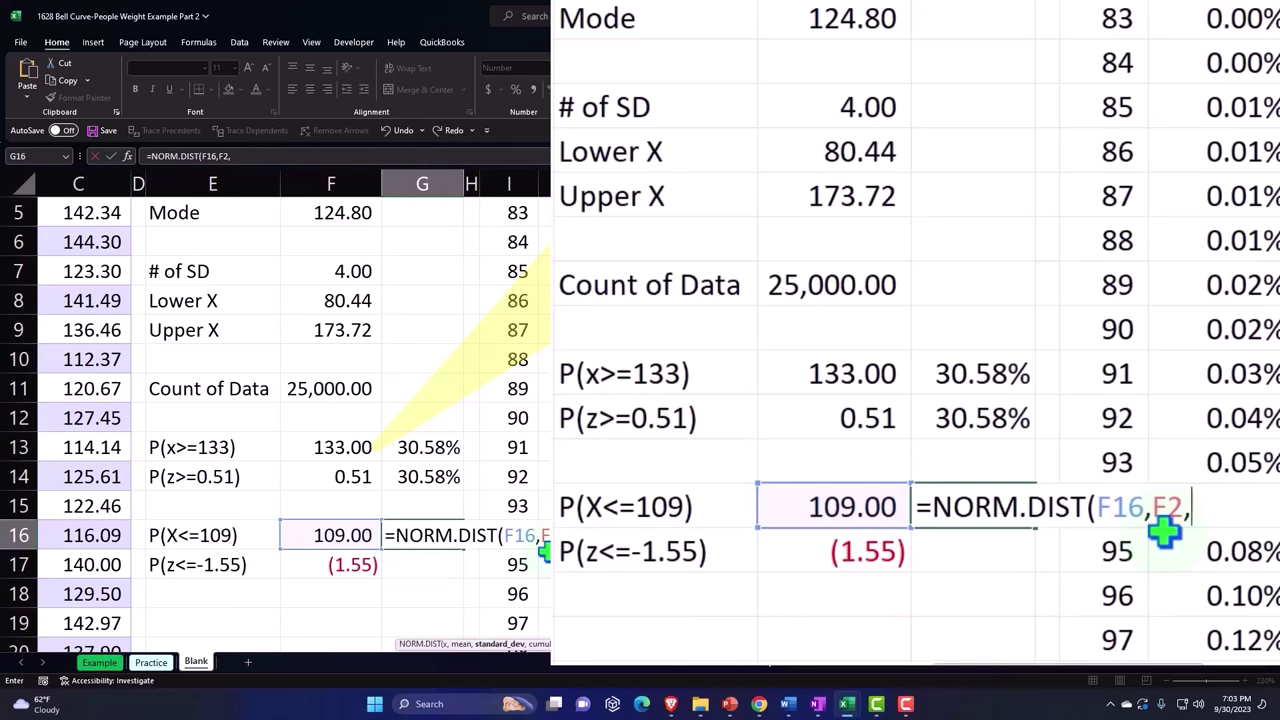
# Finish it as =NORM.DIST(F16,F2,F3,1), using the SD in F3 and cumulative 1.
pyautogui.scroll(1, 470, 450)
pyautogui.click(365, 249)
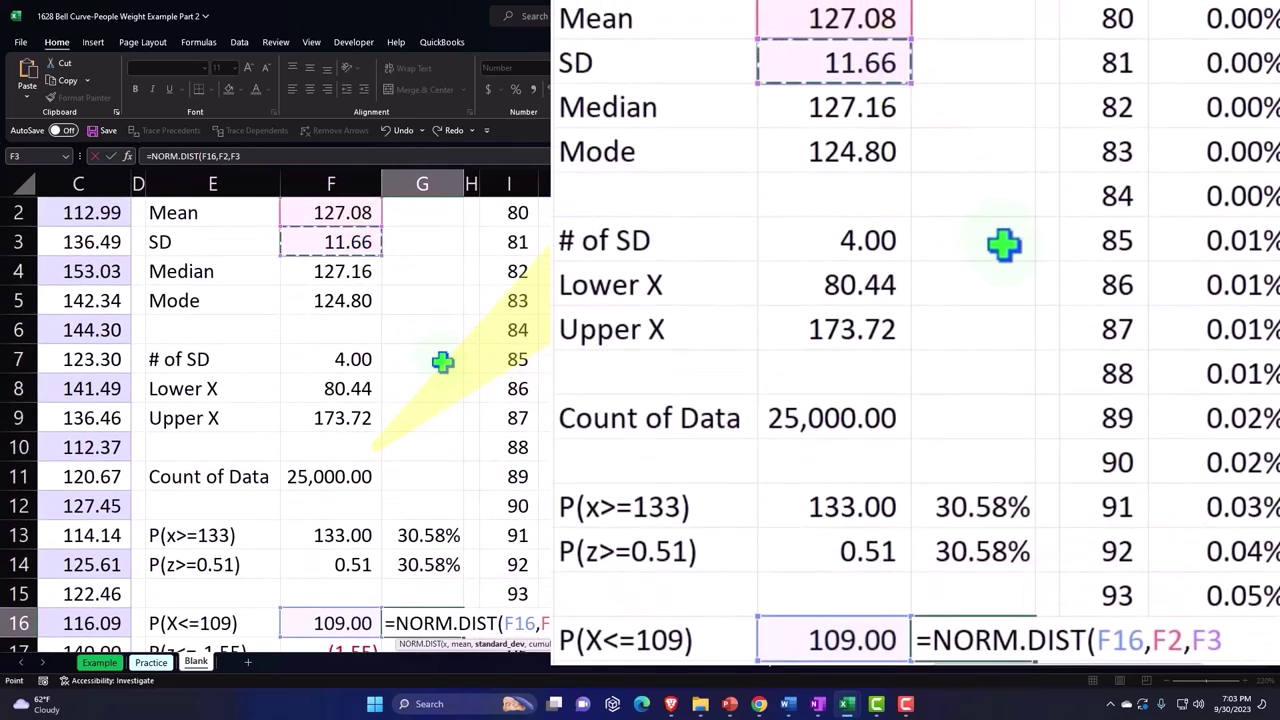
pyautogui.scroll(-1, 443, 362)
pyautogui.scroll(-1, 443, 362)
pyautogui.write(',1')
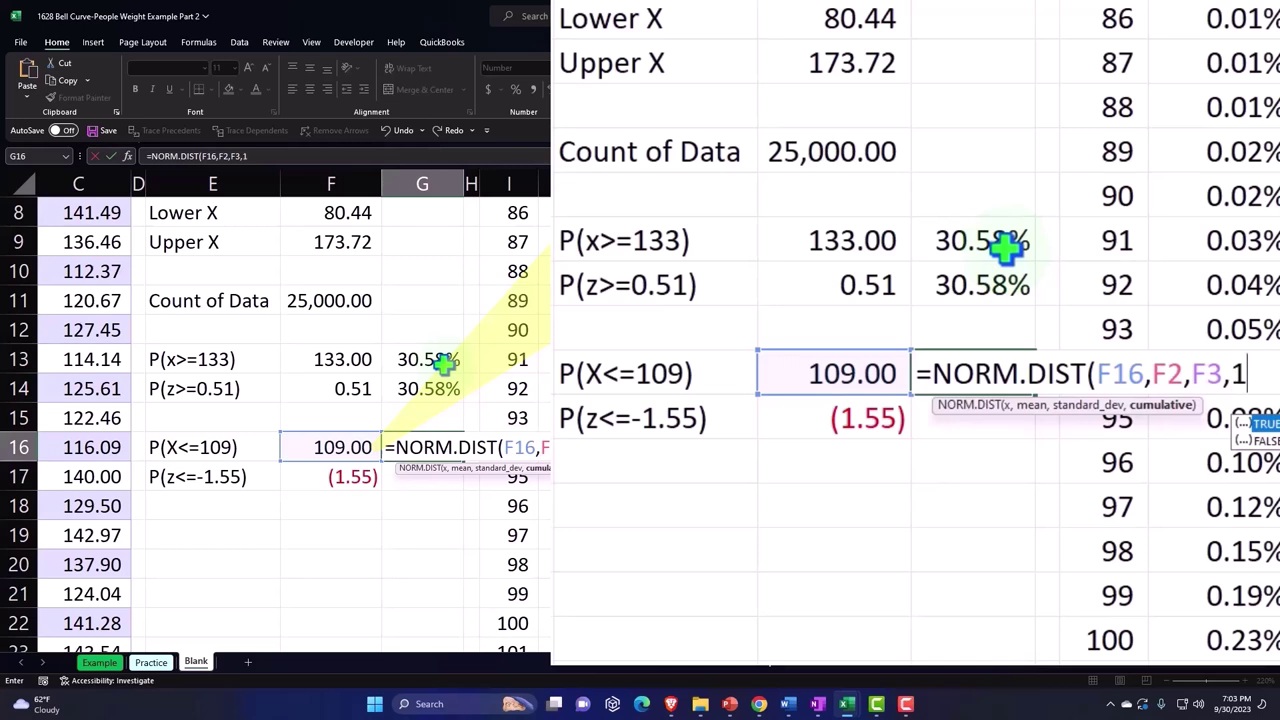
pyautogui.write(')')
pyautogui.press('Return')
# Format G16 as a two-decimal percentage, showing 6.05%.
pyautogui.press('Up')
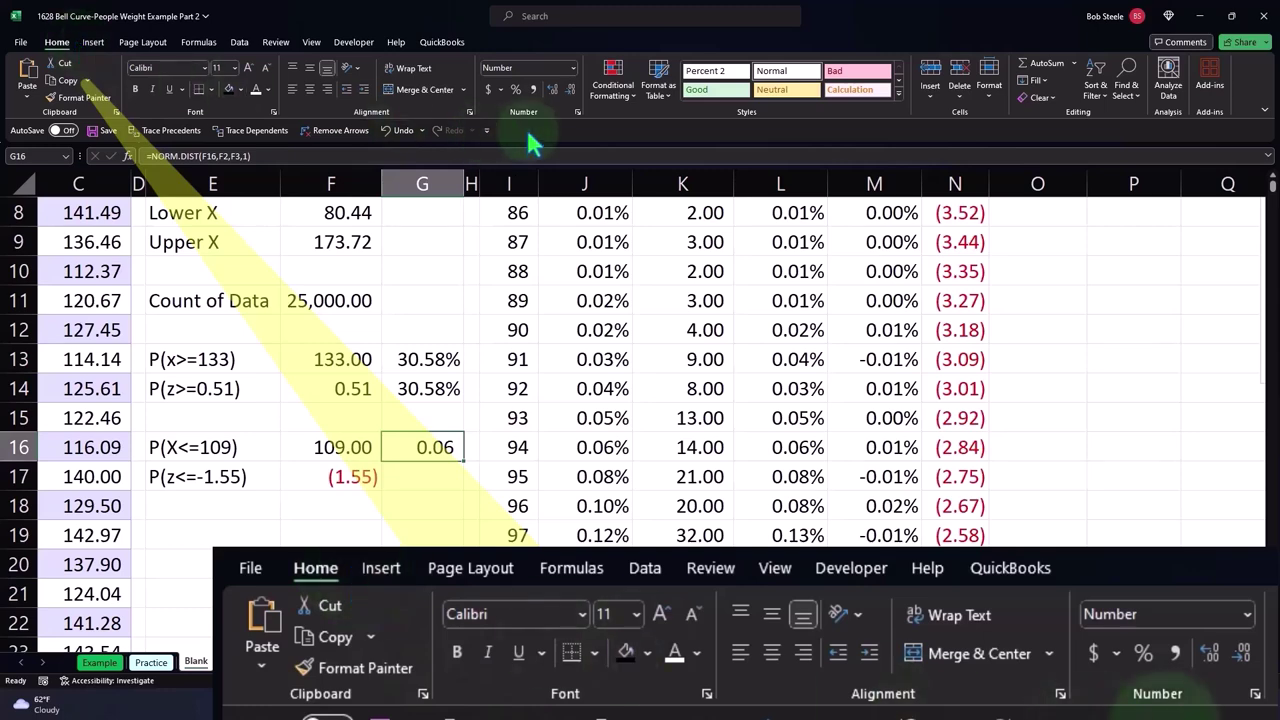
pyautogui.click(516, 89)
pyautogui.click(552, 89)
pyautogui.click(552, 89)
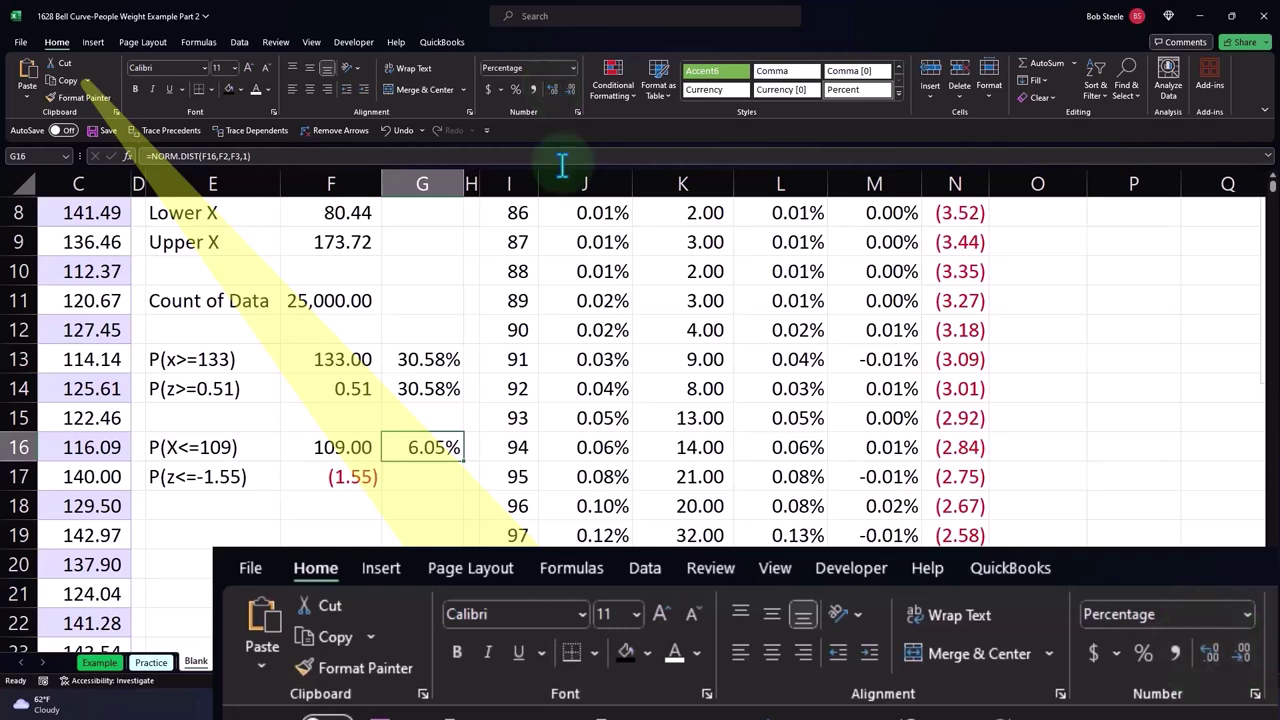
pyautogui.click(451, 477)
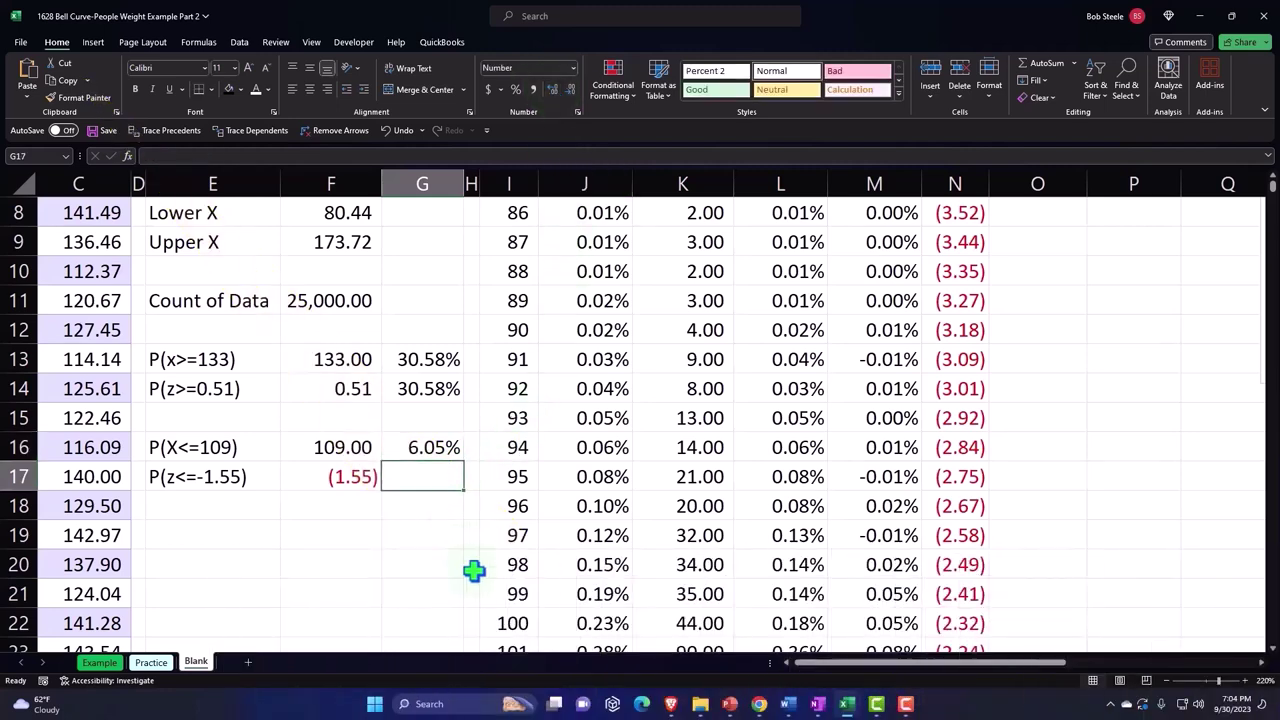
# Enter =NORM.S.DIST(F17,1) in G17 for P(z<=-1.55).
pyautogui.write('=')
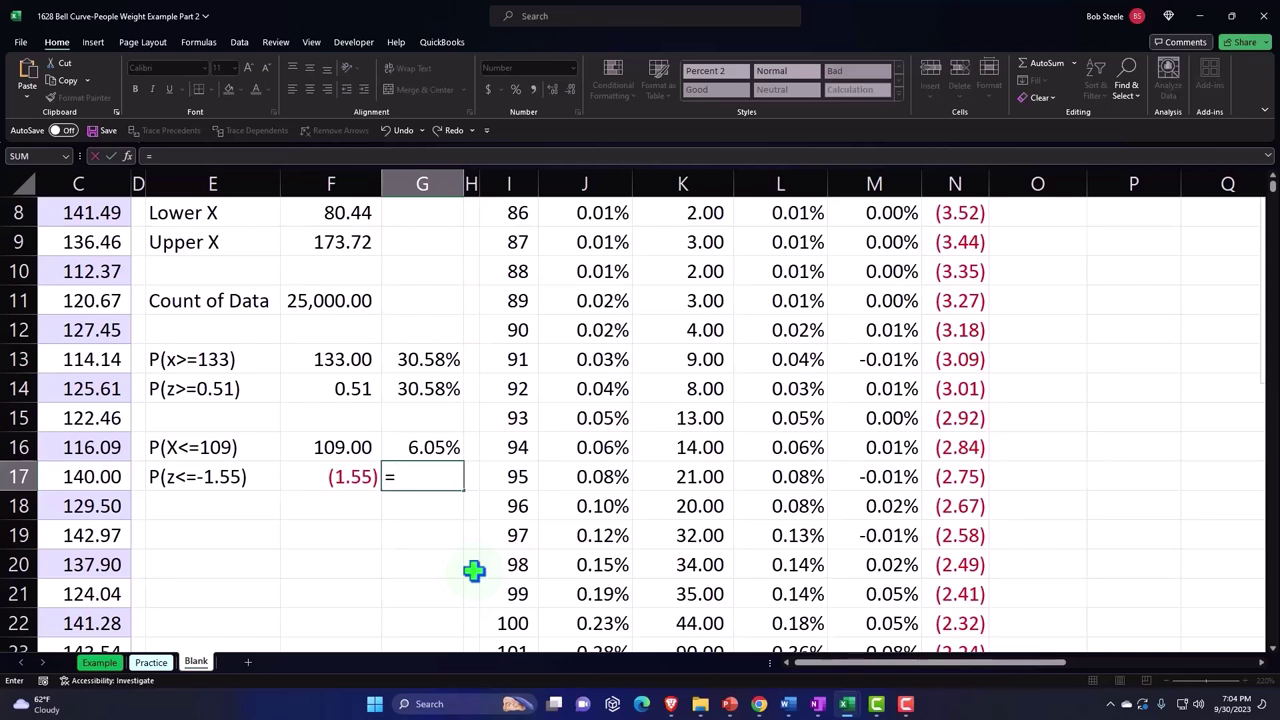
pyautogui.write('norm')
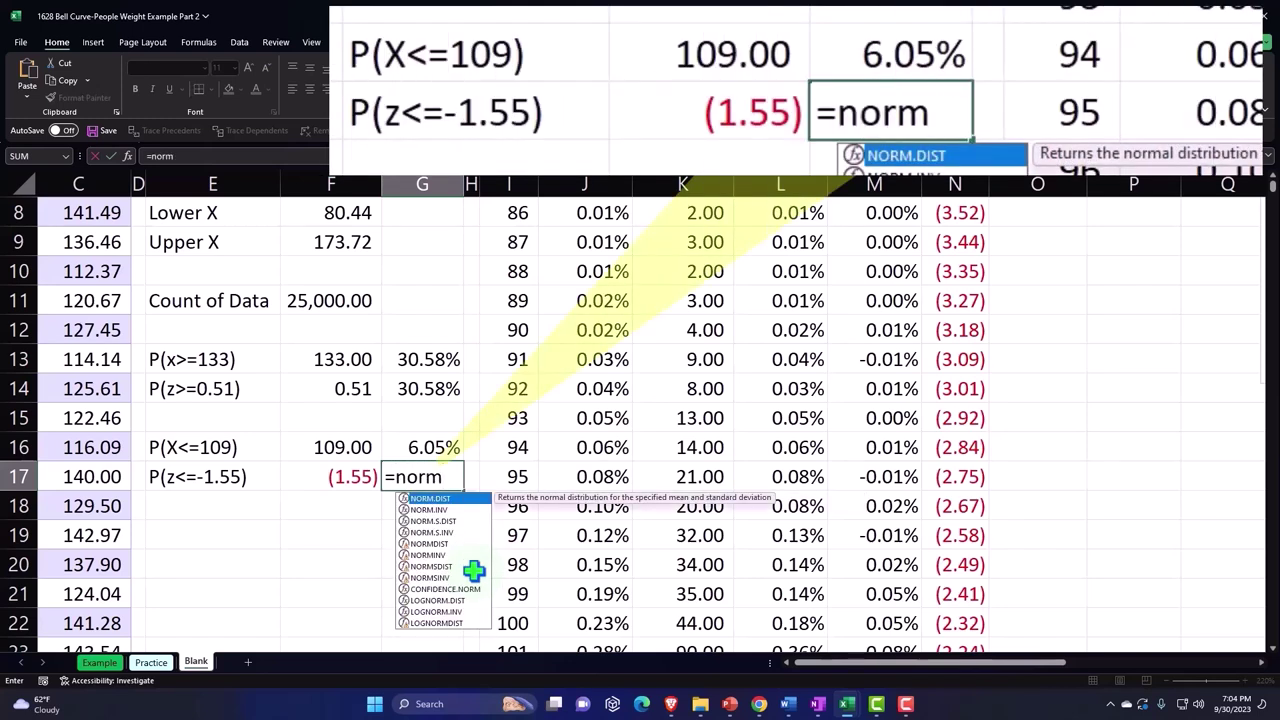
pyautogui.write('.s')
pyautogui.press('Tab')
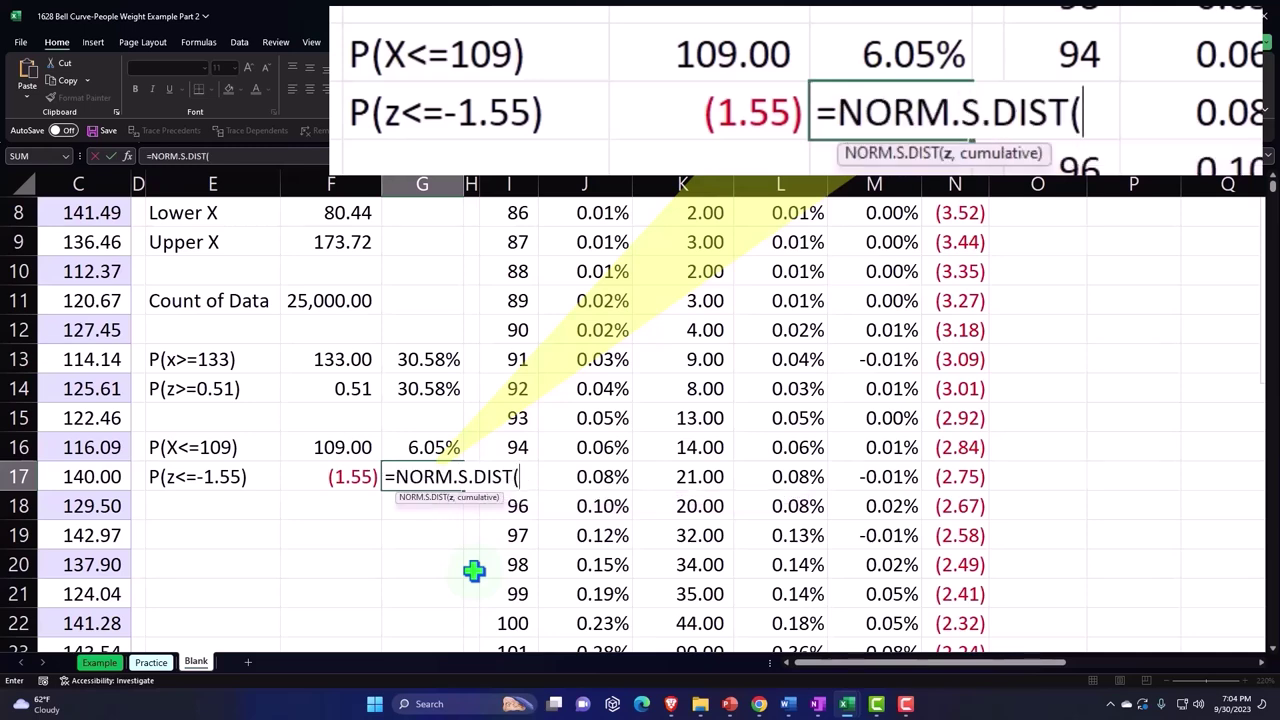
pyautogui.press('Left')
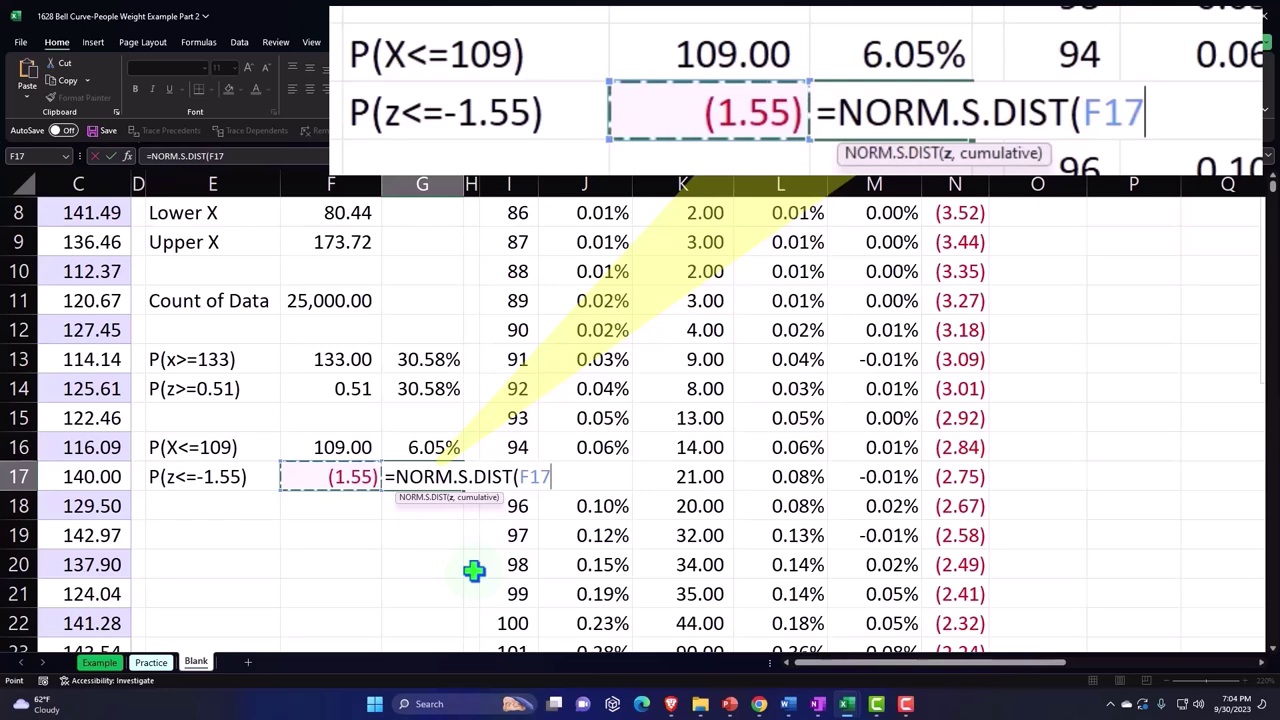
pyautogui.write(',')
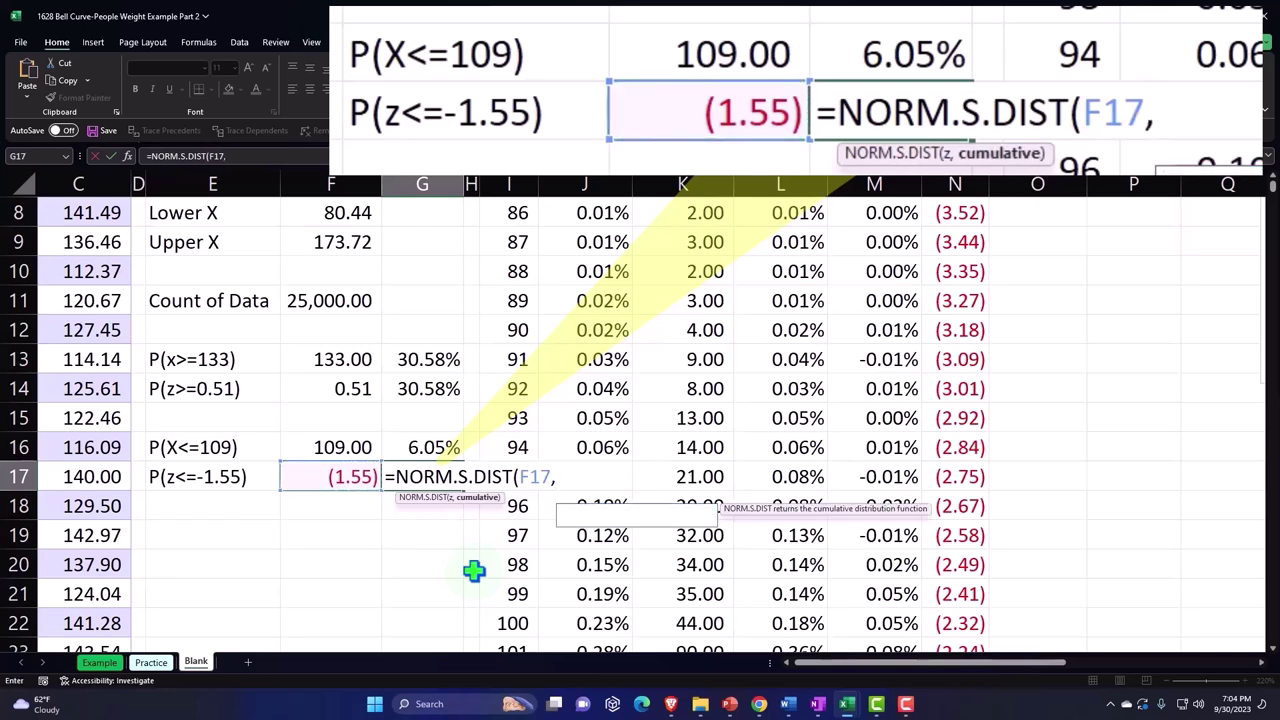
pyautogui.write('1')
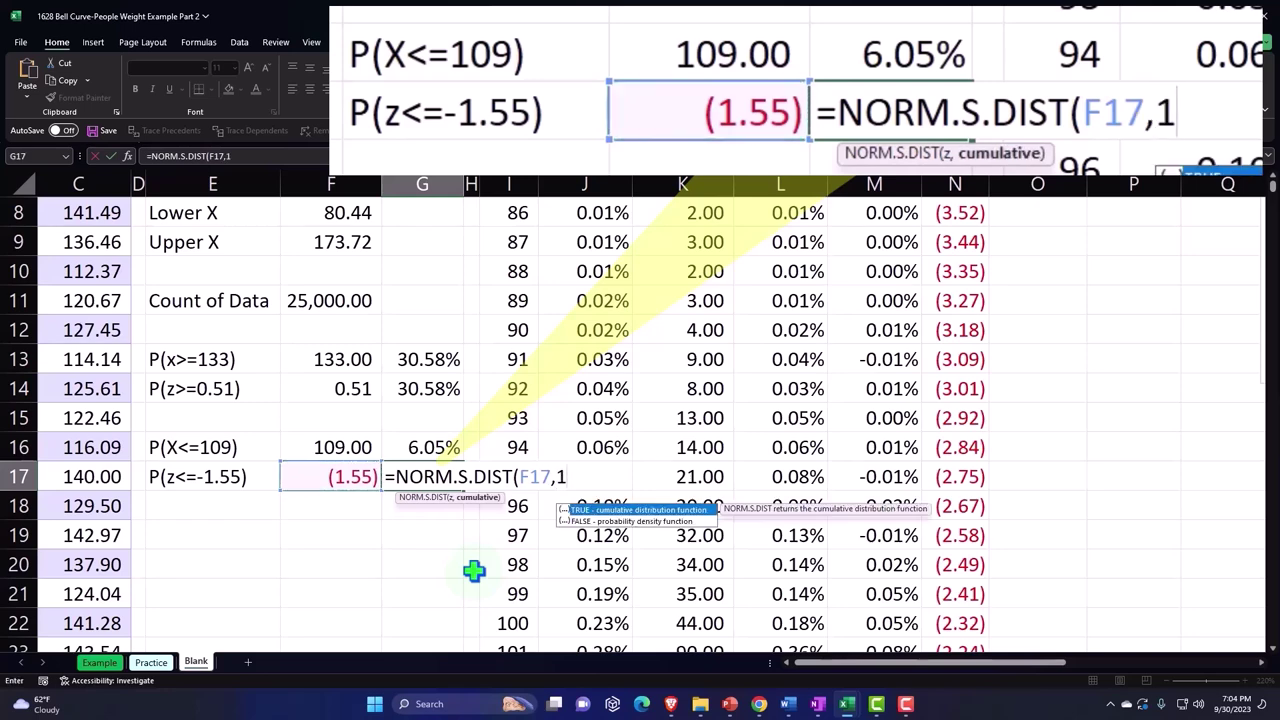
pyautogui.write(')')
pyautogui.press('Return')
# Format G17 as a two-decimal percentage, showing 6.05%.
pyautogui.press('Up')
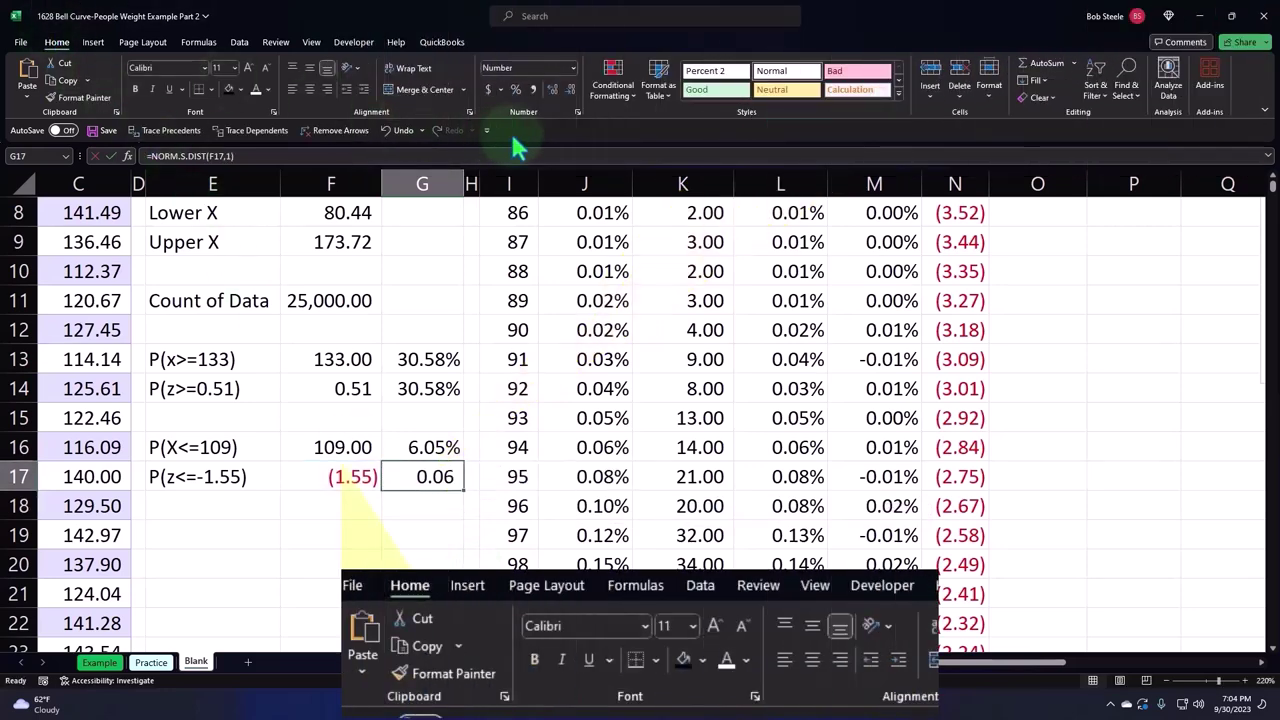
pyautogui.click(516, 89)
pyautogui.click(553, 89)
pyautogui.click(553, 89)
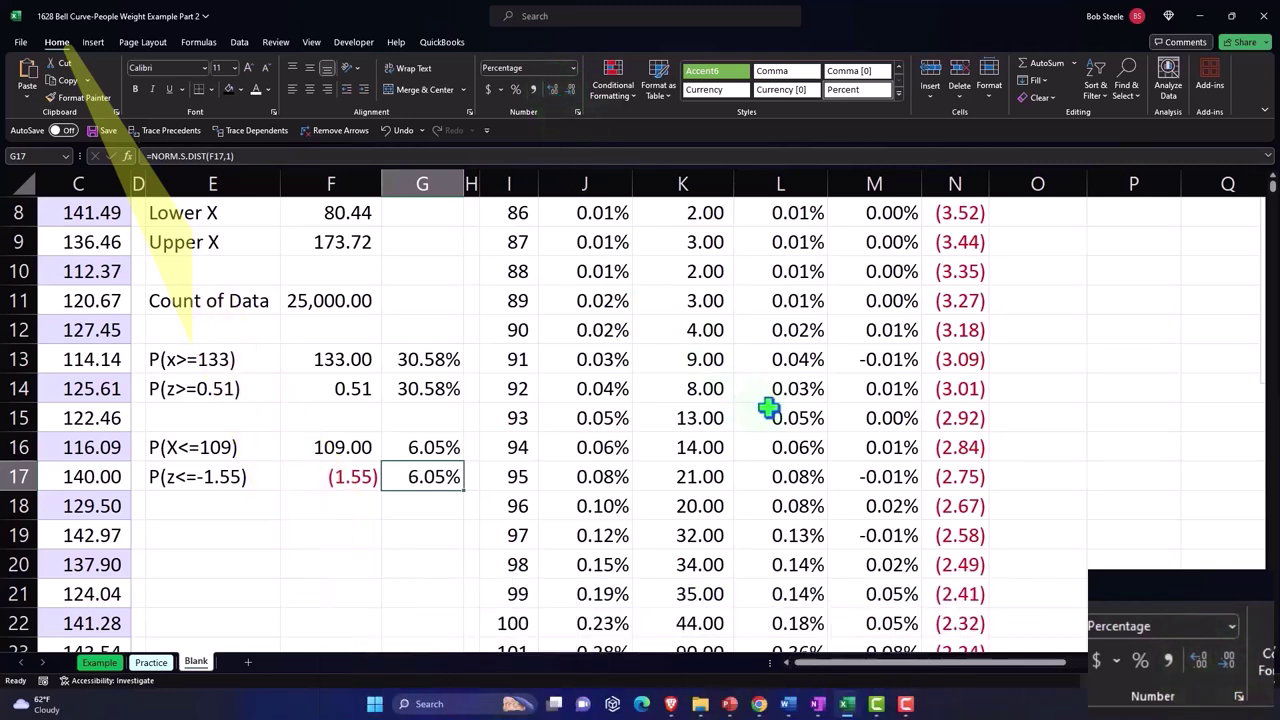
pyautogui.scroll(3, 768, 406)
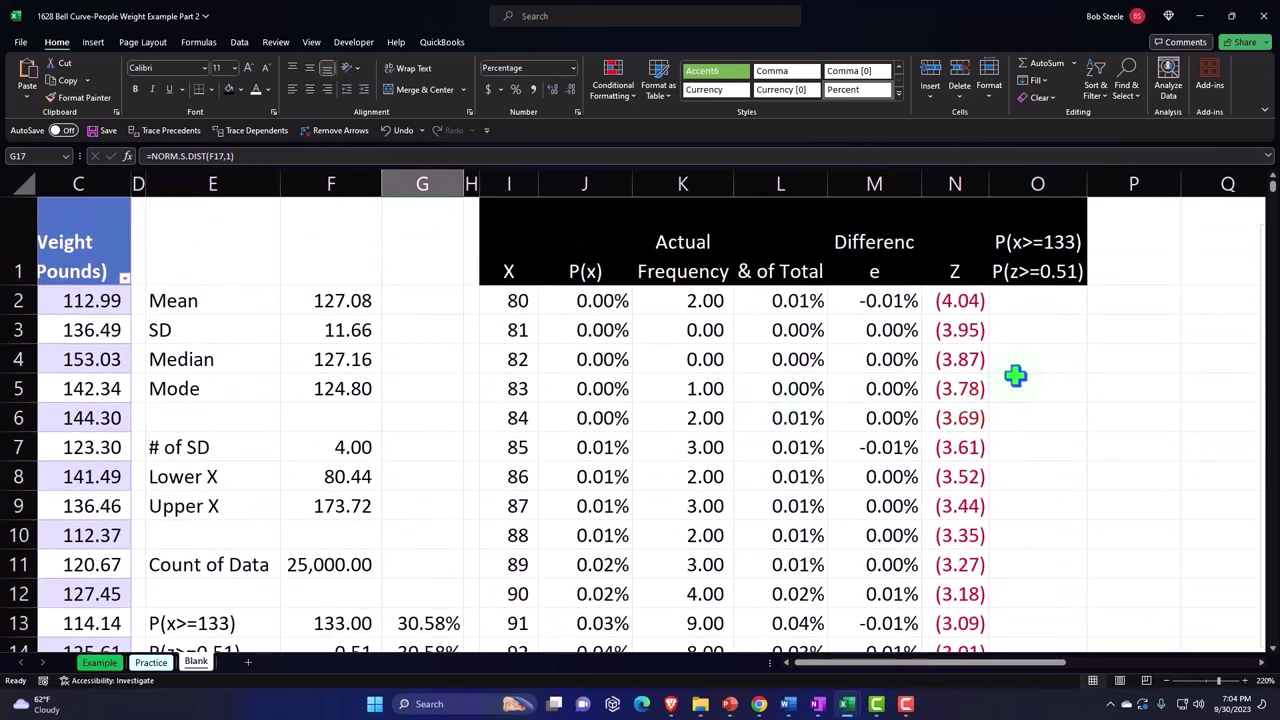
# Enter =E16&E17 in P1 to join the P(X<=109) and P(z<=-1.55) labels.
pyautogui.click(1121, 261)
pyautogui.write('=')
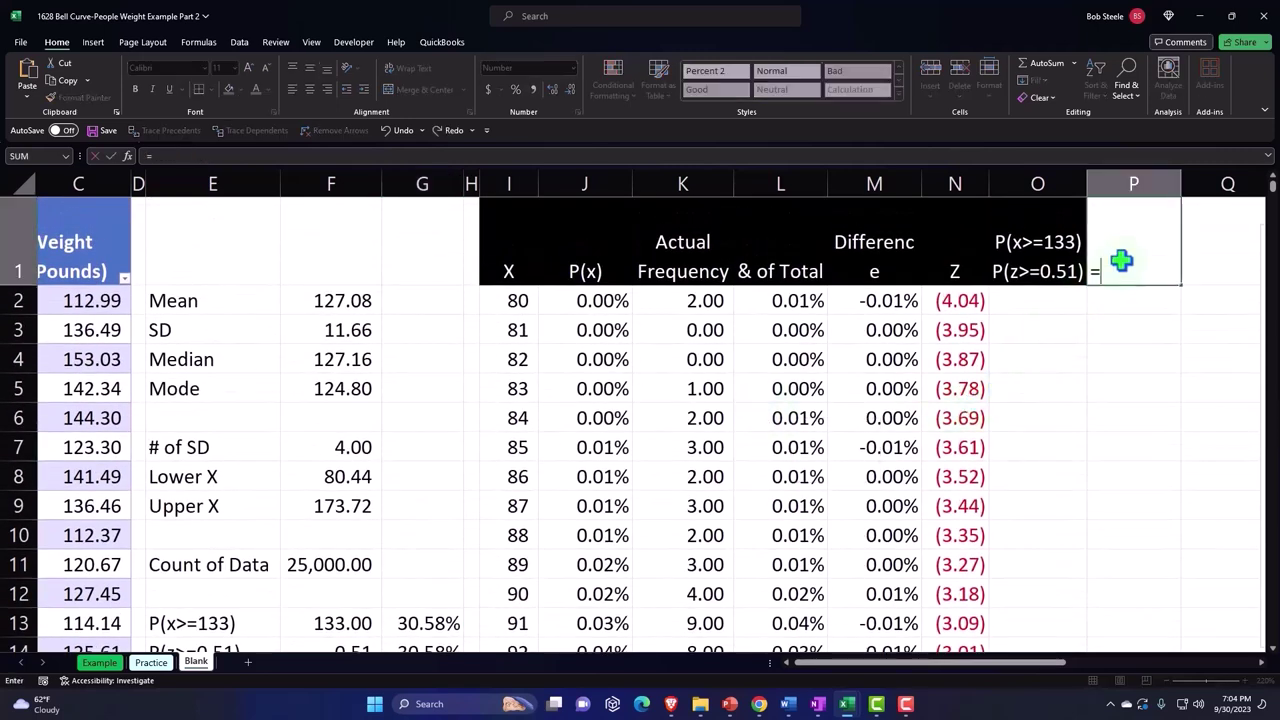
pyautogui.press('Down')
pyautogui.press('Down')
pyautogui.press('Down')
pyautogui.press('Down')
pyautogui.press('Down')
pyautogui.press('Down')
pyautogui.press('Down')
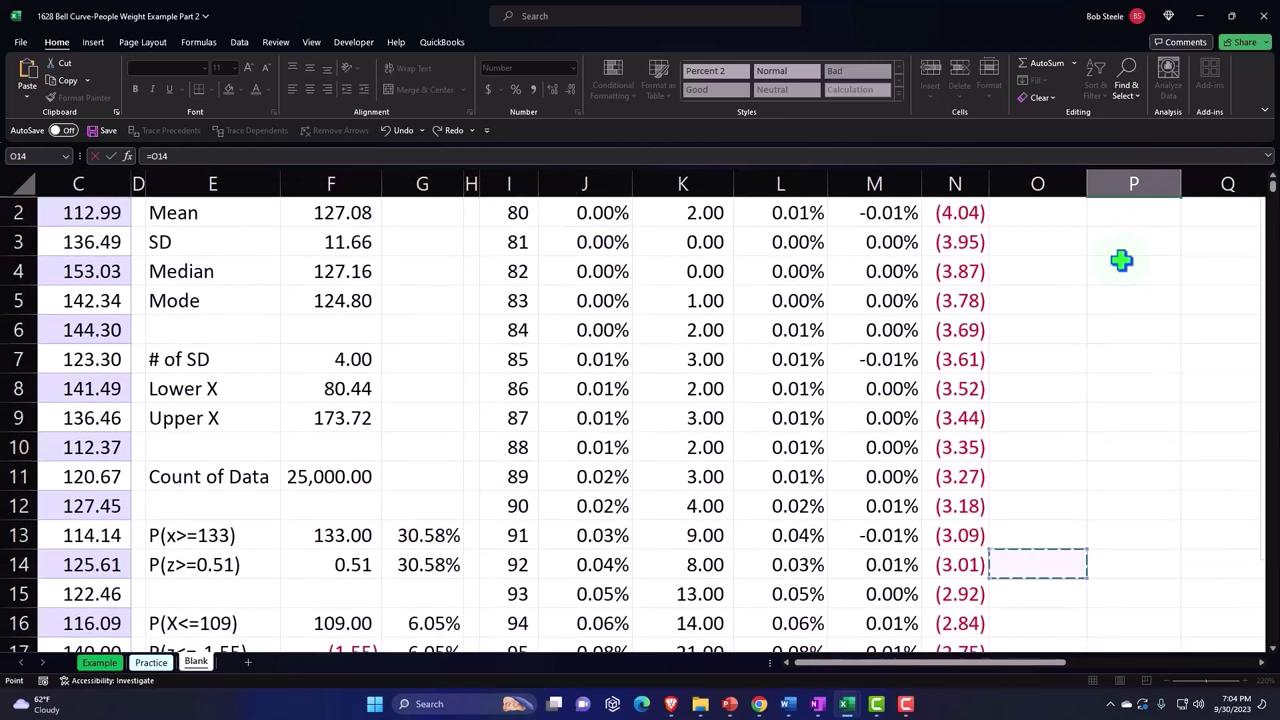
pyautogui.press('Left')
pyautogui.press('Left')
pyautogui.press('Left')
pyautogui.press('Left')
pyautogui.press('Down')
pyautogui.press('Down')
pyautogui.press('Left')
pyautogui.press('Left')
pyautogui.press('Left')
pyautogui.press('Left')
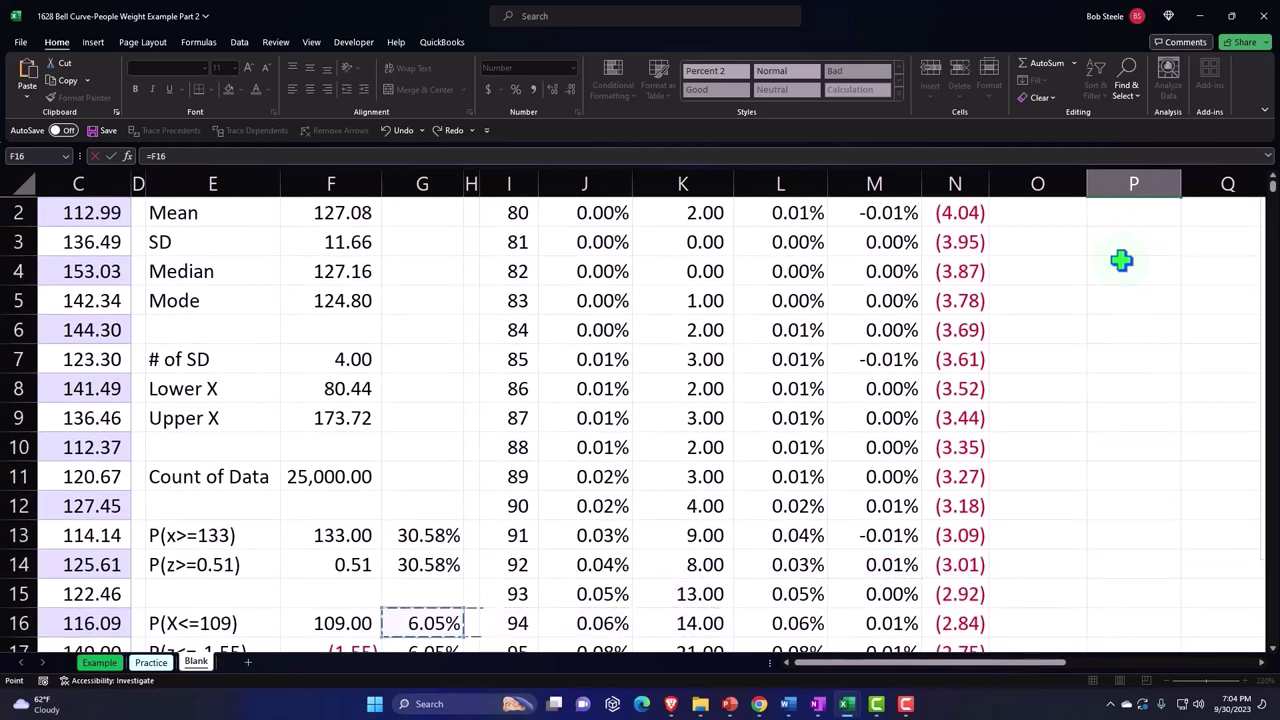
pyautogui.press('Left')
pyautogui.press('Left')
pyautogui.press('Left')
pyautogui.press('Right')
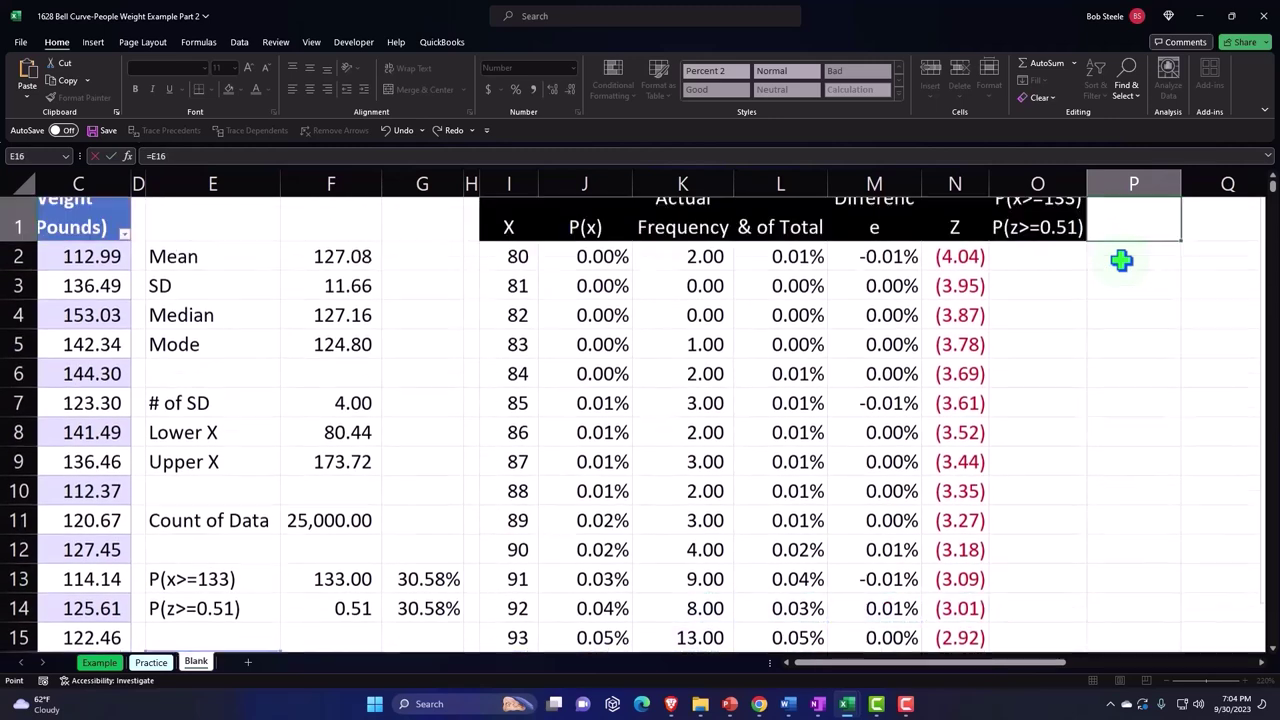
pyautogui.scroll(1, 1121, 261)
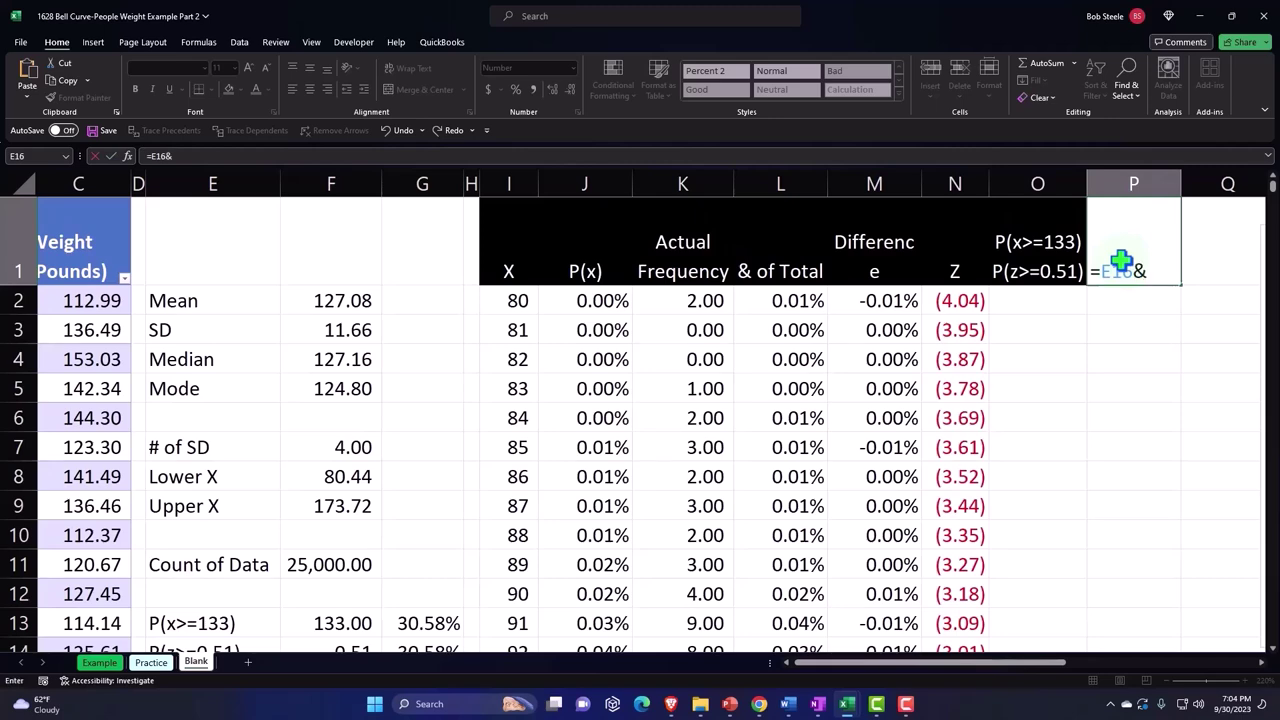
pyautogui.scroll(-1, 808, 474)
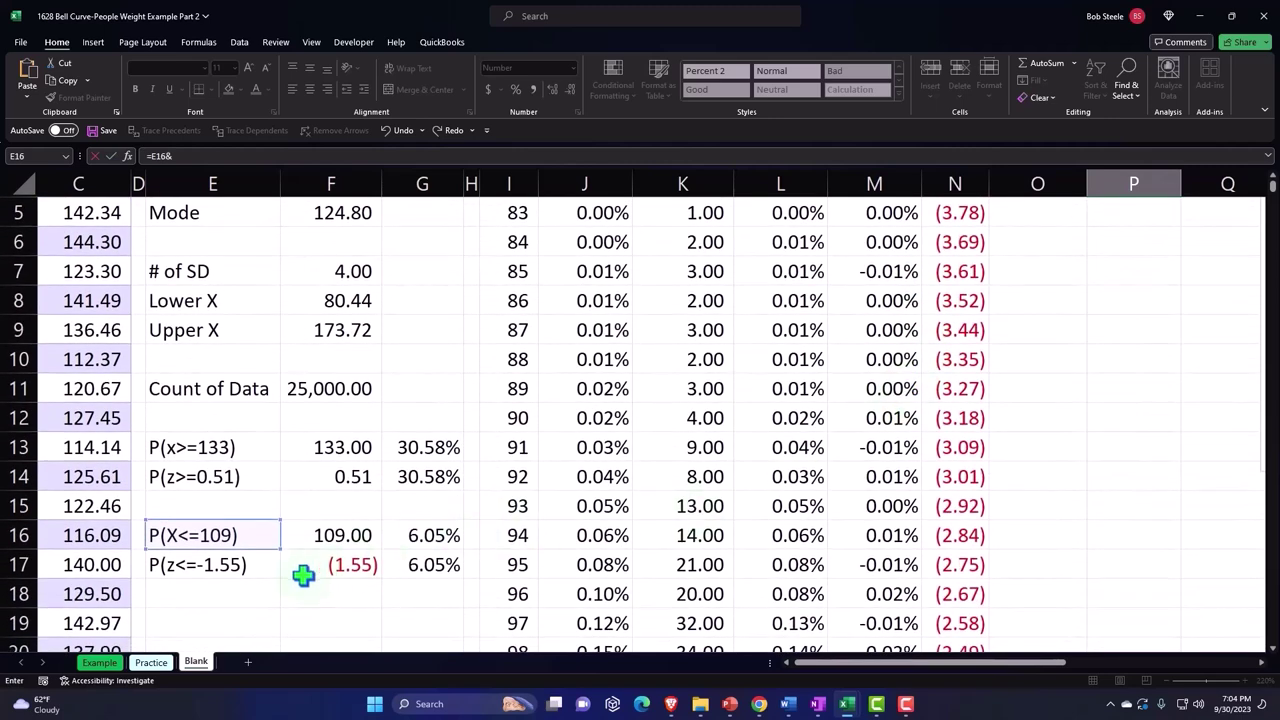
pyautogui.click(235, 566)
pyautogui.hotkey('ctrl', 'Return')
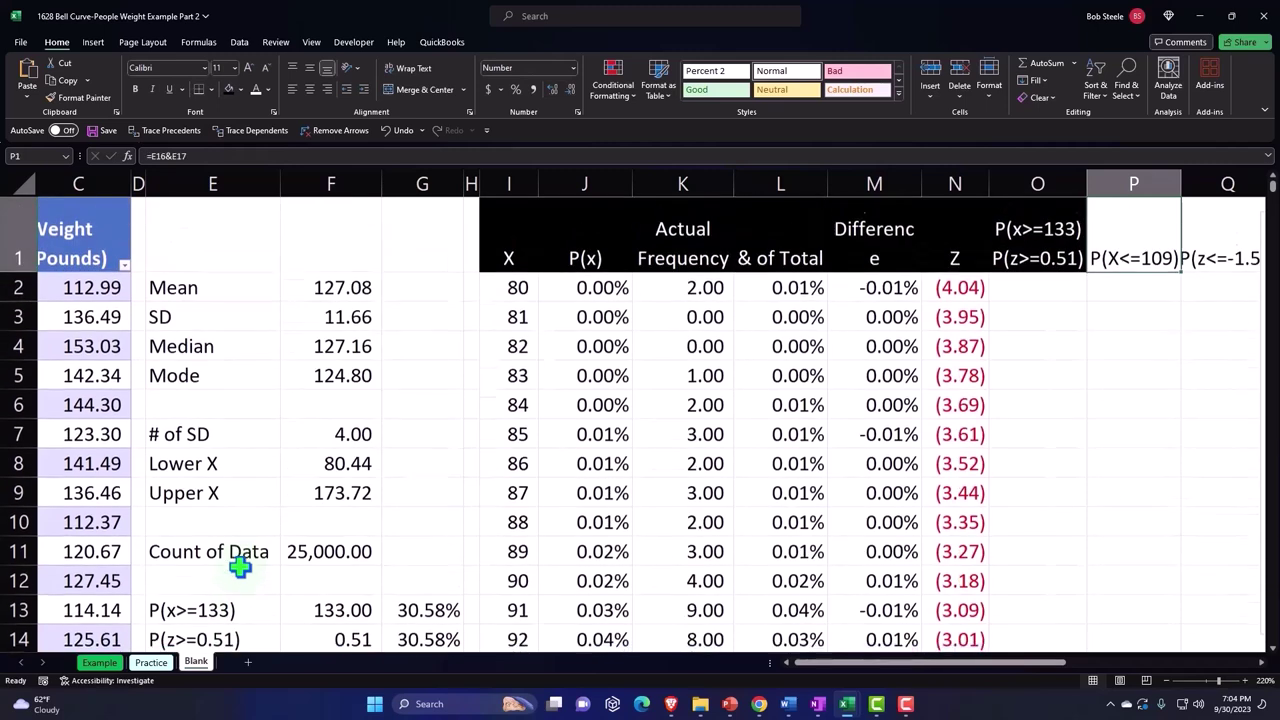
# Style P1 with black fill, white text, wrapped and centered.
pyautogui.hscroll(2, 240, 566)
pyautogui.hscroll(1, 245, 565)
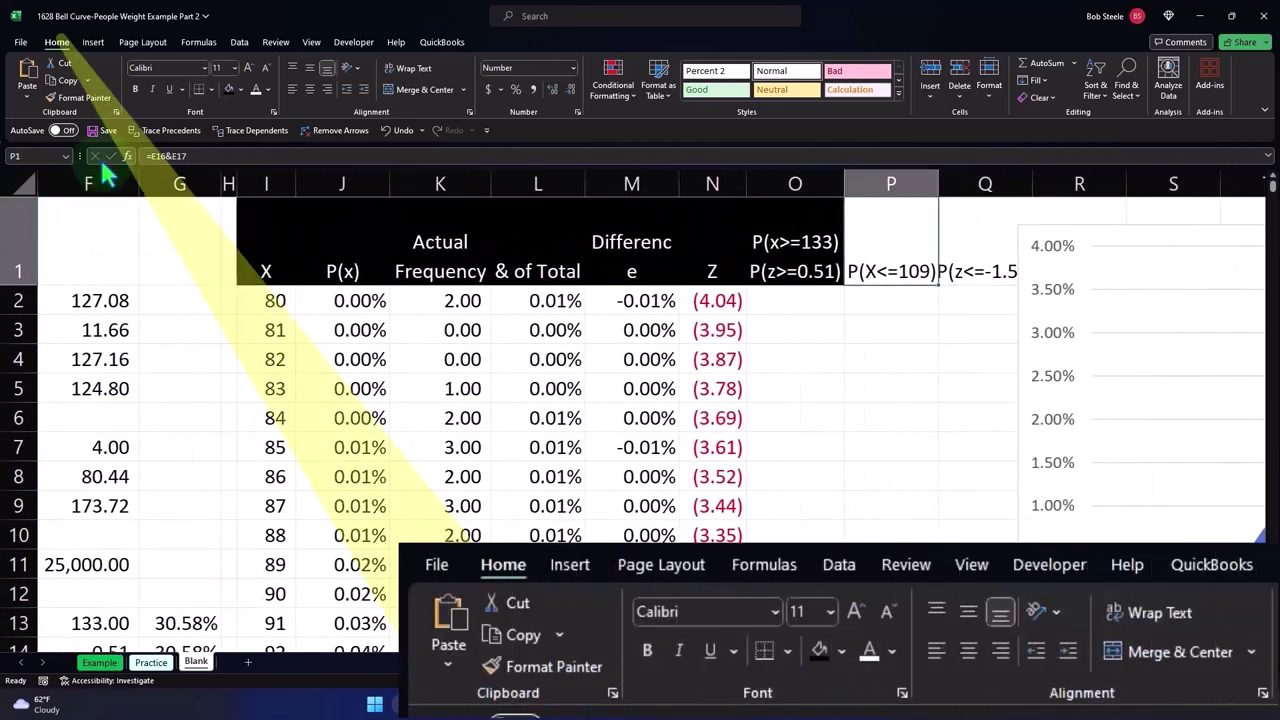
pyautogui.click(227, 86)
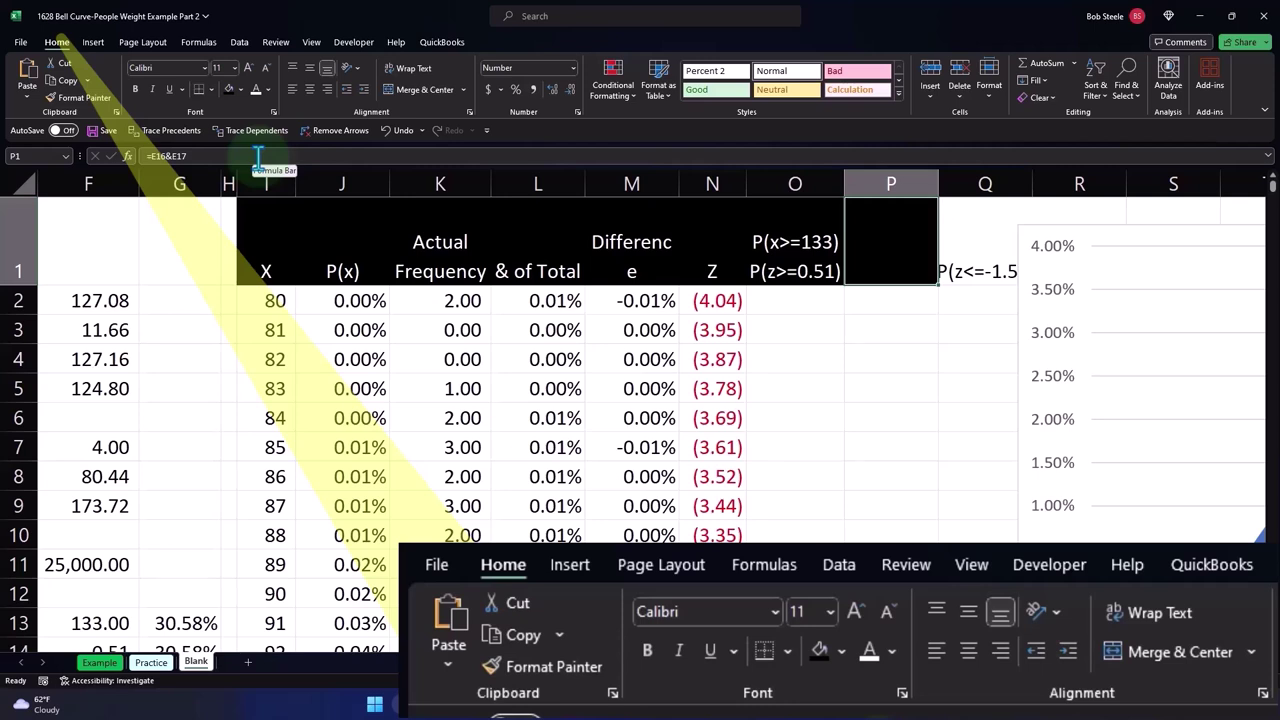
pyautogui.click(256, 89)
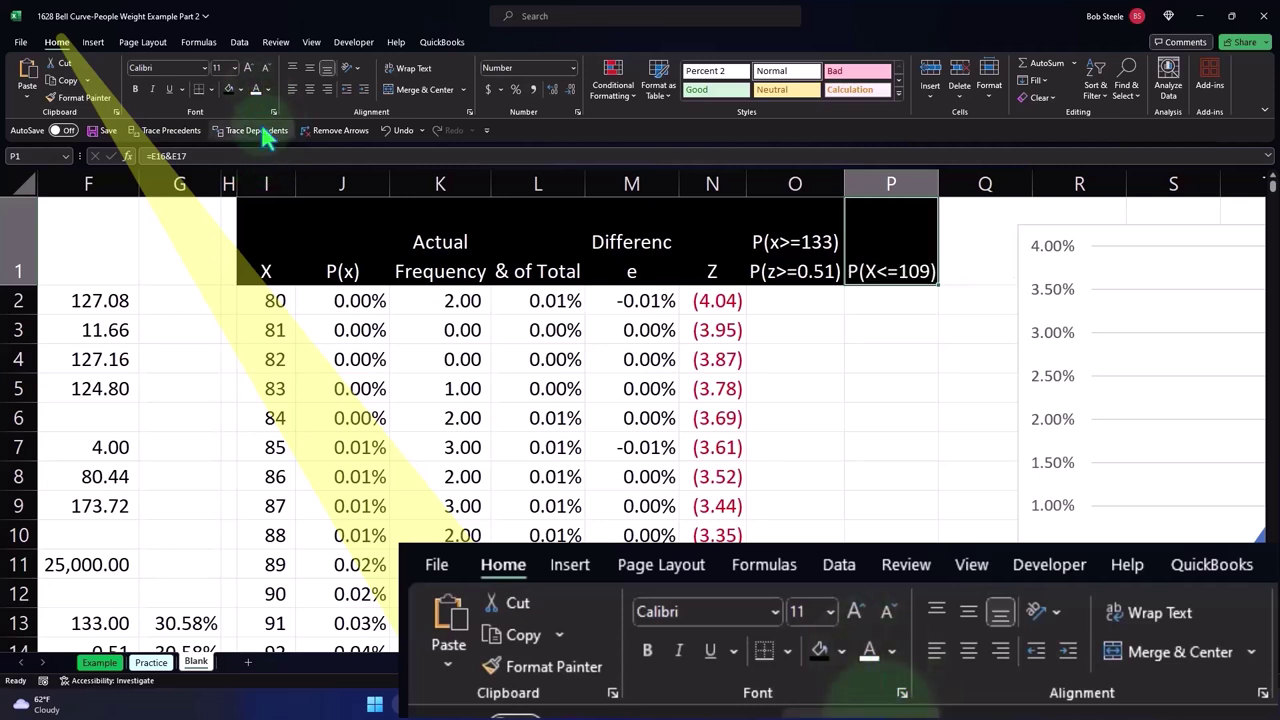
pyautogui.click(406, 69)
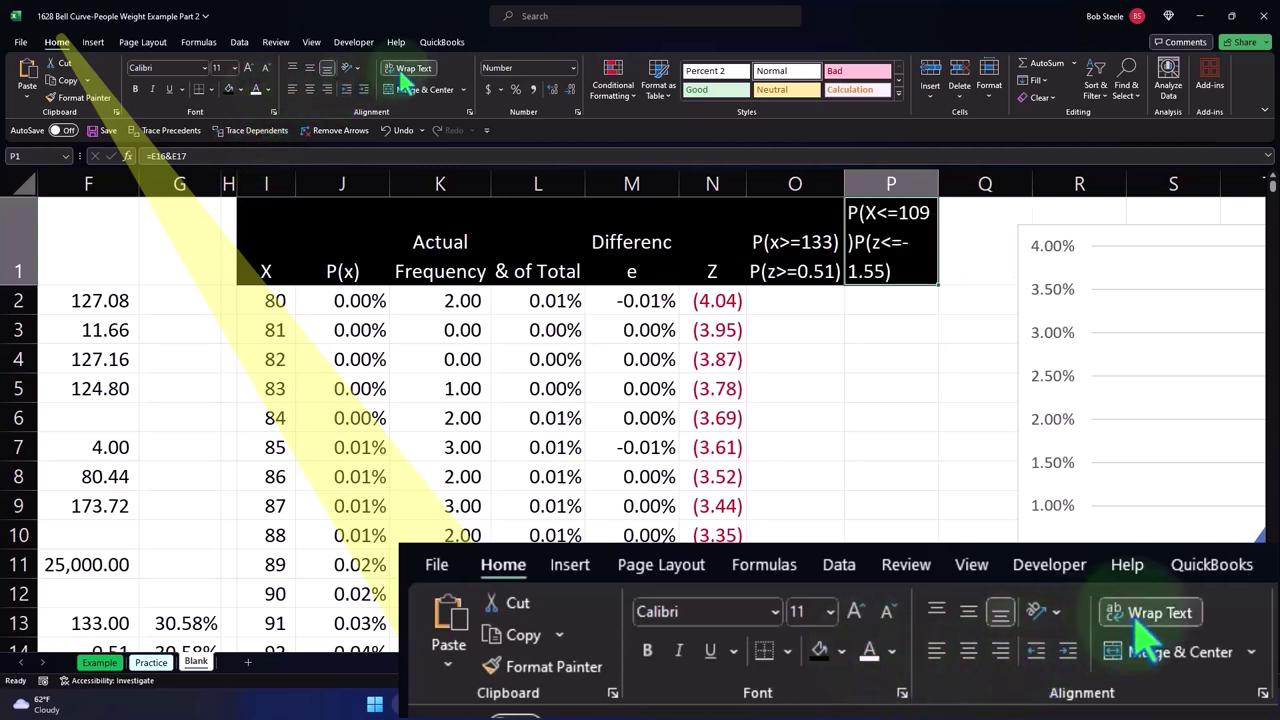
pyautogui.click(309, 89)
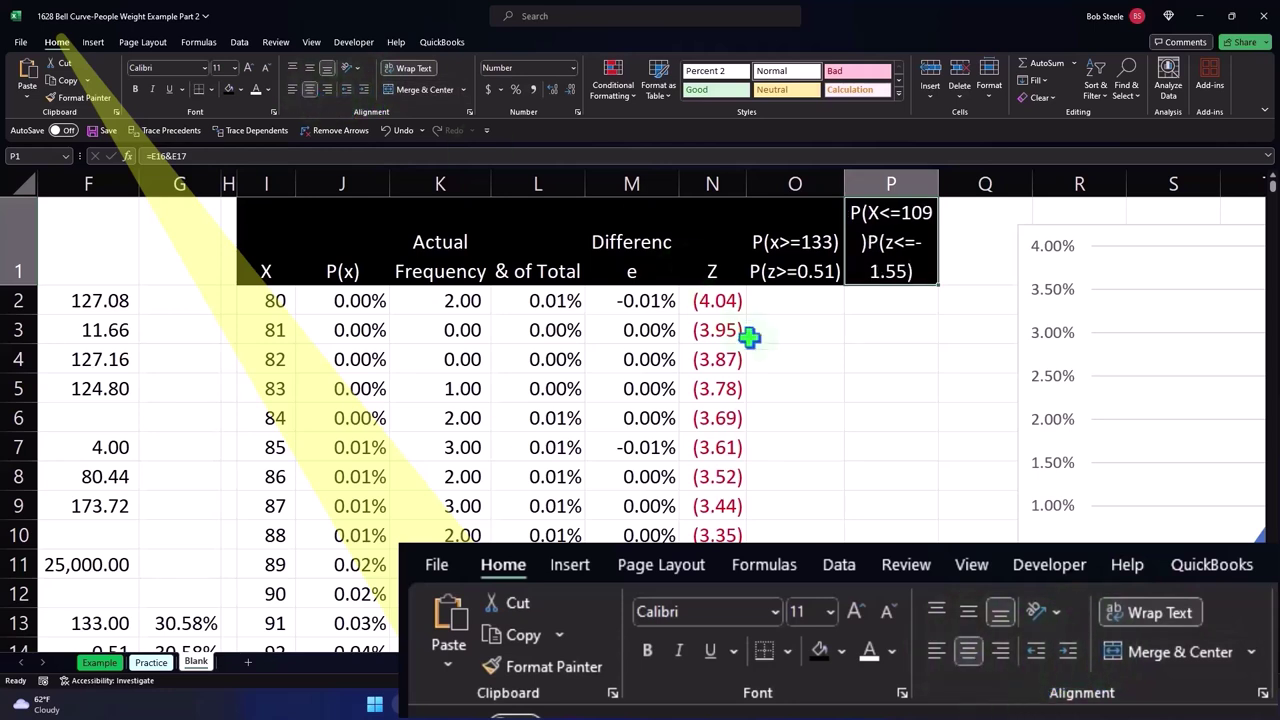
# Widen column P so the header fits on two lines.
pyautogui.click(900, 362)
pyautogui.moveTo(939, 183); pyautogui.dragTo(951, 183)
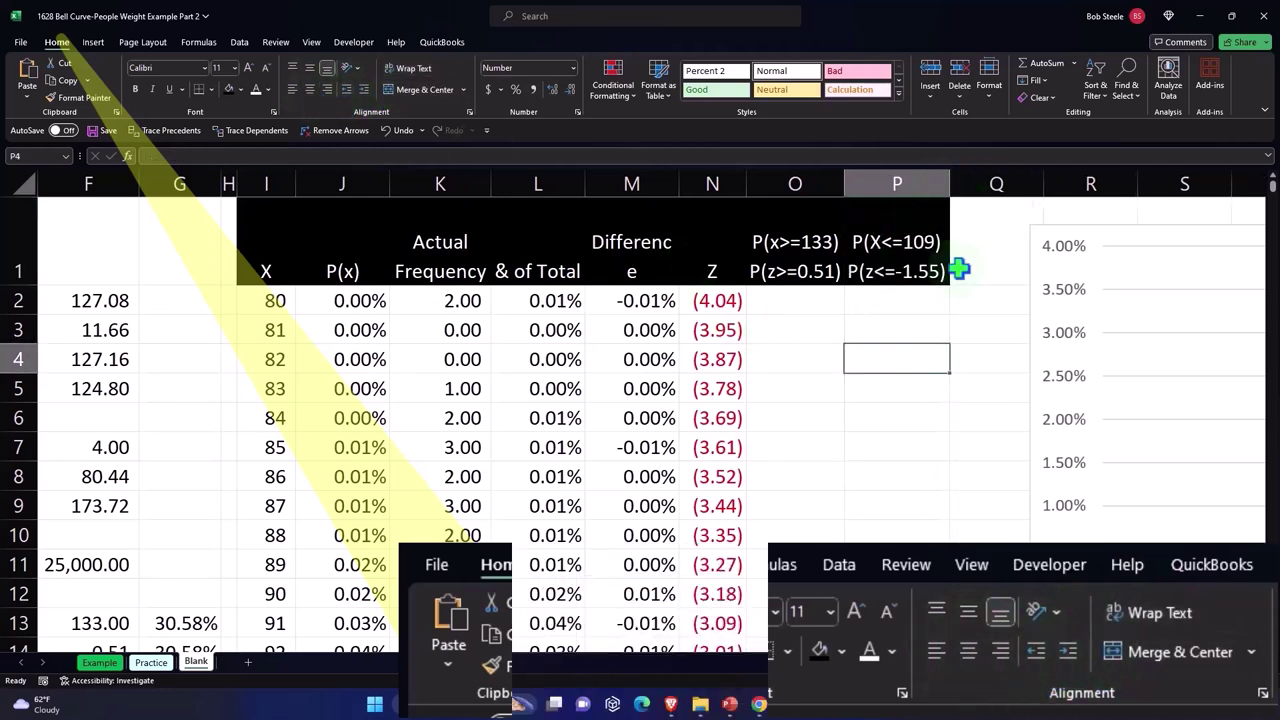
pyautogui.click(903, 308)
pyautogui.scroll(-2, 811, 371)
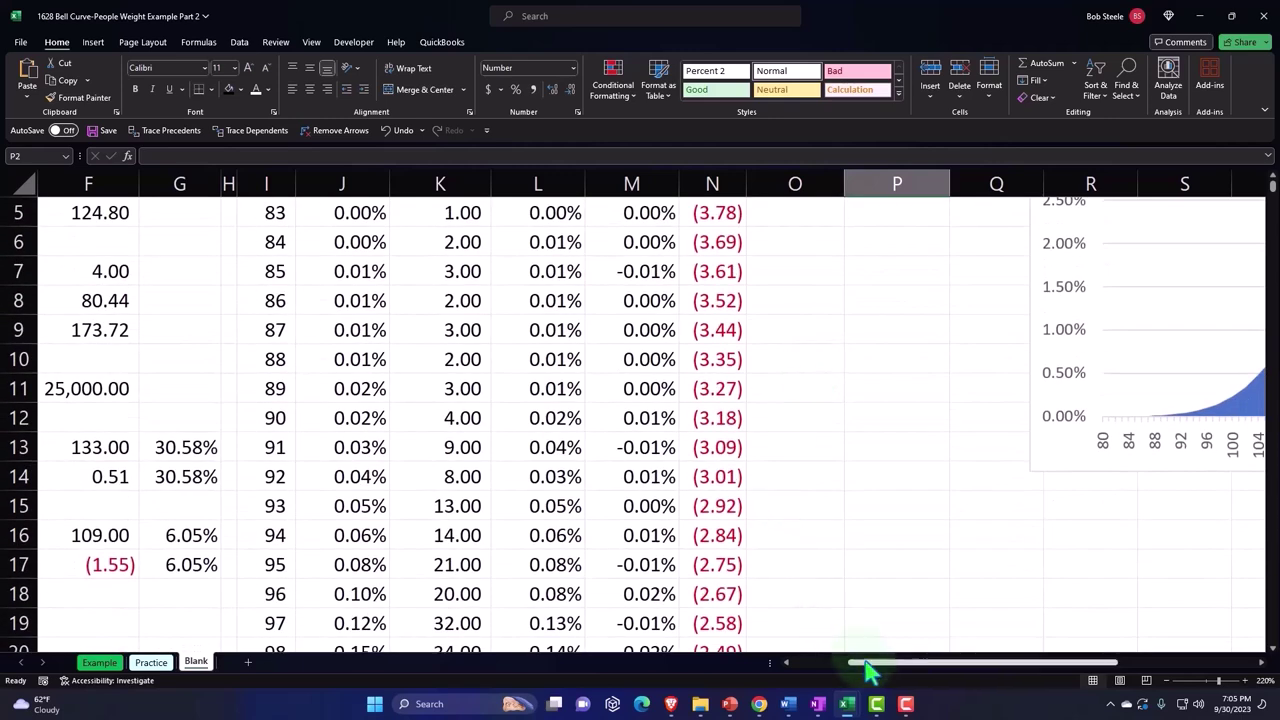
pyautogui.moveTo(857, 663); pyautogui.dragTo(833, 680)
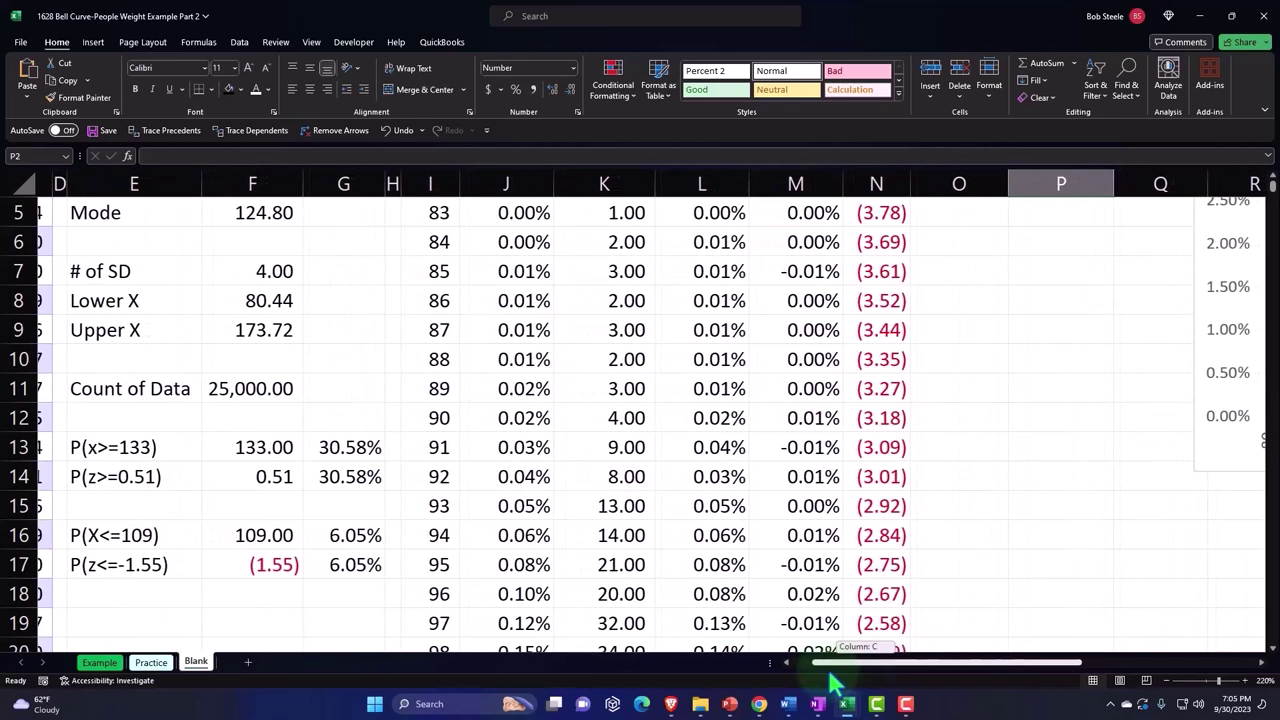
pyautogui.moveTo(833, 680); pyautogui.dragTo(830, 680)
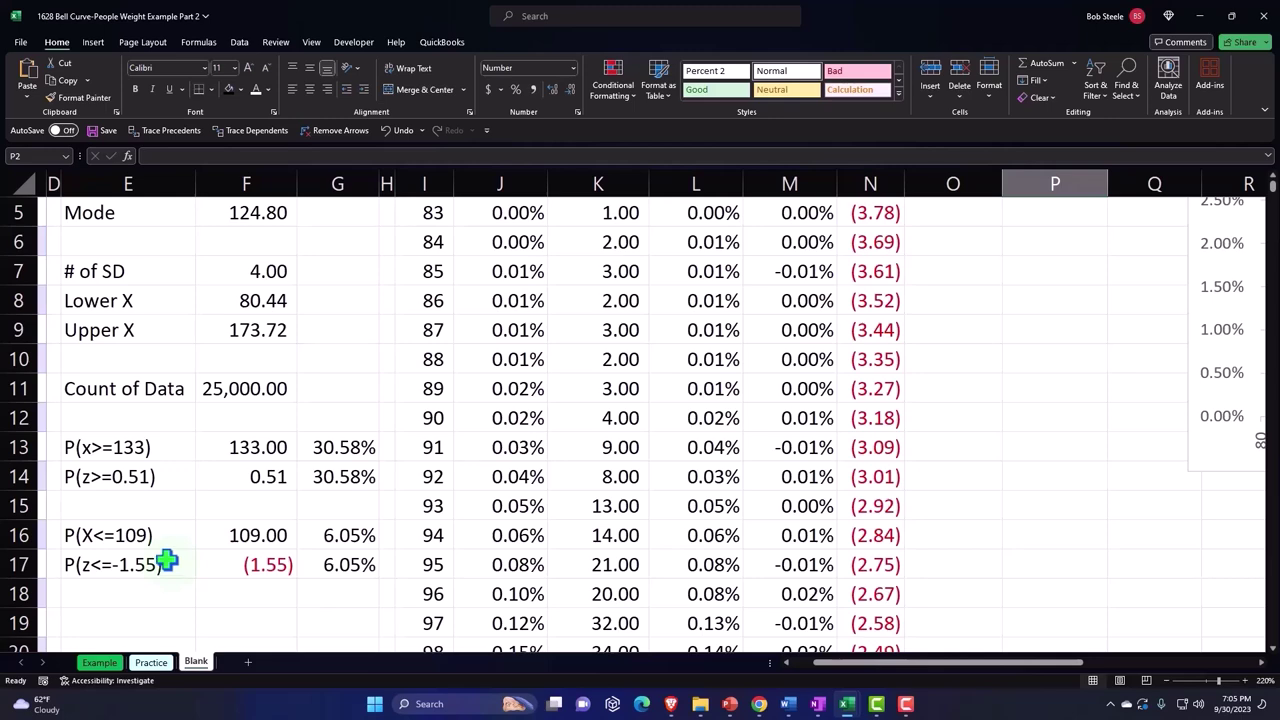
pyautogui.scroll(2, 540, 540)
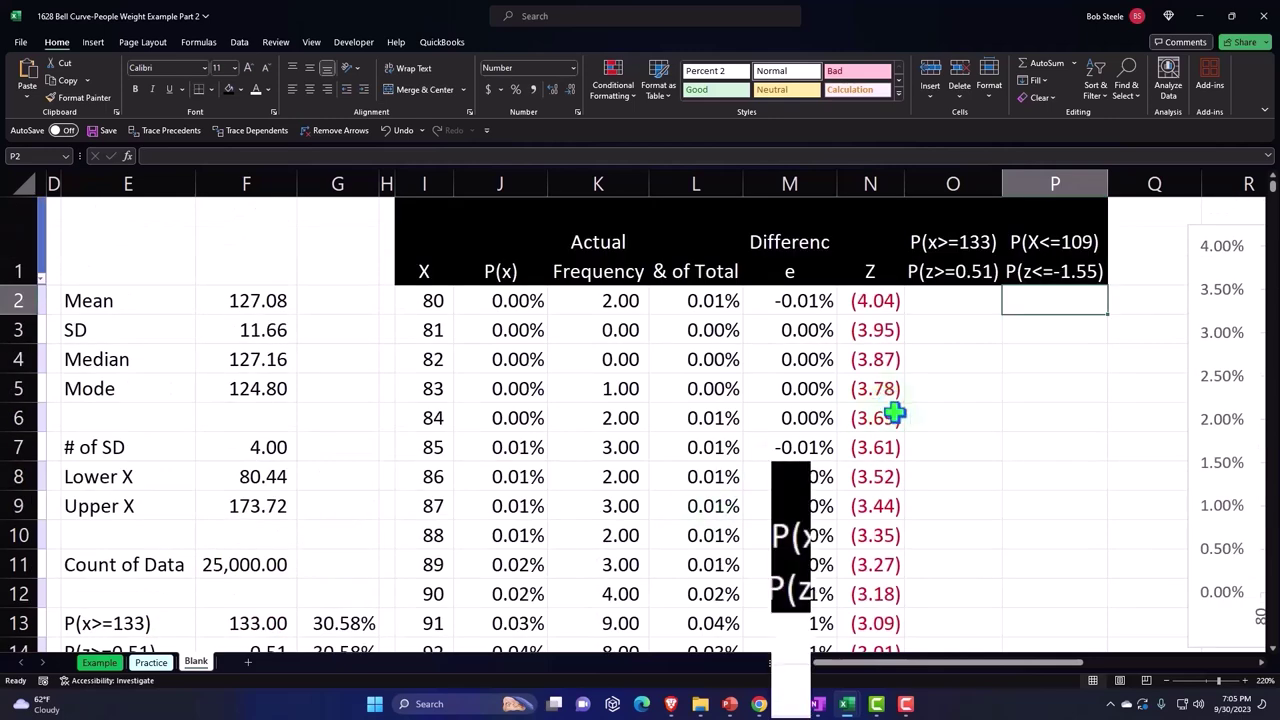
# Enter =IF(I2<=F16,J2,"") in P2 to return P(x) for X up to 109.
pyautogui.write('=if')
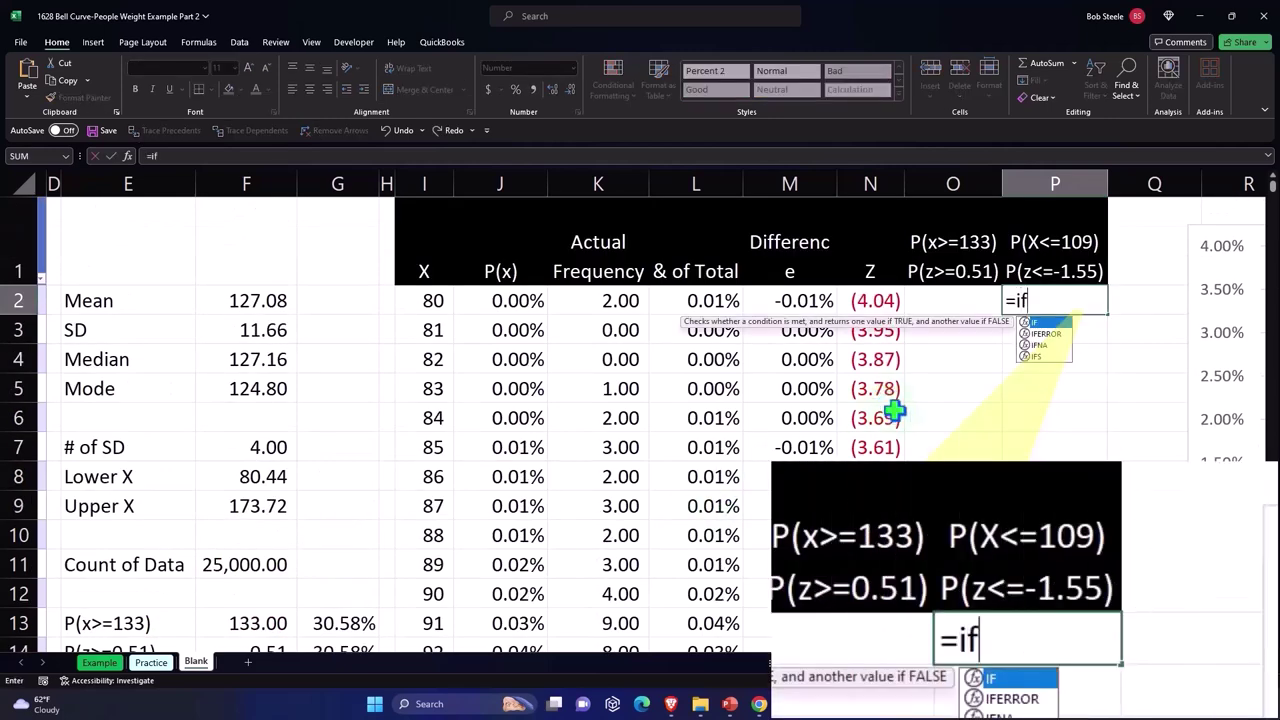
pyautogui.write('(')
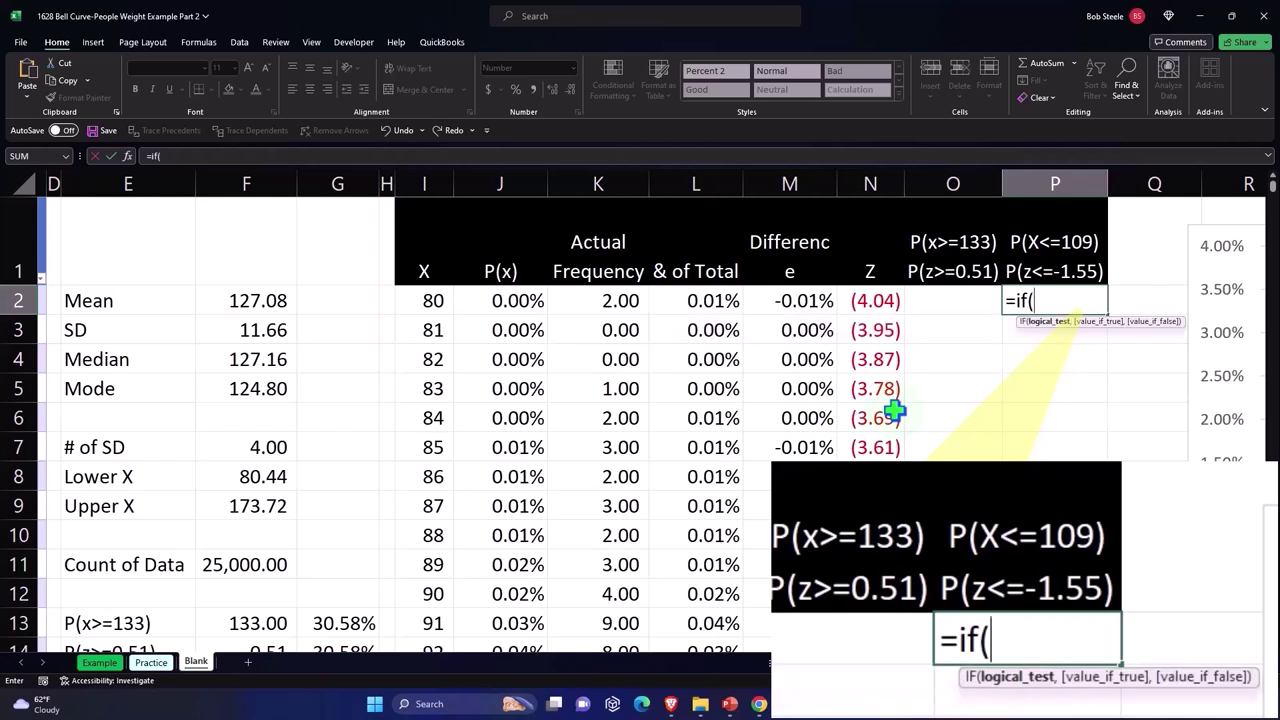
pyautogui.press('Left')
pyautogui.press('Left')
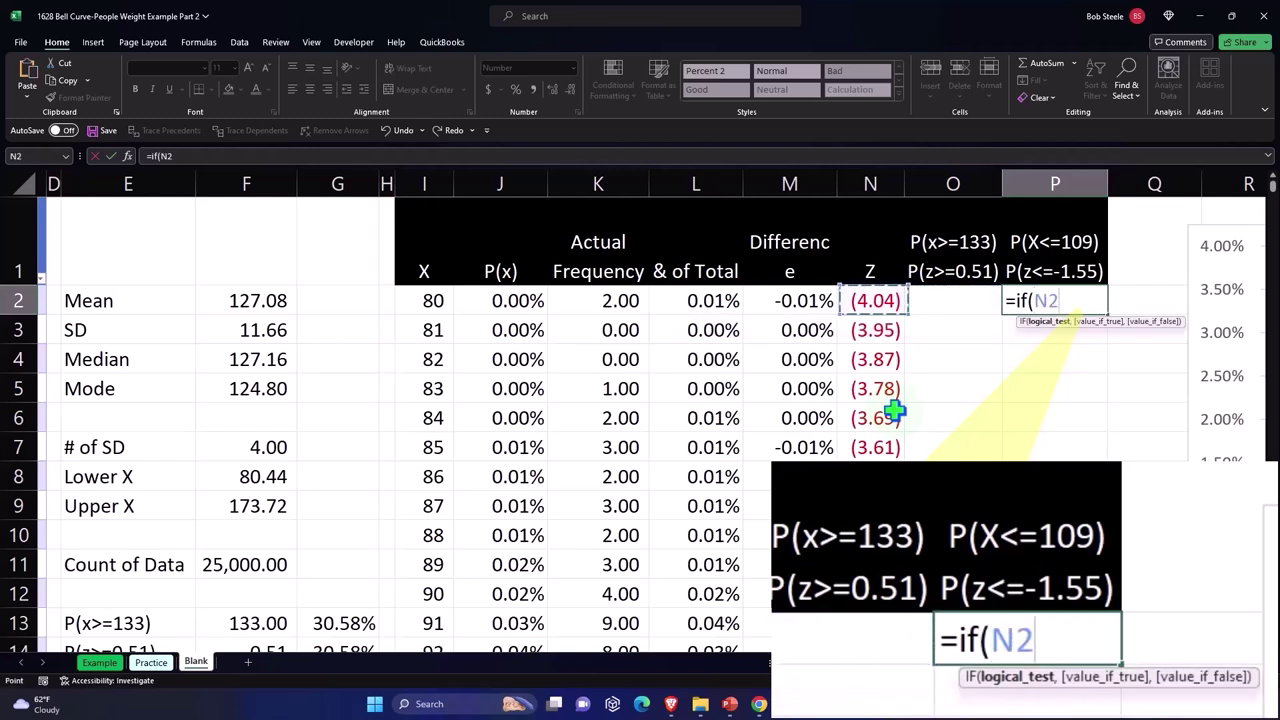
pyautogui.press('Left')
pyautogui.press('Left')
pyautogui.press('Left')
pyautogui.press('Left')
pyautogui.press('Left')
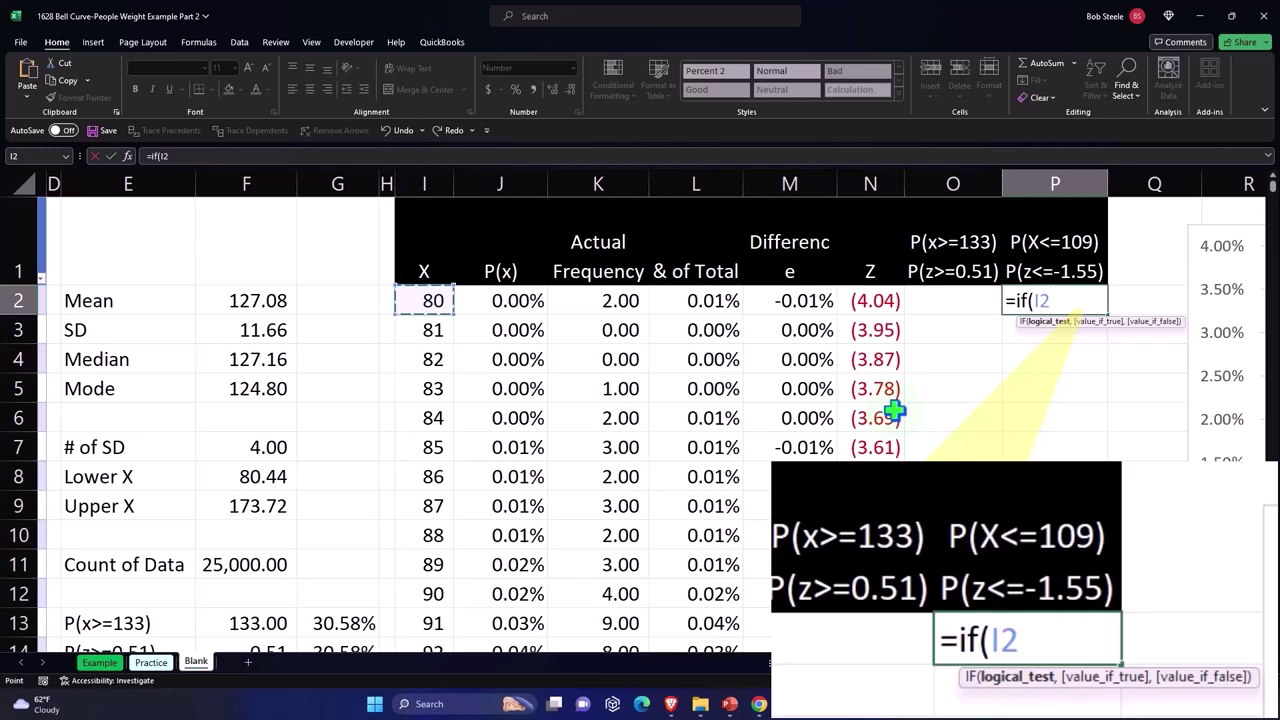
pyautogui.write('<=')
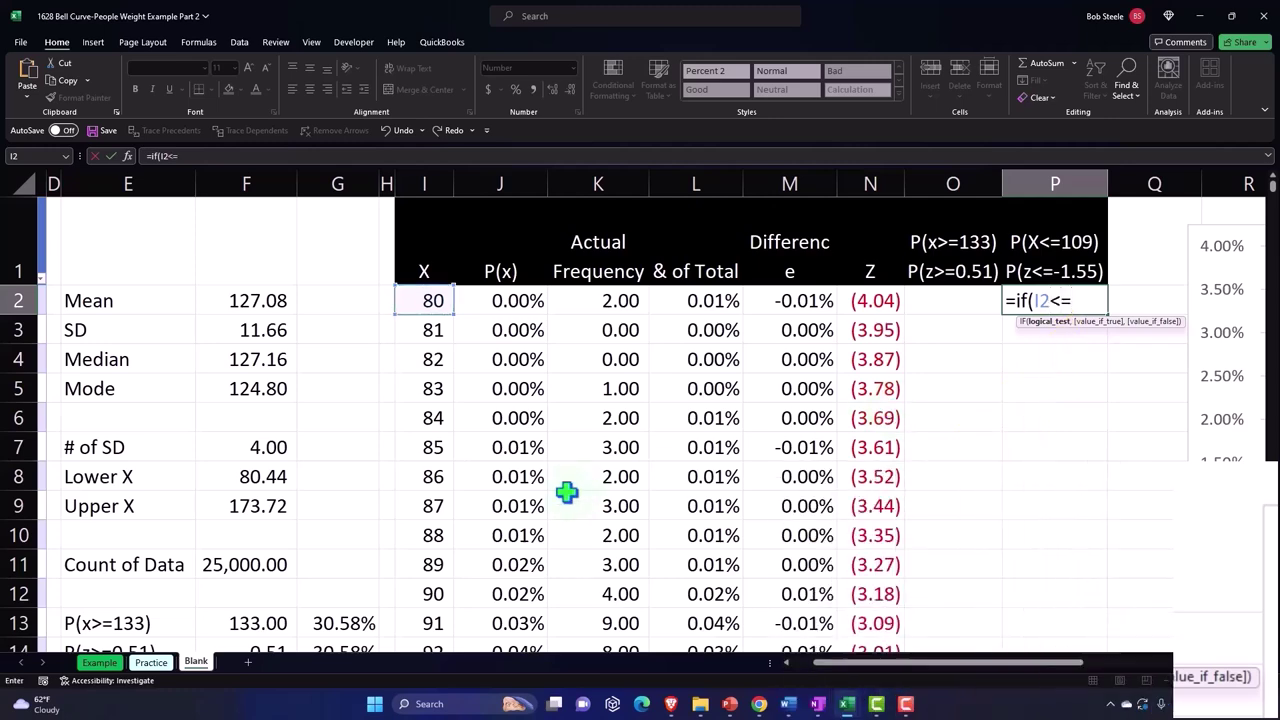
pyautogui.scroll(-2, 435, 533)
pyautogui.click(268, 535)
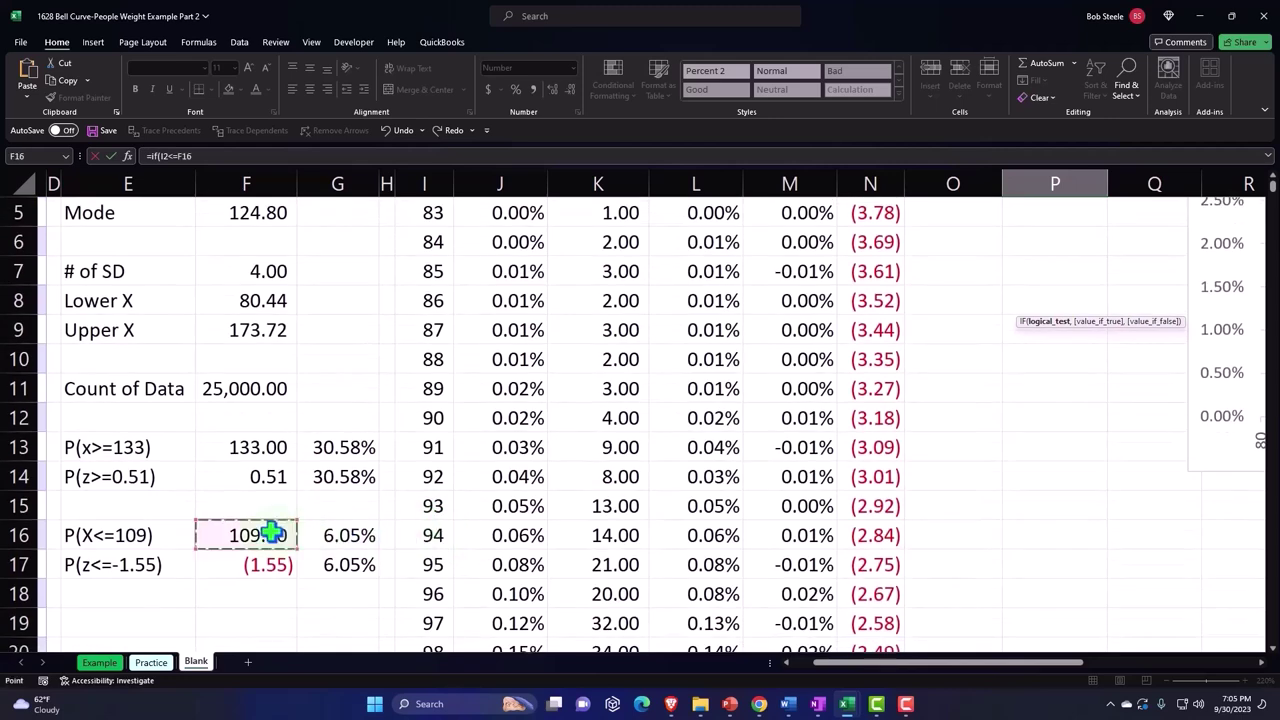
pyautogui.scroll(2, 483, 545)
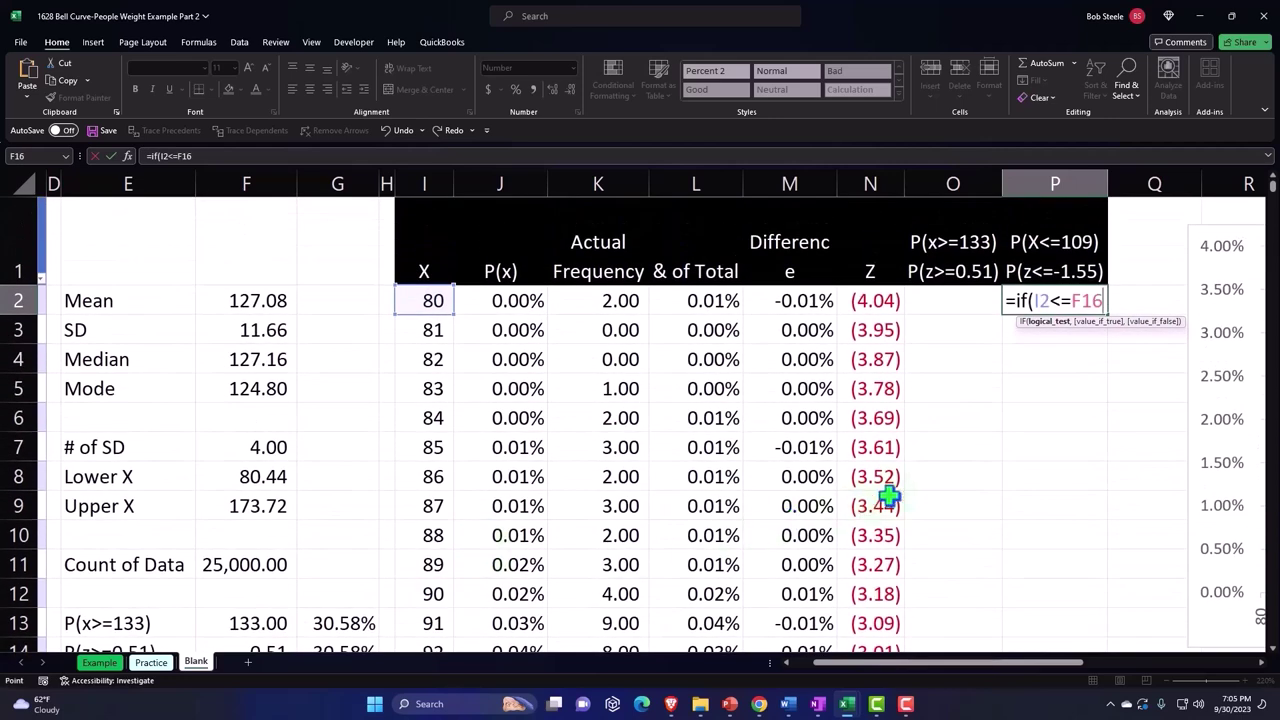
pyautogui.write(',')
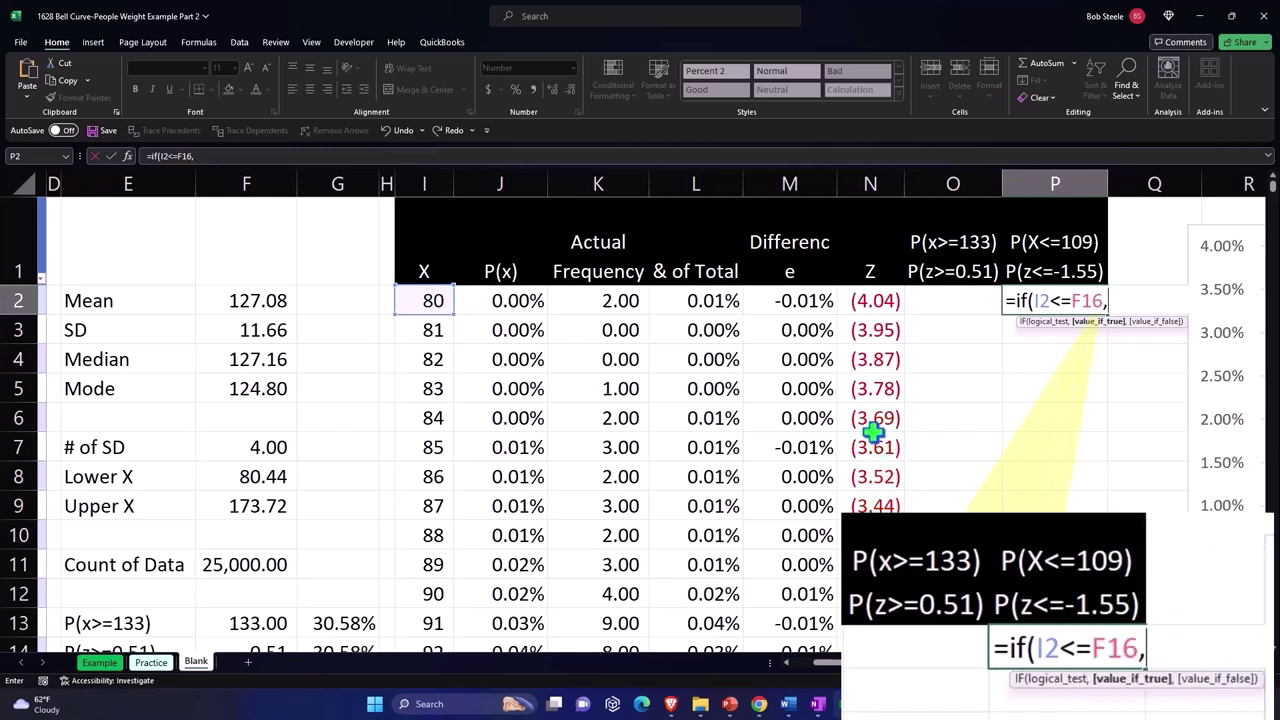
pyautogui.click(534, 306)
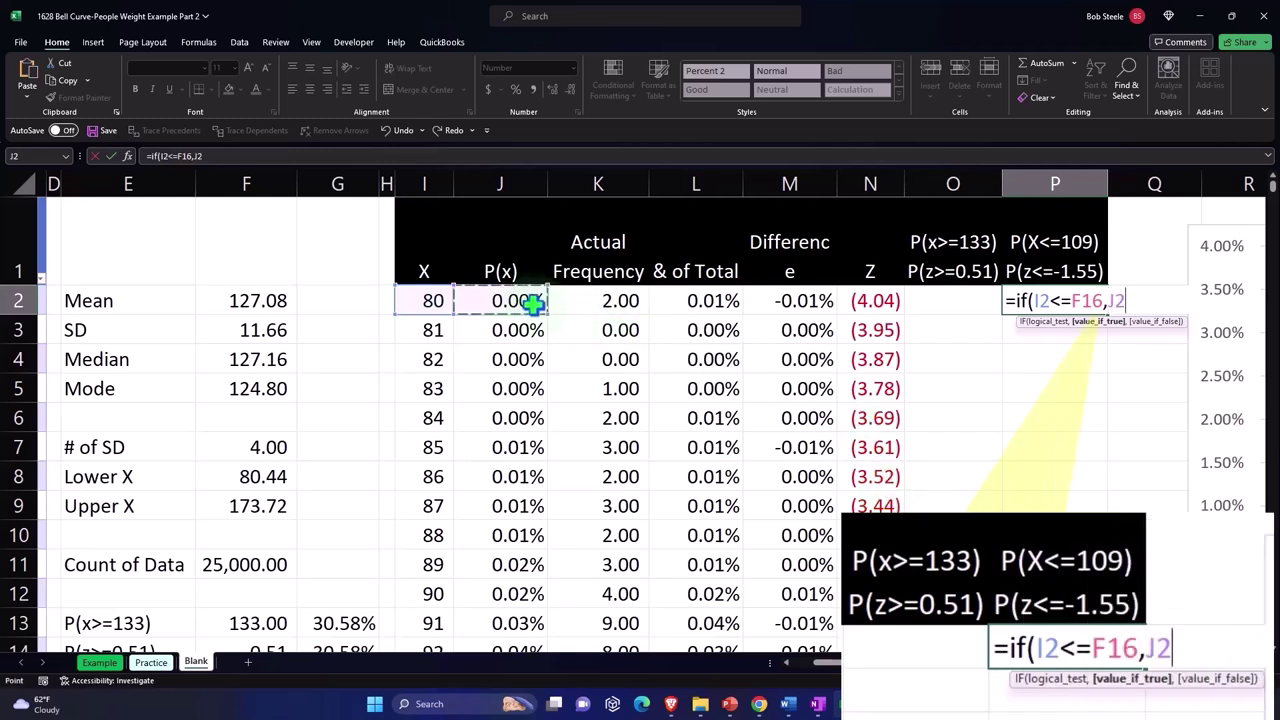
pyautogui.write(',')
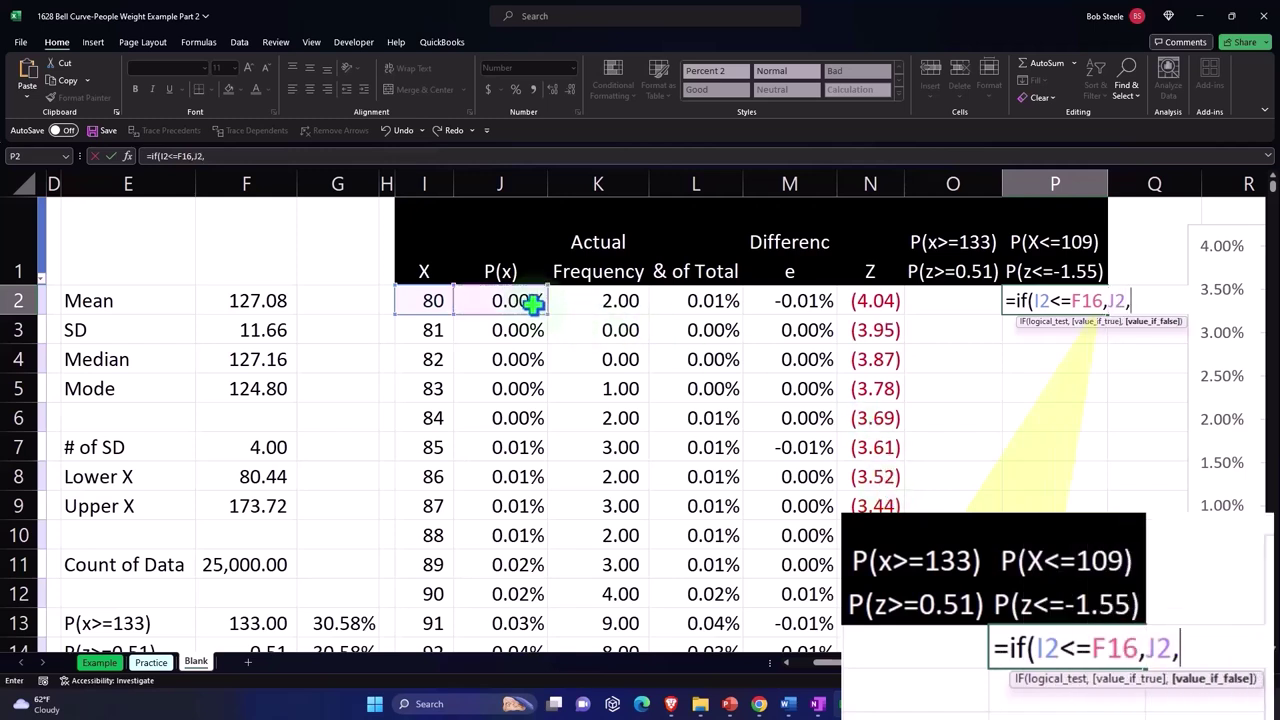
pyautogui.write('"")')
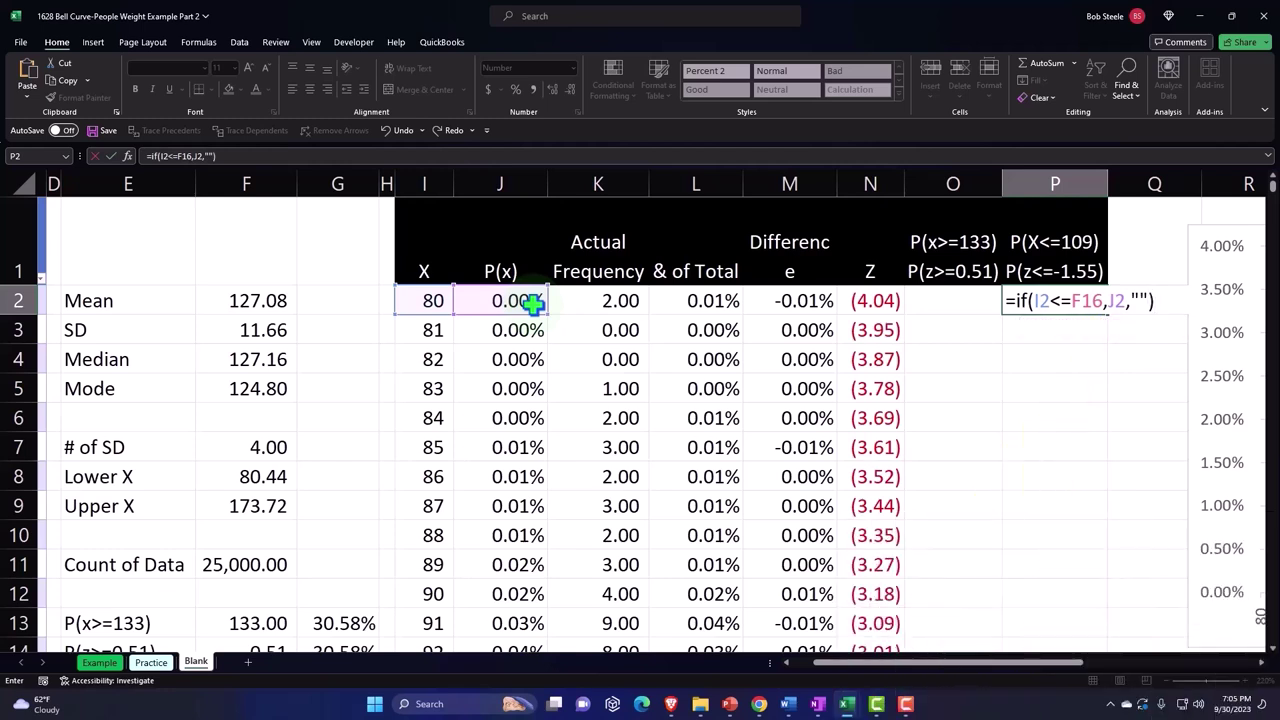
pyautogui.press('Return')
# Fill the P2 formula down column P and inspect the copy in P4.
pyautogui.click(1097, 302)
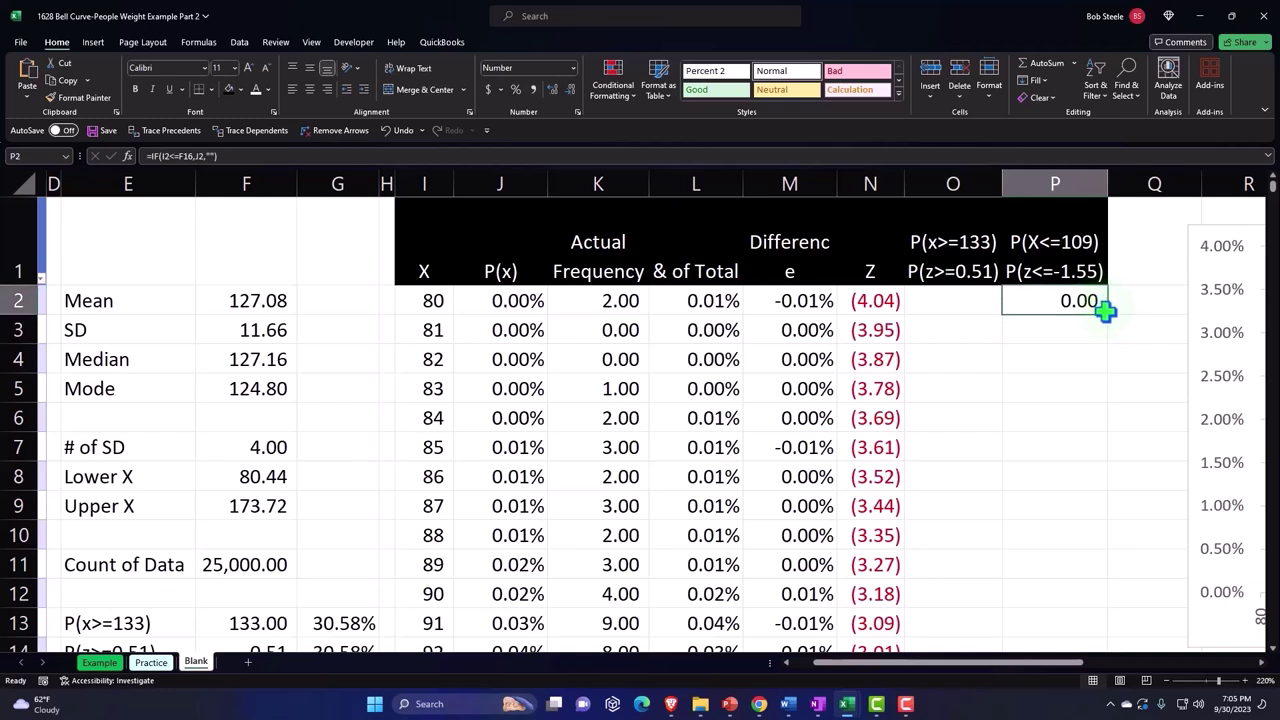
pyautogui.doubleClick(1108, 316)
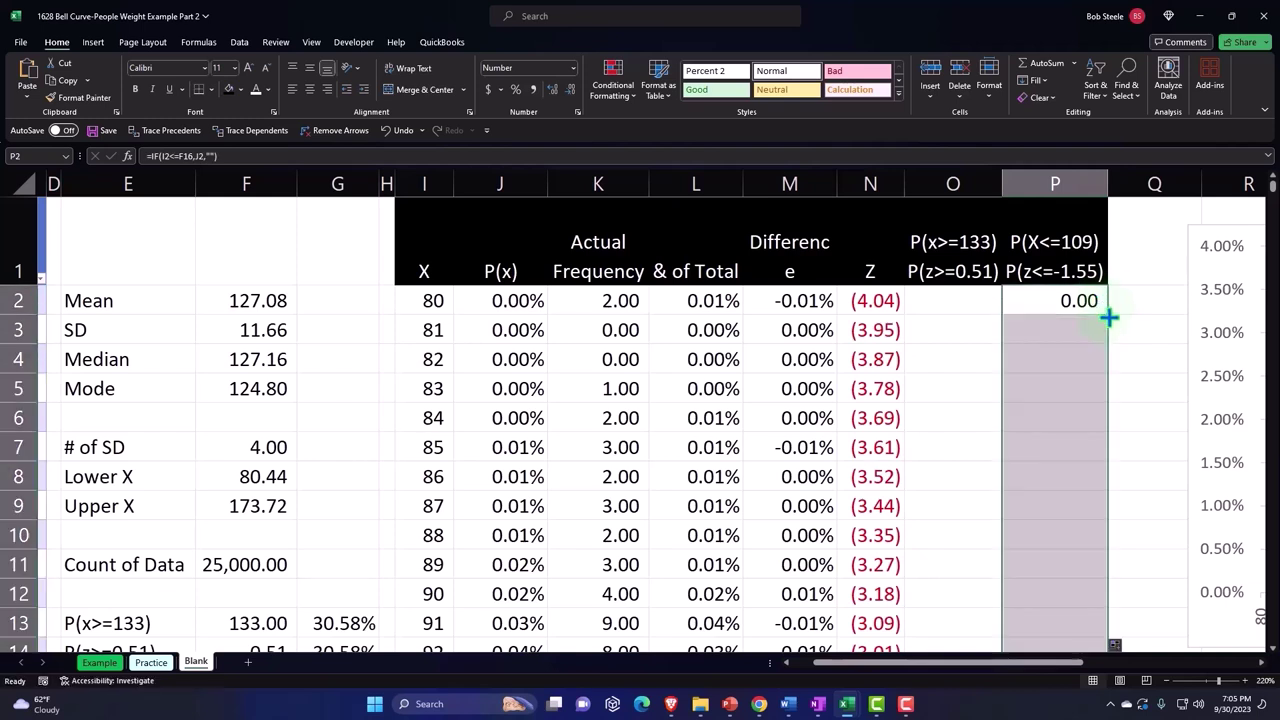
pyautogui.click(1061, 356)
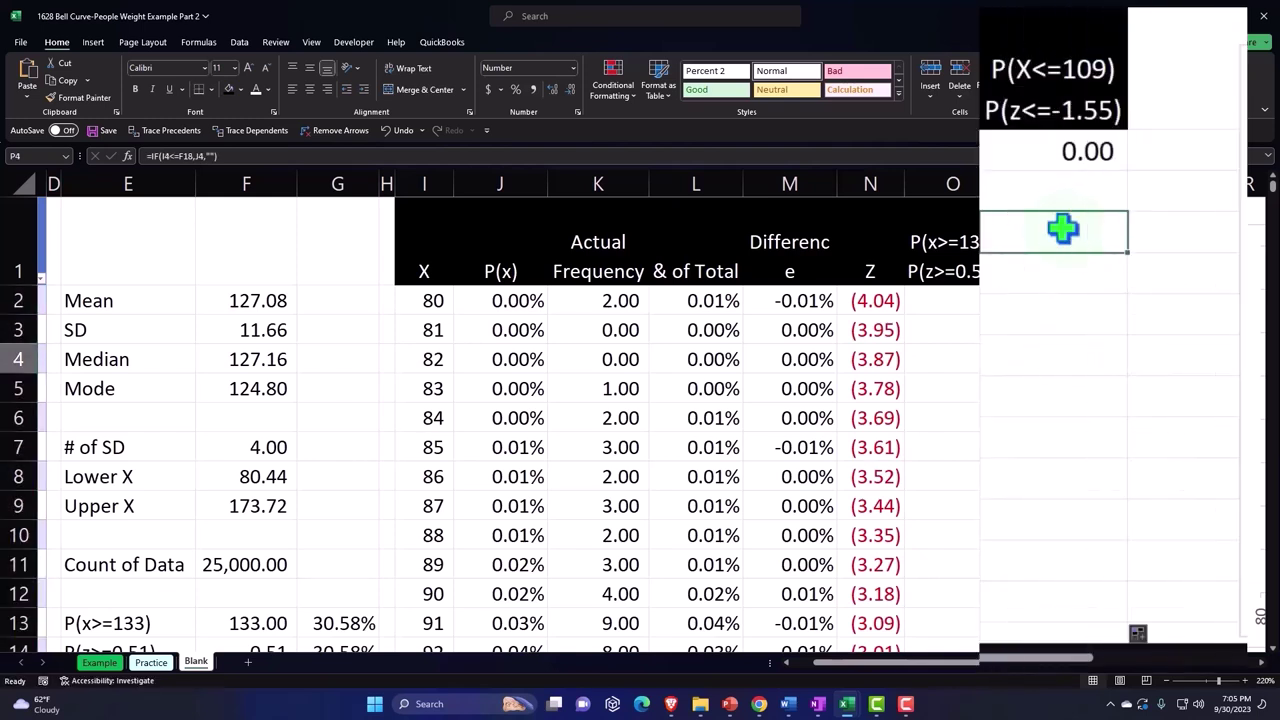
pyautogui.scroll(-1, 1062, 229)
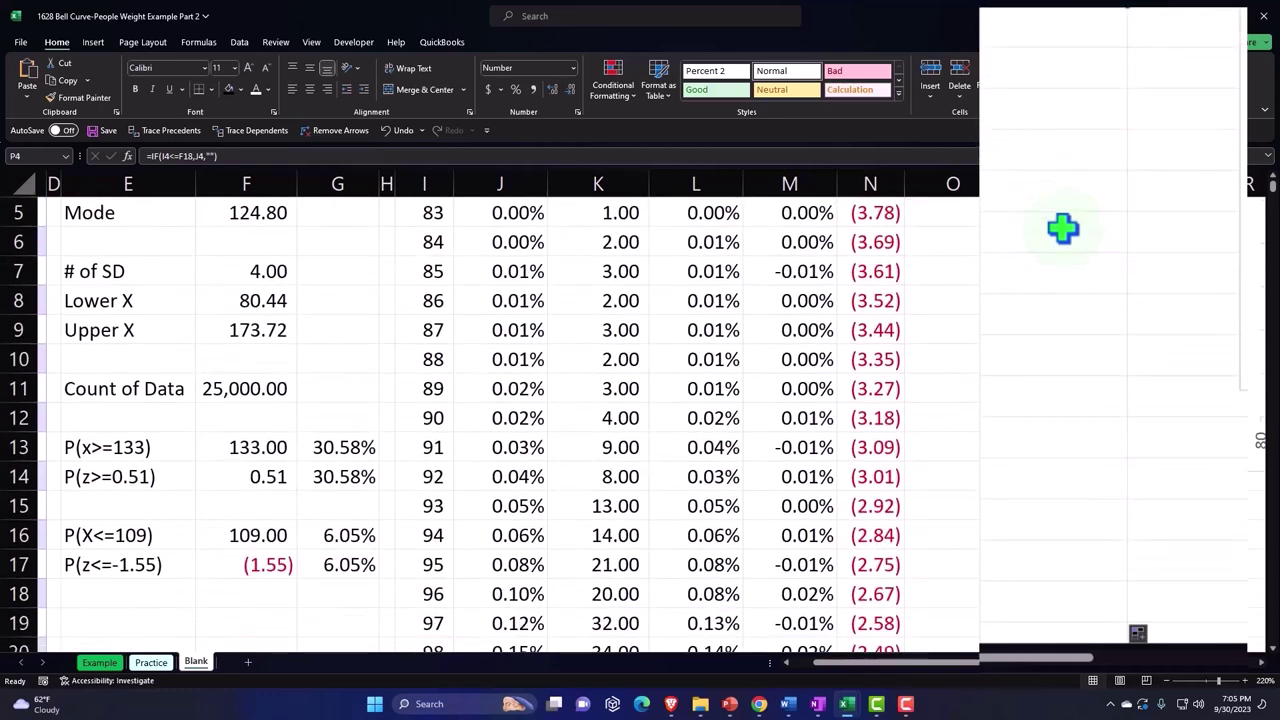
pyautogui.scroll(1, 1062, 229)
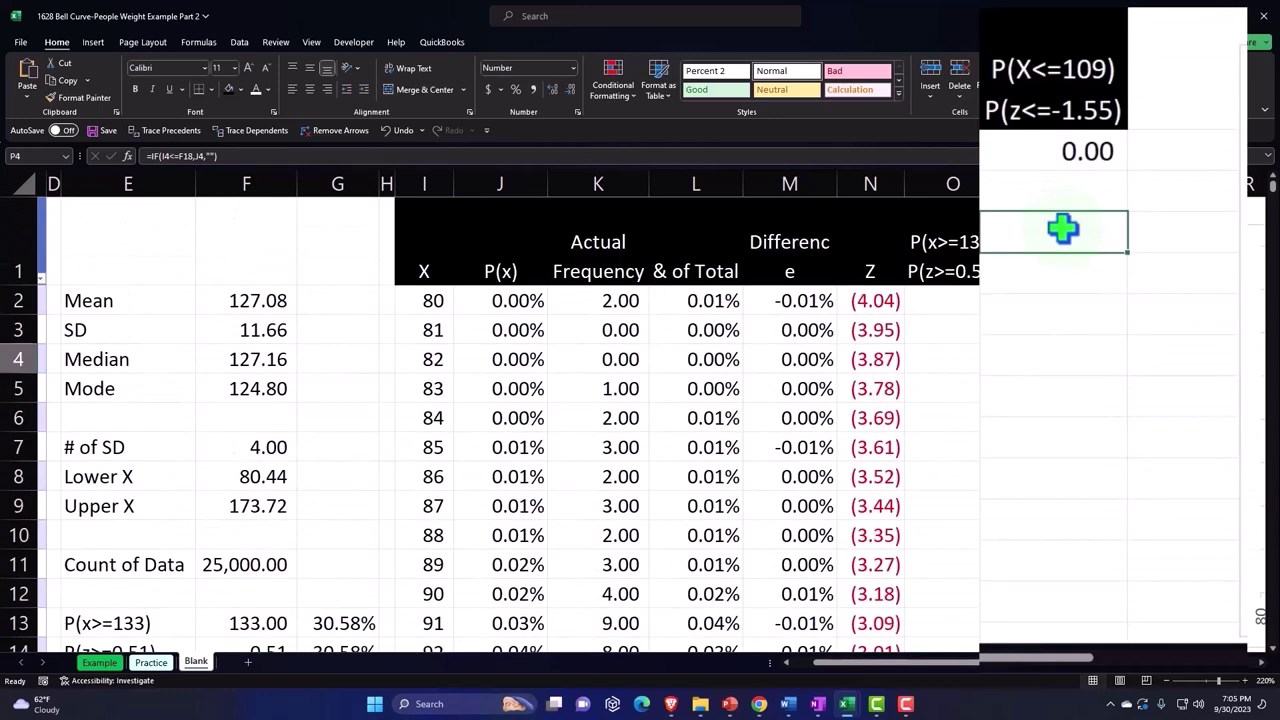
# Make P2's F16 reference absolute ($F$16) and refill the formula down column P.
pyautogui.doubleClick(1088, 152)
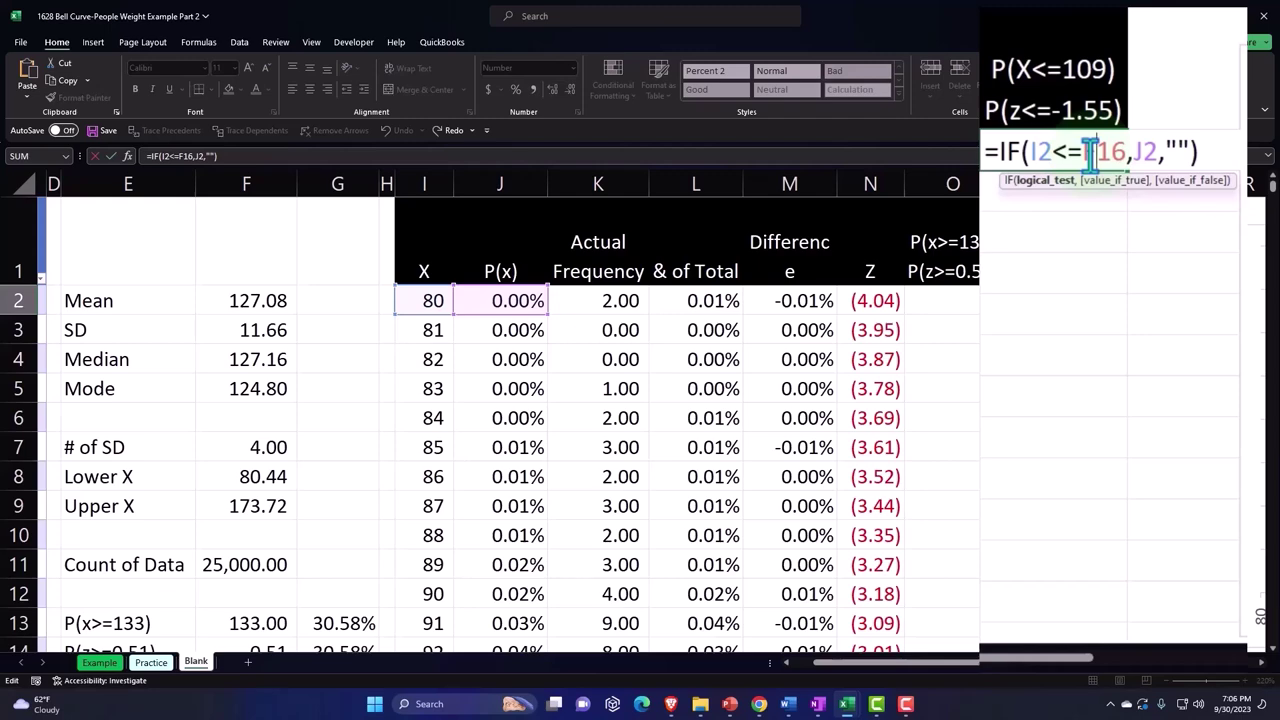
pyautogui.scroll(-1, 603, 525)
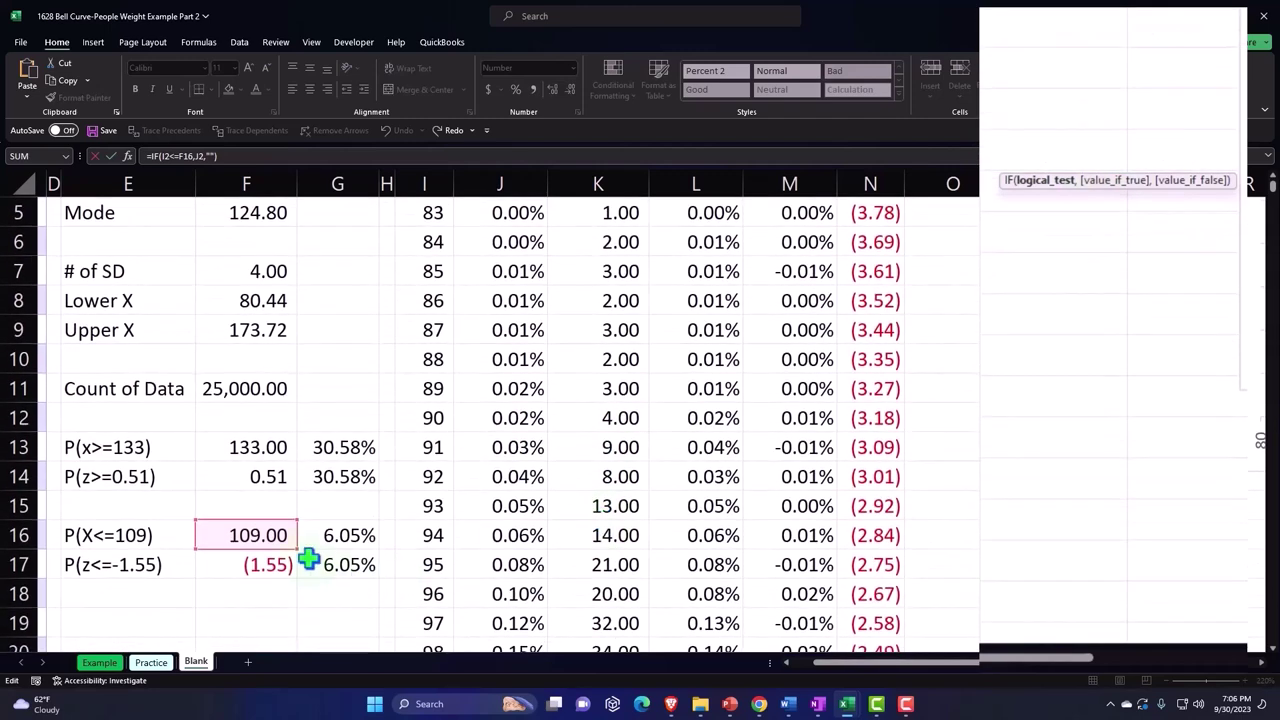
pyautogui.scroll(1, 564, 521)
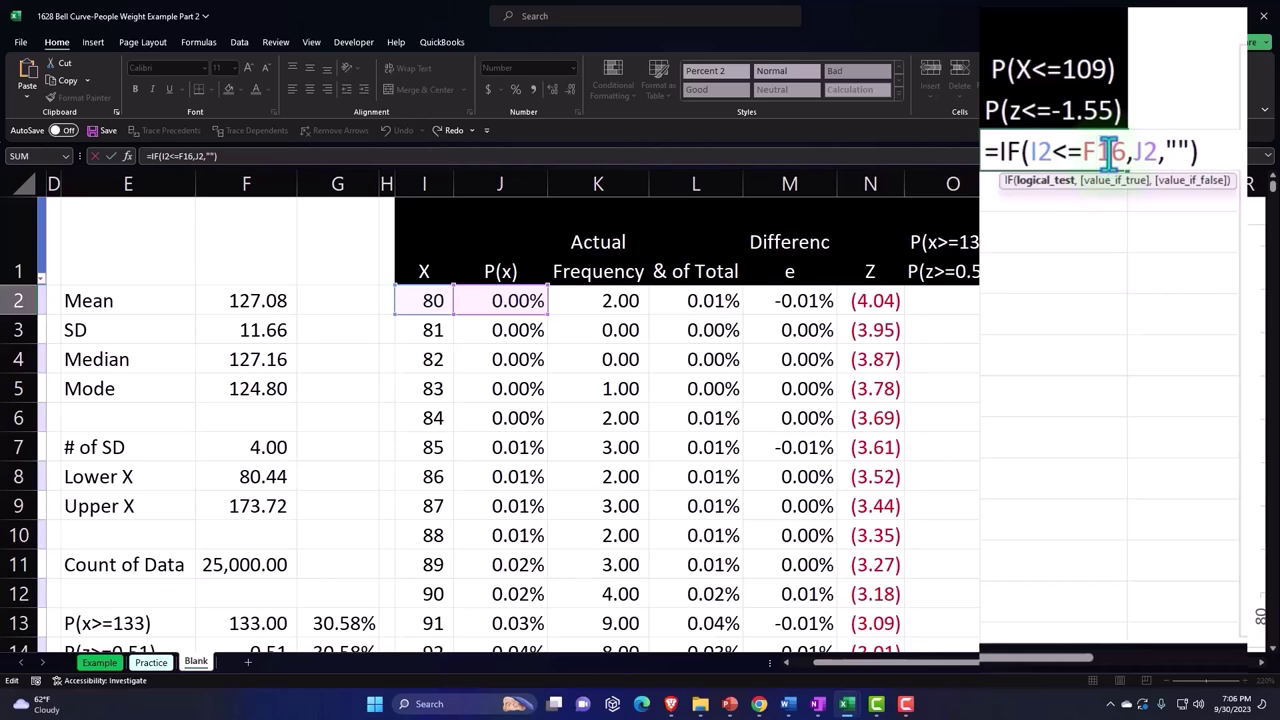
pyautogui.press('F4')
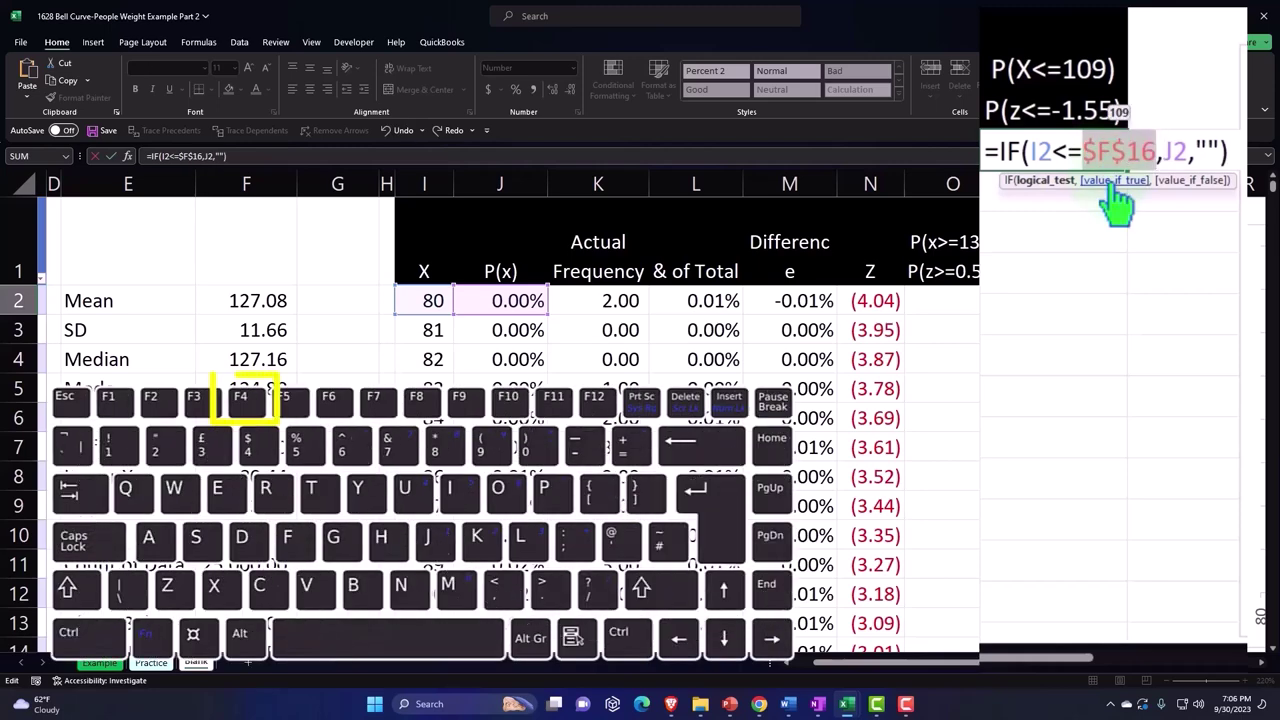
pyautogui.press('Return')
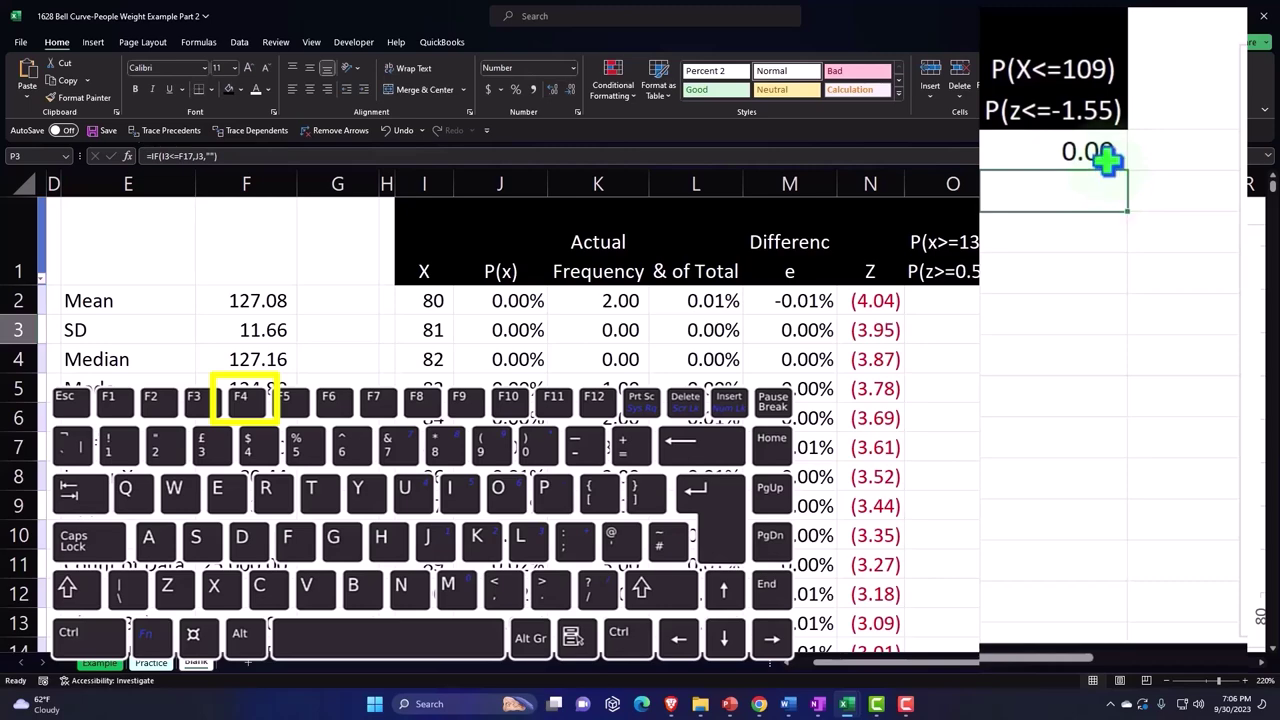
pyautogui.click(1110, 161)
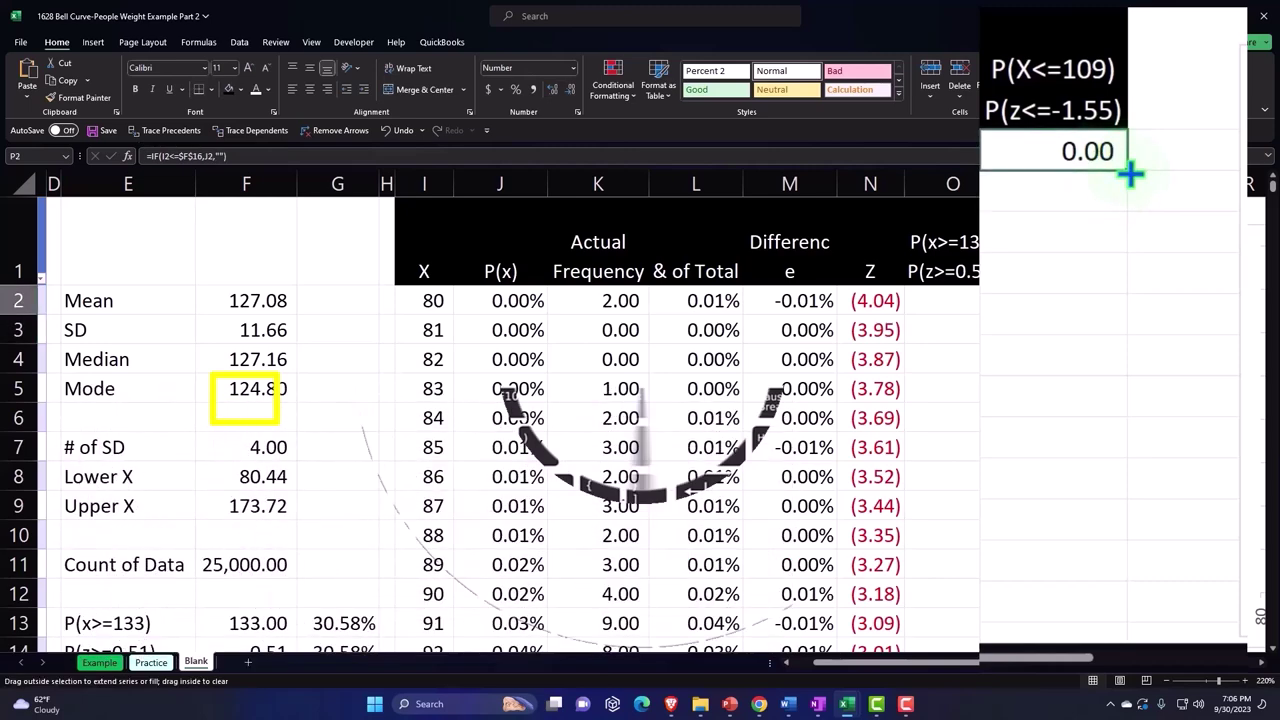
pyautogui.doubleClick(1131, 169)
pyautogui.scroll(-4, 1071, 380)
pyautogui.scroll(-3, 1071, 389)
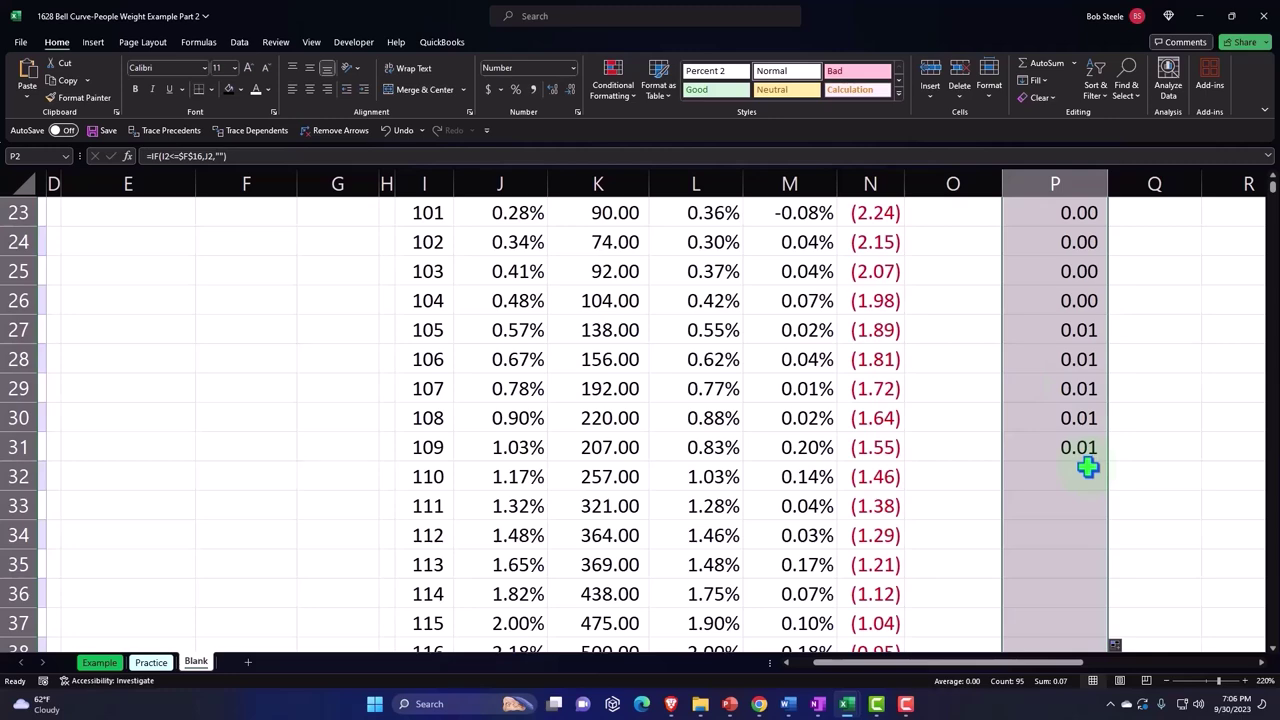
pyautogui.scroll(4, 1070, 466)
pyautogui.scroll(3, 1077, 329)
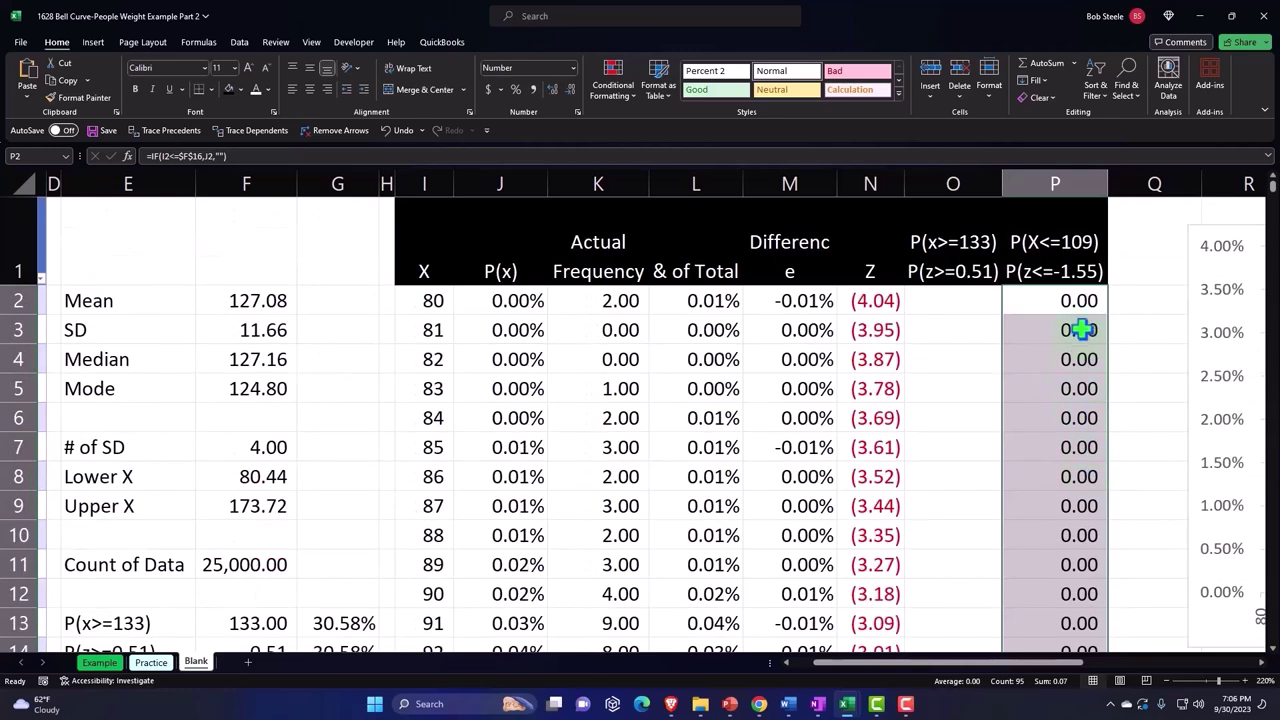
# Format column P as two-decimal percentages, e.g. 0.23% at X=100.
pyautogui.click(1058, 188)
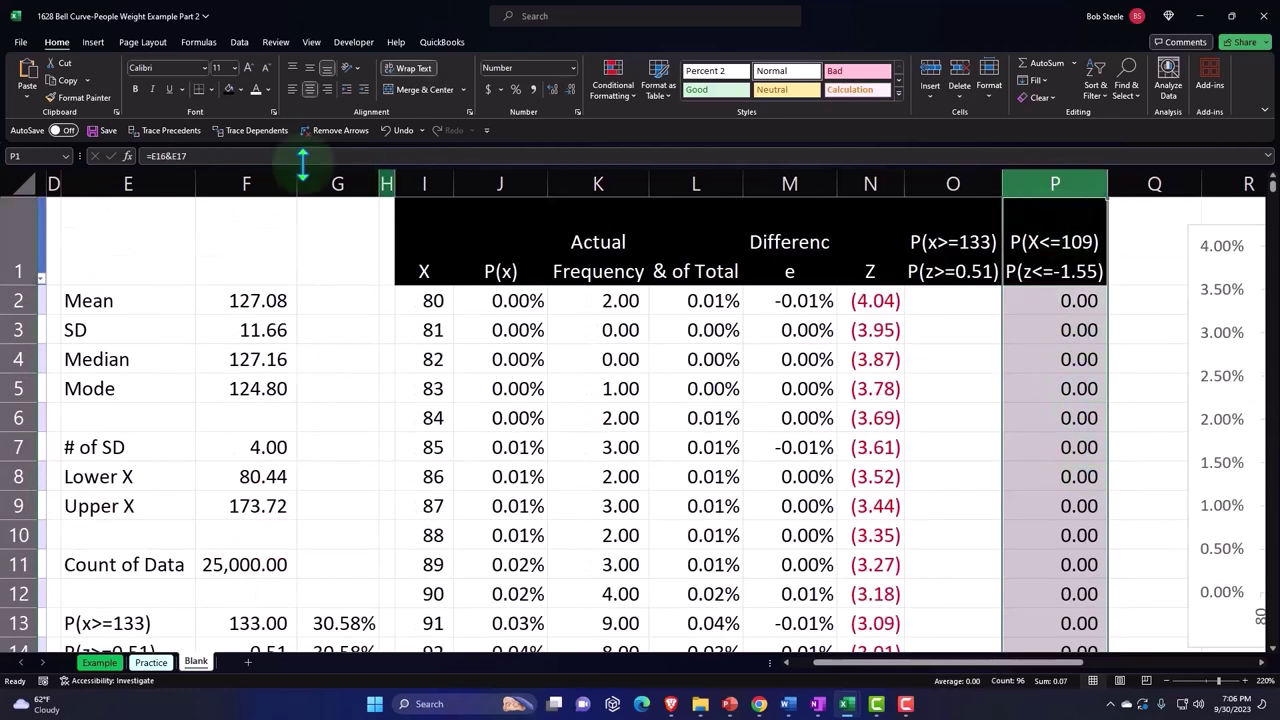
pyautogui.click(516, 89)
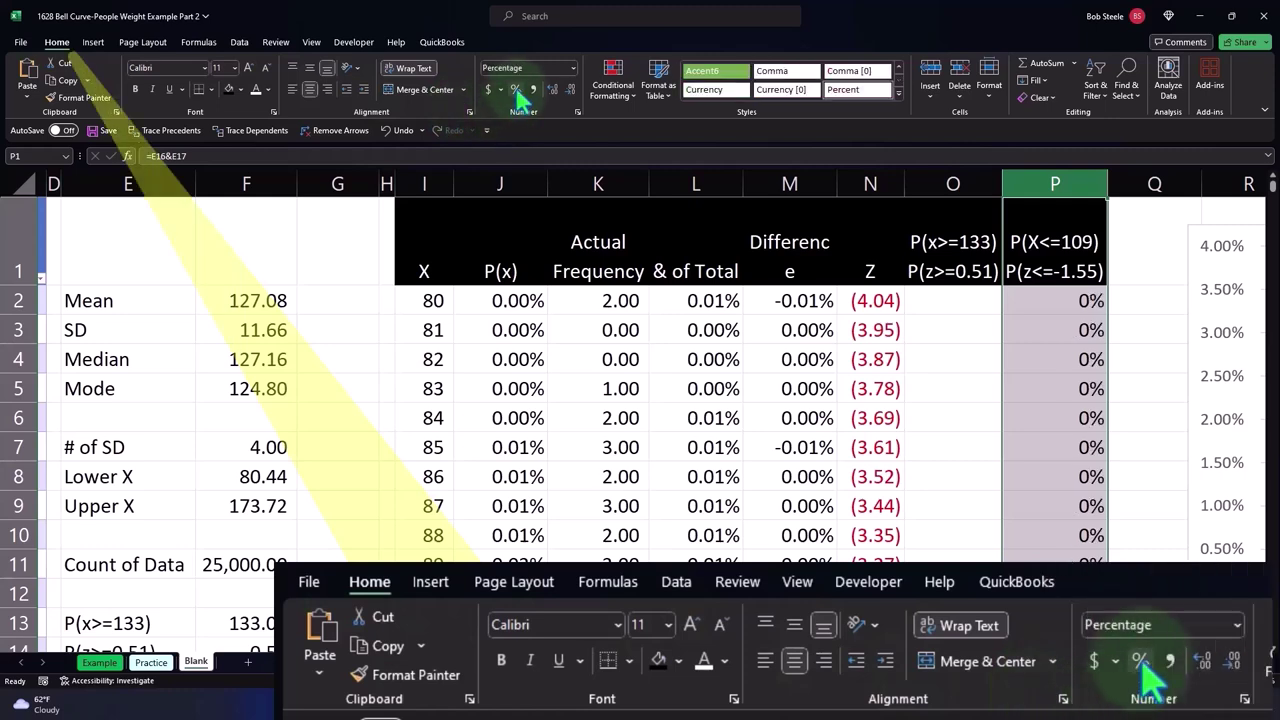
pyautogui.click(552, 89)
pyautogui.click(552, 89)
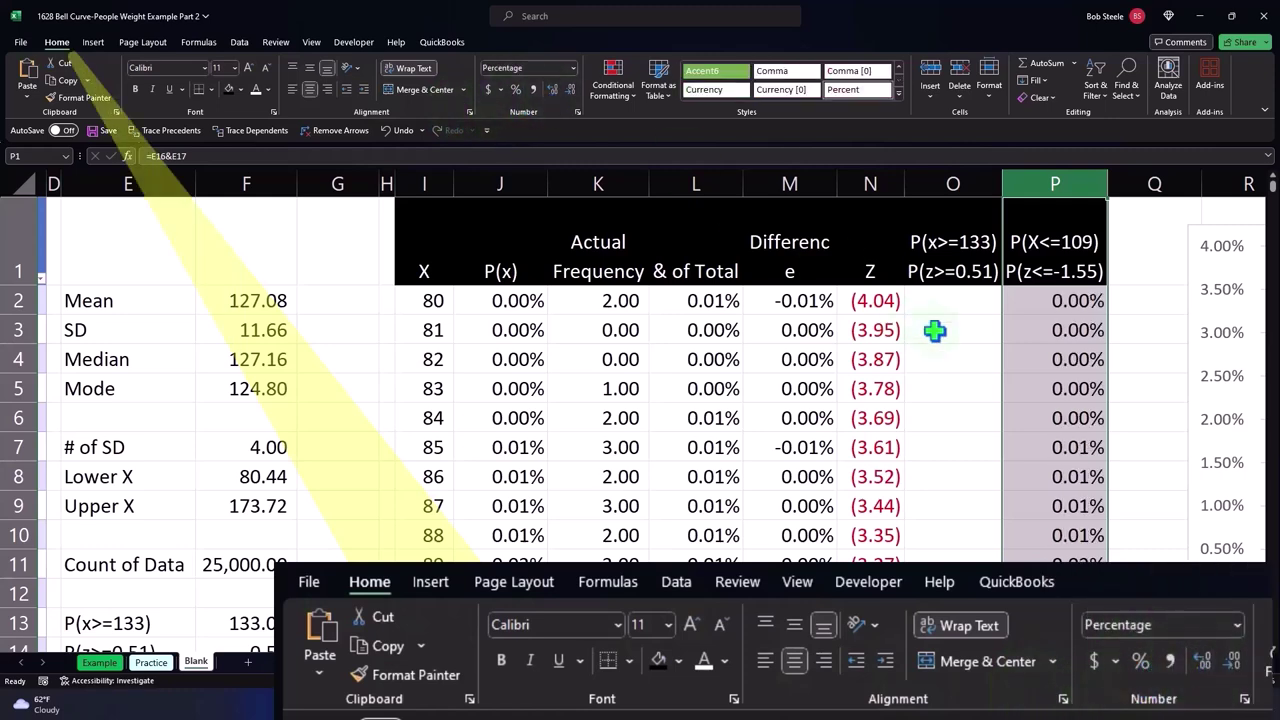
pyautogui.scroll(-3, 935, 331)
pyautogui.scroll(-2, 935, 331)
pyautogui.scroll(-2, 935, 331)
pyautogui.scroll(-3, 935, 331)
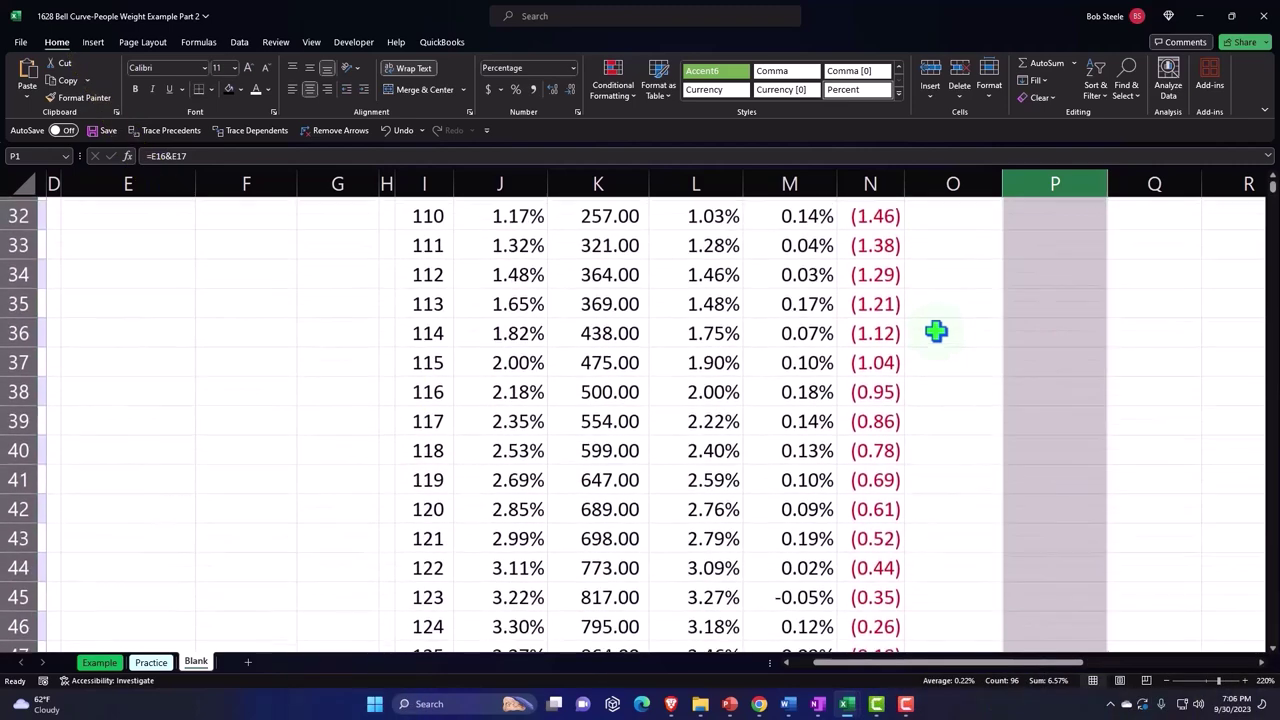
pyautogui.scroll(-3, 935, 331)
pyautogui.scroll(-2, 935, 331)
pyautogui.scroll(4, 945, 338)
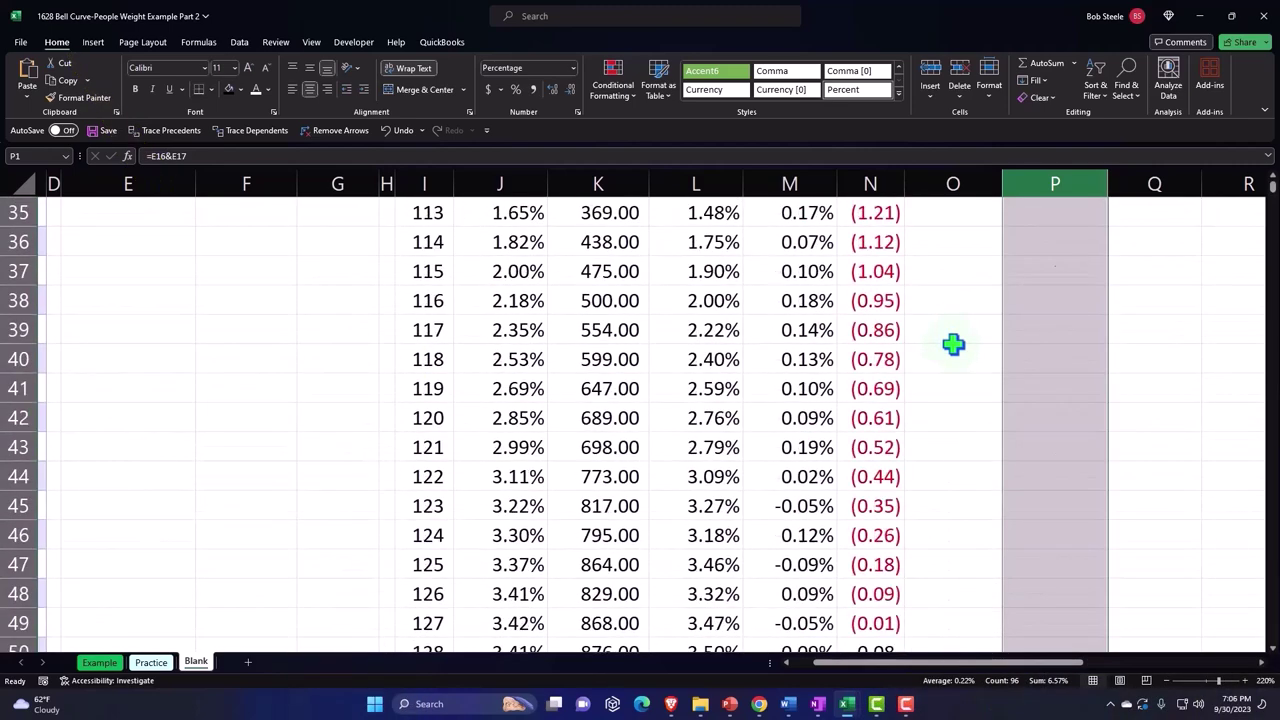
pyautogui.scroll(9, 953, 344)
pyautogui.scroll(3, 953, 344)
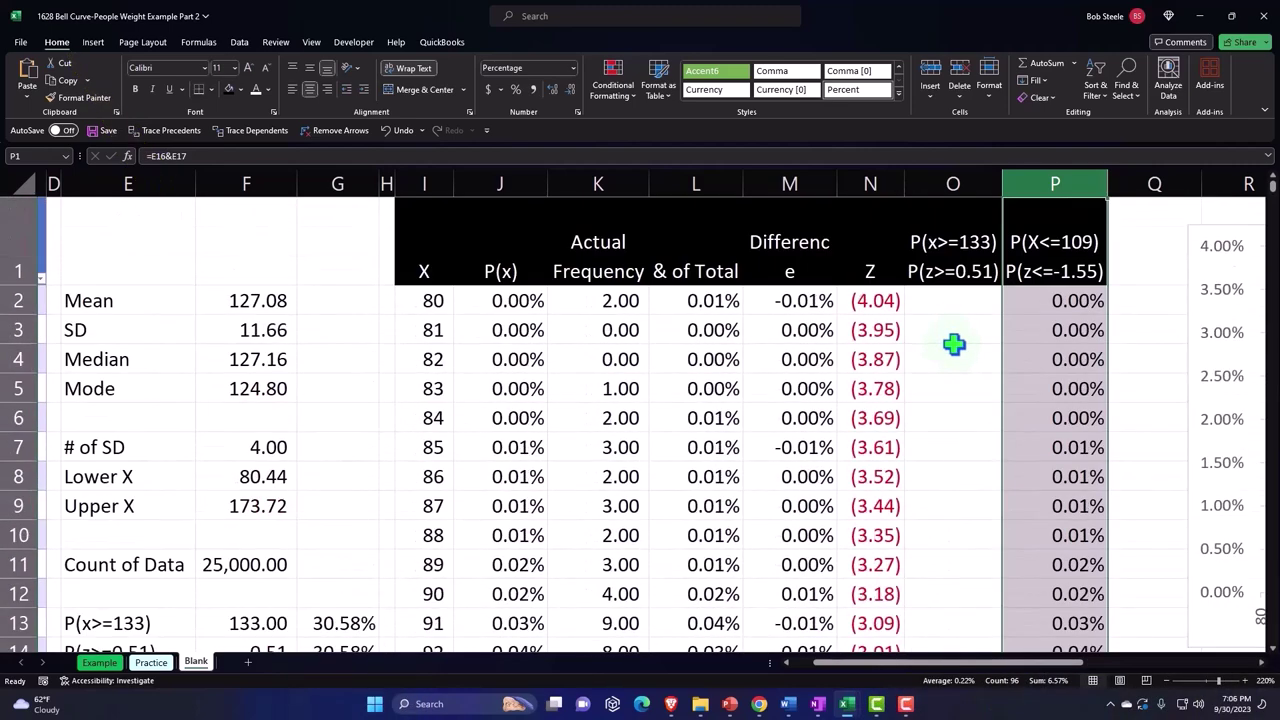
pyautogui.click(303, 508)
pyautogui.scroll(-2, 300, 513)
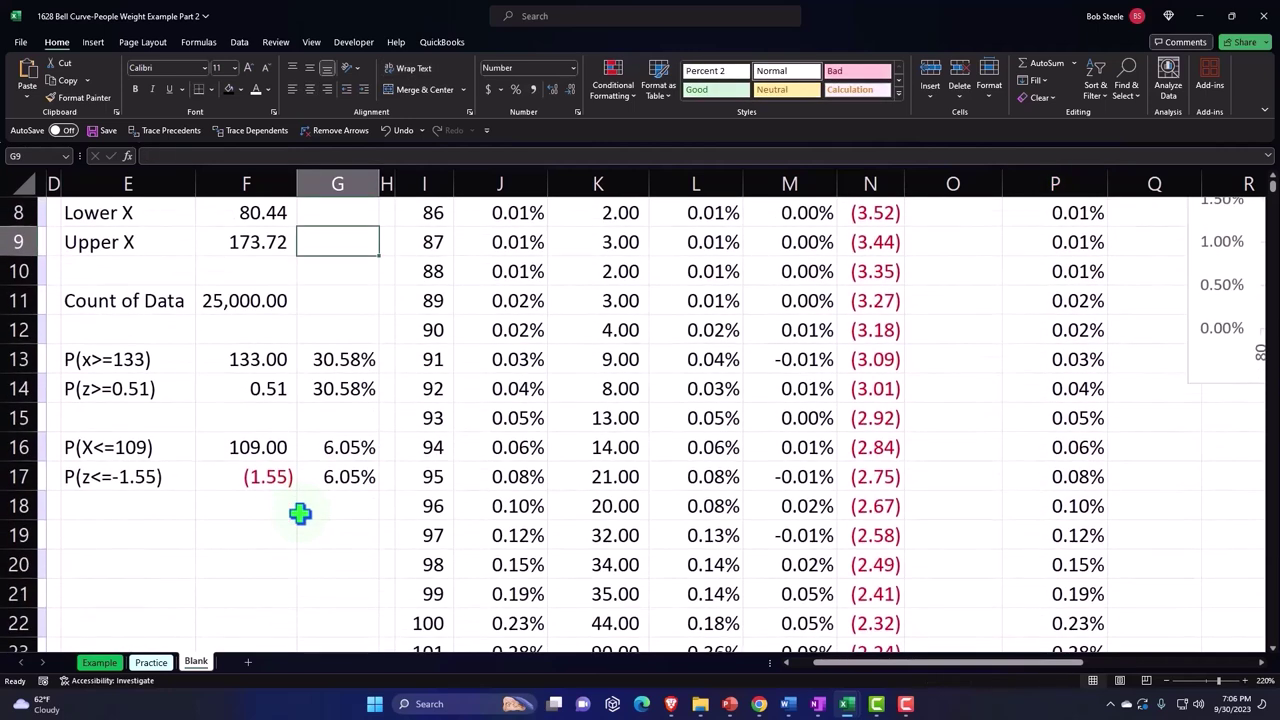
# Enter the label P(x<=133&>109) in E19.
pyautogui.click(130, 540)
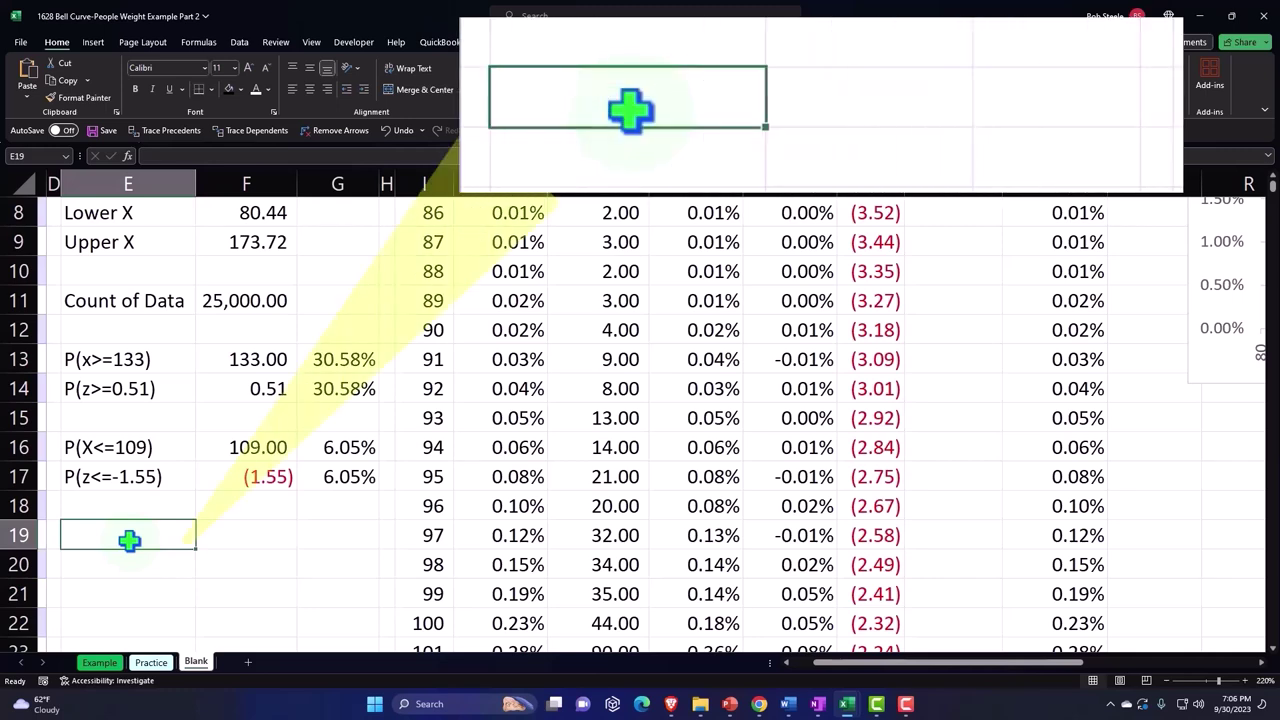
pyautogui.write('P')
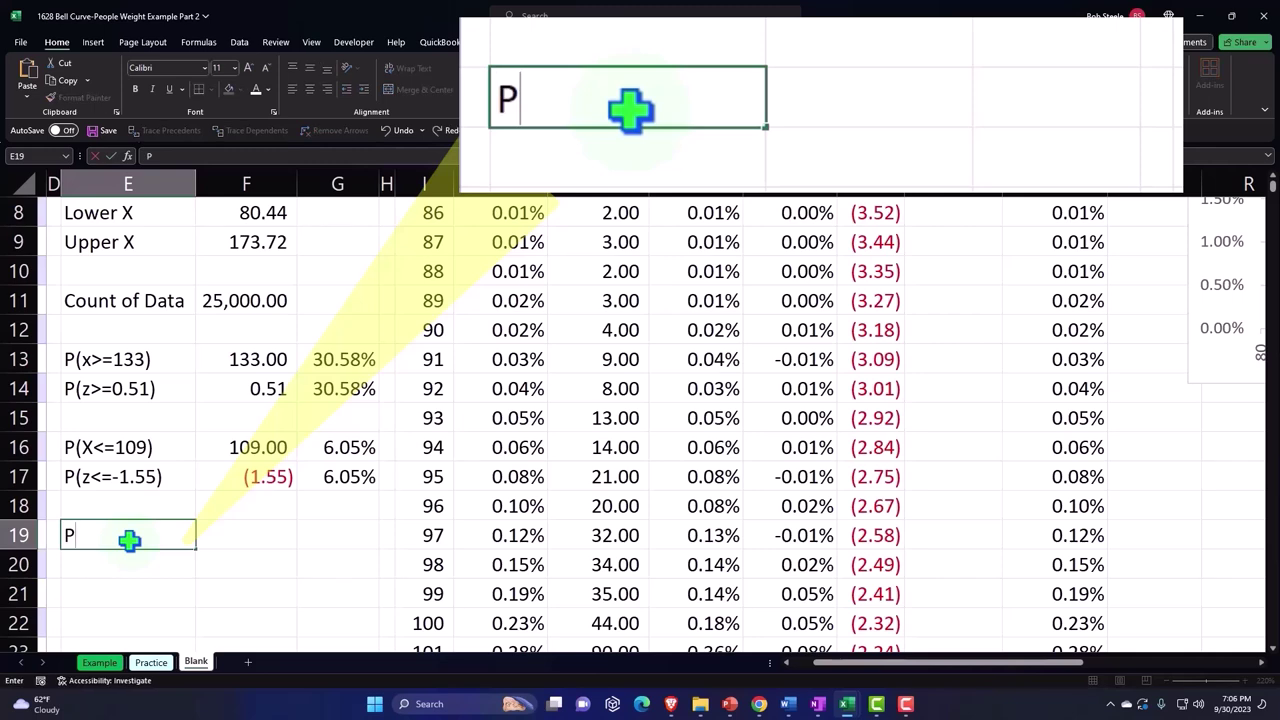
pyautogui.write('(x')
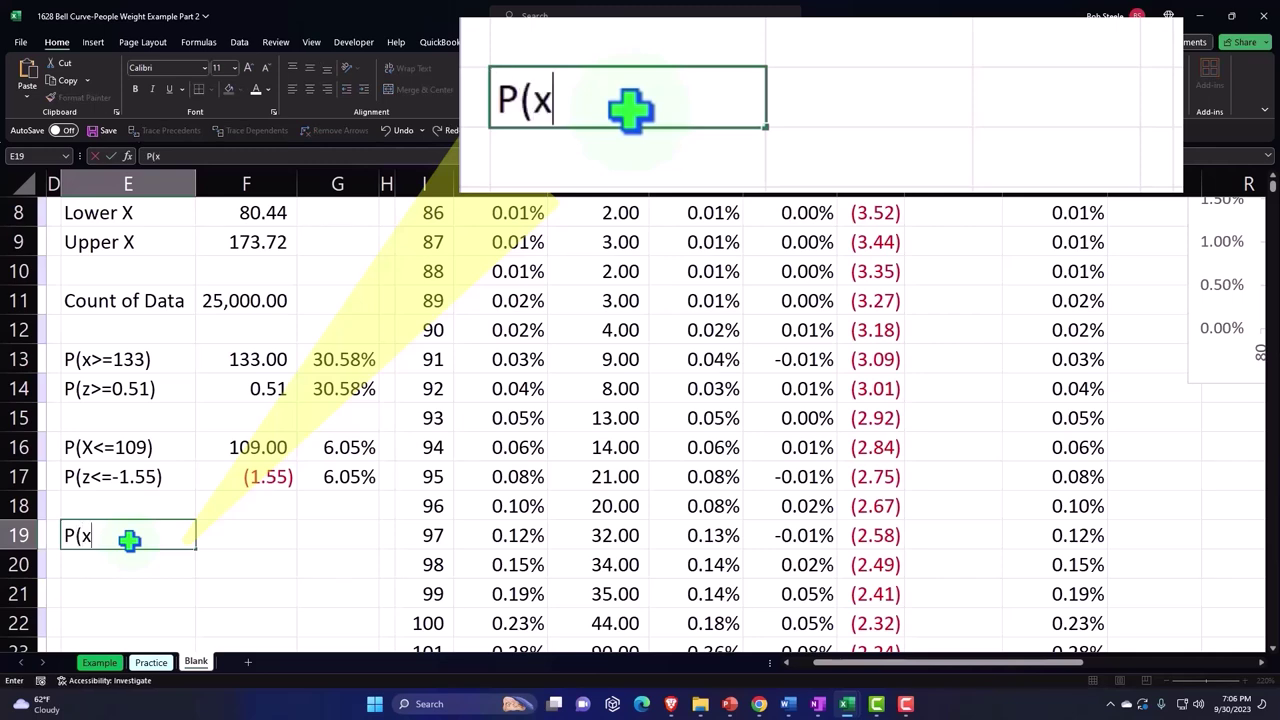
pyautogui.write('<')
pyautogui.write('=1')
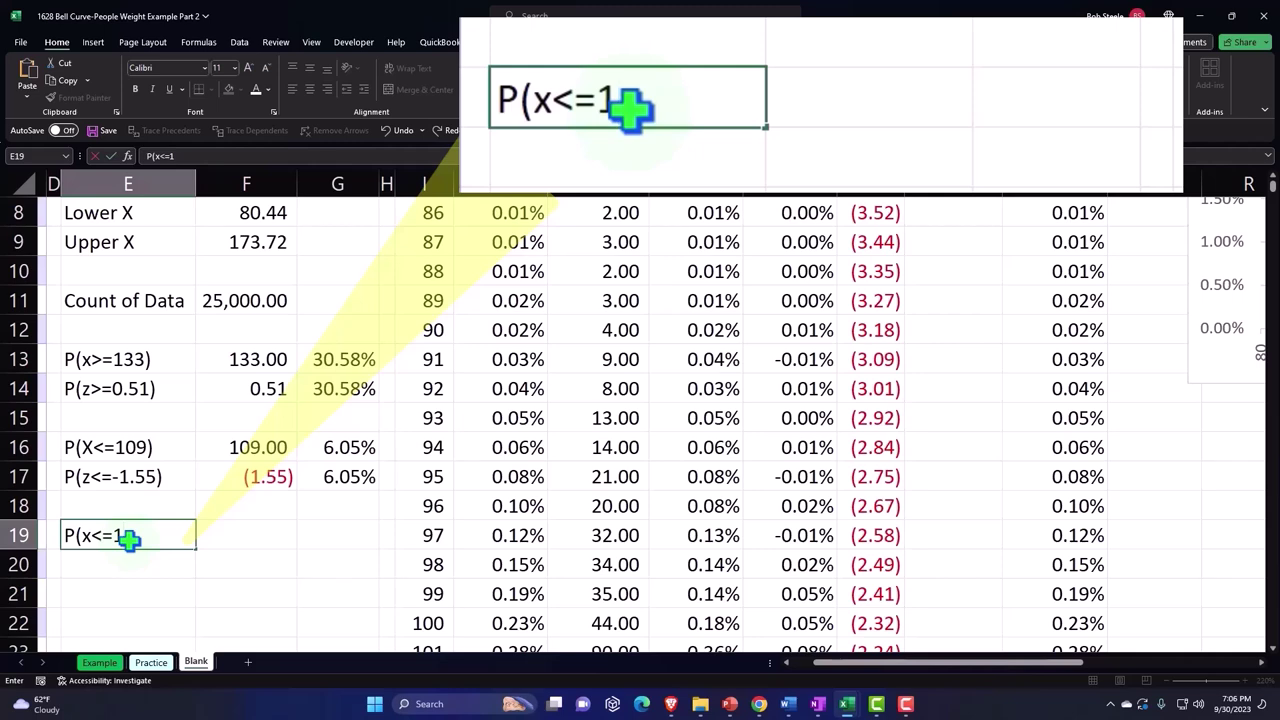
pyautogui.write('33&>')
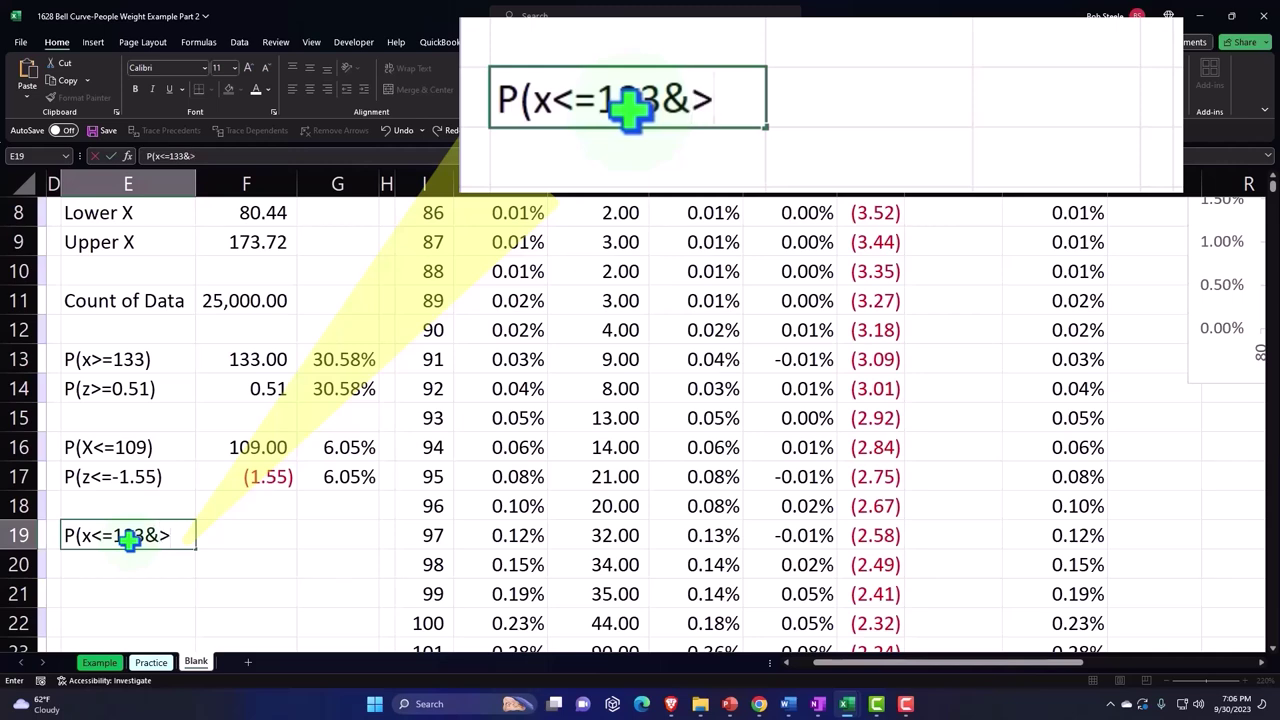
pyautogui.write('109')
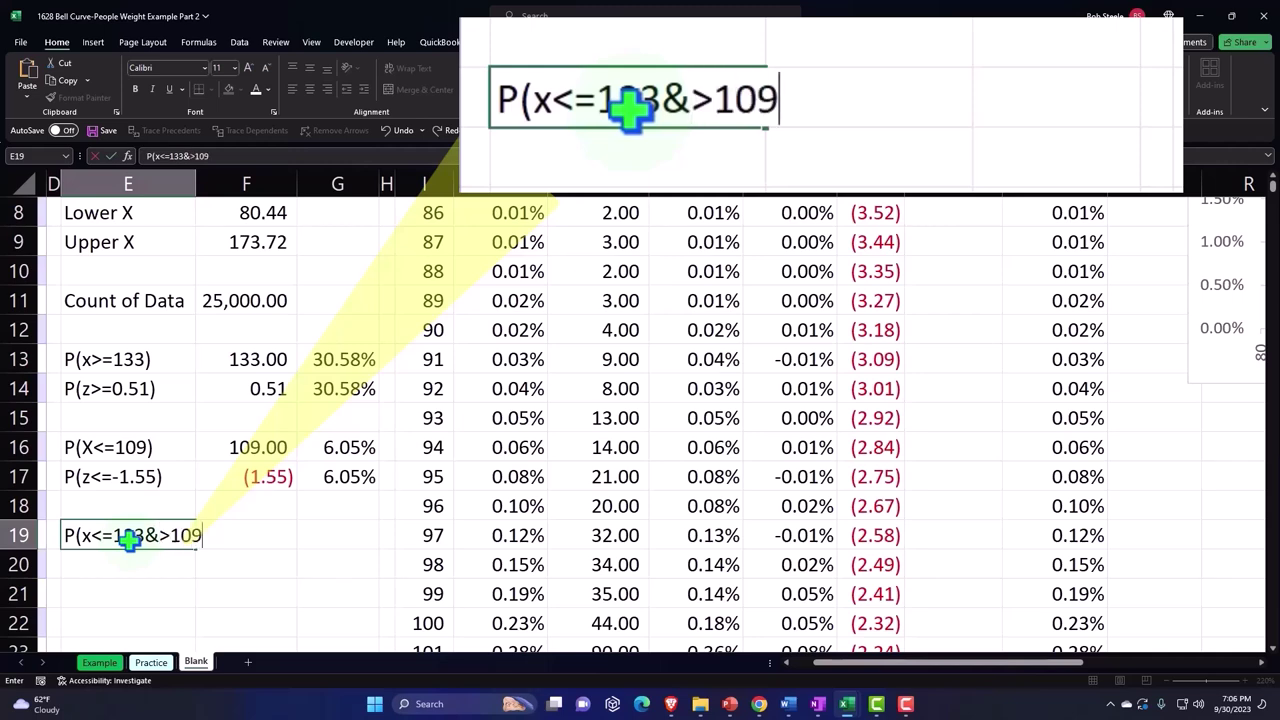
pyautogui.press('Return')
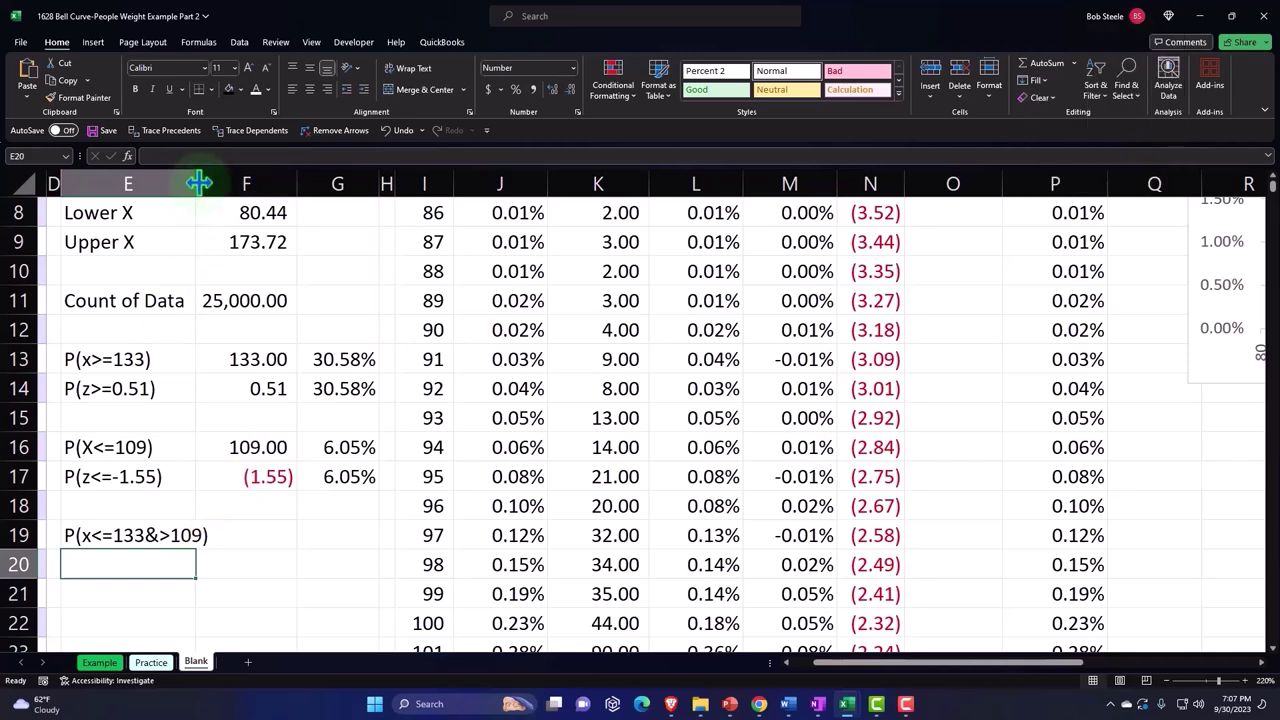
# Widen column E for the label and confirm P(x) for X 109–133 sums to 65.36%.
pyautogui.moveTo(199, 183); pyautogui.dragTo(222, 183)
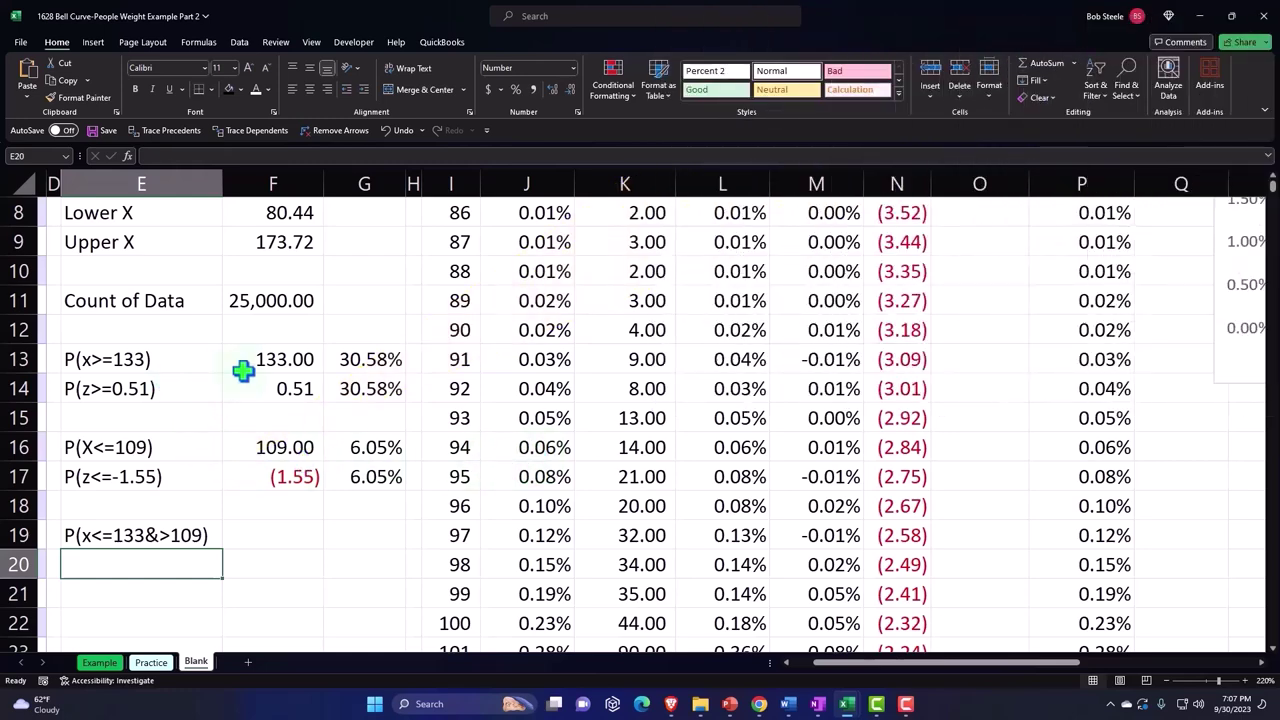
pyautogui.scroll(-2, 245, 374)
pyautogui.scroll(-1, 245, 374)
pyautogui.scroll(-1, 251, 380)
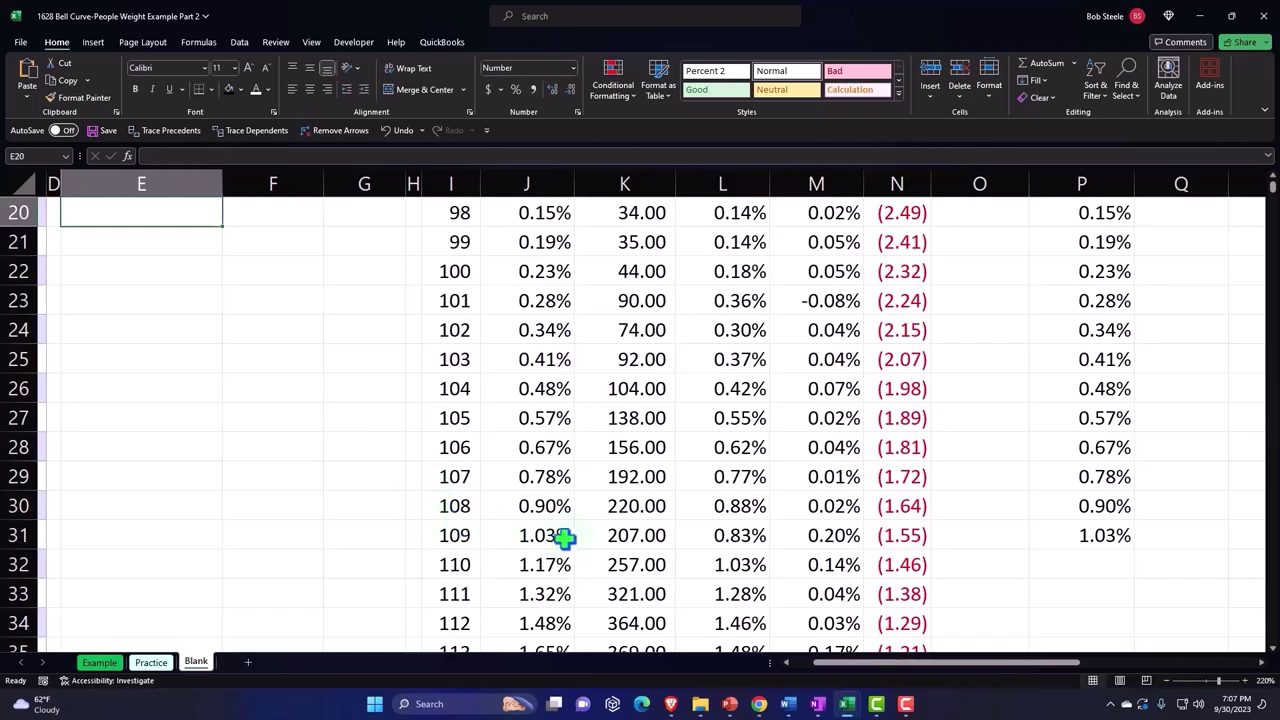
pyautogui.moveTo(557, 535); pyautogui.dragTo(550, 672)
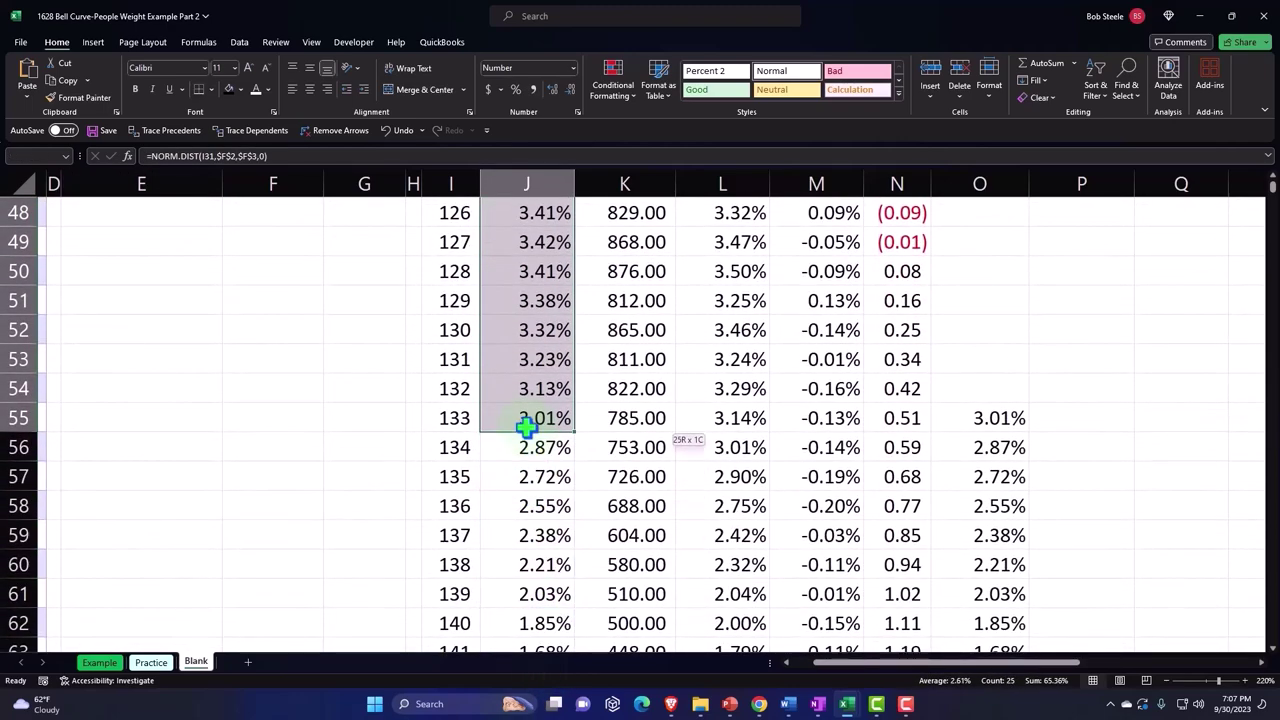
pyautogui.moveTo(550, 672); pyautogui.dragTo(524, 420)
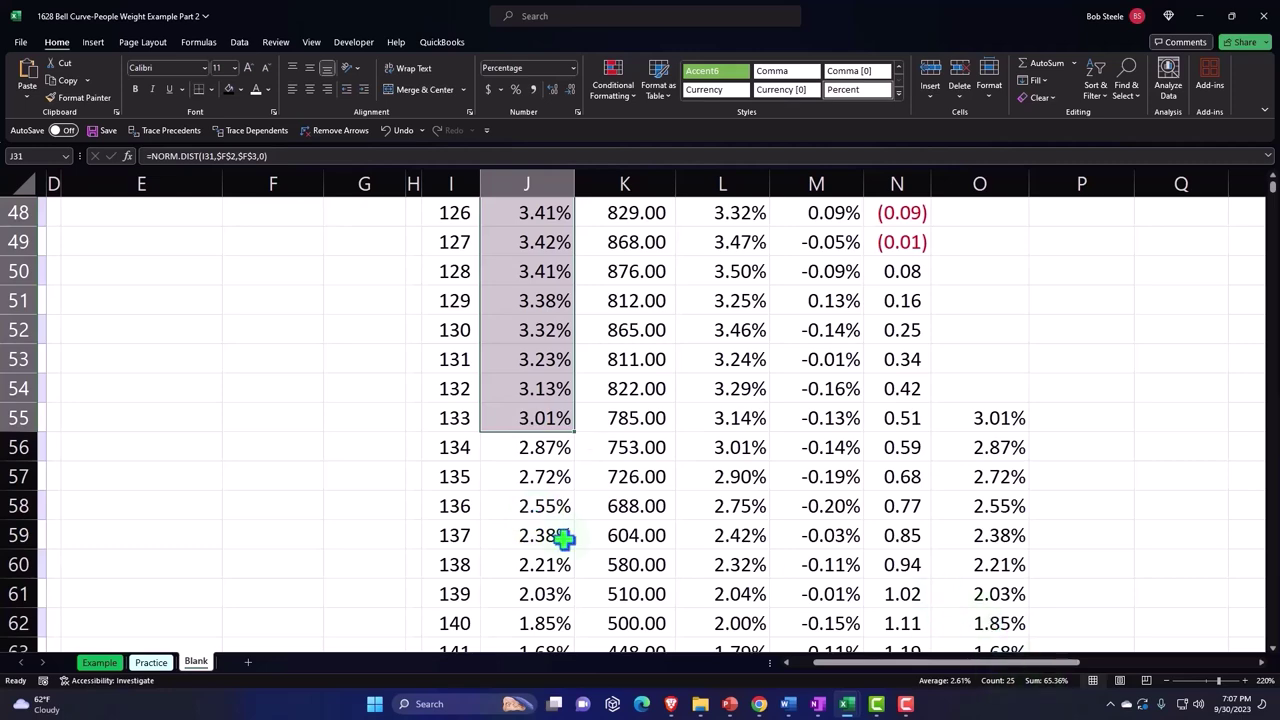
pyautogui.scroll(4, 249, 490)
pyautogui.scroll(6, 249, 490)
pyautogui.scroll(4, 249, 490)
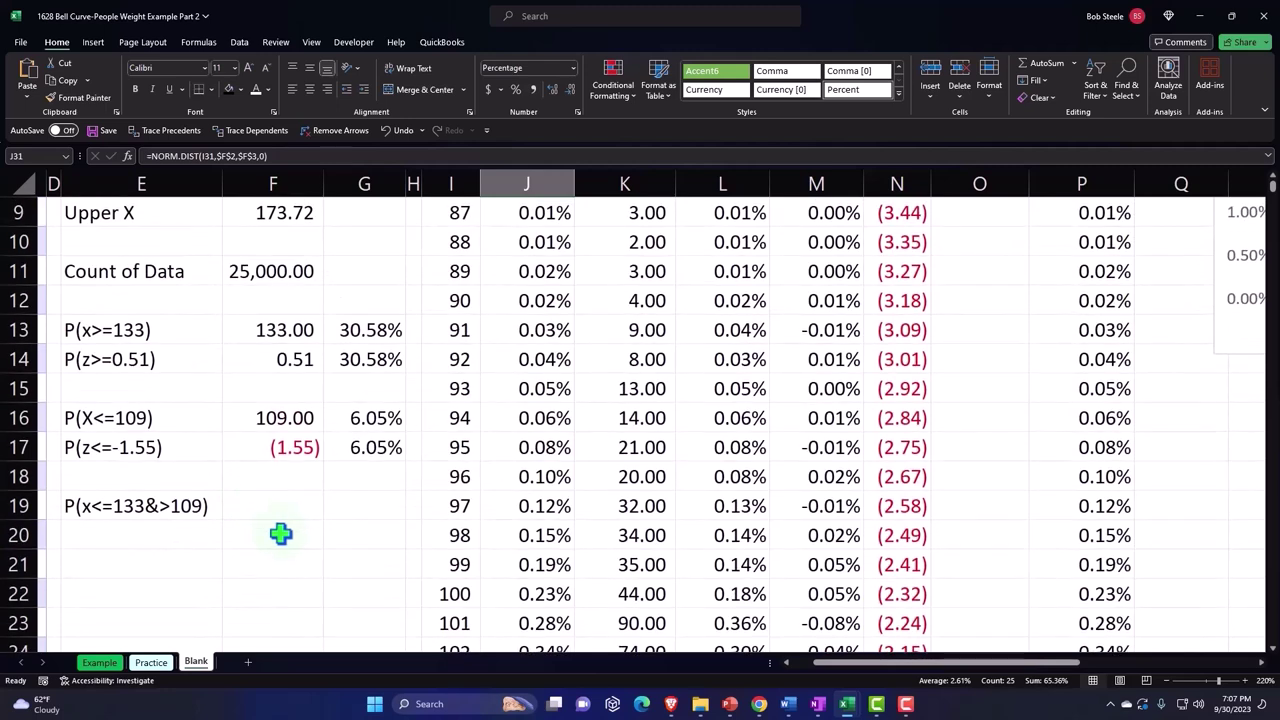
# Turn E19's label into a formula, replacing the hard-coded 133 with a reference to F13.
pyautogui.click(266, 510)
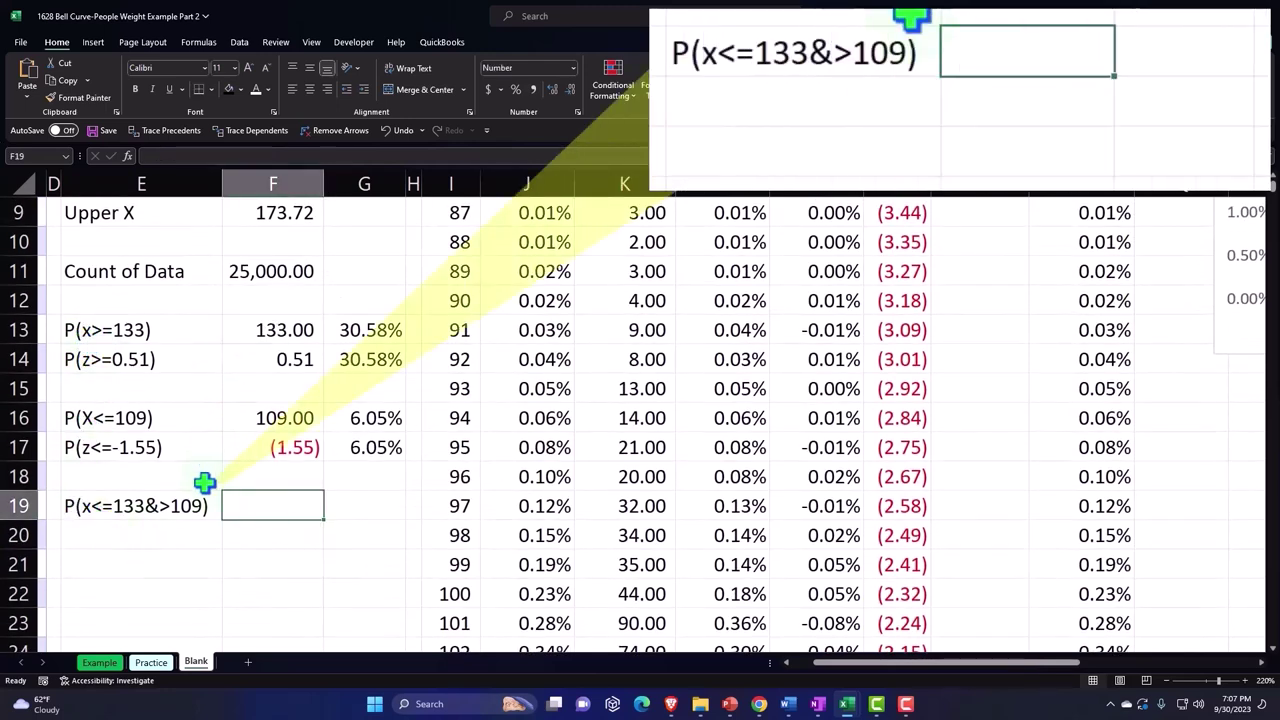
pyautogui.doubleClick(66, 505)
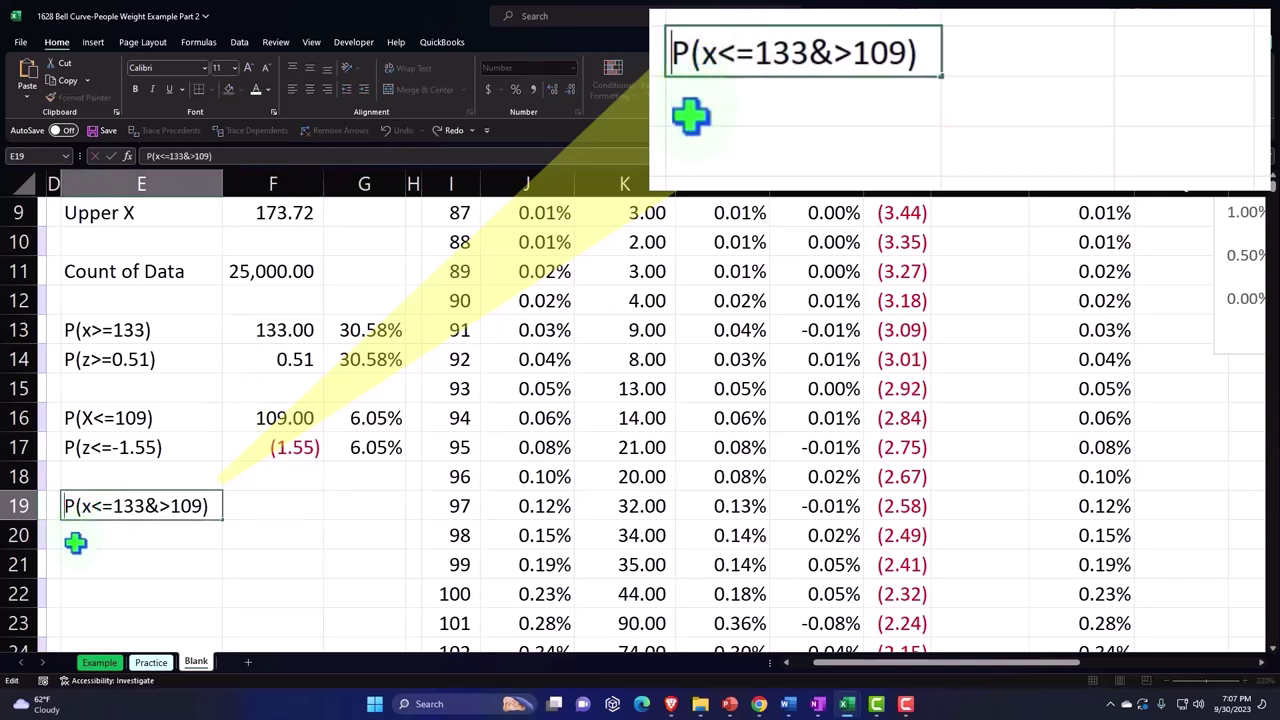
pyautogui.write('="')
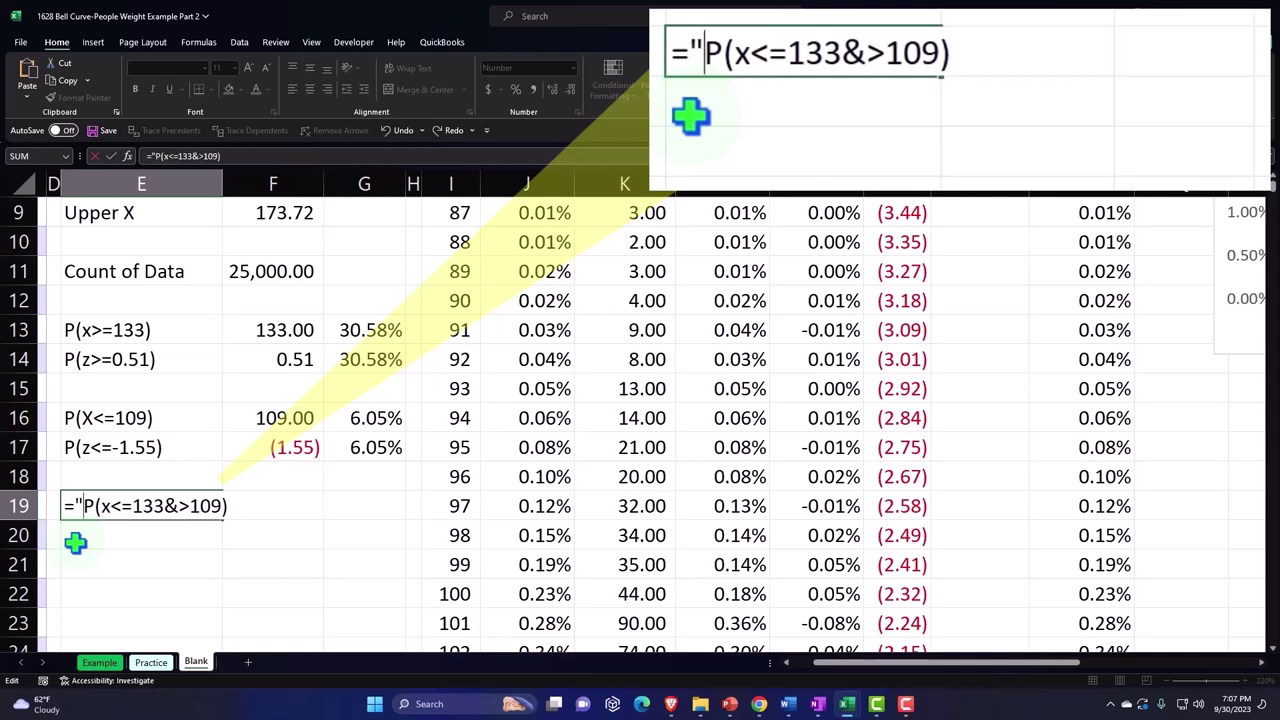
pyautogui.click(132, 506)
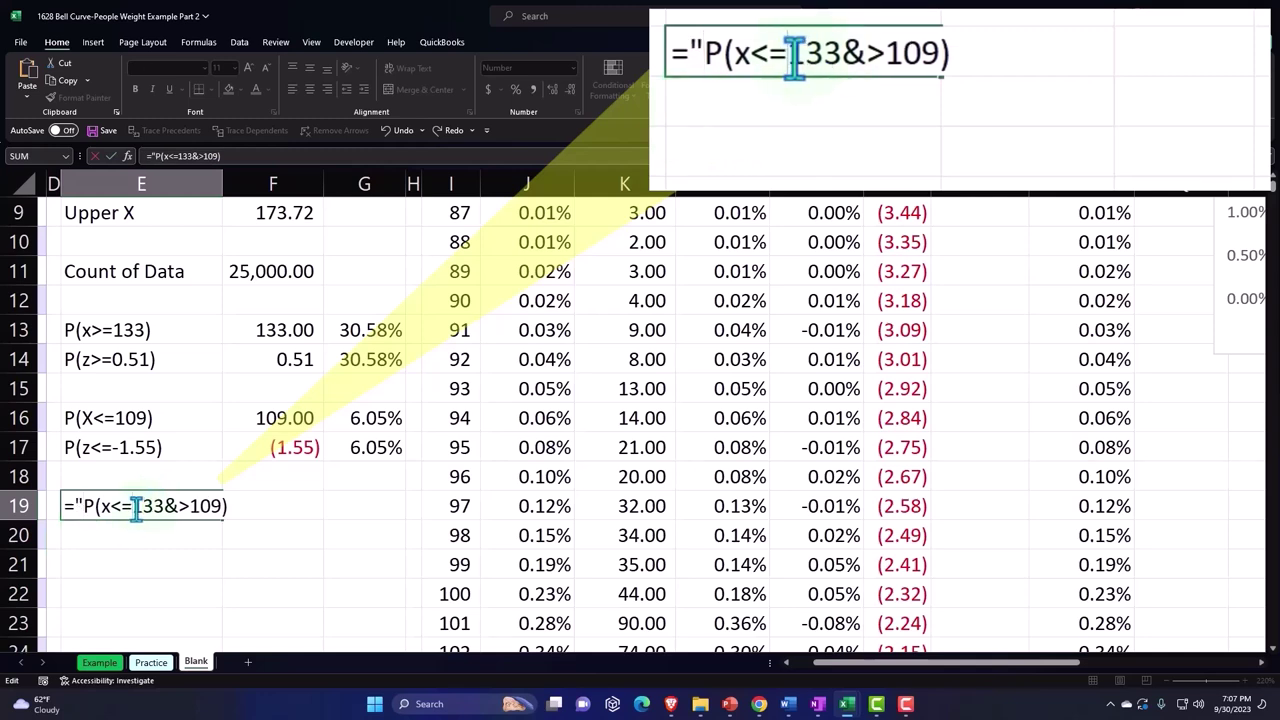
pyautogui.write('"')
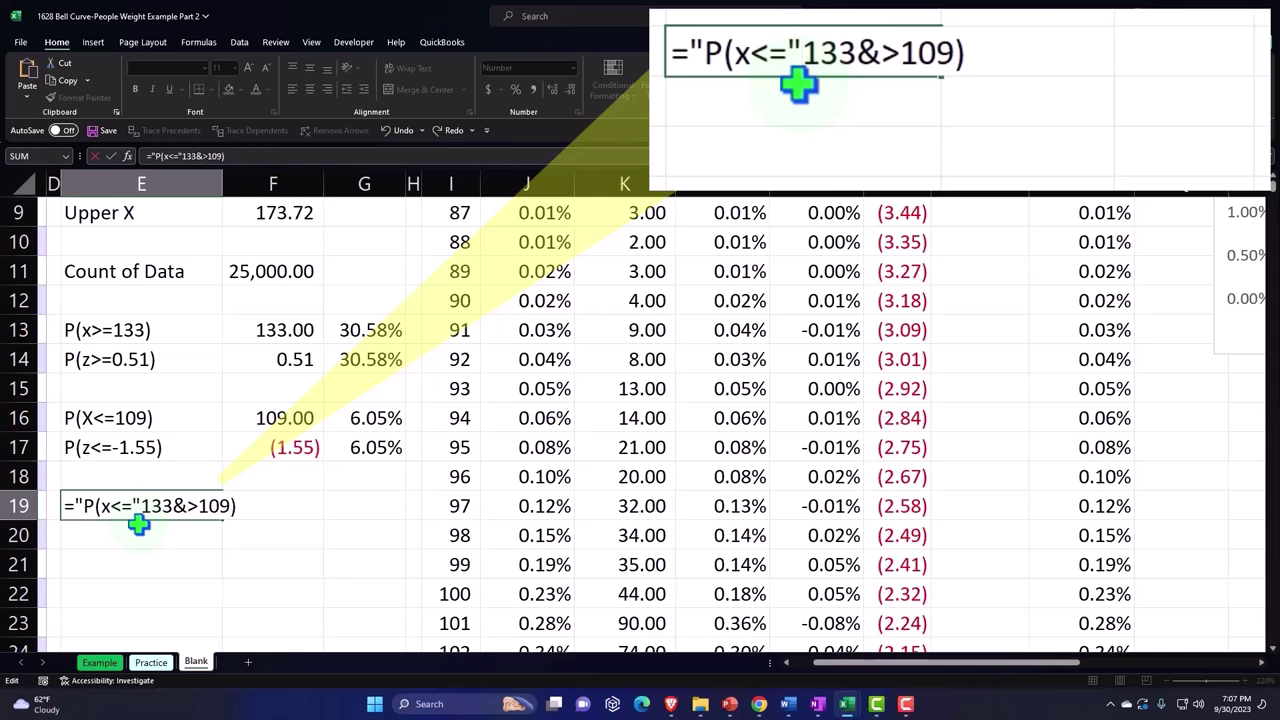
pyautogui.write('&')
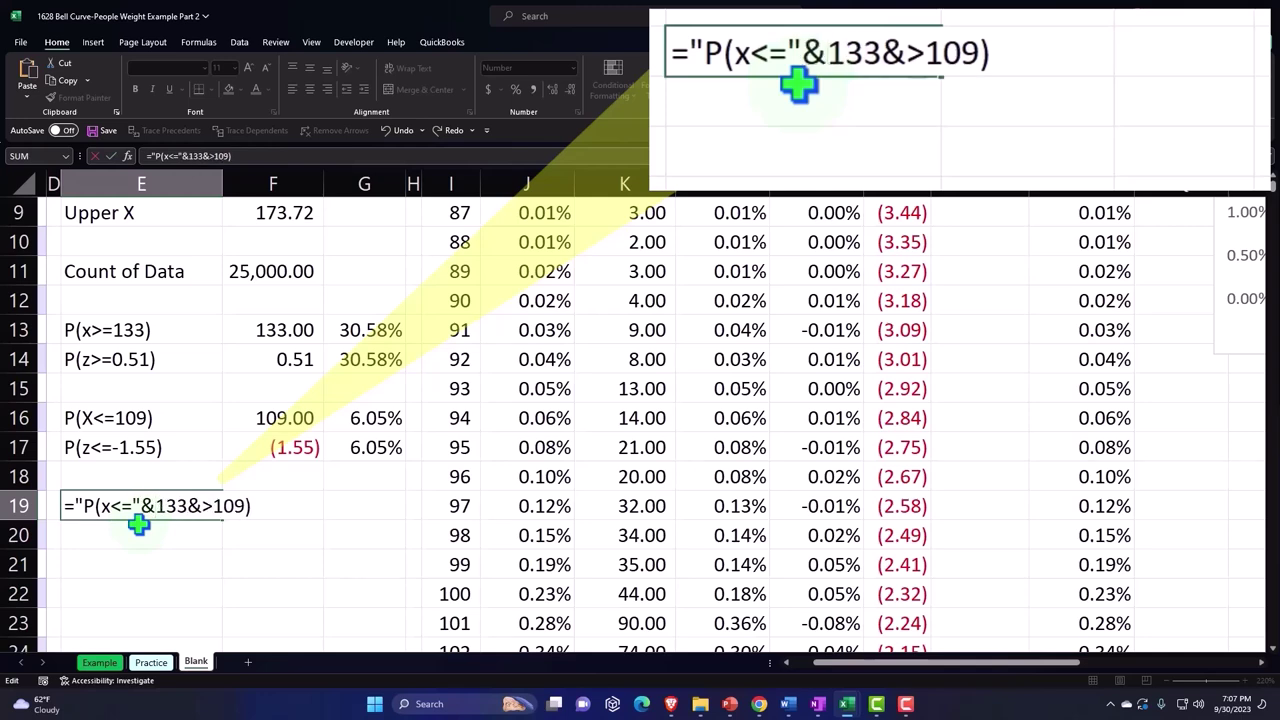
pyautogui.hotkey('shift', 'Right')
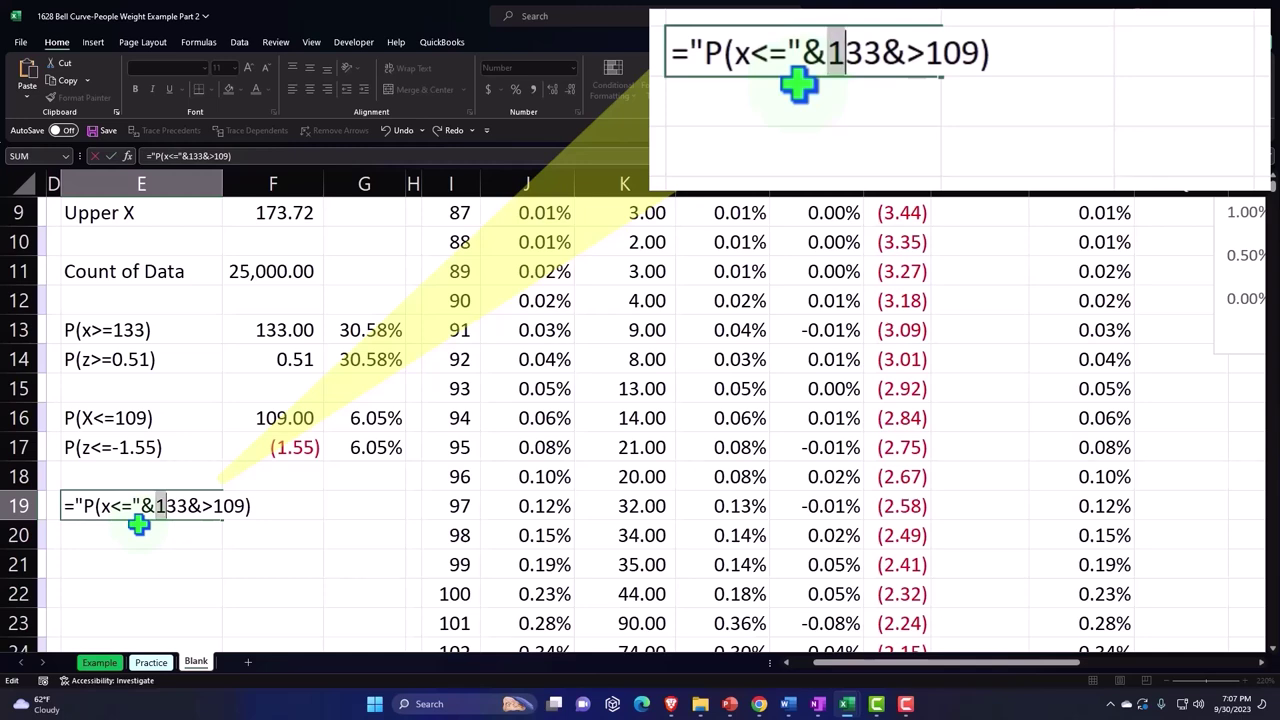
pyautogui.hotkey('shift', 'Right')
pyautogui.hotkey('shift', 'Right')
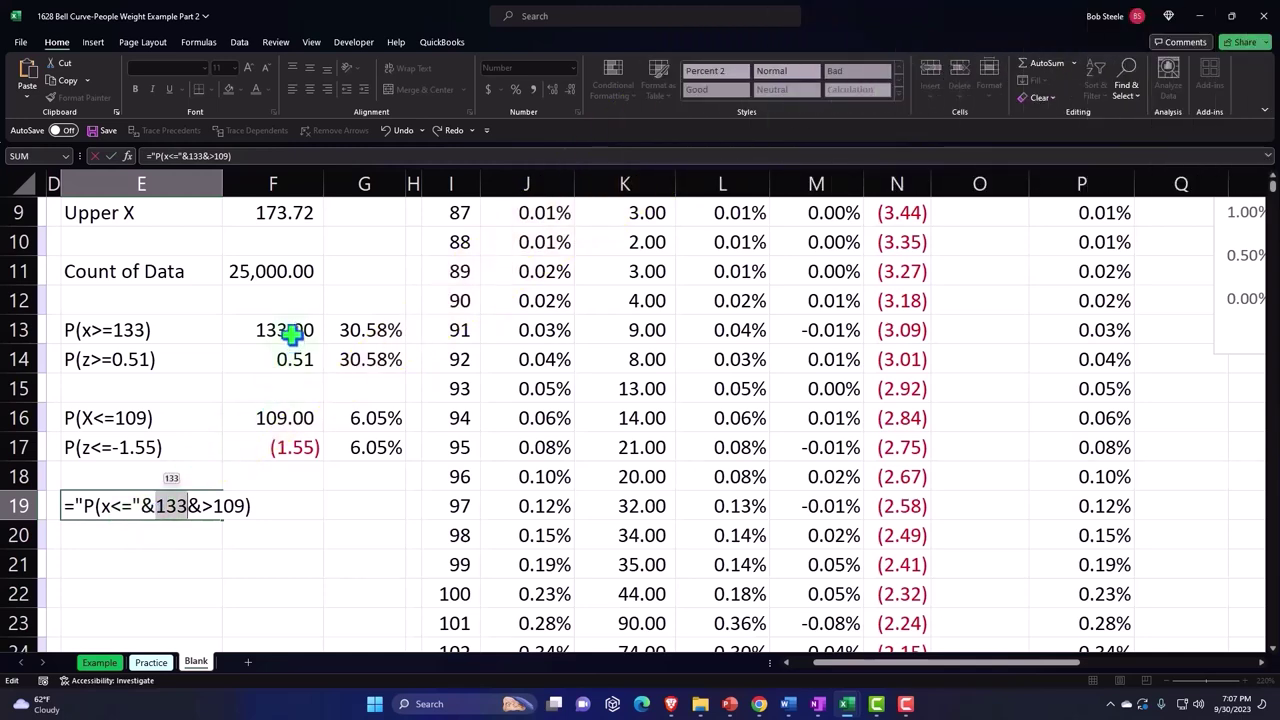
pyautogui.click(289, 336)
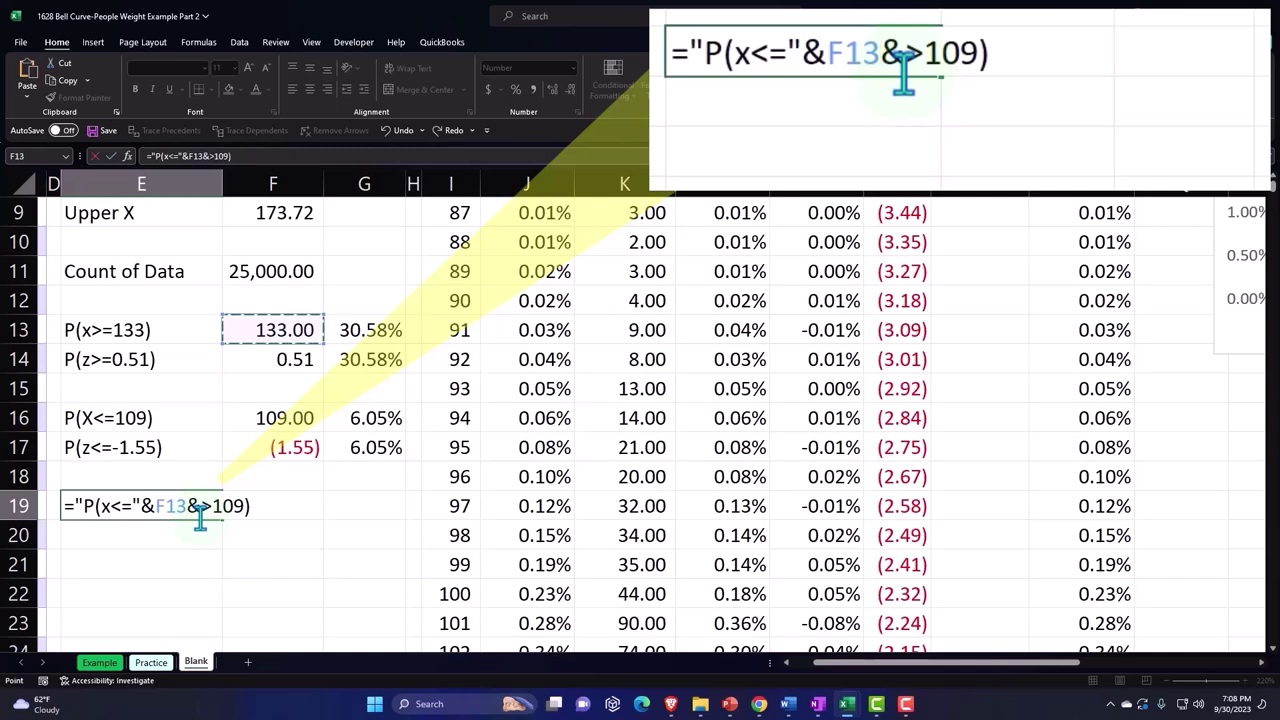
# Replace the 109 with >= and a reference to F16, so E19 reads P(x<=133&>=109).
pyautogui.write('&')
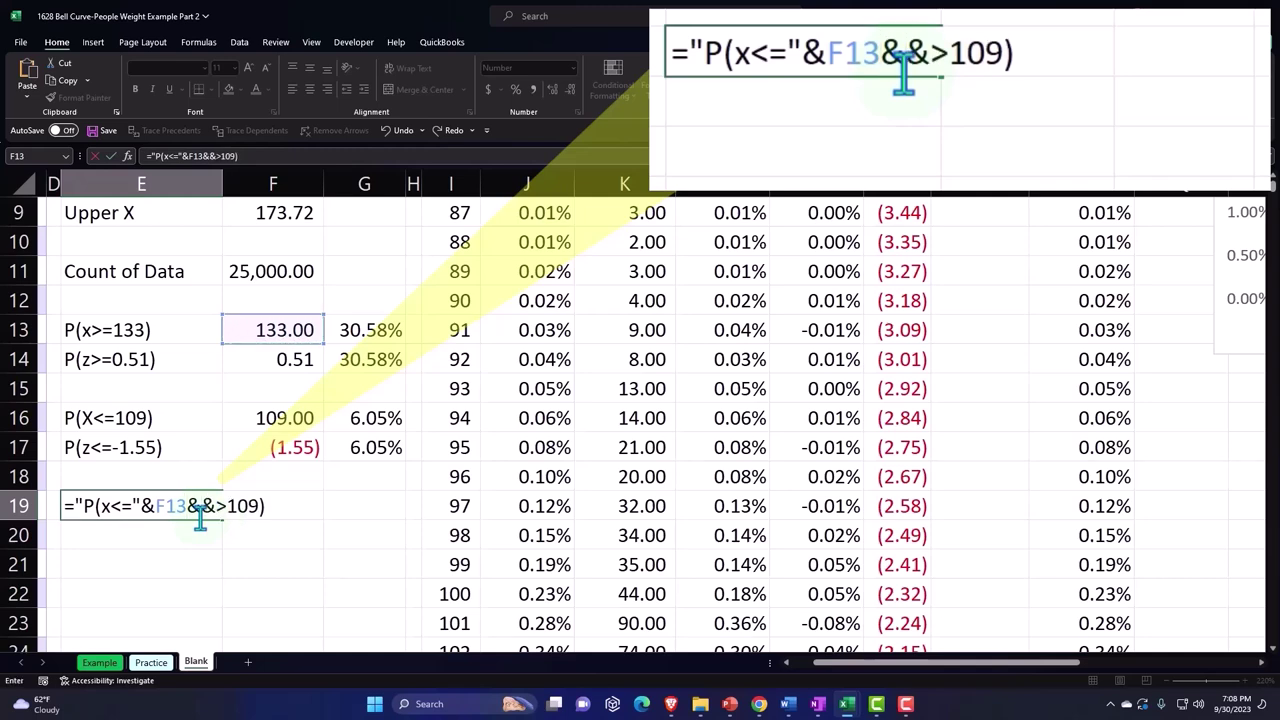
pyautogui.write('"')
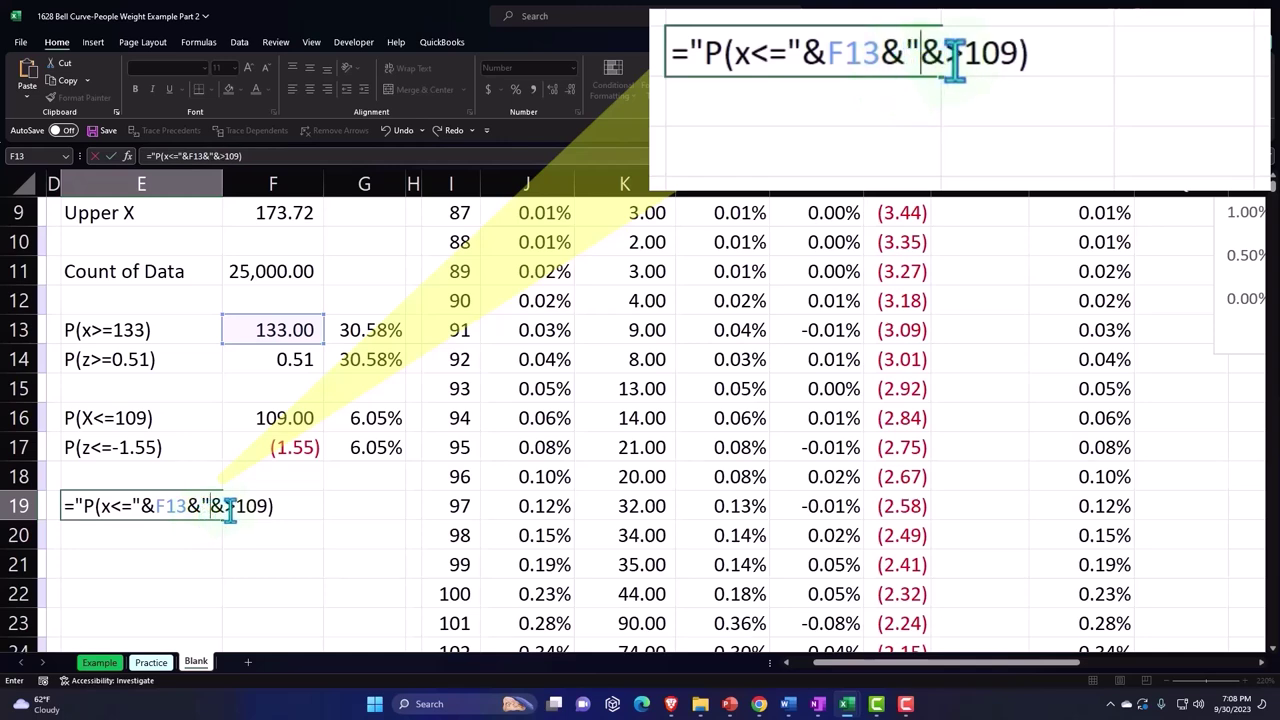
pyautogui.click(236, 510)
pyautogui.write('="')
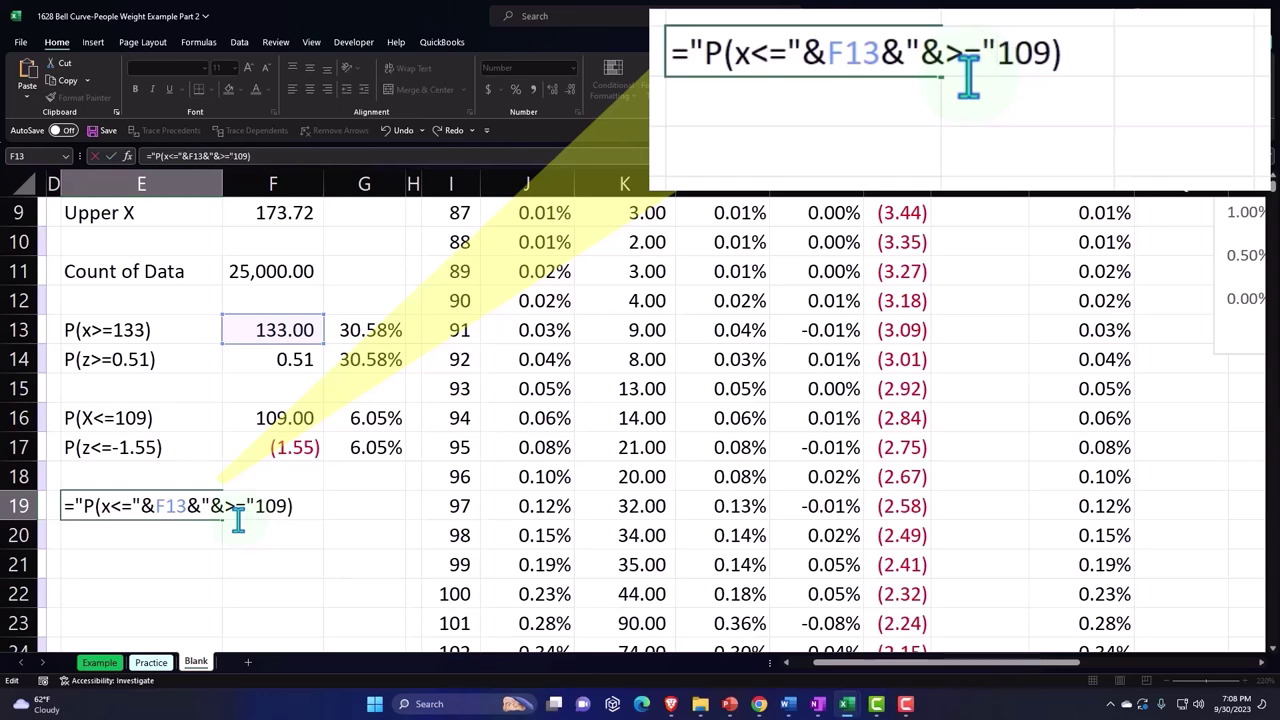
pyautogui.write('&')
pyautogui.hotkey('shift', 'Right')
pyautogui.hotkey('shift', 'Right')
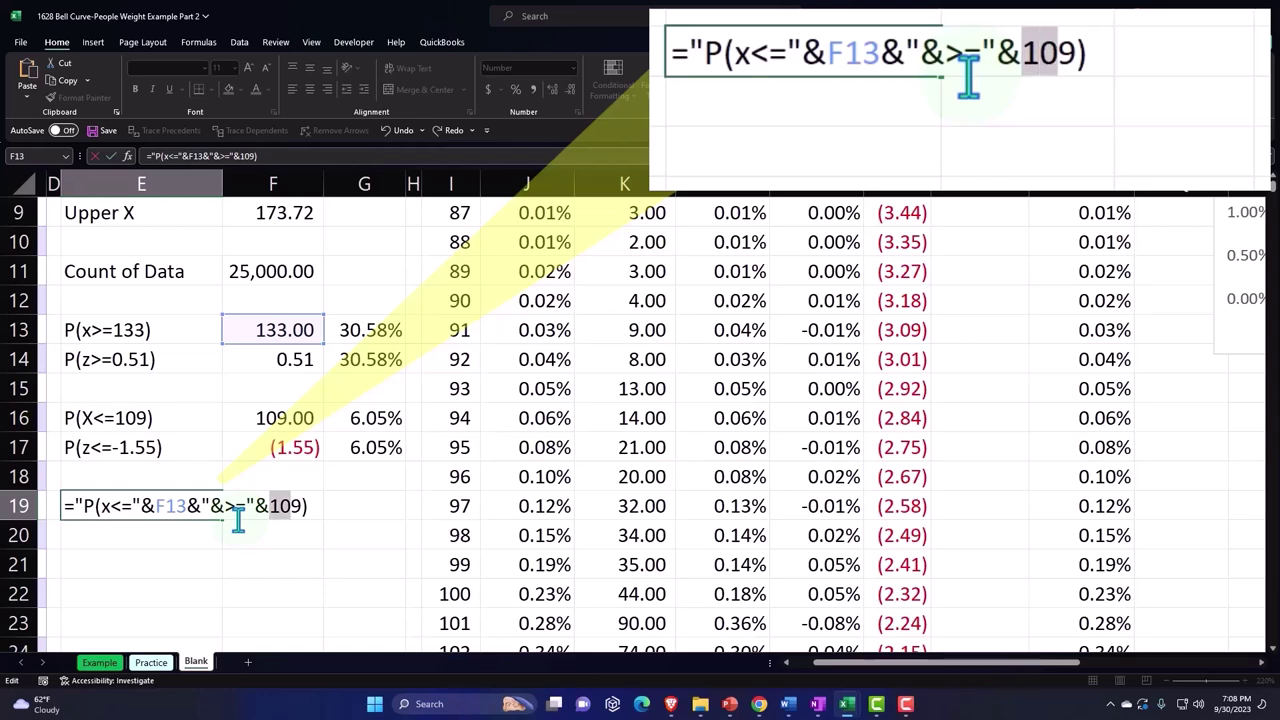
pyautogui.hotkey('shift', 'Right')
pyautogui.click(272, 418)
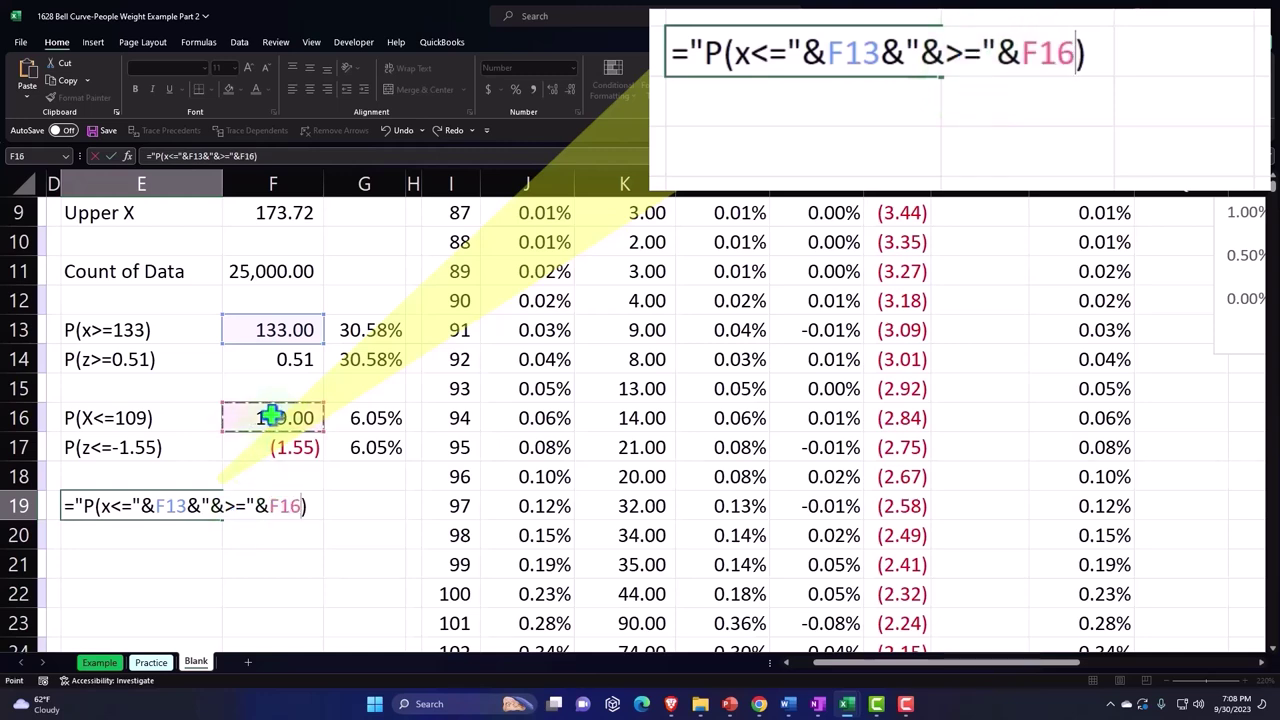
pyautogui.write('&')
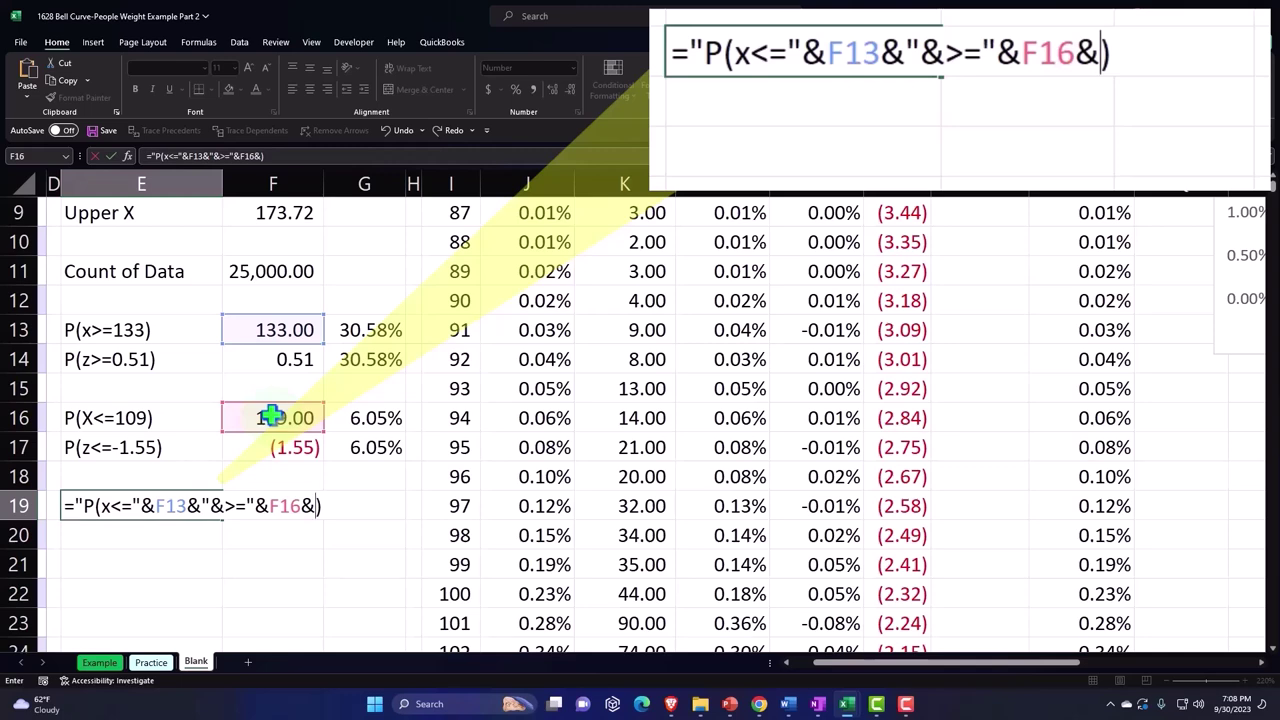
pyautogui.write('"')
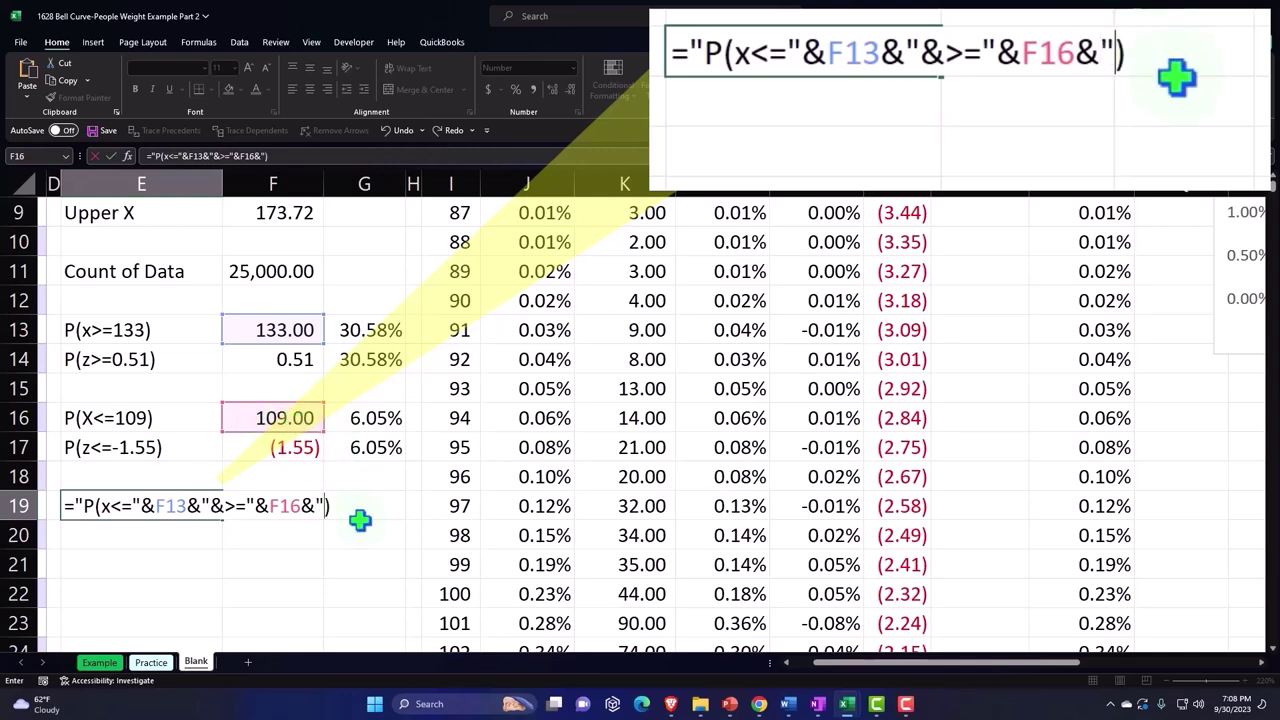
pyautogui.click(359, 513)
pyautogui.write('"')
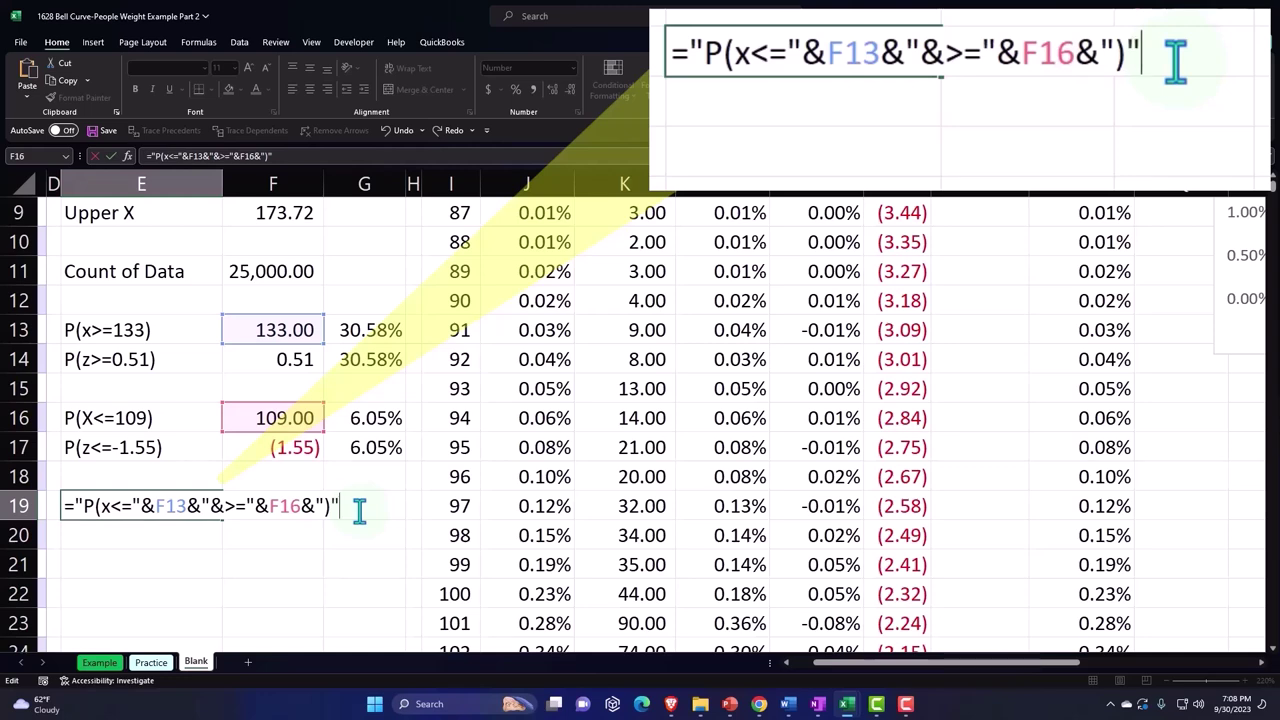
pyautogui.press('Return')
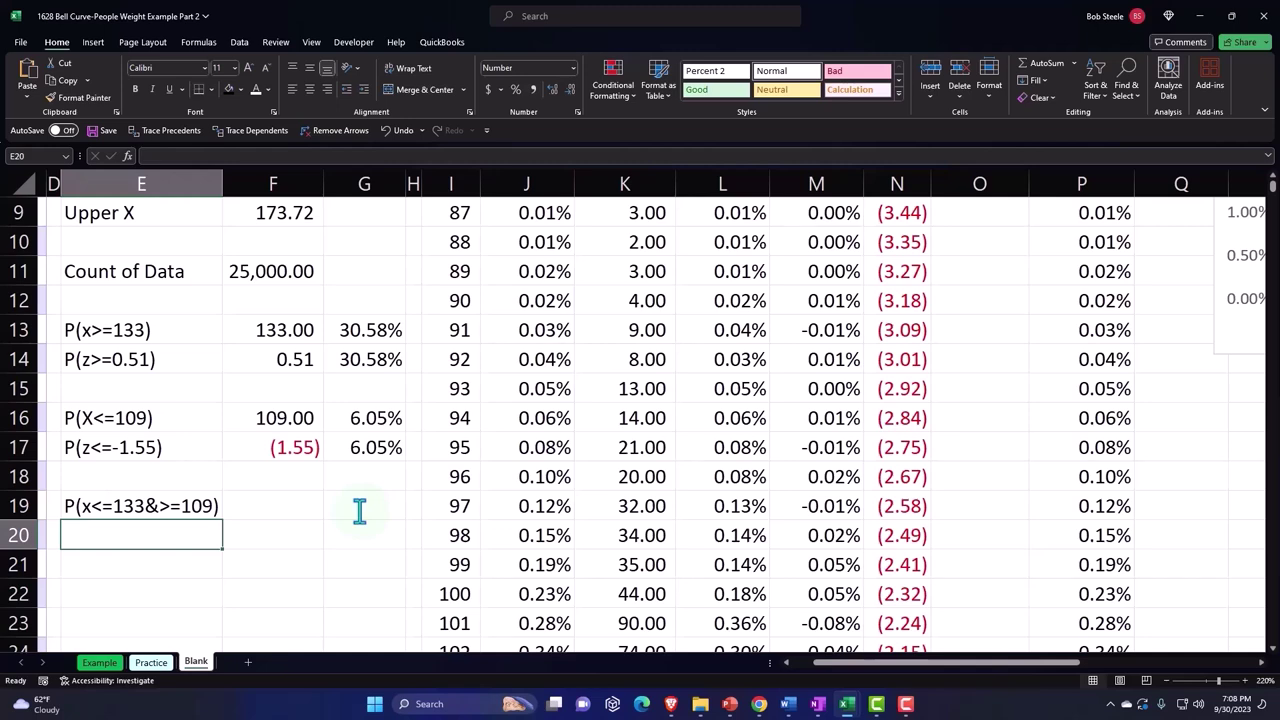
pyautogui.press('Right')
pyautogui.press('Up')
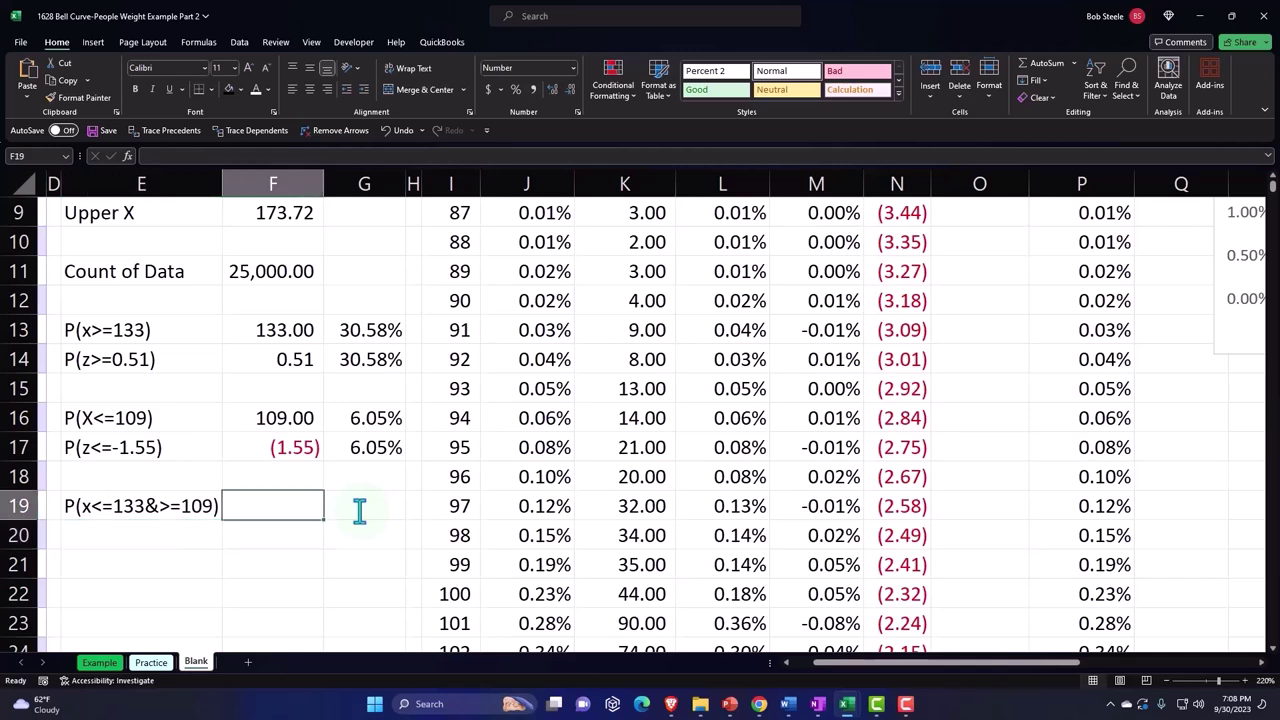
pyautogui.click(360, 510)
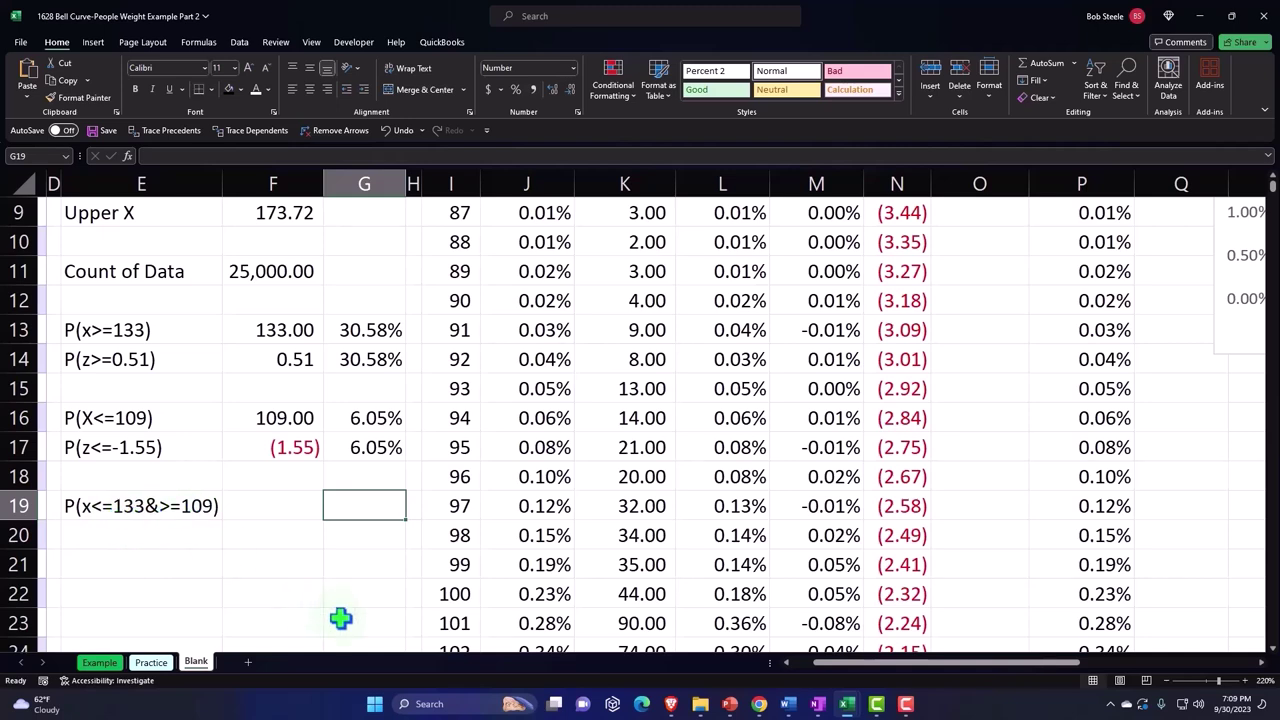
# Start G19's formula with NORM.DIST(F13,F2,F3, the cumulative term for the 133 upper bound.
pyautogui.write('=')
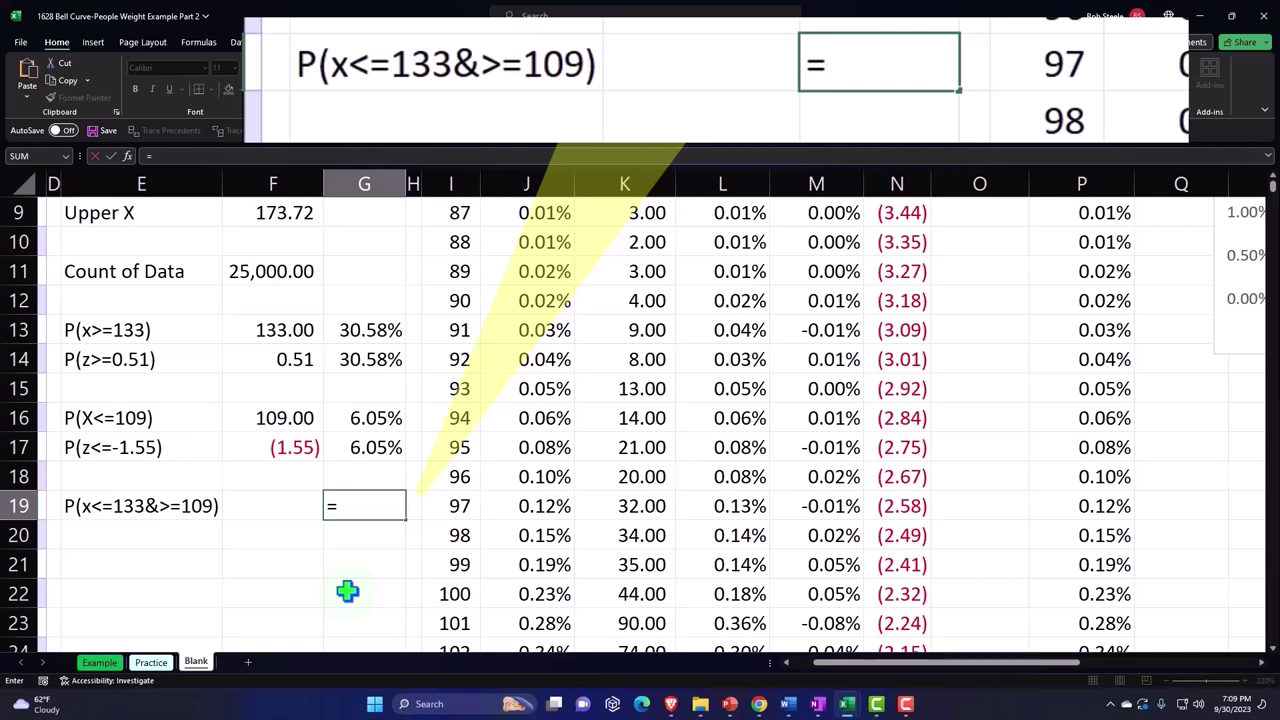
pyautogui.write('norm.')
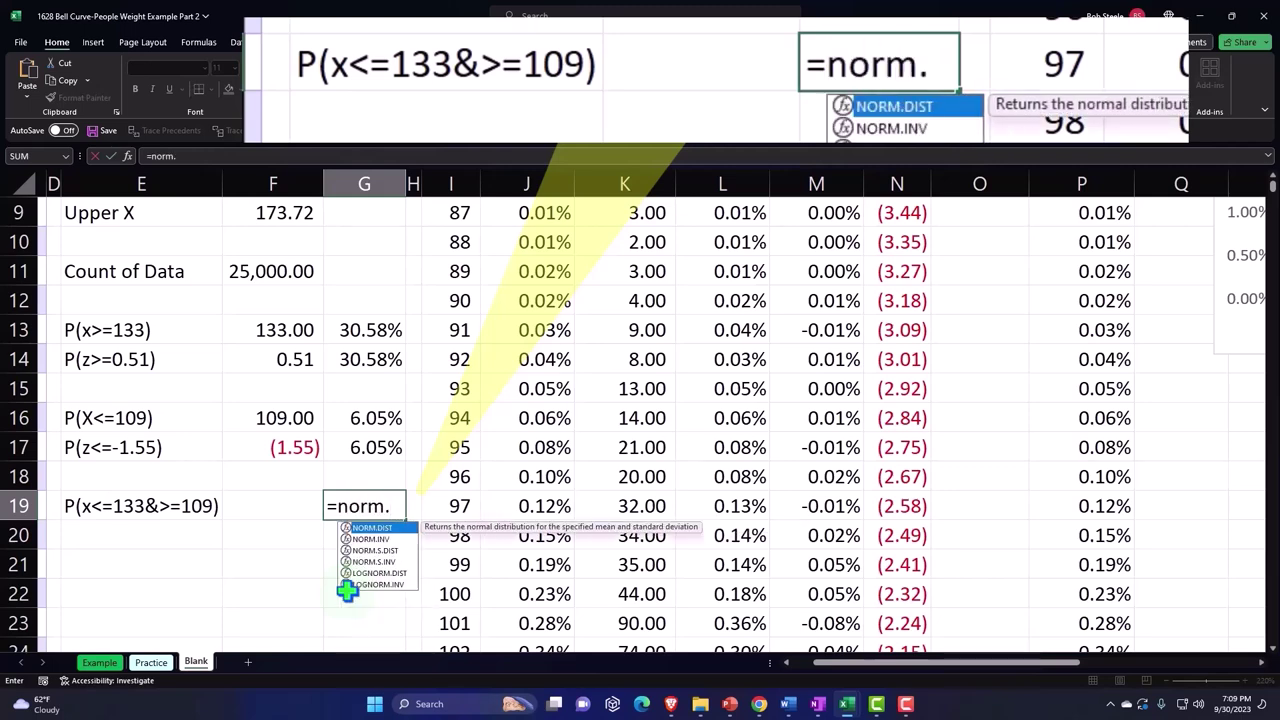
pyautogui.press('Tab')
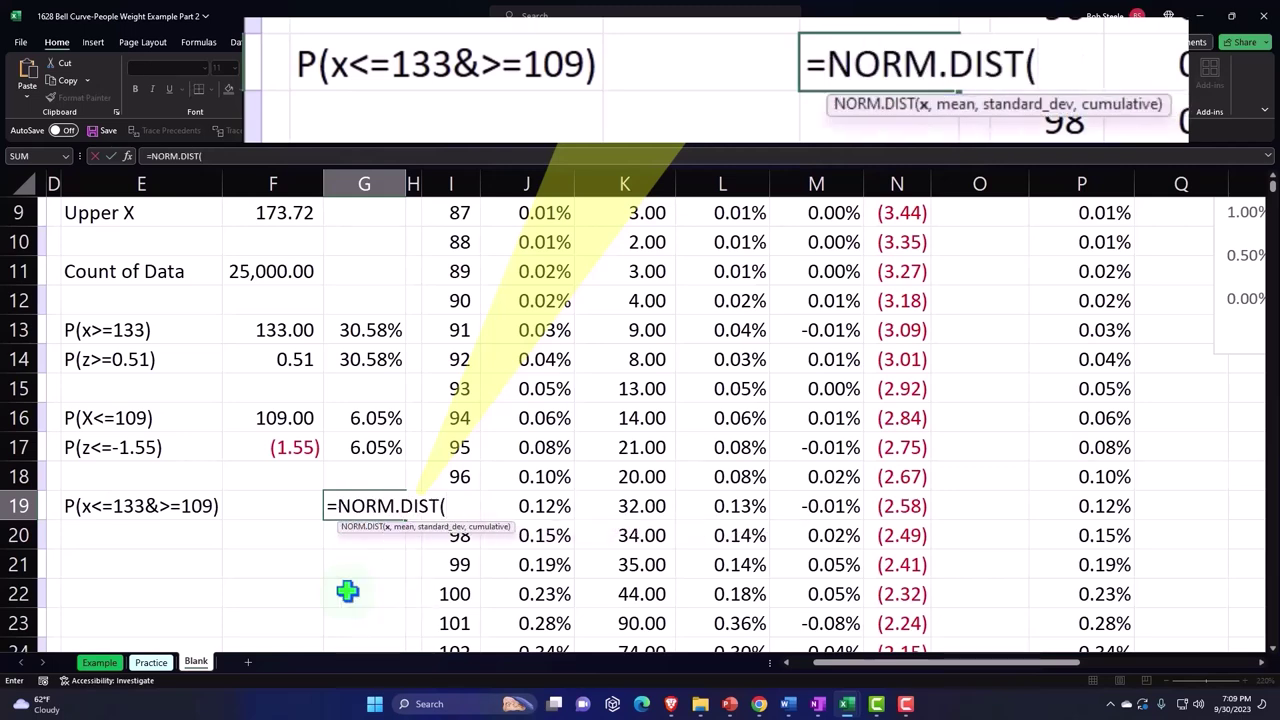
pyautogui.click(271, 330)
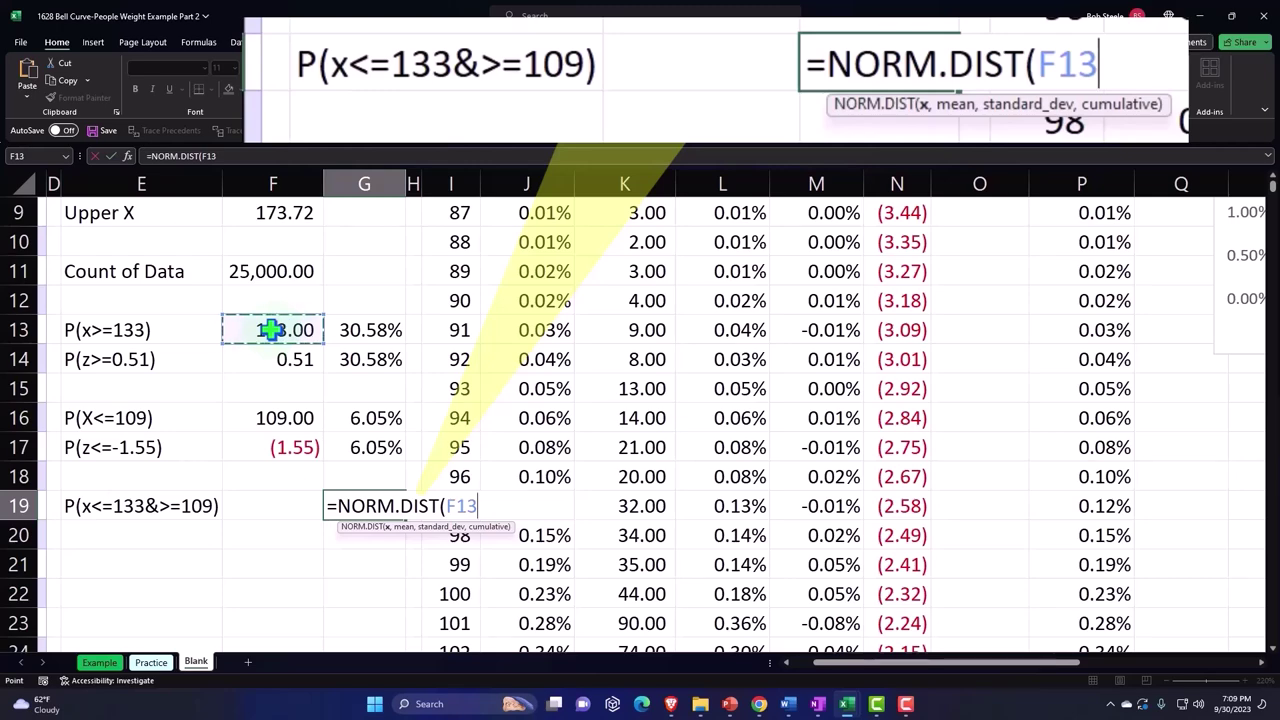
pyautogui.write(',')
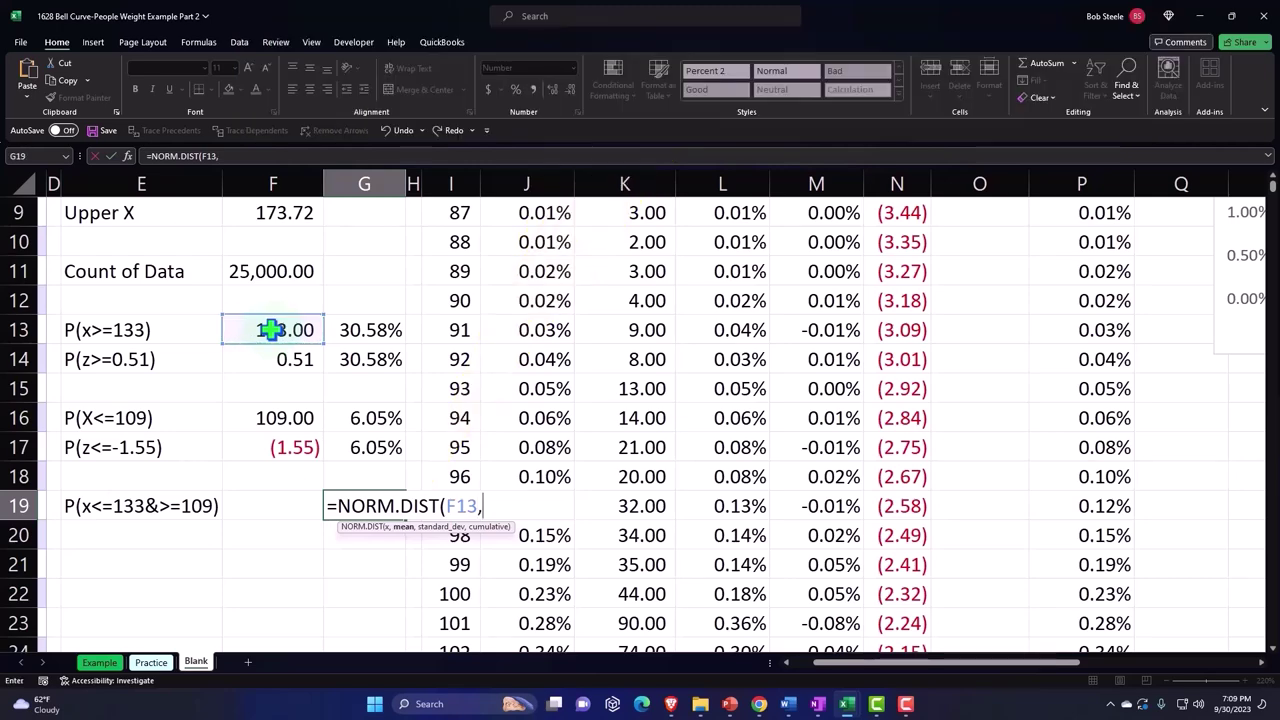
pyautogui.scroll(3, 271, 330)
pyautogui.click(266, 298)
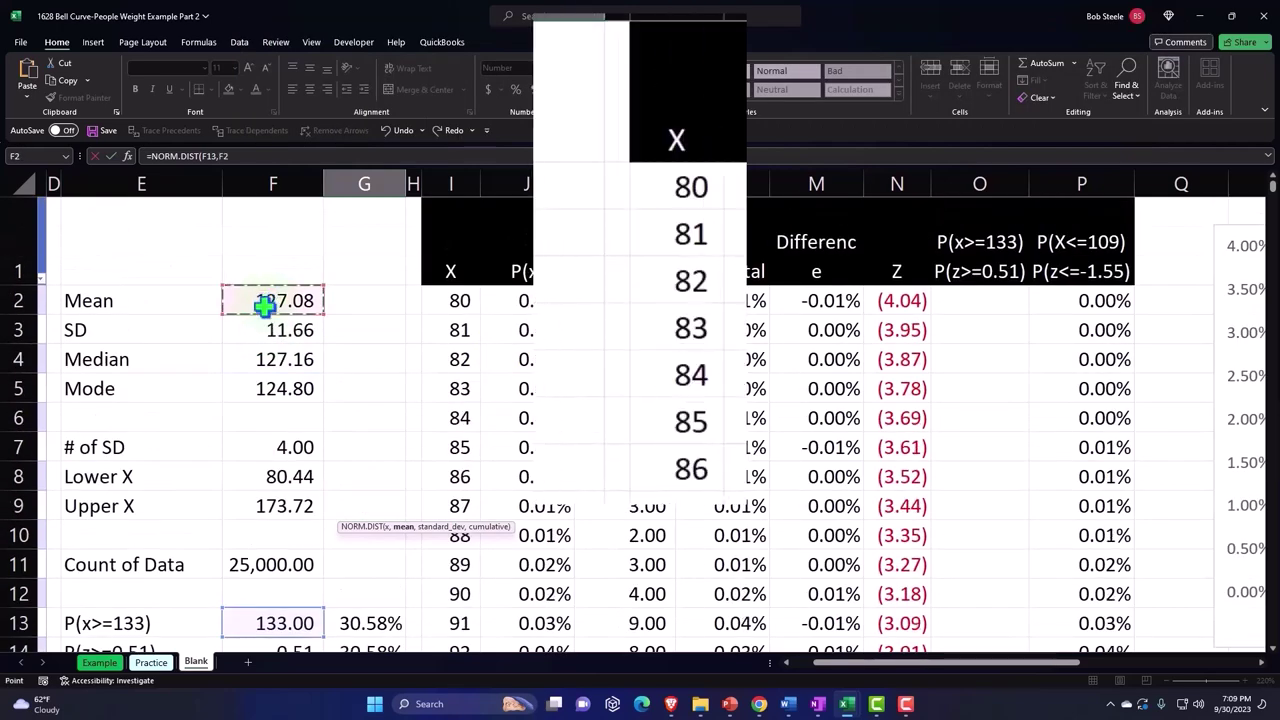
pyautogui.scroll(-2, 266, 300)
pyautogui.scroll(-1, 383, 217)
pyautogui.write(',')
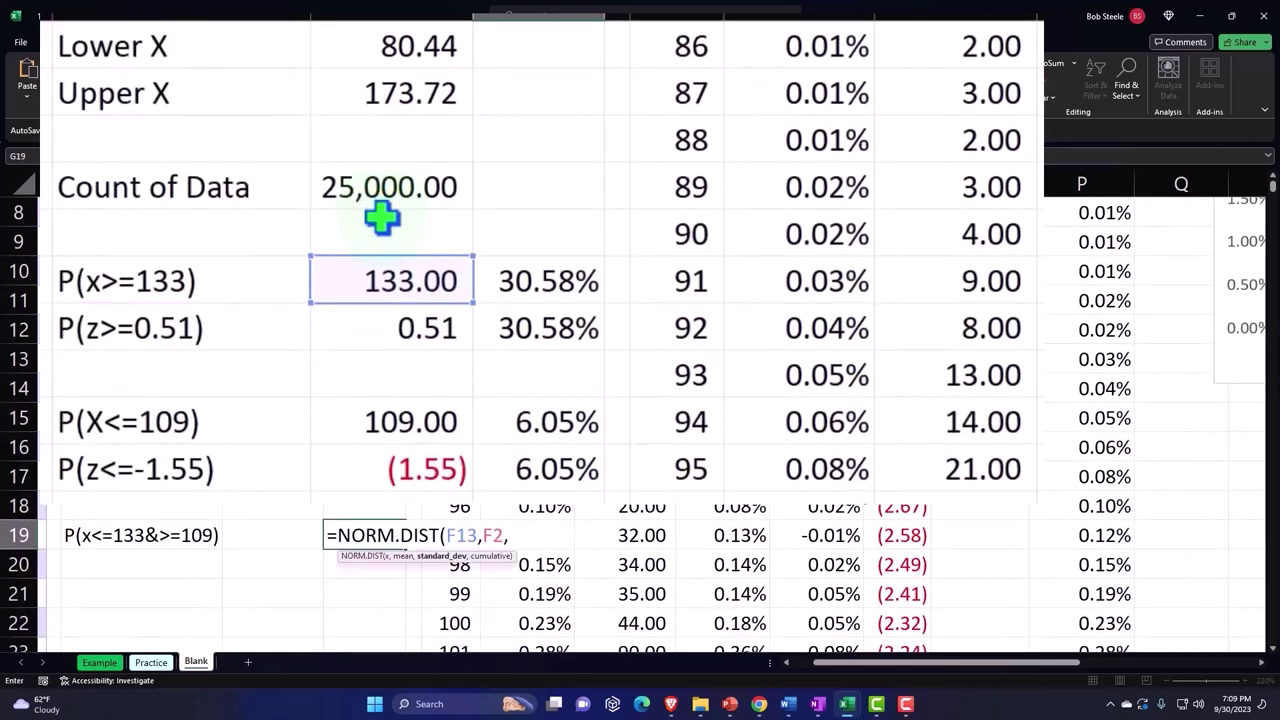
pyautogui.scroll(2, 383, 217)
pyautogui.scroll(1, 380, 214)
pyautogui.click(390, 100)
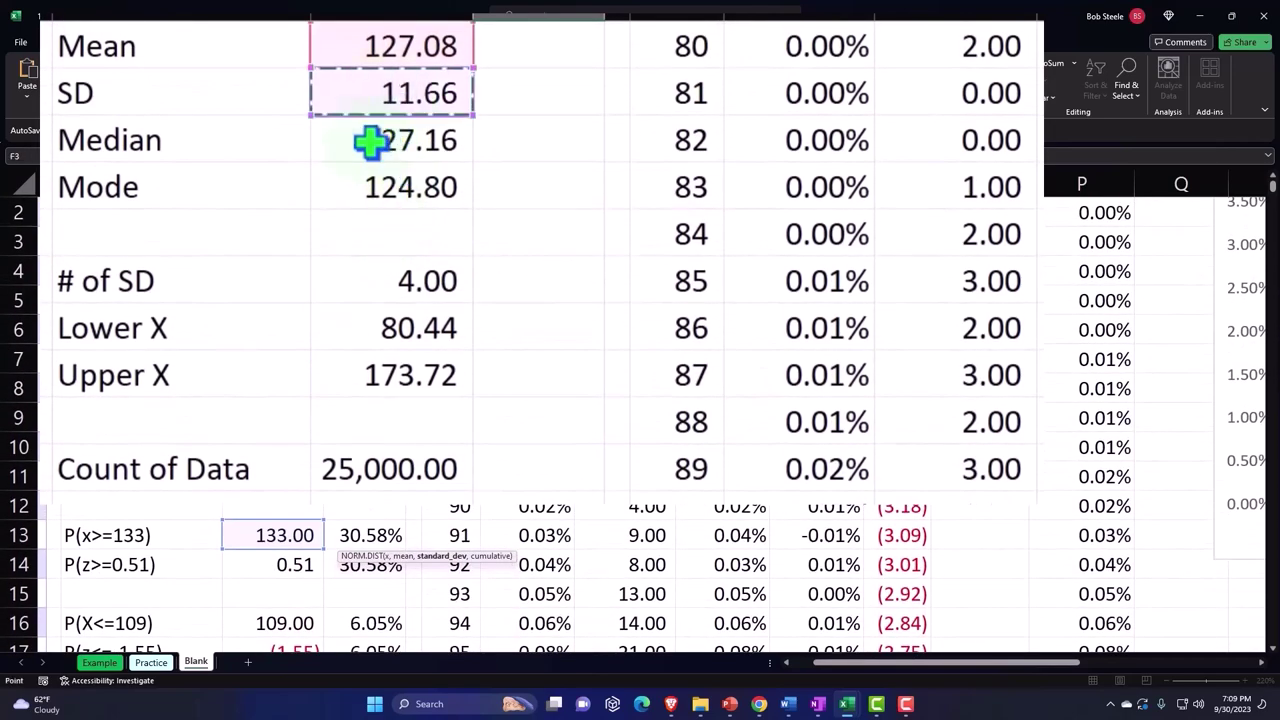
pyautogui.scroll(-2, 366, 137)
pyautogui.scroll(-1, 369, 175)
# Subtract NORM.DIST(F16,F2,F3,1) for the 109 lower bound and commit the formula.
pyautogui.write(',')
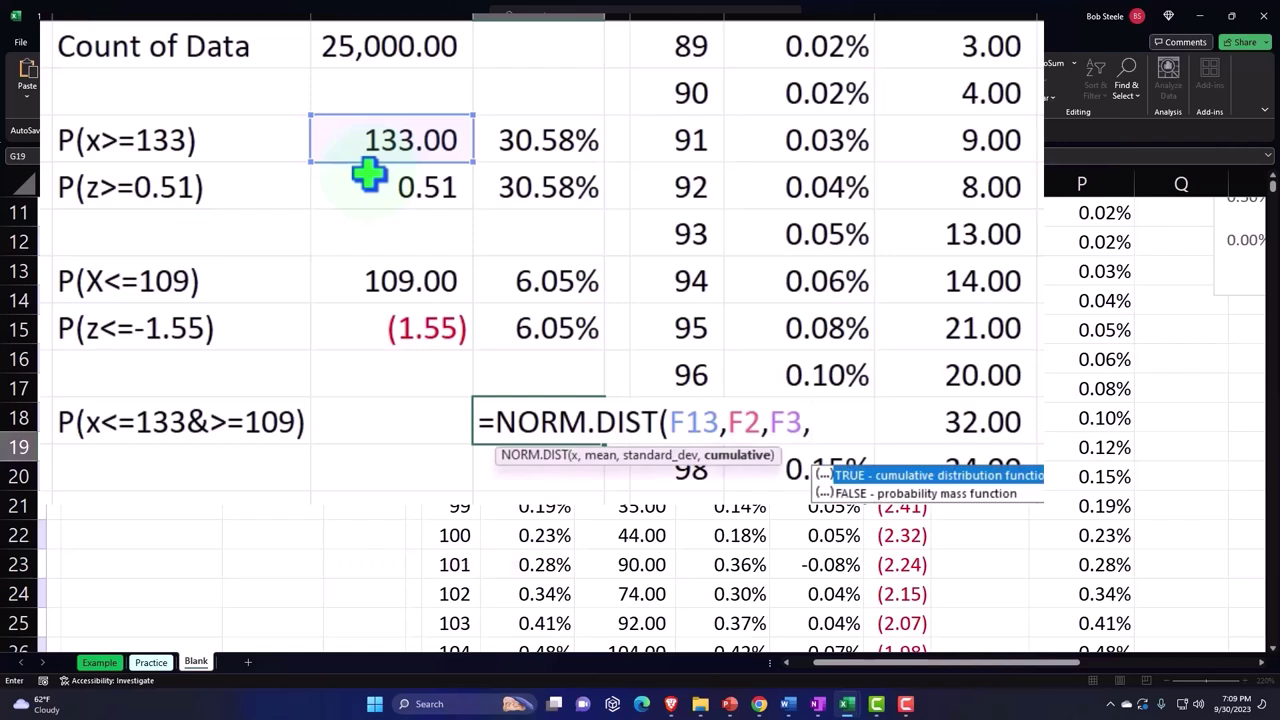
pyautogui.write('1)-')
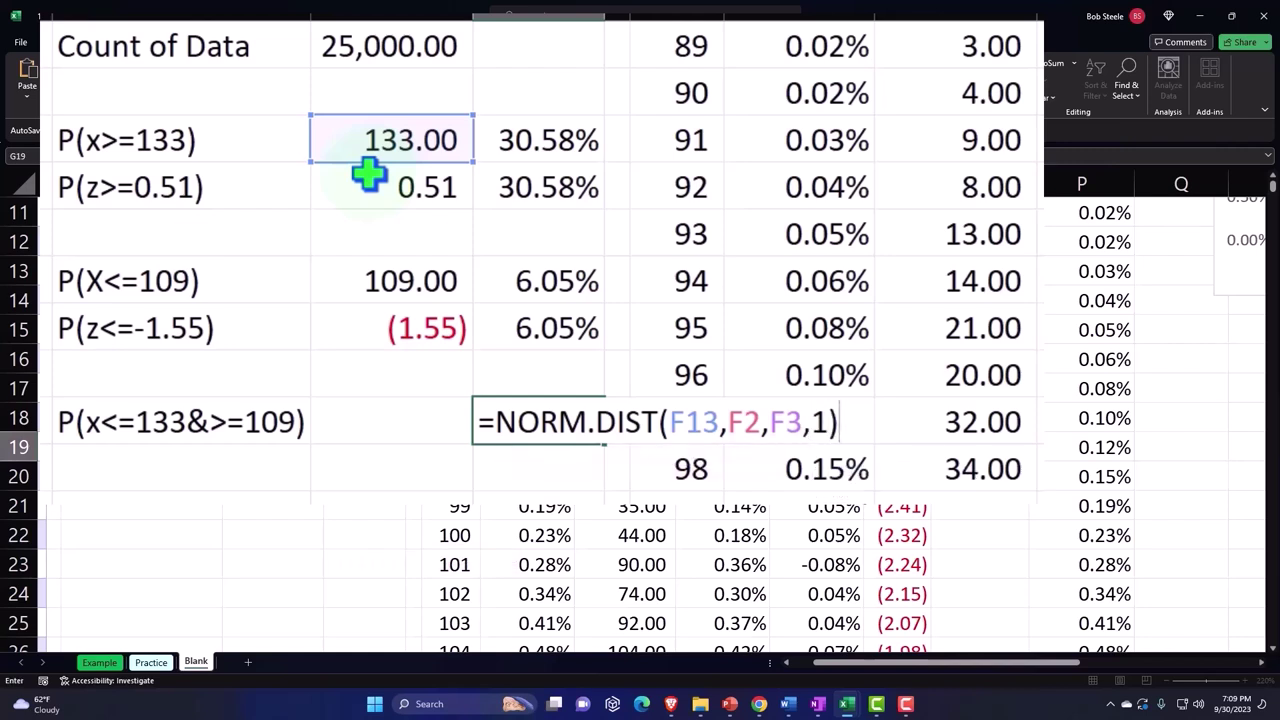
pyautogui.write('nor')
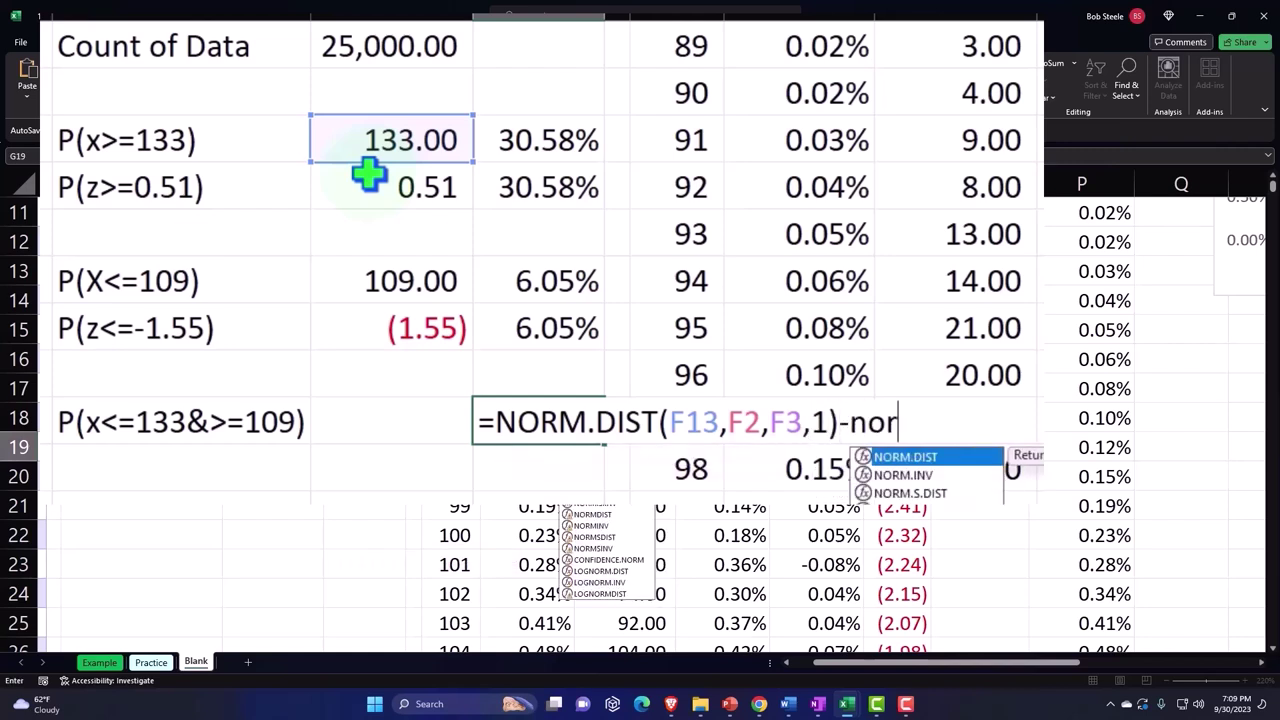
pyautogui.press('Tab')
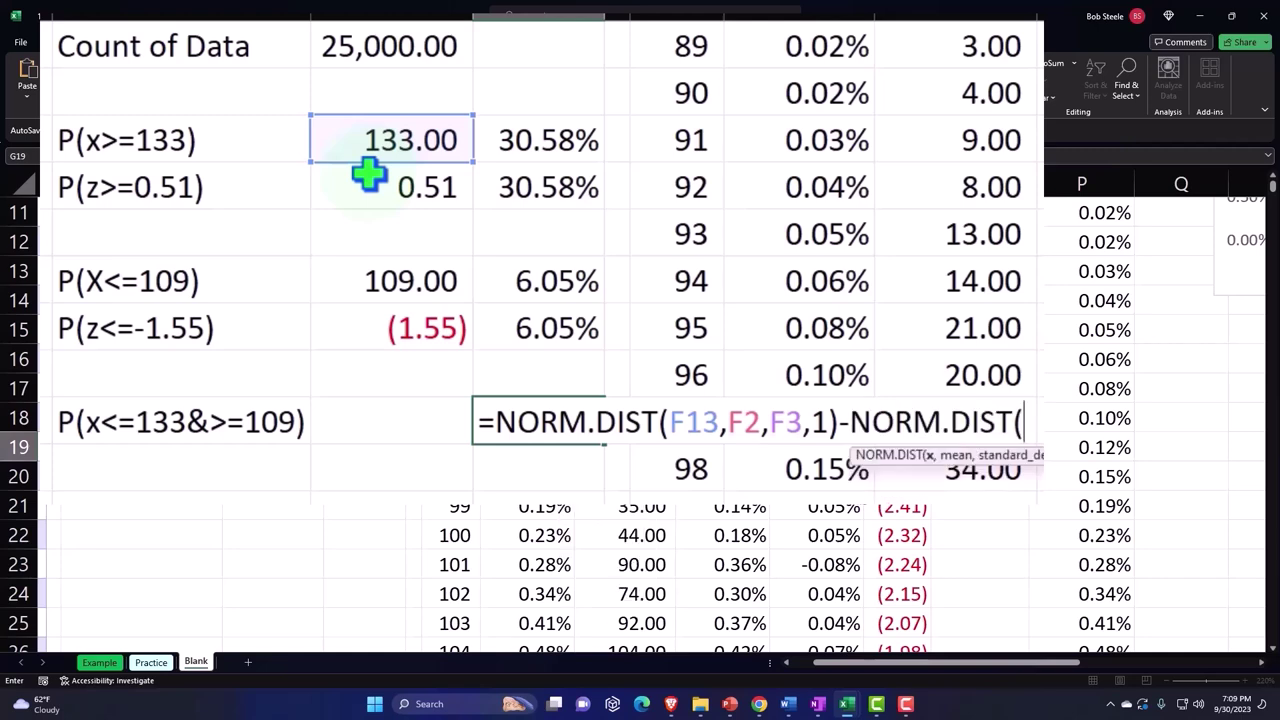
pyautogui.click(400, 272)
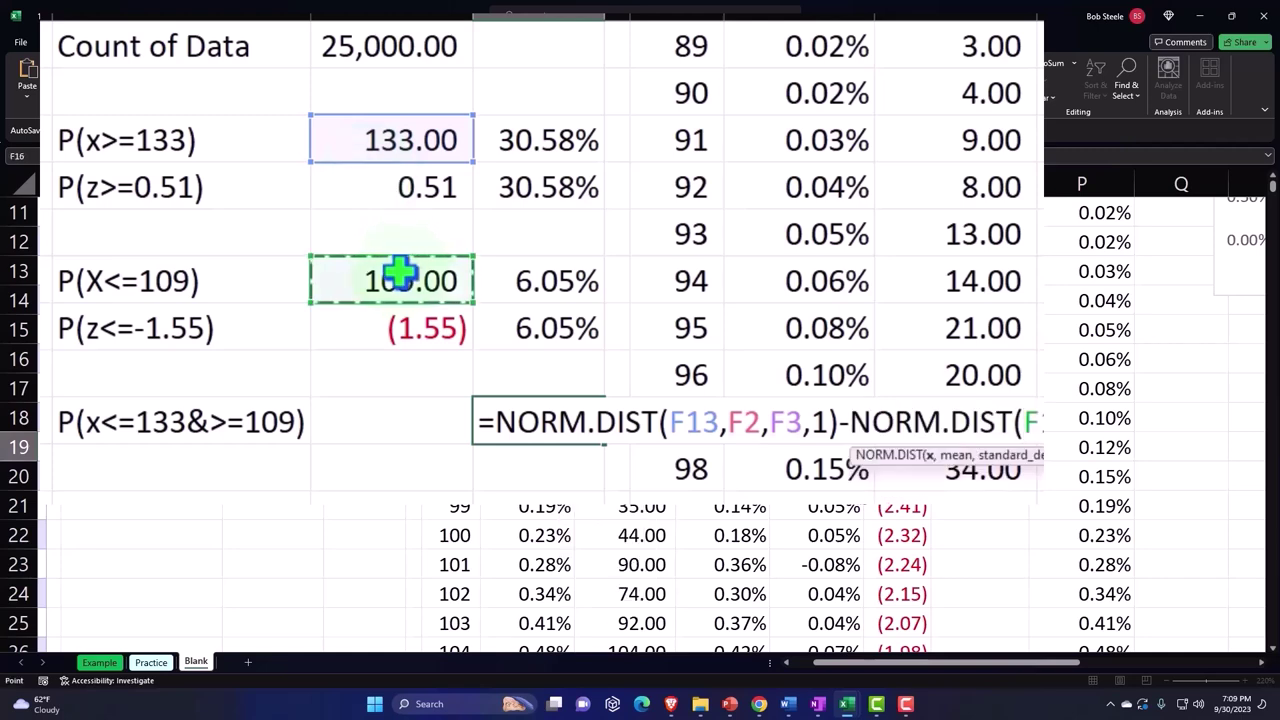
pyautogui.write(',')
pyautogui.scroll(2, 385, 320)
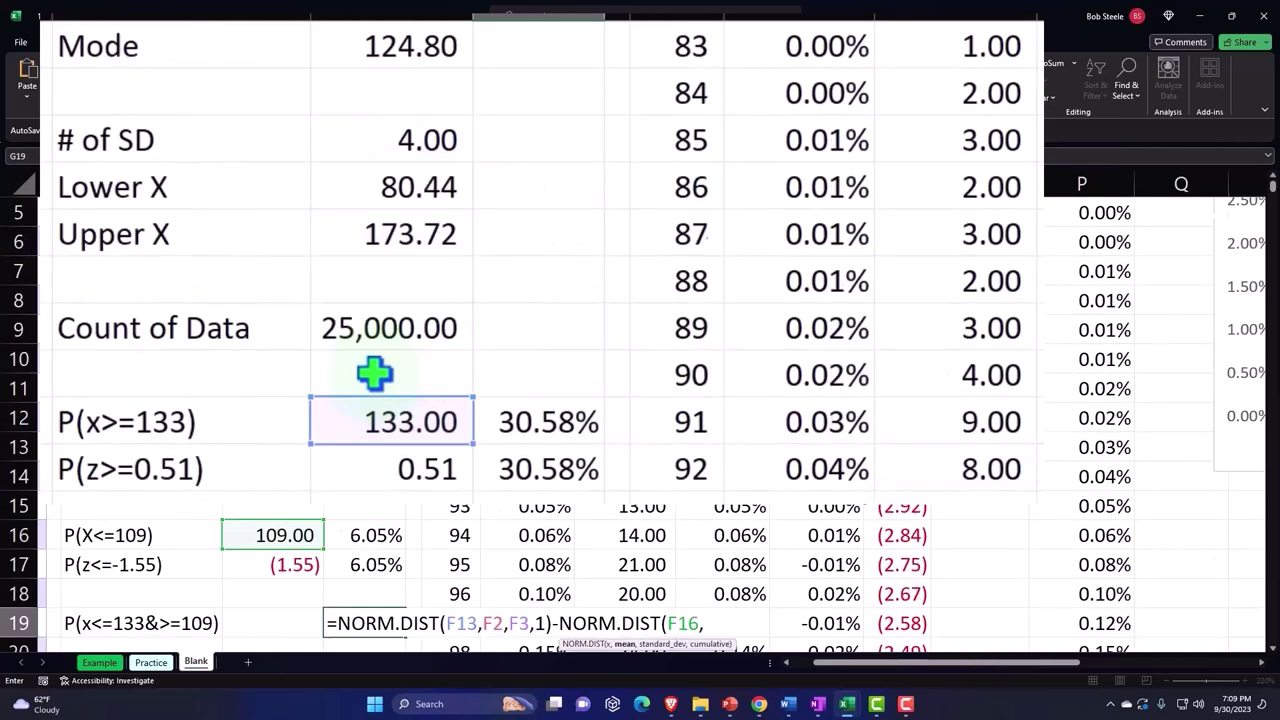
pyautogui.scroll(1, 372, 300)
pyautogui.click(375, 55)
pyautogui.scroll(-3, 400, 337)
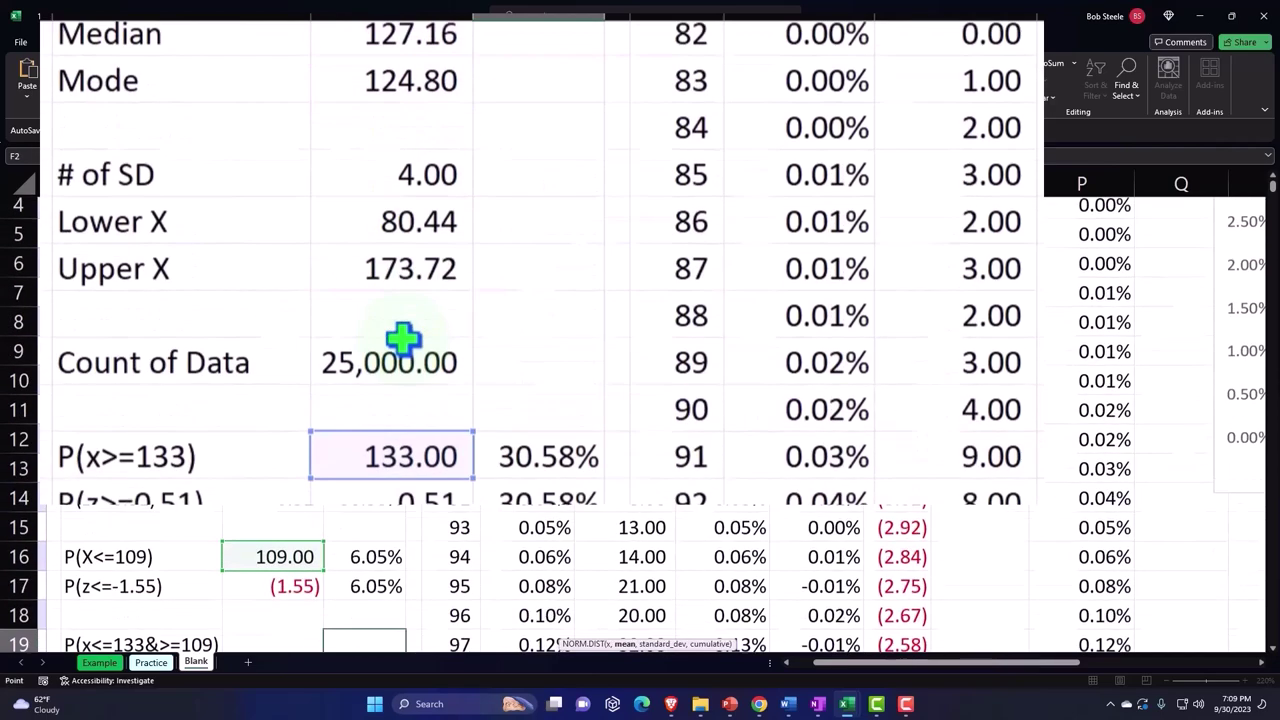
pyautogui.write(',')
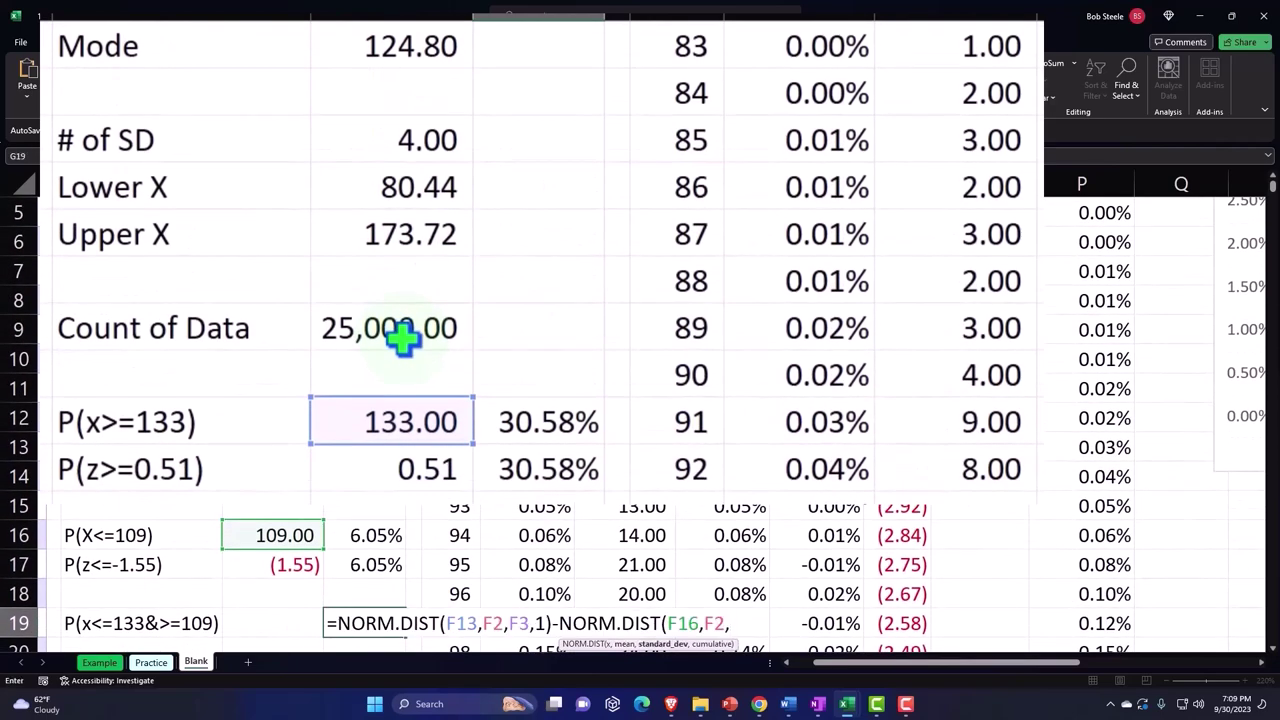
pyautogui.scroll(3, 403, 338)
pyautogui.click(396, 236)
pyautogui.scroll(-3, 440, 338)
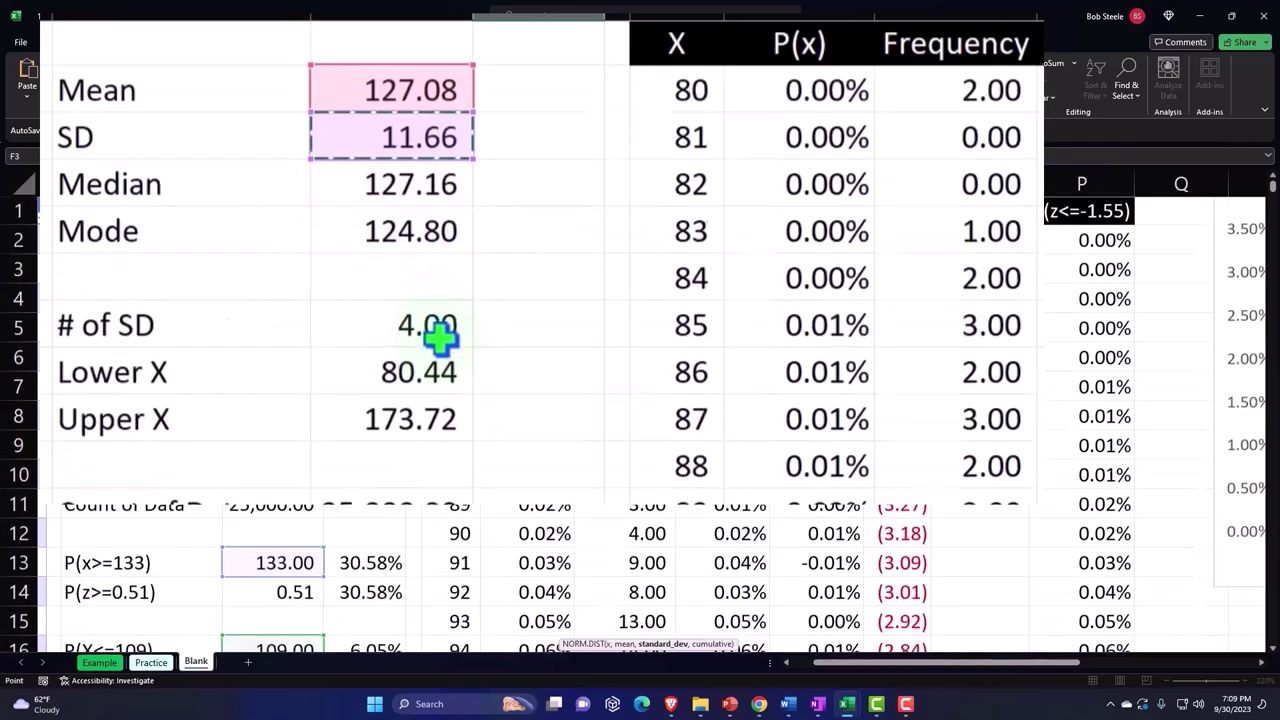
pyautogui.write(',')
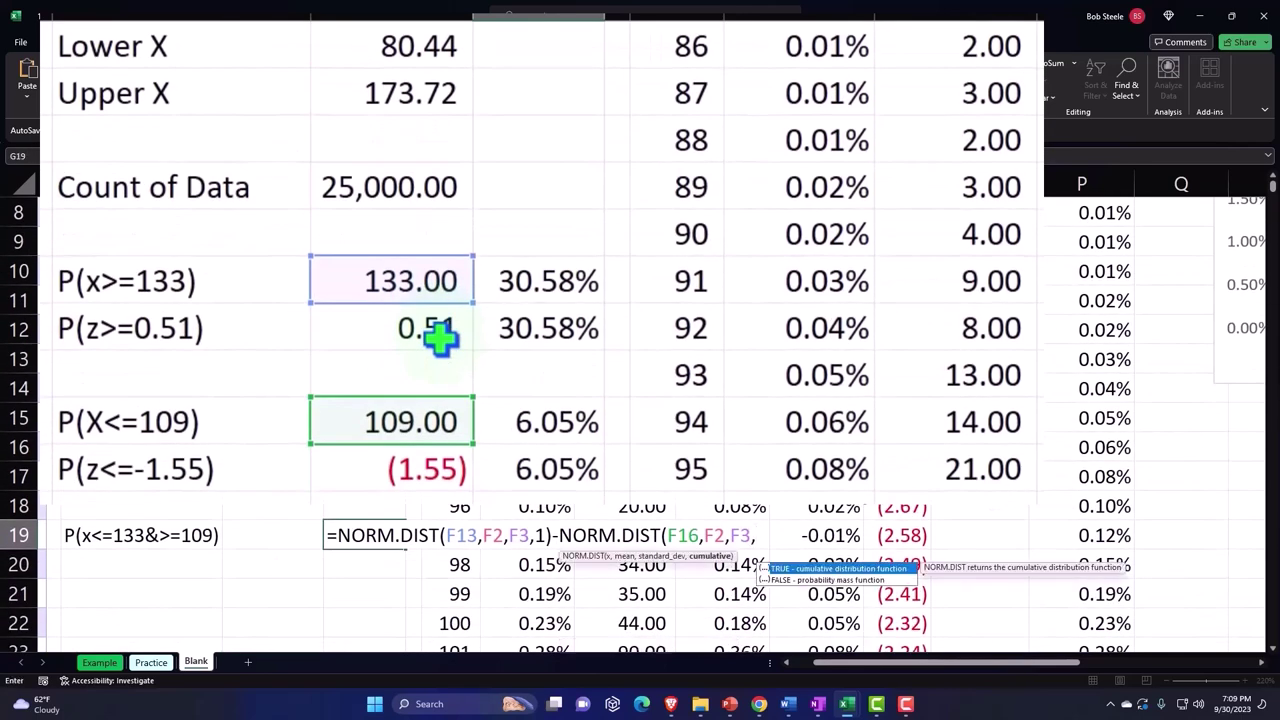
pyautogui.write('1)')
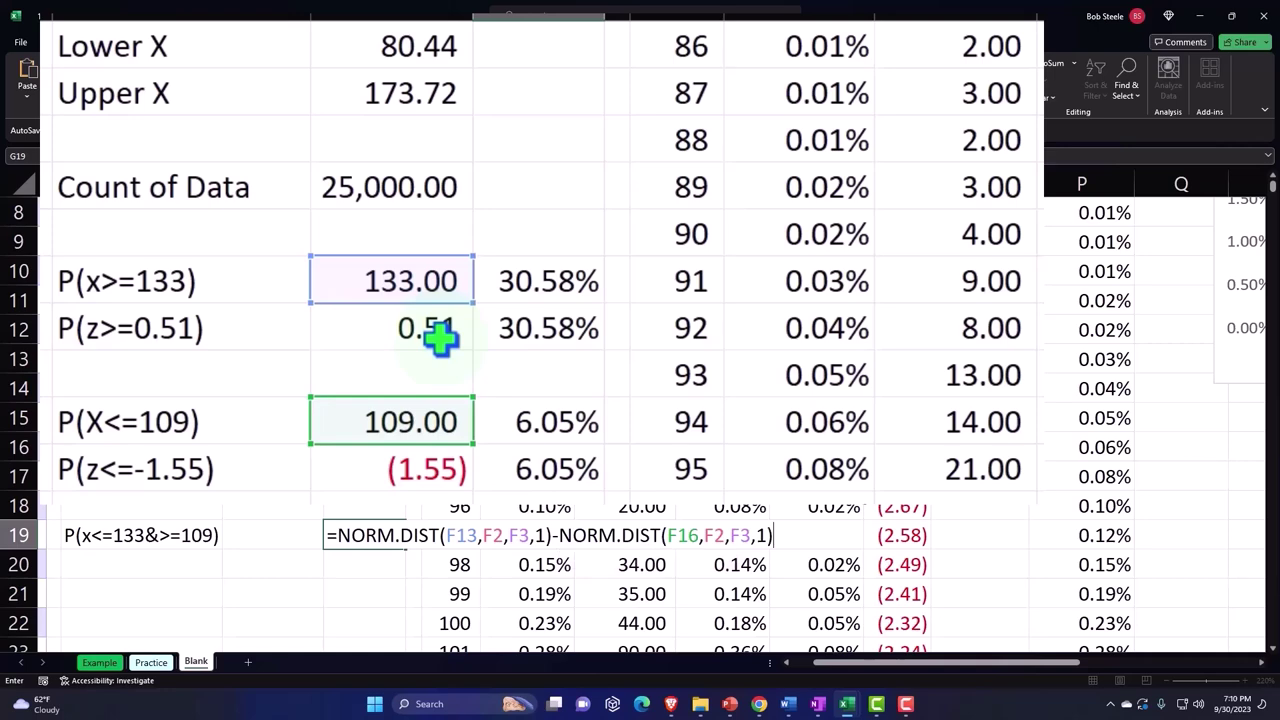
pyautogui.press('Return')
# Format G19 as a two-decimal percentage so it shows 63.37%.
pyautogui.click(385, 535)
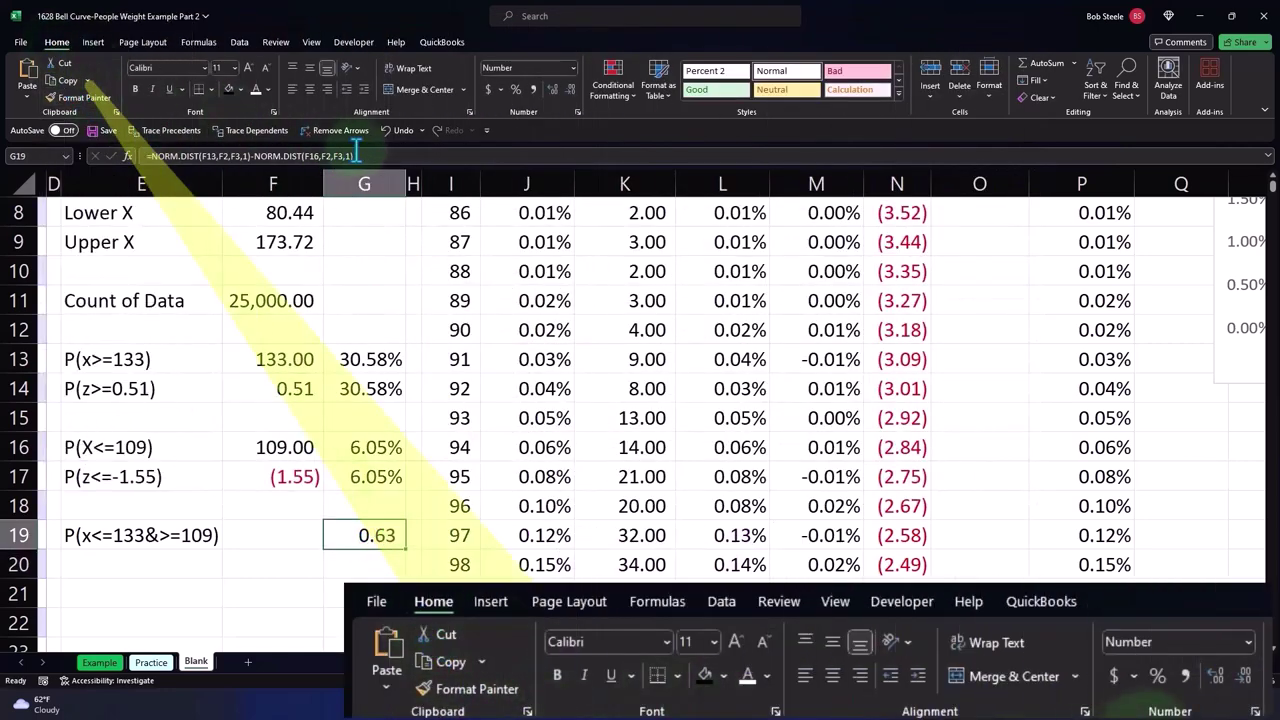
pyautogui.click(515, 89)
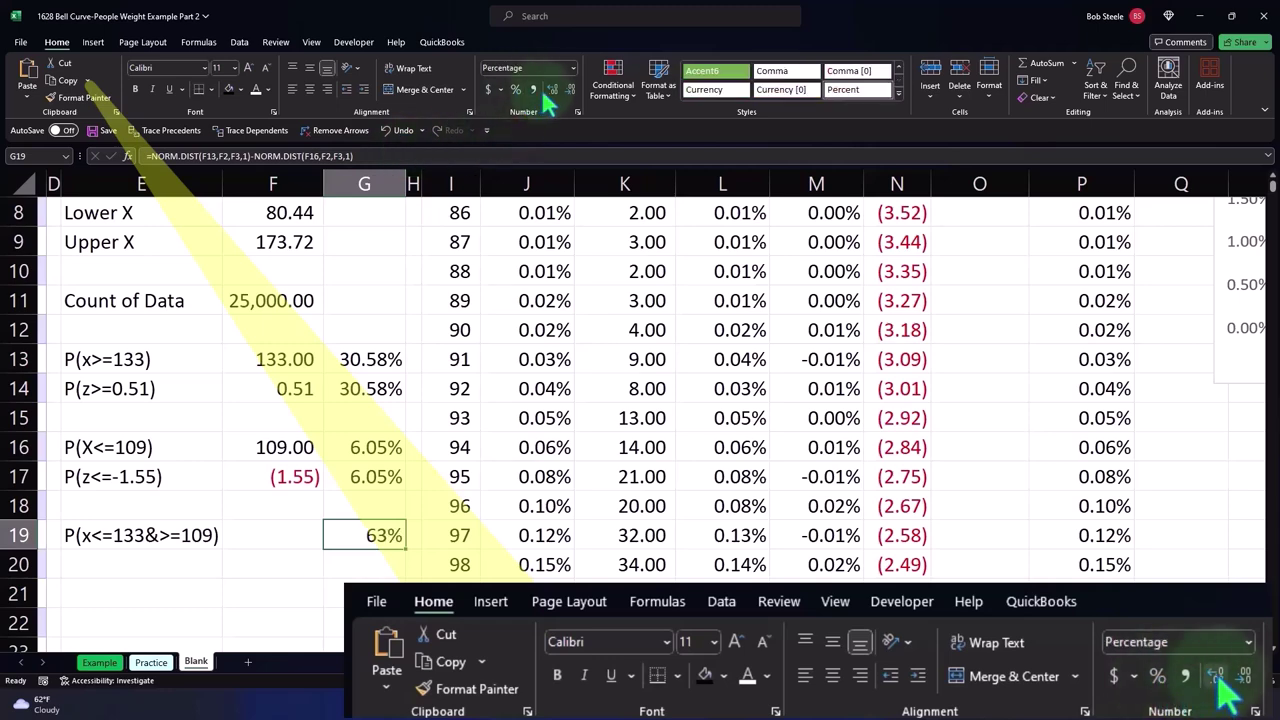
pyautogui.click(551, 89)
pyautogui.click(553, 89)
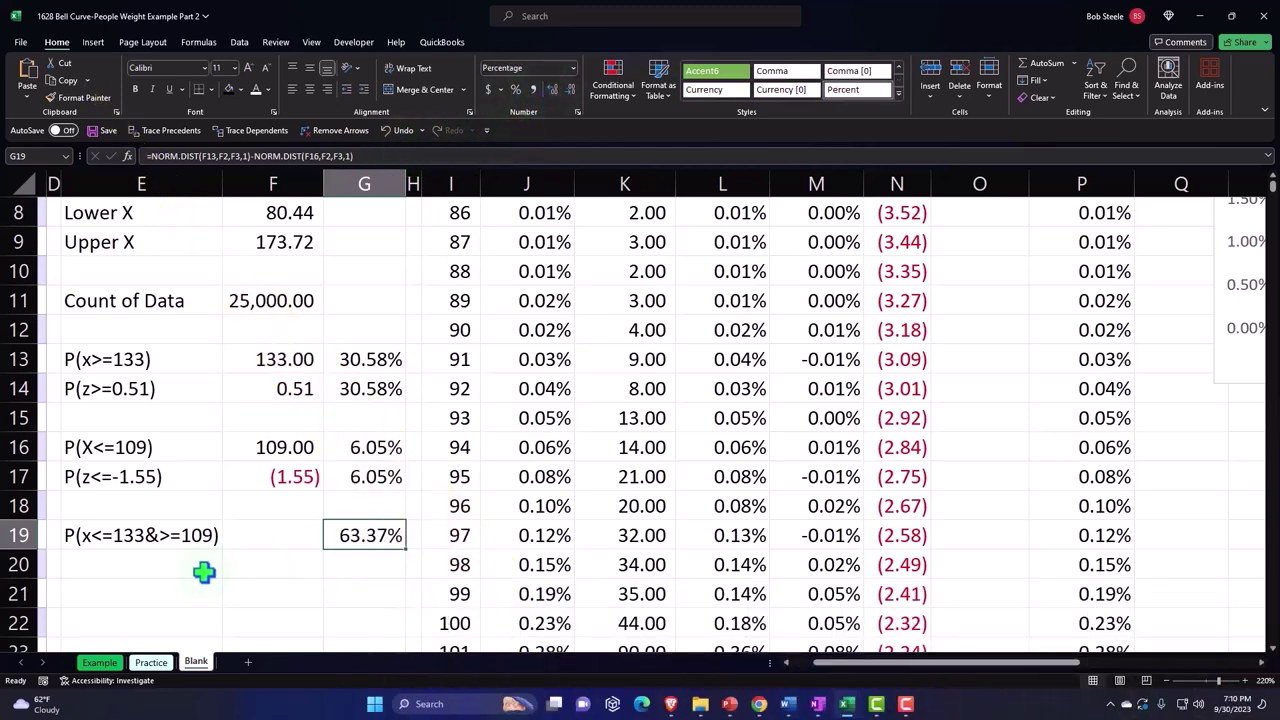
pyautogui.click(167, 555)
# Fill E20 with =E19 to repeat the P(x<=133&>=109) label.
pyautogui.write('=')
pyautogui.press('Up')
pyautogui.press('Return')
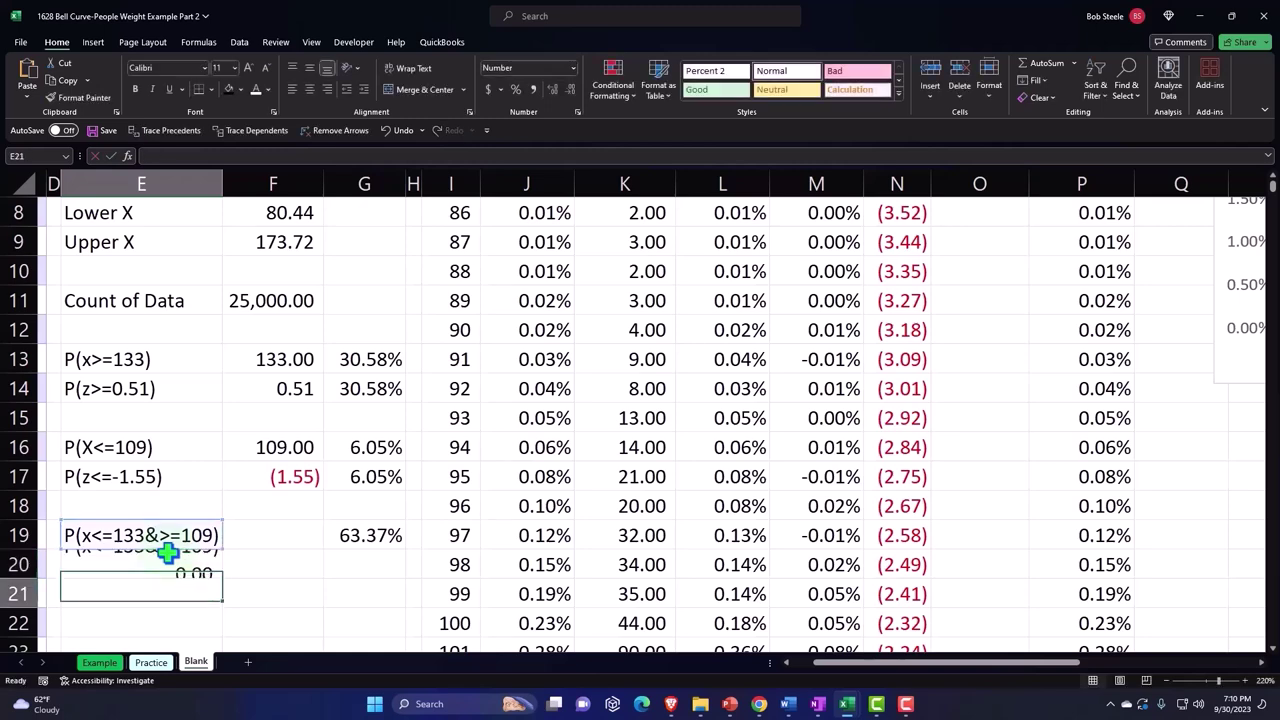
pyautogui.press('Up')
pyautogui.press('Right')
pyautogui.press('Right')
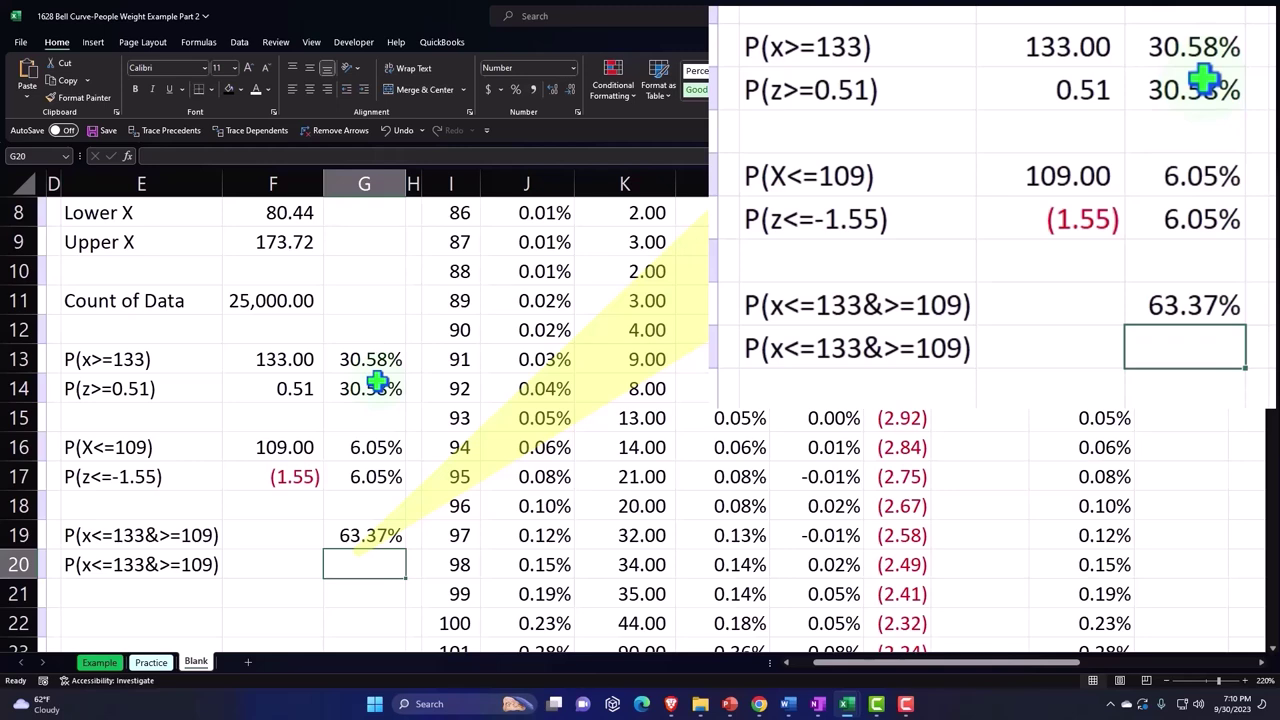
# Review the P(x) values in column J and AutoSum them to check the total.
pyautogui.scroll(3, 494, 354)
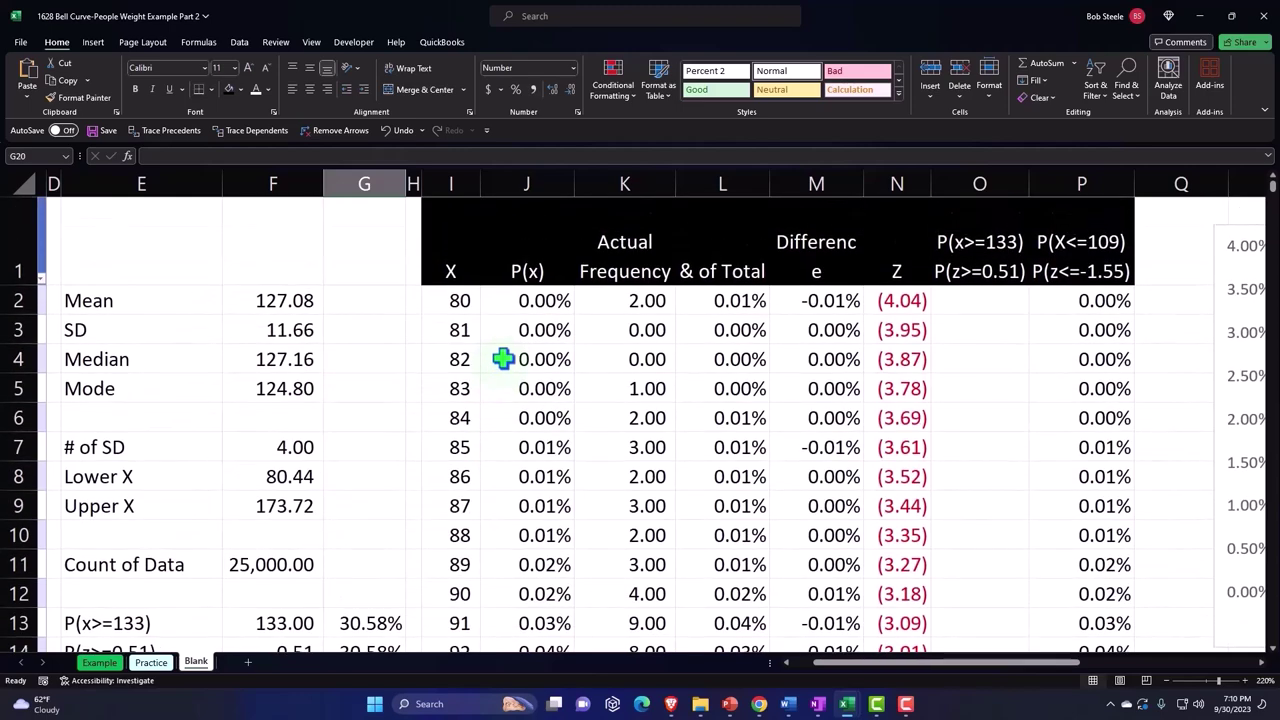
pyautogui.moveTo(515, 303); pyautogui.dragTo(517, 476)
pyautogui.scroll(-5, 480, 500)
pyautogui.scroll(-7, 539, 515)
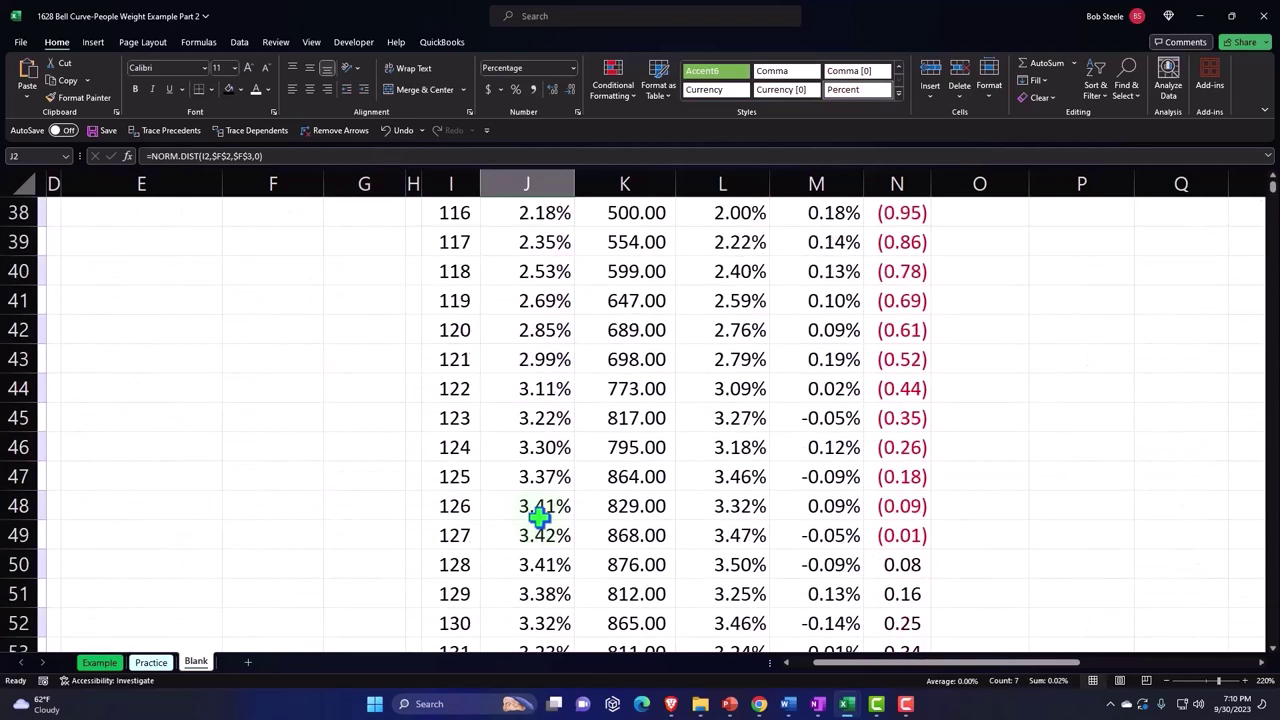
pyautogui.scroll(-3, 539, 515)
pyautogui.scroll(-4, 542, 525)
pyautogui.scroll(-7, 543, 497)
pyautogui.scroll(-5, 545, 492)
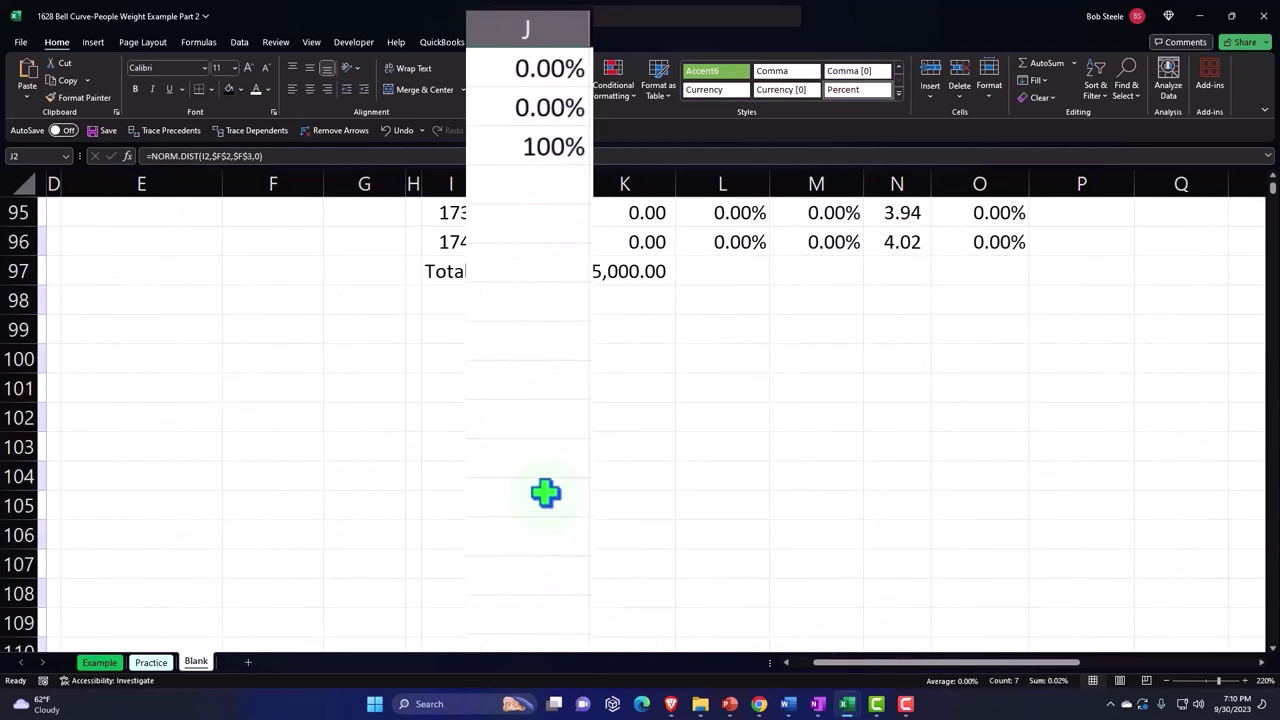
pyautogui.scroll(3, 545, 492)
pyautogui.moveTo(523, 330); pyautogui.dragTo(537, 496)
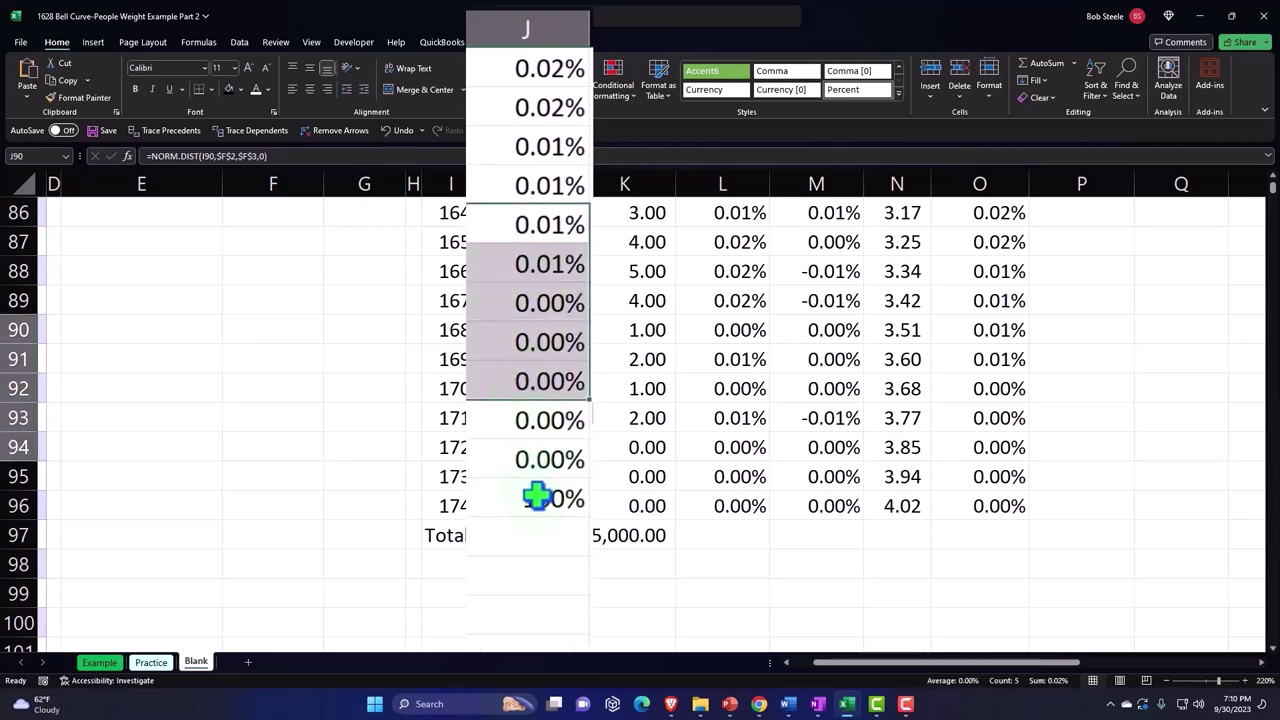
pyautogui.click(537, 535)
pyautogui.hotkey('alt', '=')
pyautogui.press('Return')
pyautogui.scroll(2, 346, 495)
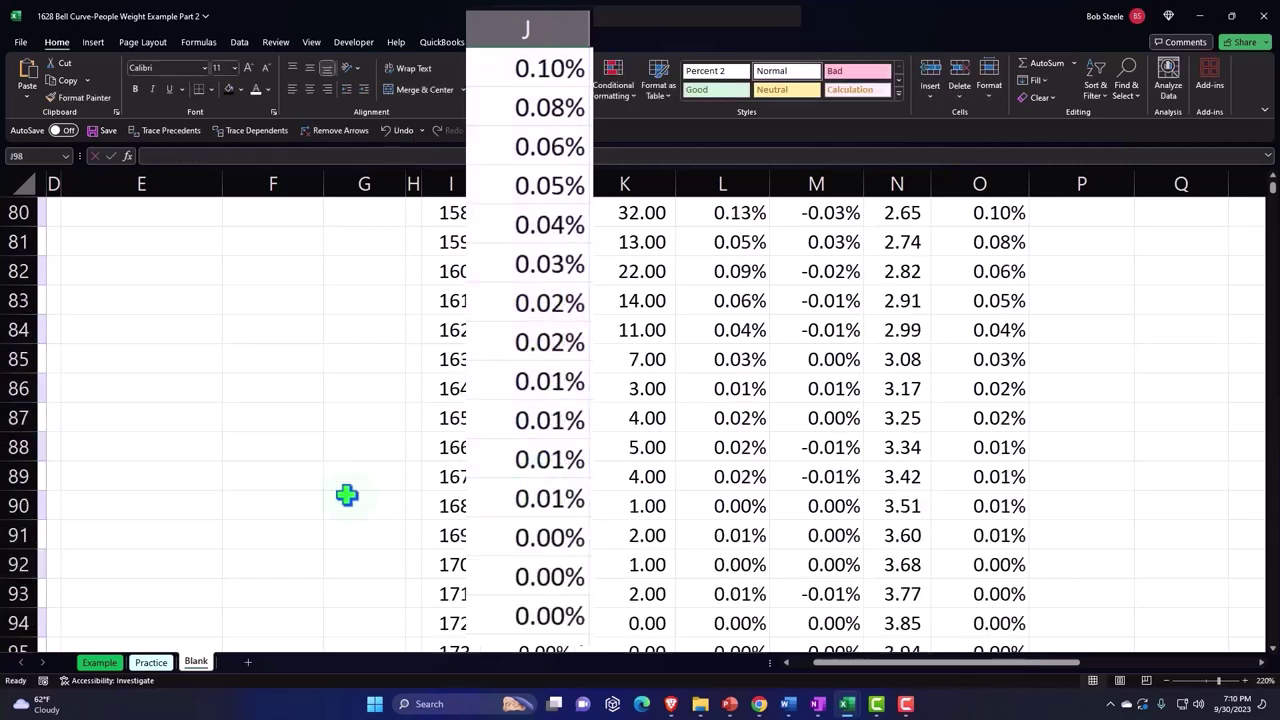
pyautogui.scroll(7, 346, 495)
pyautogui.scroll(4, 346, 495)
pyautogui.scroll(4, 346, 495)
pyautogui.scroll(8, 346, 495)
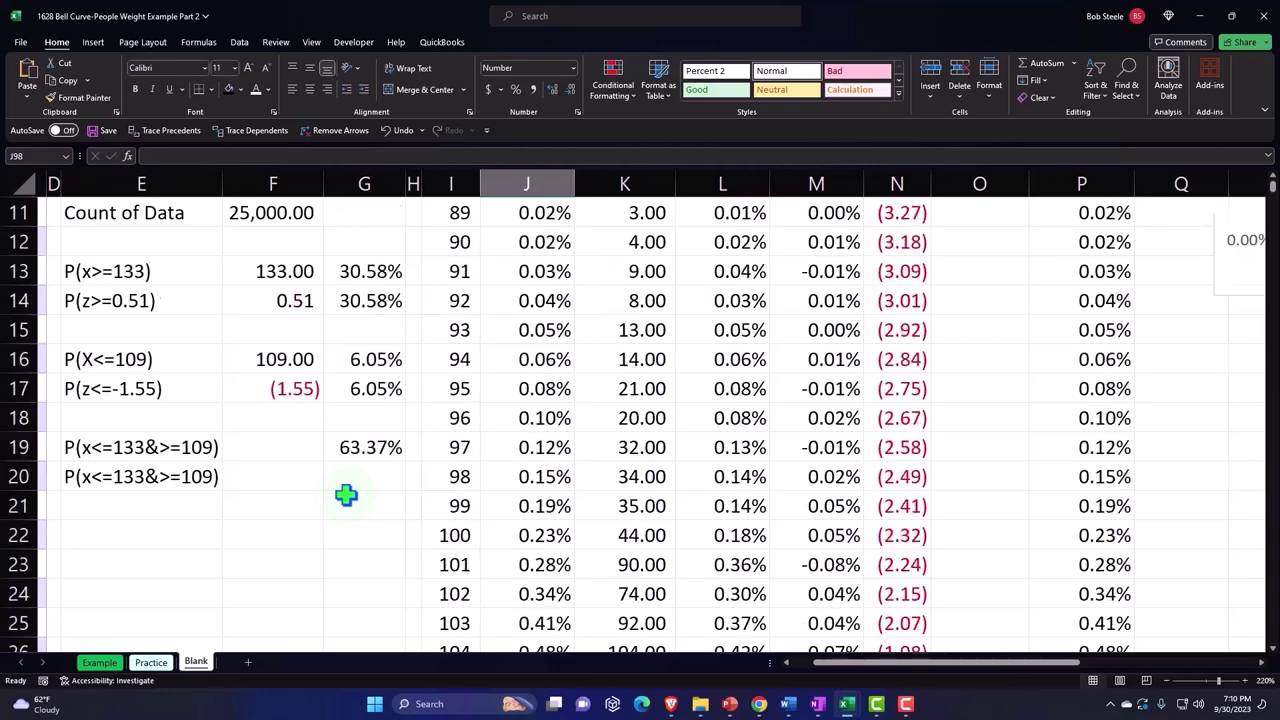
# Enter =1-(G13+G16) in G20, one minus the upper and lower tail probabilities.
pyautogui.click(354, 474)
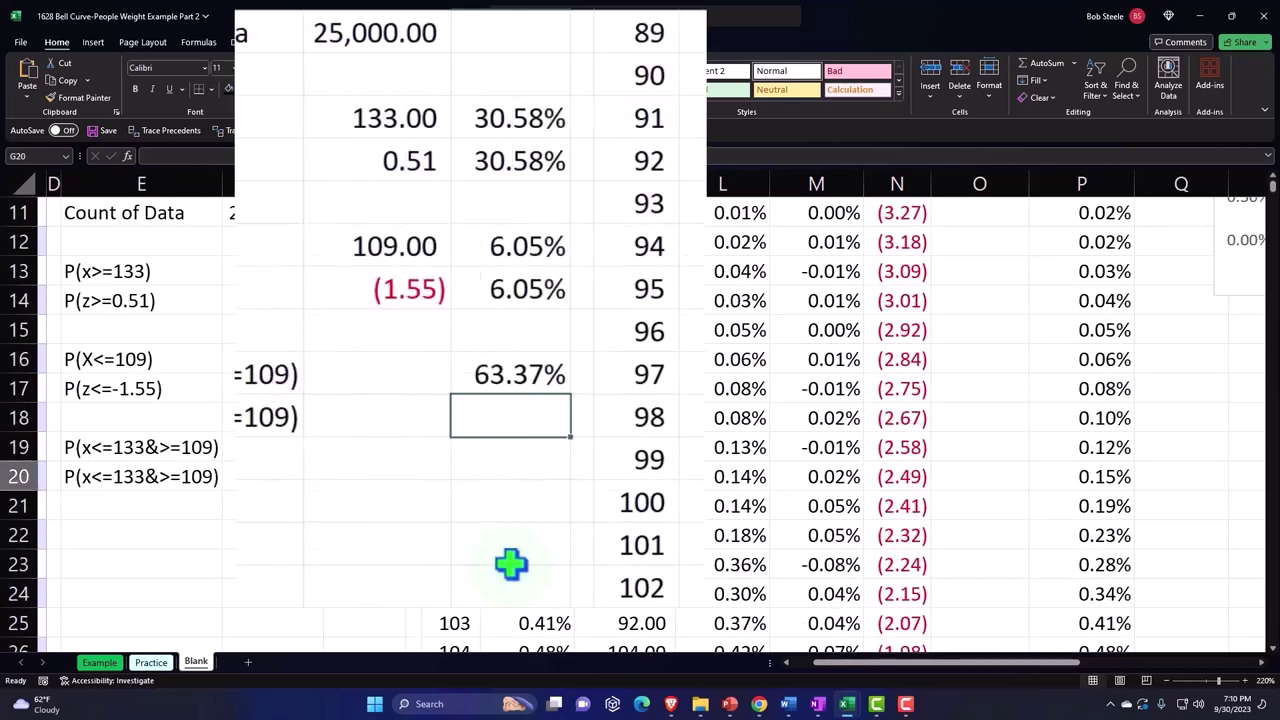
pyautogui.write('=1-(')
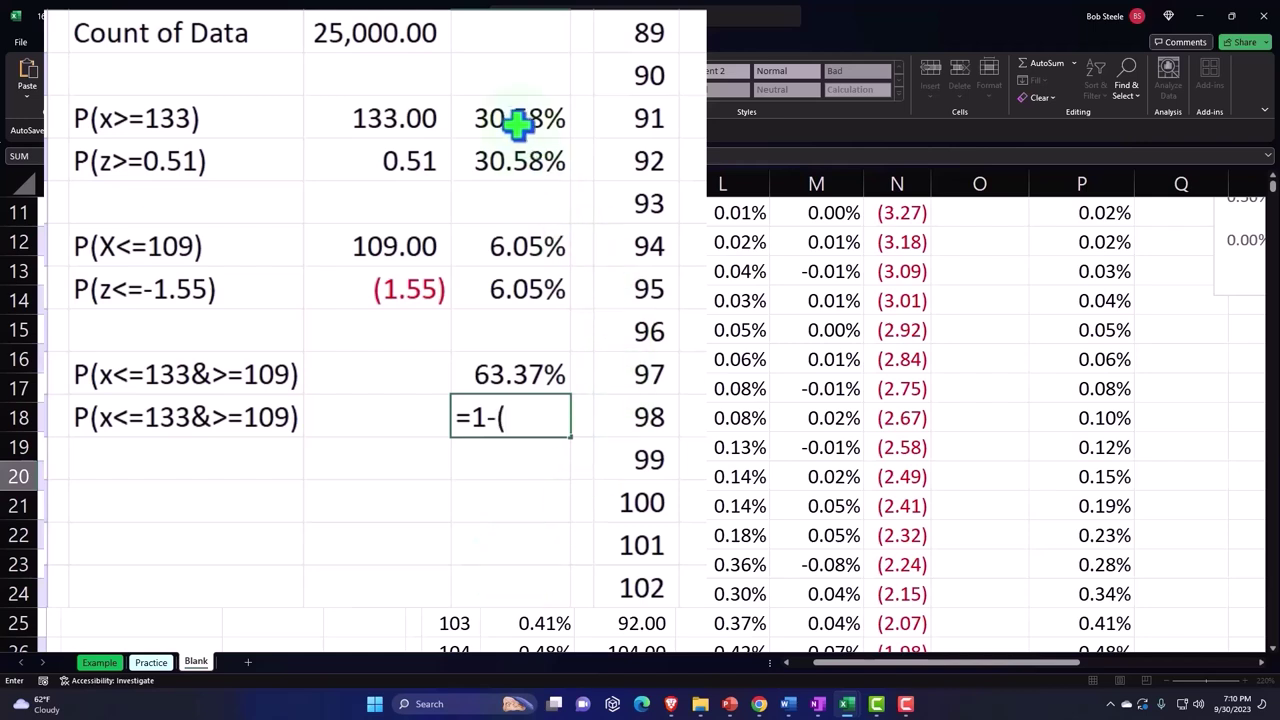
pyautogui.click(510, 117)
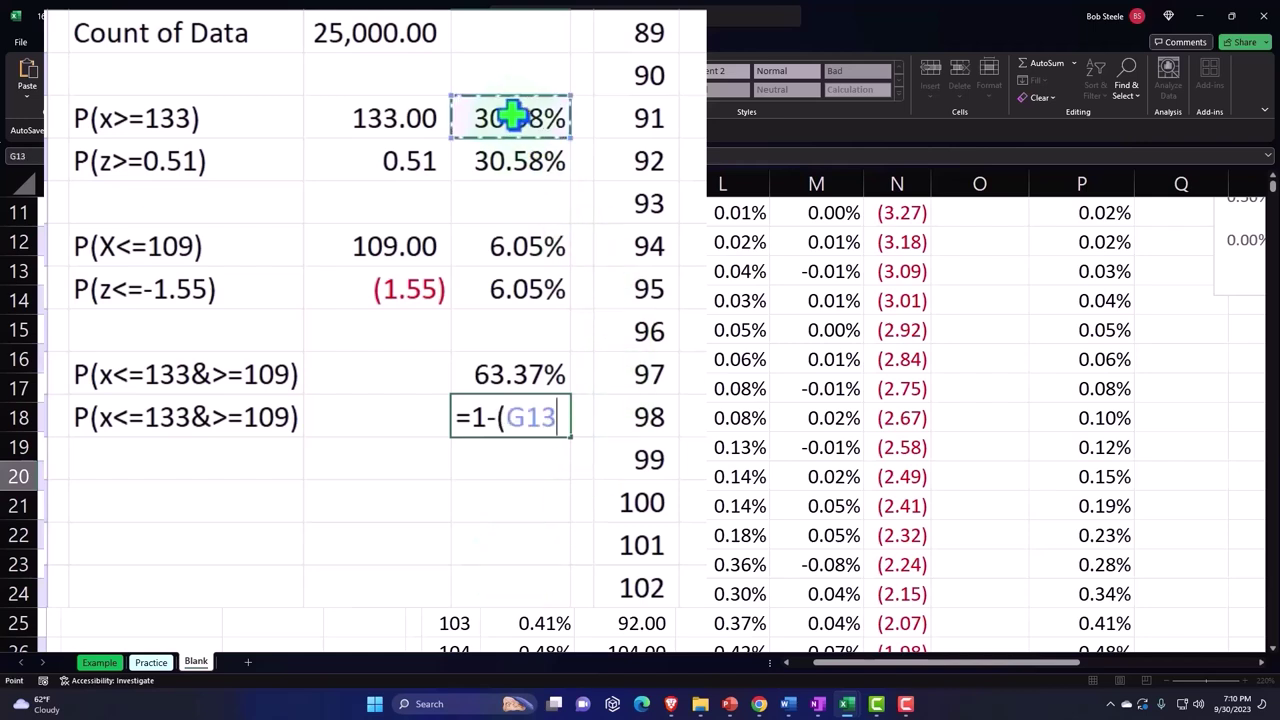
pyautogui.write('+')
pyautogui.click(500, 244)
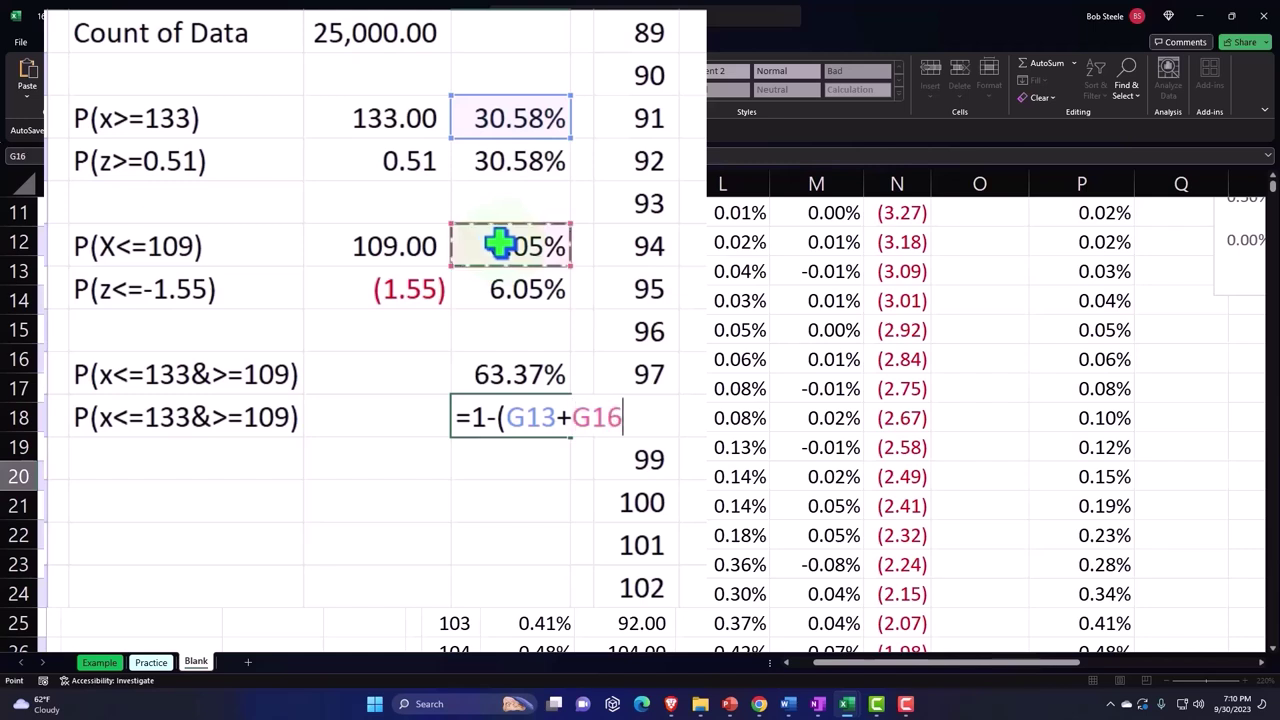
pyautogui.press('Return')
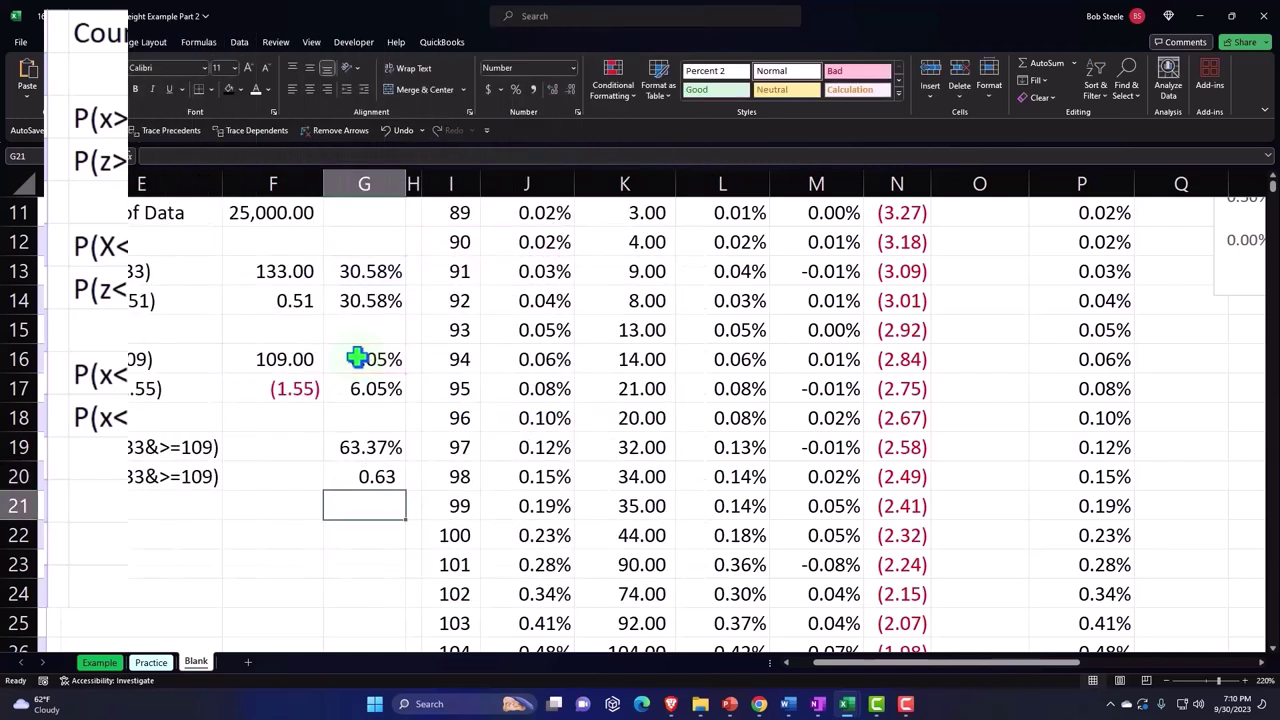
pyautogui.press('Up')
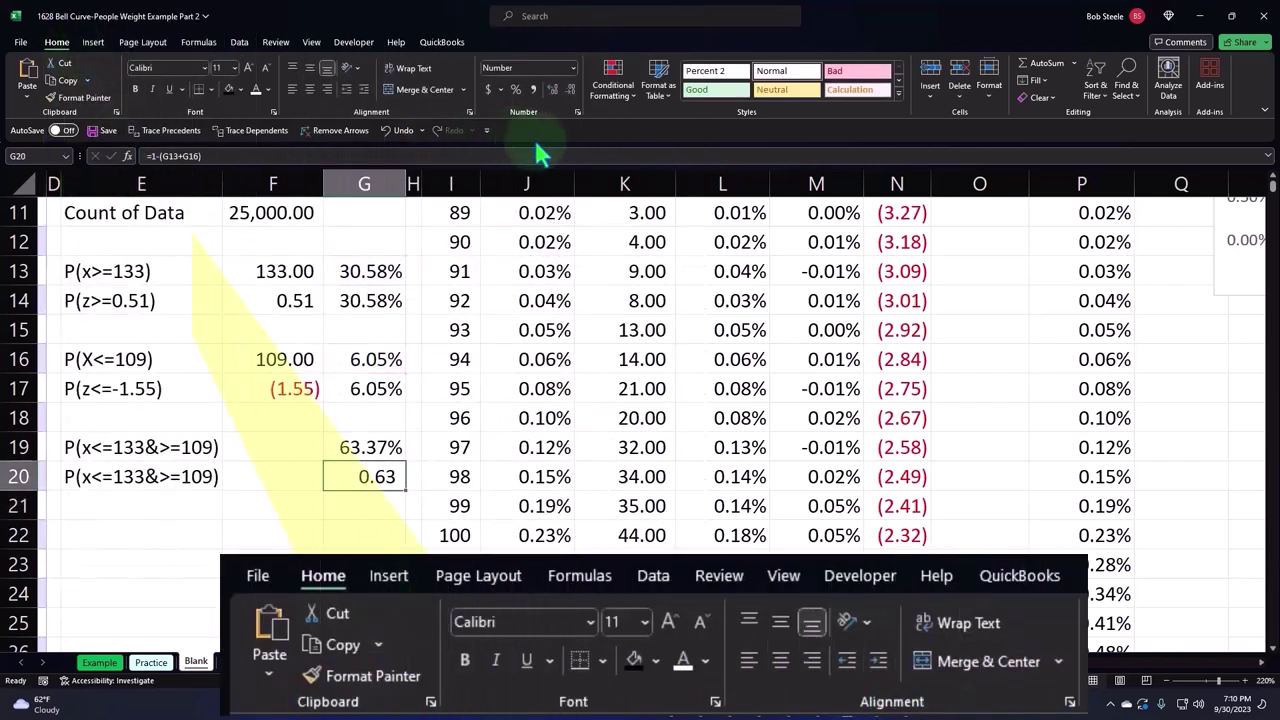
# Format G20 as a two-decimal percentage, showing 63.37%.
pyautogui.click(515, 89)
pyautogui.click(550, 88)
pyautogui.click(550, 88)
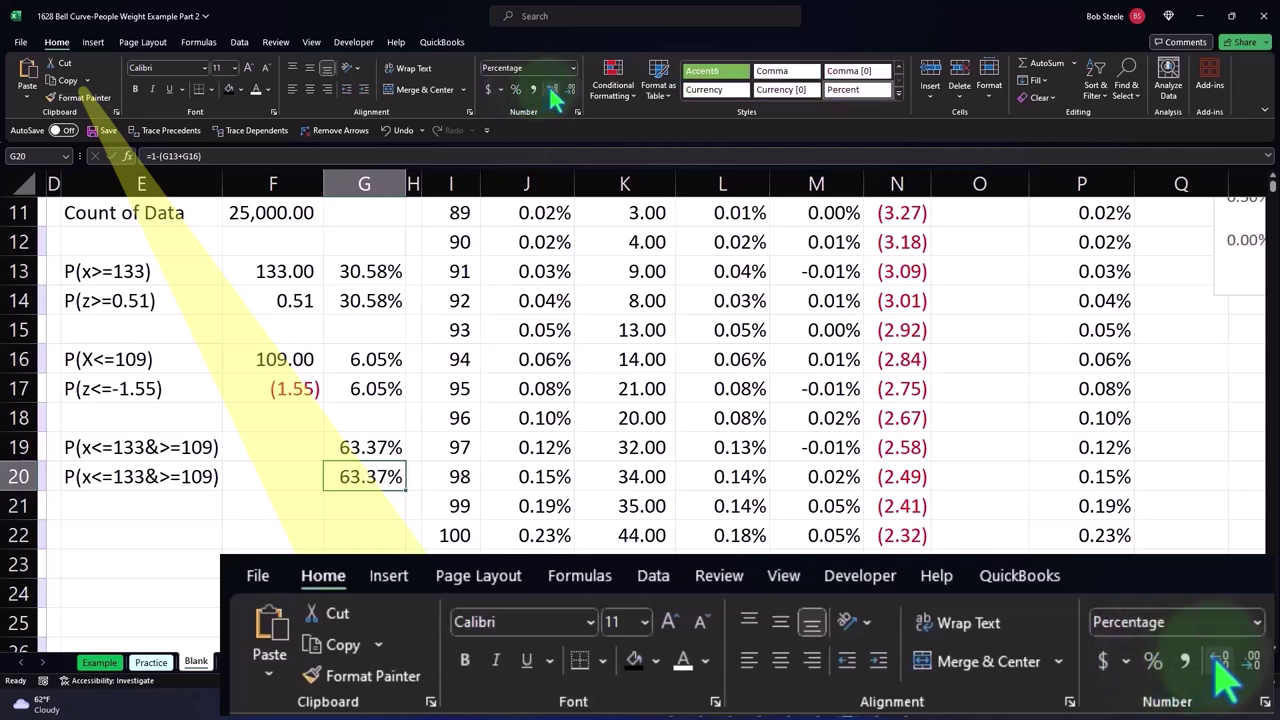
pyautogui.click(131, 530)
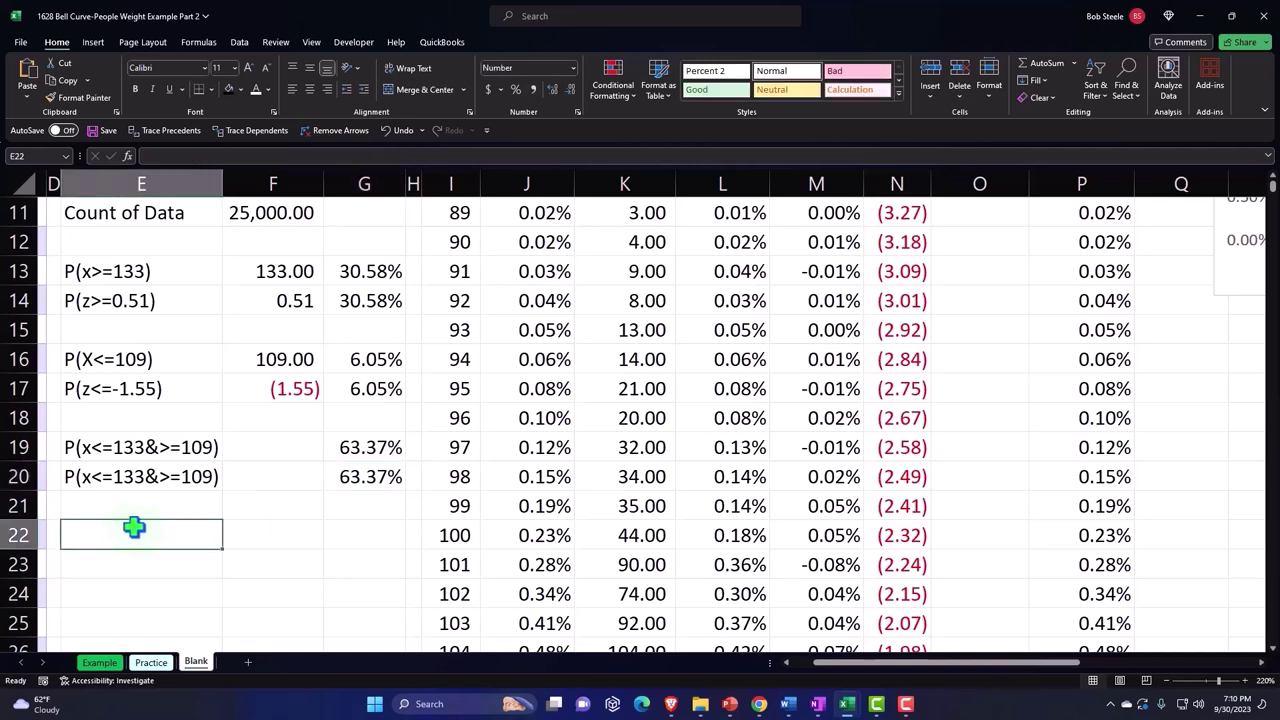
# Type the label P(z<=.51&>=-1.55) into E22.
pyautogui.write('P(')
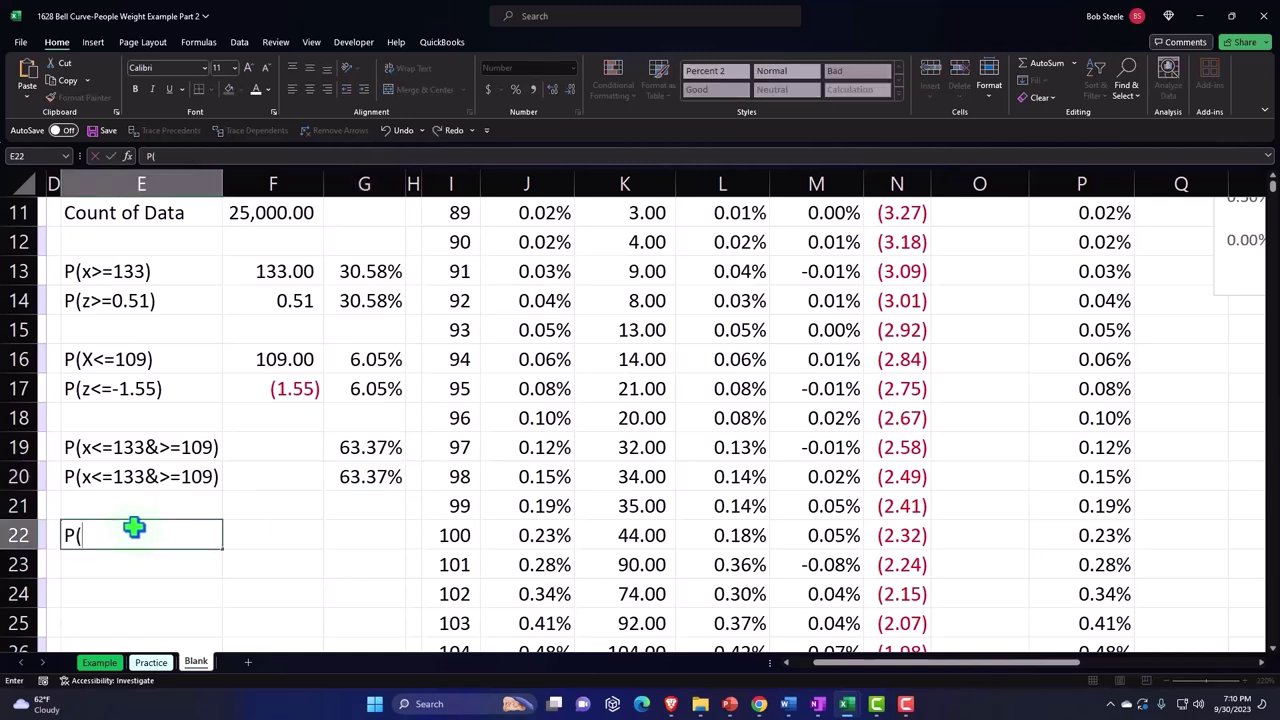
pyautogui.write('z')
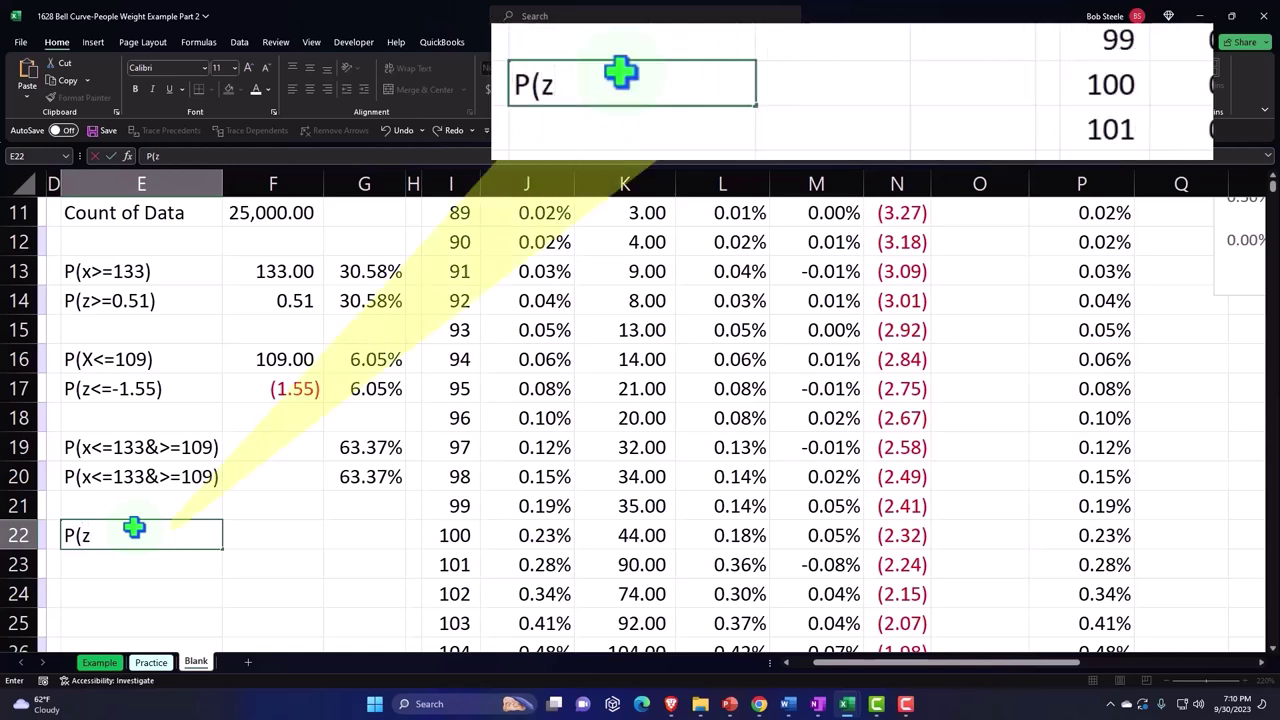
pyautogui.write('<')
pyautogui.write('=')
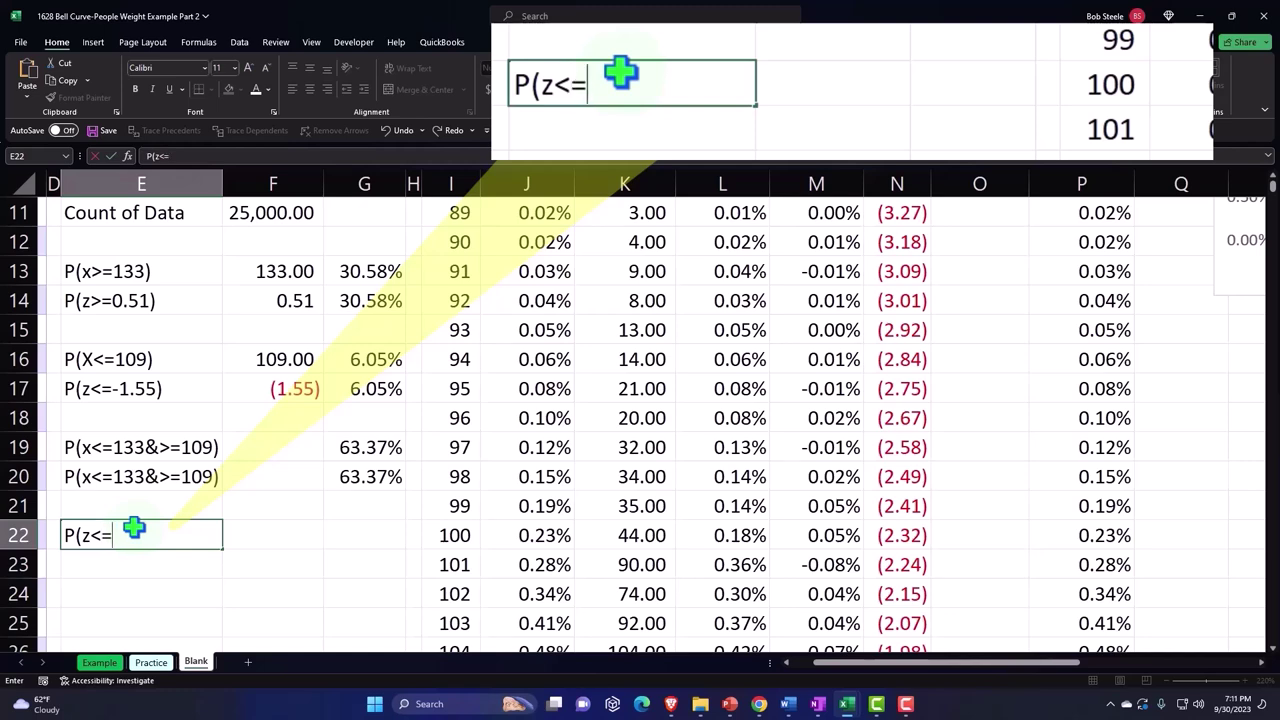
pyautogui.write('.51')
pyautogui.write('&>')
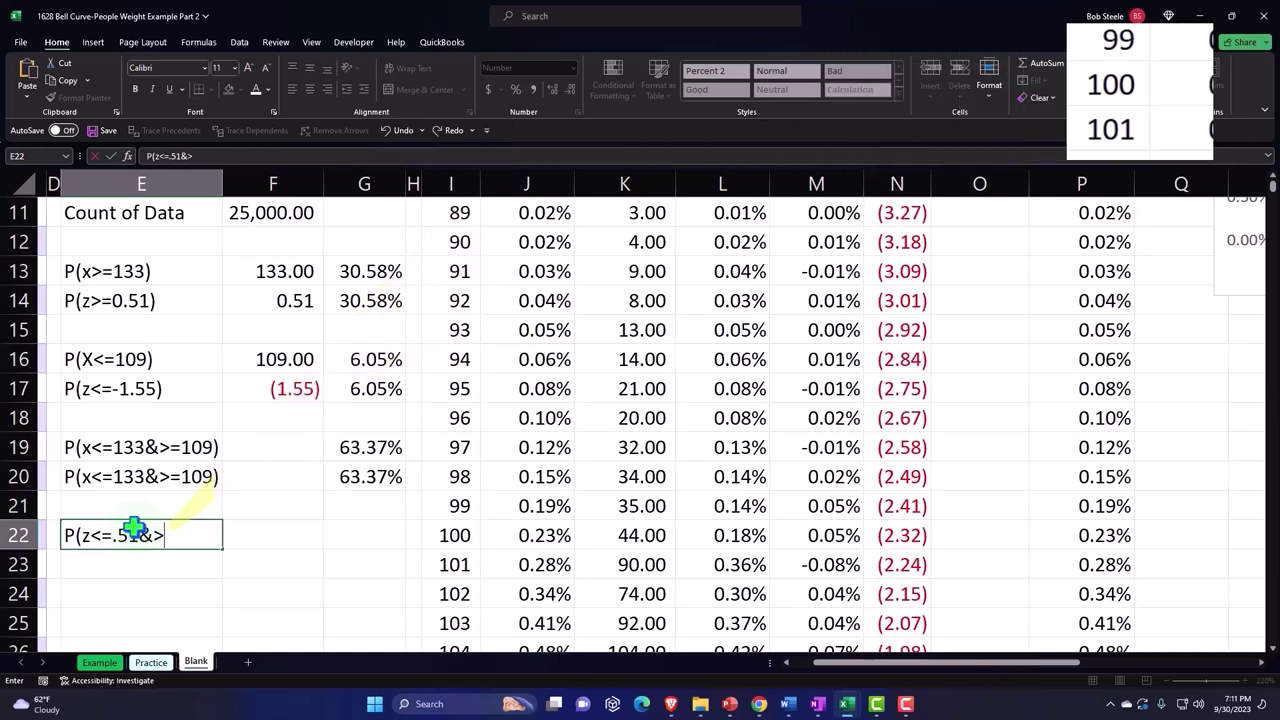
pyautogui.write('=')
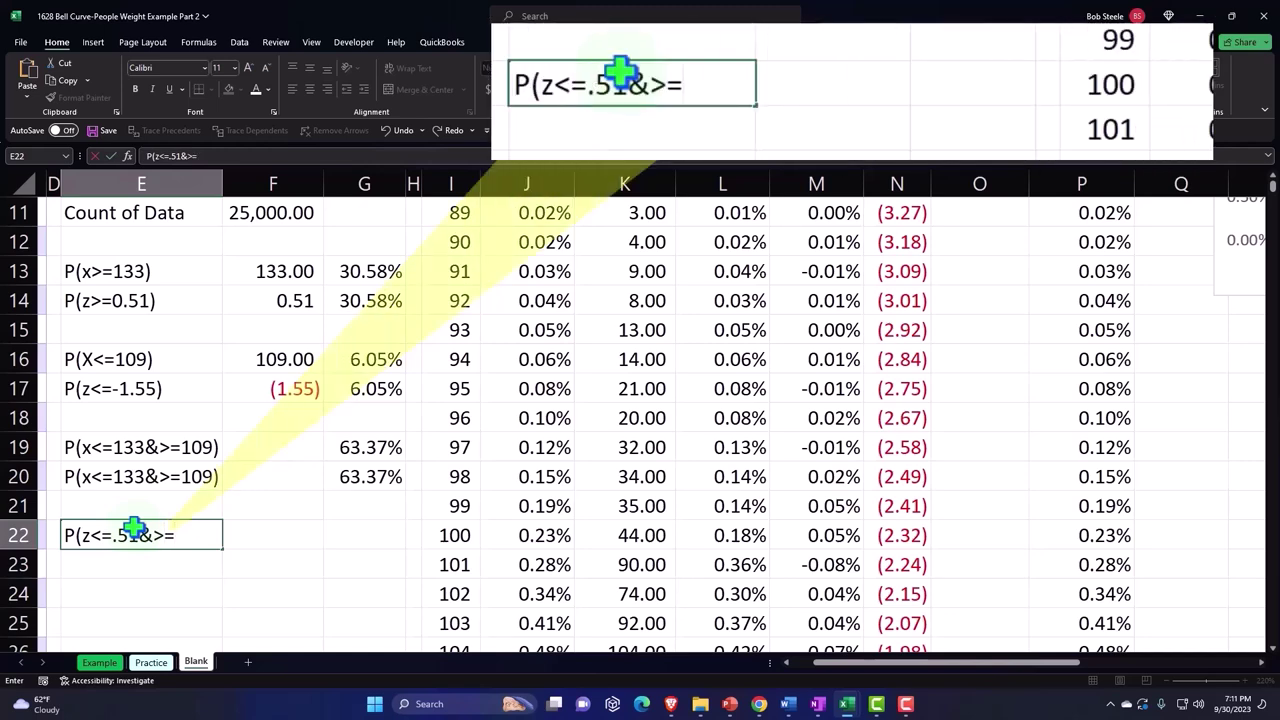
pyautogui.write('-1.')
pyautogui.write('55')
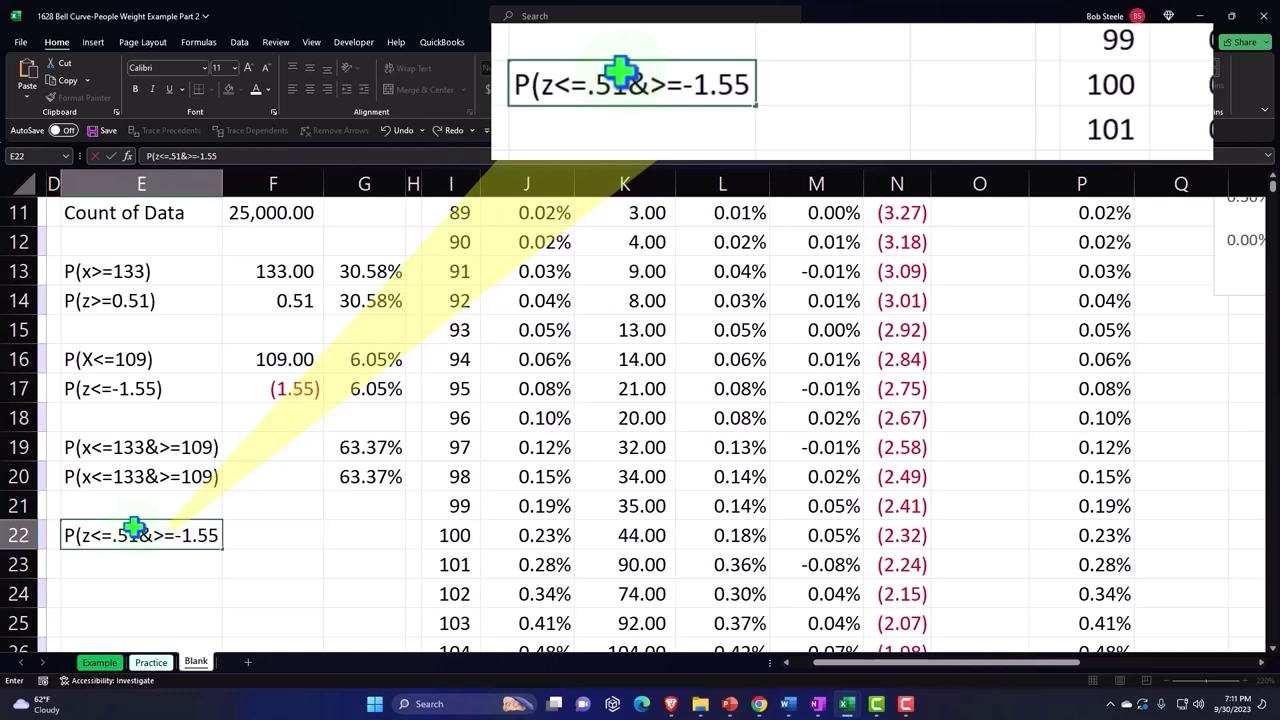
pyautogui.write(')')
pyautogui.press('Return')
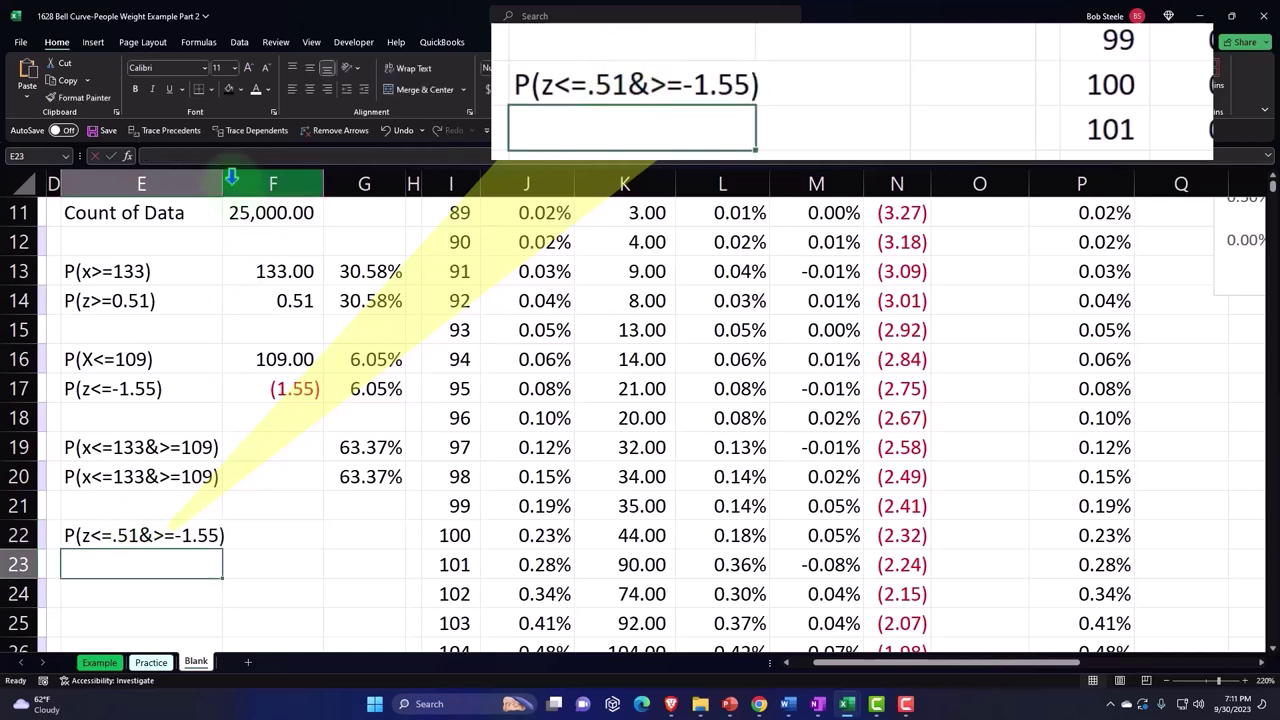
# Rewrite E22 as a text formula, replacing the hard-coded .51 with a reference to F14.
pyautogui.doubleClick(73, 535)
pyautogui.write('=')
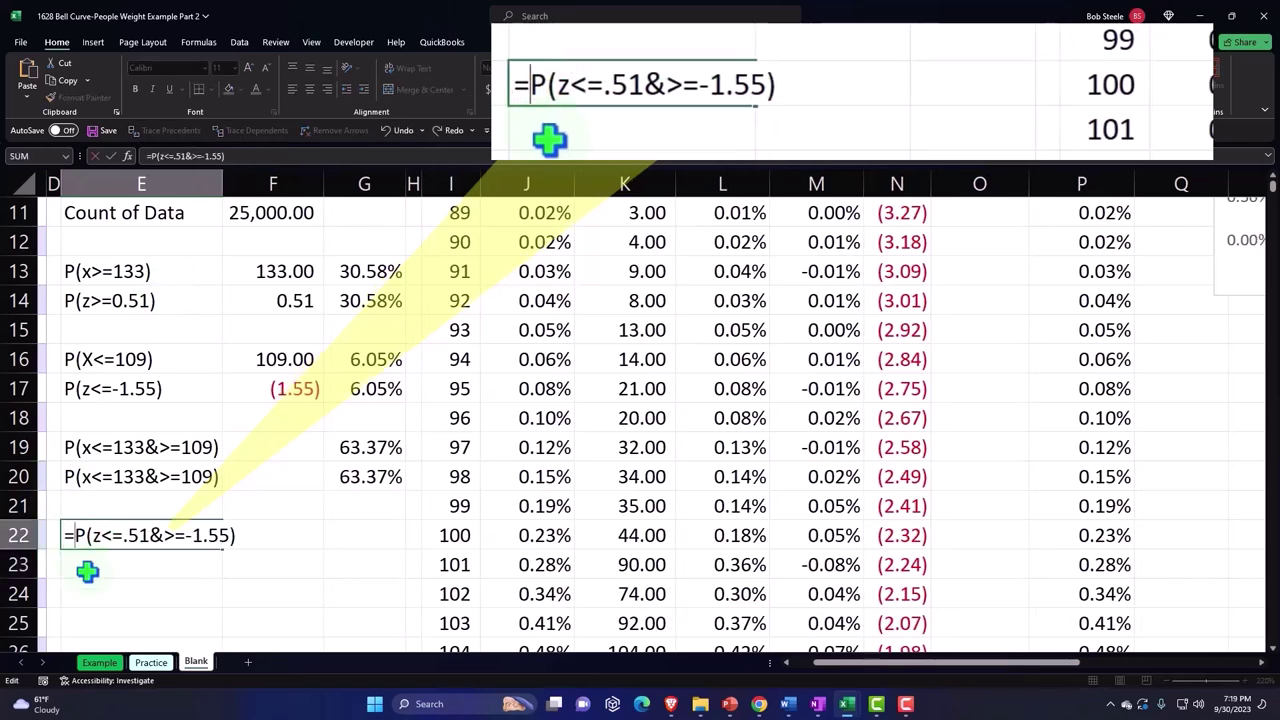
pyautogui.write('"')
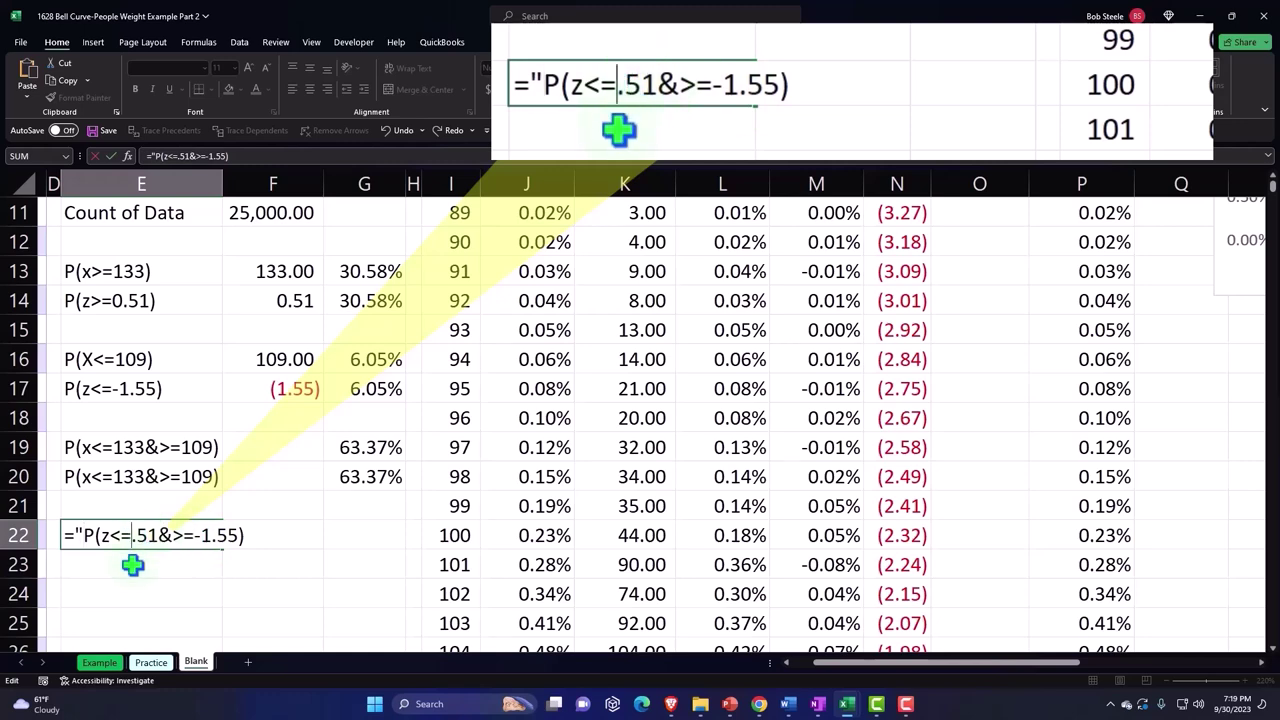
pyautogui.write('"')
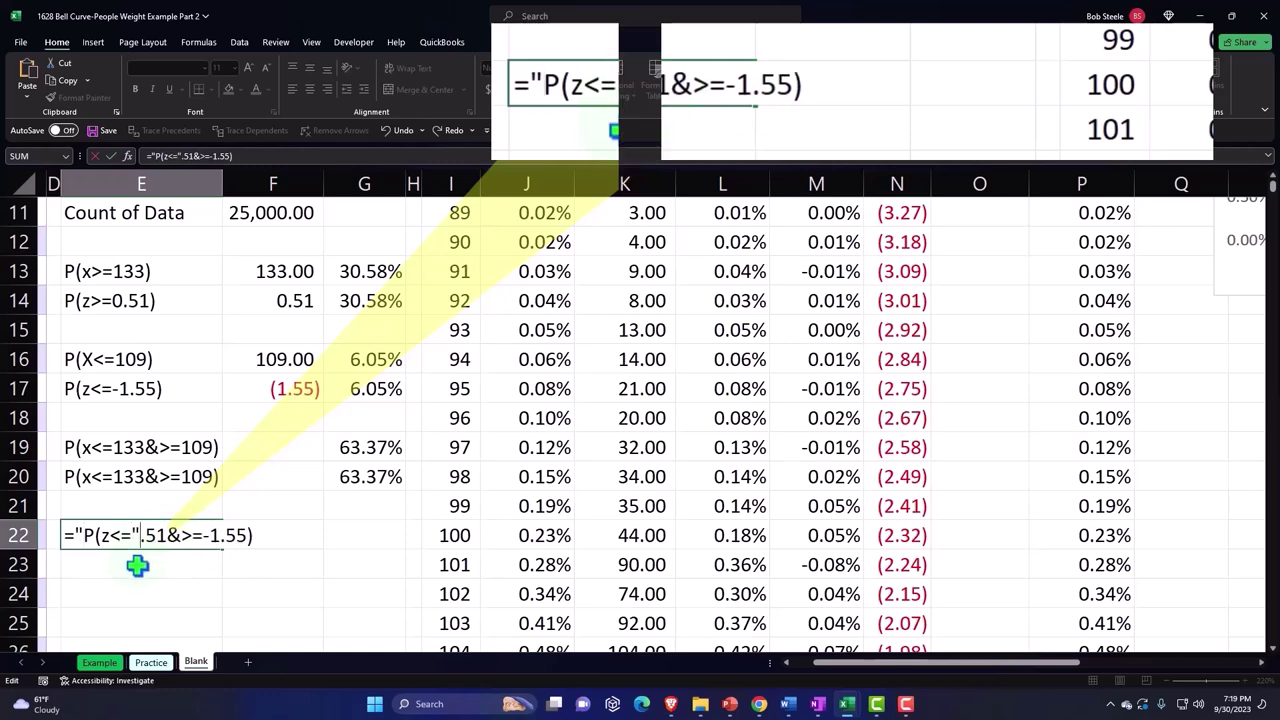
pyautogui.write('&')
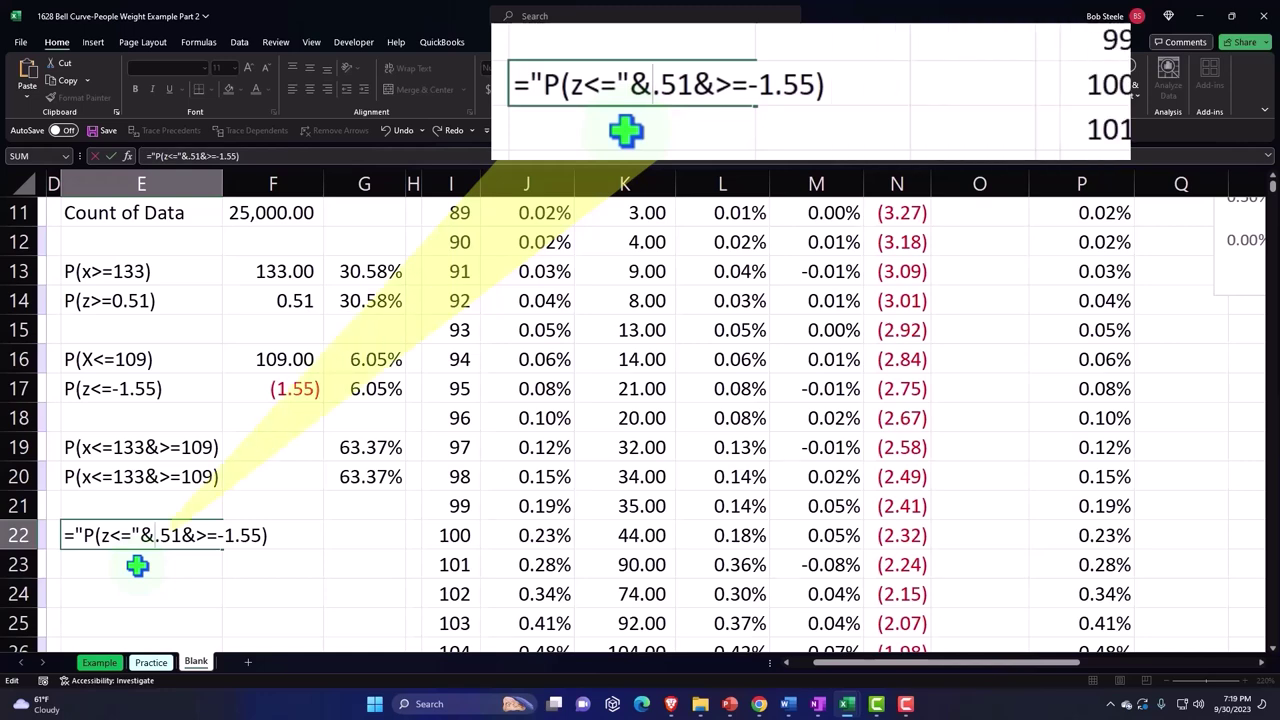
pyautogui.hotkey('shift', 'Right')
pyautogui.hotkey('shift', 'Right')
pyautogui.hotkey('shift', 'Right')
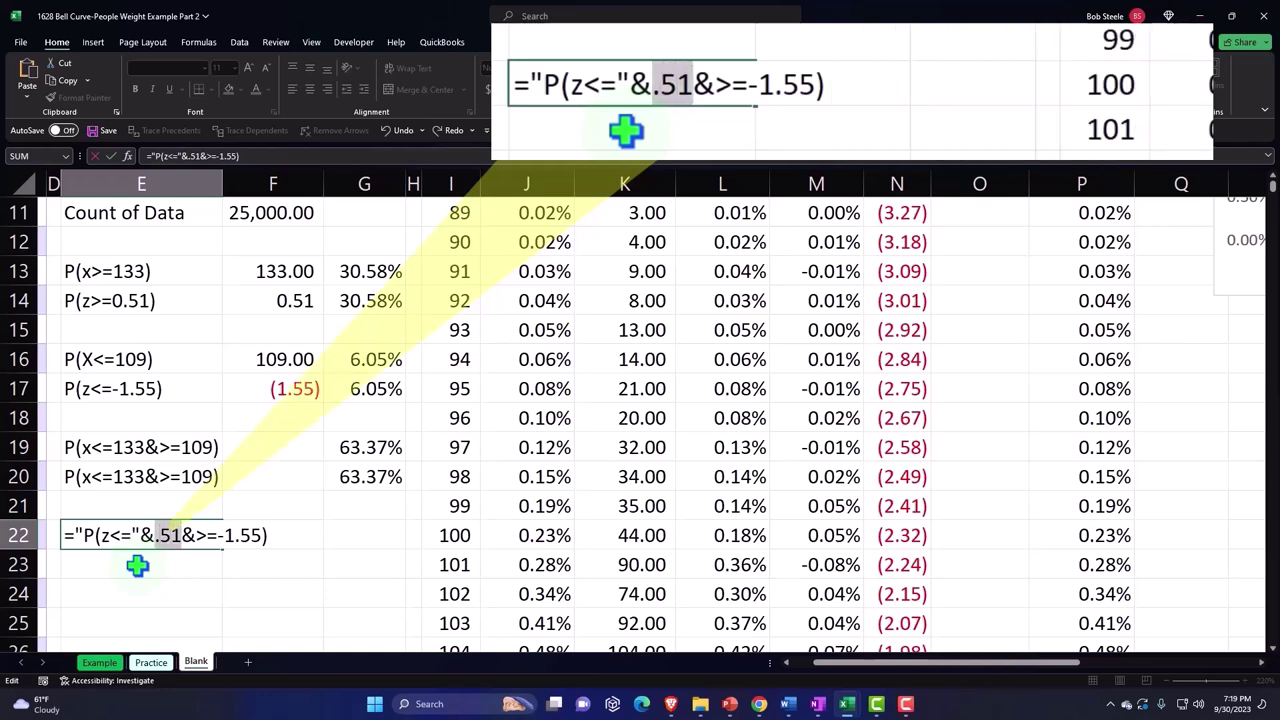
pyautogui.click(273, 308)
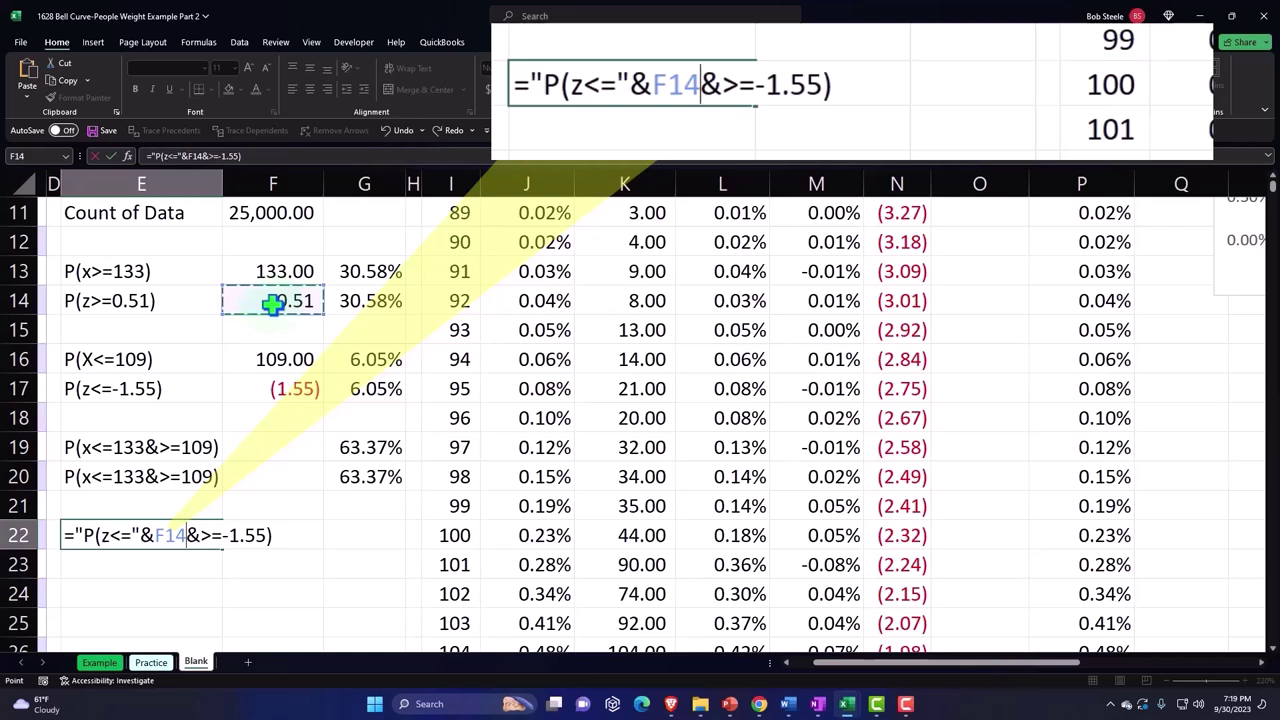
pyautogui.write('&')
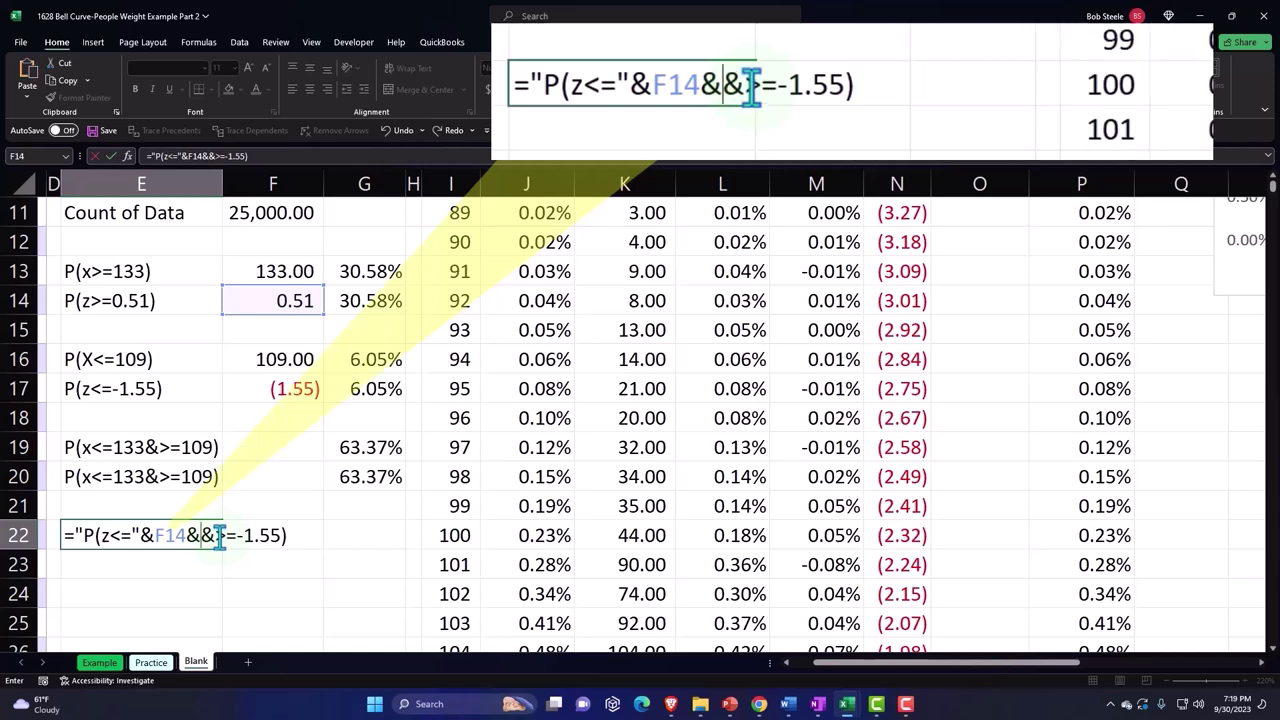
pyautogui.write('"')
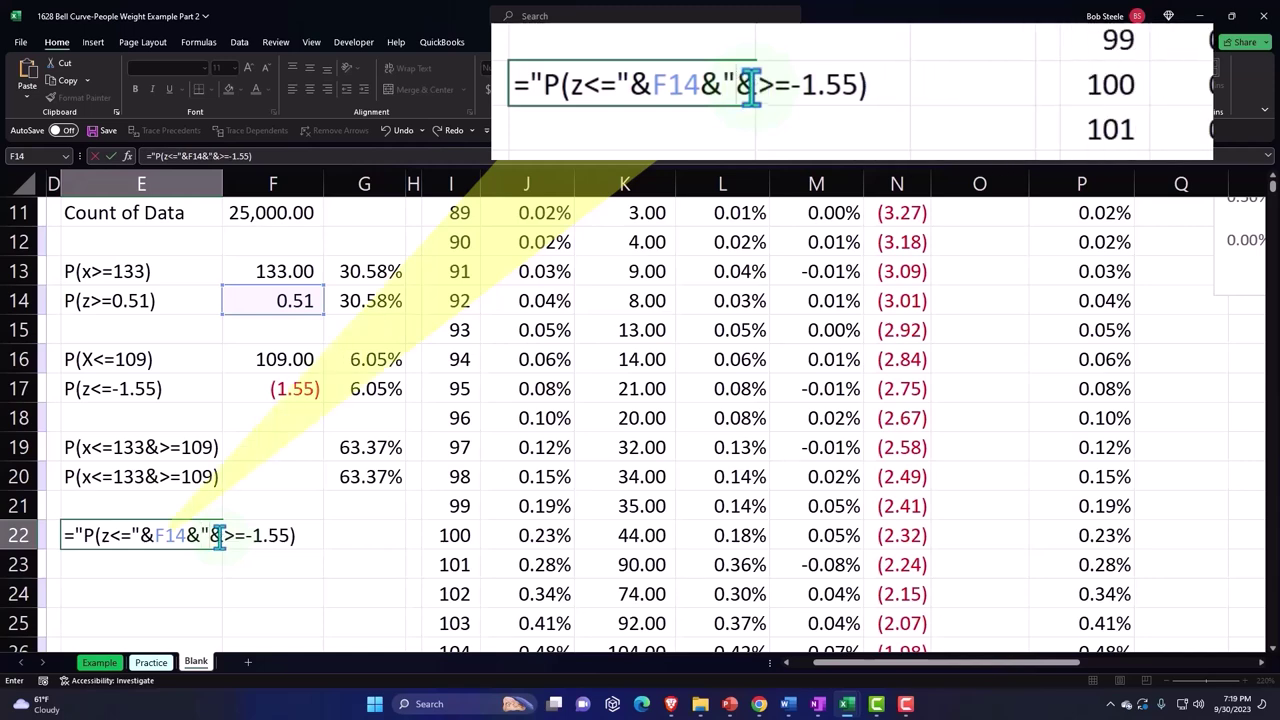
pyautogui.click(218, 537)
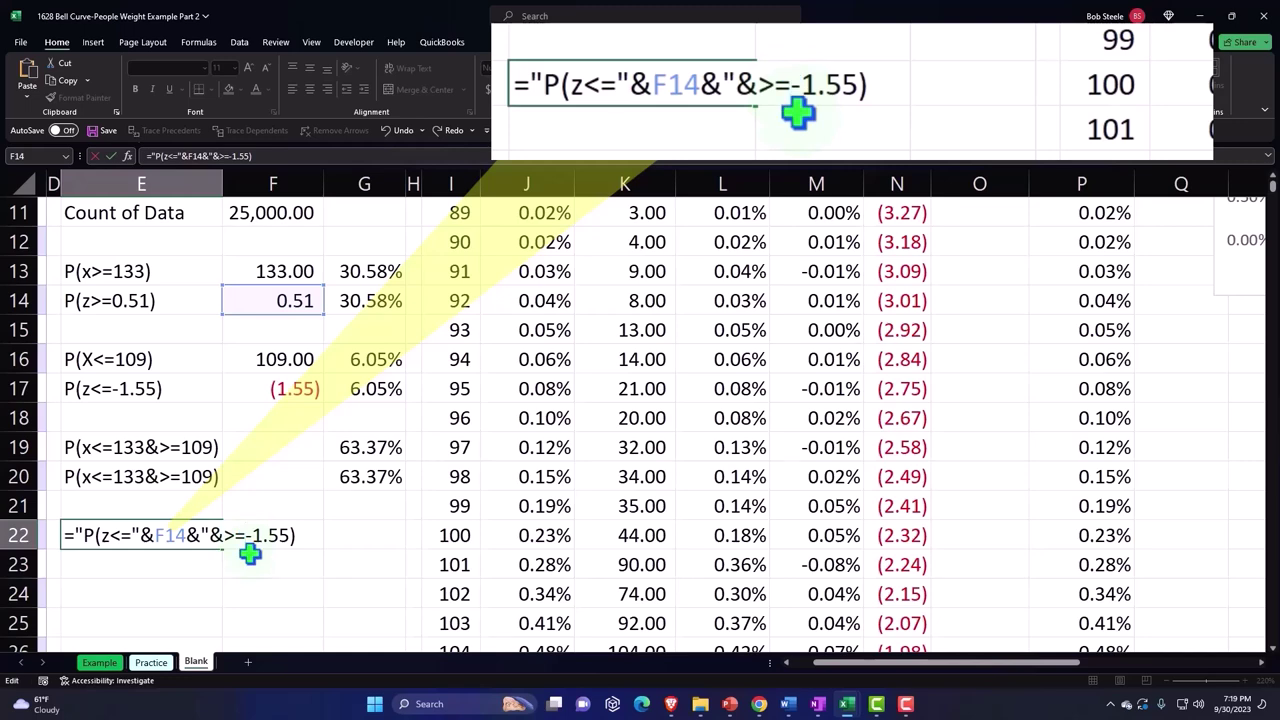
pyautogui.write('"')
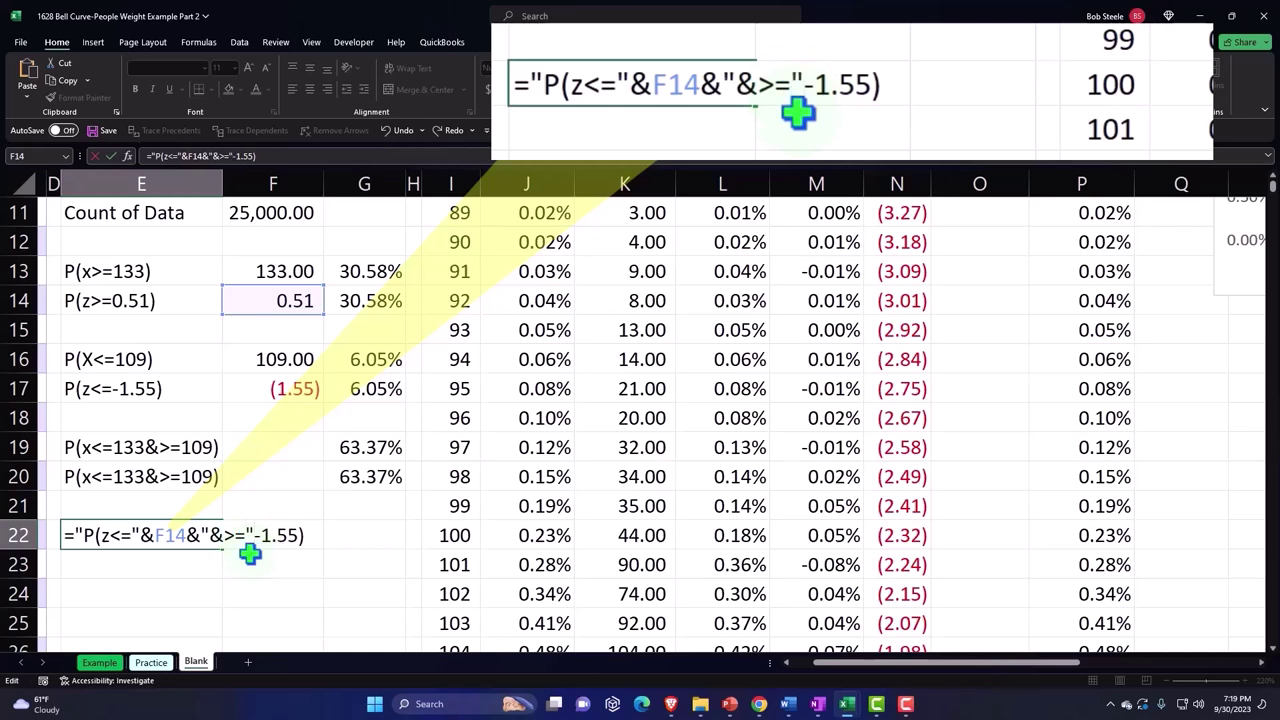
pyautogui.hotkey('shift', 'Right')
pyautogui.hotkey('shift', 'Right')
pyautogui.hotkey('shift', 'Right')
pyautogui.hotkey('shift', 'Right')
pyautogui.hotkey('shift', 'Right')
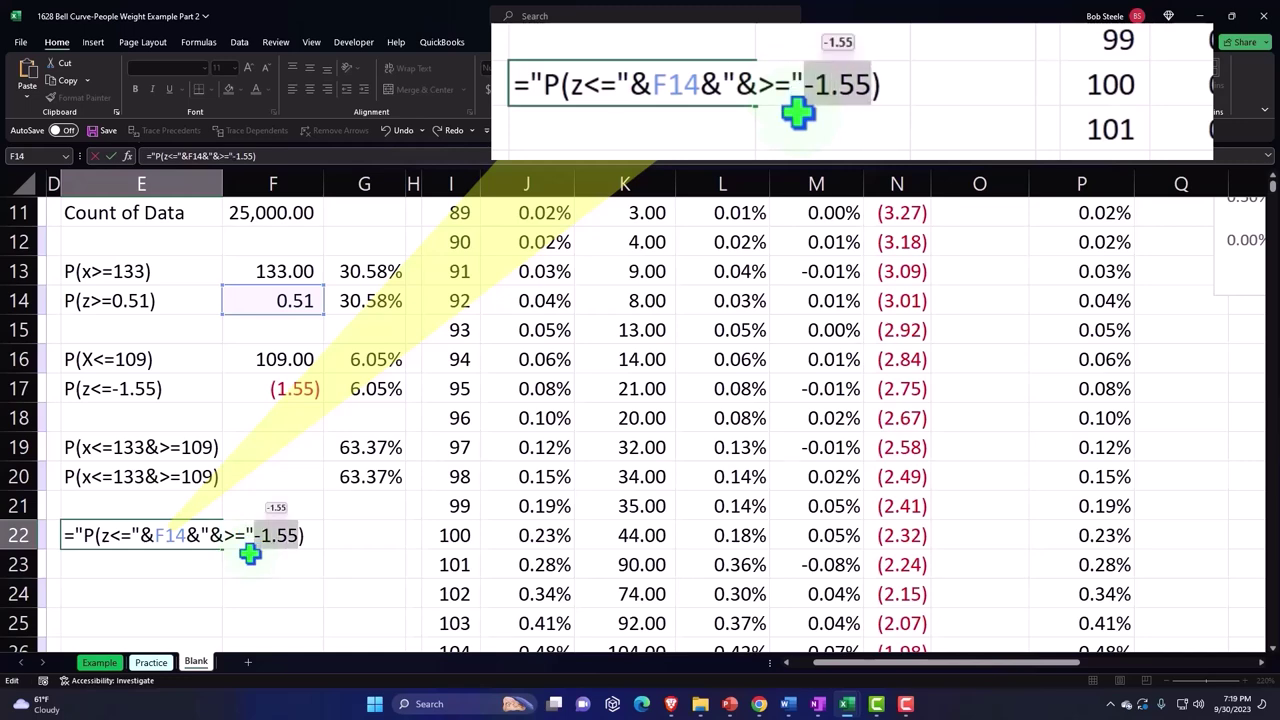
pyautogui.press('Return')
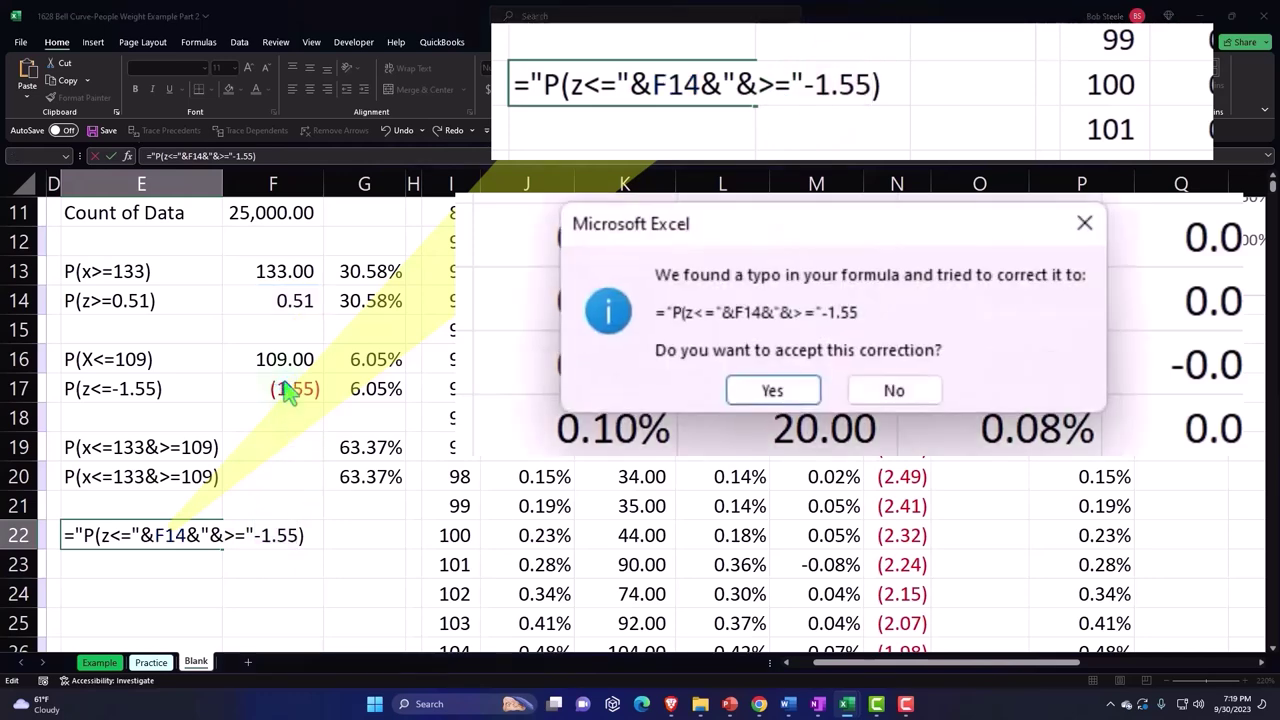
pyautogui.click(1085, 224)
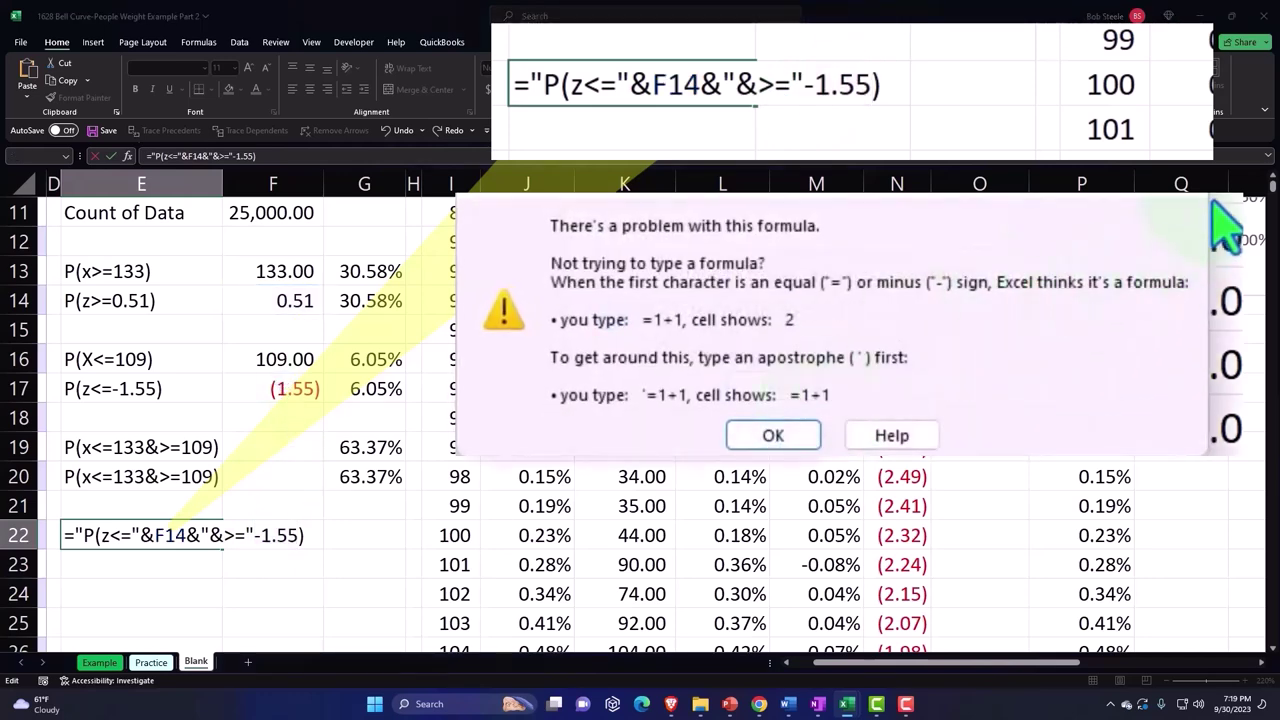
pyautogui.press('Return')
# Replace -1.55 with a reference to F17 and commit the concatenated label formula.
pyautogui.click(253, 535)
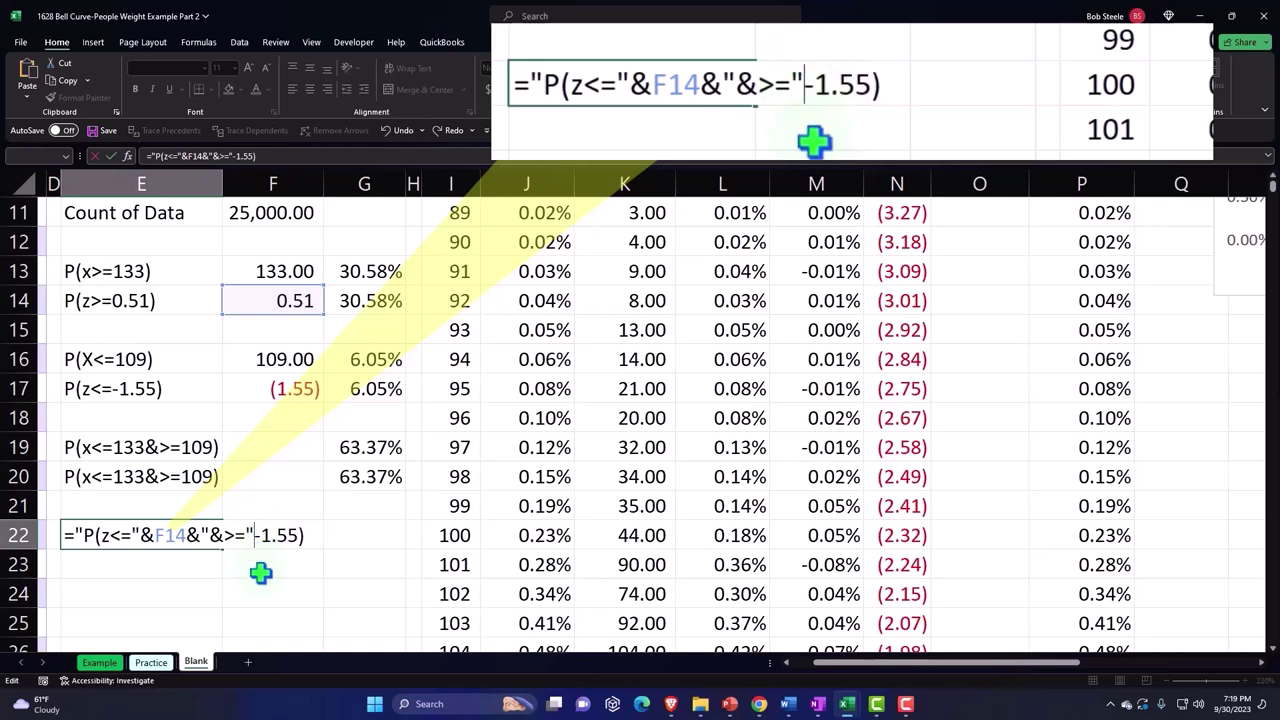
pyautogui.write('&')
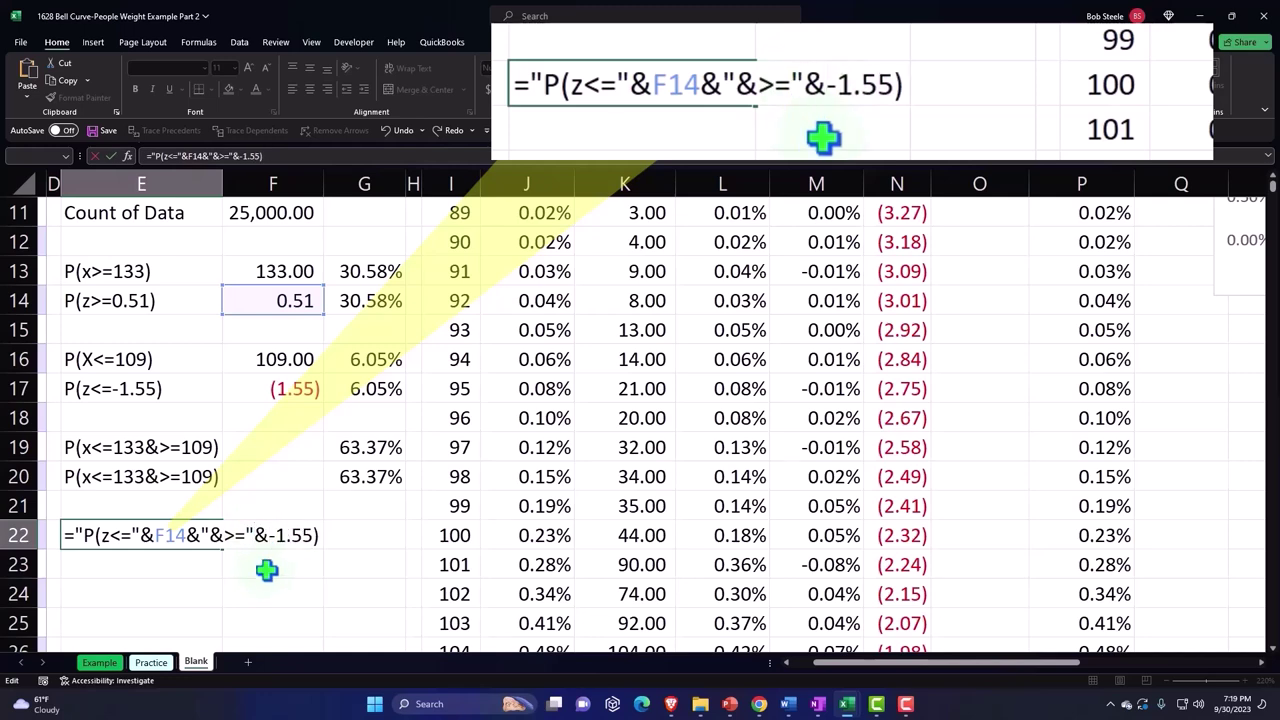
pyautogui.hotkey('shift', 'Right')
pyautogui.hotkey('shift', 'Right')
pyautogui.hotkey('shift', 'Right')
pyautogui.hotkey('shift', 'Right')
pyautogui.hotkey('shift', 'Right')
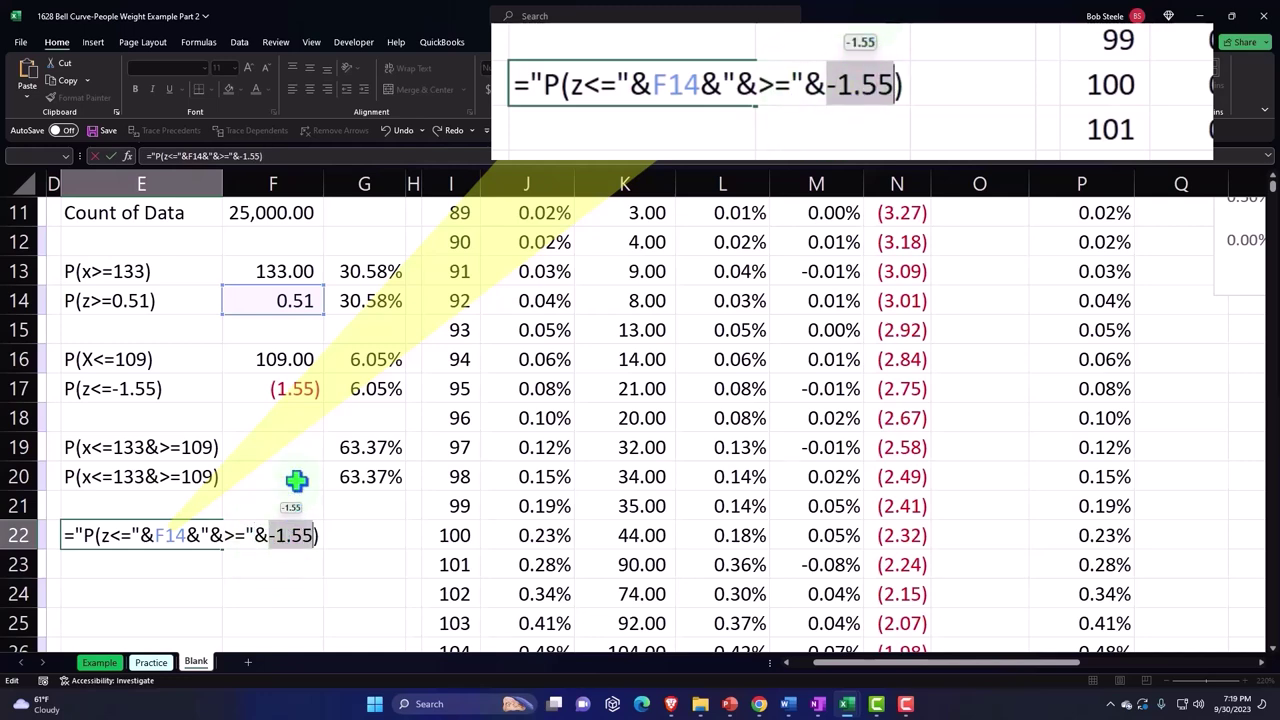
pyautogui.click(280, 389)
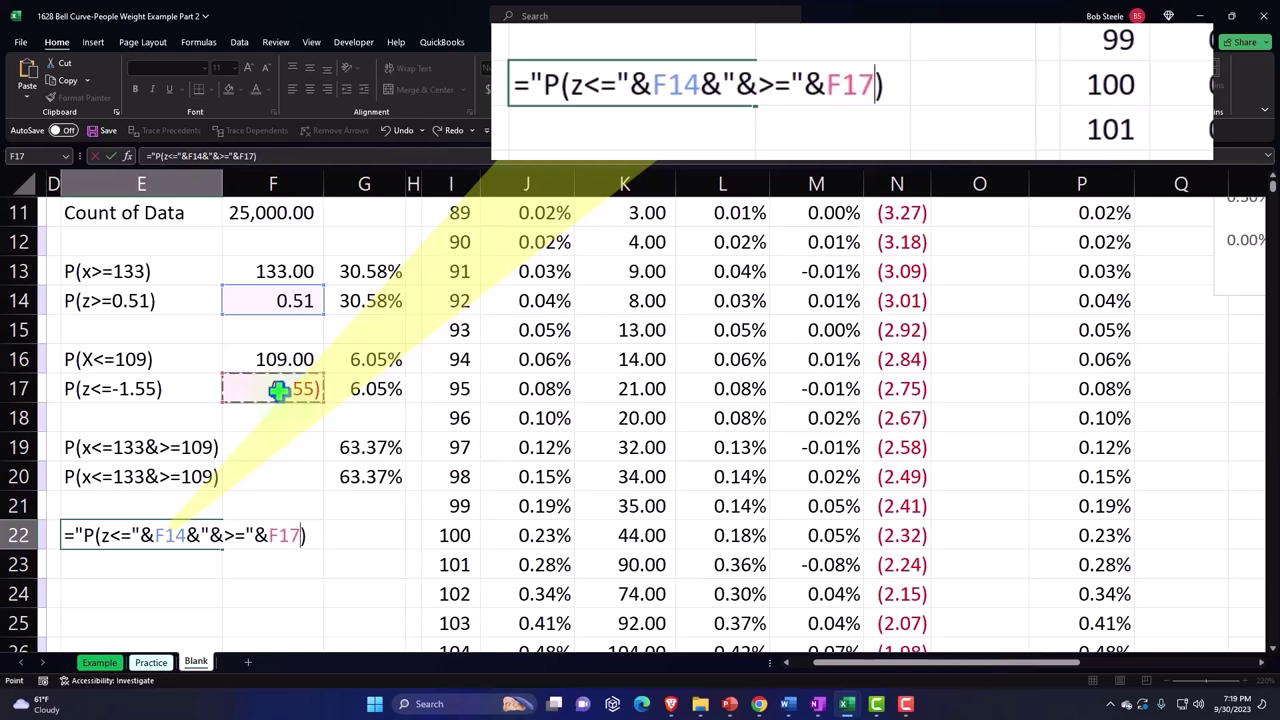
pyautogui.write('&')
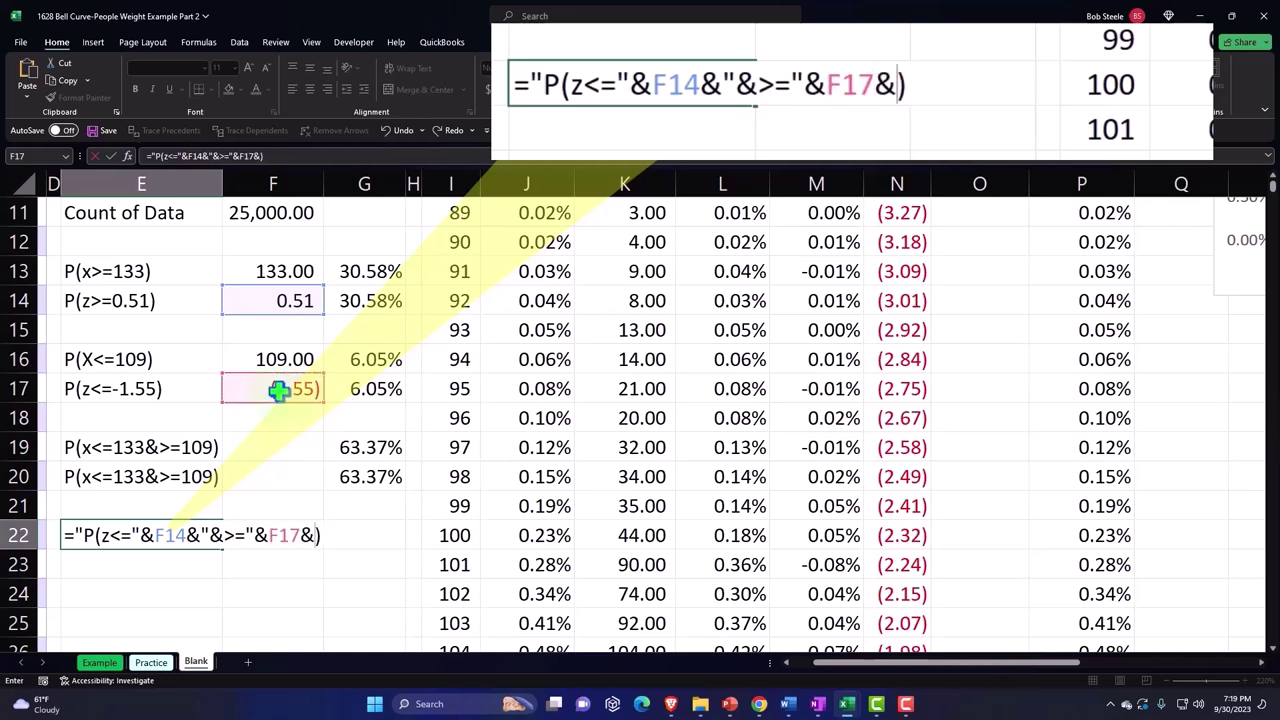
pyautogui.write('"')
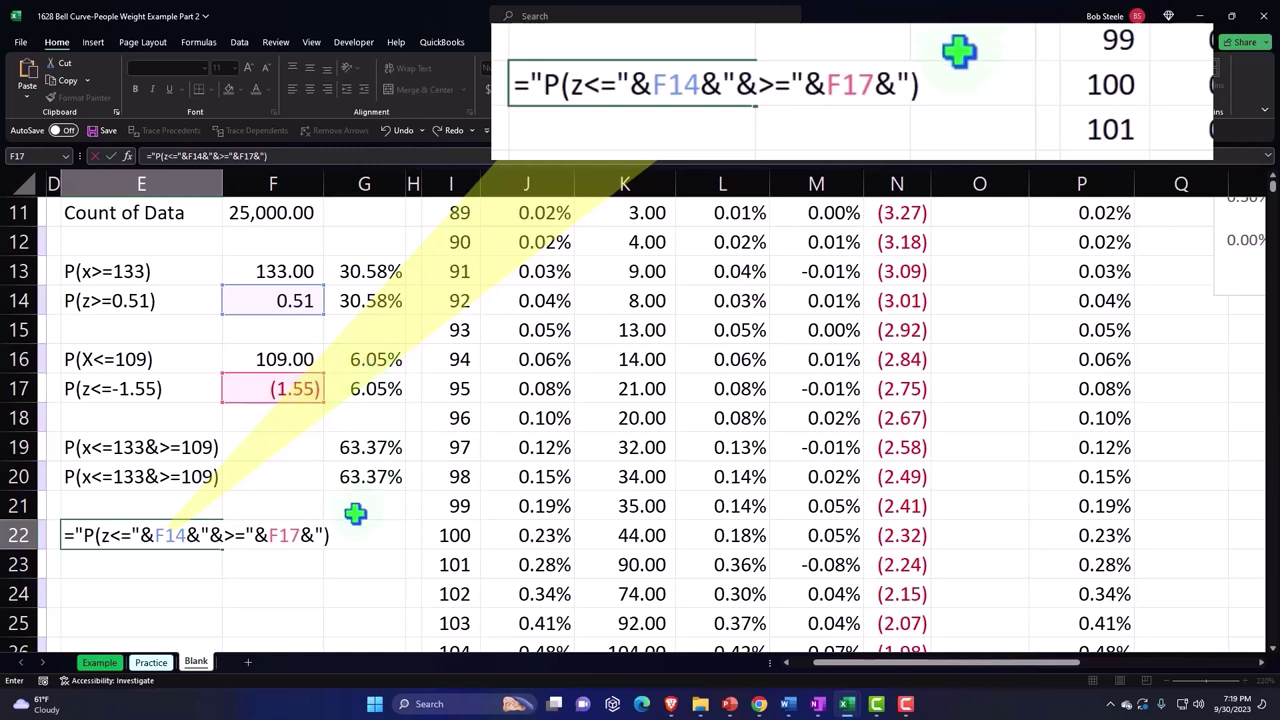
pyautogui.click(351, 537)
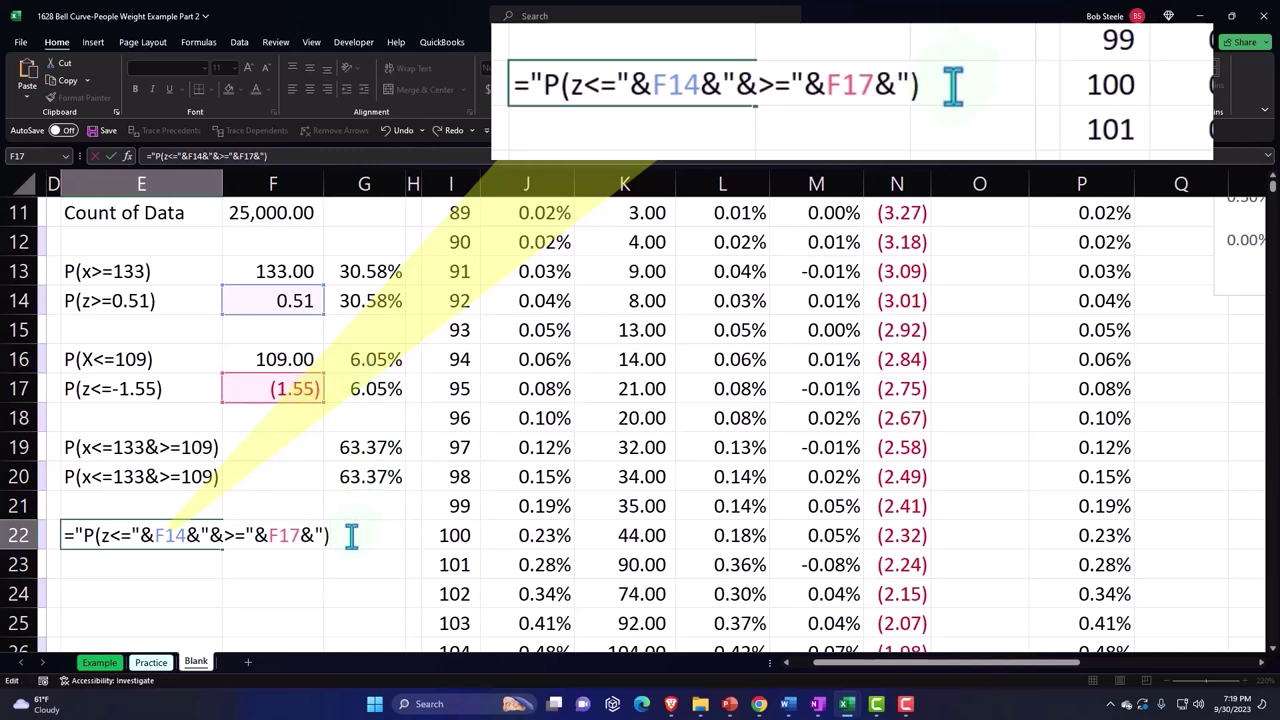
pyautogui.write('"')
pyautogui.press('Return')
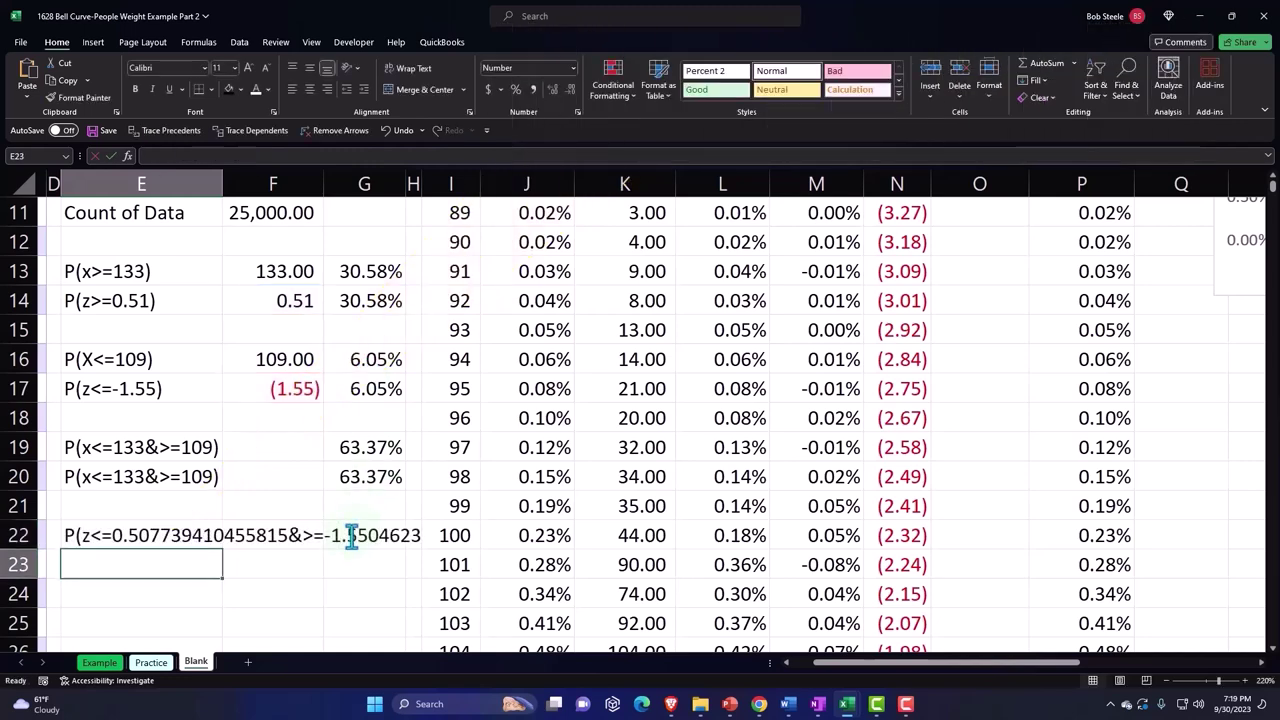
# Wrap the F14 reference in E22's label formula in ROUND(F14,2).
pyautogui.press('Up')
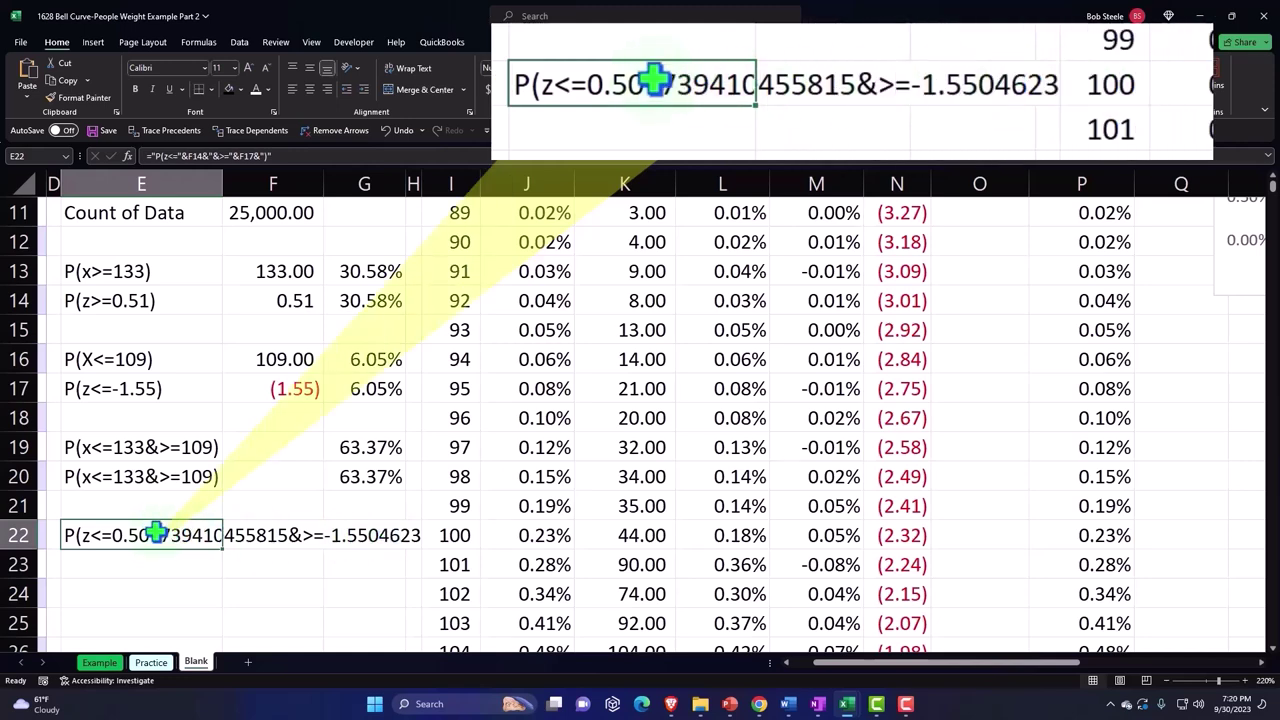
pyautogui.doubleClick(146, 535)
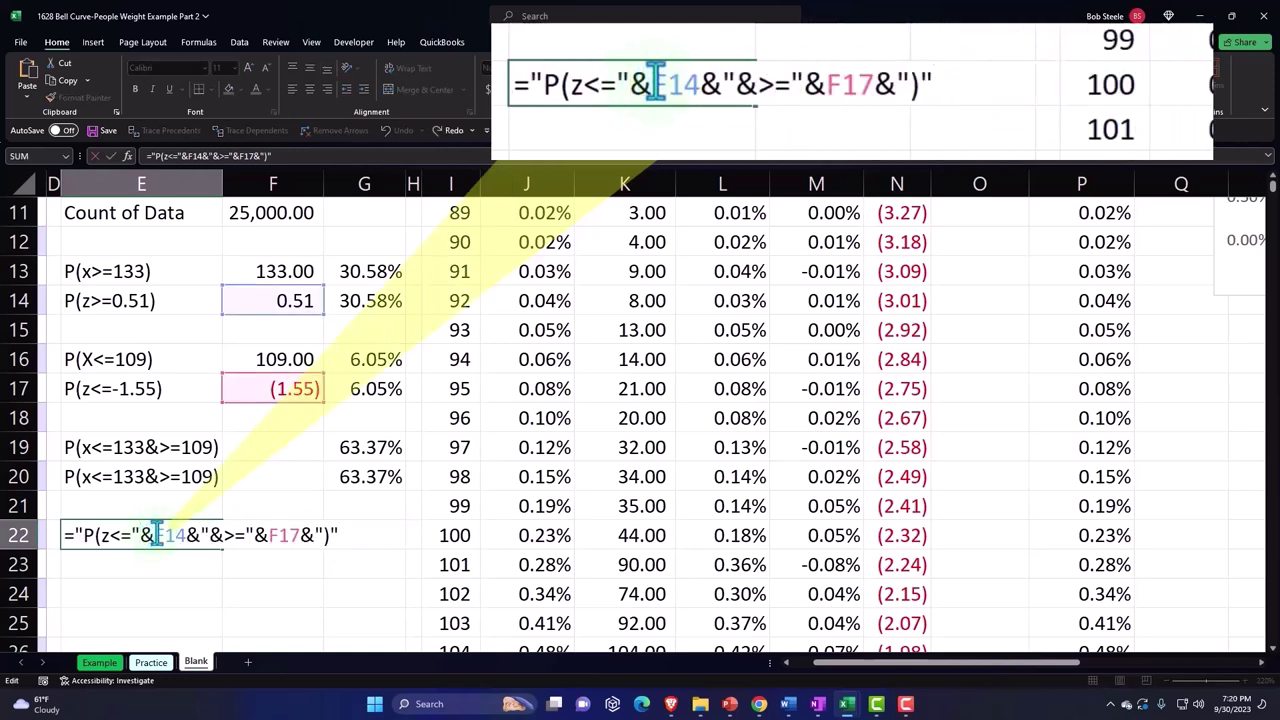
pyautogui.write('roun')
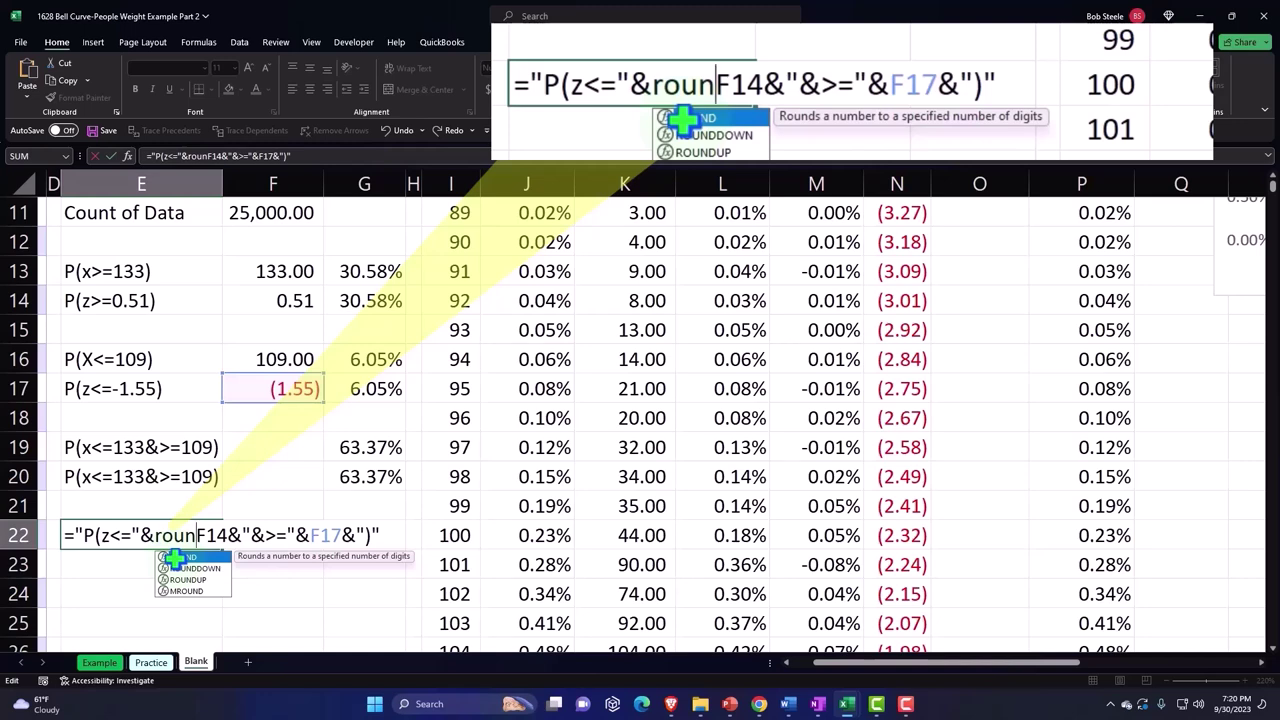
pyautogui.write('(')
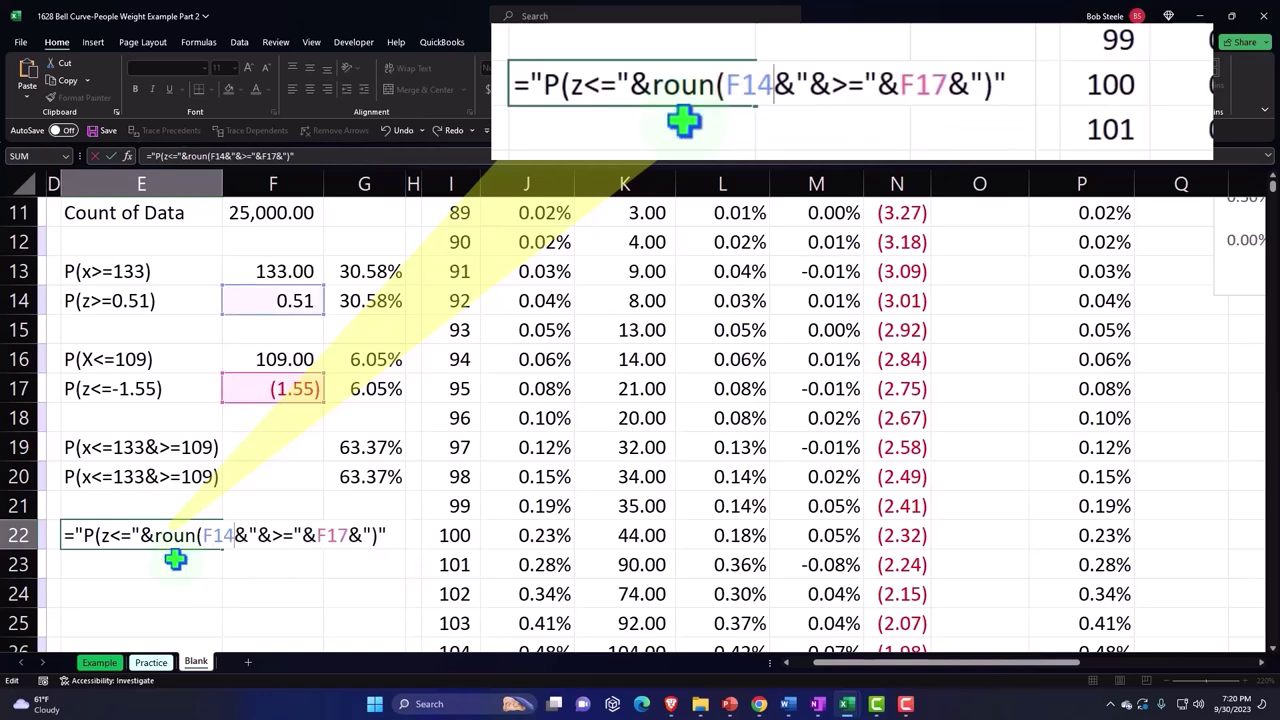
pyautogui.press('Left')
pyautogui.press('Left')
pyautogui.write('d')
pyautogui.press('Right')
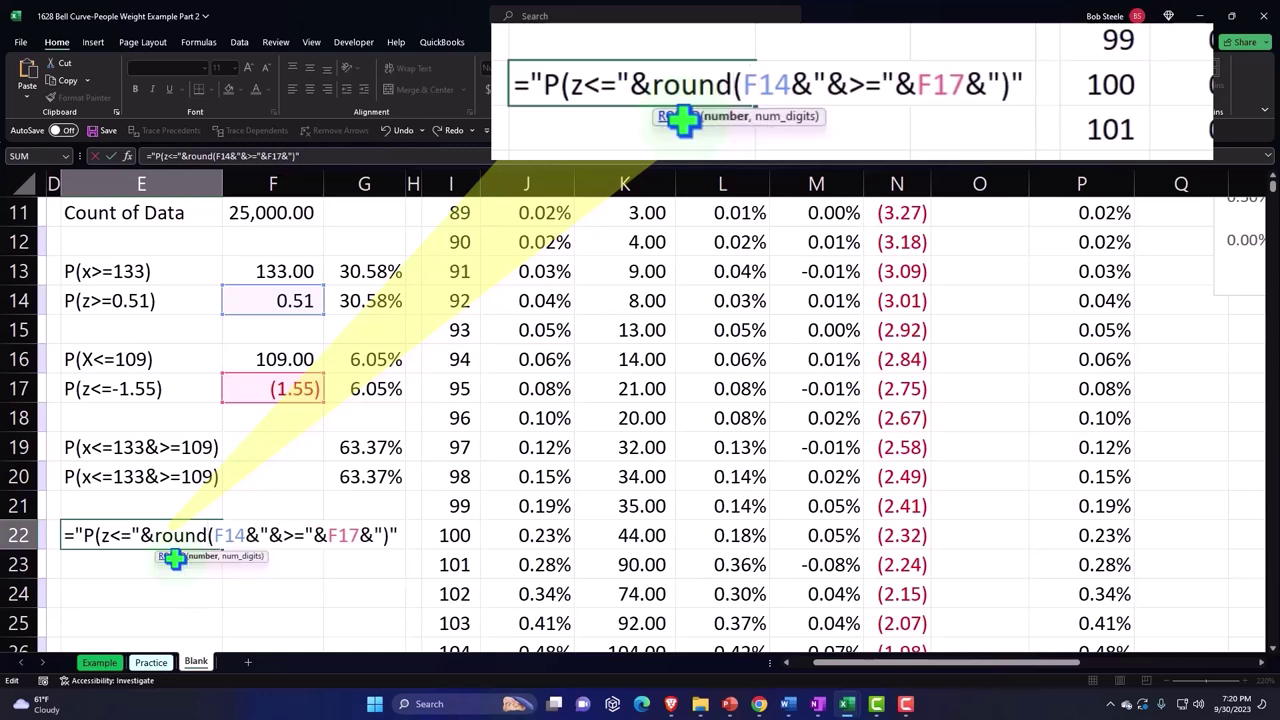
pyautogui.press('Right')
pyautogui.press('Right')
pyautogui.press('Right')
pyautogui.write(',')
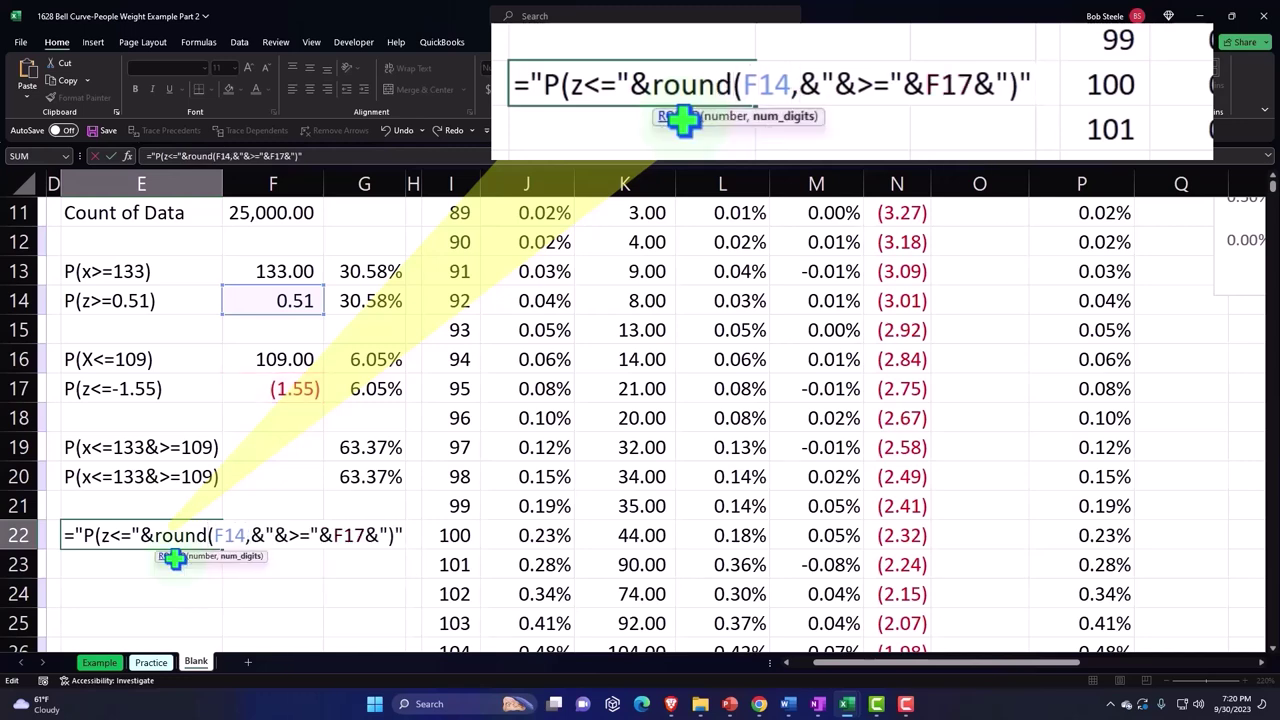
pyautogui.write('2)')
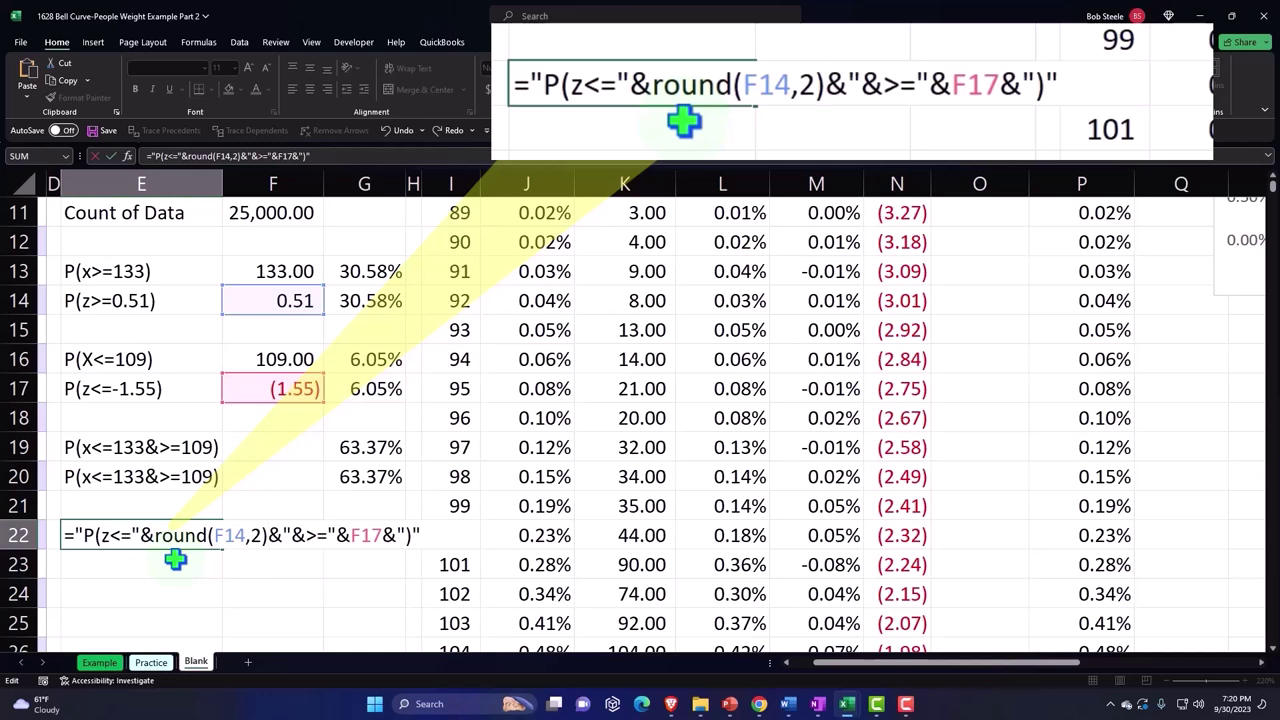
# Wrap F17 in ROUND(F17,2) so the label reads P(z<=0.51&>=-1.55).
pyautogui.click(349, 535)
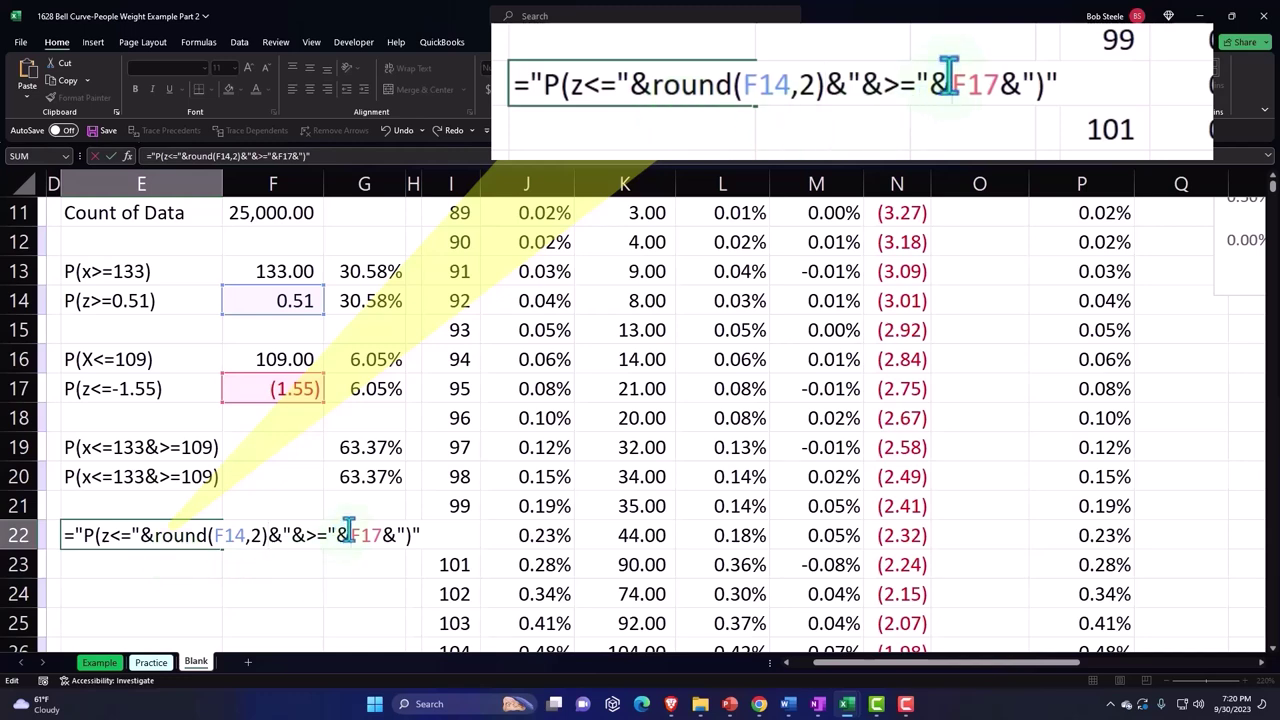
pyautogui.write('roung')
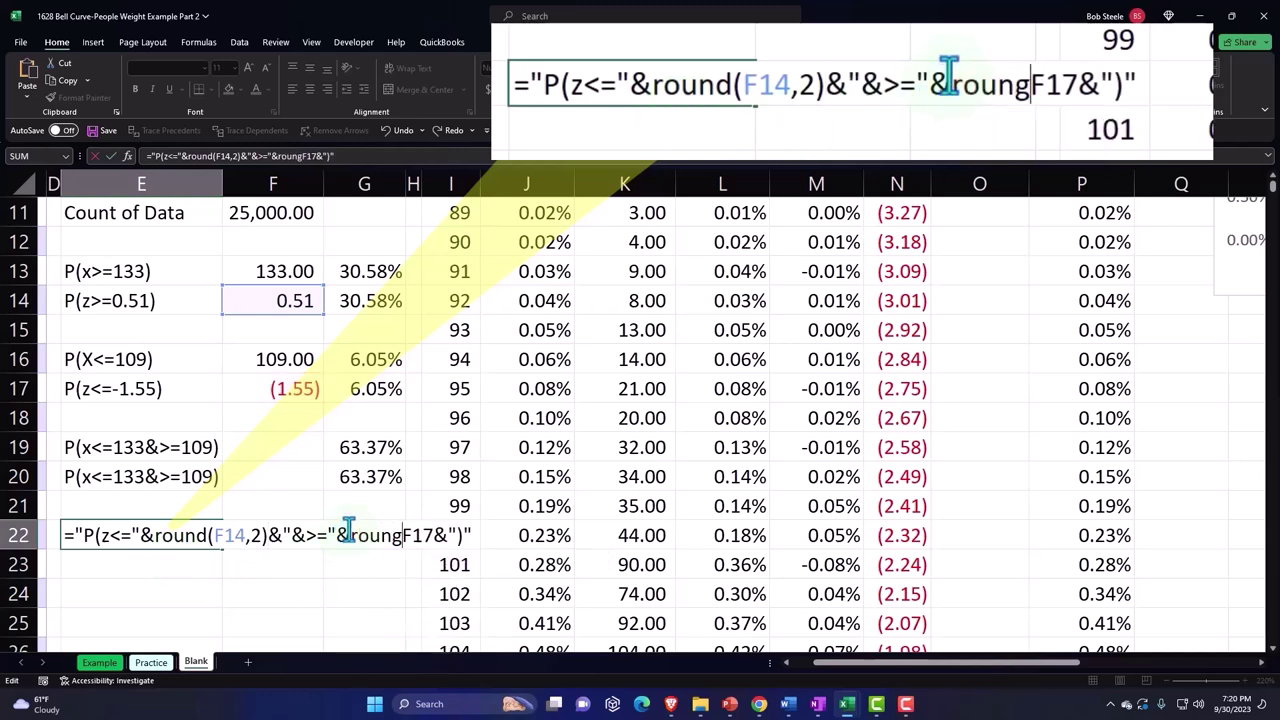
pyautogui.press('BackSpace')
pyautogui.write('d(')
pyautogui.press('Right')
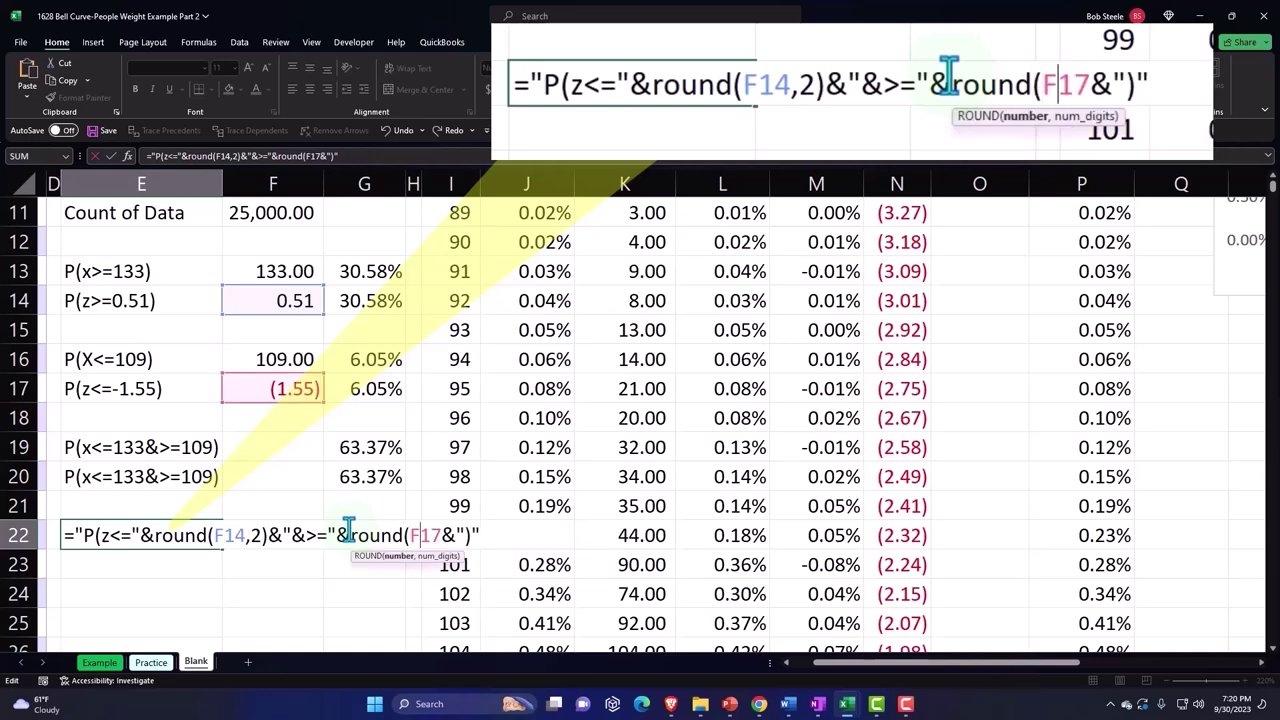
pyautogui.press('Right')
pyautogui.press('Right')
pyautogui.write(',2')
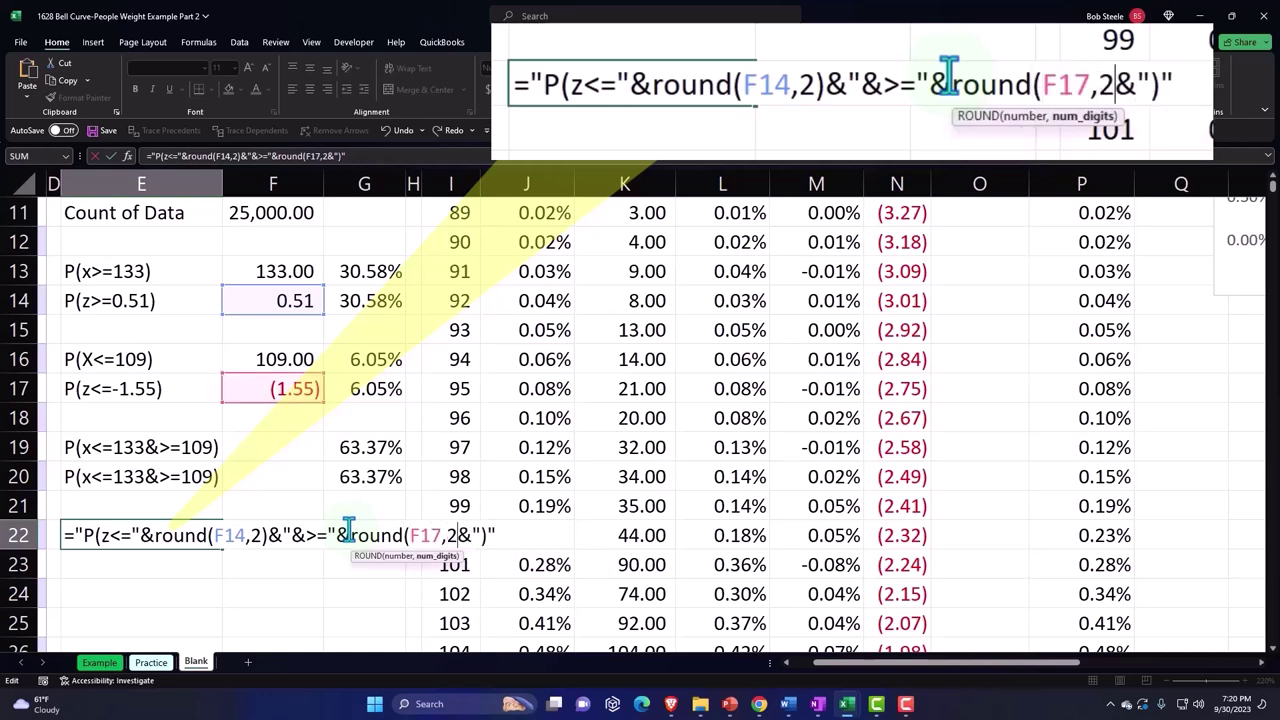
pyautogui.write(')')
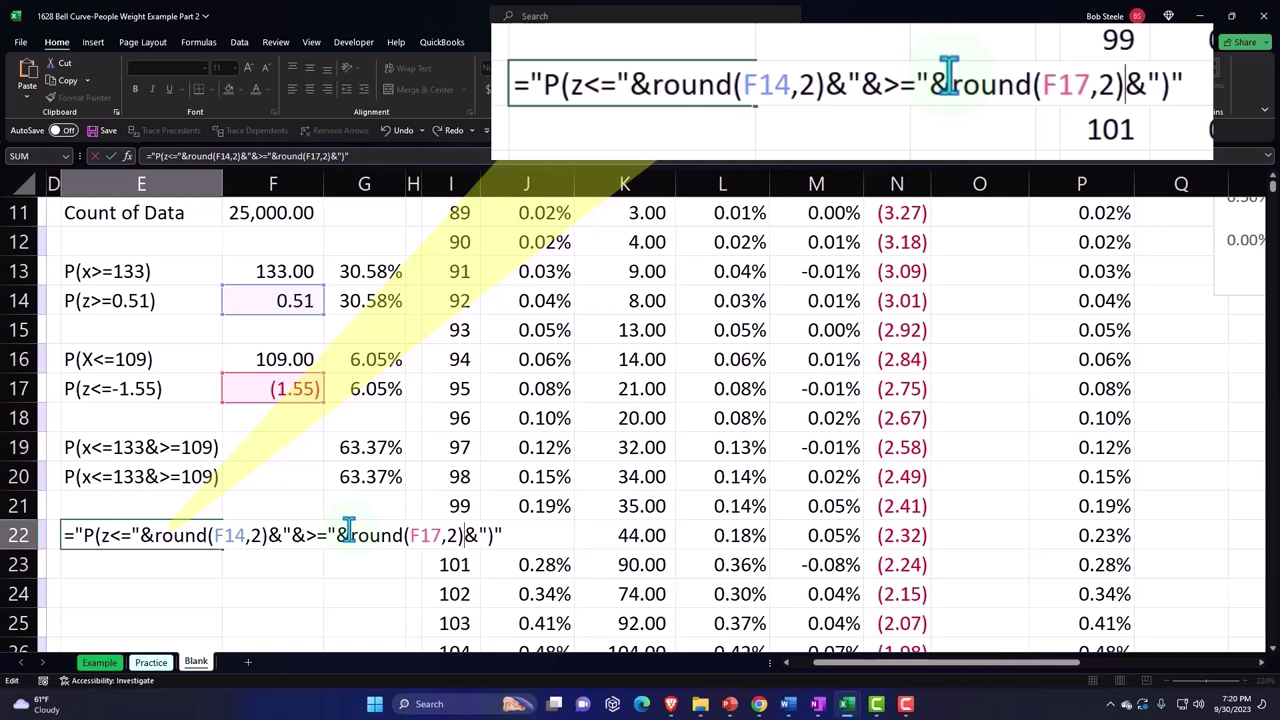
pyautogui.press('Return')
pyautogui.press('Up')
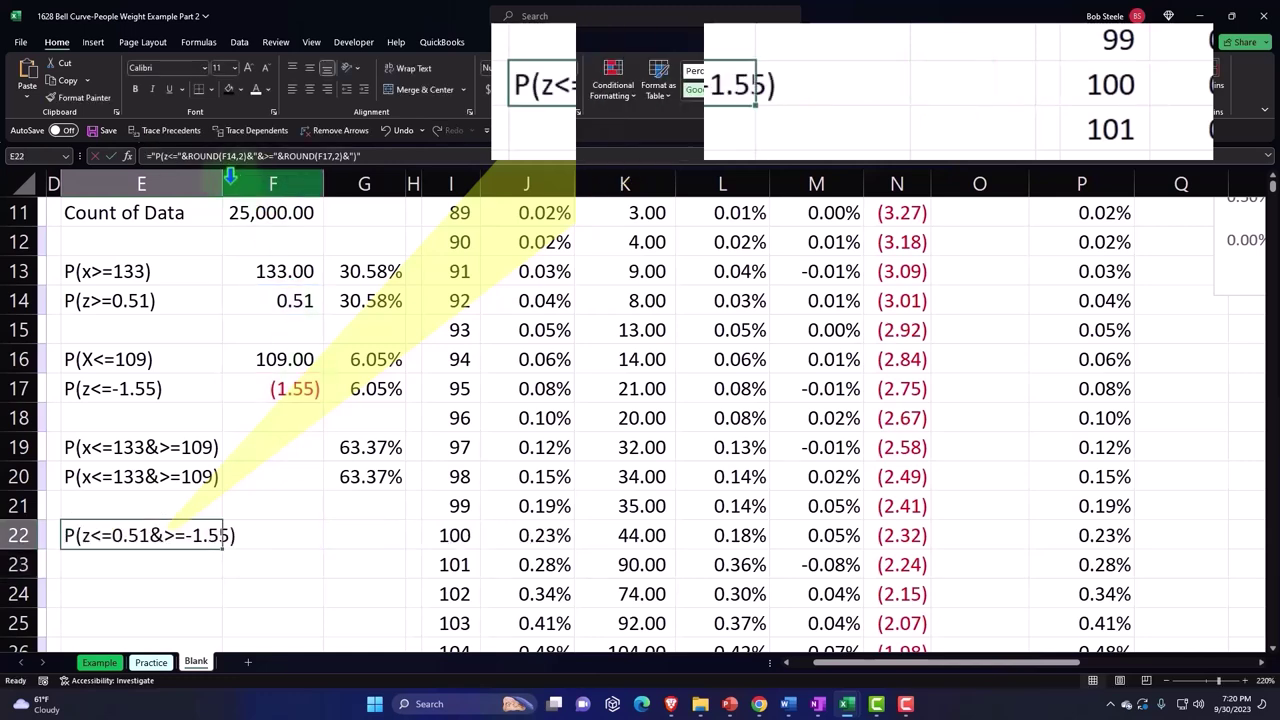
# Widen column E and start G22 with NORM.S.DIST(F14,1) for the 0.51 z-score.
pyautogui.moveTo(223, 183); pyautogui.dragTo(242, 182)
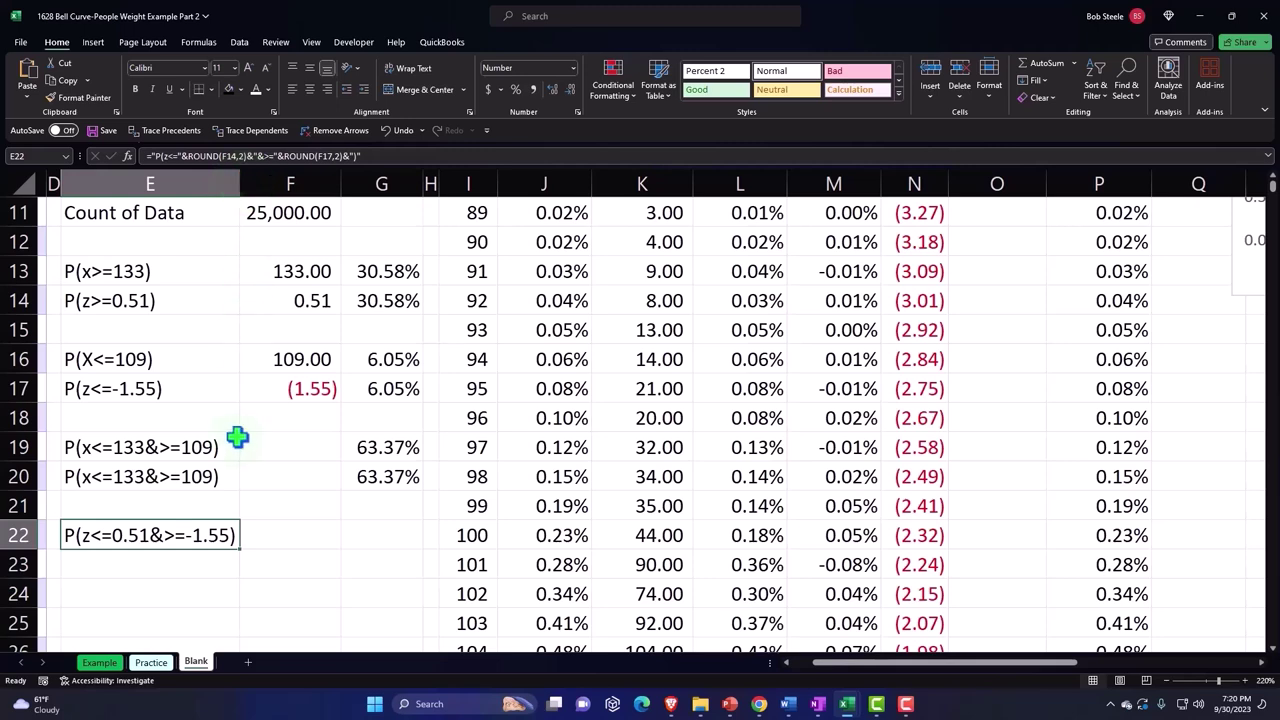
pyautogui.click(381, 535)
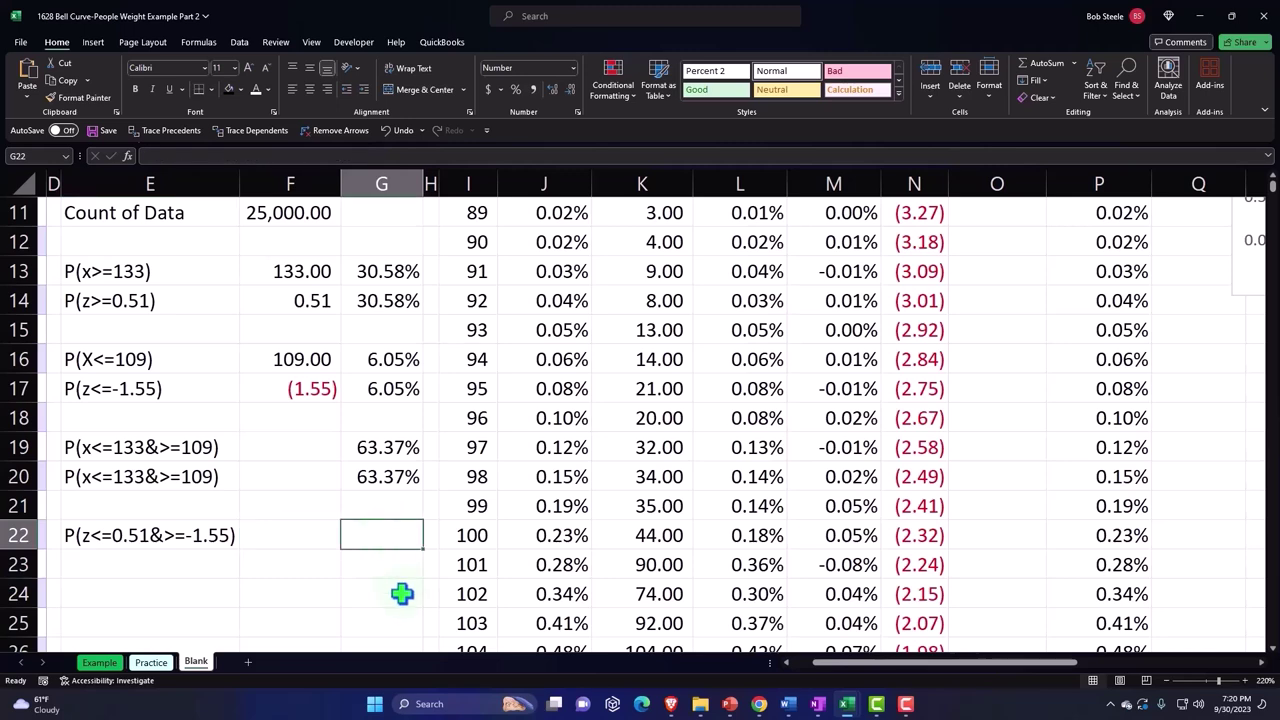
pyautogui.write('=')
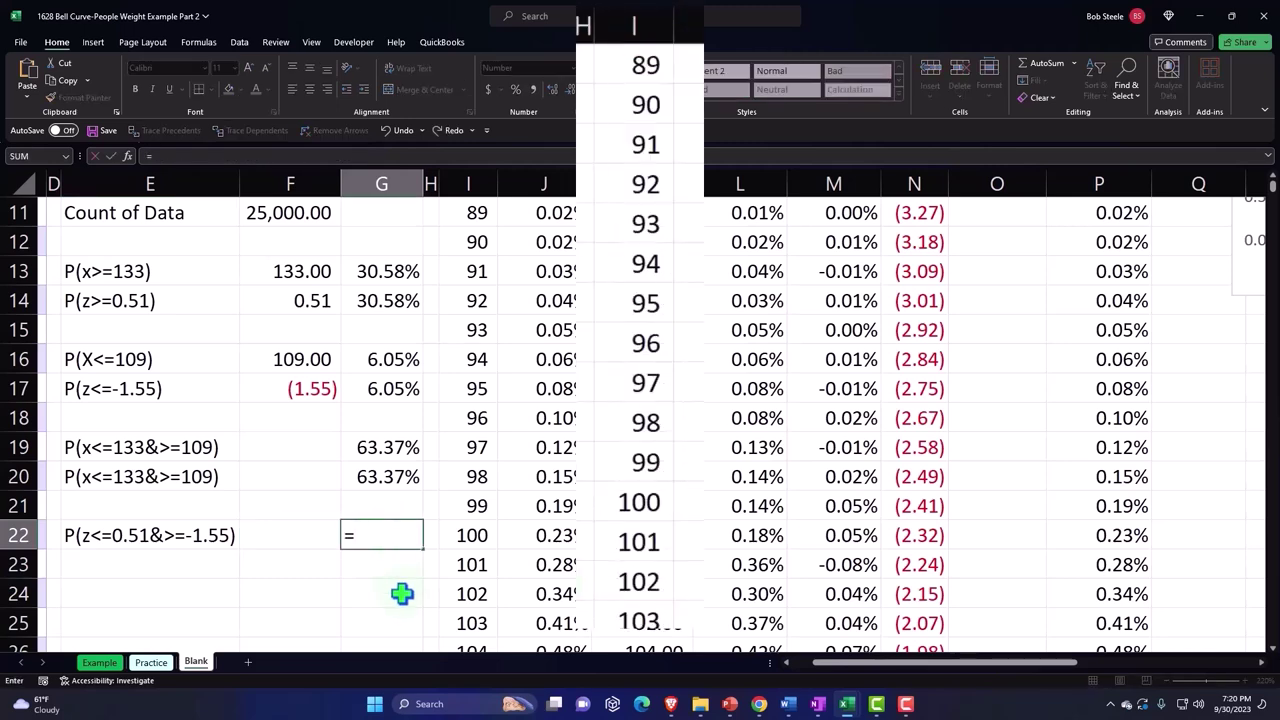
pyautogui.write('norm.')
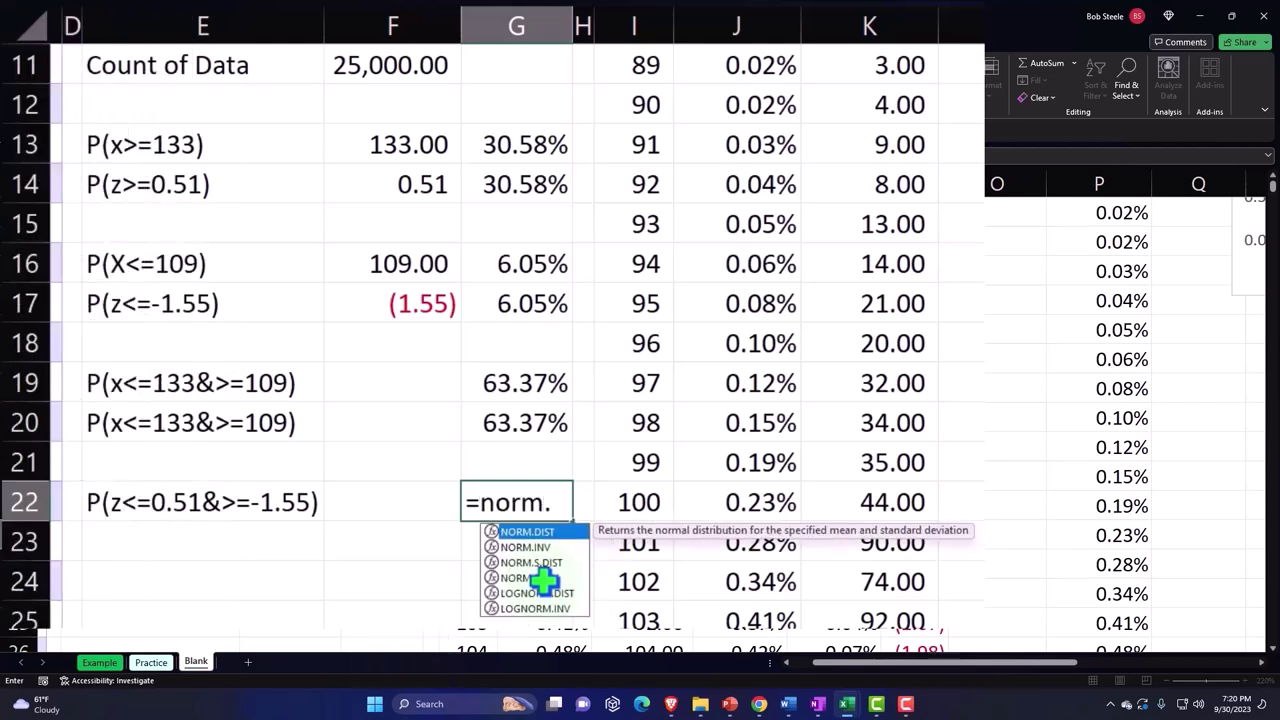
pyautogui.write('s')
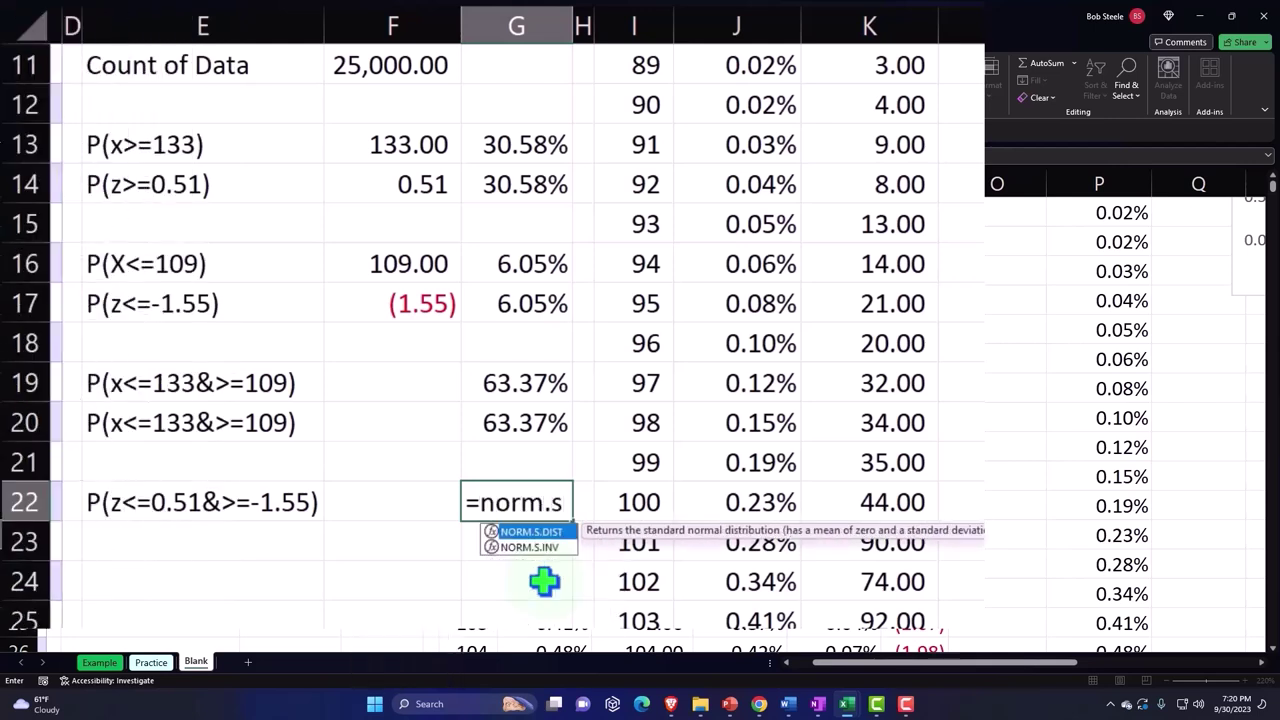
pyautogui.press('Tab')
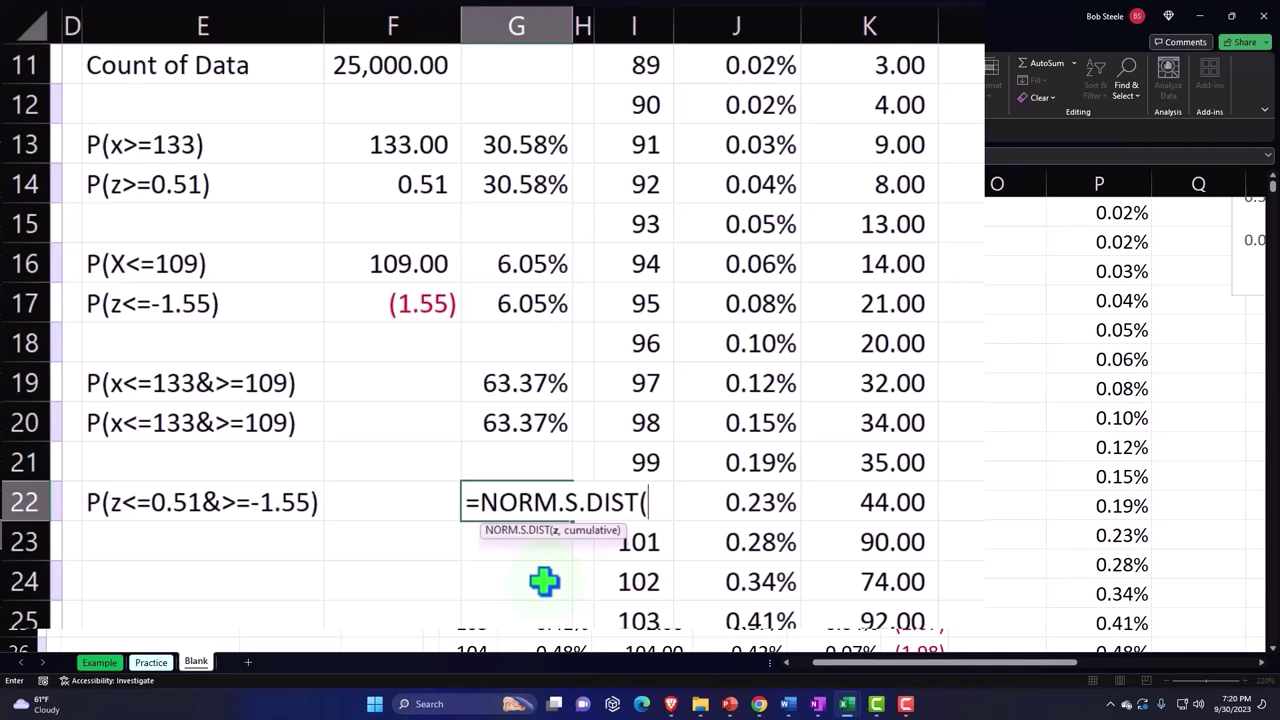
pyautogui.press('Up')
pyautogui.press('Up')
pyautogui.press('Up')
pyautogui.press('Up')
pyautogui.press('Up')
pyautogui.press('Up')
pyautogui.press('Up')
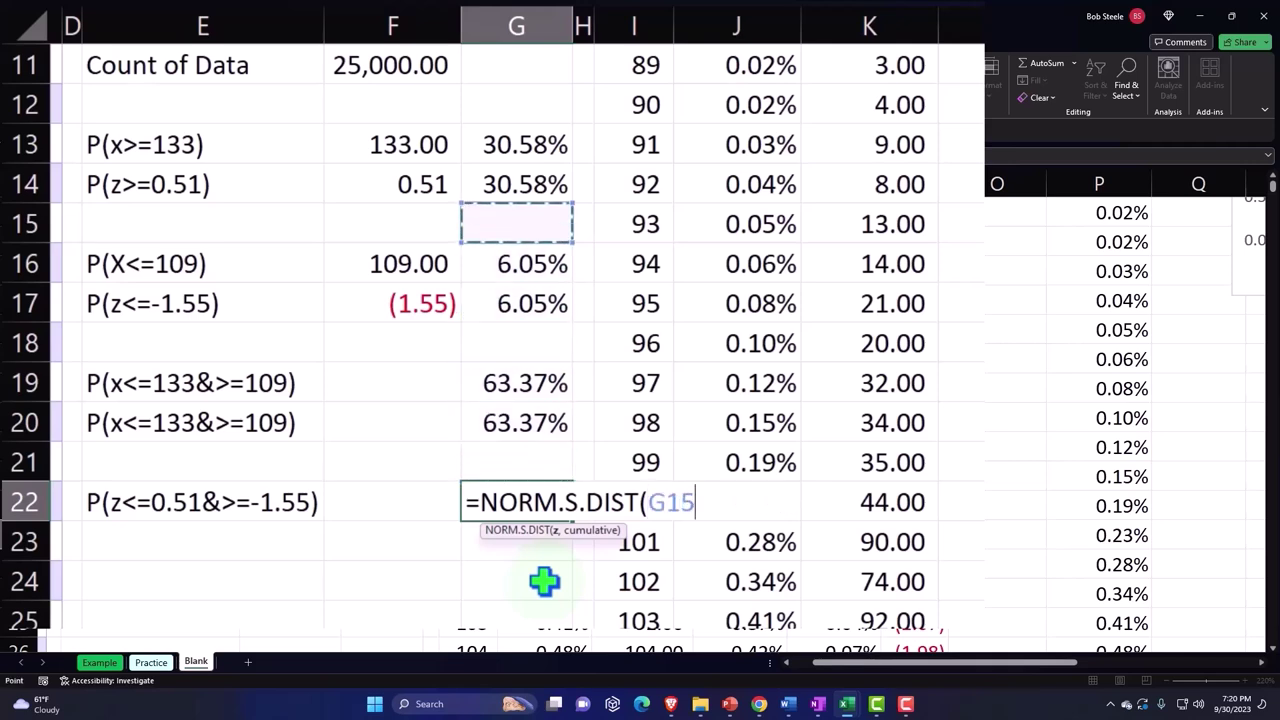
pyautogui.press('Up')
pyautogui.press('Left')
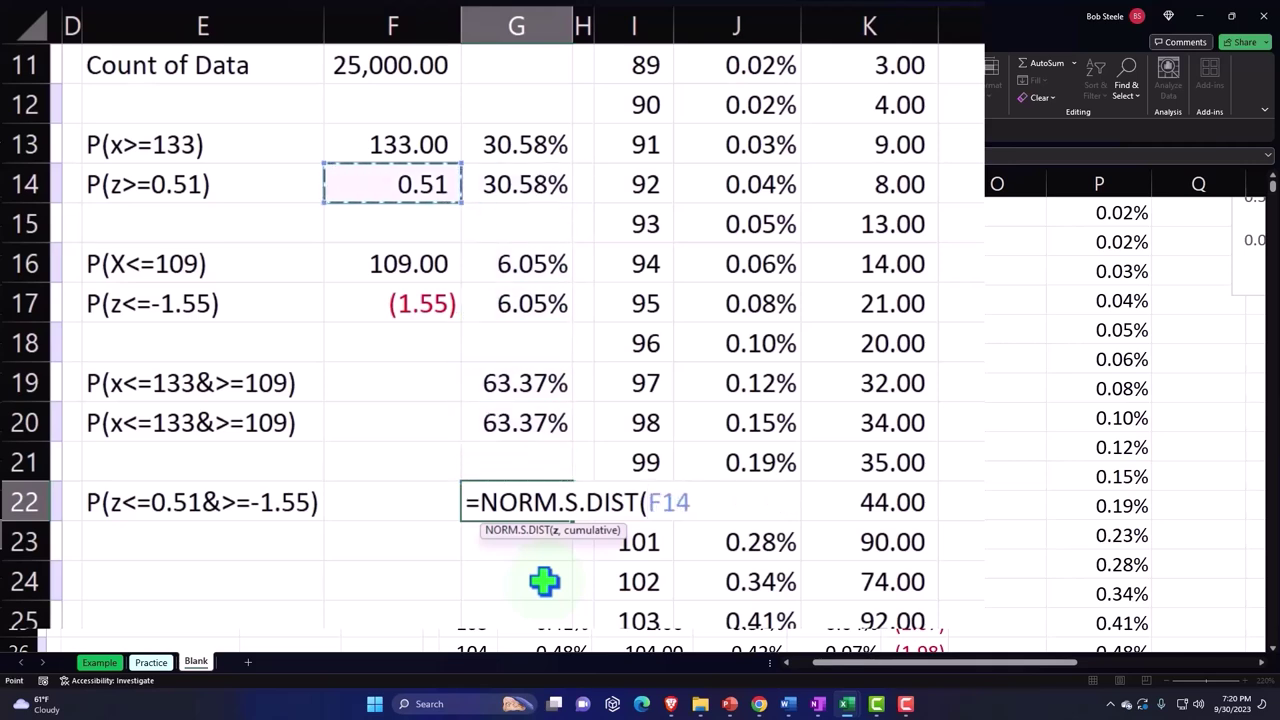
pyautogui.write(',1')
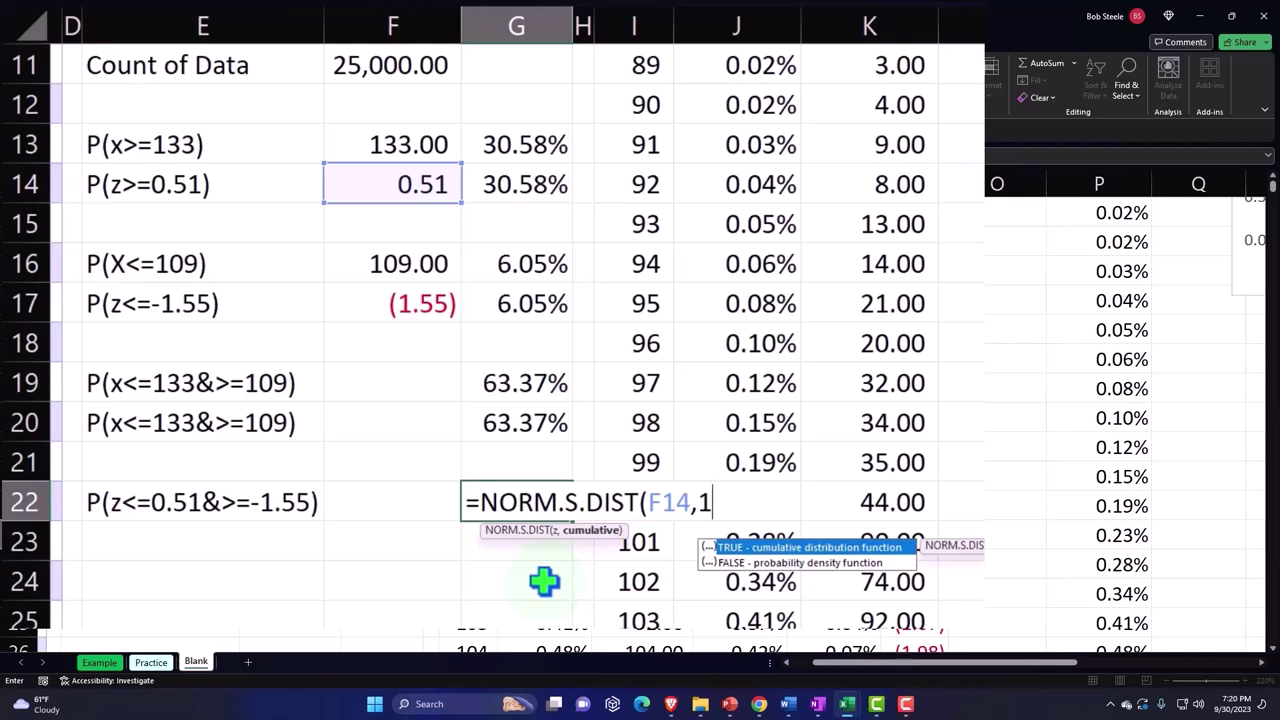
pyautogui.write(')')
pyautogui.press('BackSpace')
# Subtract NORM.S.DIST(F17,1) to complete G22's range probability formula.
pyautogui.write(')-')
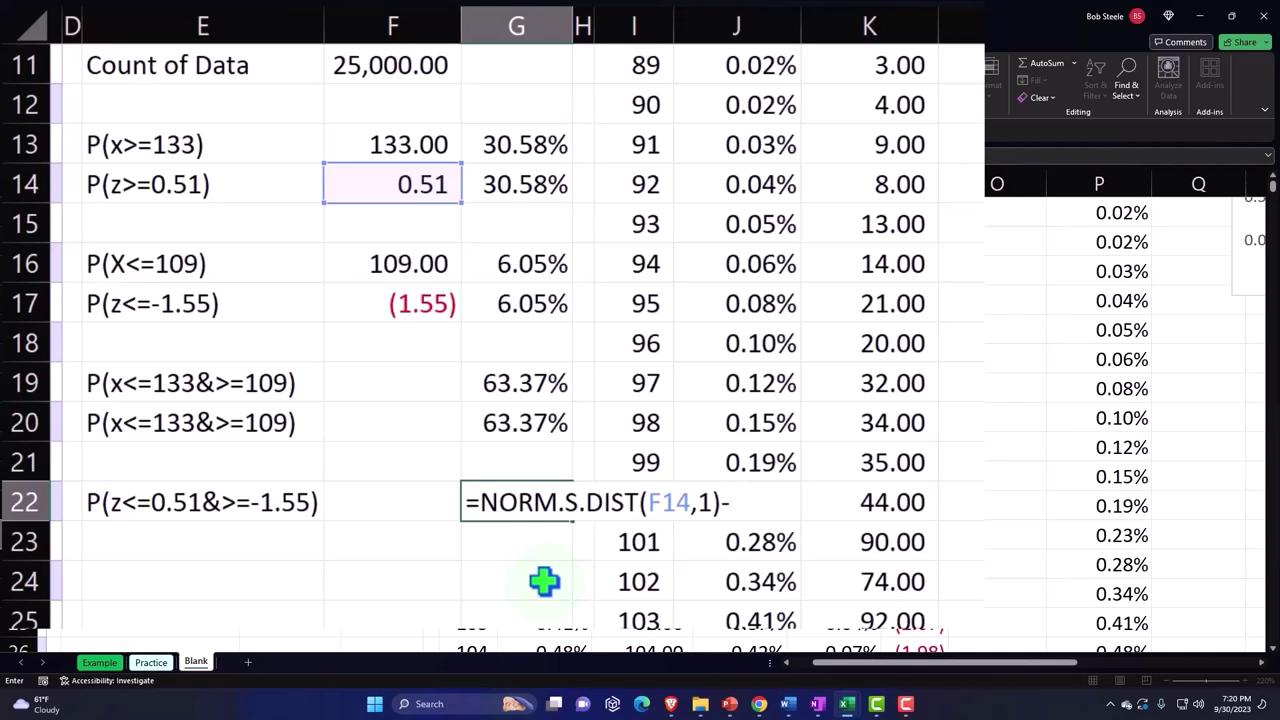
pyautogui.write('norm')
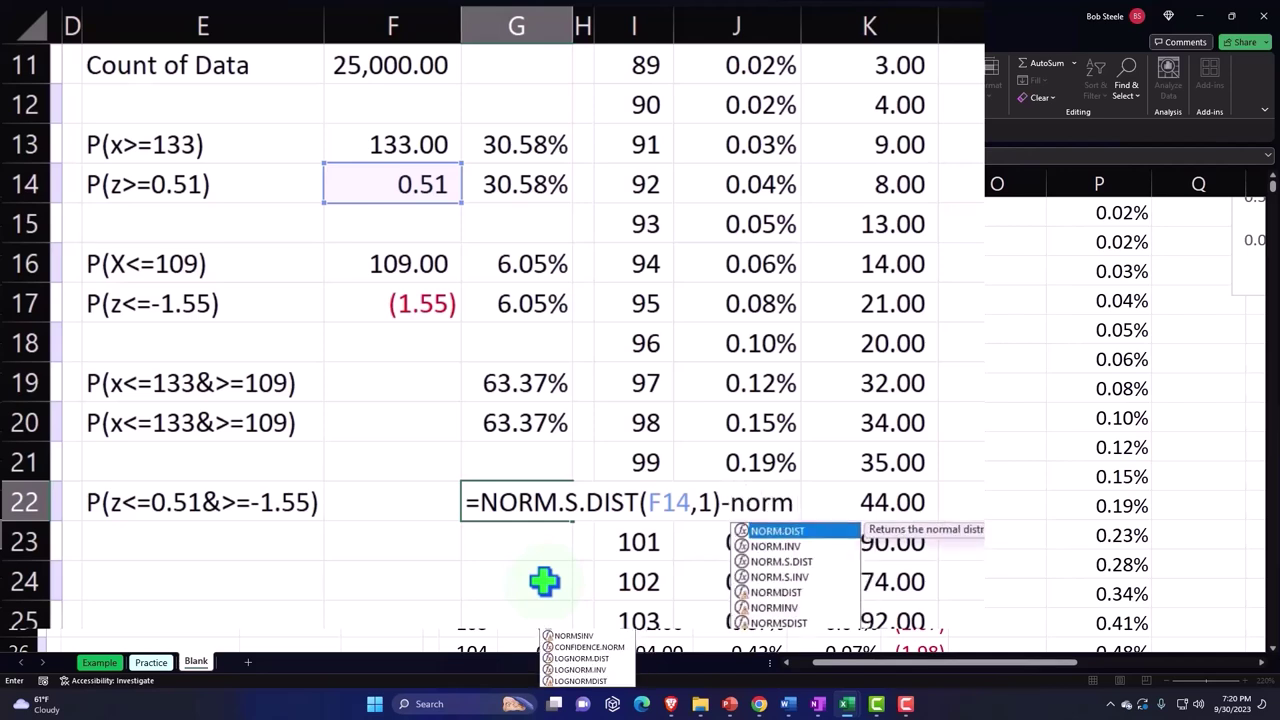
pyautogui.write('.s')
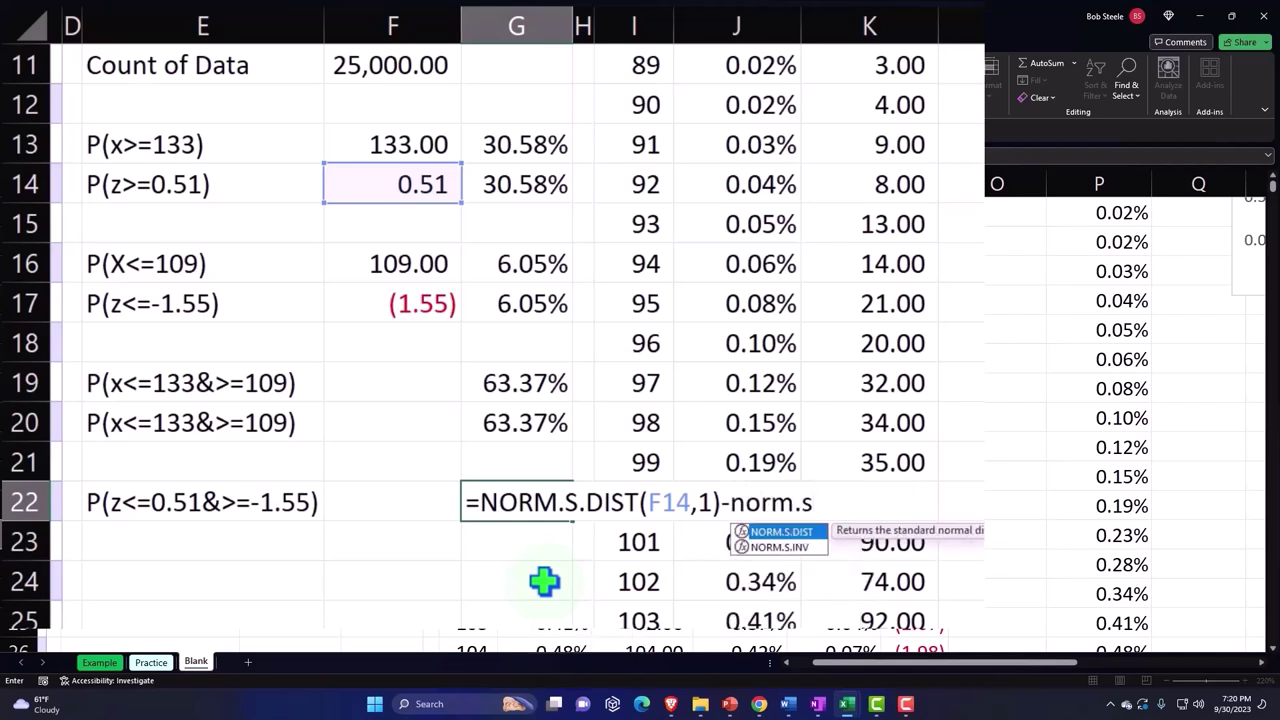
pyautogui.press('Tab')
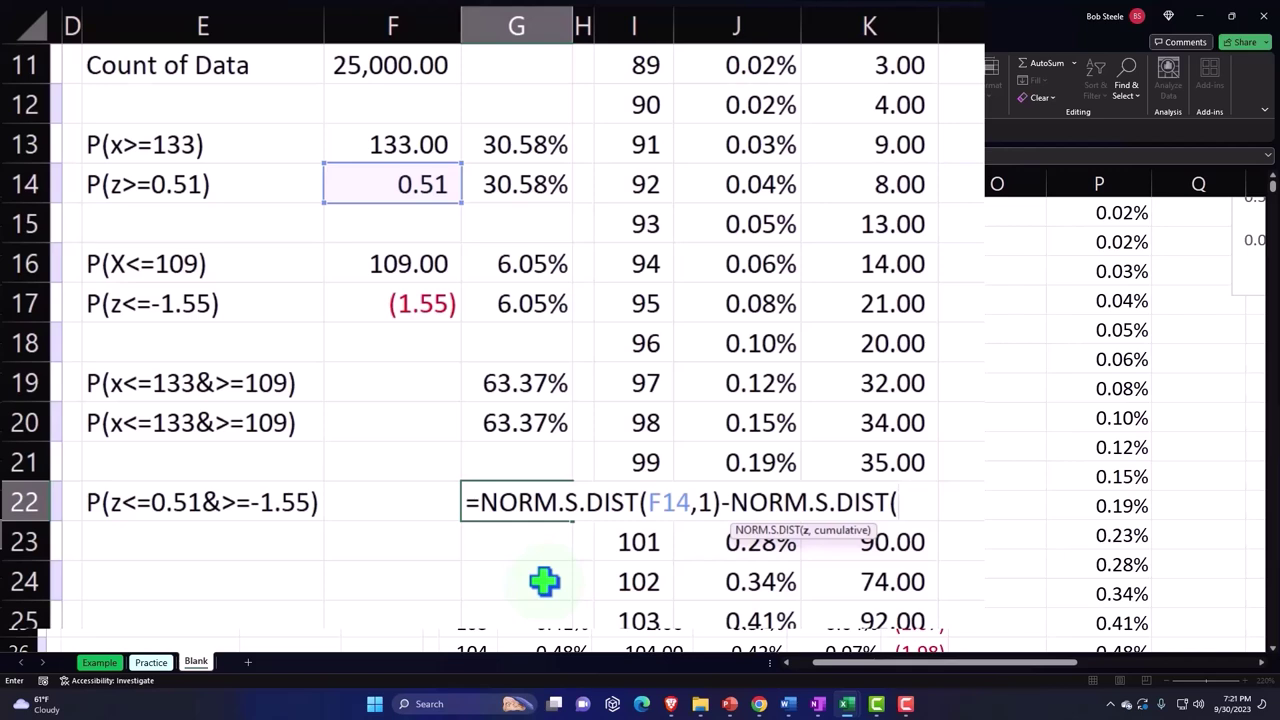
pyautogui.press('Up')
pyautogui.press('Up')
pyautogui.press('Up')
pyautogui.press('Up')
pyautogui.press('Up')
pyautogui.press('Left')
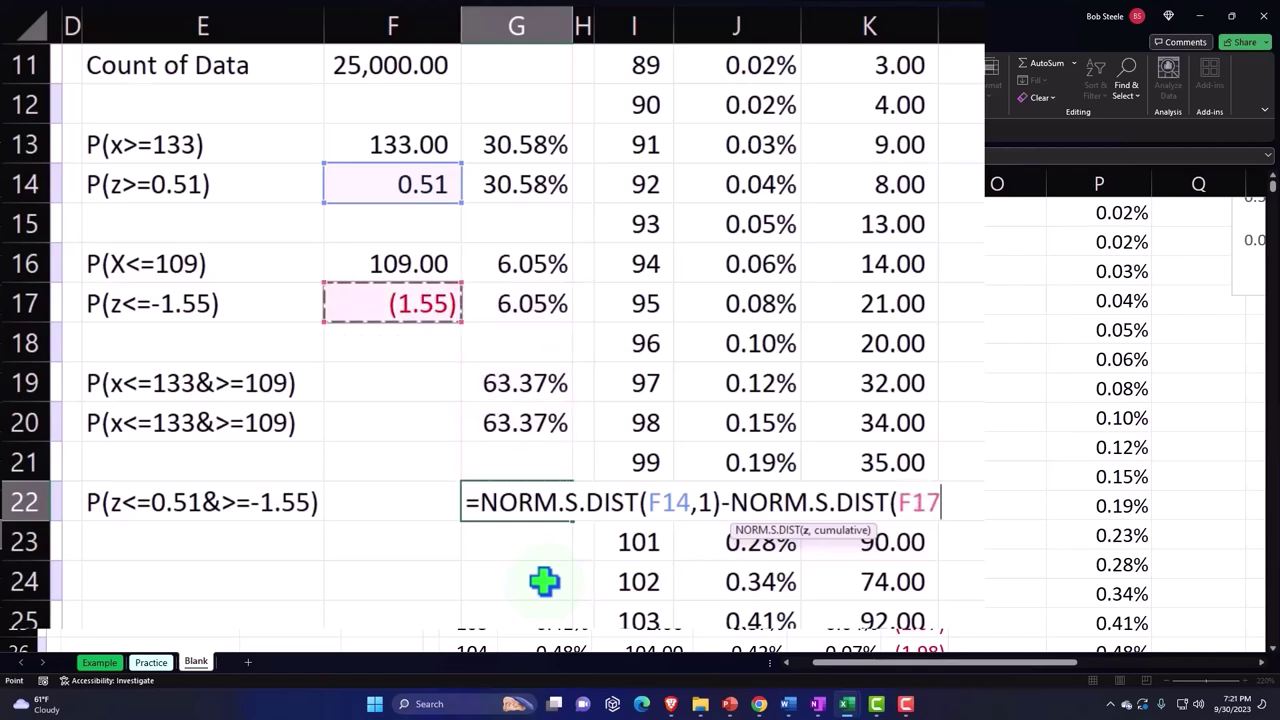
pyautogui.write(',1')
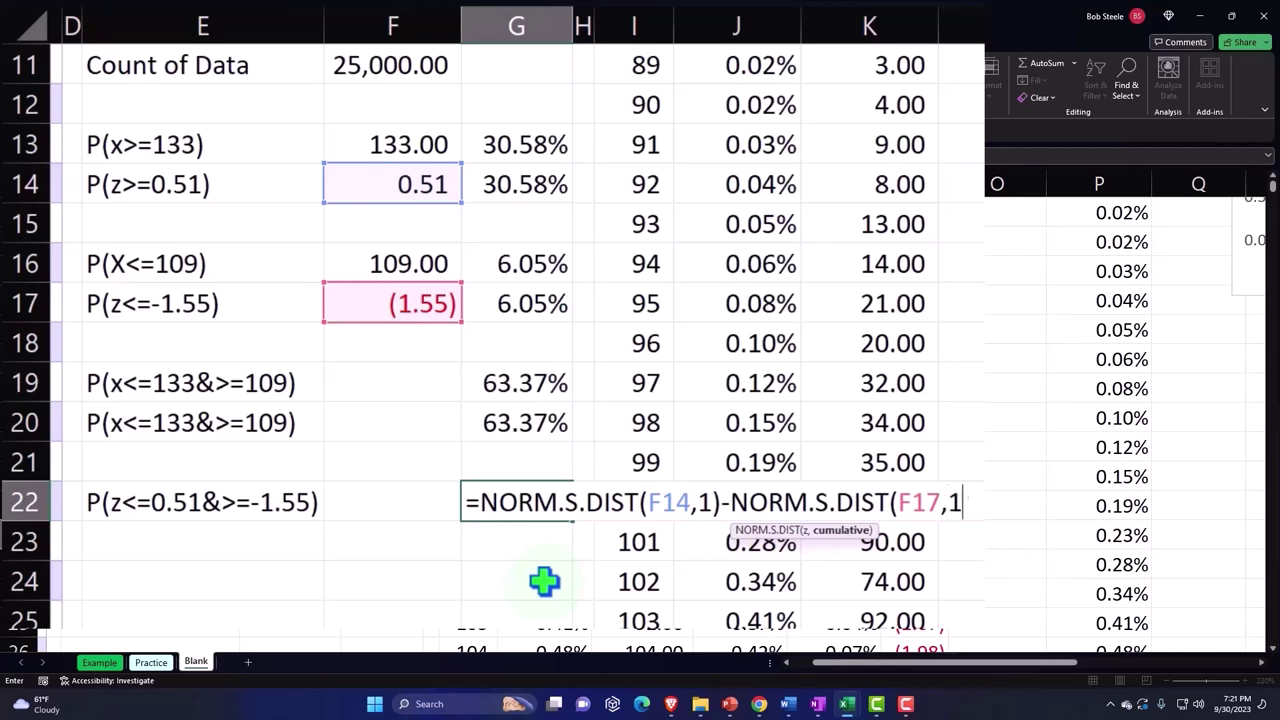
pyautogui.write(')')
pyautogui.press('Return')
# Format G22 as a two-decimal percentage, showing 63.37%.
pyautogui.press('Up')
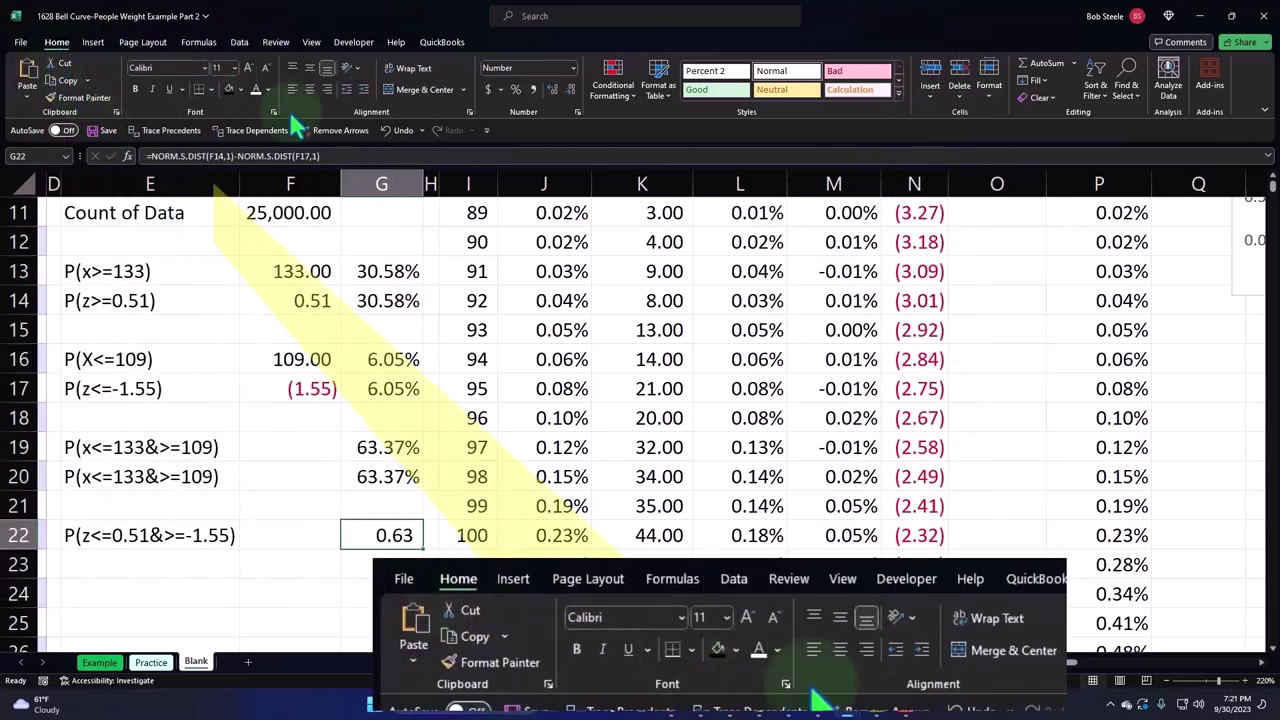
pyautogui.click(517, 89)
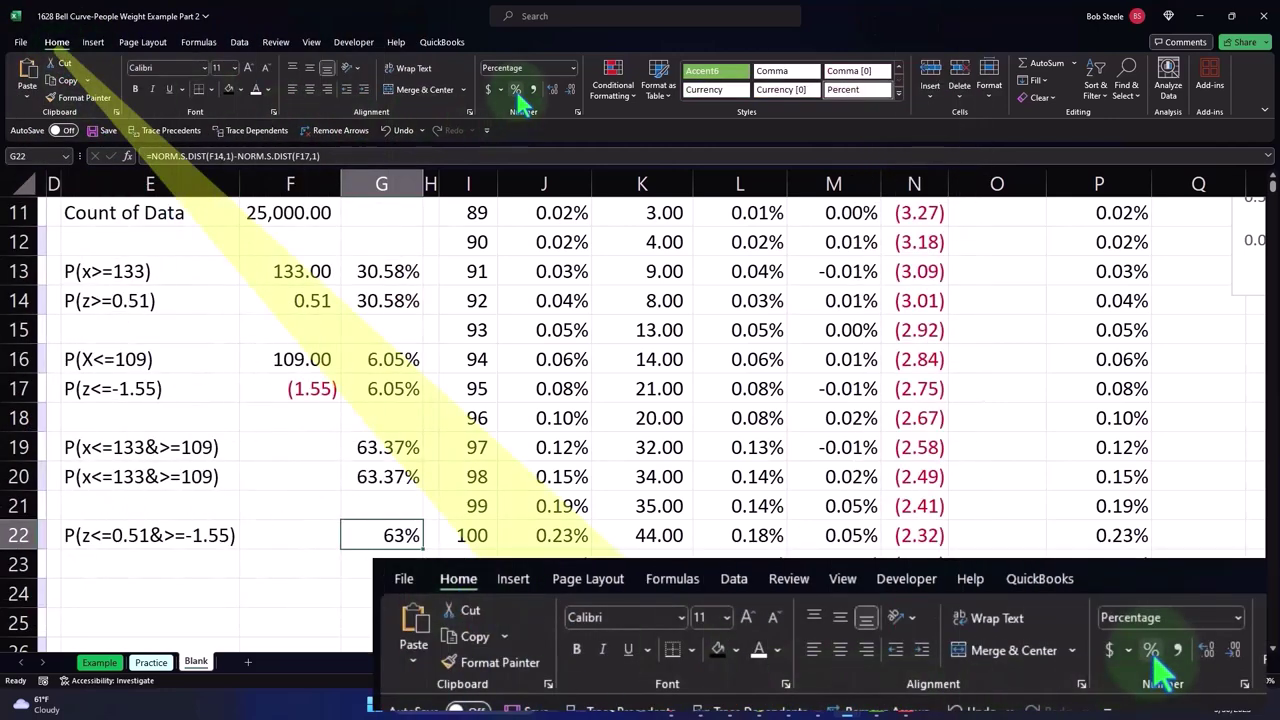
pyautogui.click(551, 89)
pyautogui.click(551, 89)
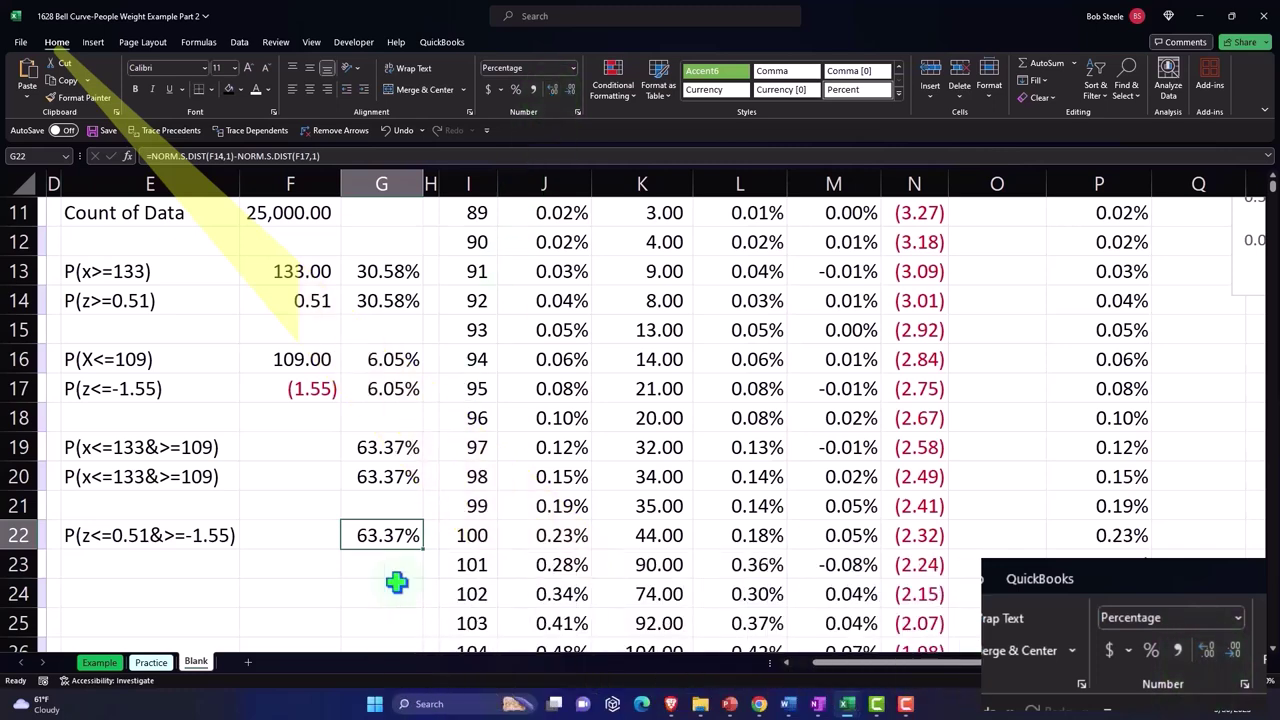
# Make E23 show a copy of the E22 z-range label by referencing it.
pyautogui.click(171, 564)
pyautogui.write('=')
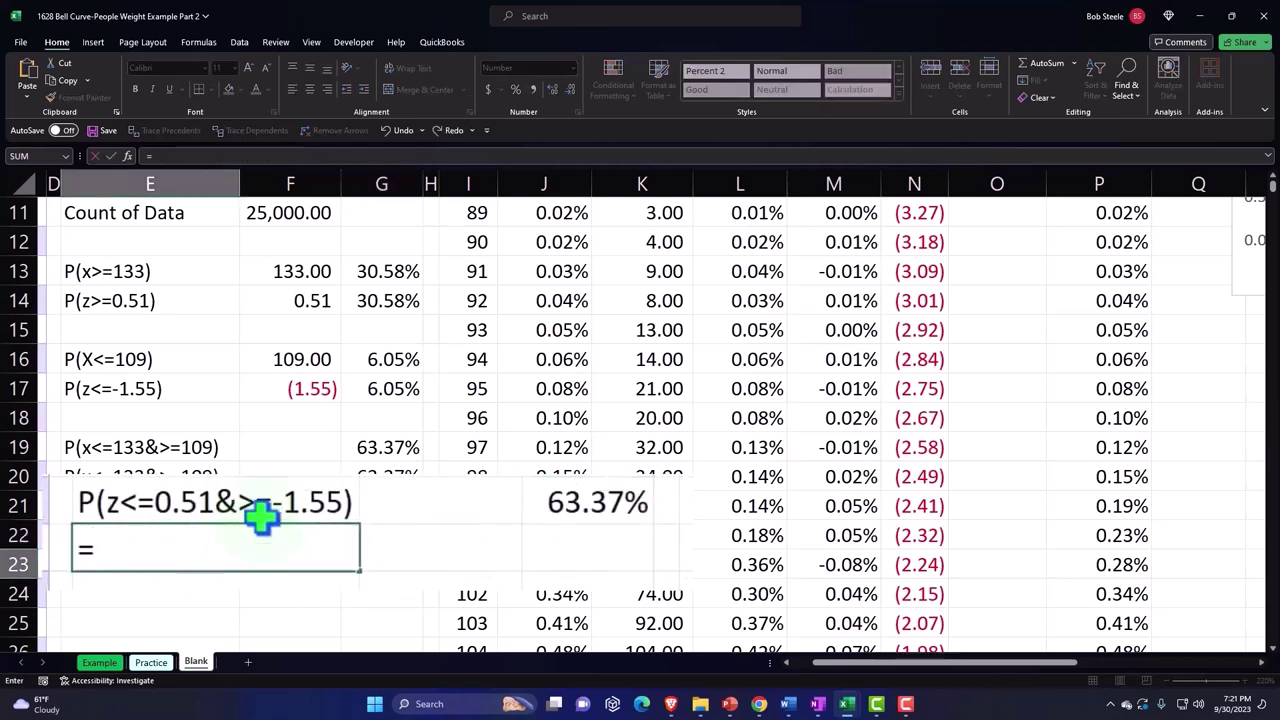
pyautogui.click(177, 540)
pyautogui.press('Return')
# Enter =1-(G14+G17) in G23, fixing the corrected formula to use subtraction.
pyautogui.press('Up')
pyautogui.press('Right')
pyautogui.press('Right')
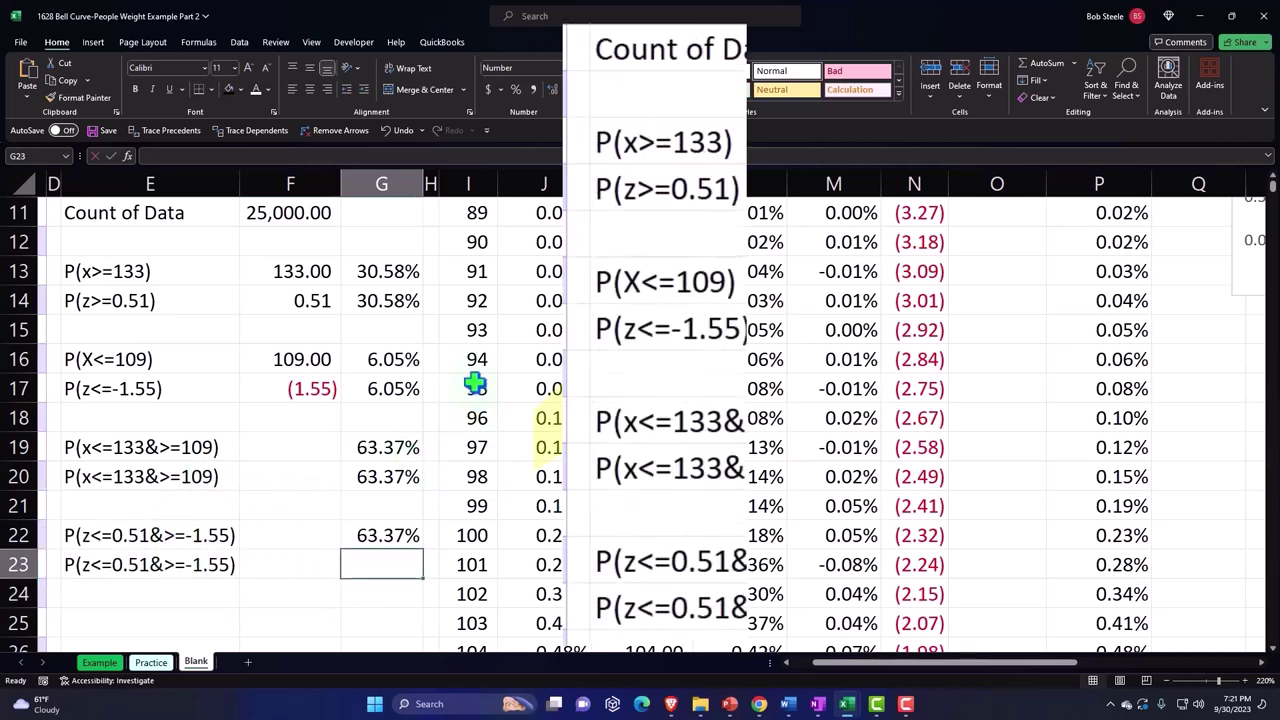
pyautogui.write('=1(')
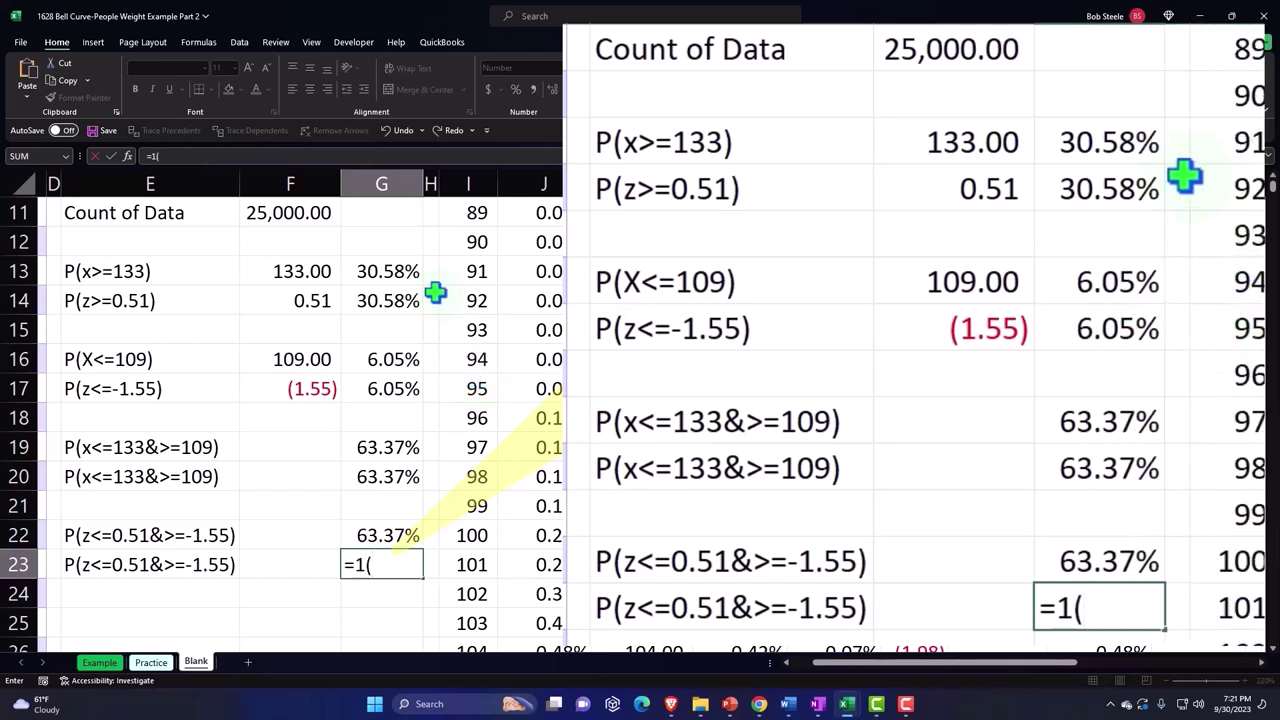
pyautogui.click(390, 301)
pyautogui.write('+')
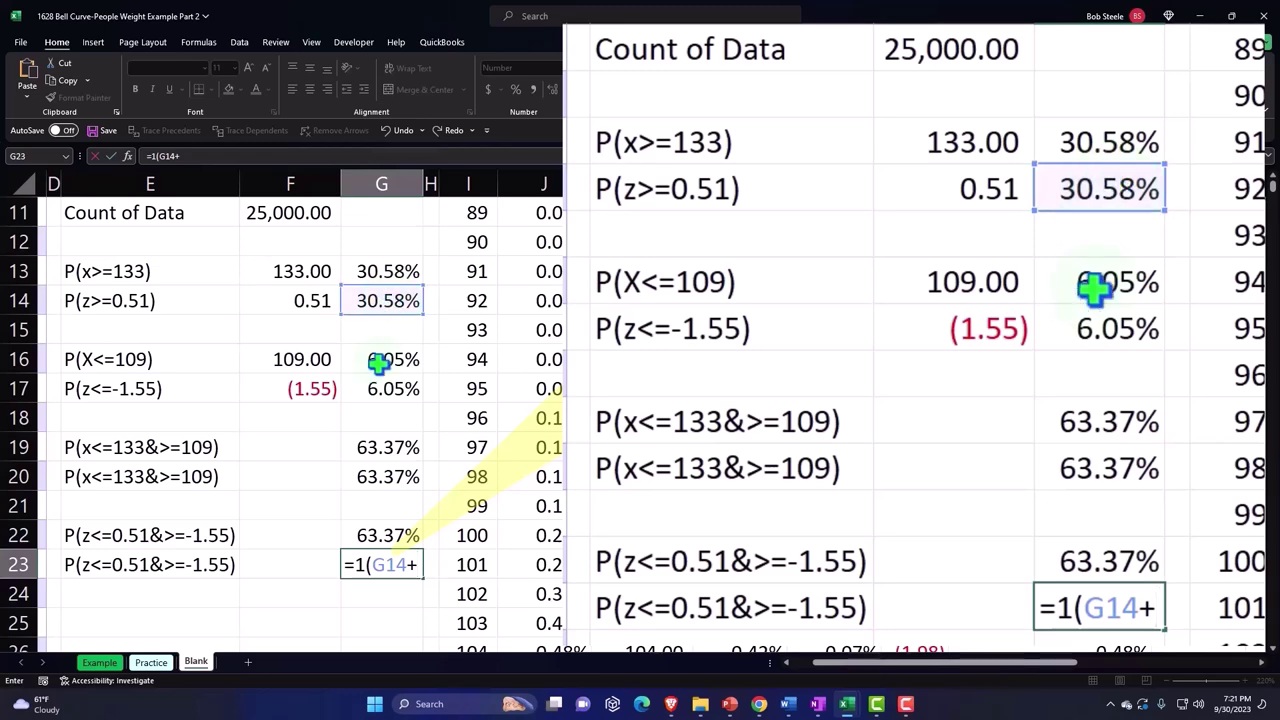
pyautogui.click(380, 389)
pyautogui.write(')')
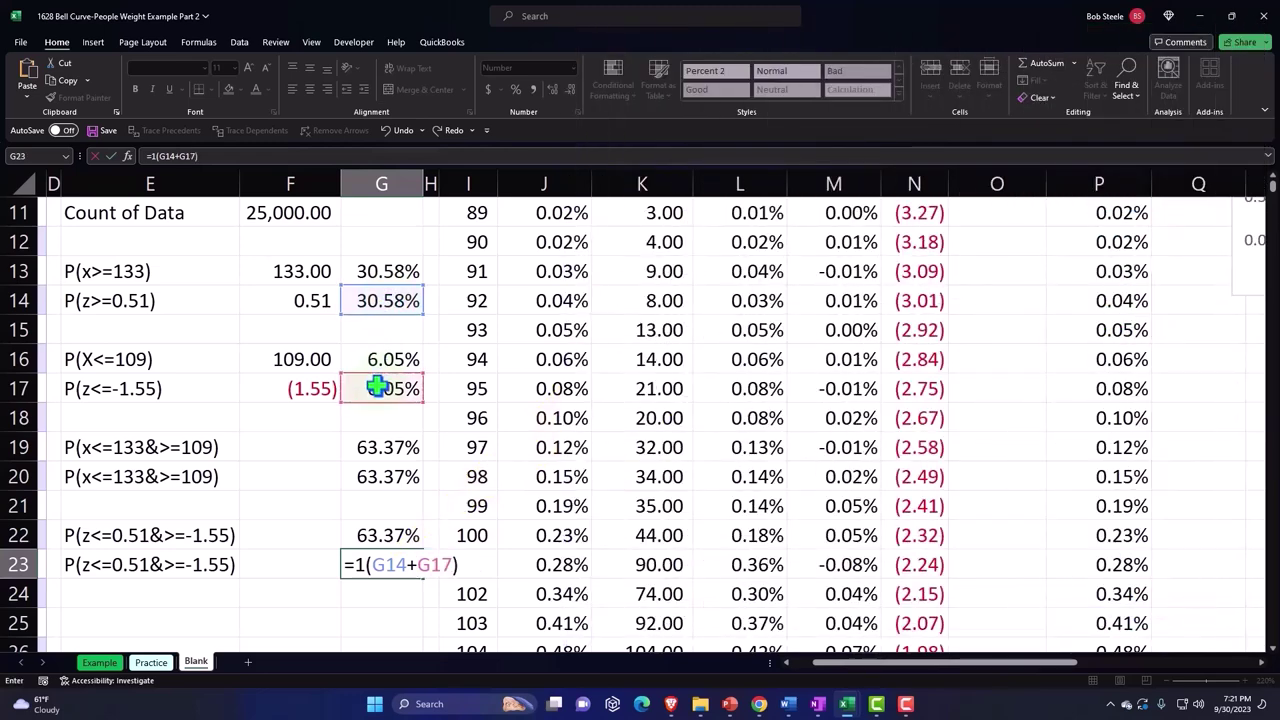
pyautogui.press('Return')
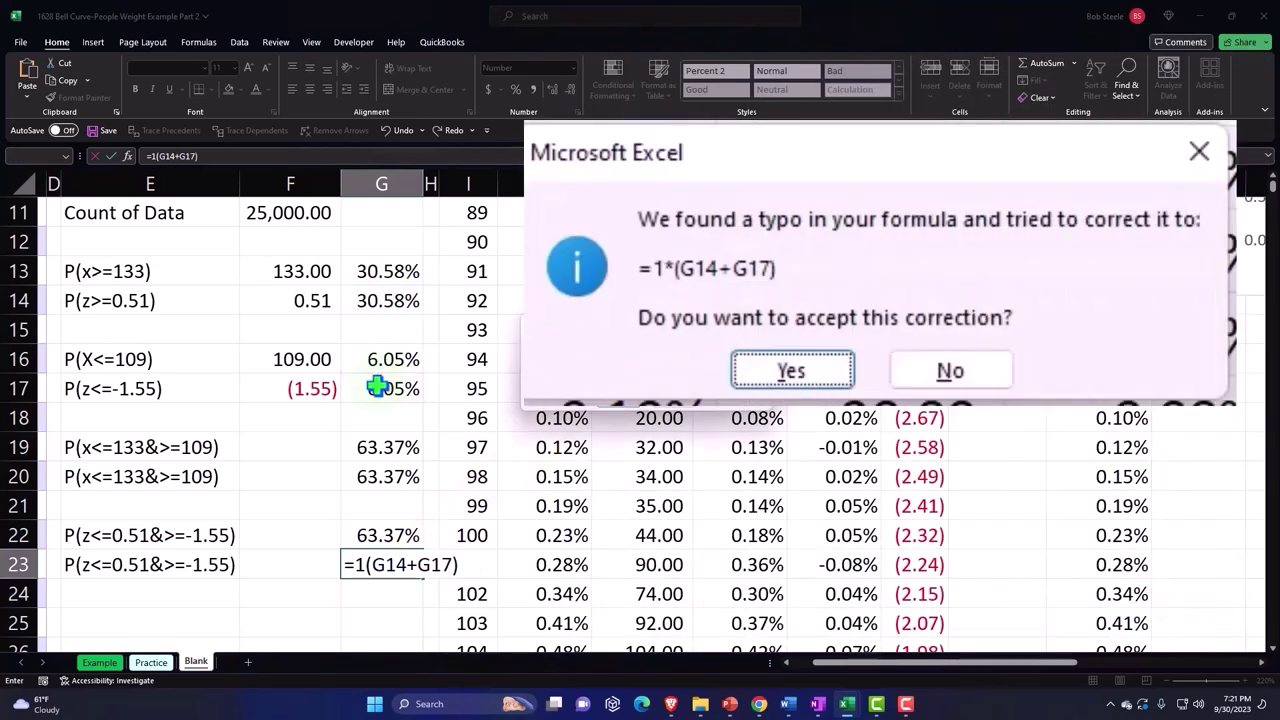
pyautogui.press('Return')
pyautogui.click(175, 156)
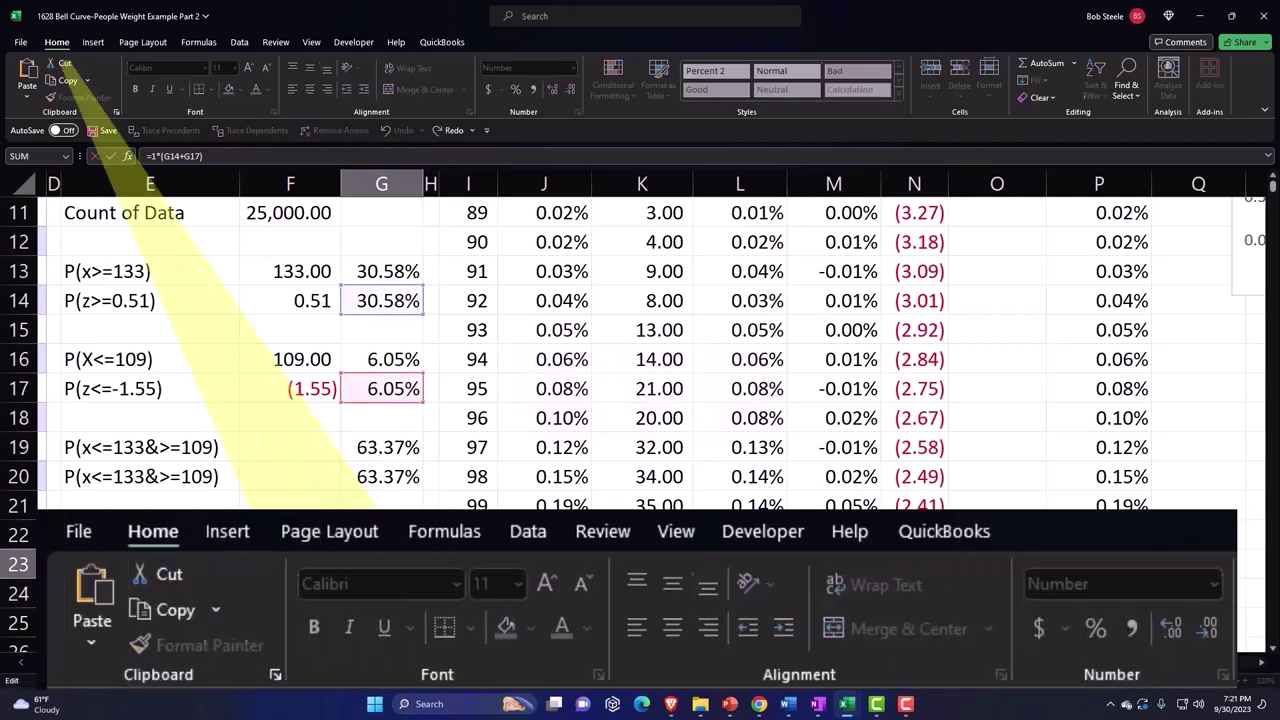
pyautogui.press('BackSpace')
pyautogui.write('-')
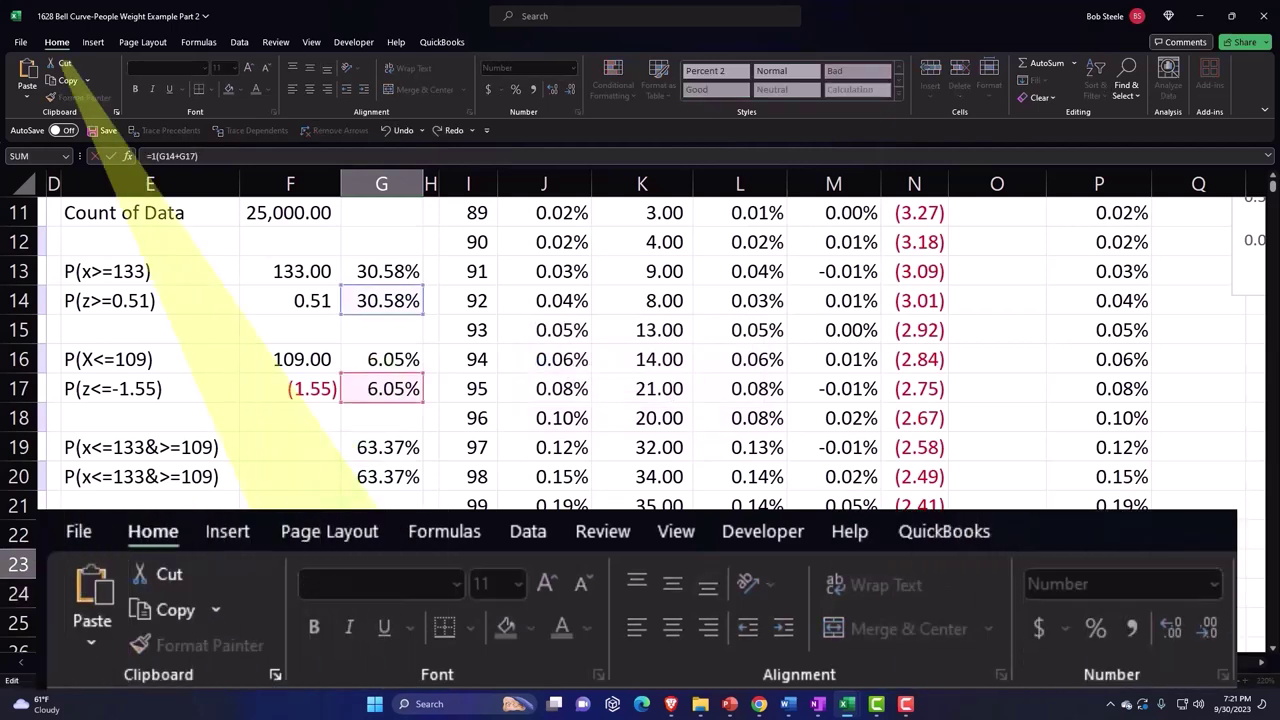
pyautogui.press('Return')
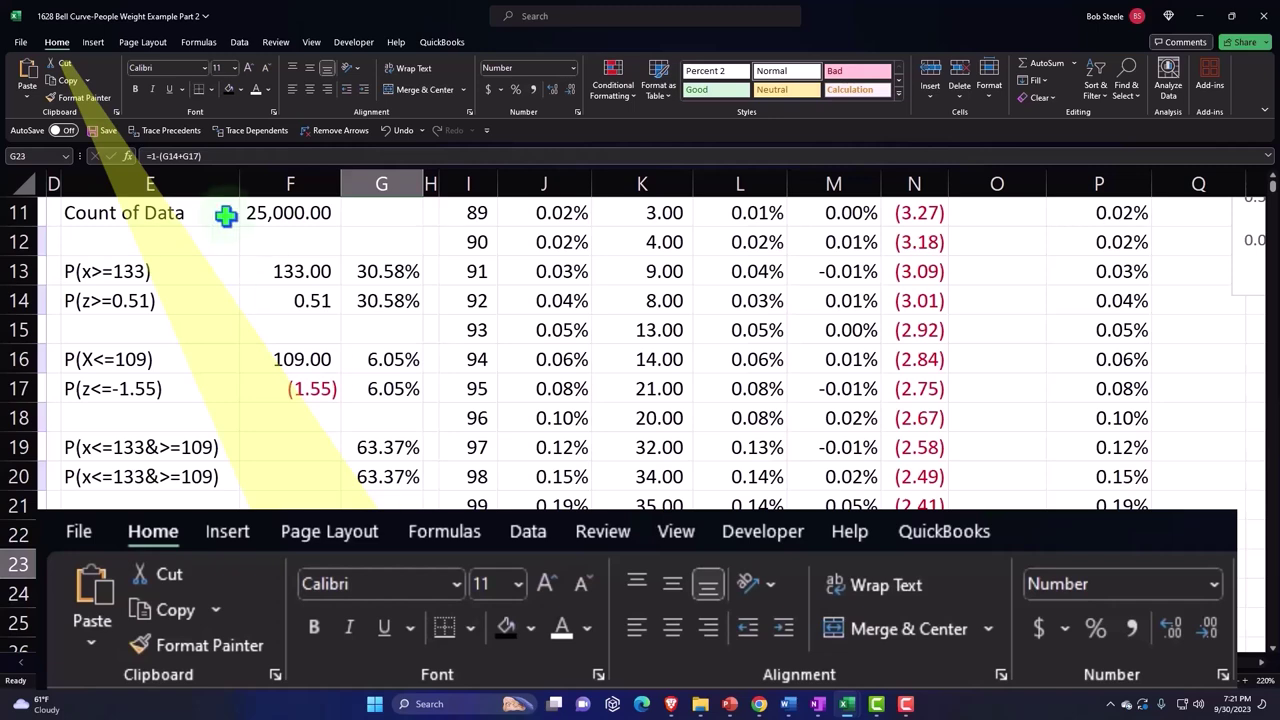
# Format G23 as a two-decimal percentage, showing 63.37%.
pyautogui.click(515, 89)
pyautogui.click(552, 89)
pyautogui.click(552, 89)
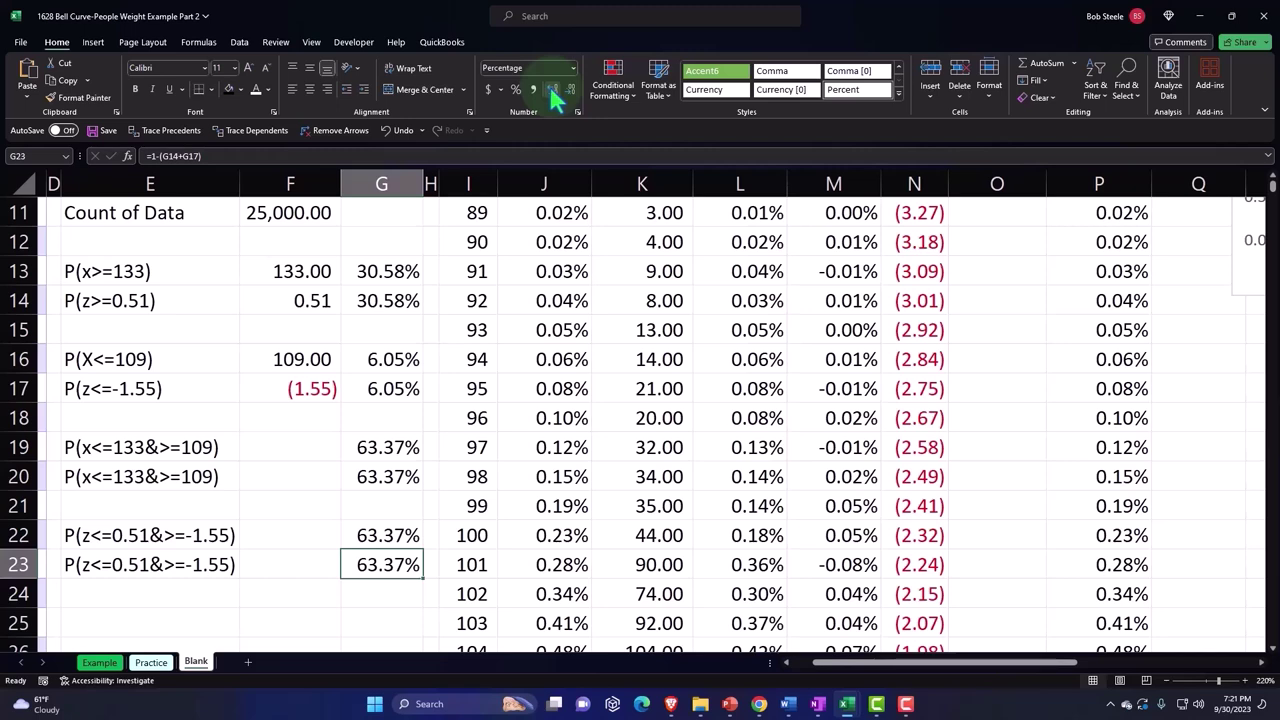
pyautogui.scroll(1, 846, 400)
pyautogui.scroll(3, 846, 400)
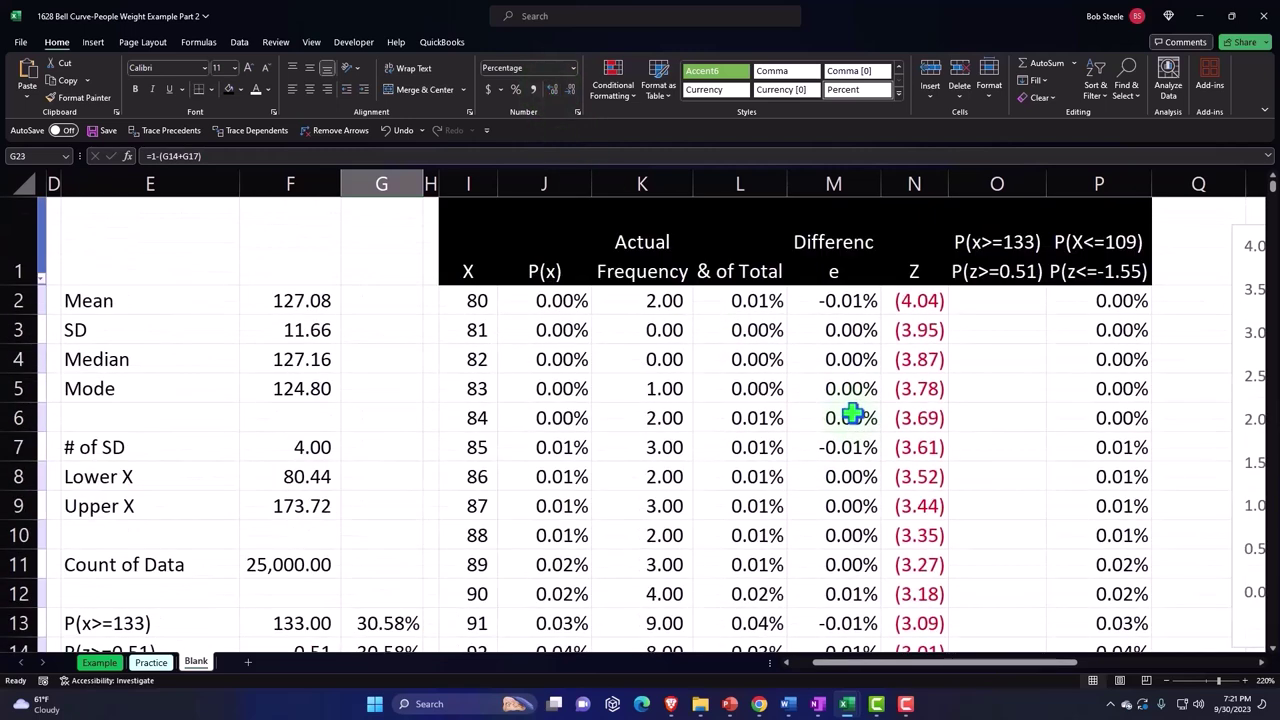
# Move the bell-curve chart further to the right.
pyautogui.click(988, 358)
pyautogui.press('Right')
pyautogui.press('Right')
pyautogui.press('Right')
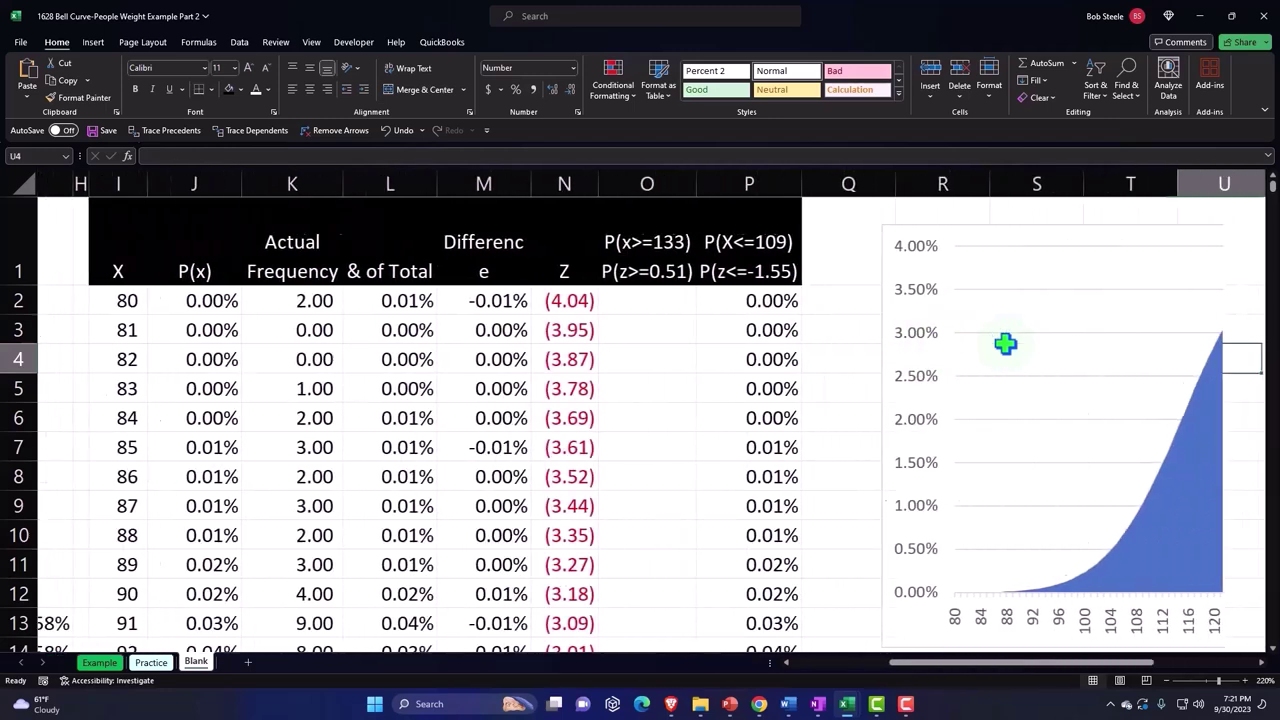
pyautogui.press('Right')
pyautogui.press('Right')
pyautogui.press('Right')
pyautogui.press('Right')
pyautogui.press('Right')
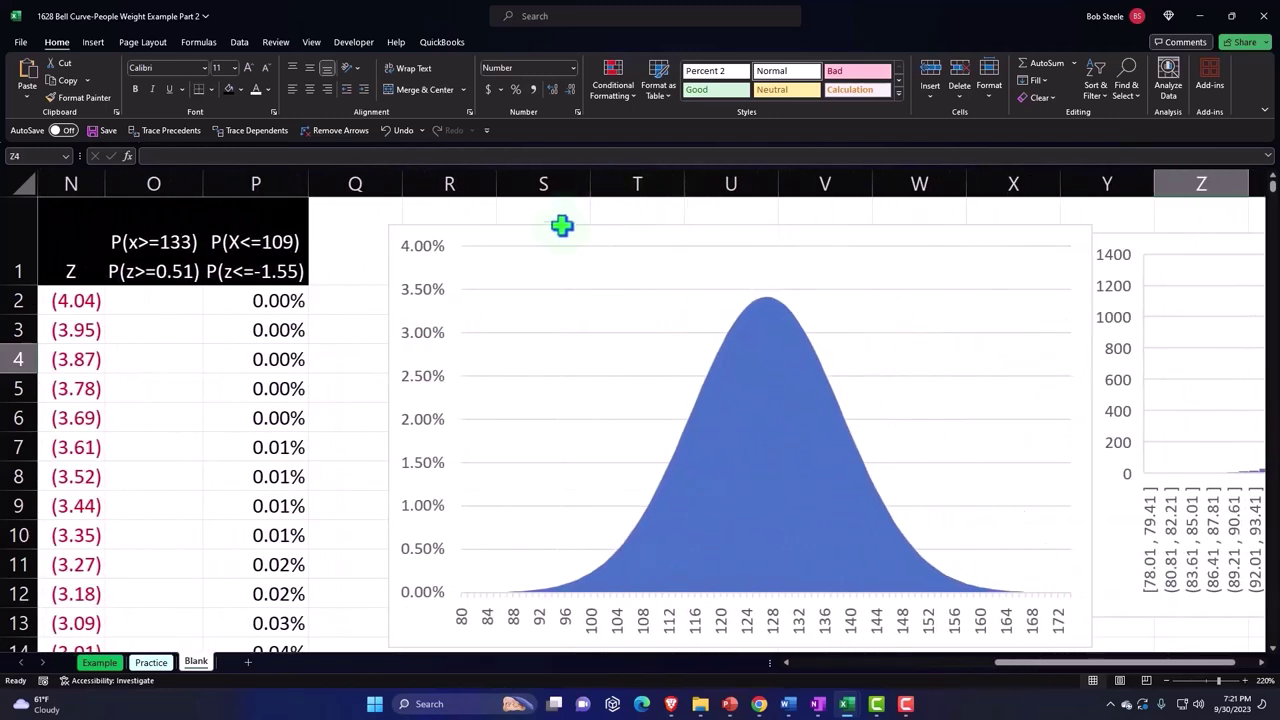
pyautogui.moveTo(563, 223); pyautogui.dragTo(679, 225)
# Enter =E19&E22 in Q1 to join the two middle-range labels.
pyautogui.click(371, 250)
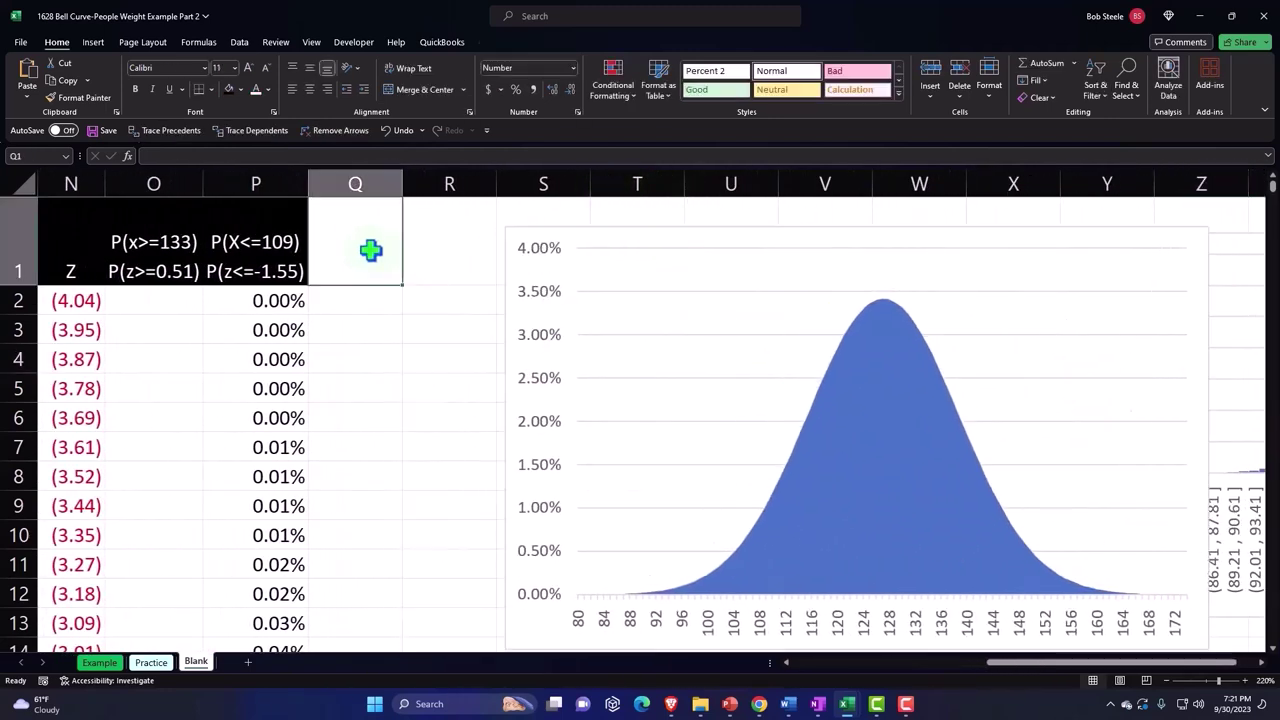
pyautogui.write('=')
pyautogui.press('Left')
pyautogui.press('Left')
pyautogui.press('Left')
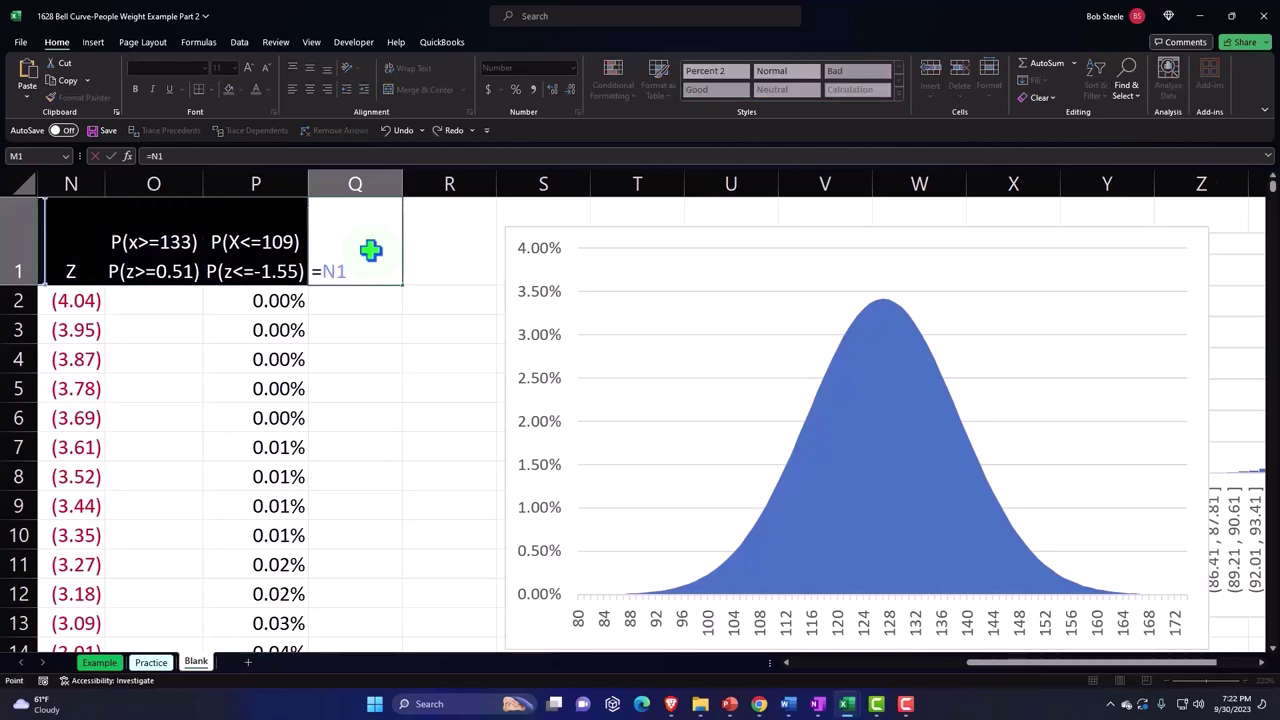
pyautogui.press('Left')
pyautogui.press('Left')
pyautogui.press('Left')
pyautogui.press('Left')
pyautogui.press('Down')
pyautogui.press('Down')
pyautogui.press('Down')
pyautogui.press('Down')
pyautogui.press('Down')
pyautogui.press('Down')
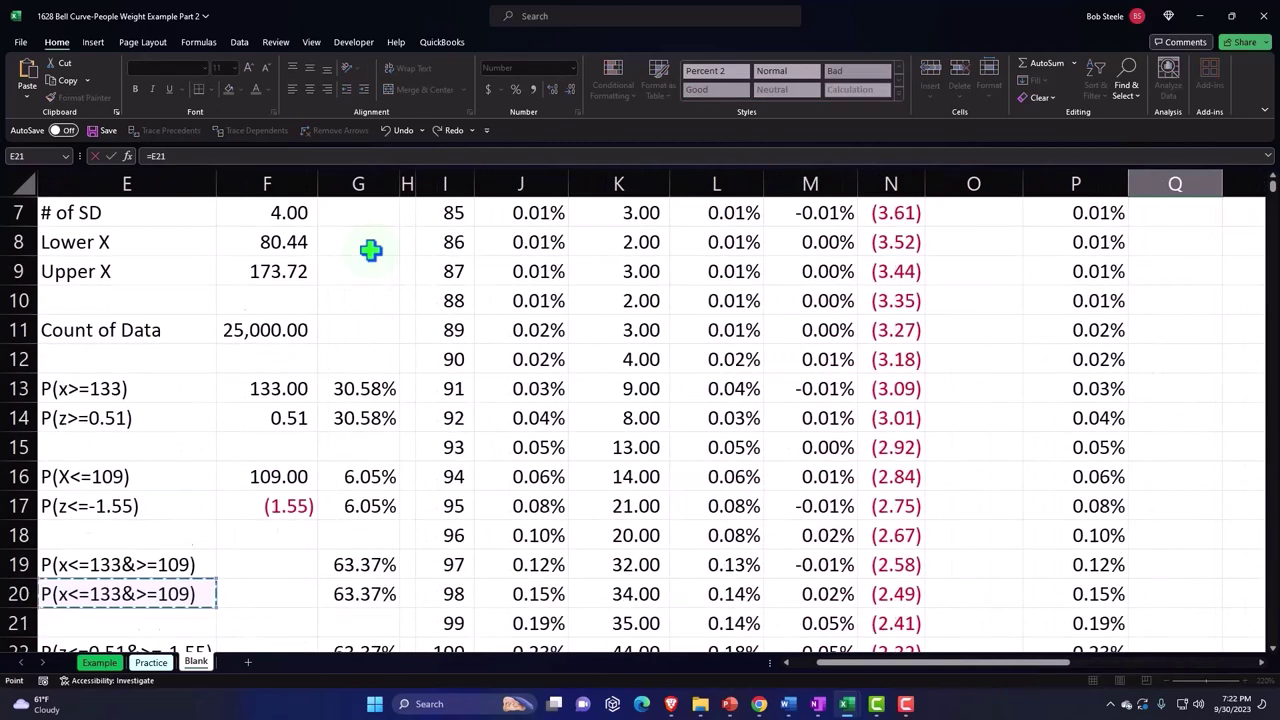
pyautogui.press('Down')
pyautogui.press('Down')
pyautogui.press('Down')
pyautogui.press('Up')
pyautogui.press('Up')
pyautogui.press('Up')
pyautogui.press('Up')
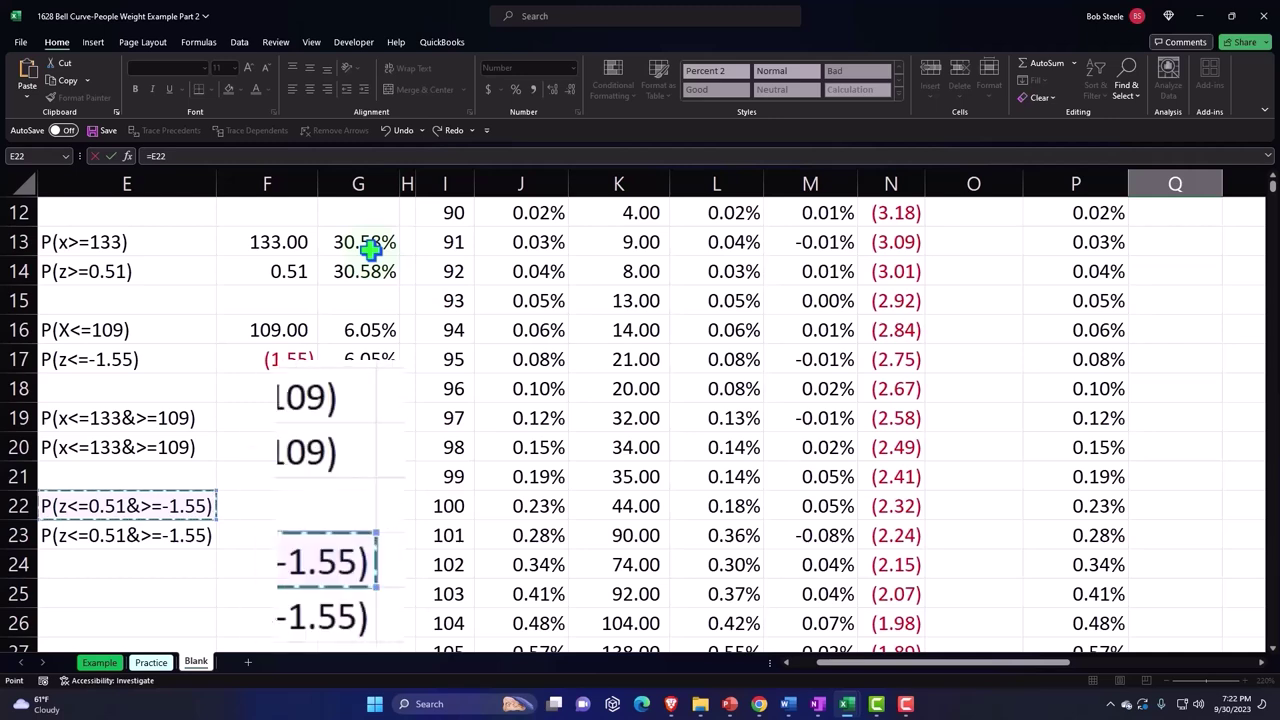
pyautogui.press('Up')
pyautogui.press('Up')
pyautogui.press('Up')
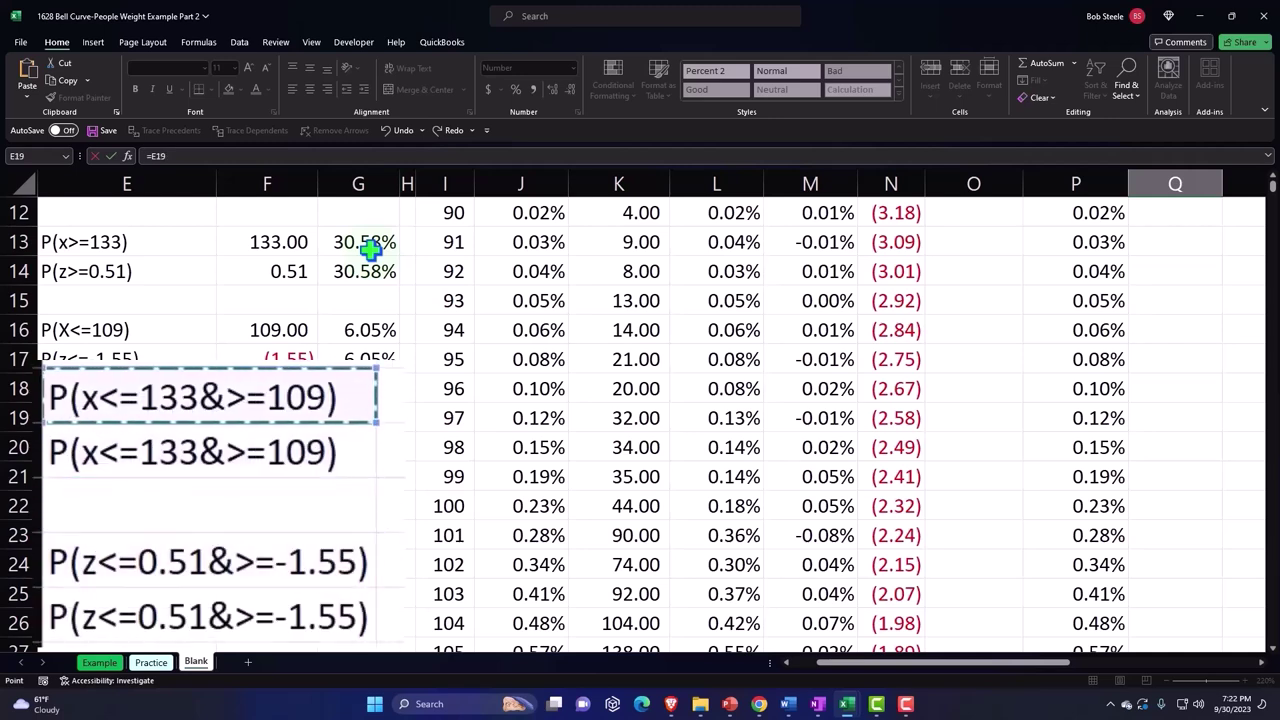
pyautogui.write('&')
pyautogui.click(300, 550)
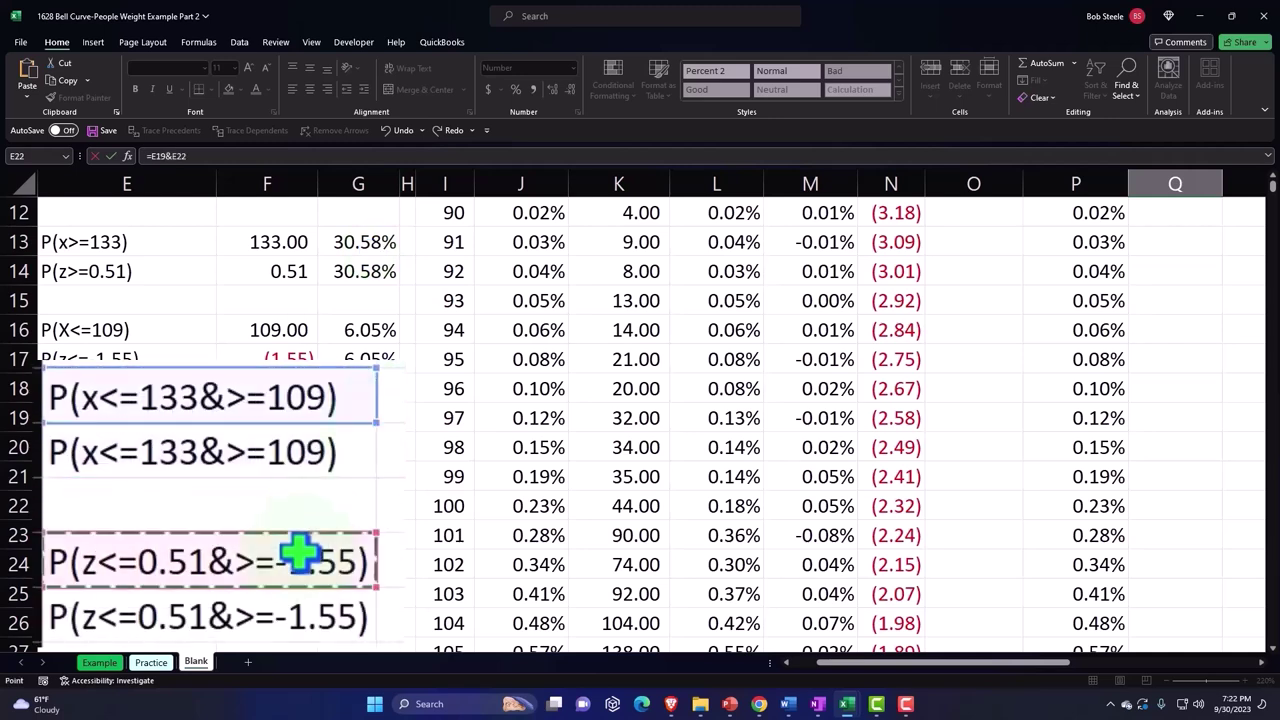
pyautogui.scroll(3, 528, 483)
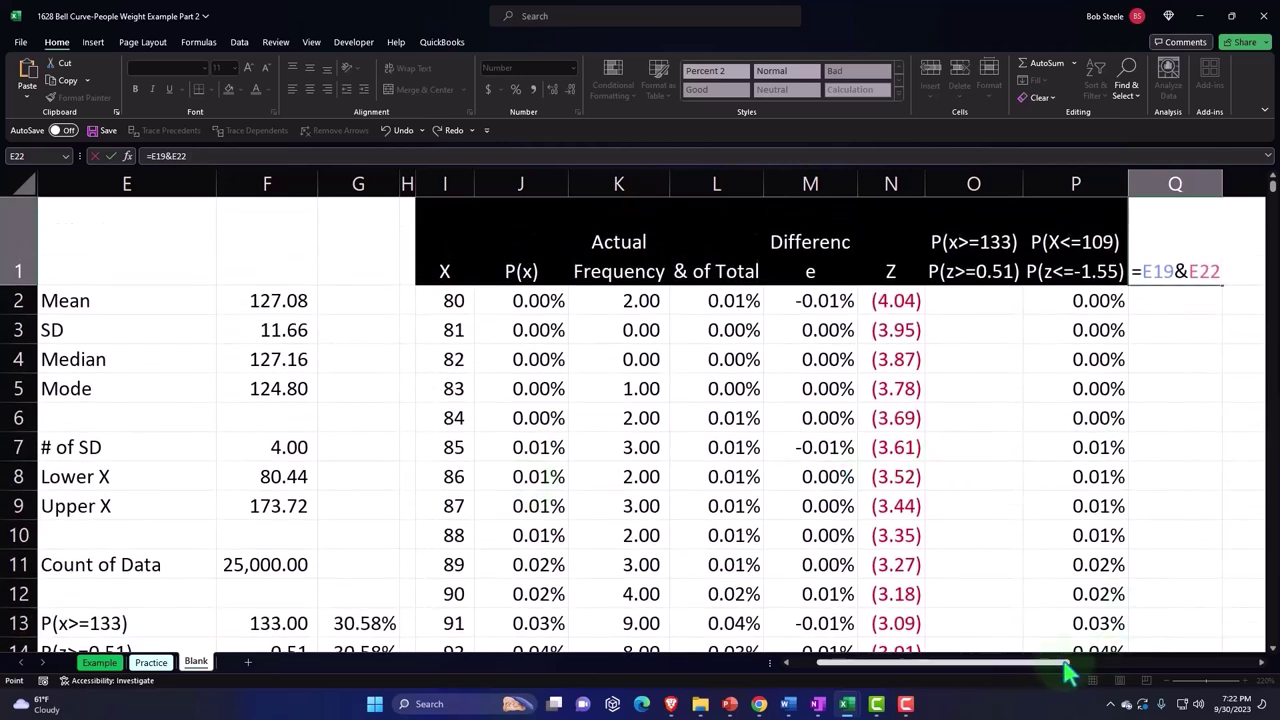
pyautogui.moveTo(1062, 664); pyautogui.dragTo(1100, 664)
pyautogui.press('Return')
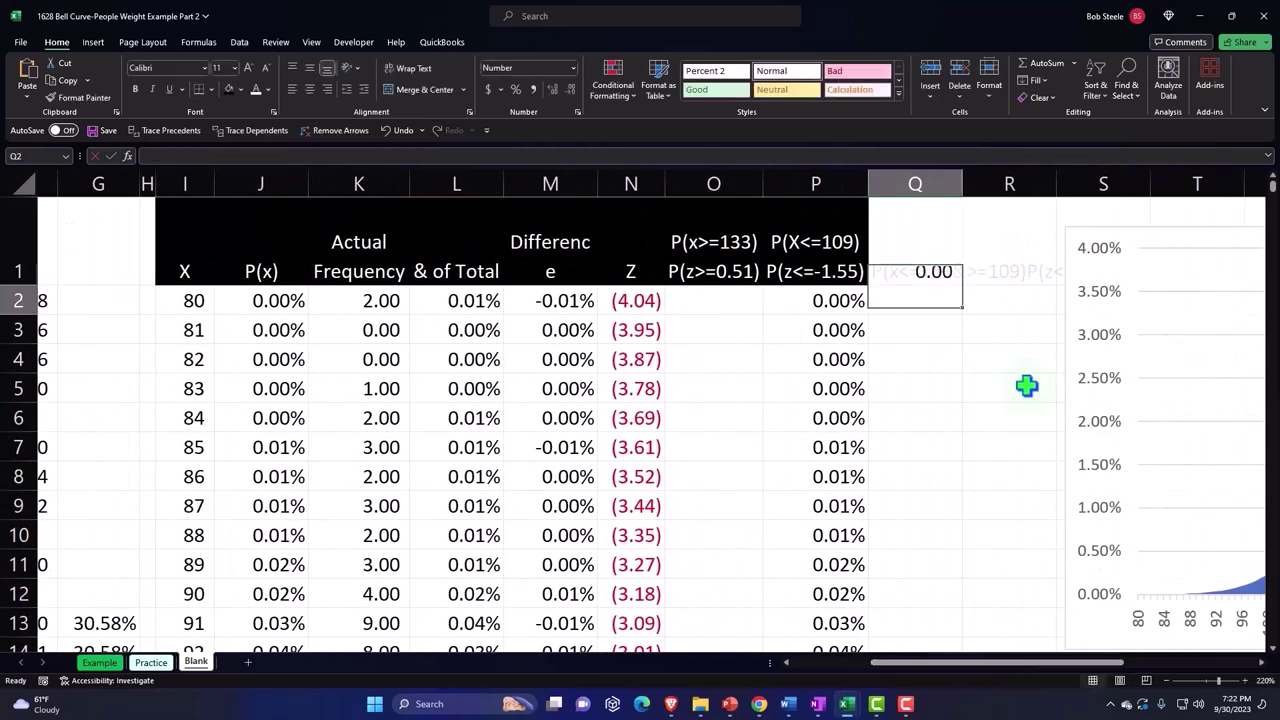
# Style the Q1 header centred, wrapped, black fill with white text, and widen column Q.
pyautogui.press('Up')
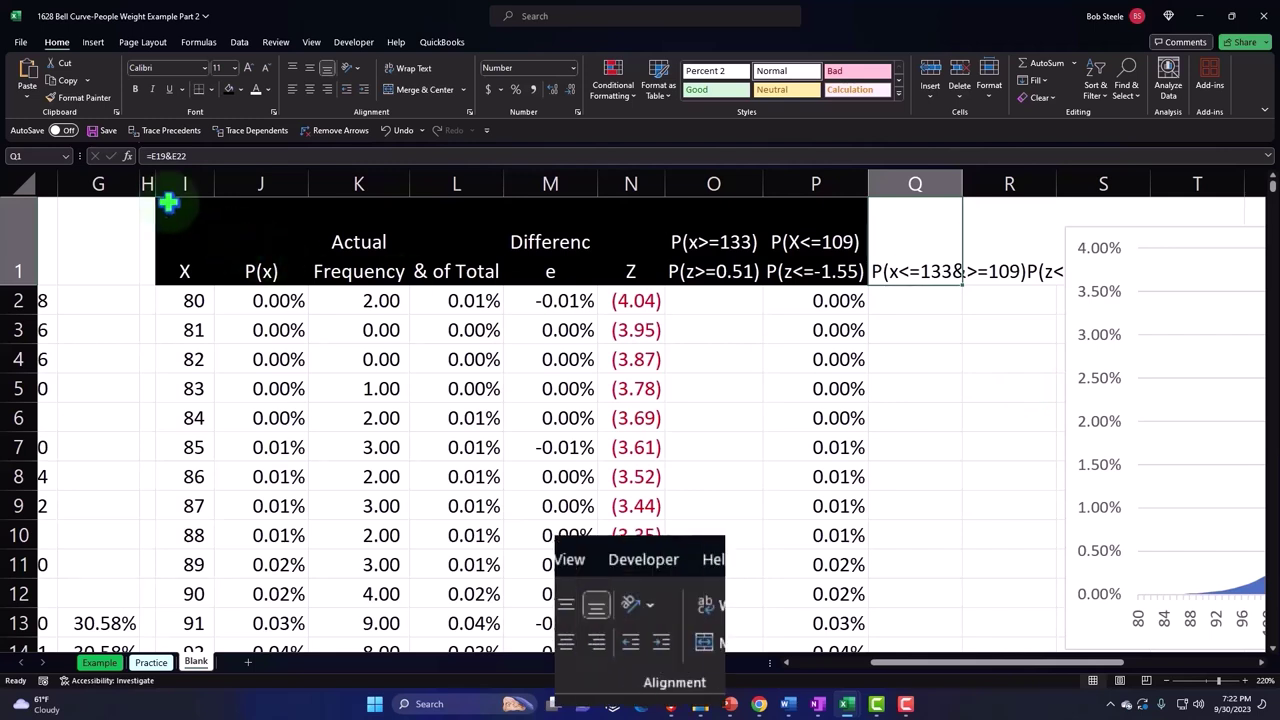
pyautogui.click(311, 90)
pyautogui.click(410, 70)
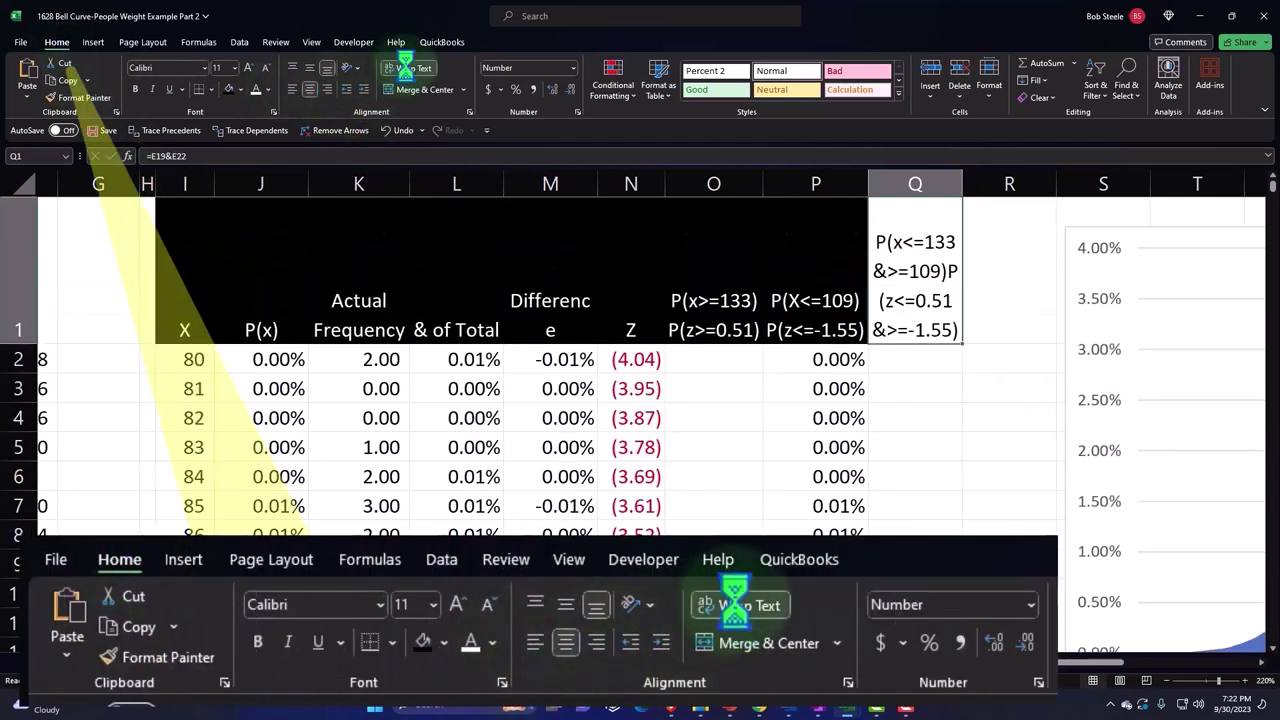
pyautogui.click(228, 89)
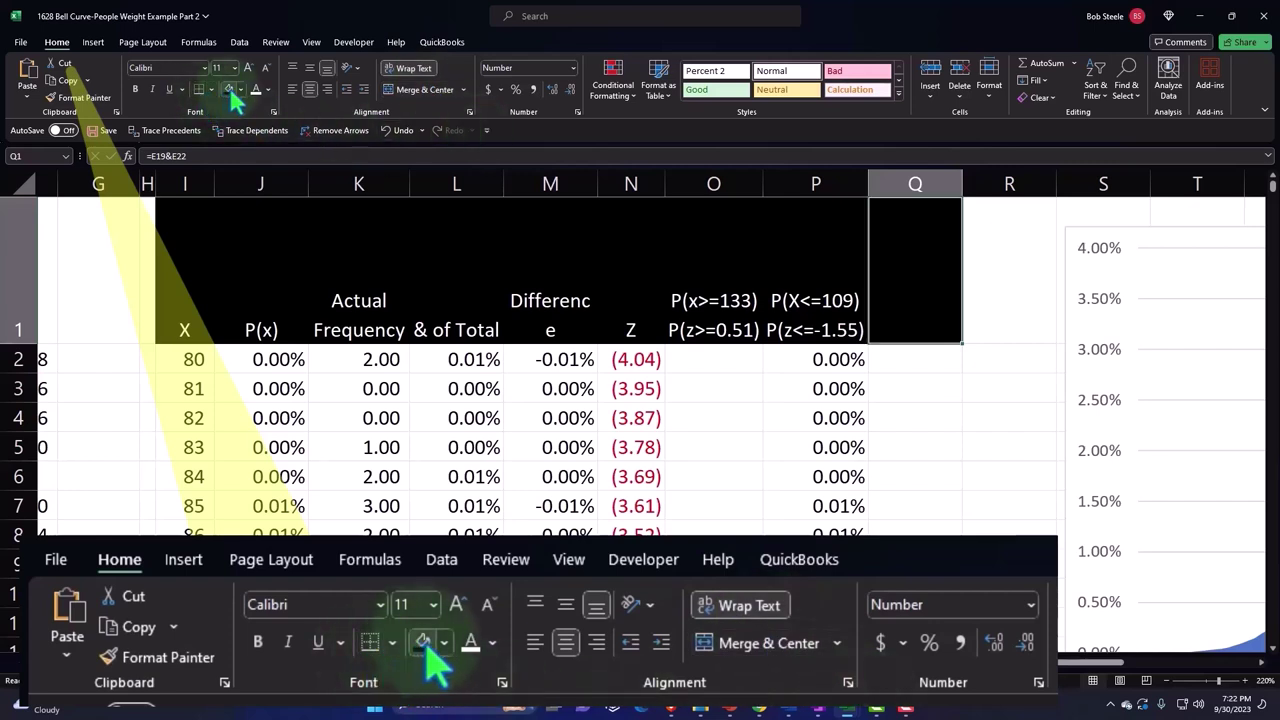
pyautogui.click(891, 386)
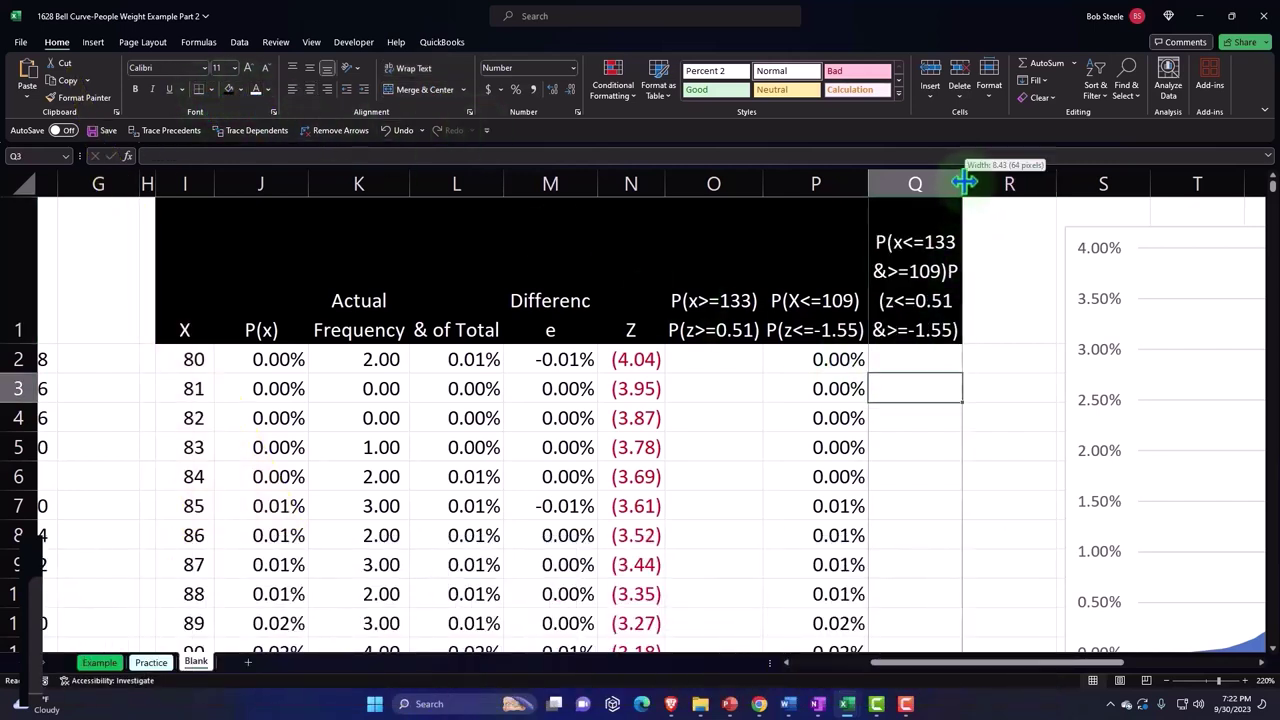
pyautogui.moveTo(966, 184)
pyautogui.mouseDown()
pyautogui.moveTo(1060, 176)
pyautogui.moveTo(1039, 190)
pyautogui.mouseUp()
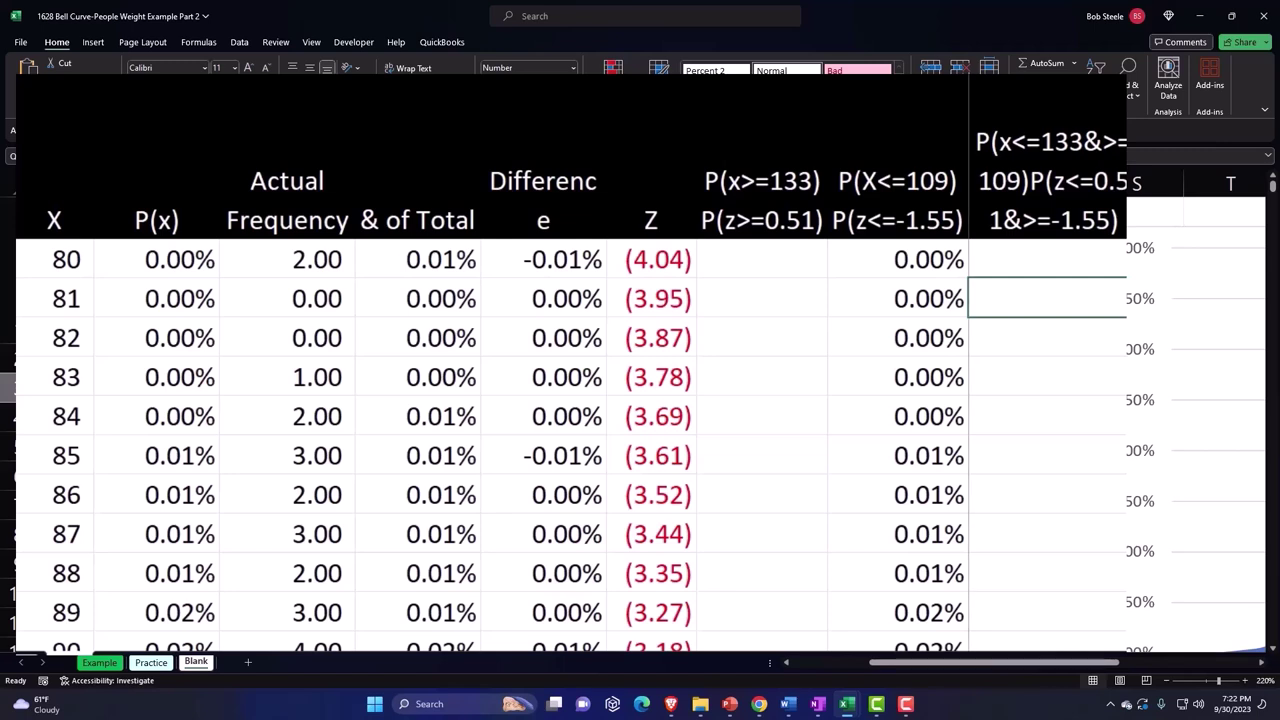
# Inspect the P(x) values down the table below the new header.
pyautogui.click(1048, 257)
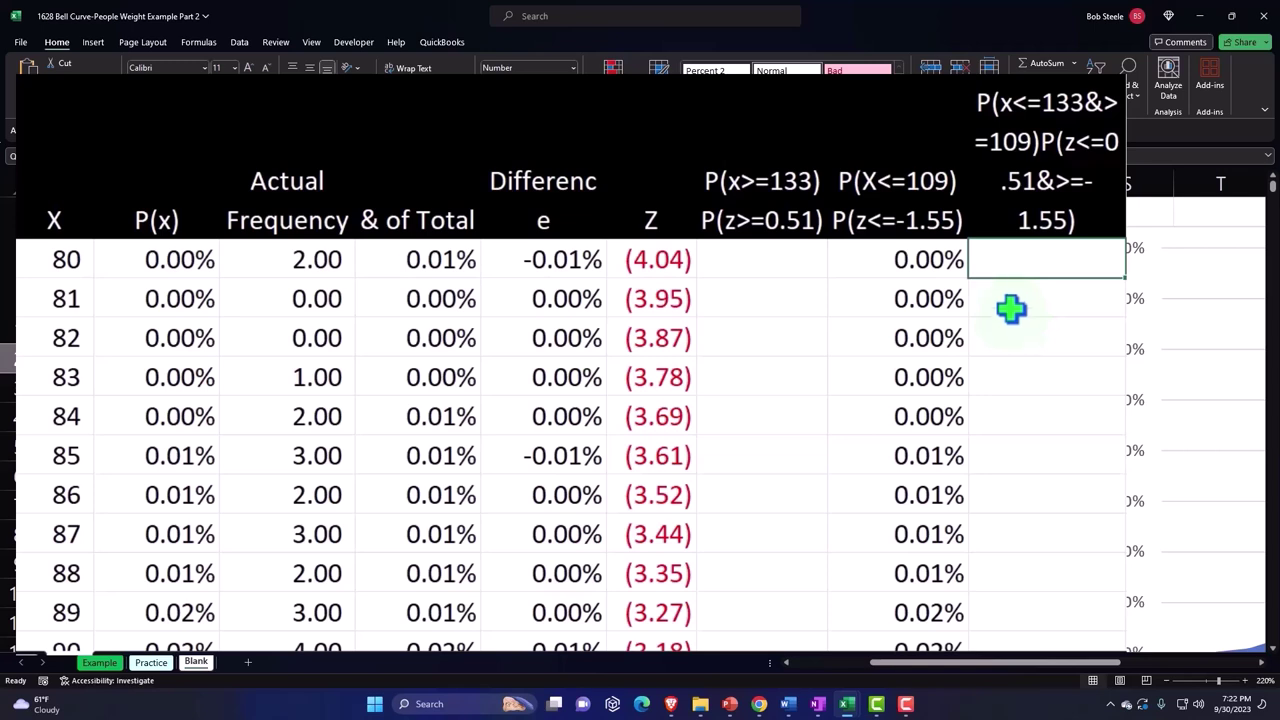
pyautogui.scroll(-1, 1011, 309)
pyautogui.scroll(-1, 1011, 309)
pyautogui.scroll(-3, 1011, 309)
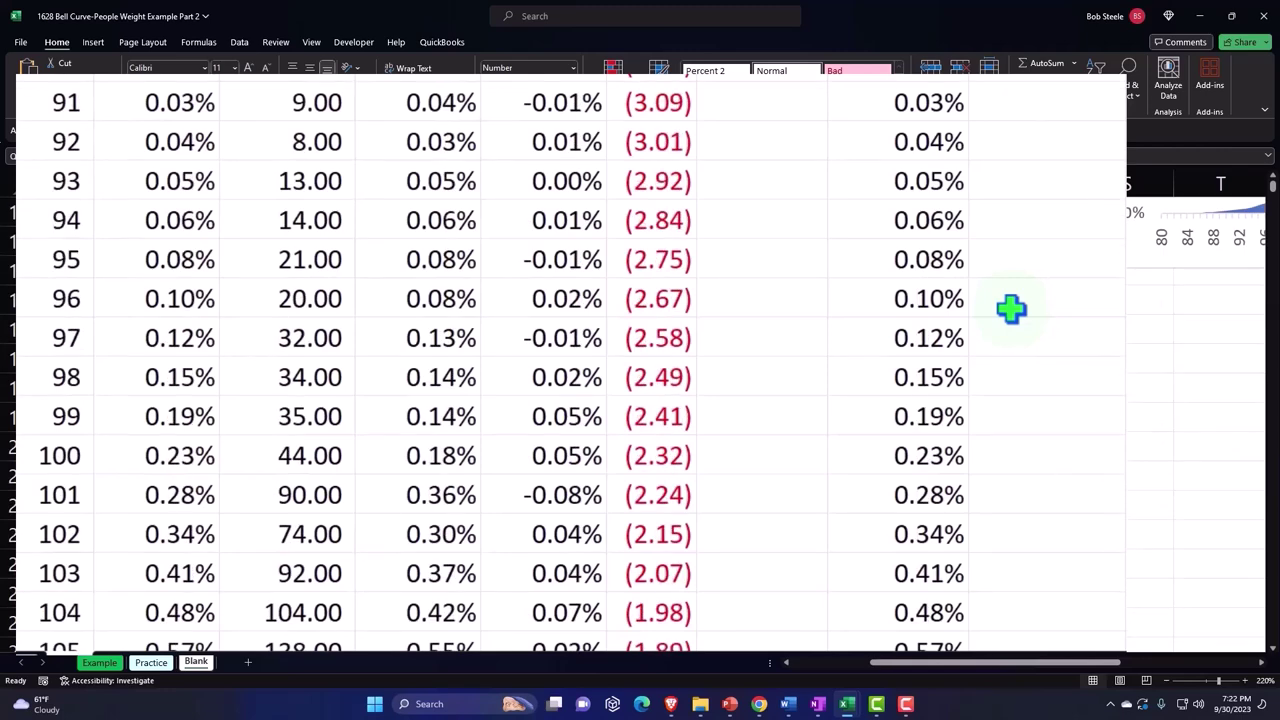
pyautogui.scroll(-4, 1011, 309)
pyautogui.scroll(-1, 1011, 309)
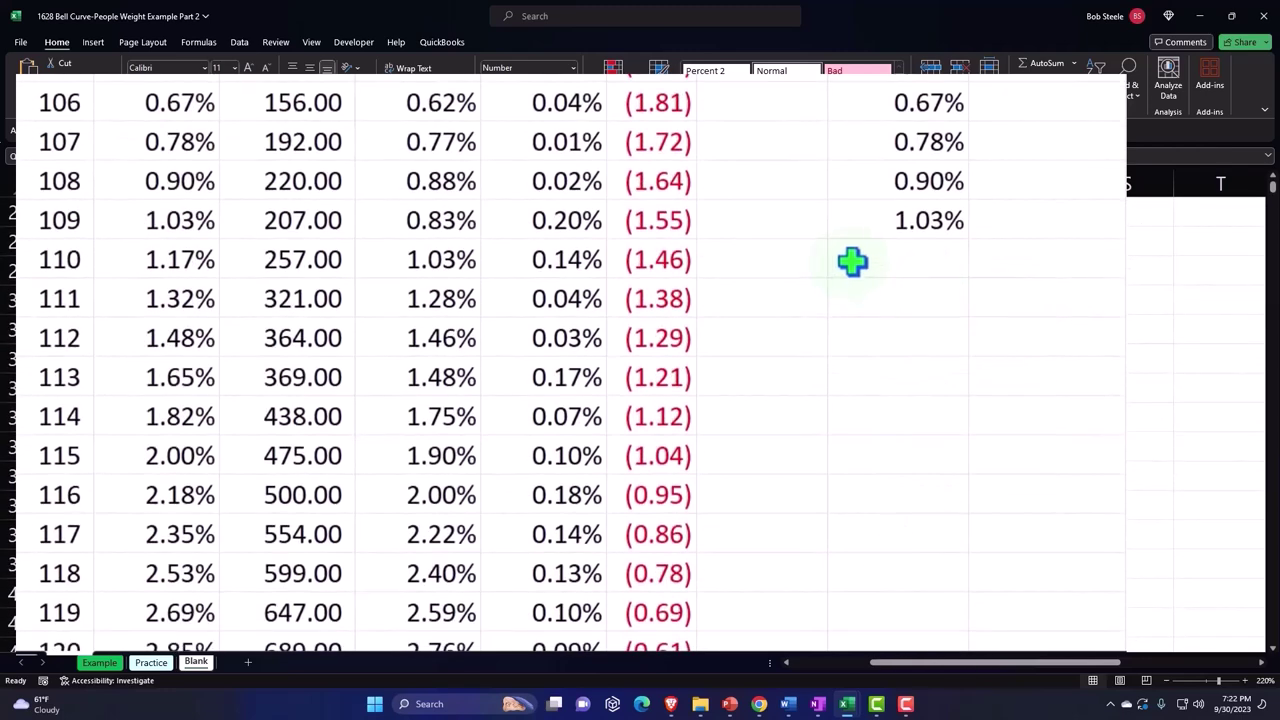
pyautogui.scroll(-1, 880, 230)
pyautogui.moveTo(899, 140); pyautogui.dragTo(897, 220)
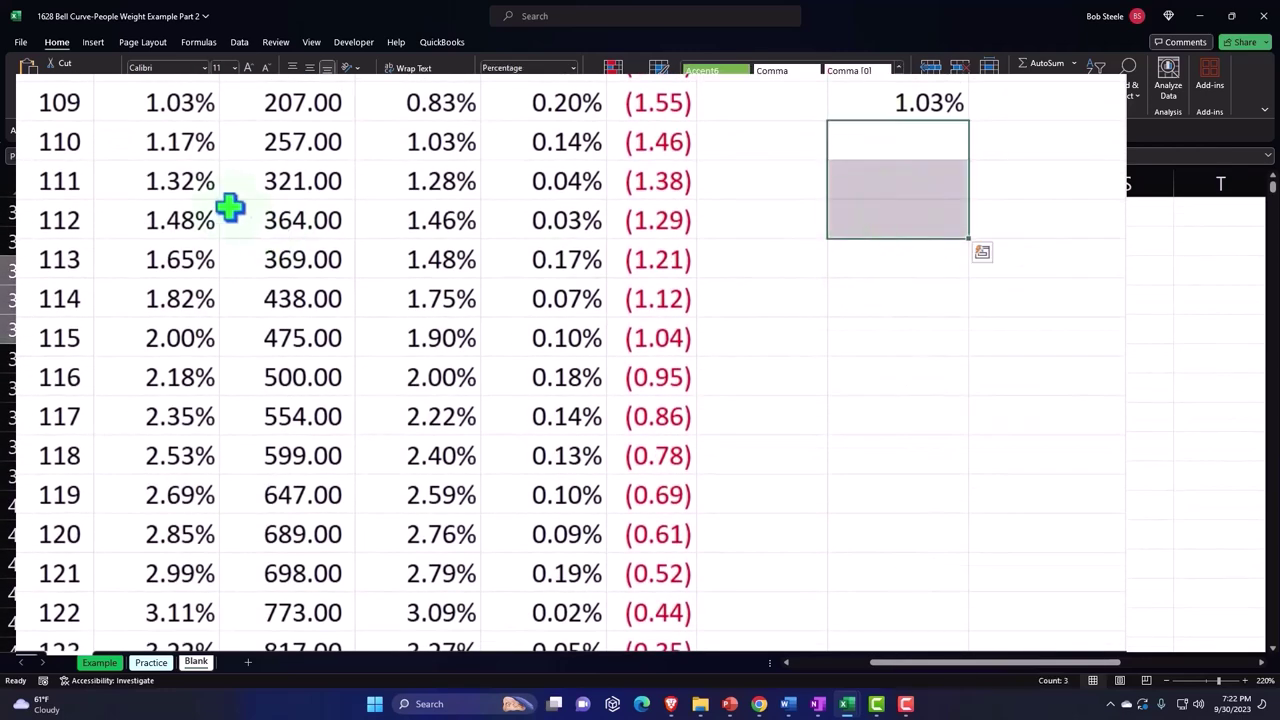
pyautogui.moveTo(265, 300); pyautogui.dragTo(283, 513)
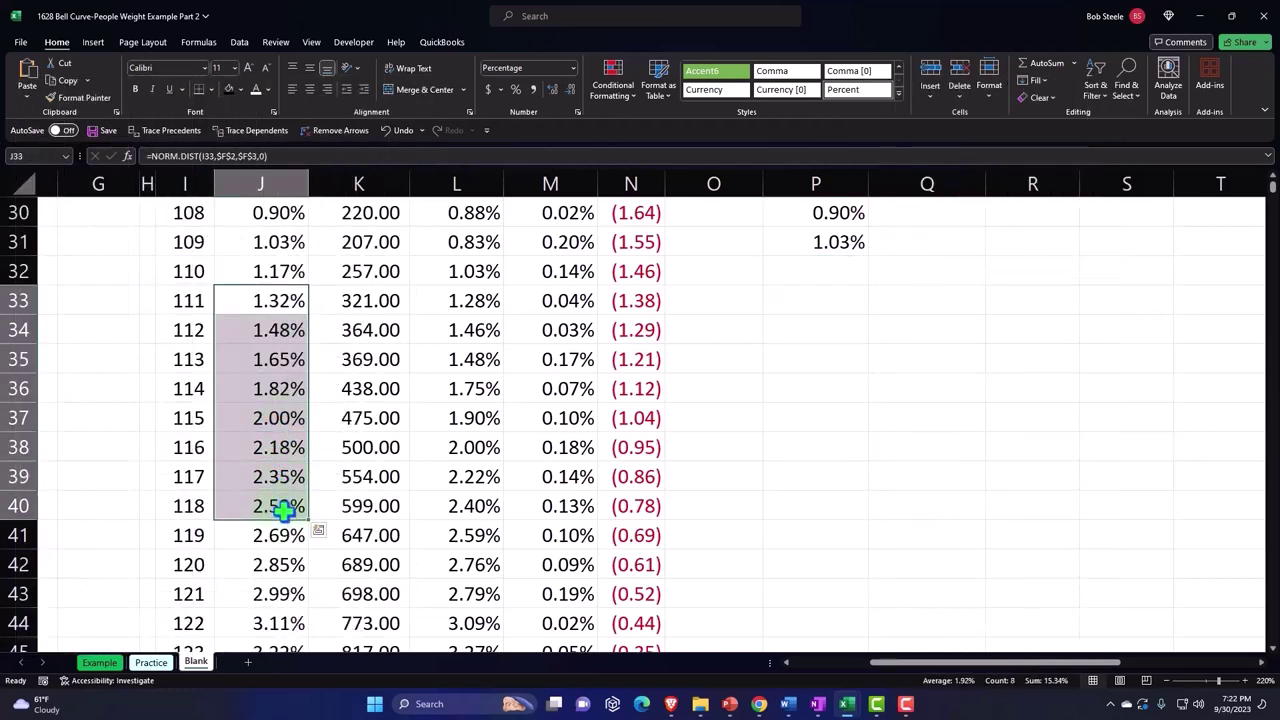
pyautogui.scroll(4, 283, 510)
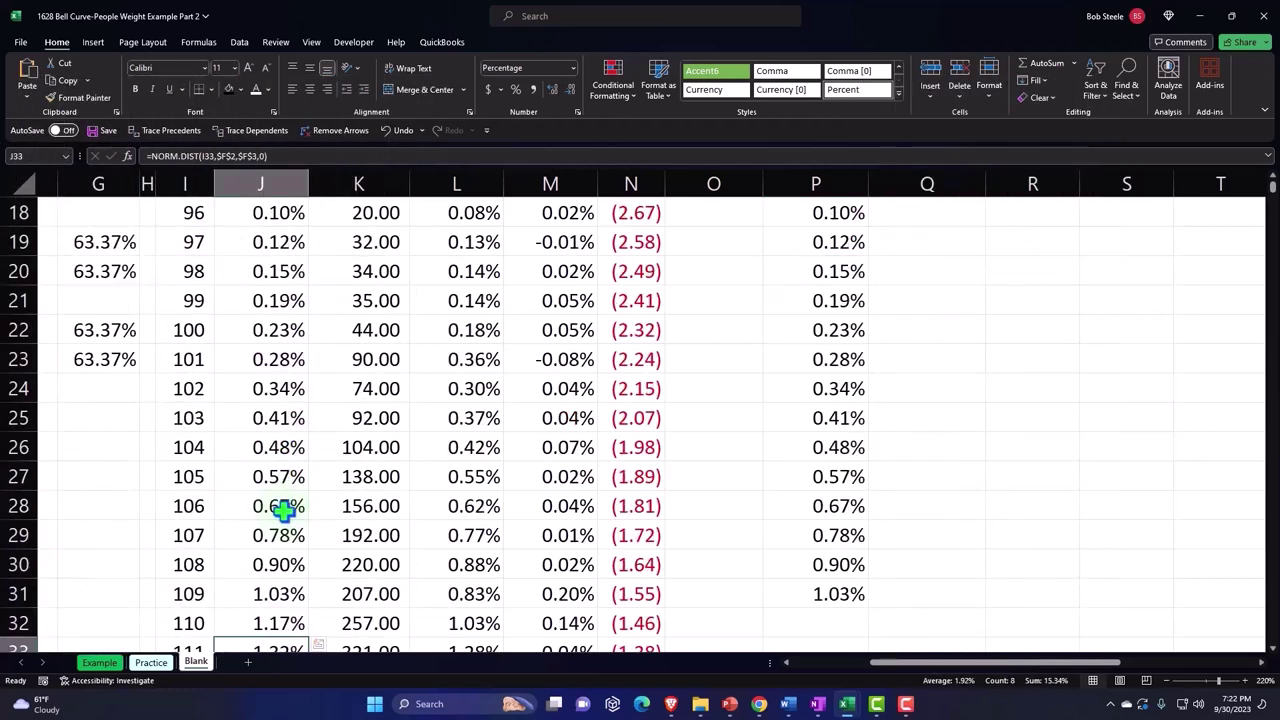
pyautogui.scroll(3, 283, 510)
pyautogui.scroll(3, 283, 510)
# Start Q2's formula as =IF(SUM(O2:P2), summing the two tail probability cells.
pyautogui.moveTo(737, 365); pyautogui.dragTo(808, 366)
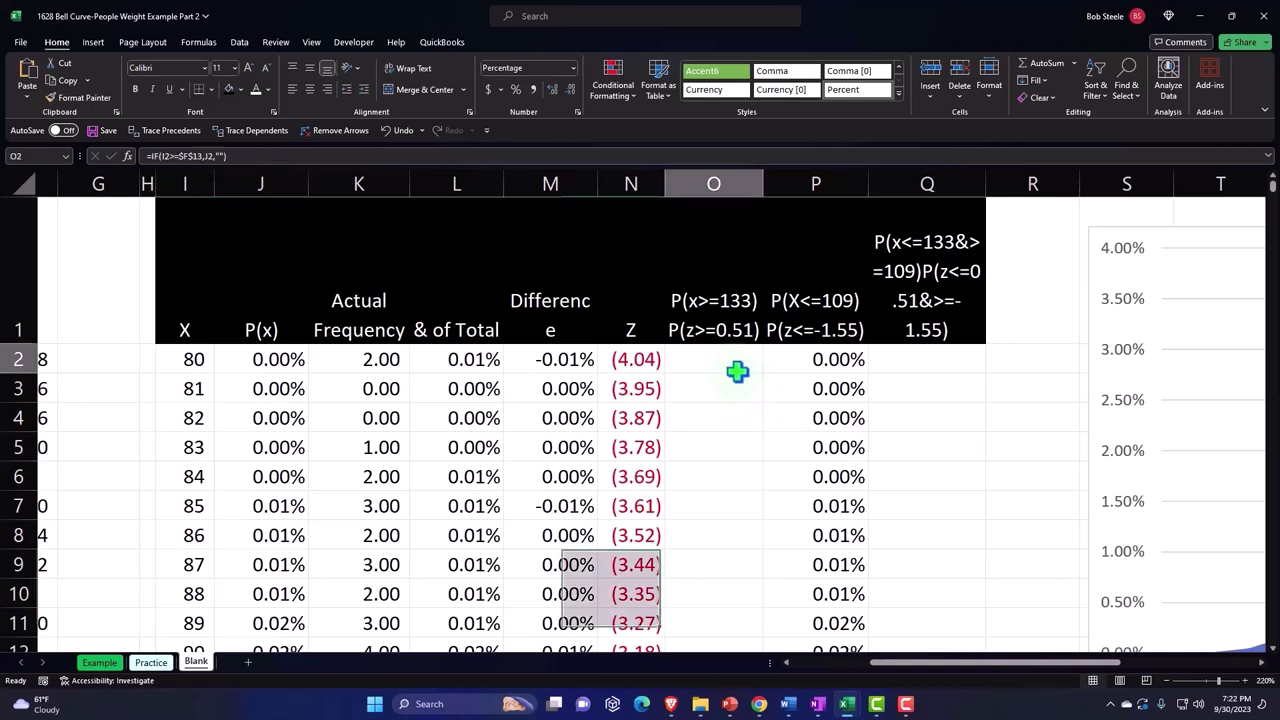
pyautogui.click(949, 358)
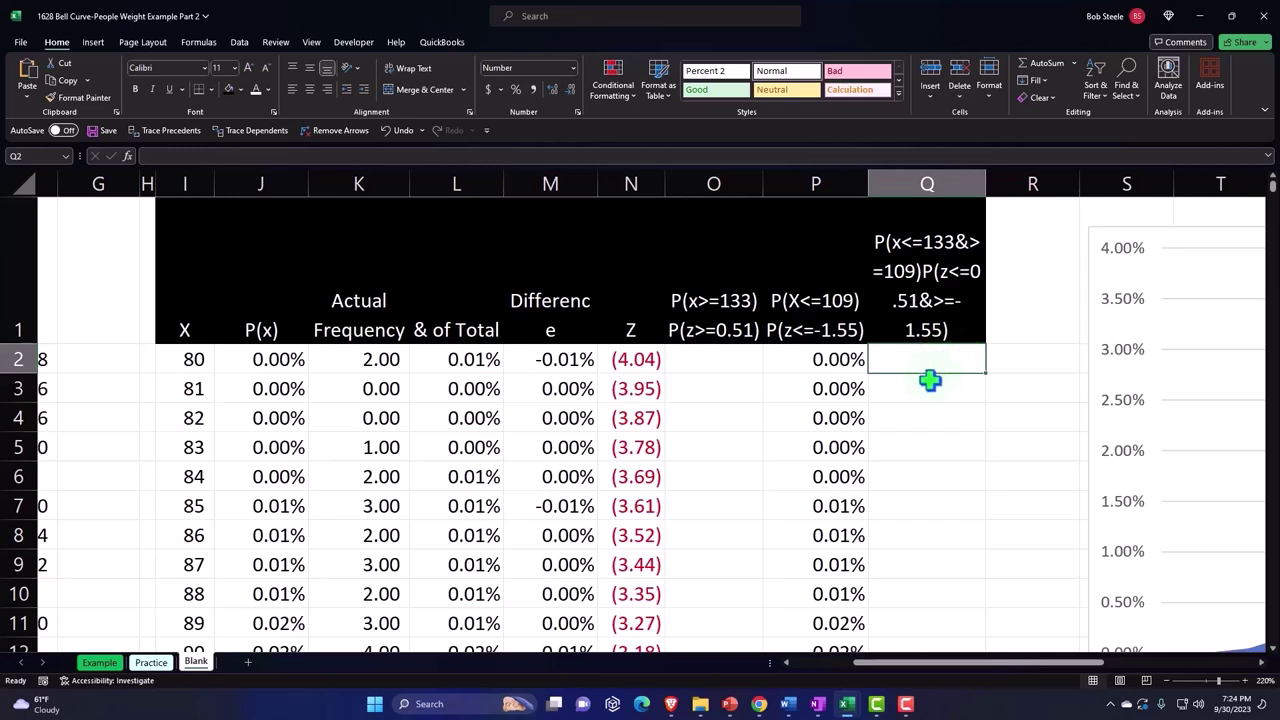
pyautogui.write('=')
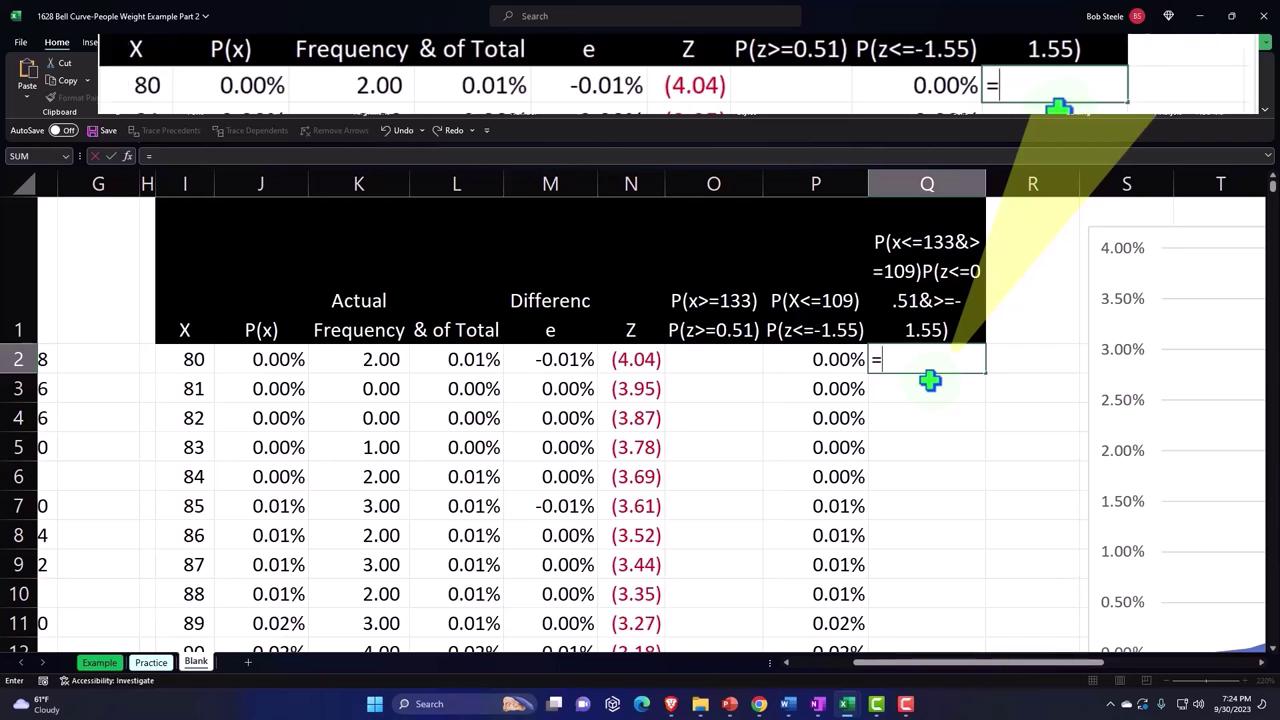
pyautogui.write('if')
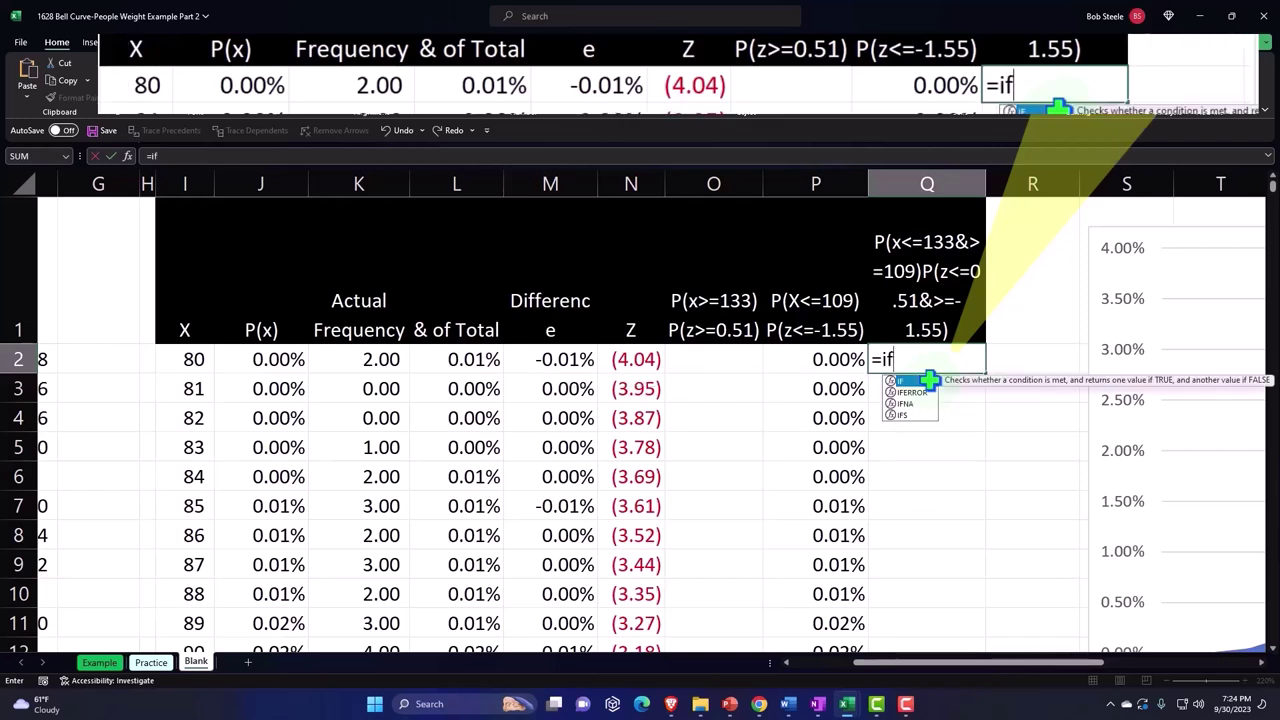
pyautogui.write('(')
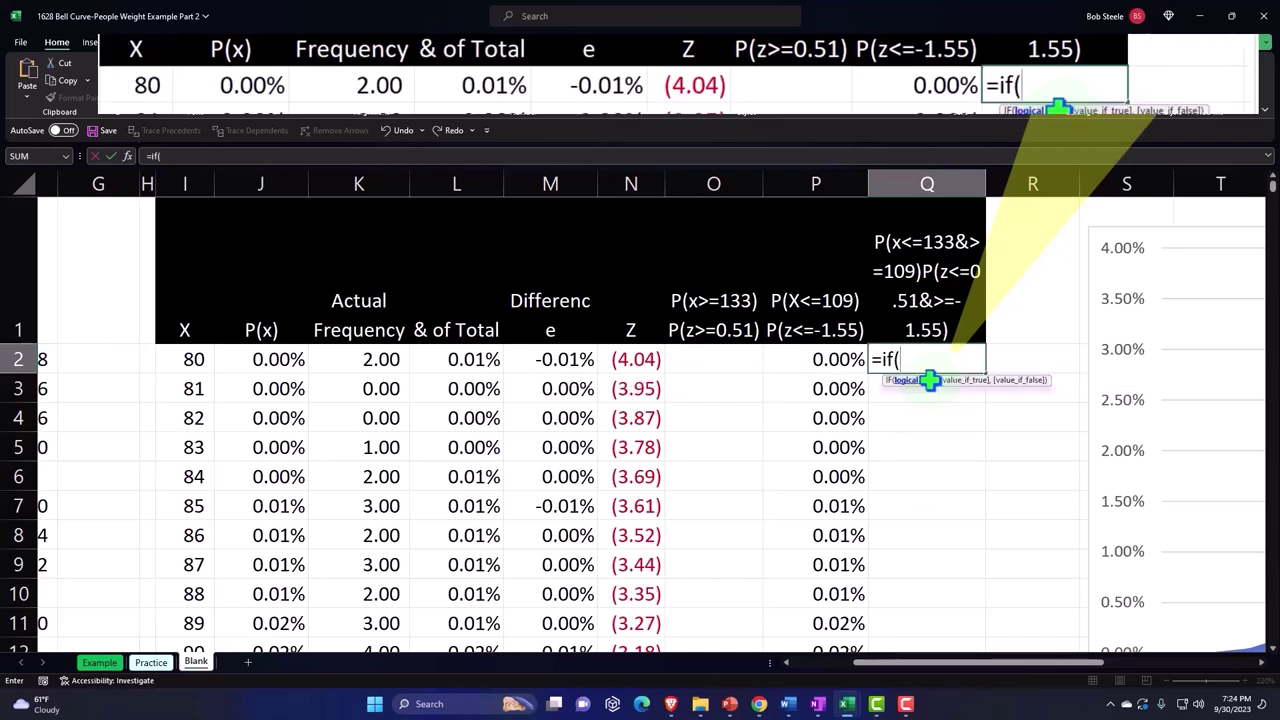
pyautogui.write('su')
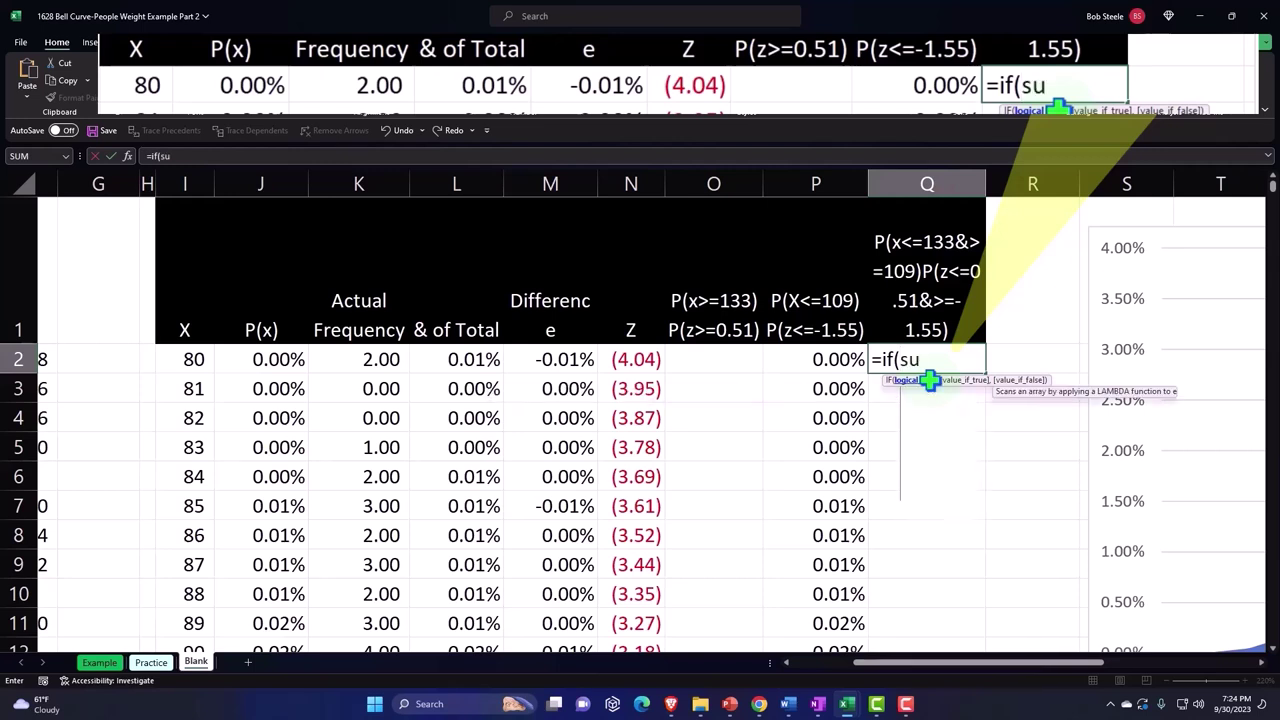
pyautogui.write('m(')
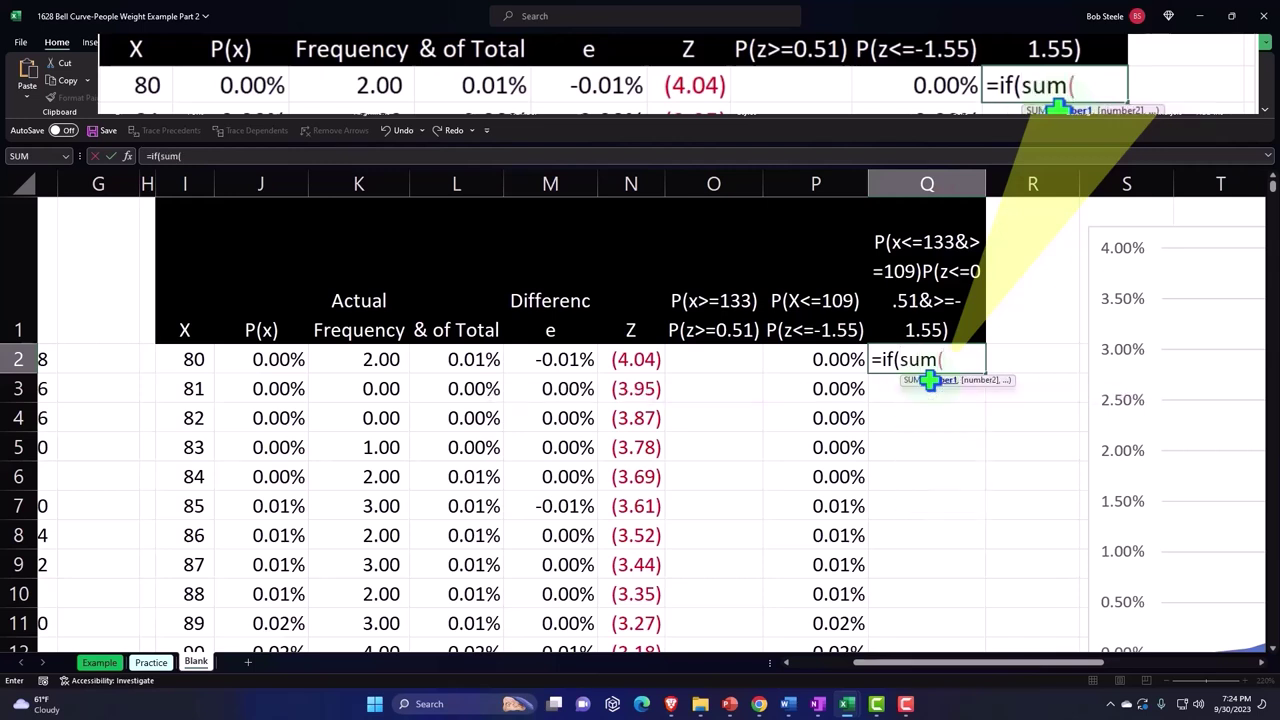
pyautogui.moveTo(738, 360); pyautogui.dragTo(795, 359)
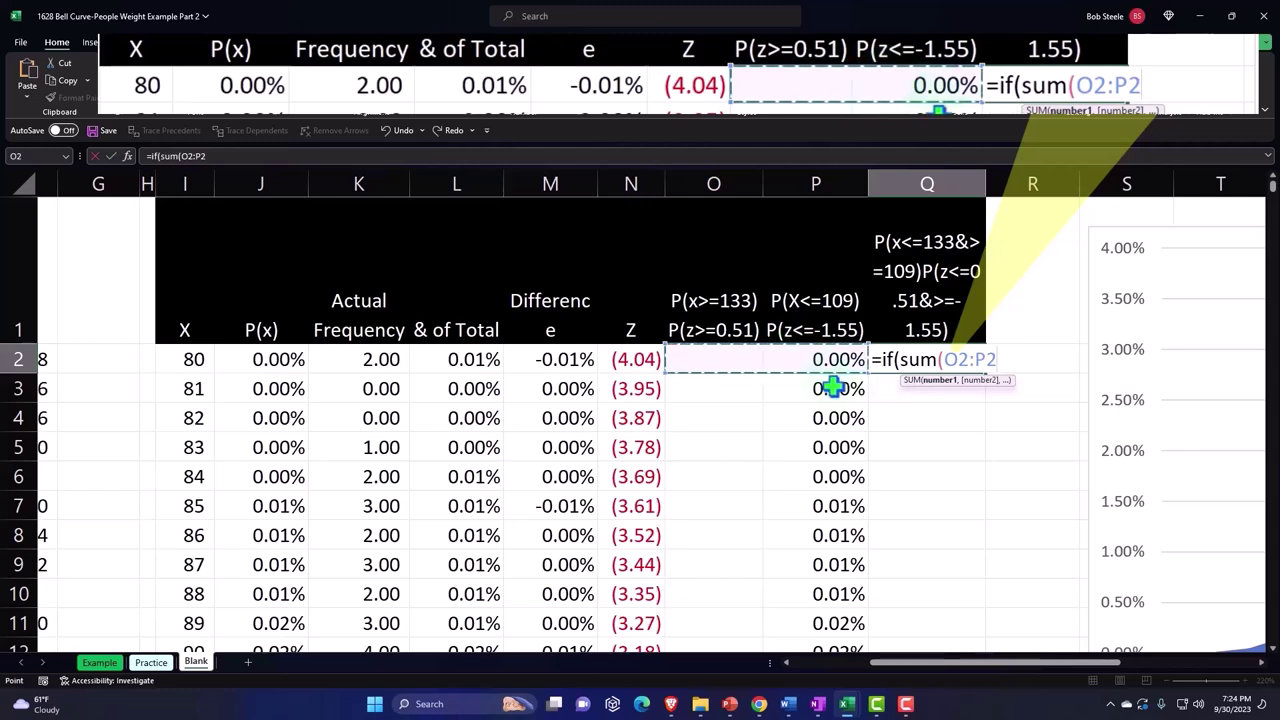
pyautogui.scroll(-1, 829, 378)
pyautogui.scroll(-2, 833, 390)
pyautogui.scroll(-2, 833, 390)
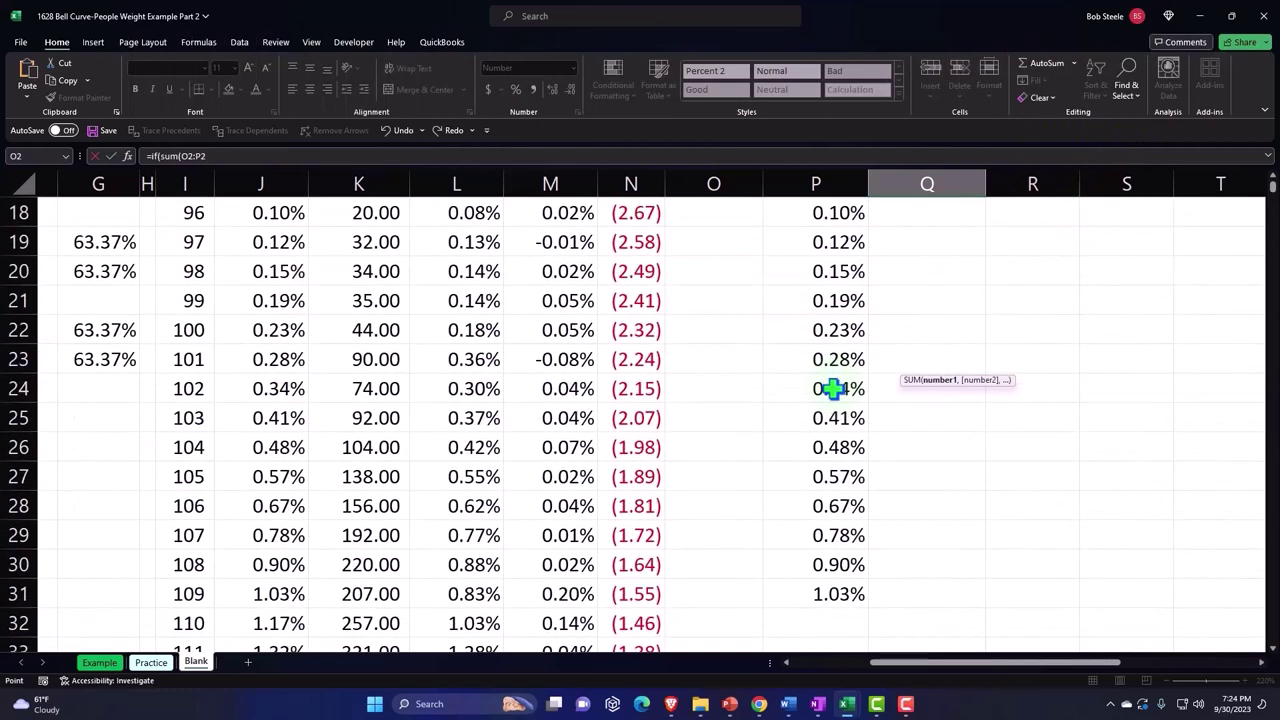
pyautogui.scroll(-3, 833, 390)
pyautogui.scroll(-1, 833, 390)
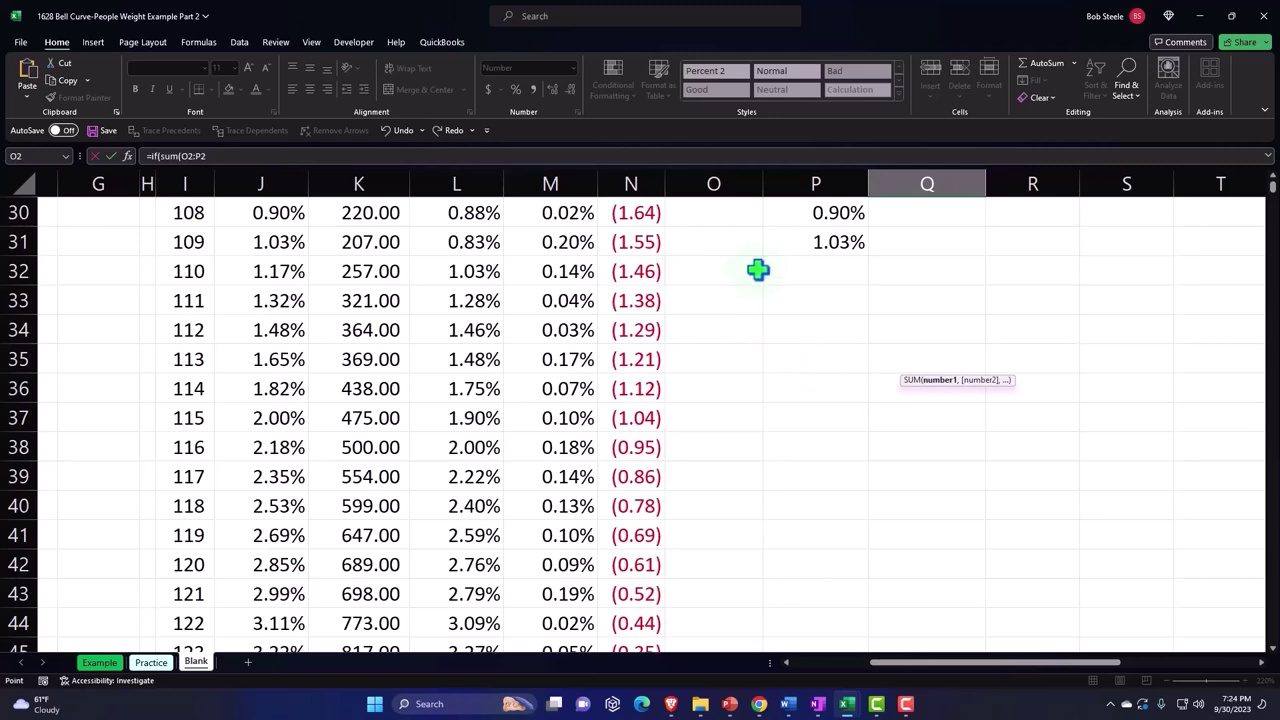
pyautogui.scroll(3, 762, 277)
pyautogui.scroll(2, 762, 277)
pyautogui.scroll(4, 762, 277)
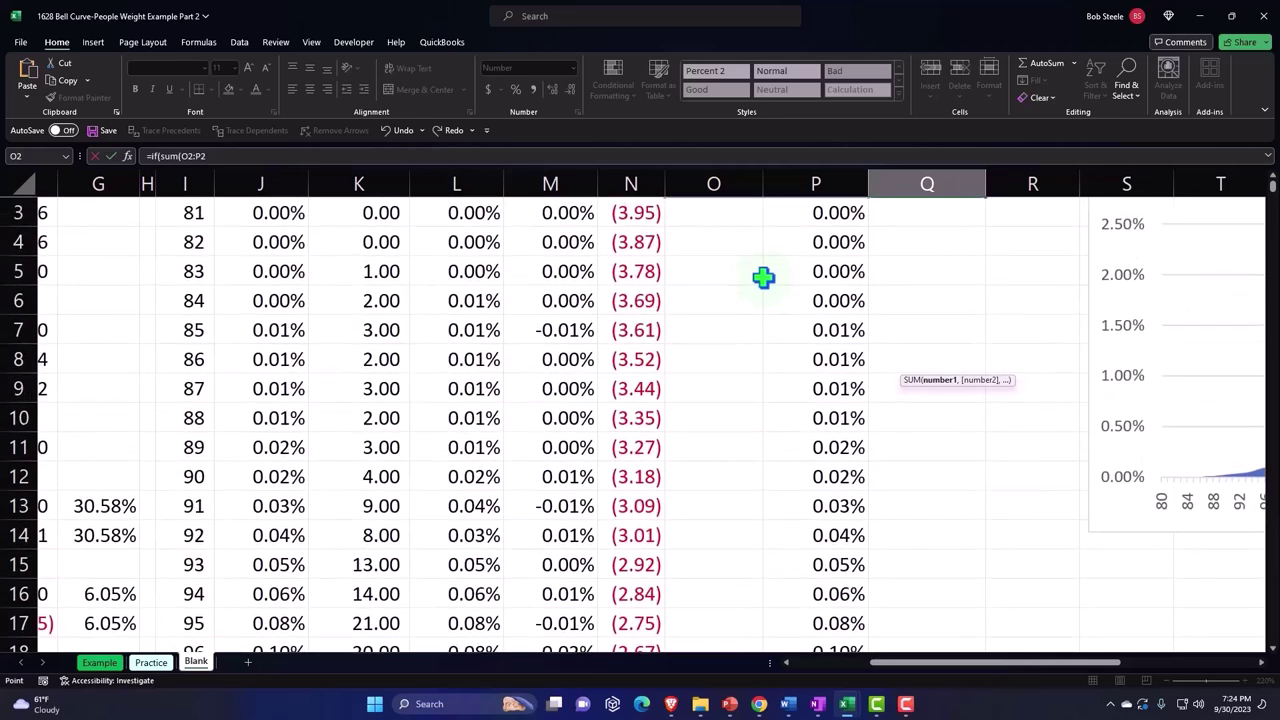
pyautogui.scroll(1, 762, 277)
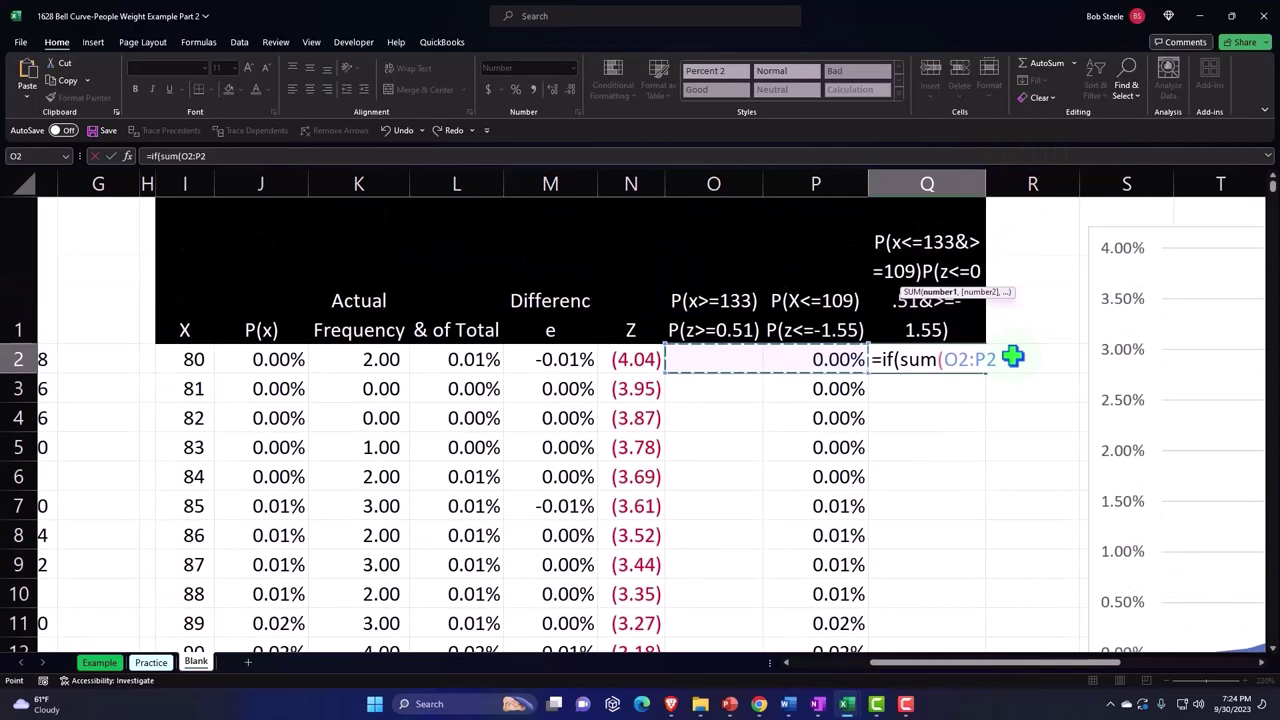
# Complete =IF(SUM(O2:P2)>0,"",J2) in Q2, accepting Excel's correction, and verify it.
pyautogui.write(')')
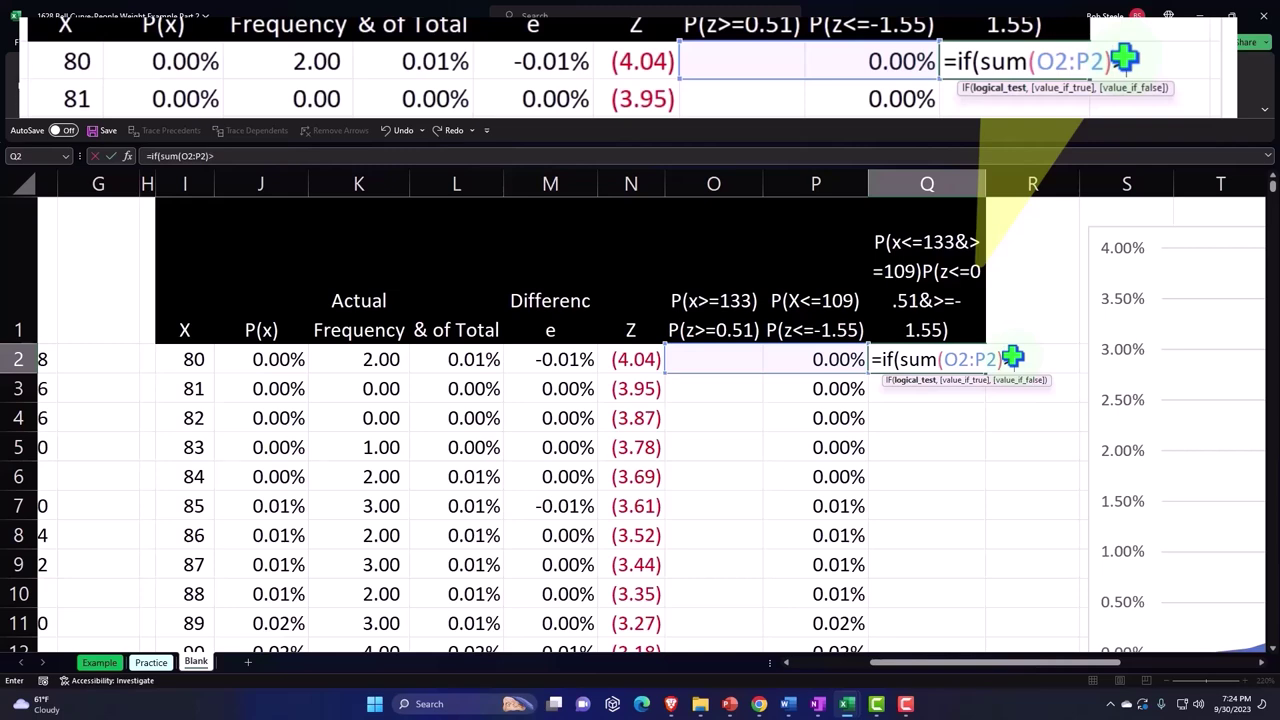
pyautogui.write('>0')
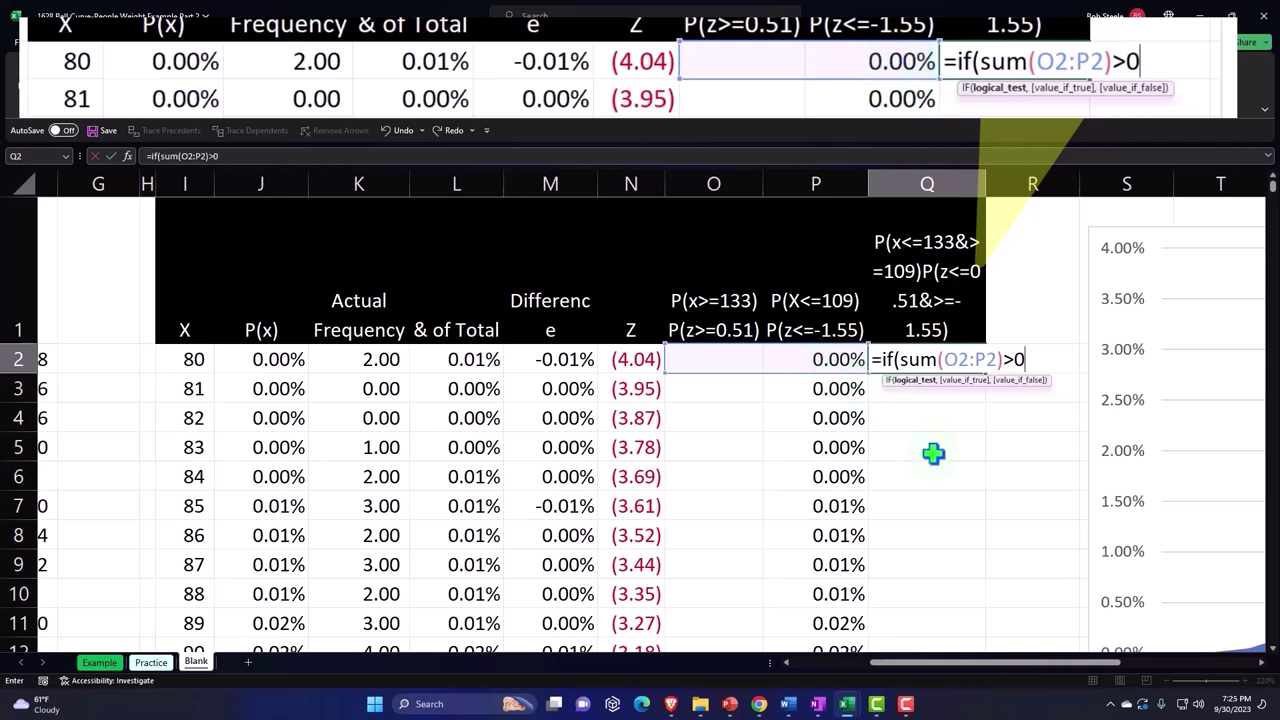
pyautogui.write(',')
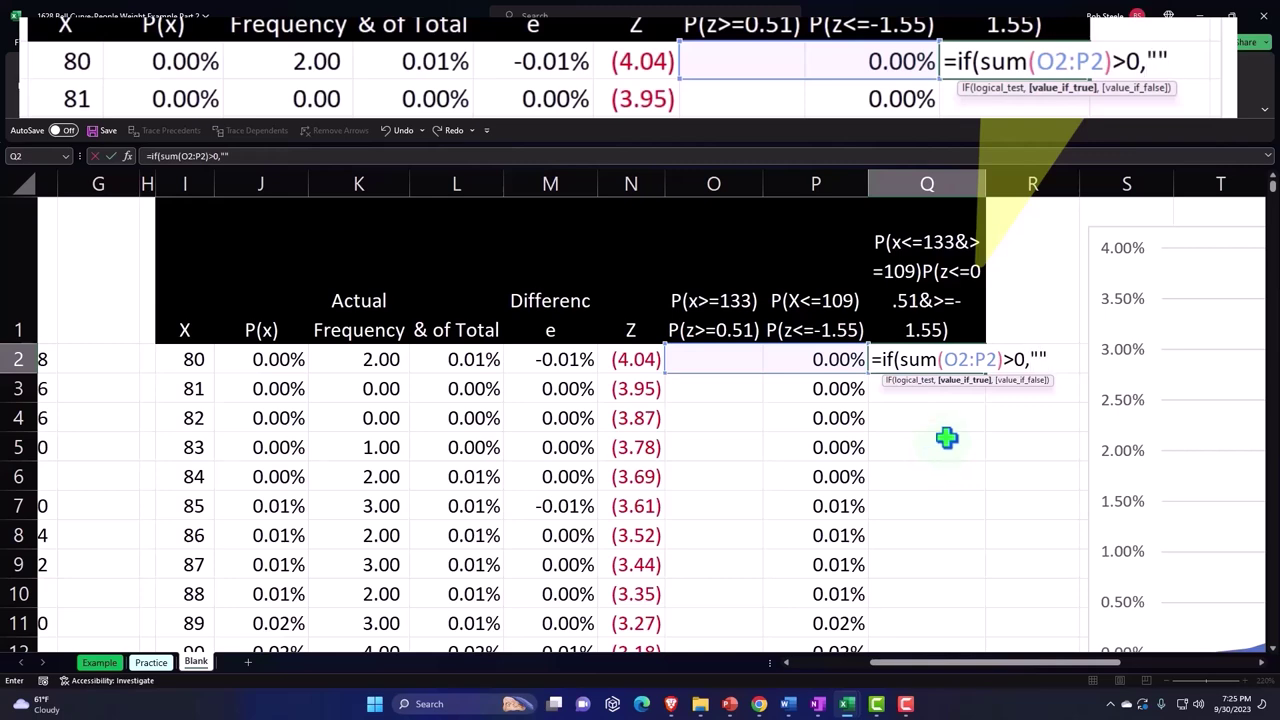
pyautogui.write(',')
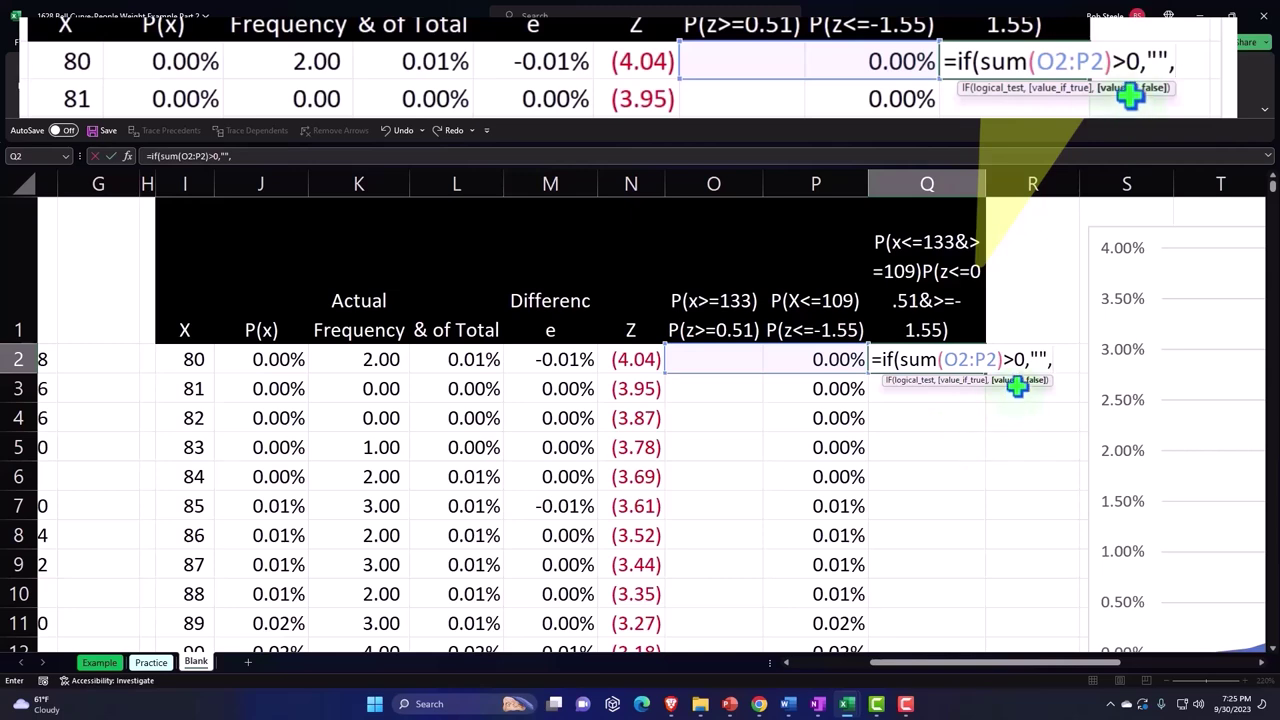
pyautogui.click(277, 358)
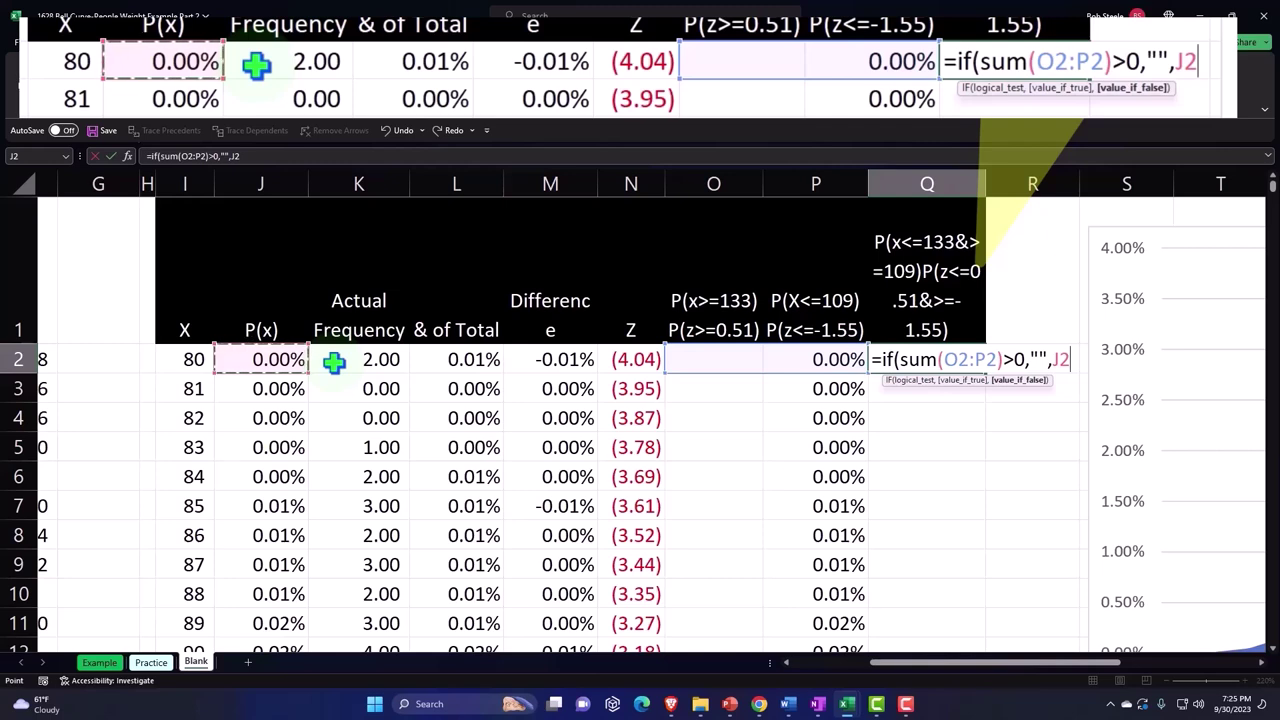
pyautogui.press('Return')
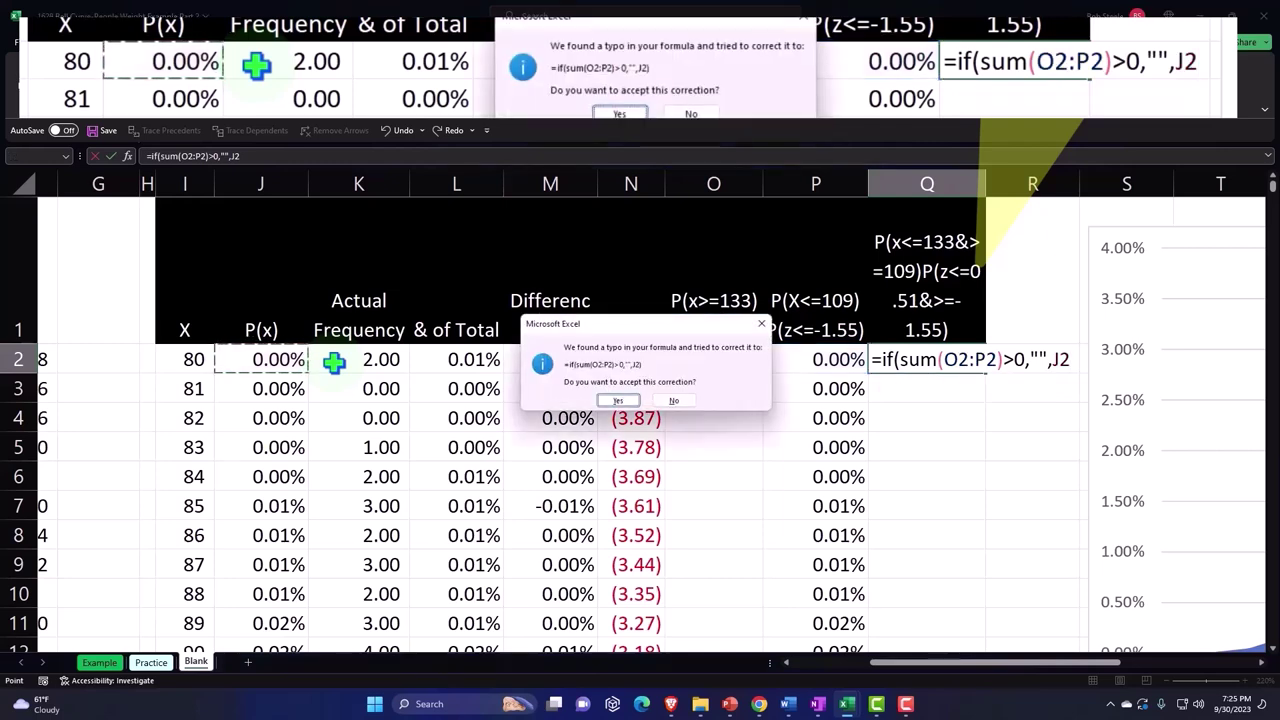
pyautogui.press('Return')
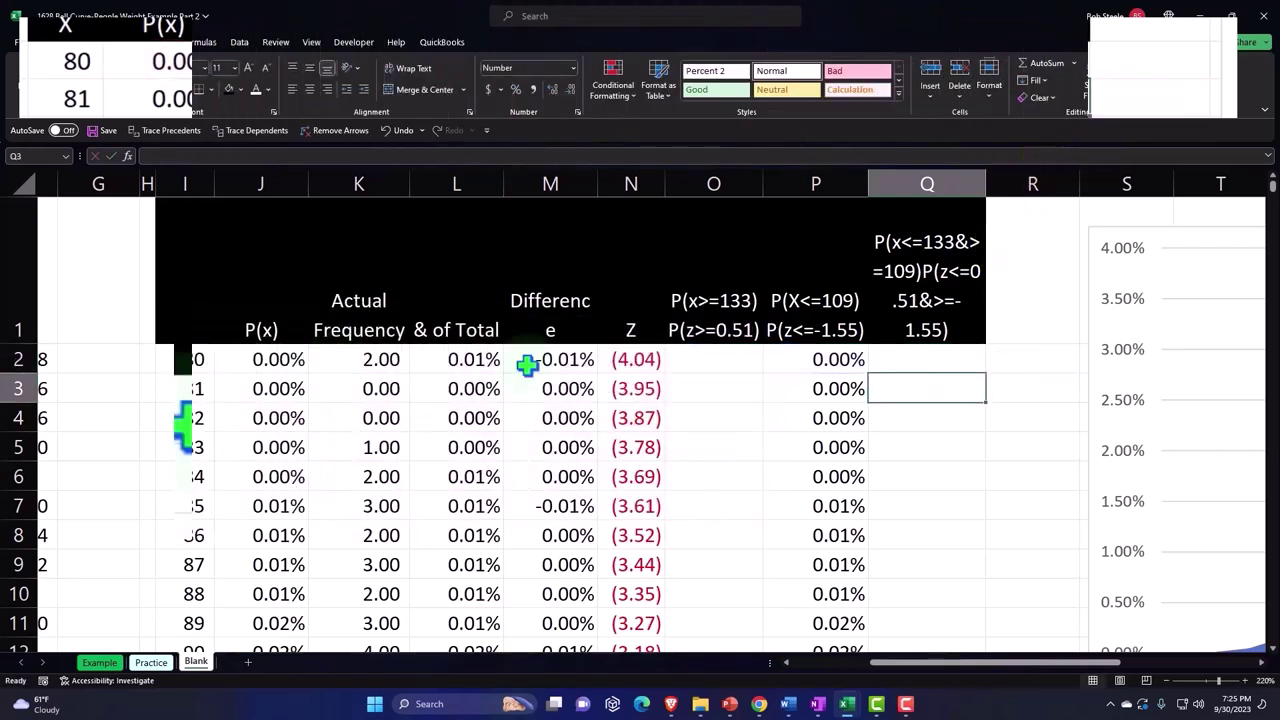
pyautogui.doubleClick(970, 360)
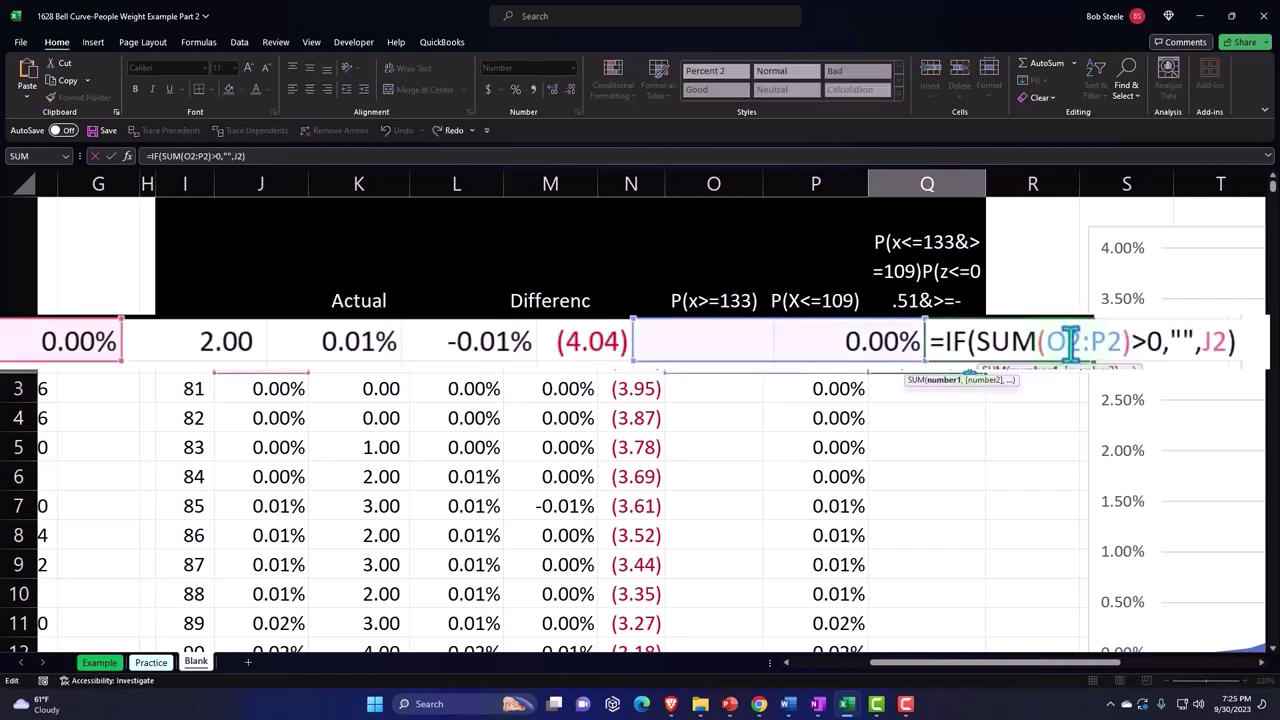
pyautogui.press('Return')
pyautogui.click(970, 360)
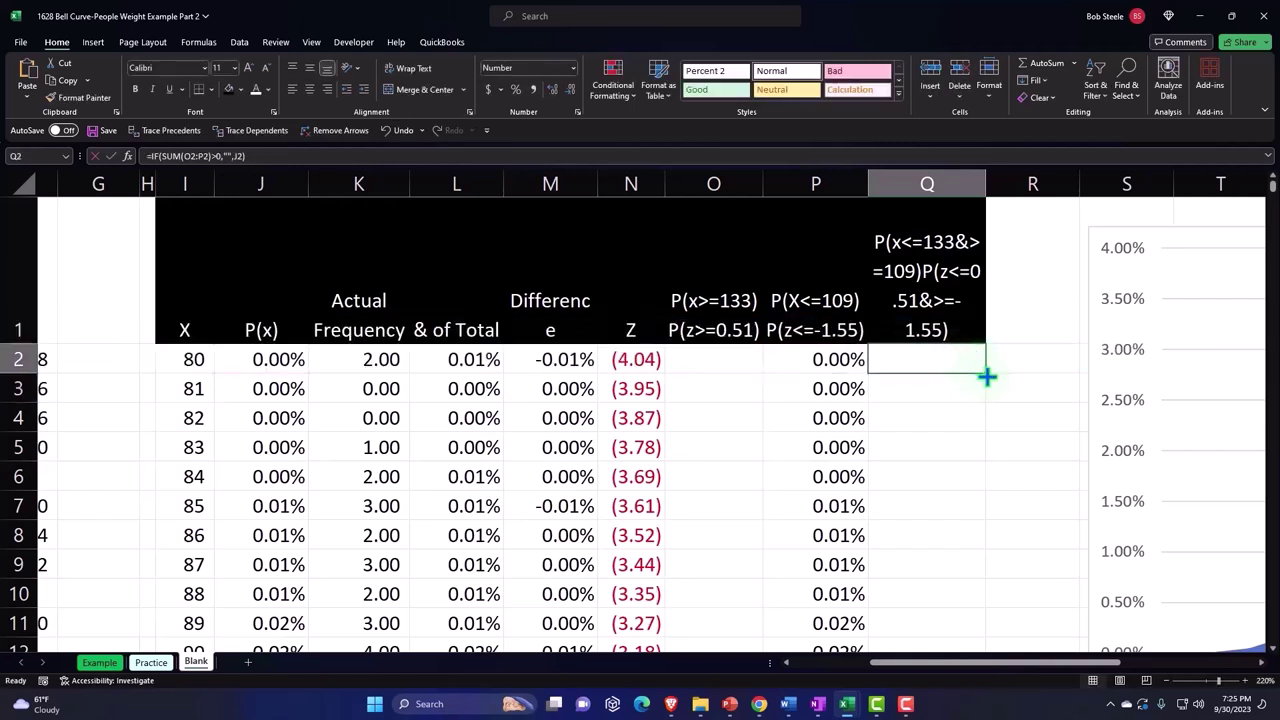
# Fill Q2's middle-range formula down column Q through the table.
pyautogui.moveTo(987, 376); pyautogui.dragTo(1000, 271)
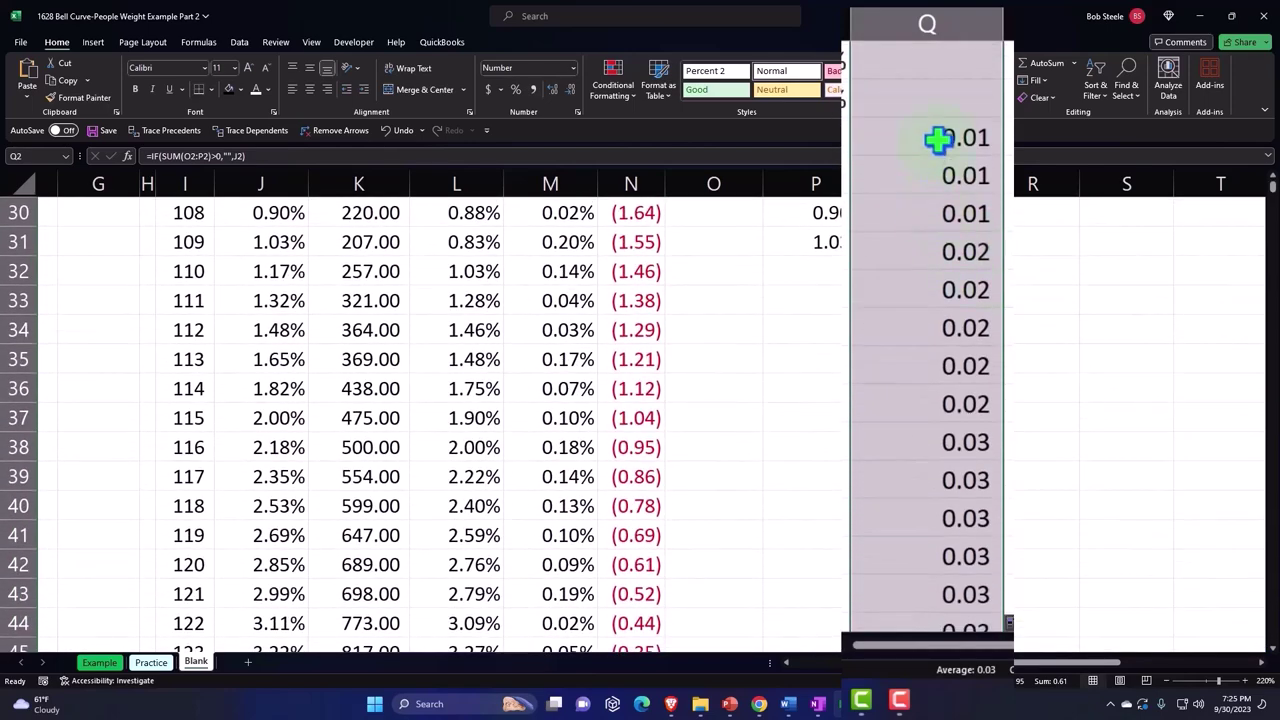
pyautogui.scroll(-2, 925, 195)
pyautogui.scroll(-2, 945, 250)
pyautogui.scroll(-2, 965, 310)
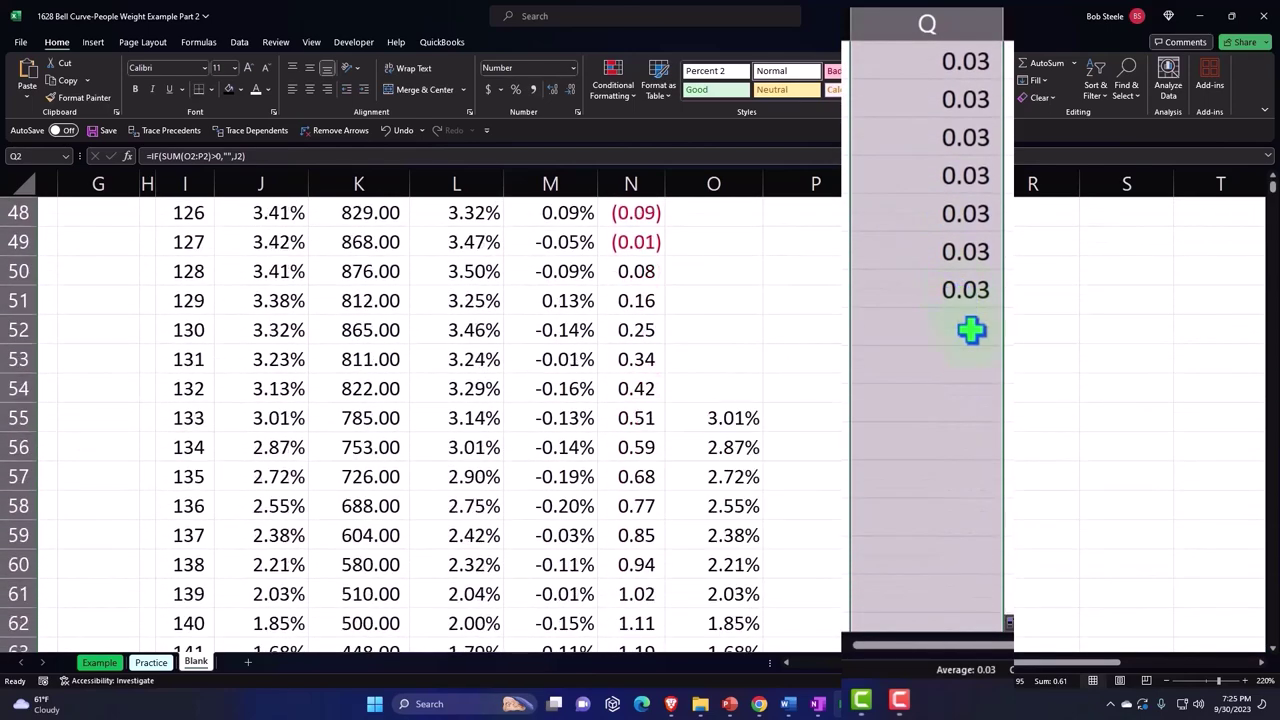
pyautogui.scroll(6, 972, 375)
pyautogui.scroll(9, 974, 420)
pyautogui.scroll(1, 930, 300)
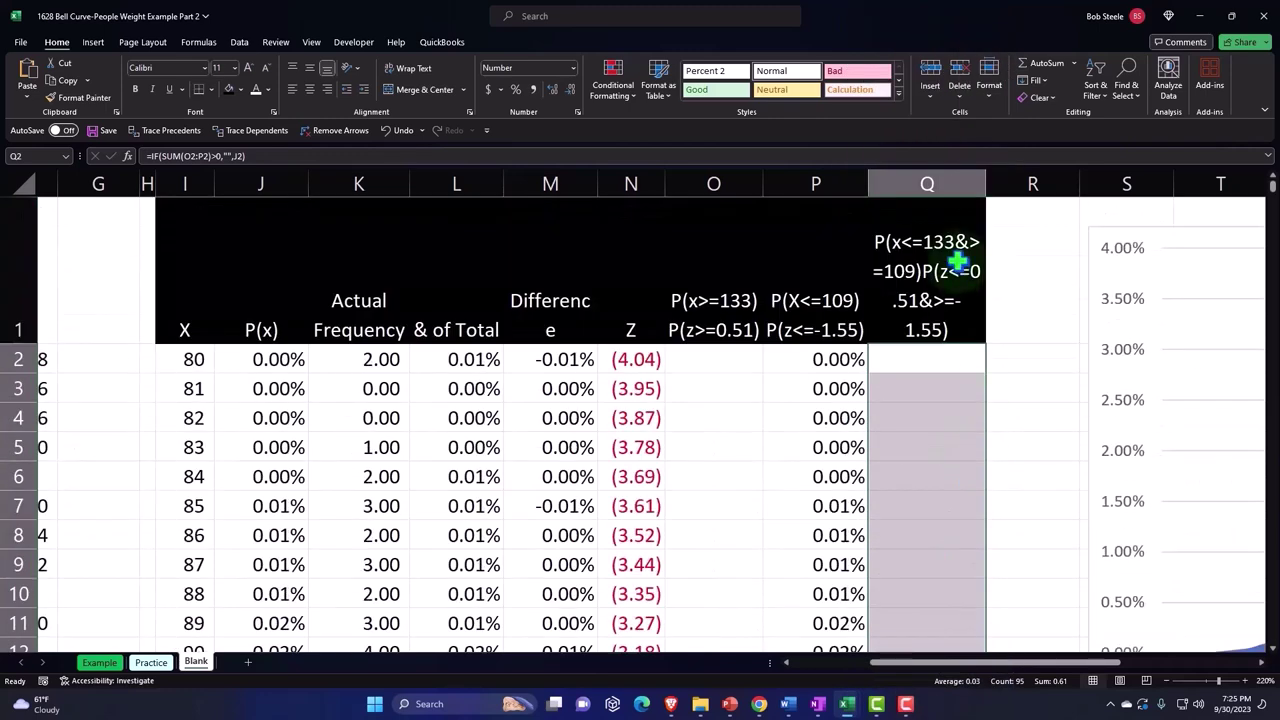
# Apply Percent Style to column Q so weights 110 to 132 show probabilities.
pyautogui.click(930, 182)
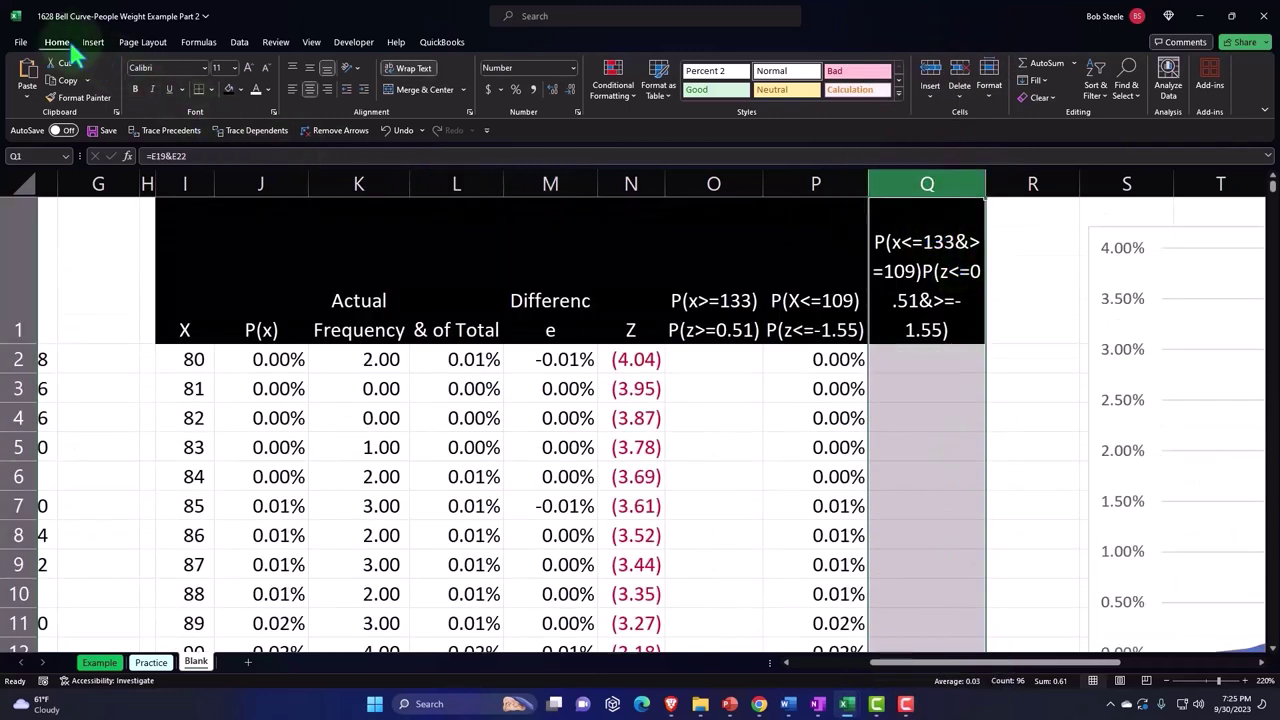
pyautogui.click(516, 89)
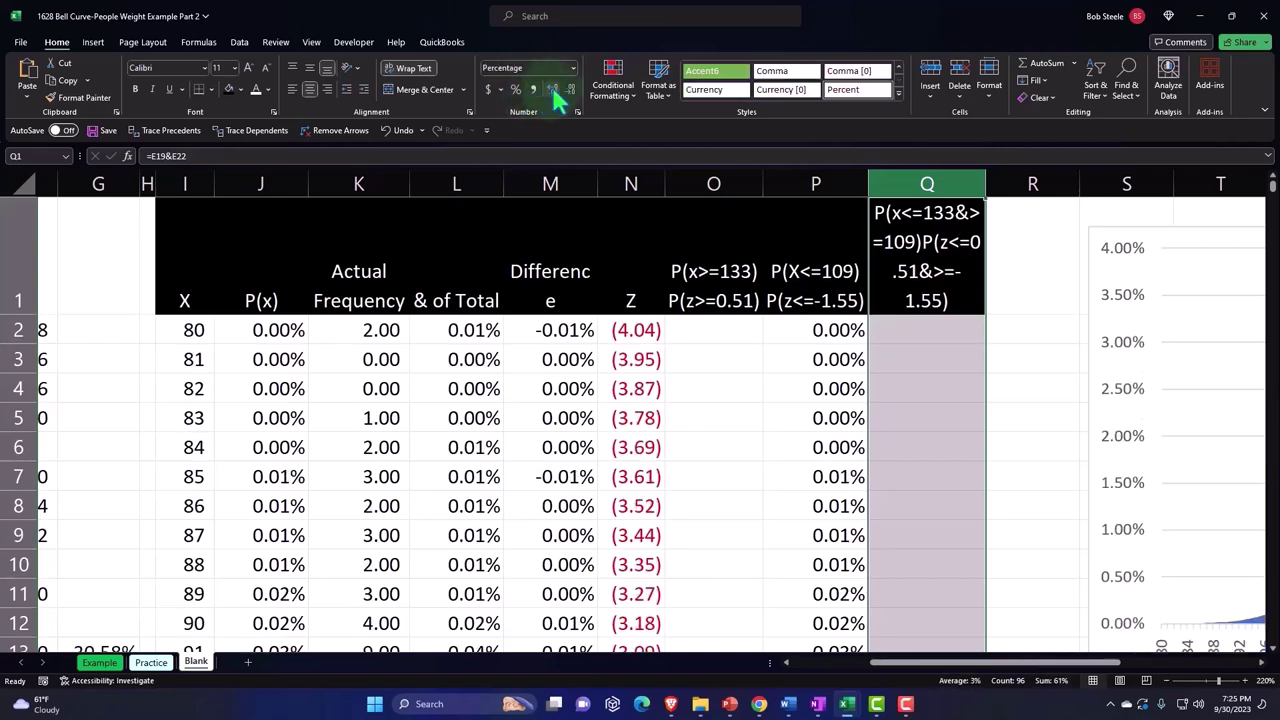
pyautogui.scroll(-3, 834, 297)
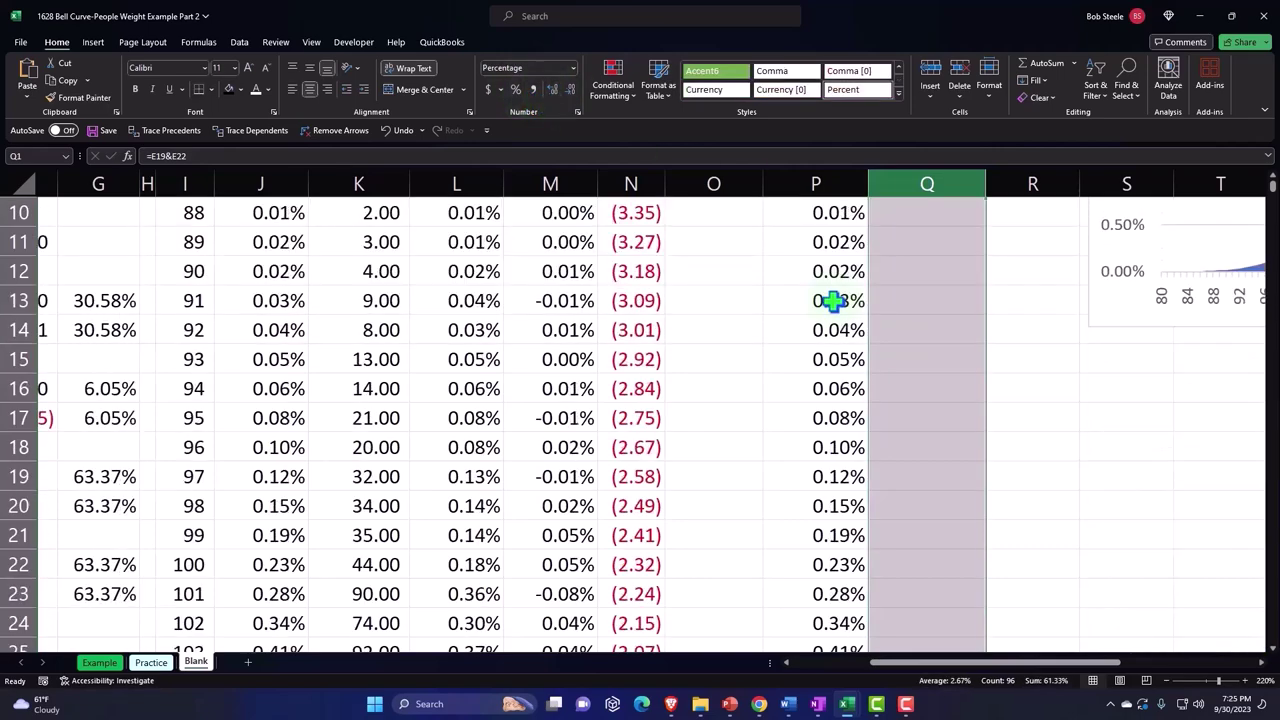
pyautogui.scroll(-4, 837, 297)
pyautogui.scroll(-2, 880, 350)
pyautogui.scroll(-2, 912, 389)
pyautogui.scroll(-3, 912, 389)
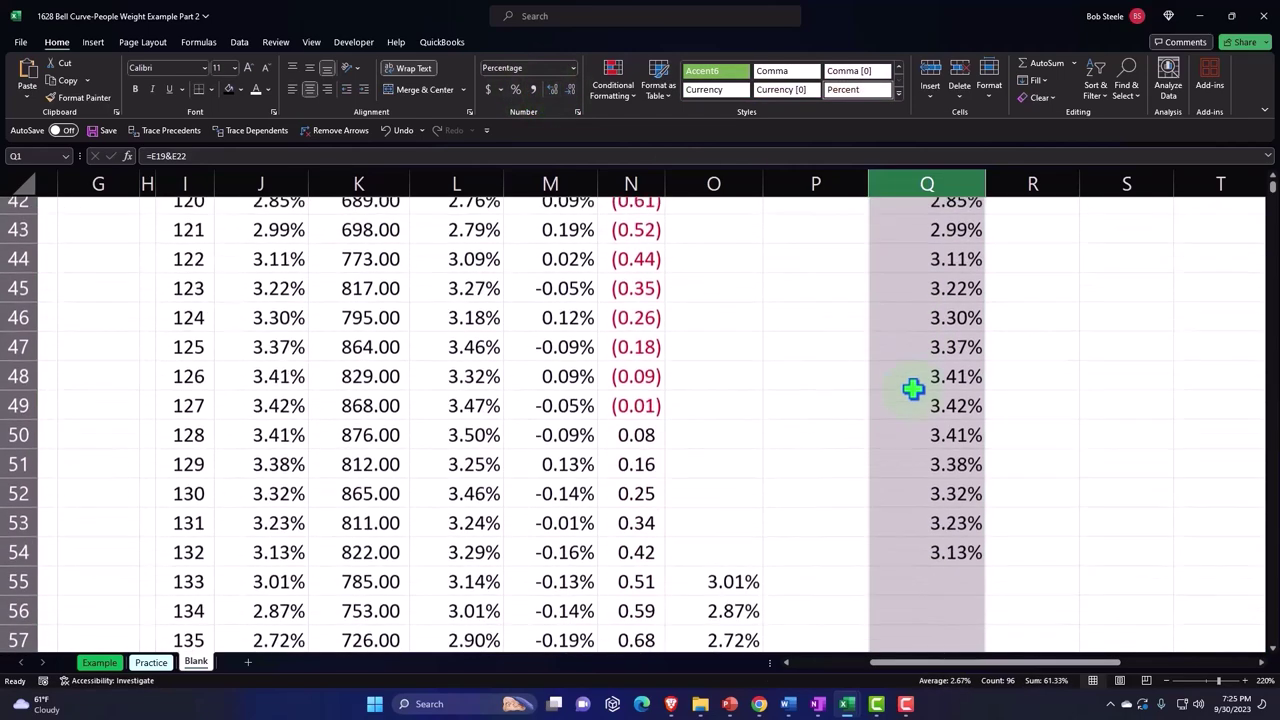
pyautogui.scroll(5, 912, 380)
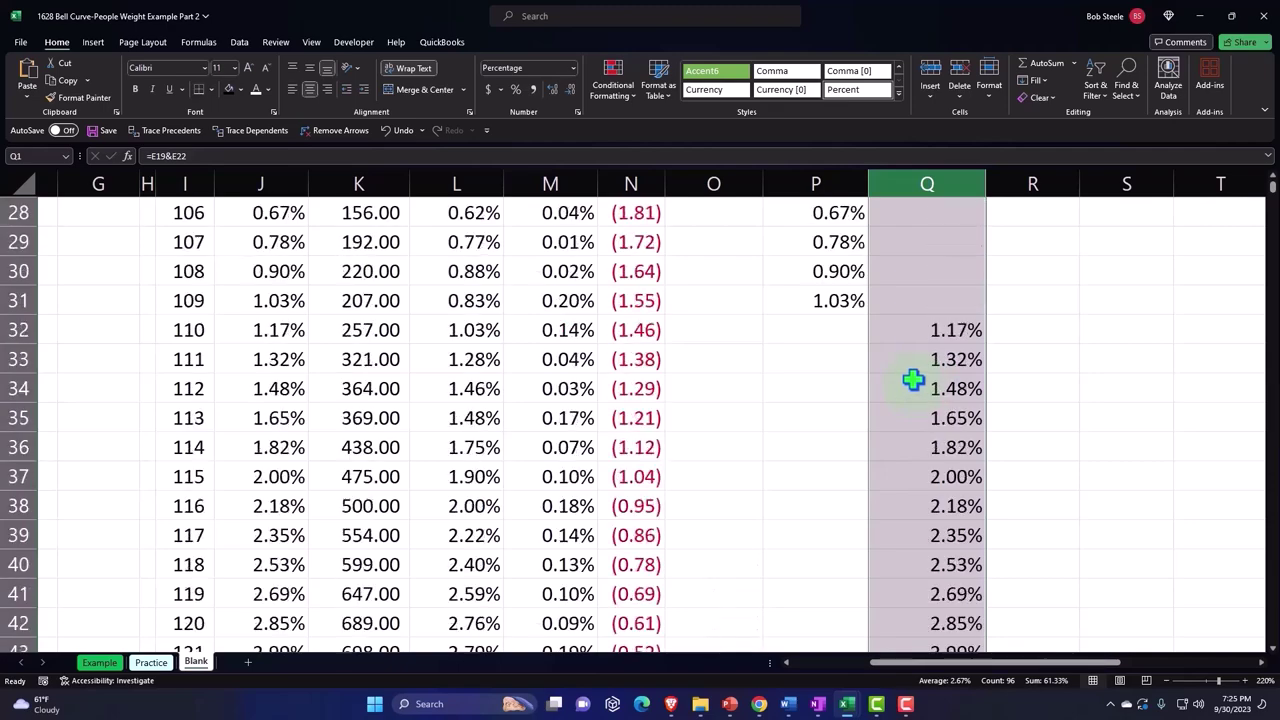
pyautogui.scroll(9, 913, 376)
pyautogui.click(1013, 340)
# Select the bell-curve chart and nudge it slightly up and left.
pyautogui.press('Right')
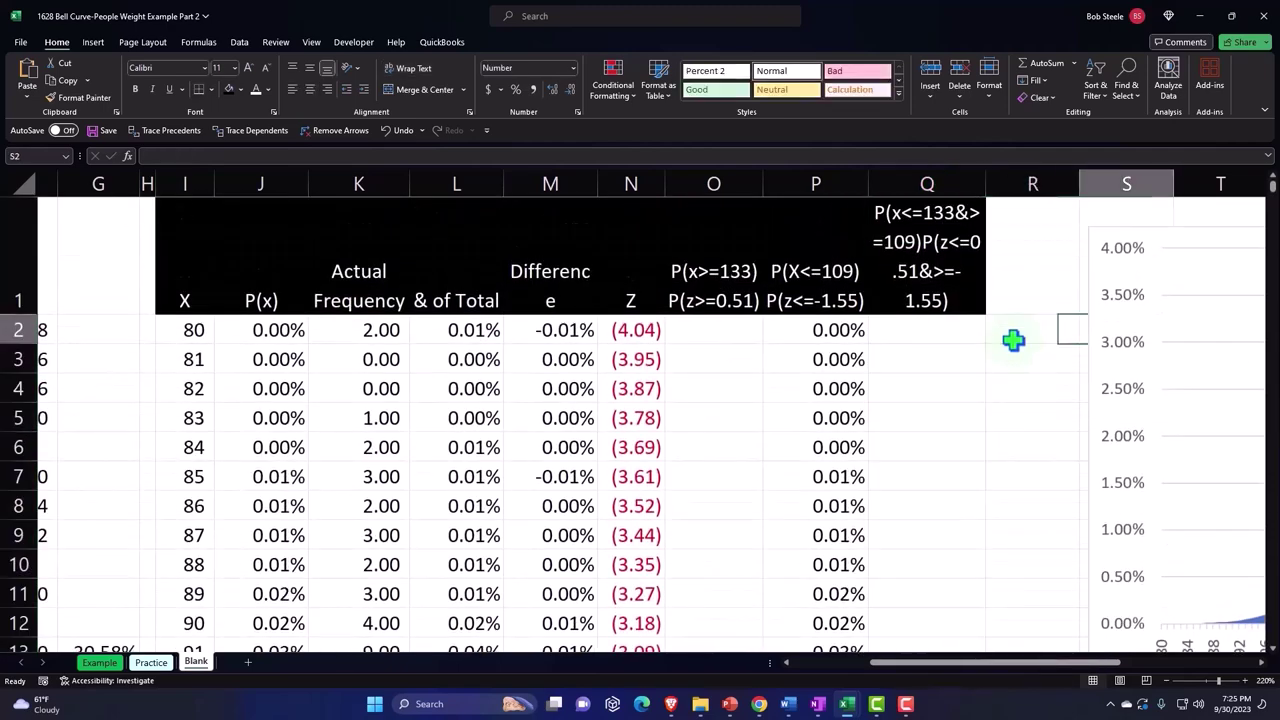
pyautogui.press('Right')
pyautogui.press('Right')
pyautogui.press('Right')
pyautogui.press('Right')
pyautogui.press('Right')
pyautogui.press('Right')
pyautogui.press('Right')
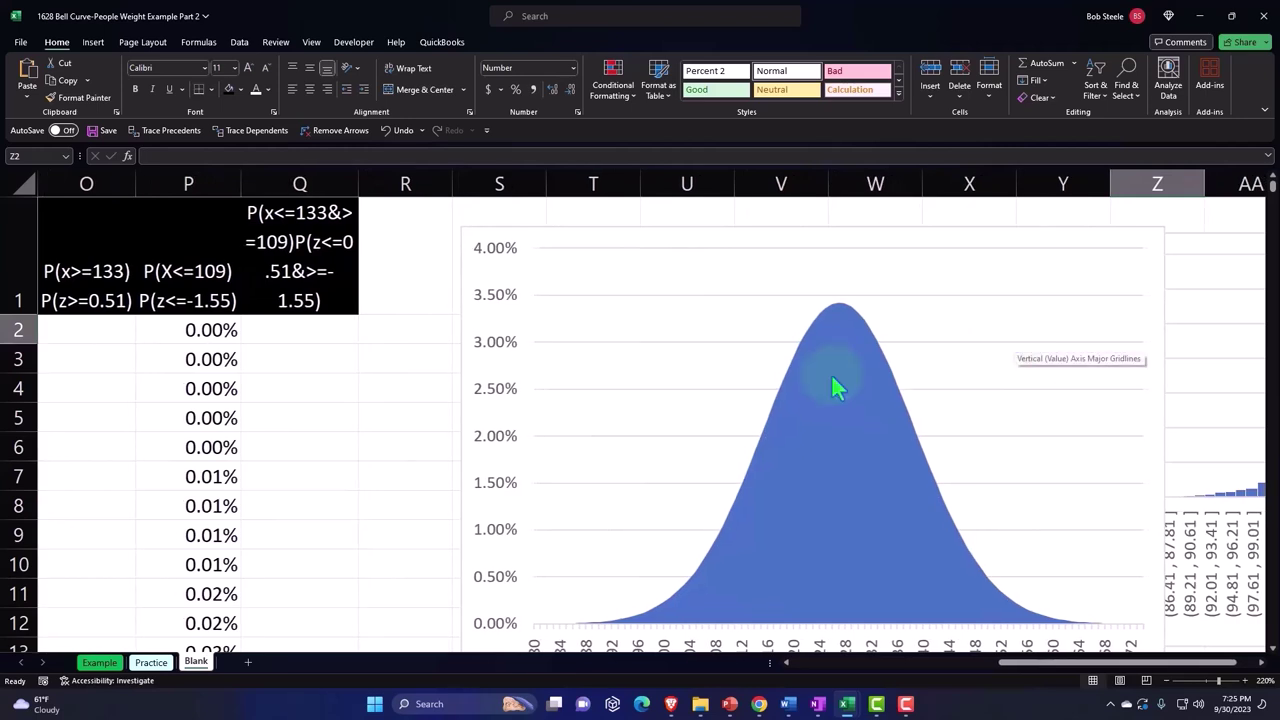
pyautogui.click(577, 240)
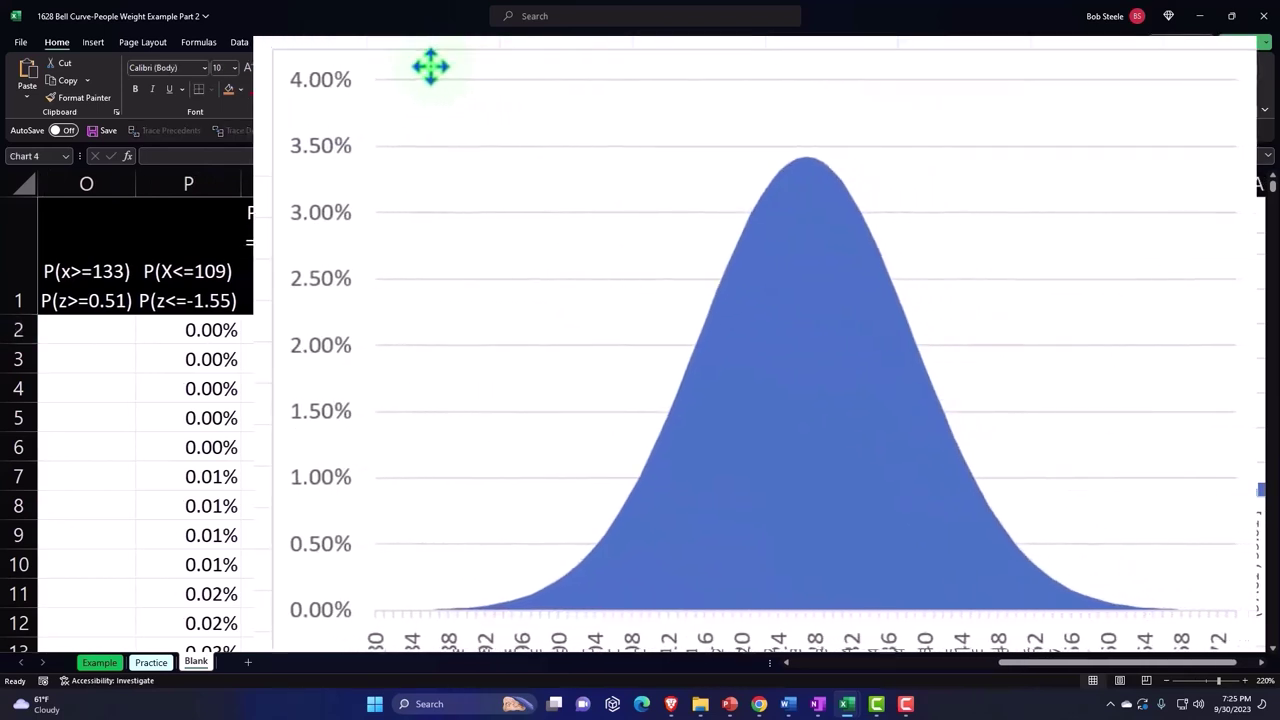
pyautogui.moveTo(438, 67); pyautogui.dragTo(424, 61)
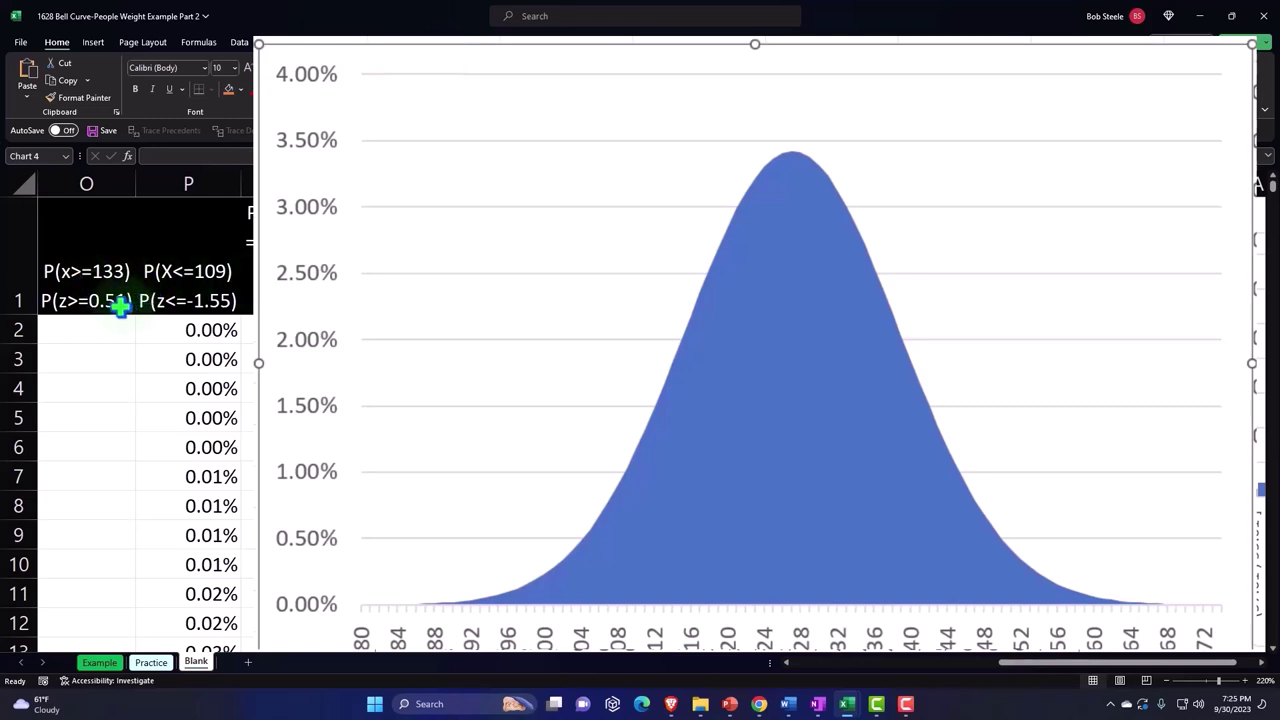
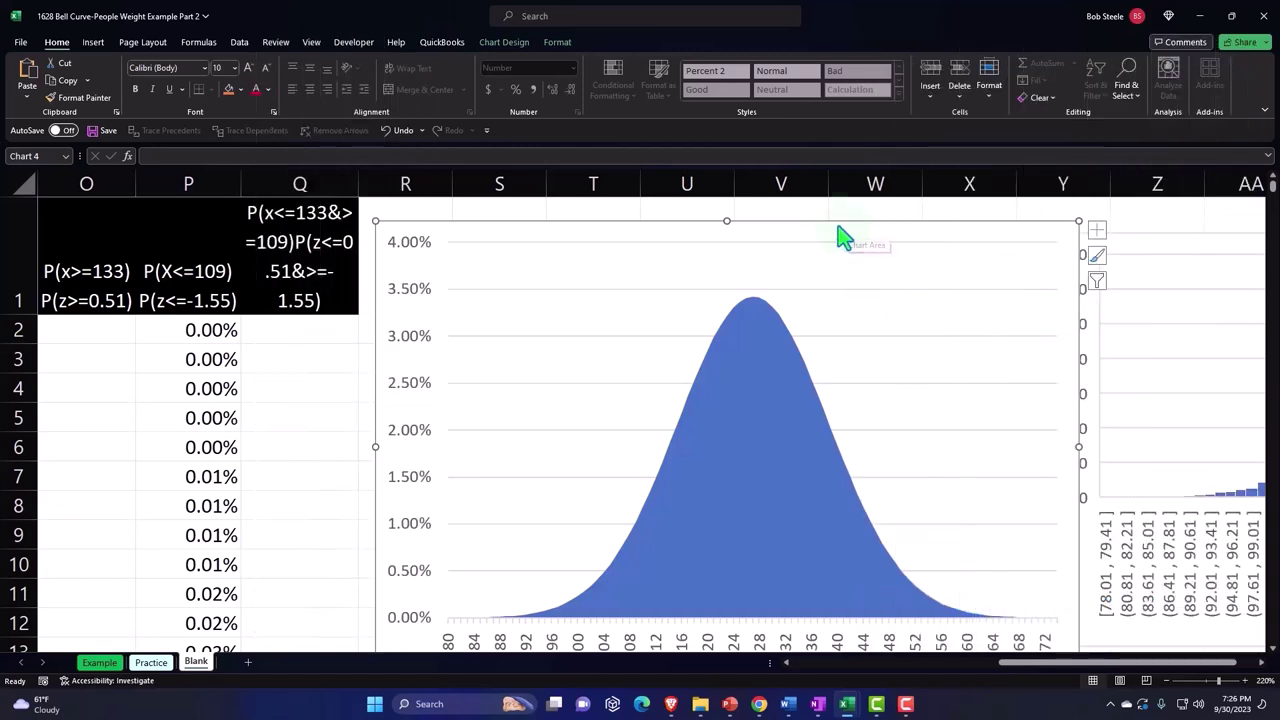
# Add a chart series named from Q1 with values Q2:Q96 via Select Data.
pyautogui.click(510, 44)
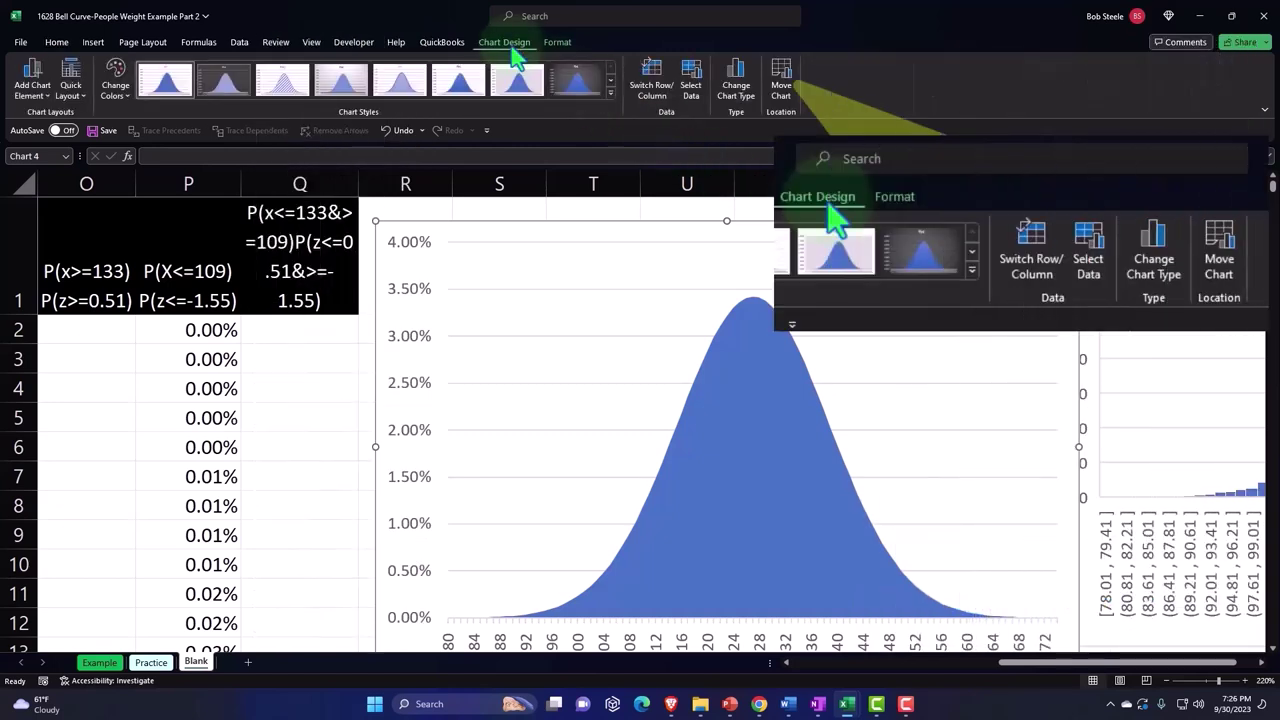
pyautogui.click(691, 80)
pyautogui.moveTo(823, 177); pyautogui.dragTo(937, 320)
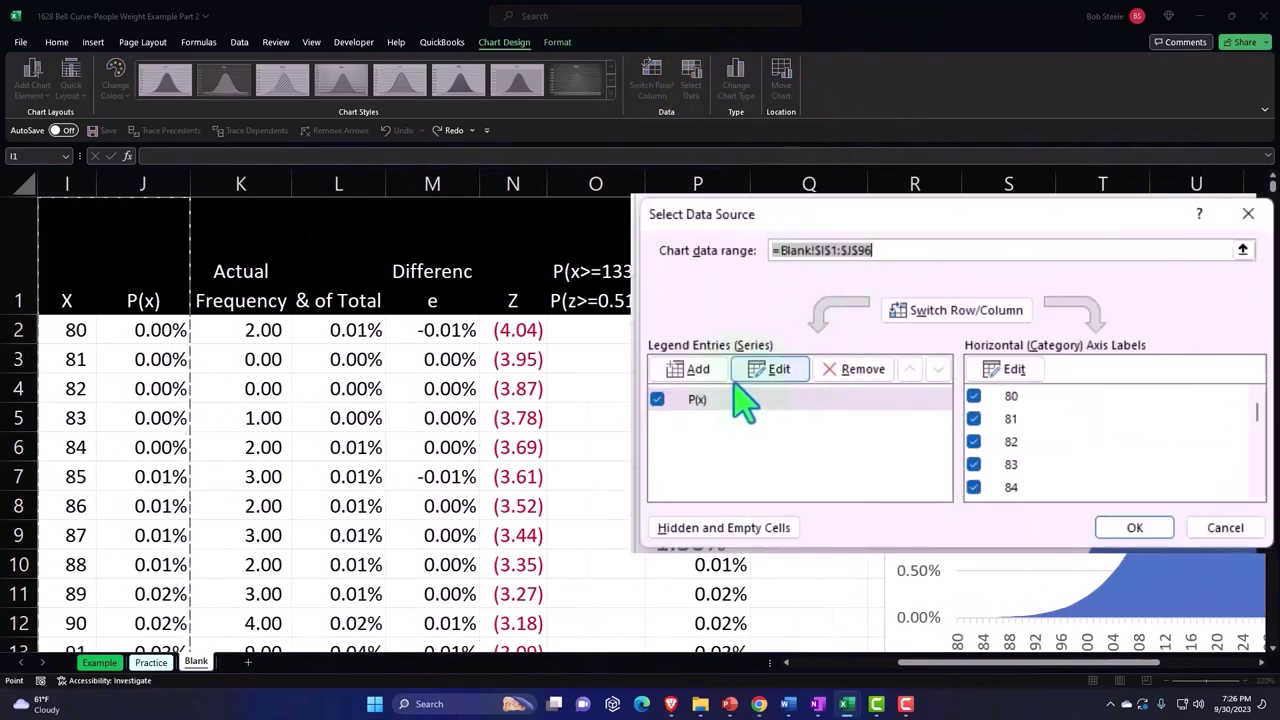
pyautogui.click(692, 380)
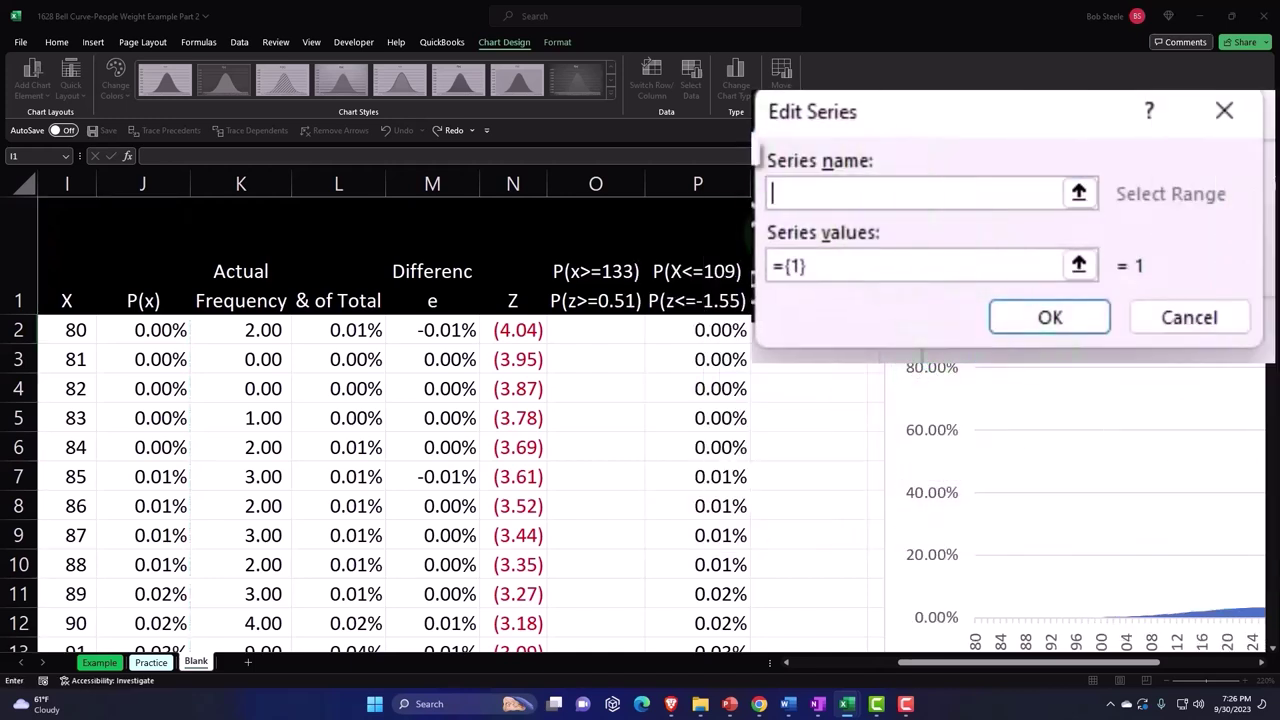
pyautogui.click(800, 300)
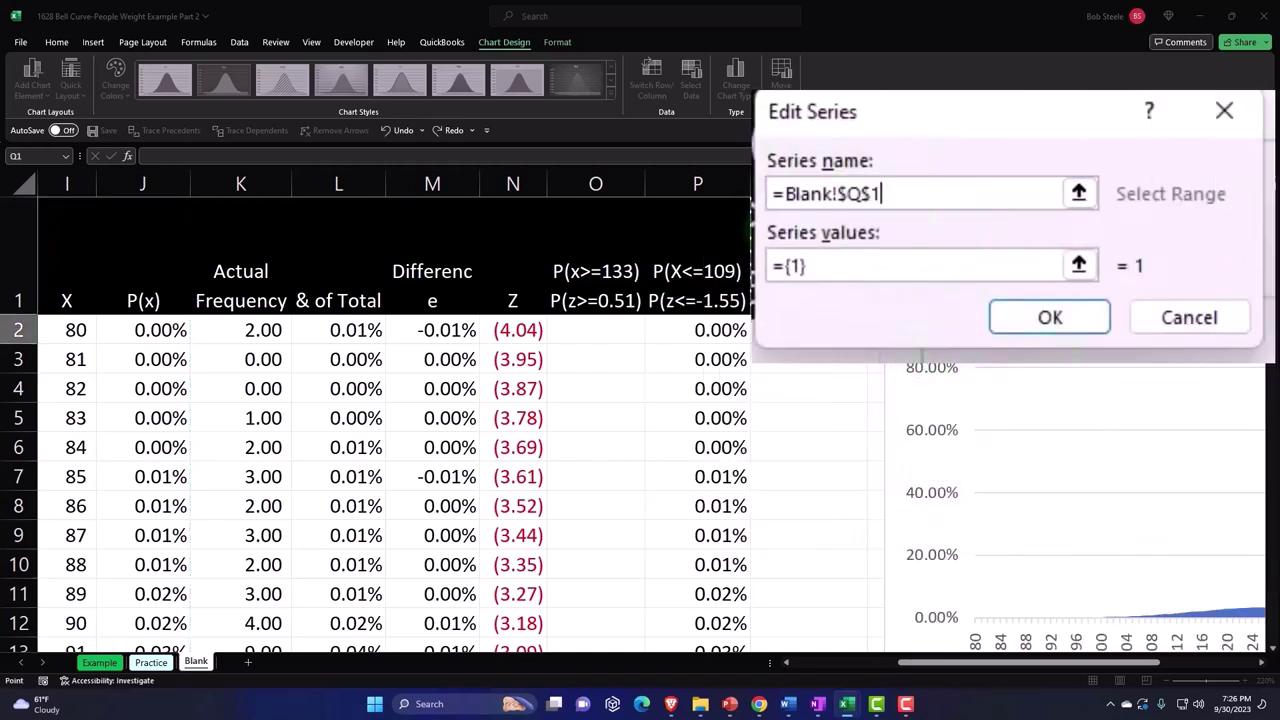
pyautogui.click(843, 266)
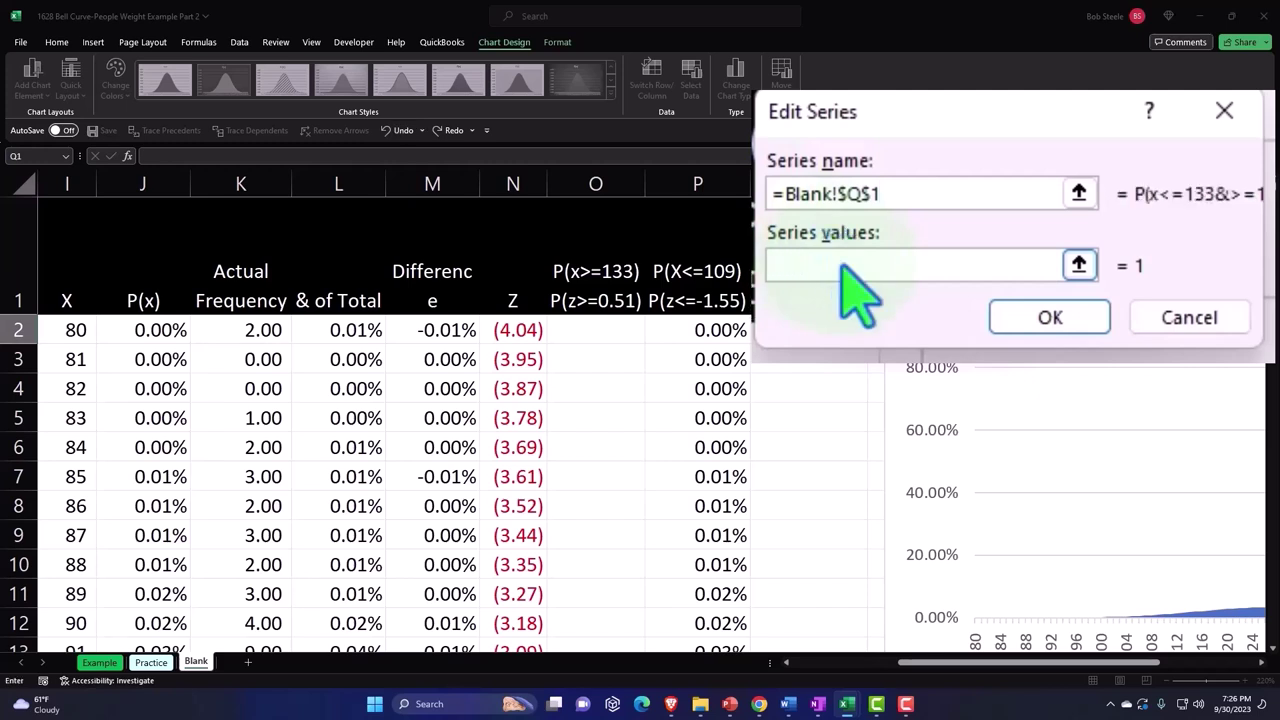
pyautogui.click(1079, 265)
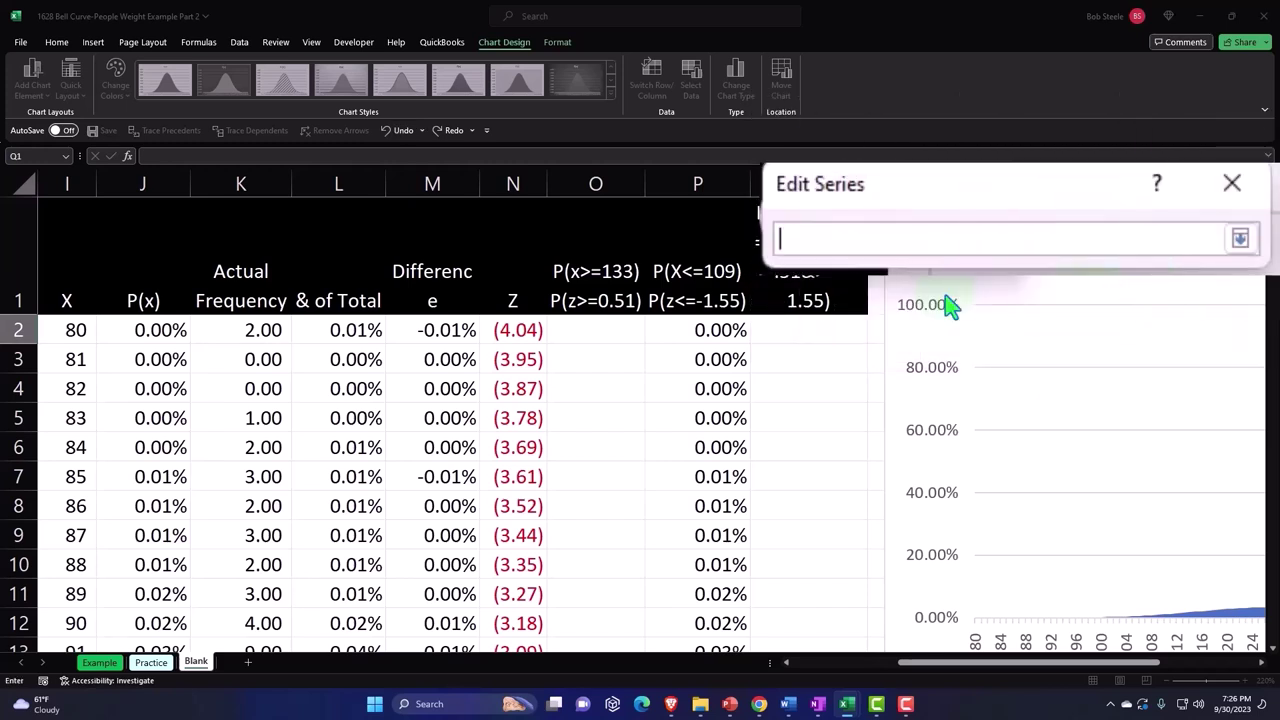
pyautogui.click(797, 330)
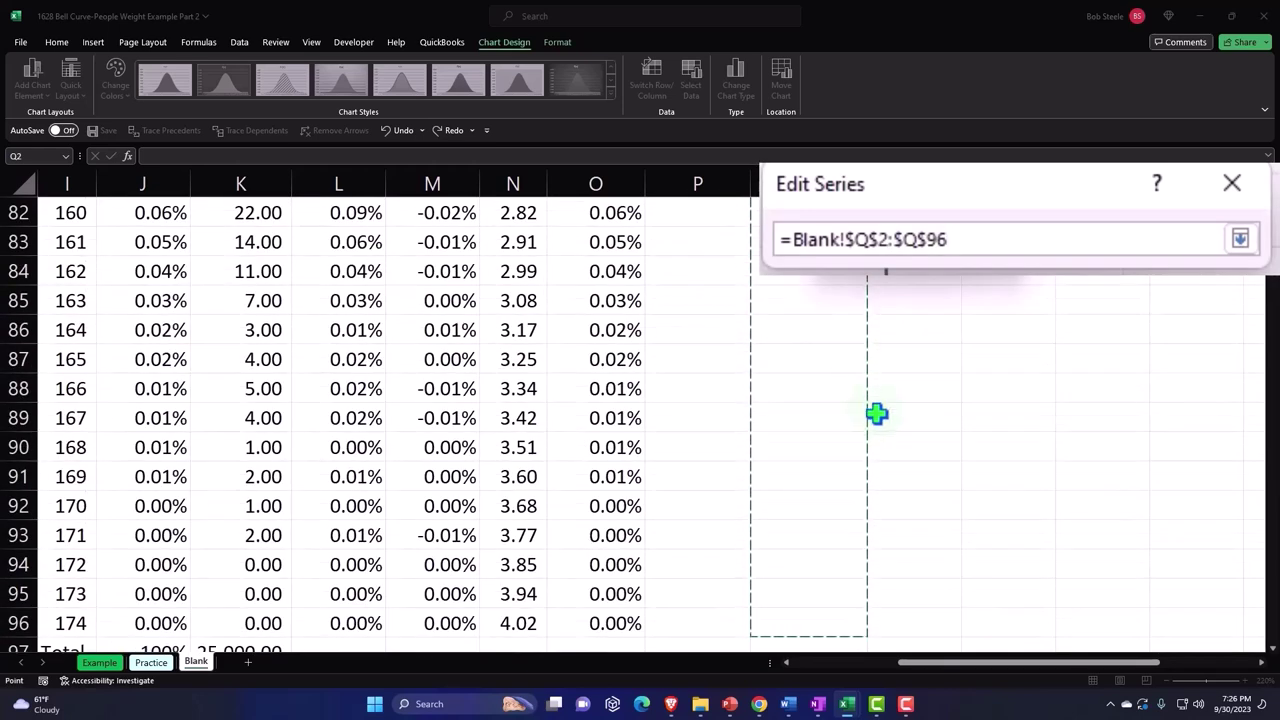
pyautogui.scroll(-1, 877, 414)
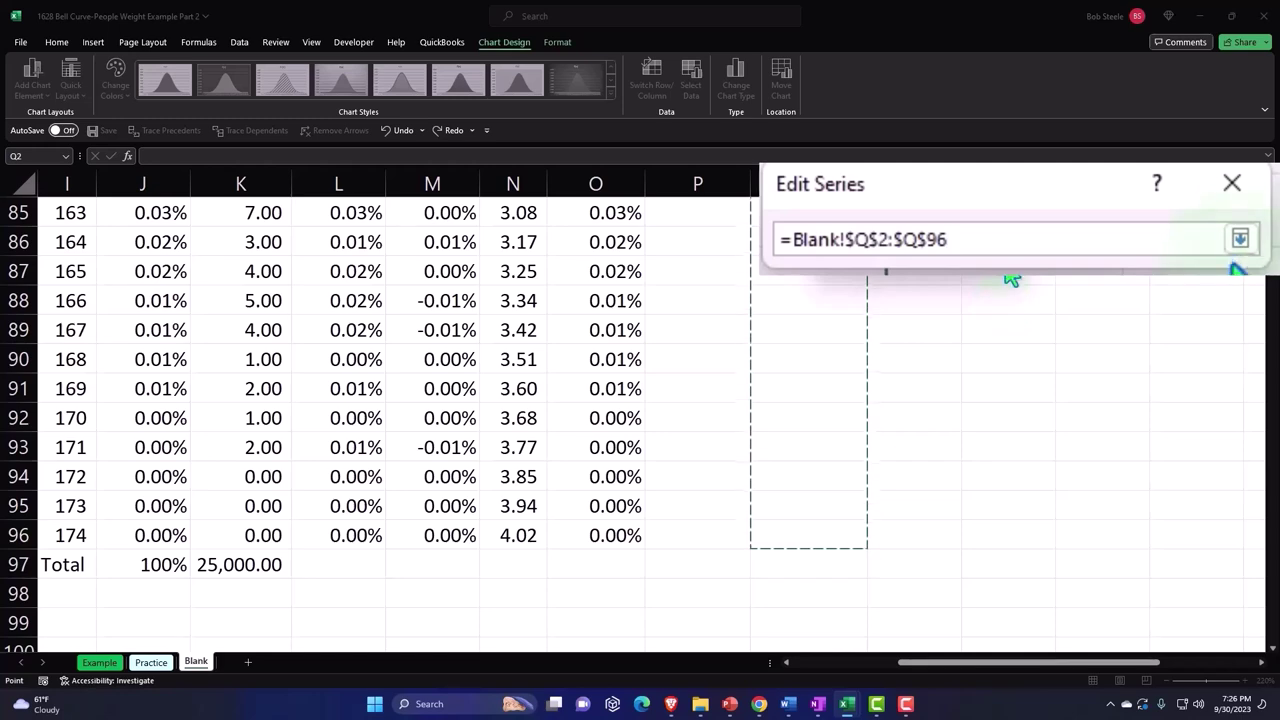
pyautogui.click(1240, 238)
pyautogui.click(1037, 348)
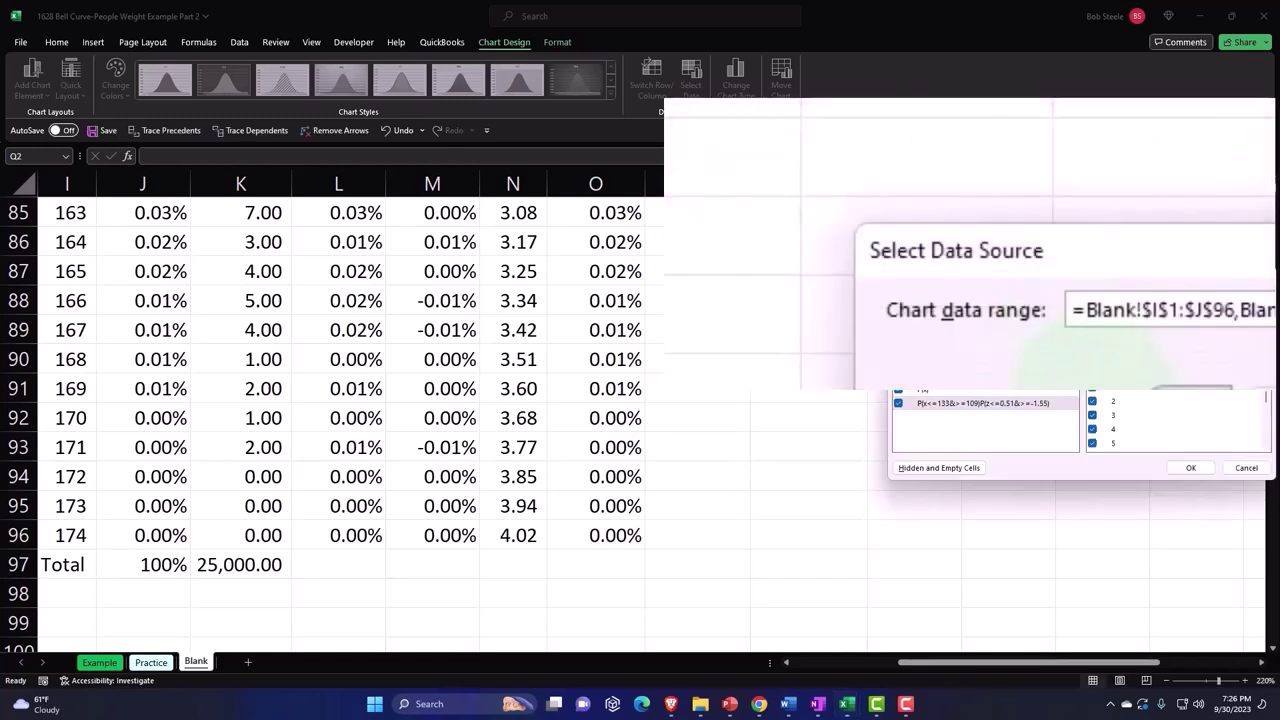
pyautogui.click(1143, 470)
pyautogui.scroll(5, 1190, 465)
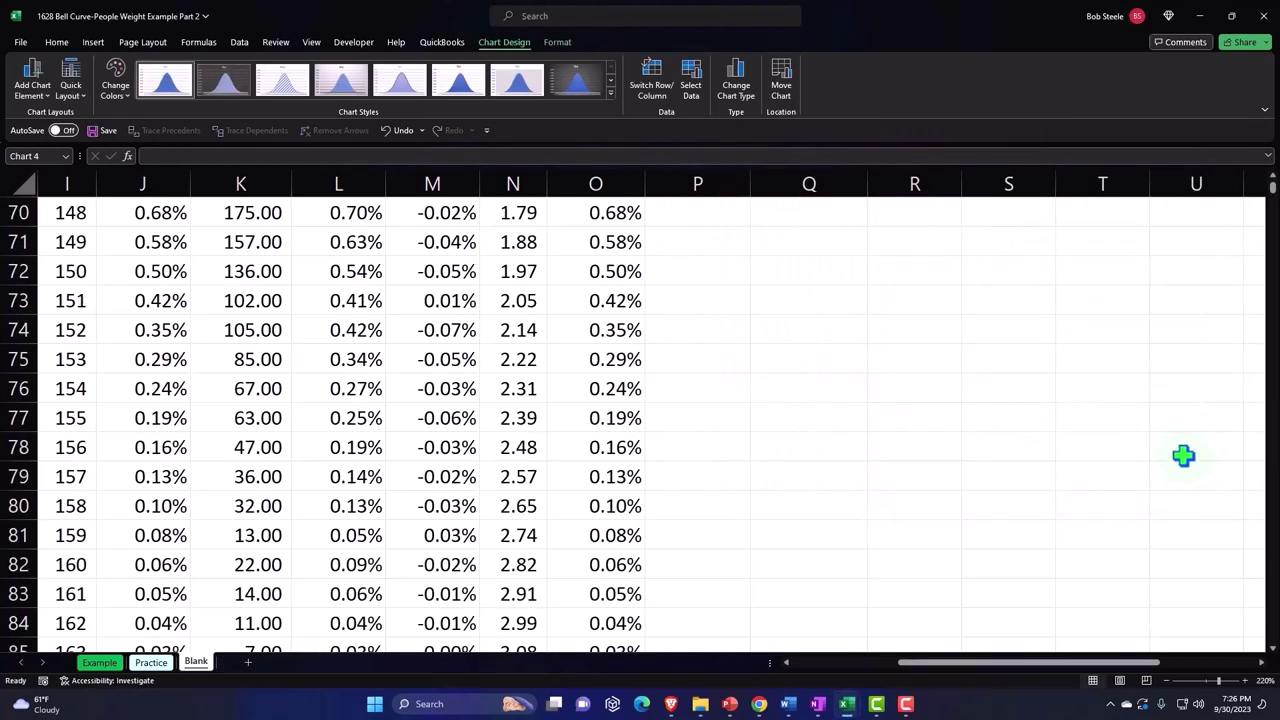
pyautogui.scroll(12, 1183, 451)
pyautogui.scroll(10, 1183, 451)
pyautogui.scroll(1, 1175, 490)
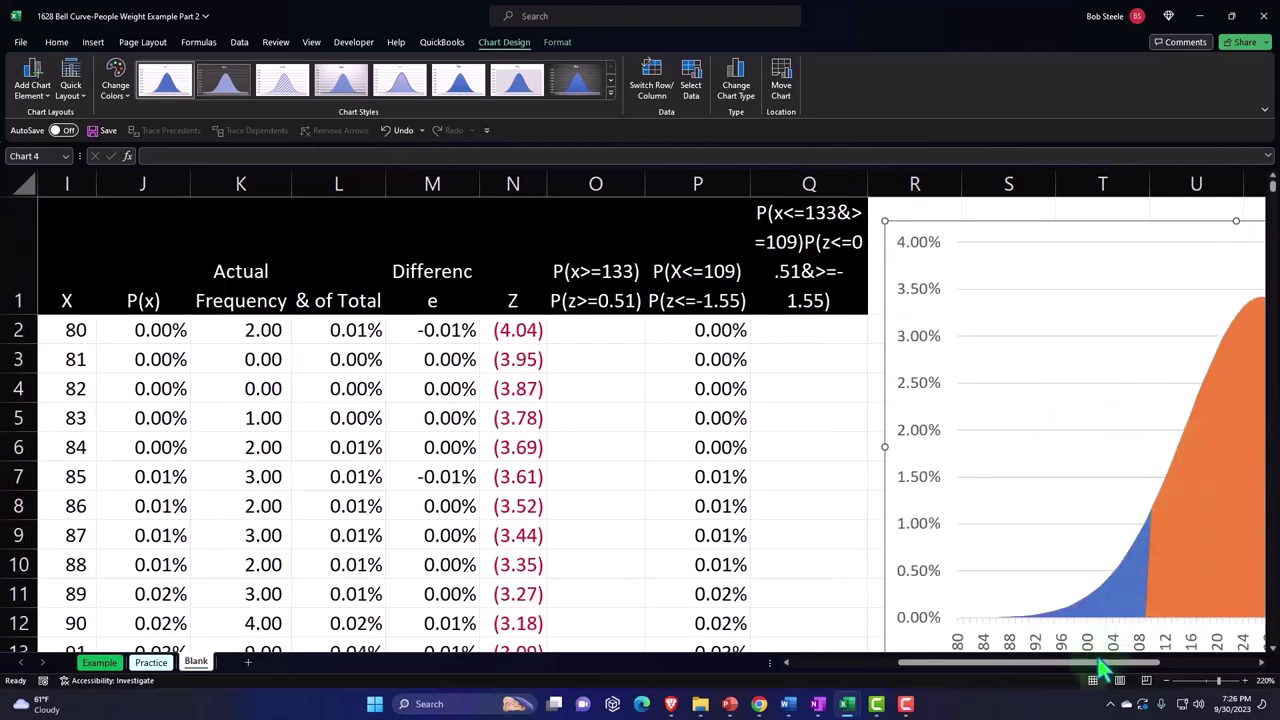
# Zoom the sheet out and turn on the chart legend, positioned at the Top.
pyautogui.moveTo(1101, 662); pyautogui.dragTo(1156, 663)
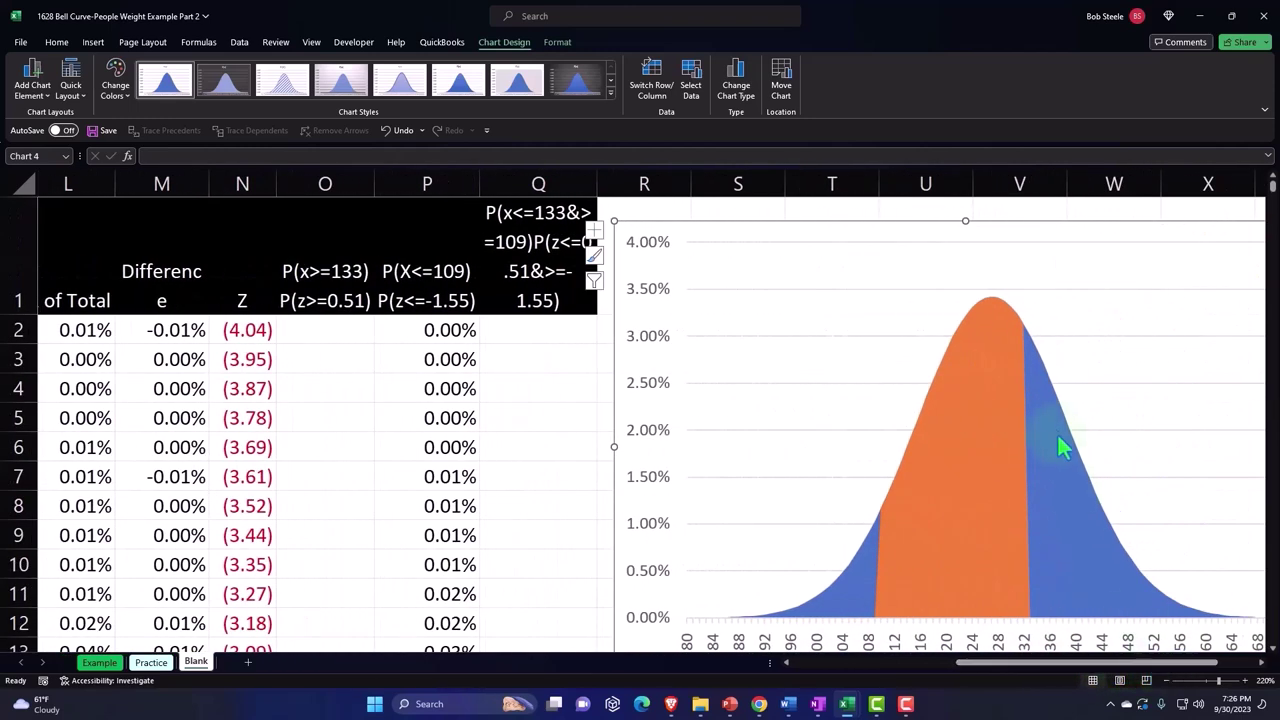
pyautogui.moveTo(1034, 422)
pyautogui.click(1165, 680)
pyautogui.click(1165, 680)
pyautogui.click(1165, 680)
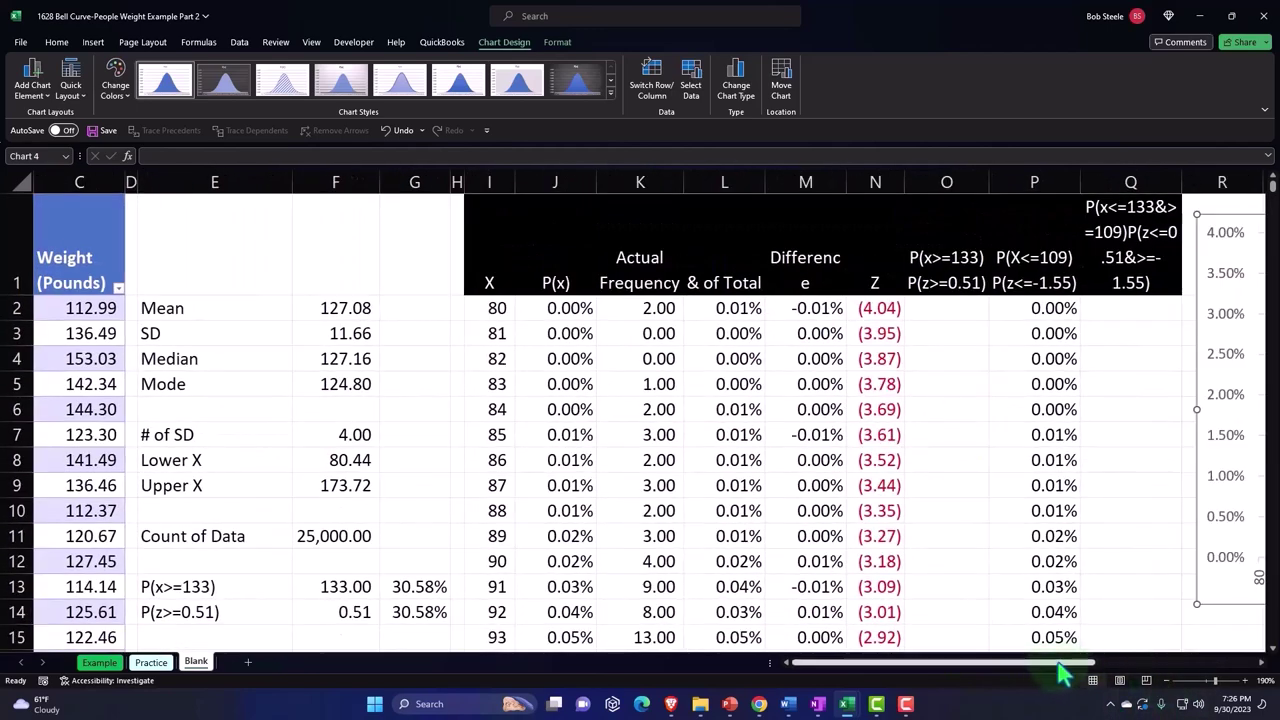
pyautogui.moveTo(1060, 664); pyautogui.dragTo(1180, 668)
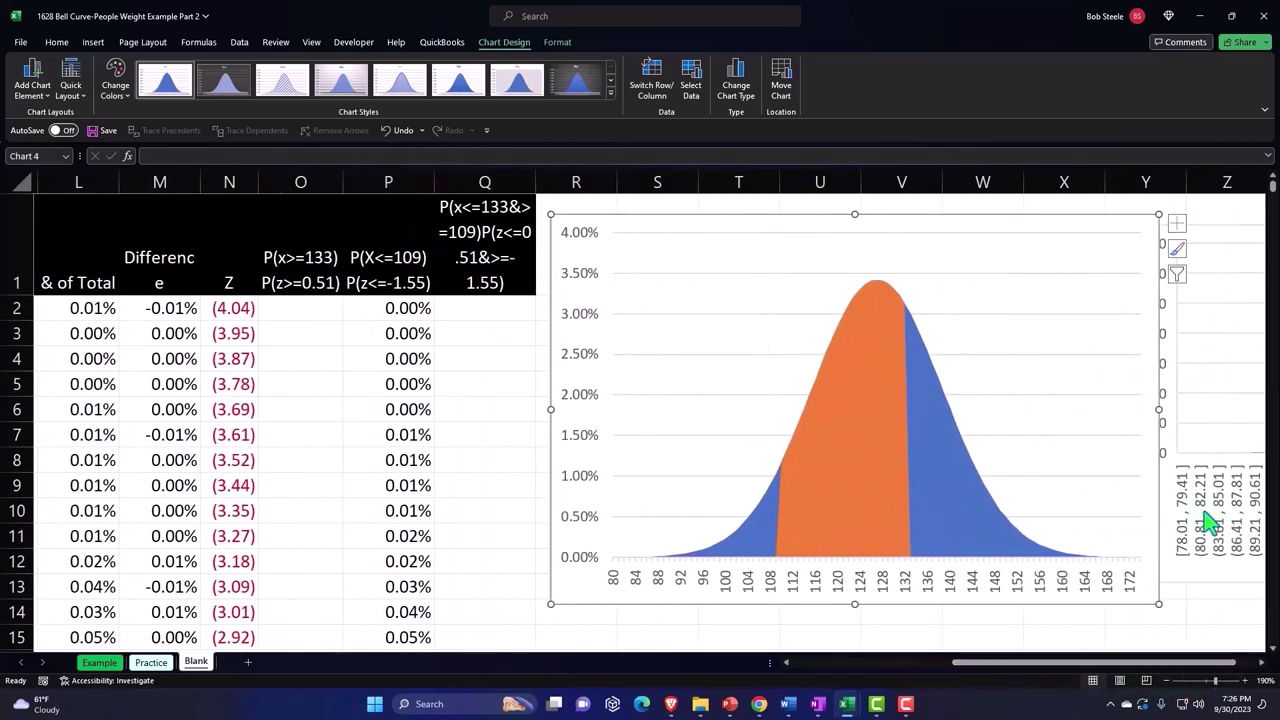
pyautogui.click(1176, 225)
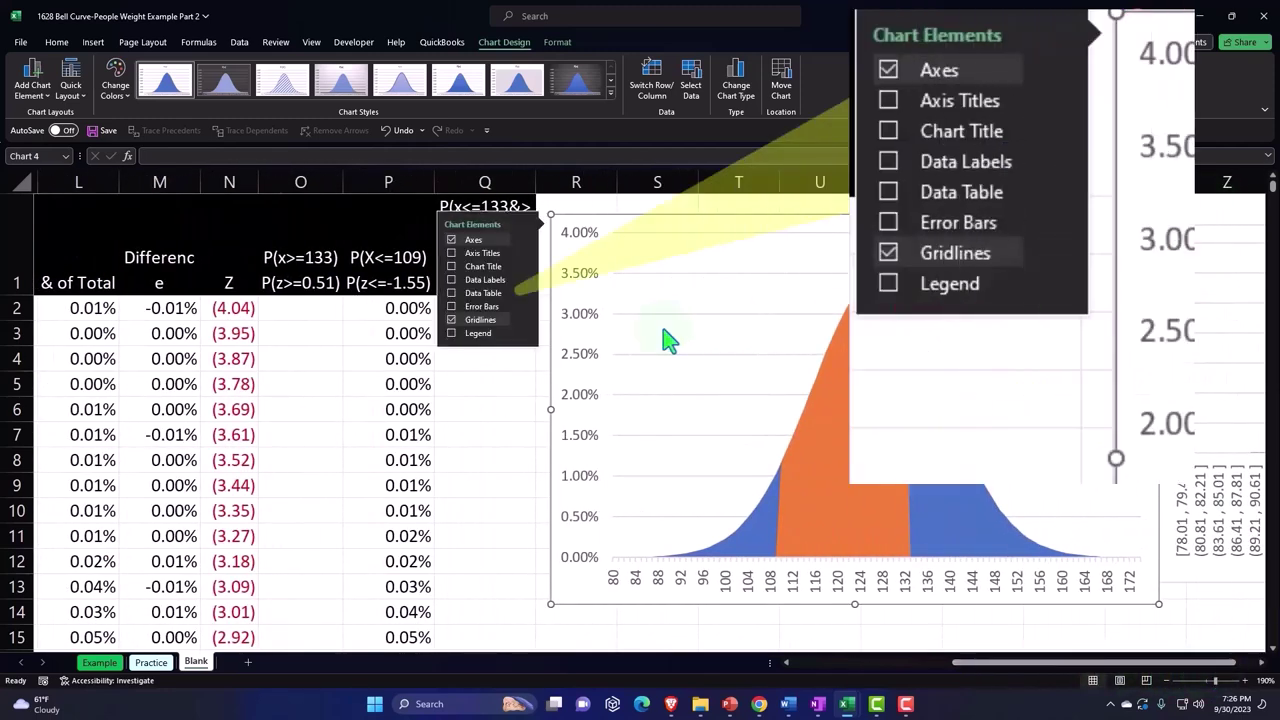
pyautogui.click(455, 336)
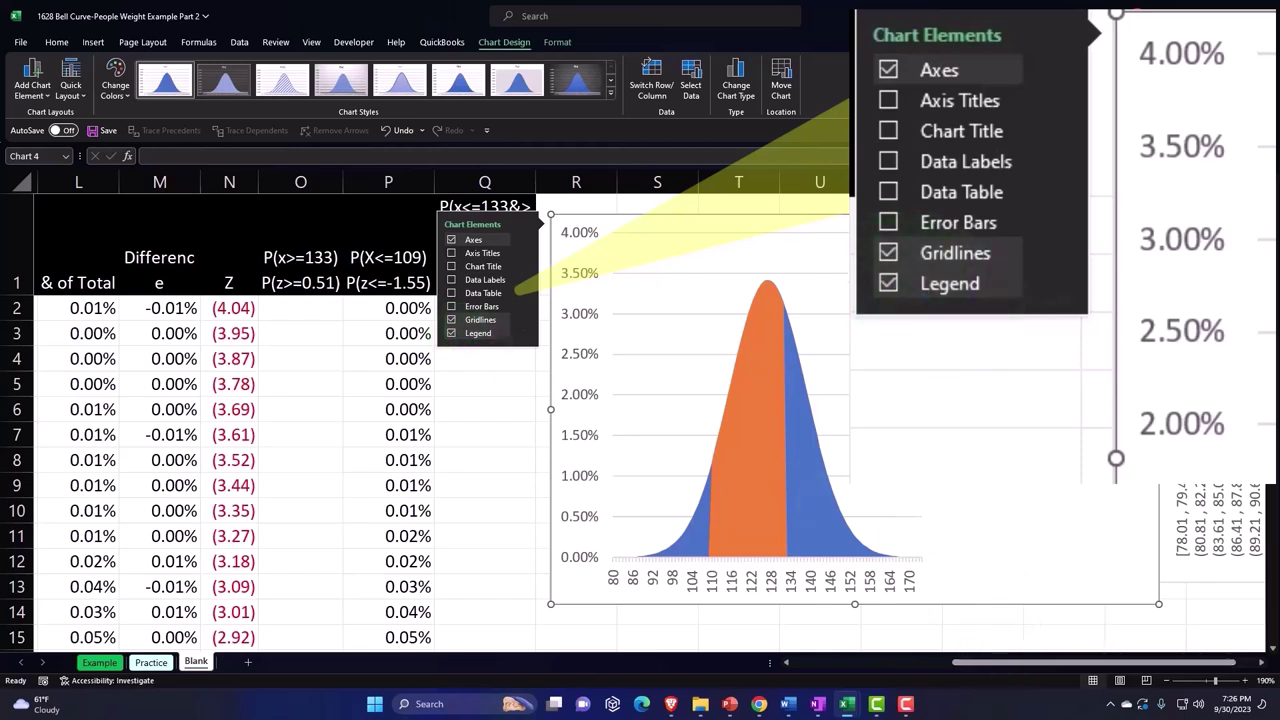
pyautogui.click(530, 336)
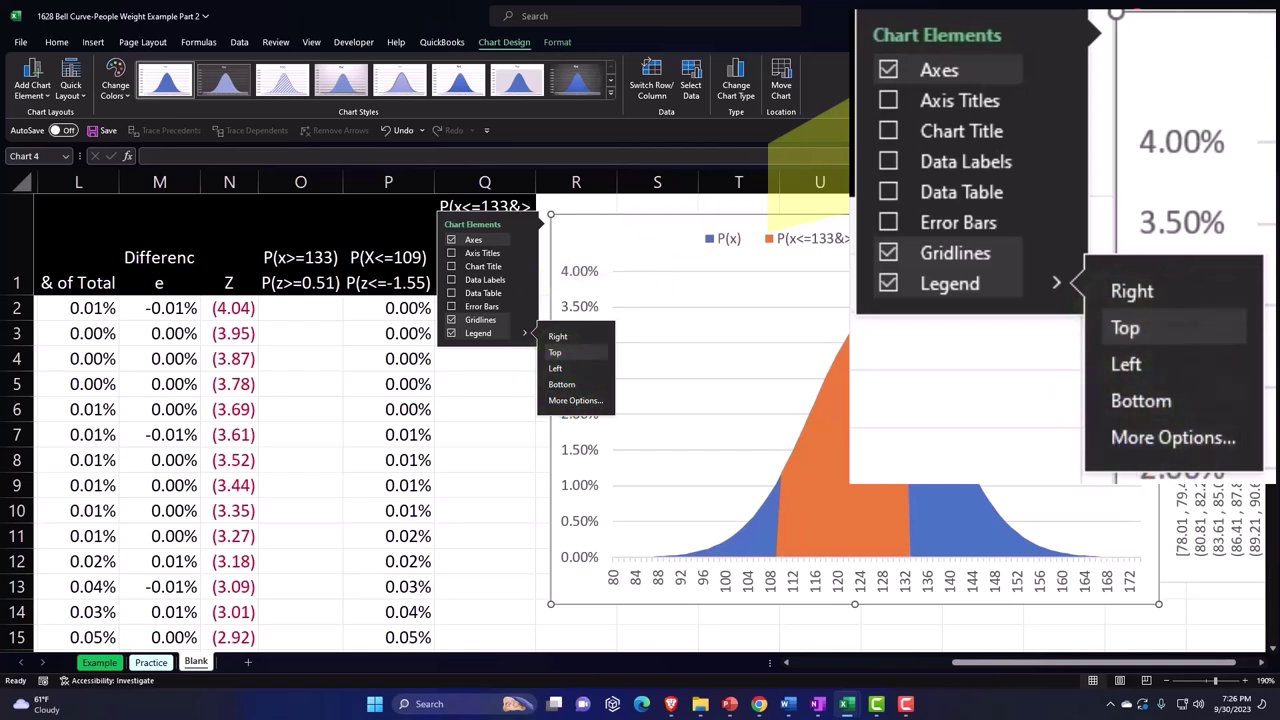
pyautogui.click(1180, 230)
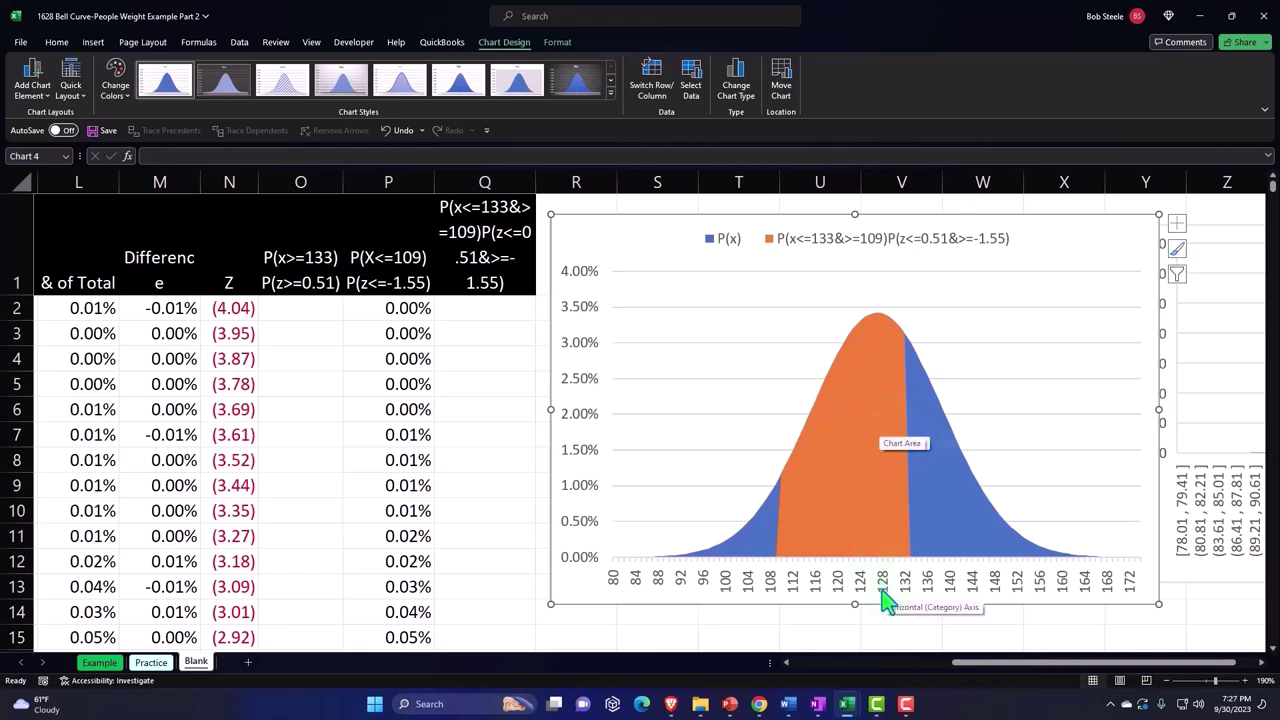
# Plot the orange P(x<=133&>=109) series on the Secondary Axis in Format Data Series.
pyautogui.click(835, 418)
pyautogui.doubleClick(838, 425)
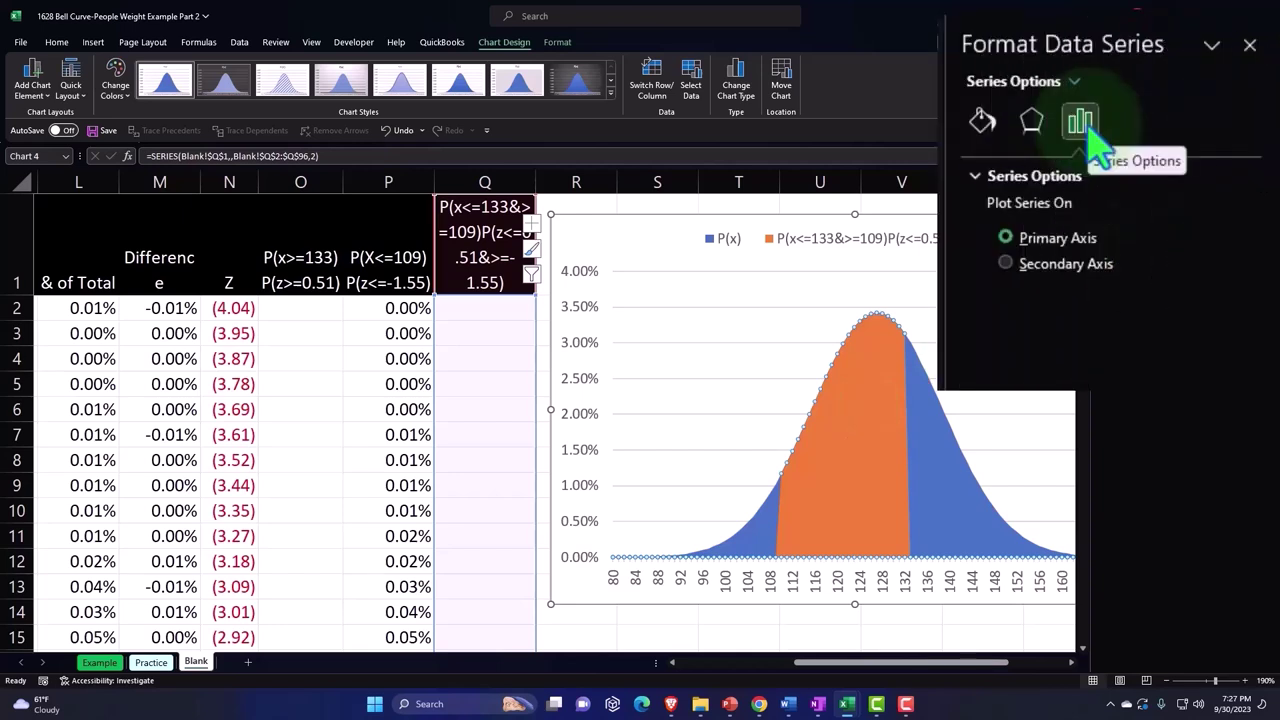
pyautogui.click(1005, 265)
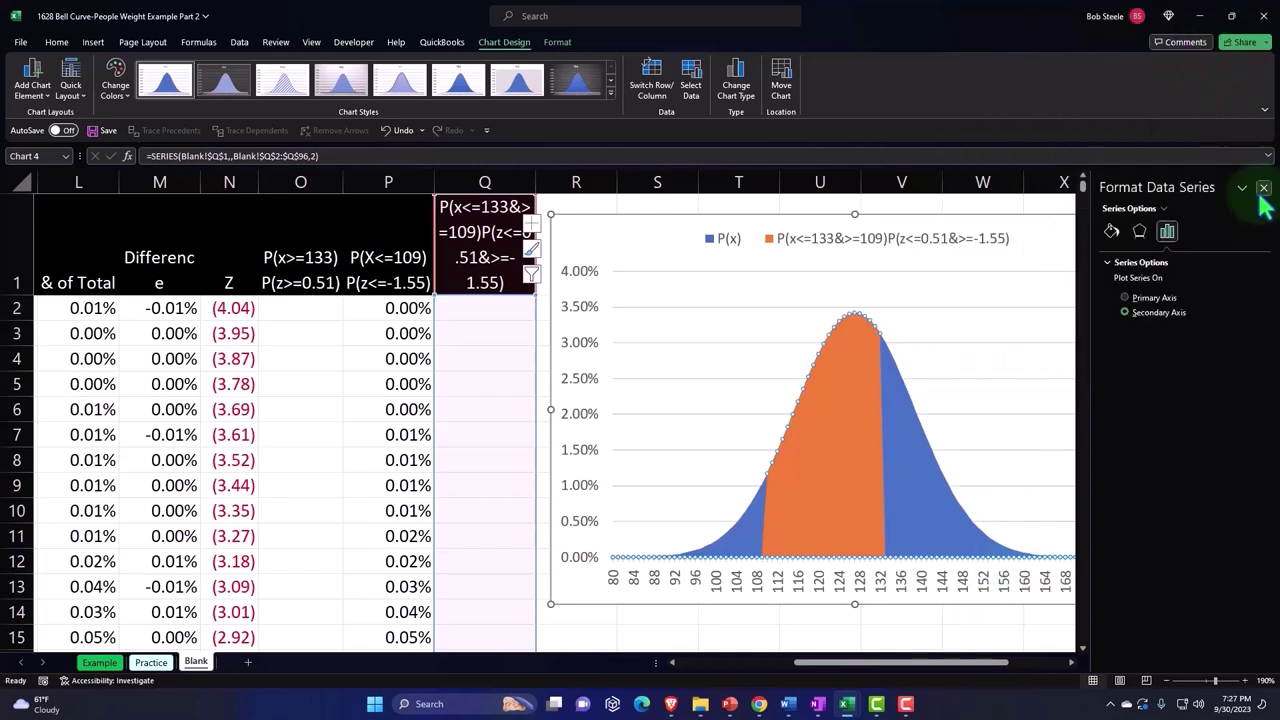
pyautogui.click(1266, 195)
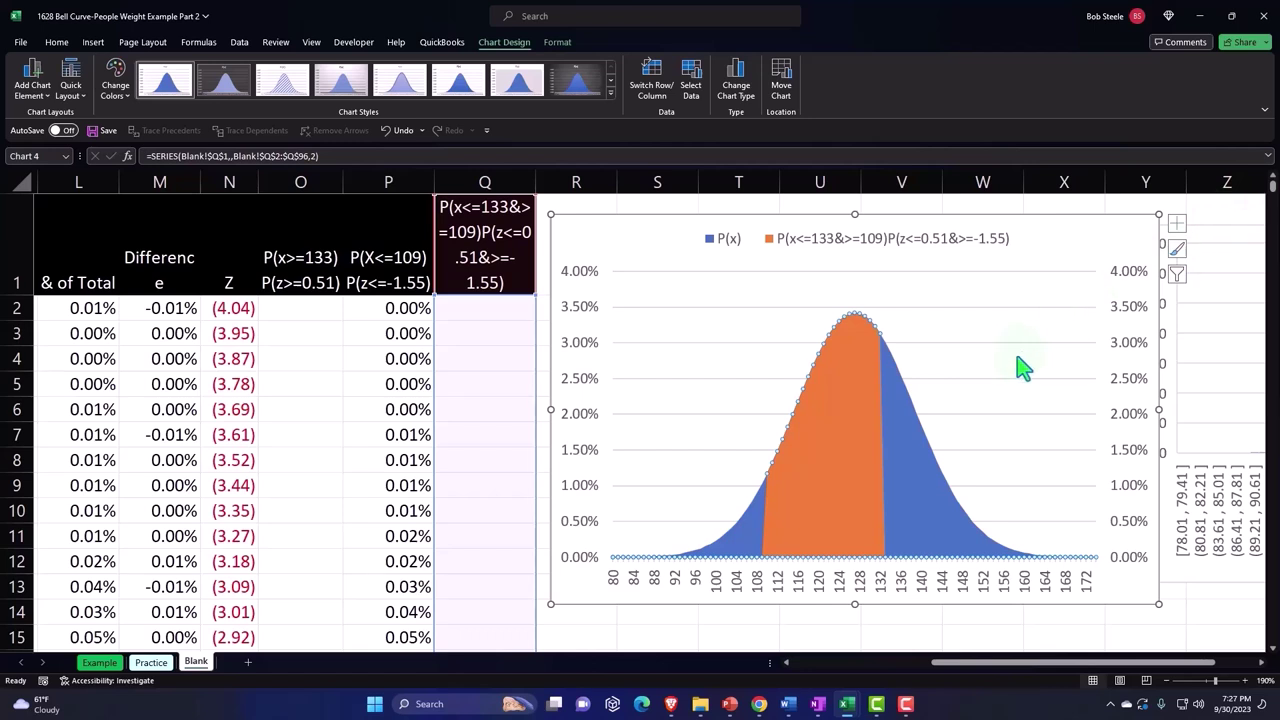
# Set the shaded-range series' horizontal axis labels to the Z values in N2:N96.
pyautogui.click(690, 82)
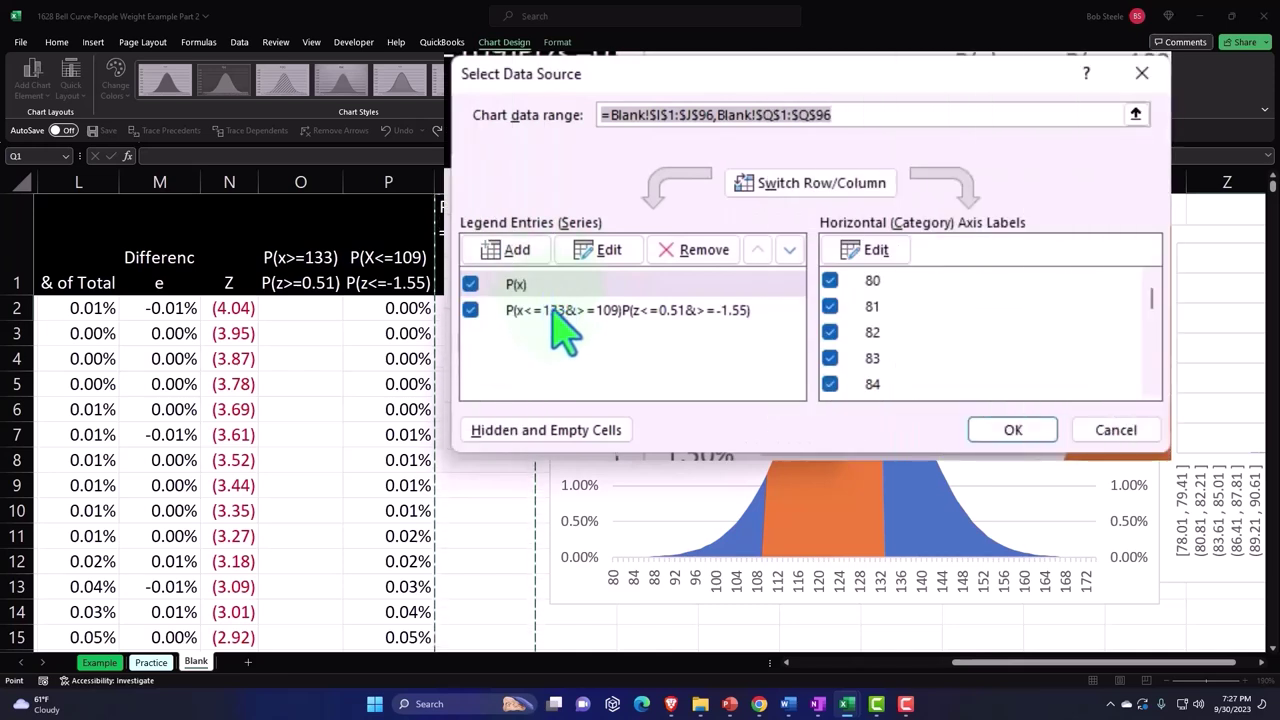
pyautogui.click(560, 312)
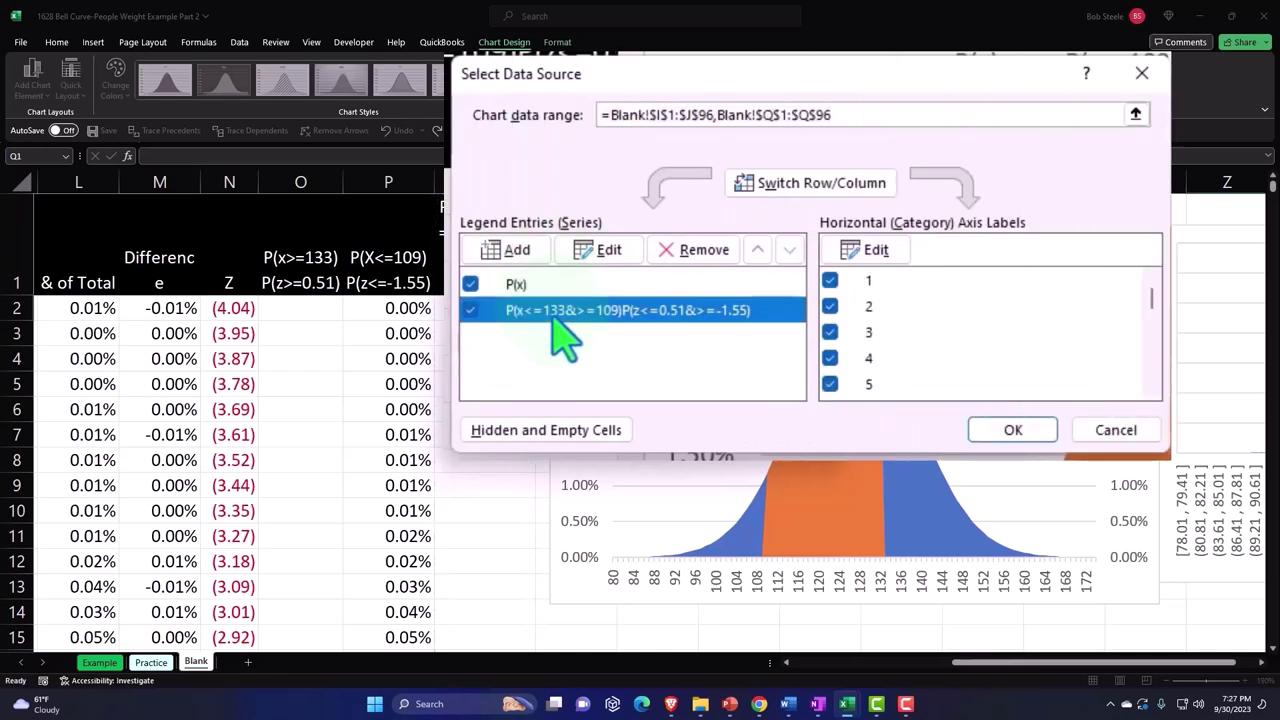
pyautogui.click(876, 250)
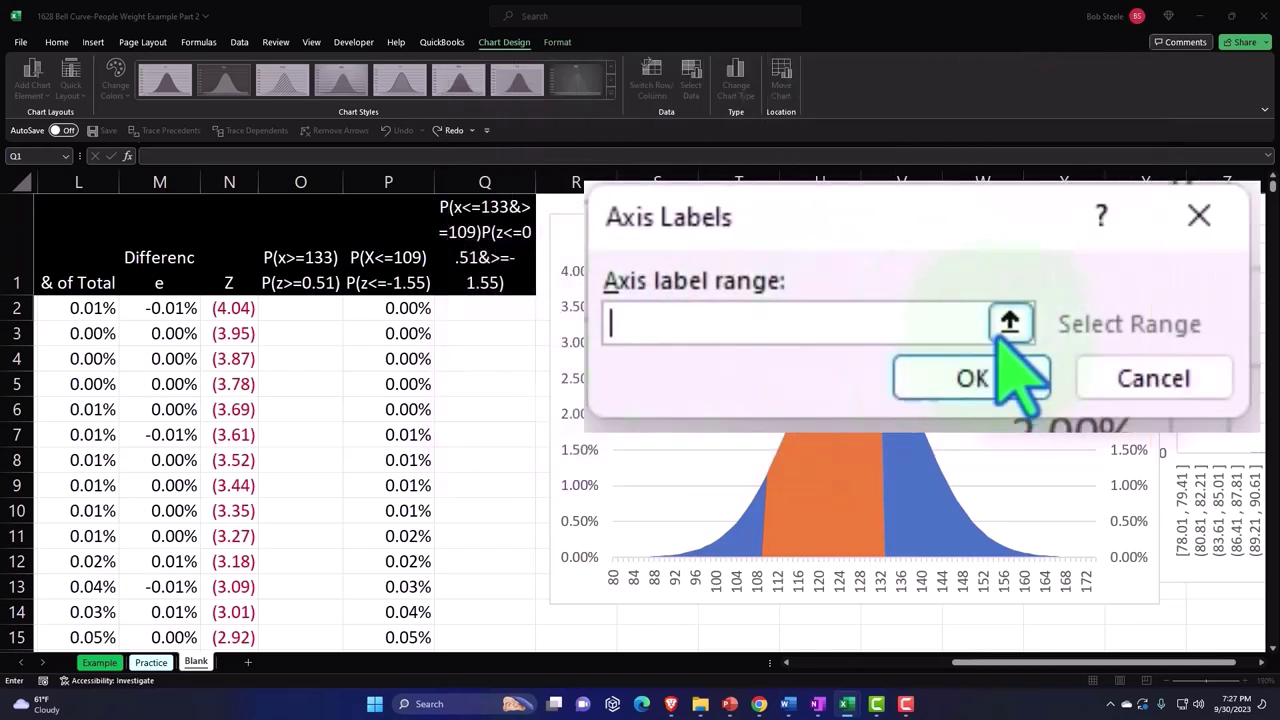
pyautogui.click(1009, 321)
pyautogui.click(331, 333)
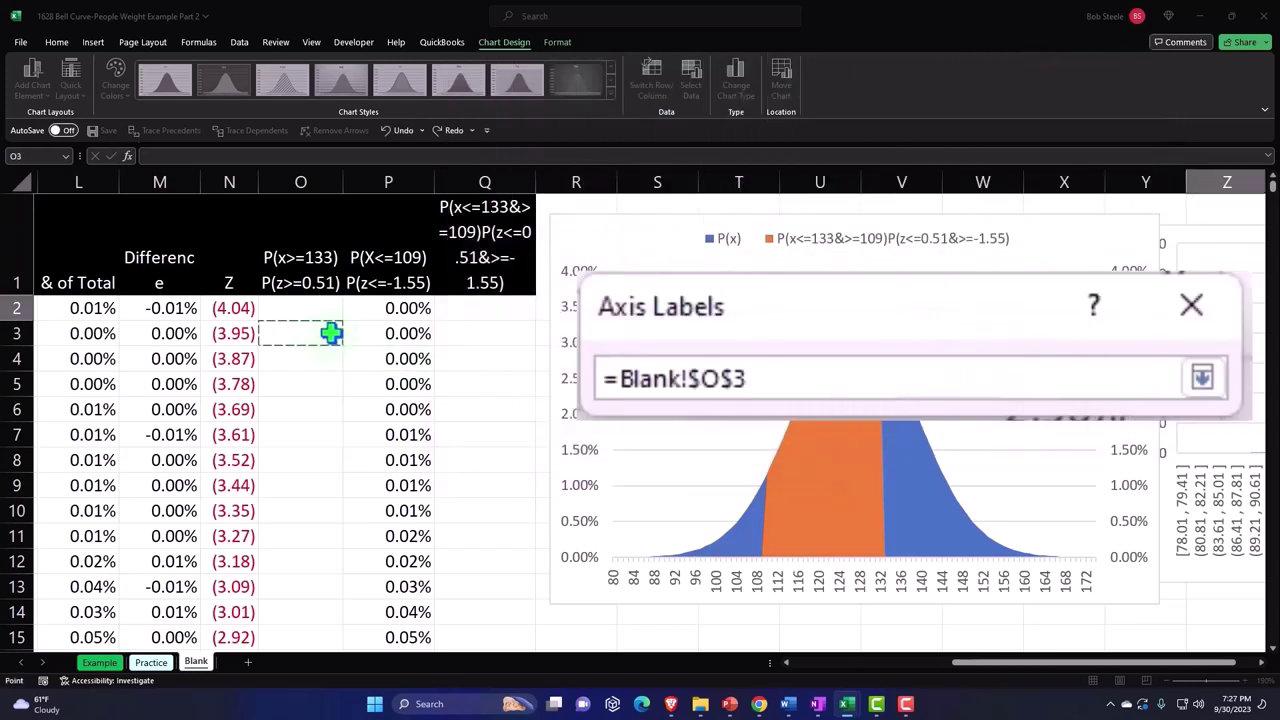
pyautogui.press('Left')
pyautogui.press('Up')
pyautogui.hotkey('ctrl', 'shift', 'Down')
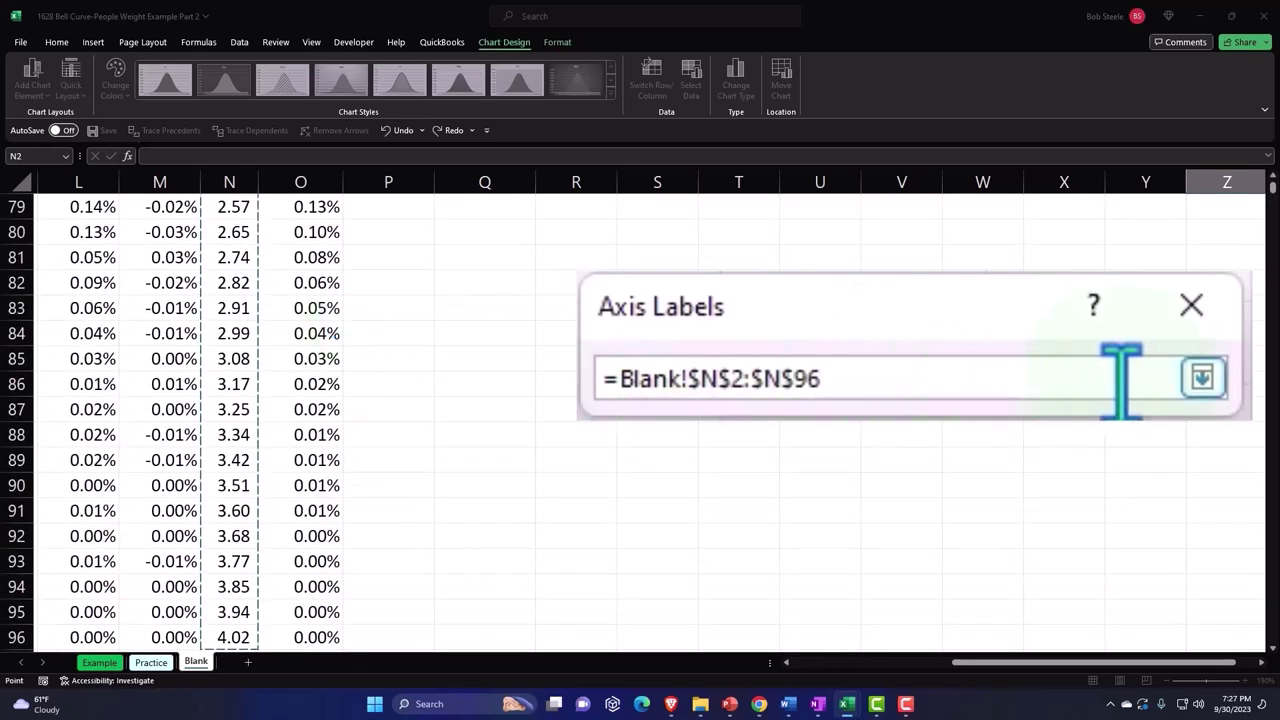
pyautogui.click(1204, 381)
pyautogui.click(1005, 465)
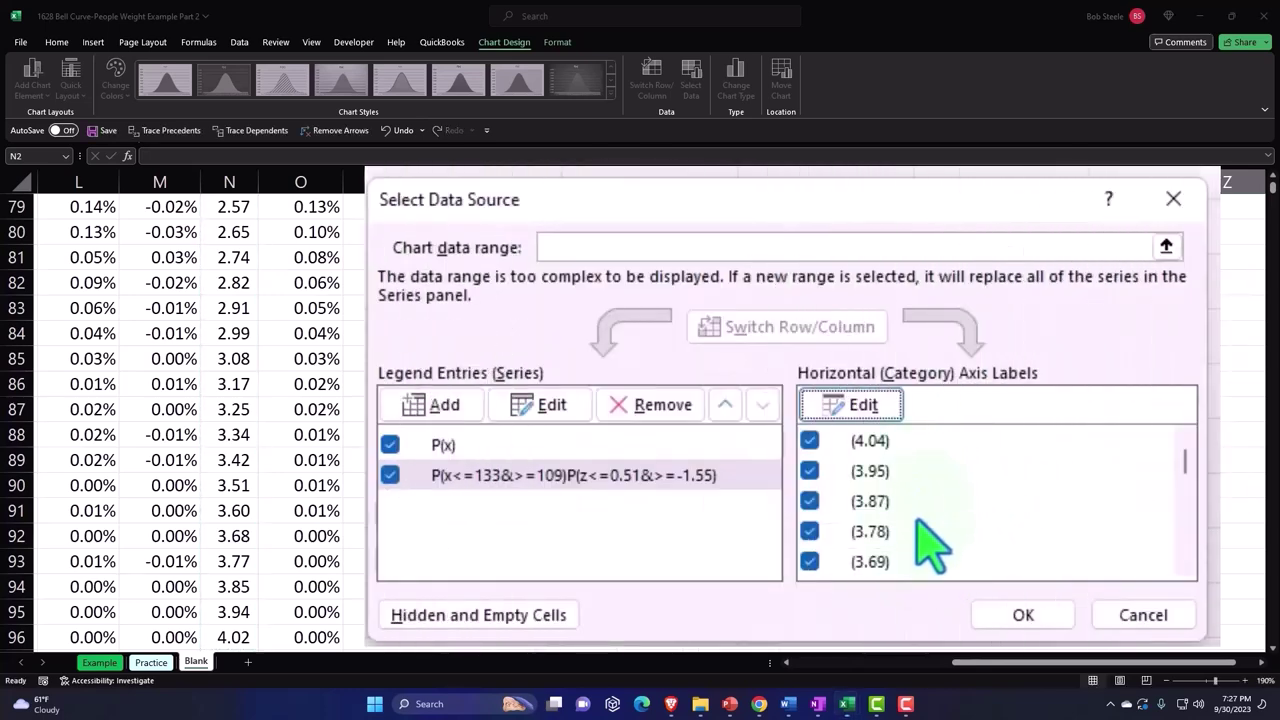
pyautogui.click(1010, 615)
pyautogui.scroll(4, 738, 435)
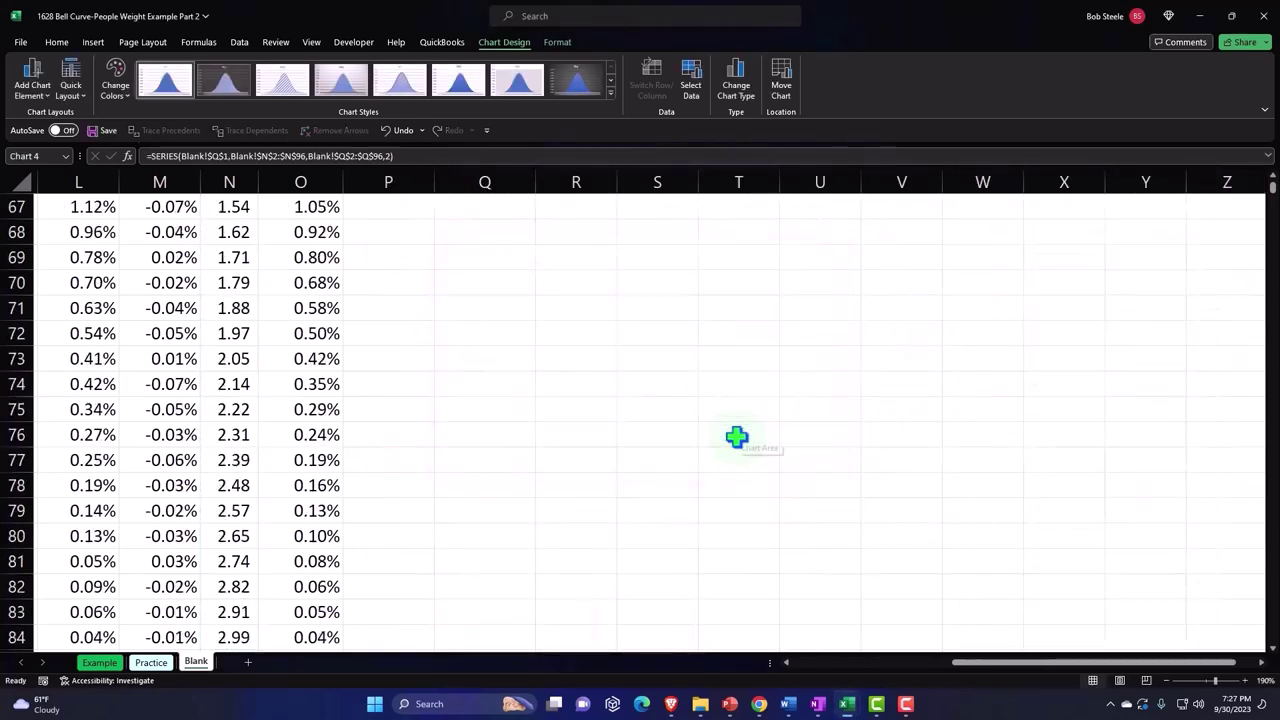
pyautogui.scroll(7, 738, 435)
pyautogui.scroll(12, 738, 430)
pyautogui.scroll(3, 738, 428)
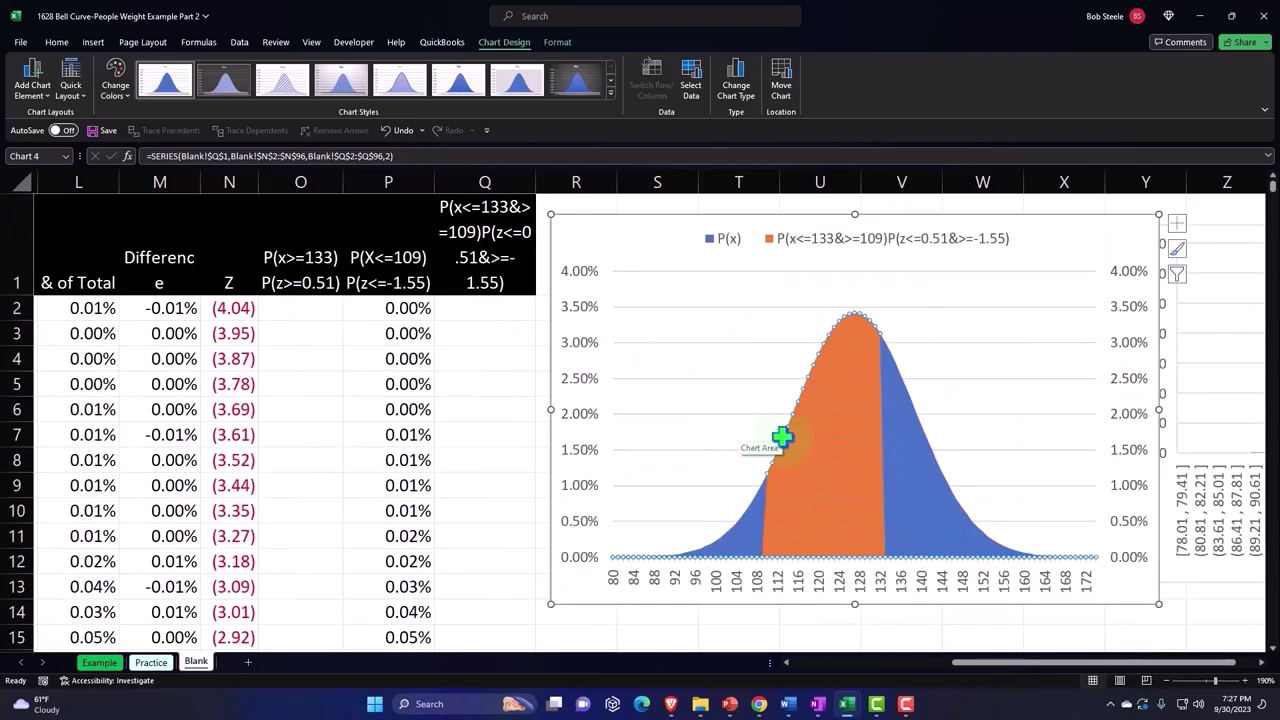
# Delete the secondary vertical axis on the right of the chart.
pyautogui.click(1131, 330)
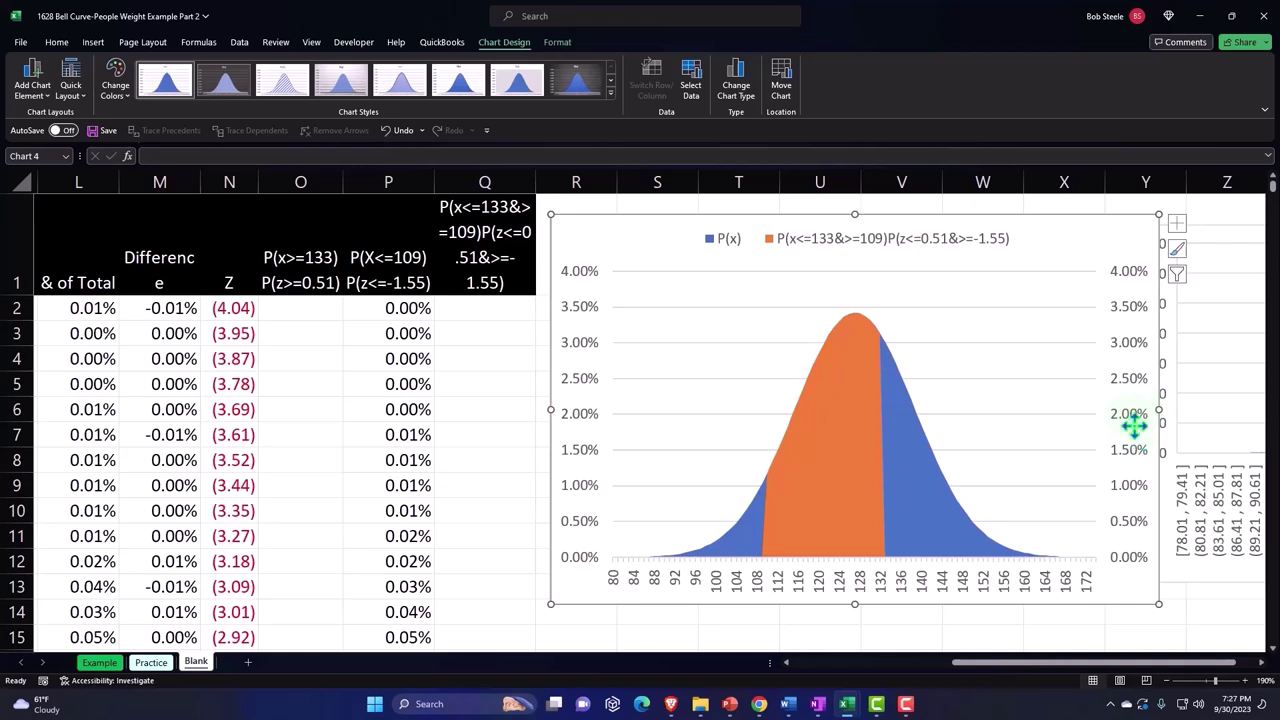
pyautogui.click(1121, 392)
pyautogui.press('Delete')
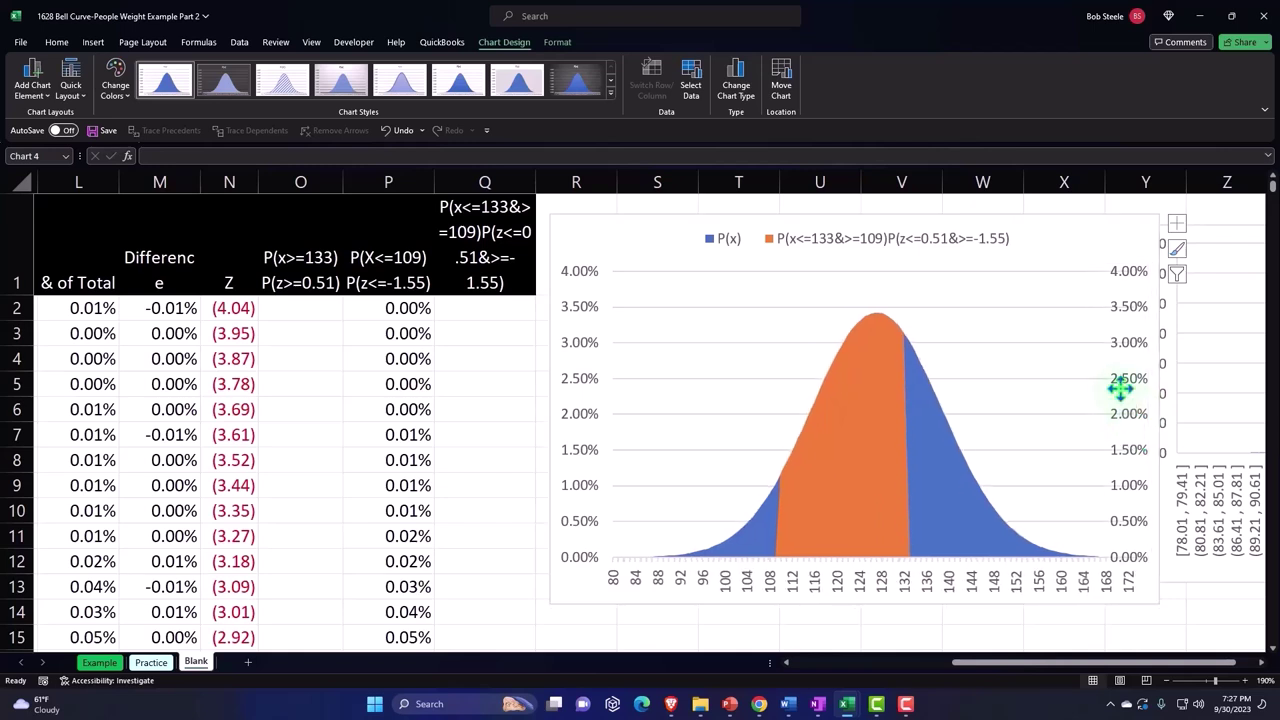
# Add a secondary horizontal axis to the bell curve chart.
pyautogui.click(1177, 226)
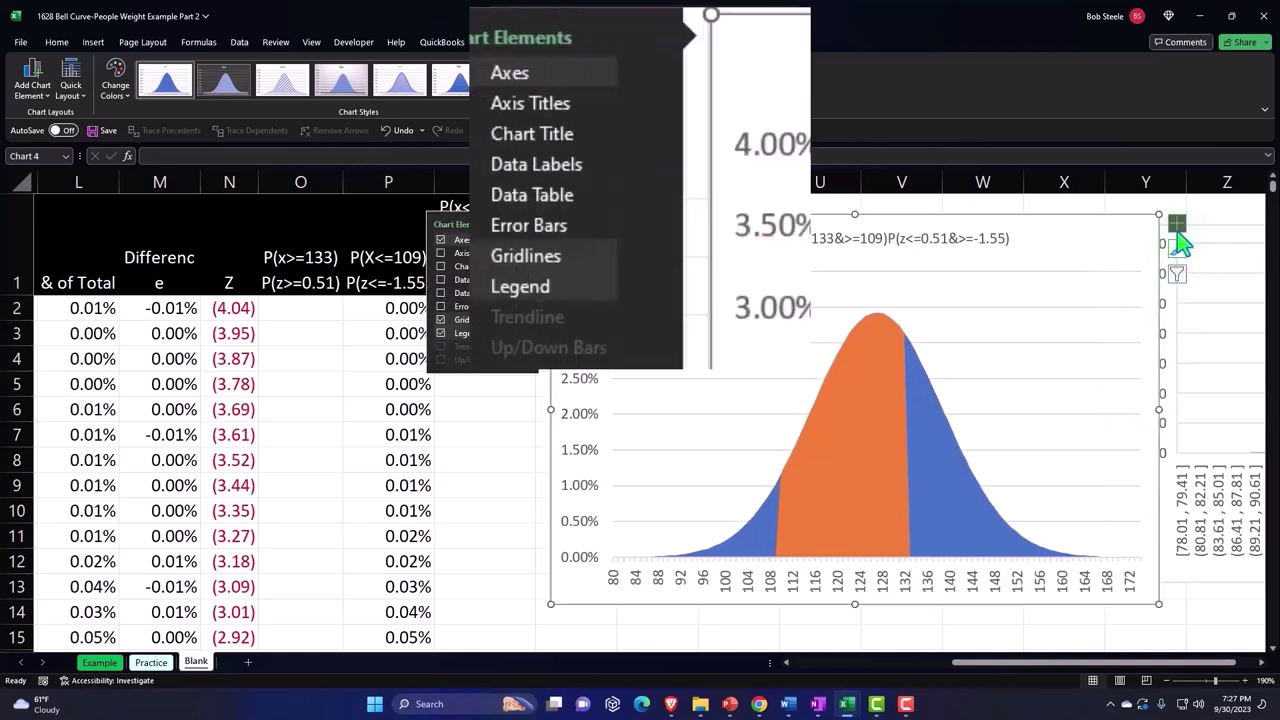
pyautogui.click(653, 76)
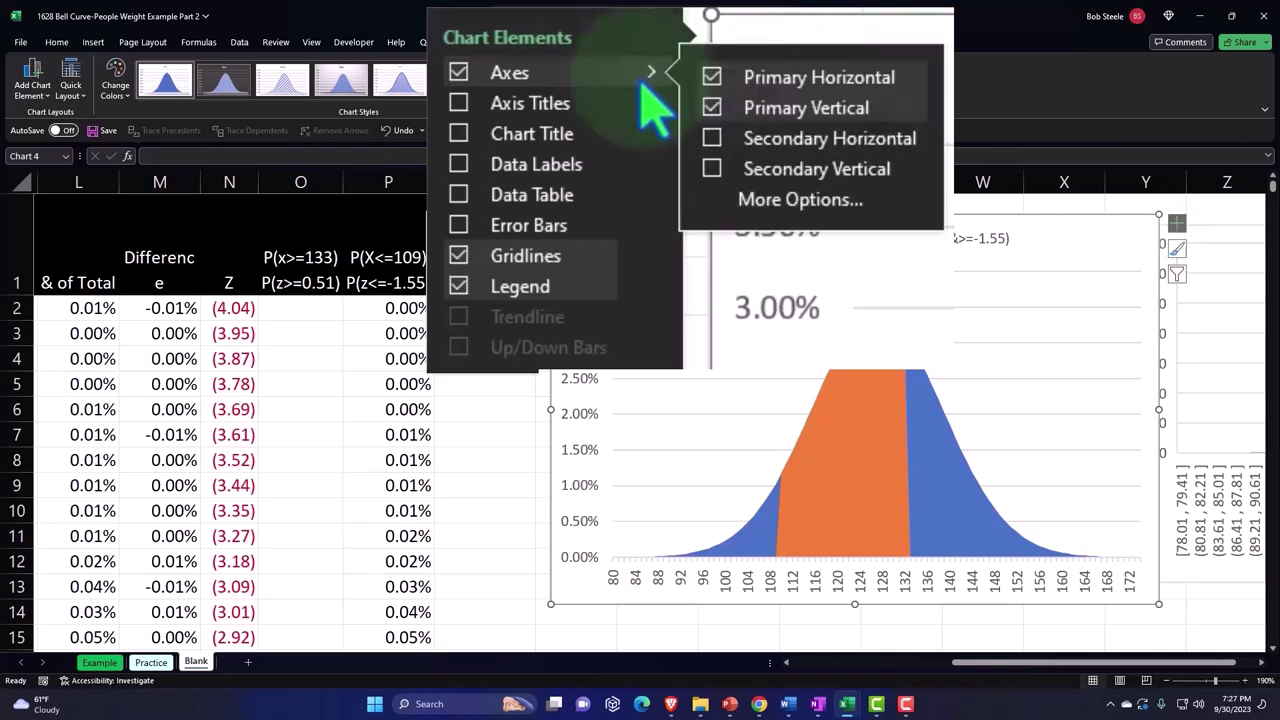
pyautogui.click(712, 140)
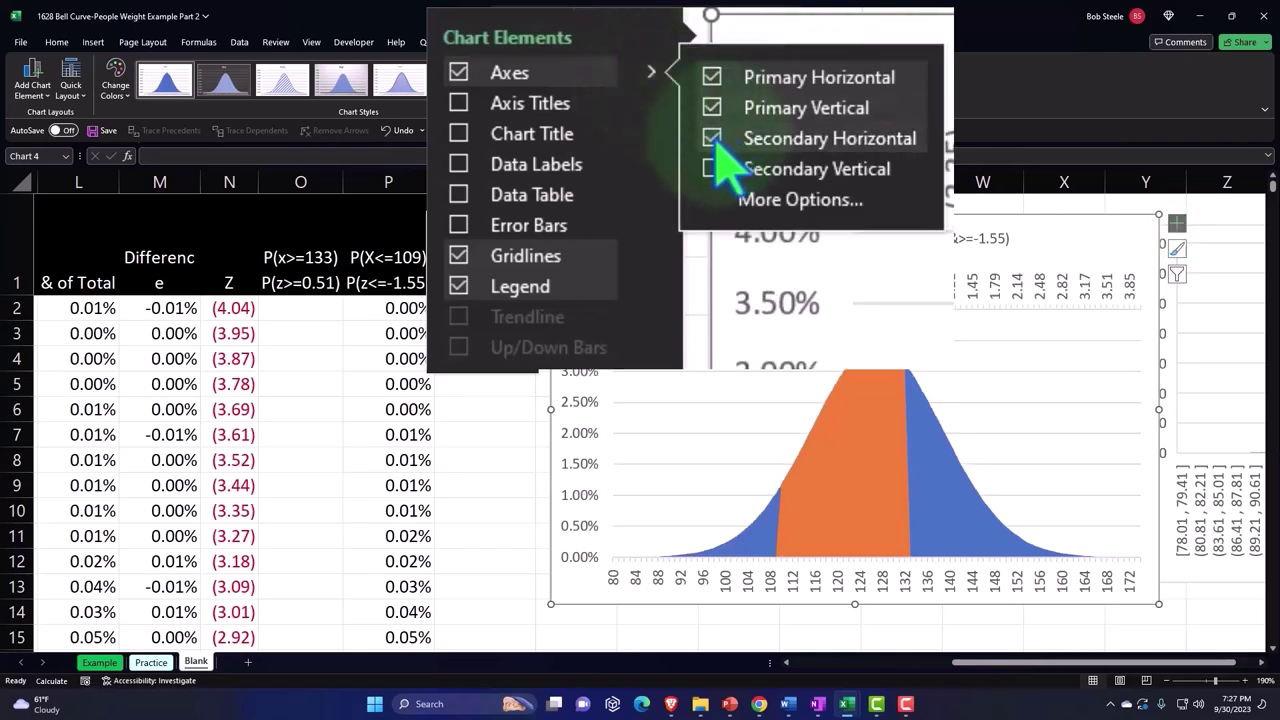
pyautogui.click(1178, 226)
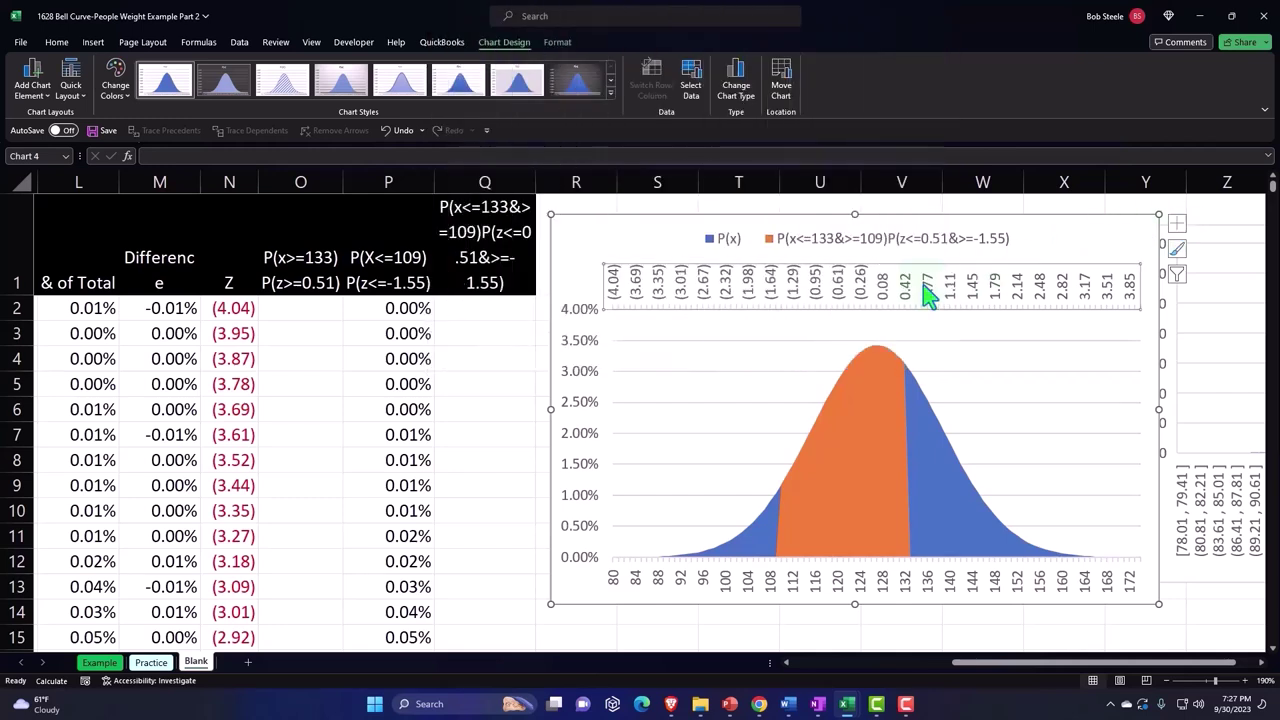
# Set the z-score axis label position to Low so it sits beneath the weights.
pyautogui.doubleClick(928, 293)
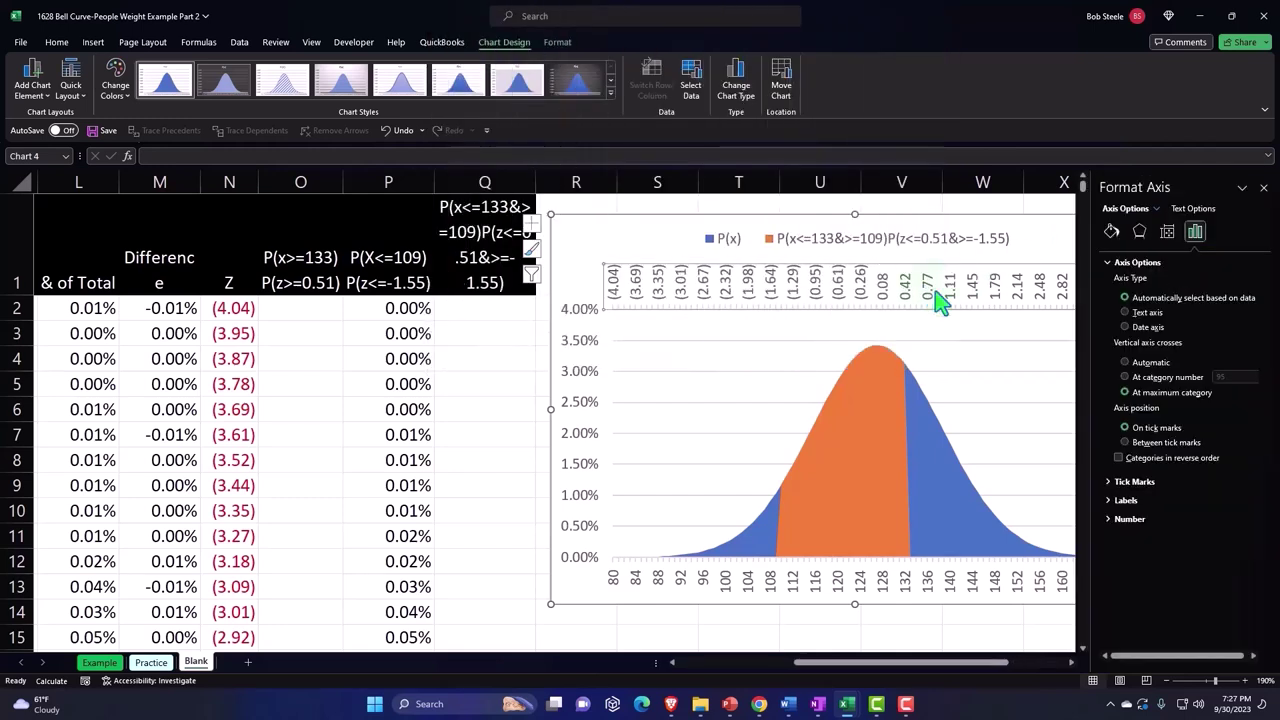
pyautogui.click(1115, 505)
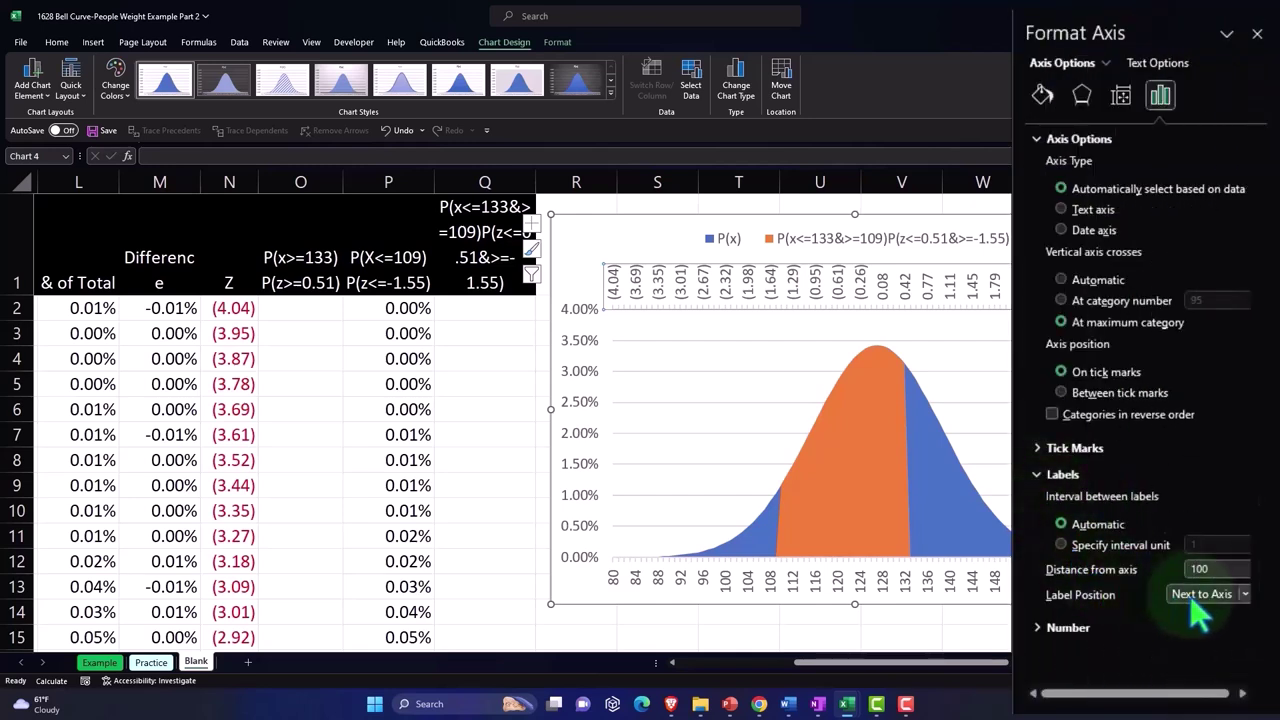
pyautogui.click(1195, 595)
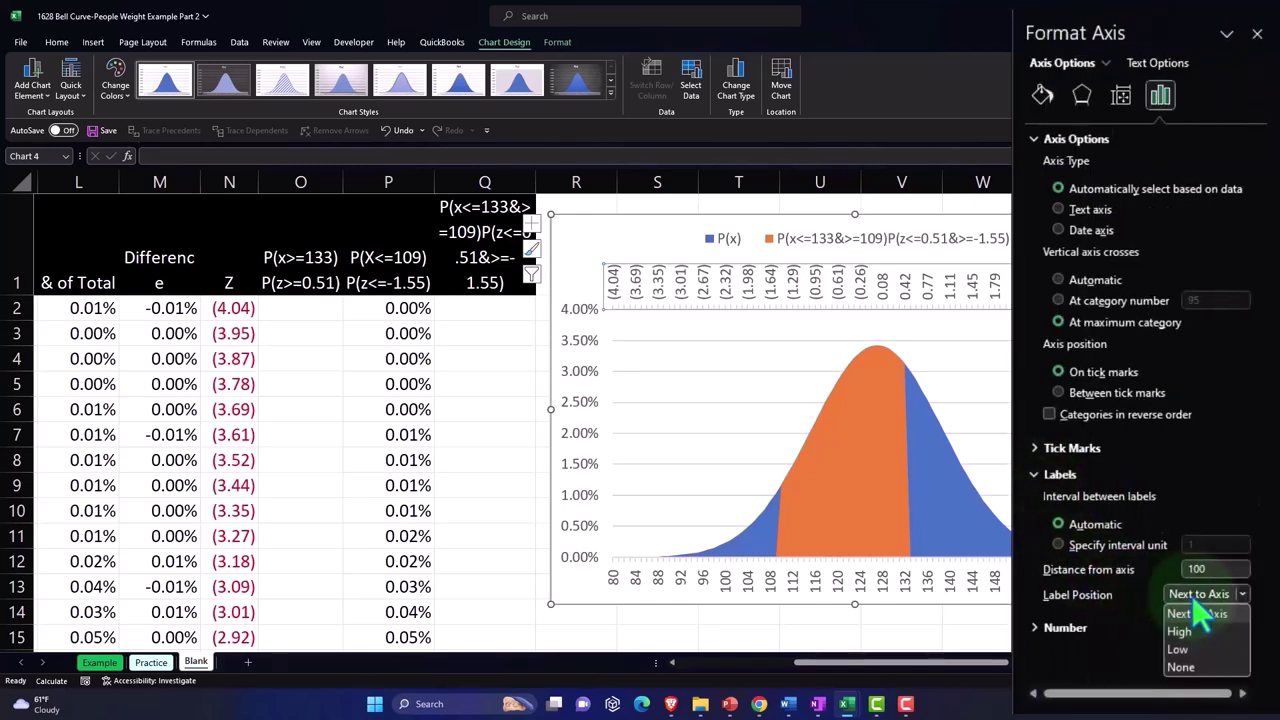
pyautogui.click(1195, 650)
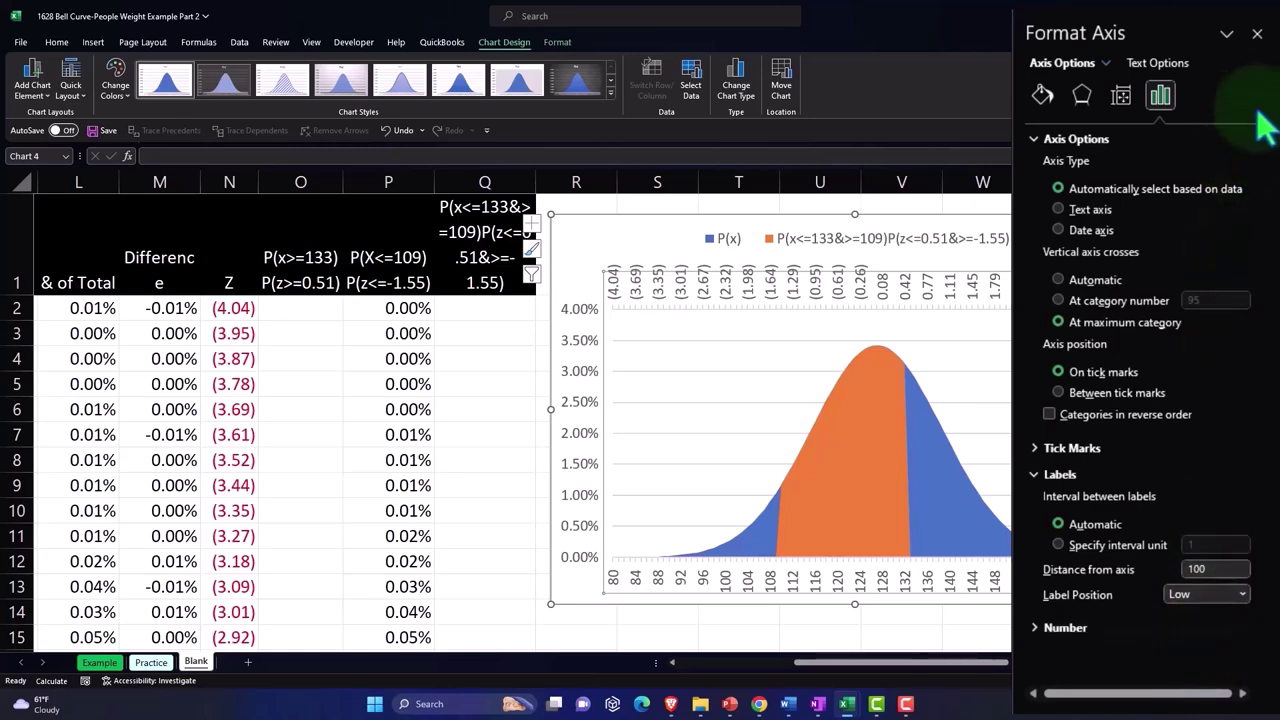
pyautogui.click(1257, 33)
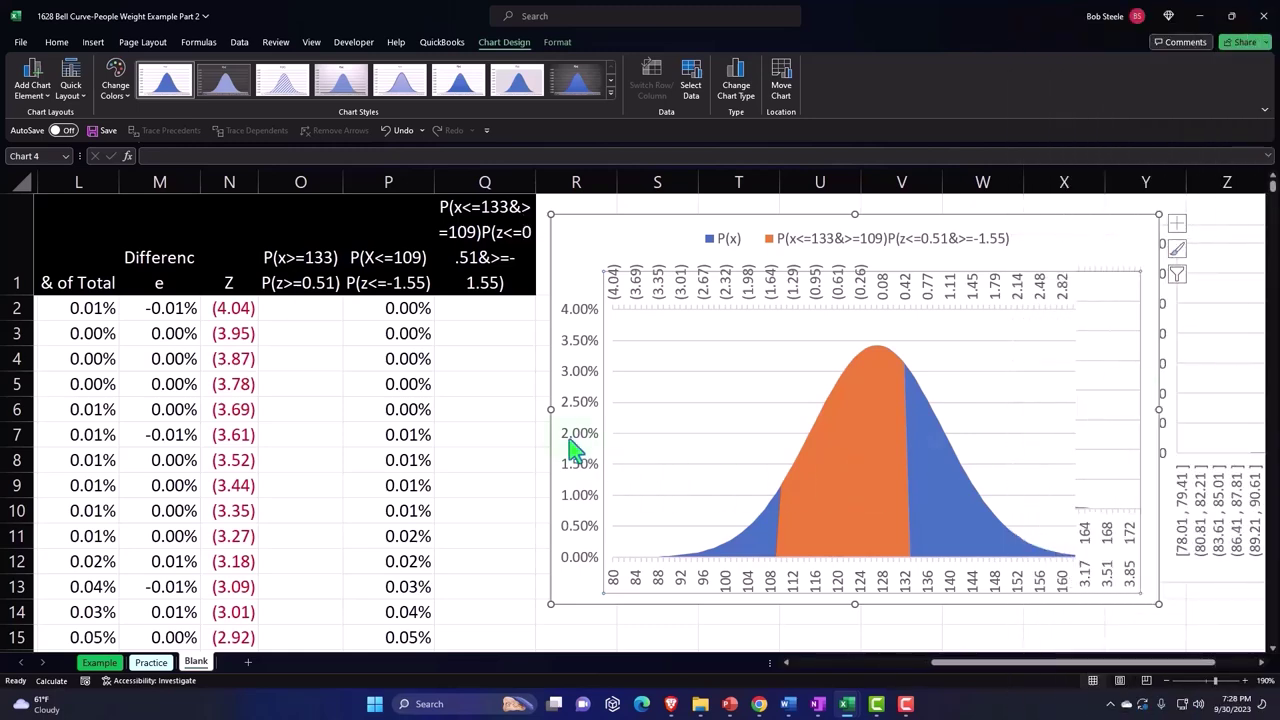
pyautogui.click(506, 407)
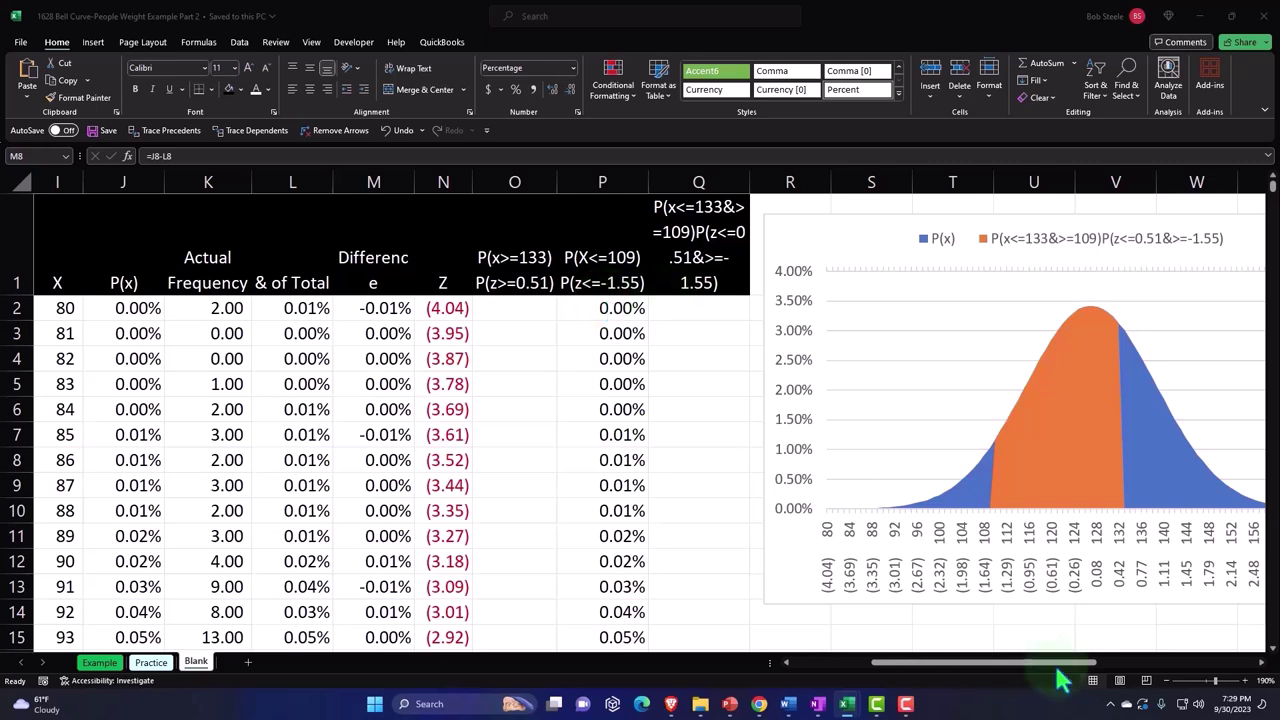
pyautogui.moveTo(1047, 663); pyautogui.dragTo(966, 663)
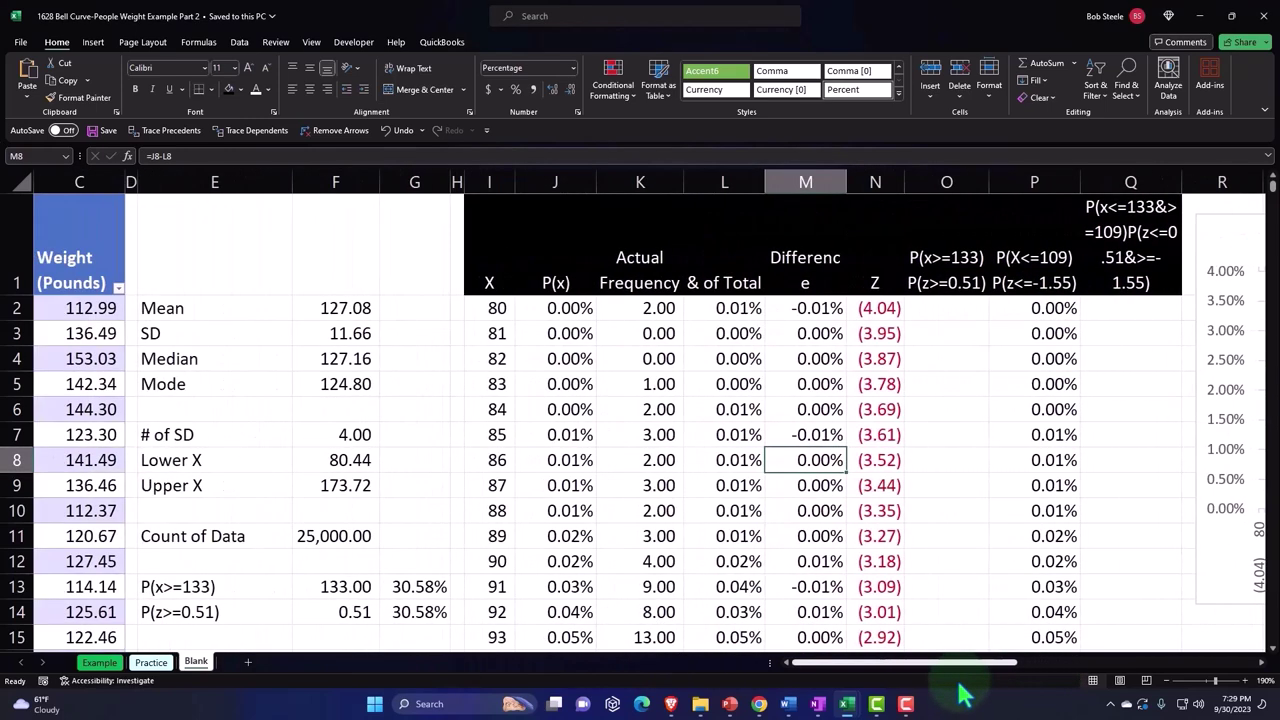
pyautogui.scroll(-2, 420, 420)
pyautogui.scroll(-1, 399, 442)
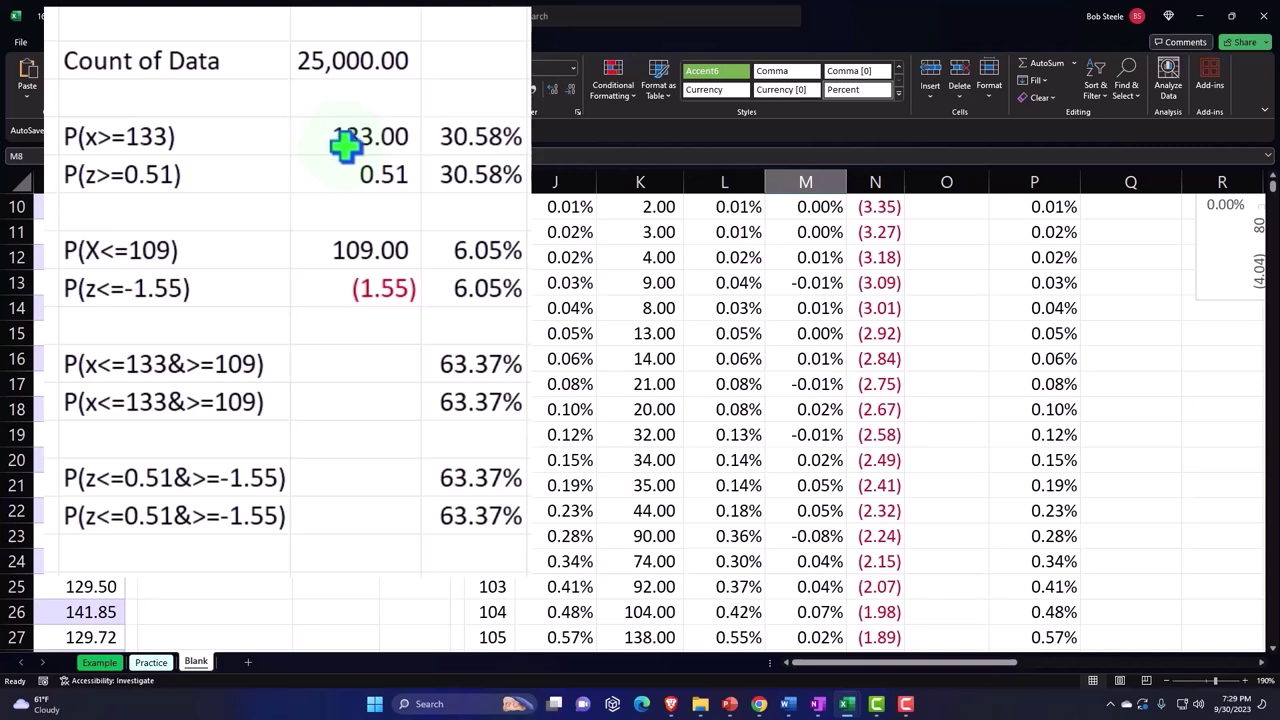
pyautogui.scroll(3, 694, 451)
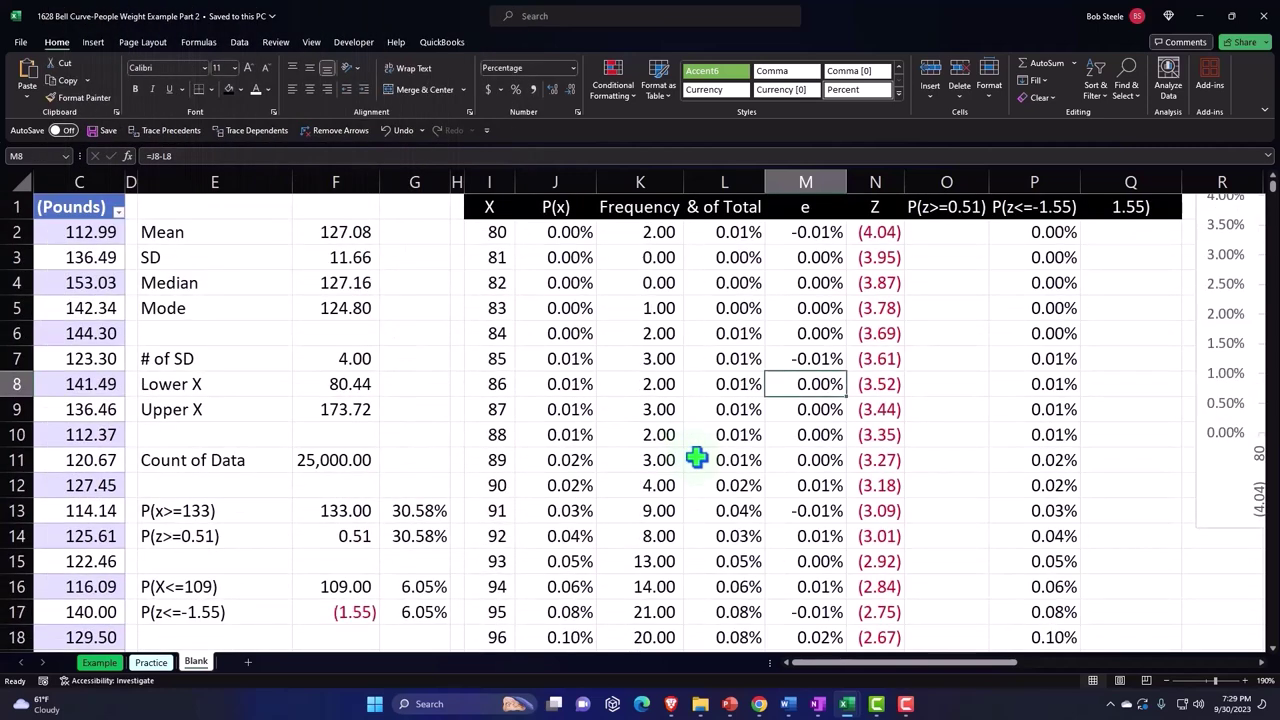
pyautogui.moveTo(900, 662)
pyautogui.mouseDown()
pyautogui.moveTo(1110, 690)
pyautogui.moveTo(1072, 692)
pyautogui.mouseUp()
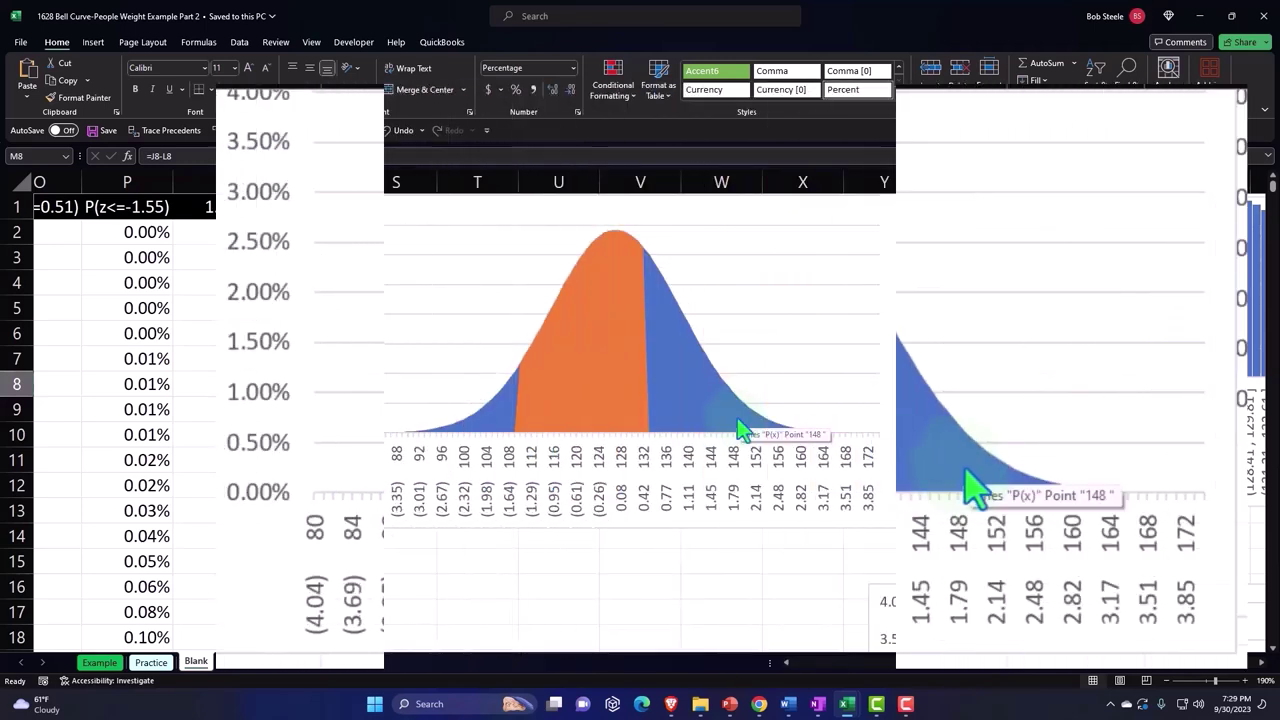
pyautogui.moveTo(994, 684); pyautogui.dragTo(825, 690)
pyautogui.scroll(-2, 346, 520)
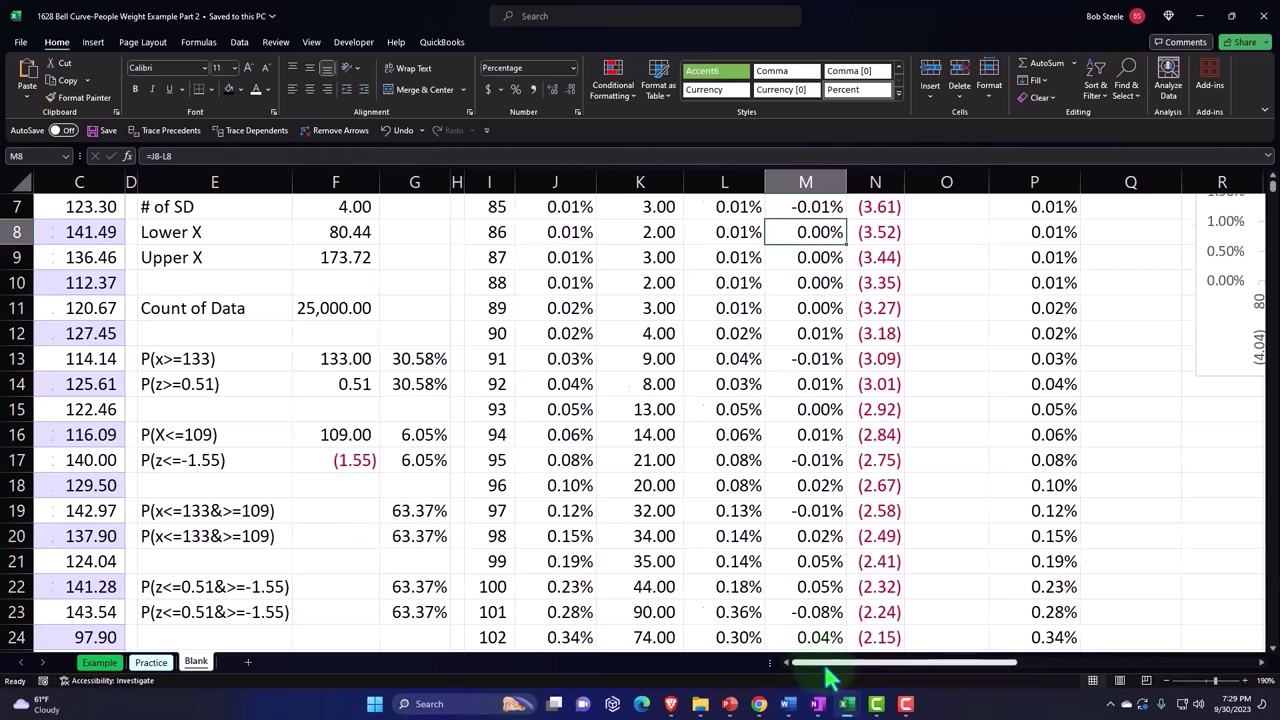
pyautogui.moveTo(829, 664); pyautogui.dragTo(957, 664)
pyautogui.scroll(2, 720, 546)
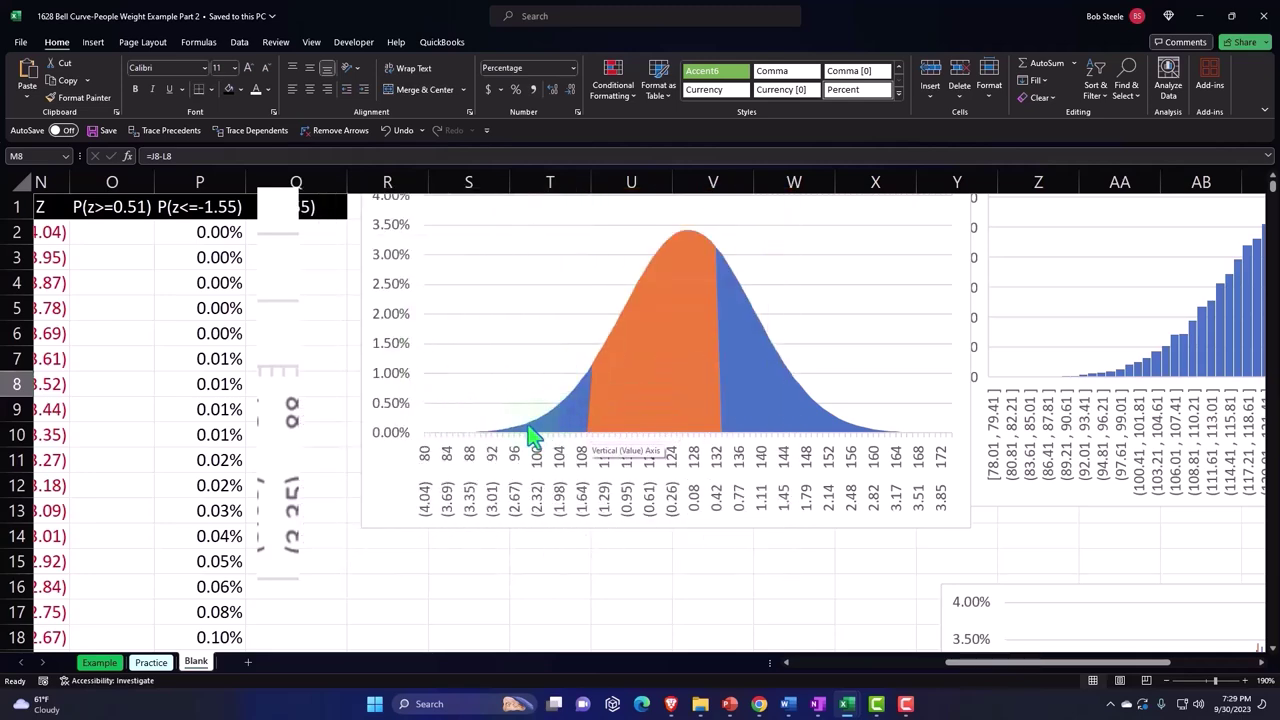
pyautogui.moveTo(980, 662)
pyautogui.mouseDown()
pyautogui.moveTo(906, 665)
pyautogui.moveTo(345, 450)
pyautogui.mouseUp()
pyautogui.scroll(-1, 345, 450)
pyautogui.scroll(-1, 345, 450)
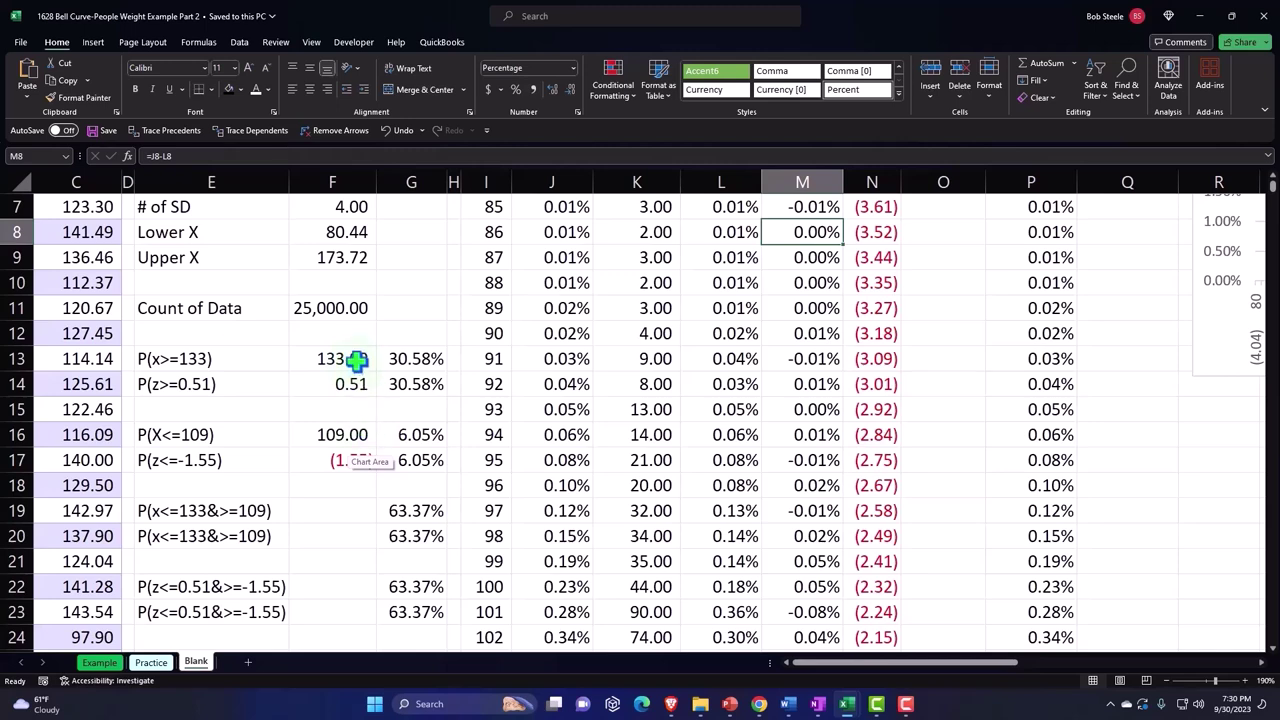
pyautogui.scroll(-1, 357, 361)
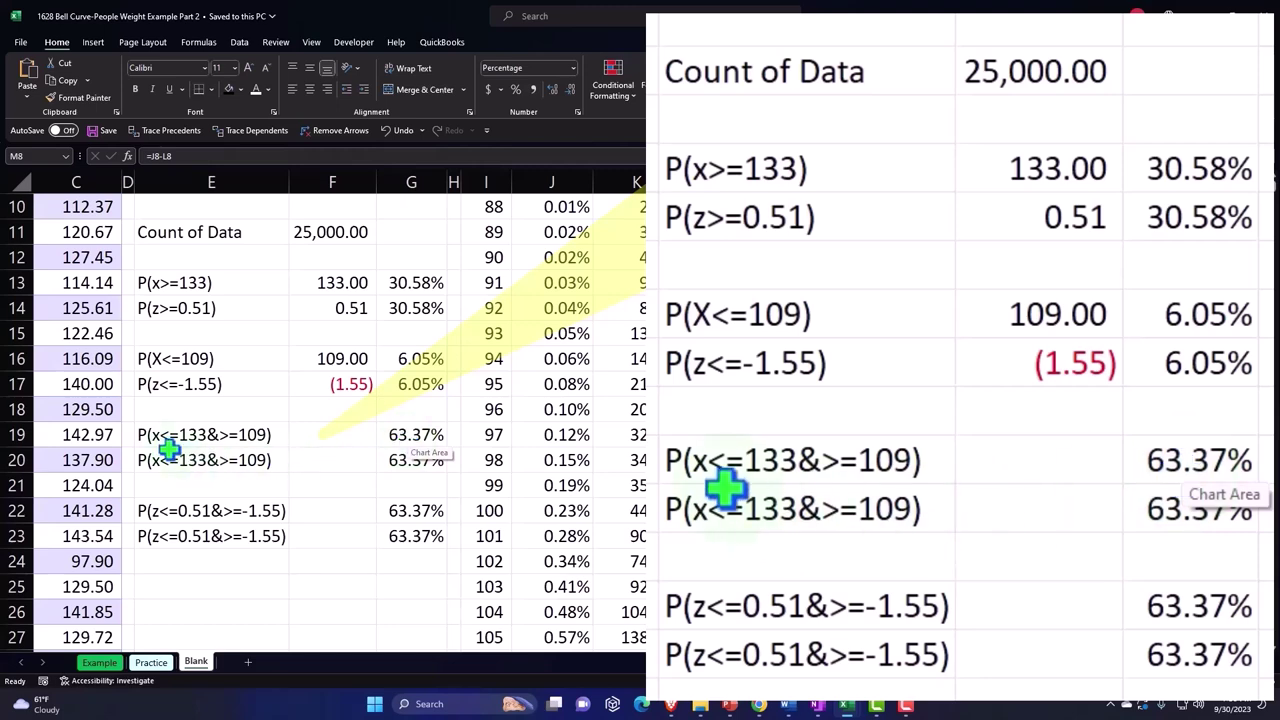
pyautogui.click(324, 283)
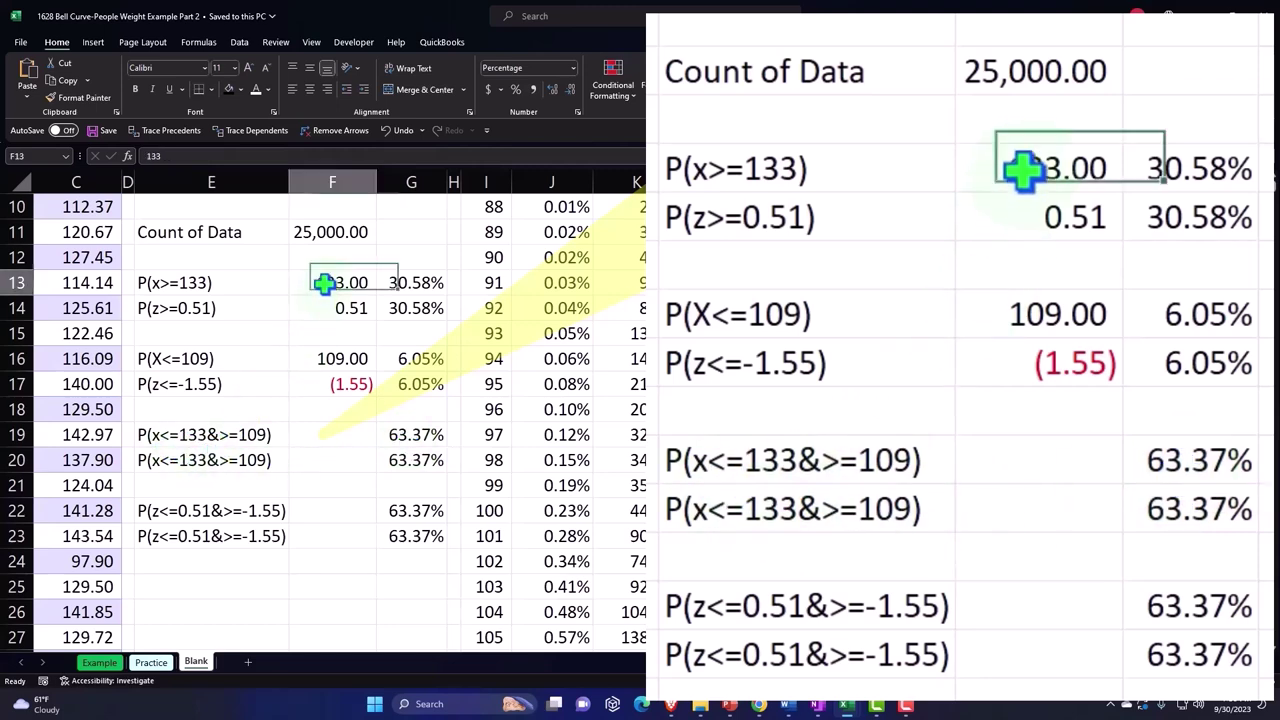
pyautogui.click(324, 363)
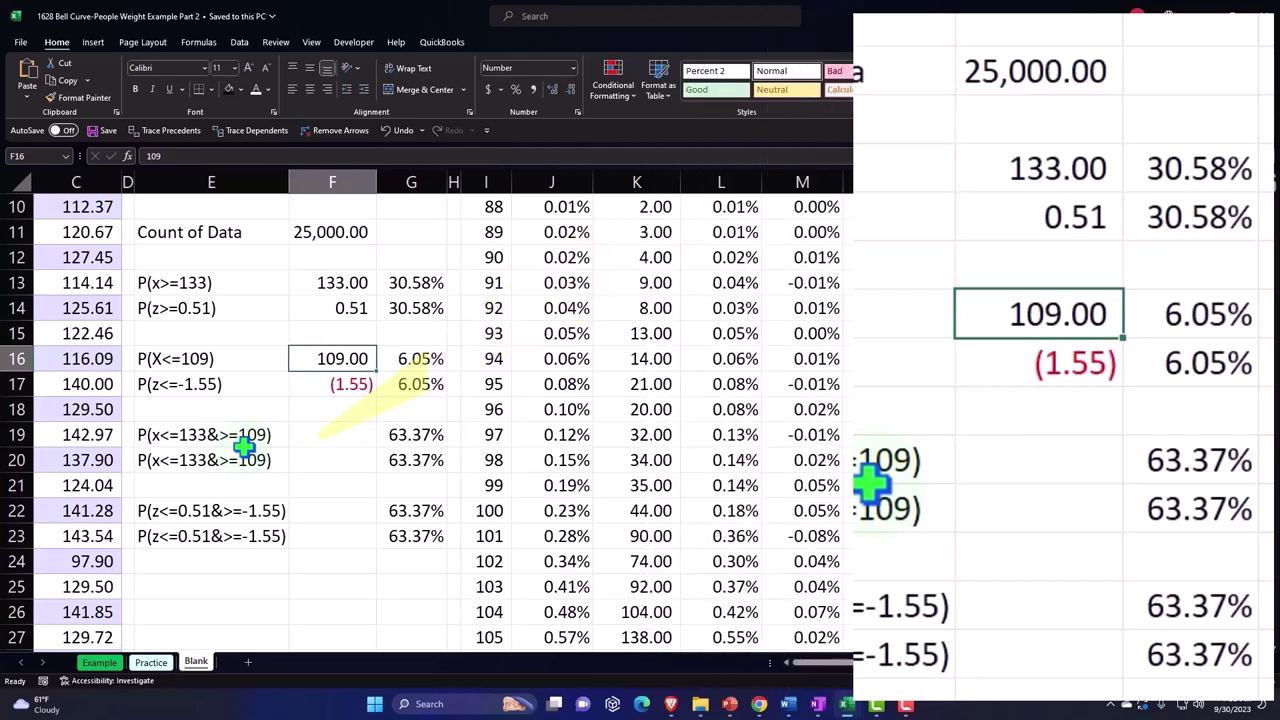
pyautogui.moveTo(852, 662); pyautogui.dragTo(968, 662)
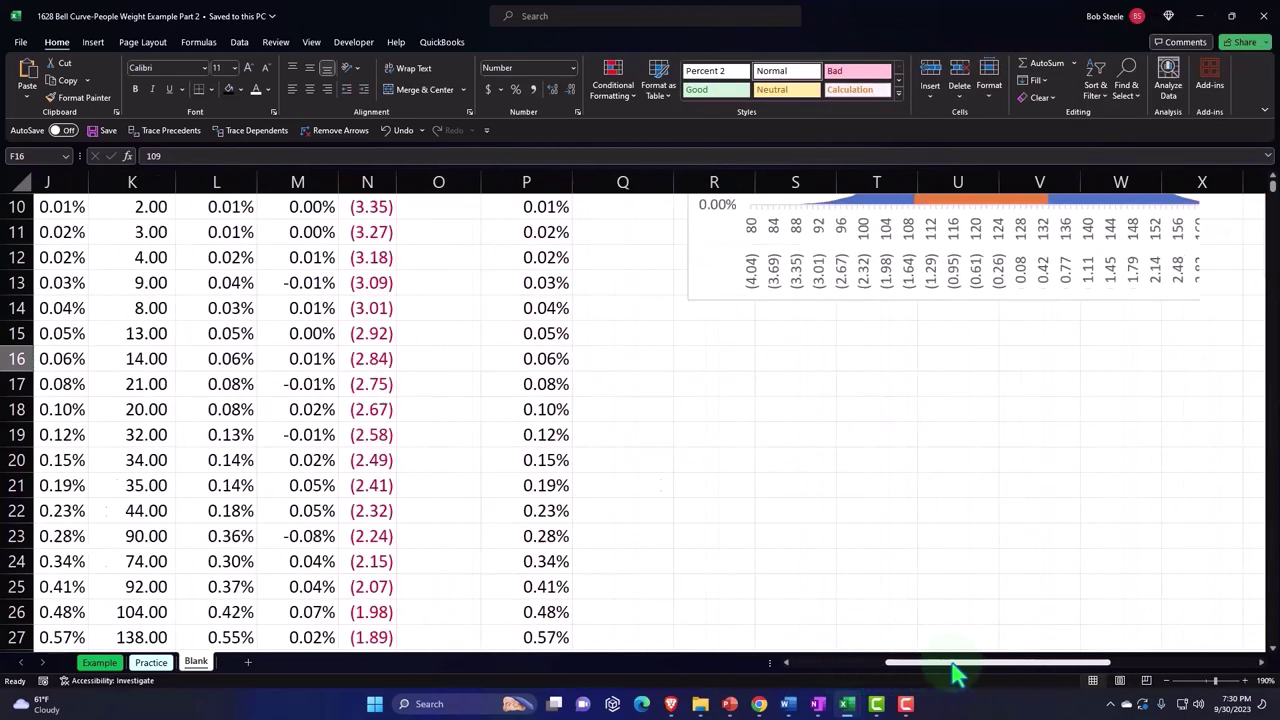
pyautogui.scroll(3, 932, 561)
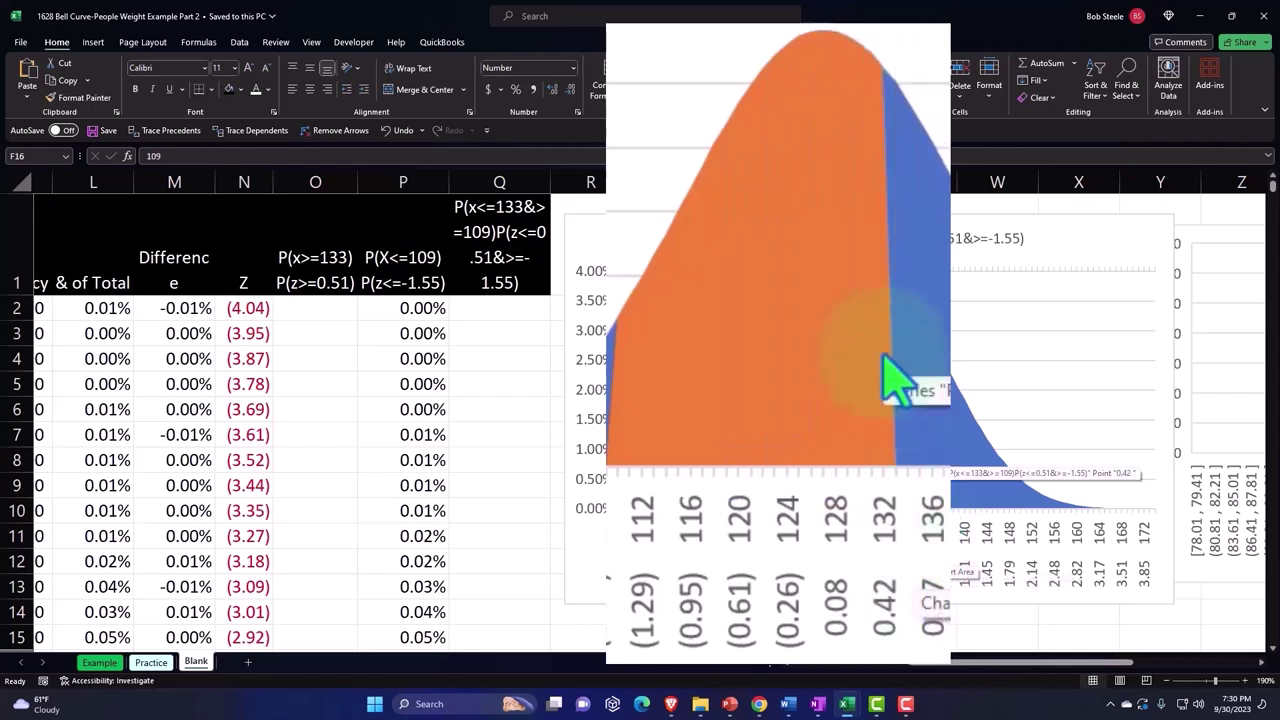
pyautogui.moveTo(1006, 662); pyautogui.dragTo(1140, 678)
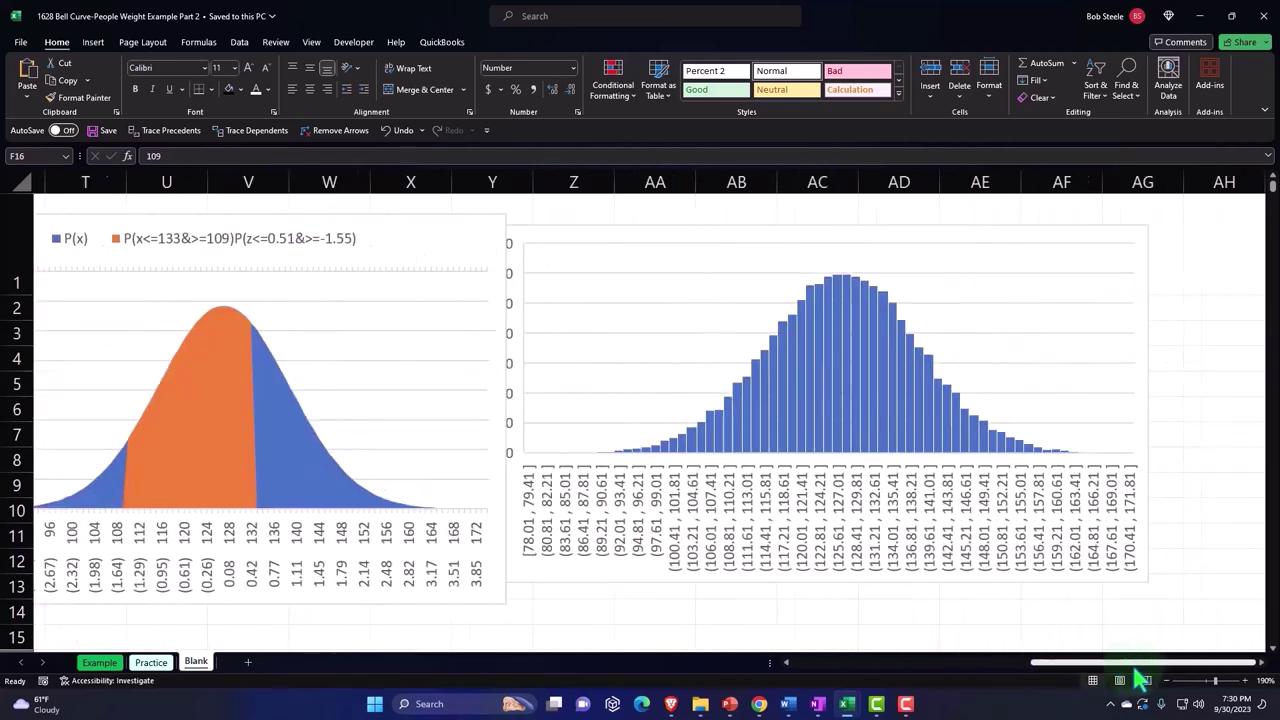
pyautogui.click(889, 486)
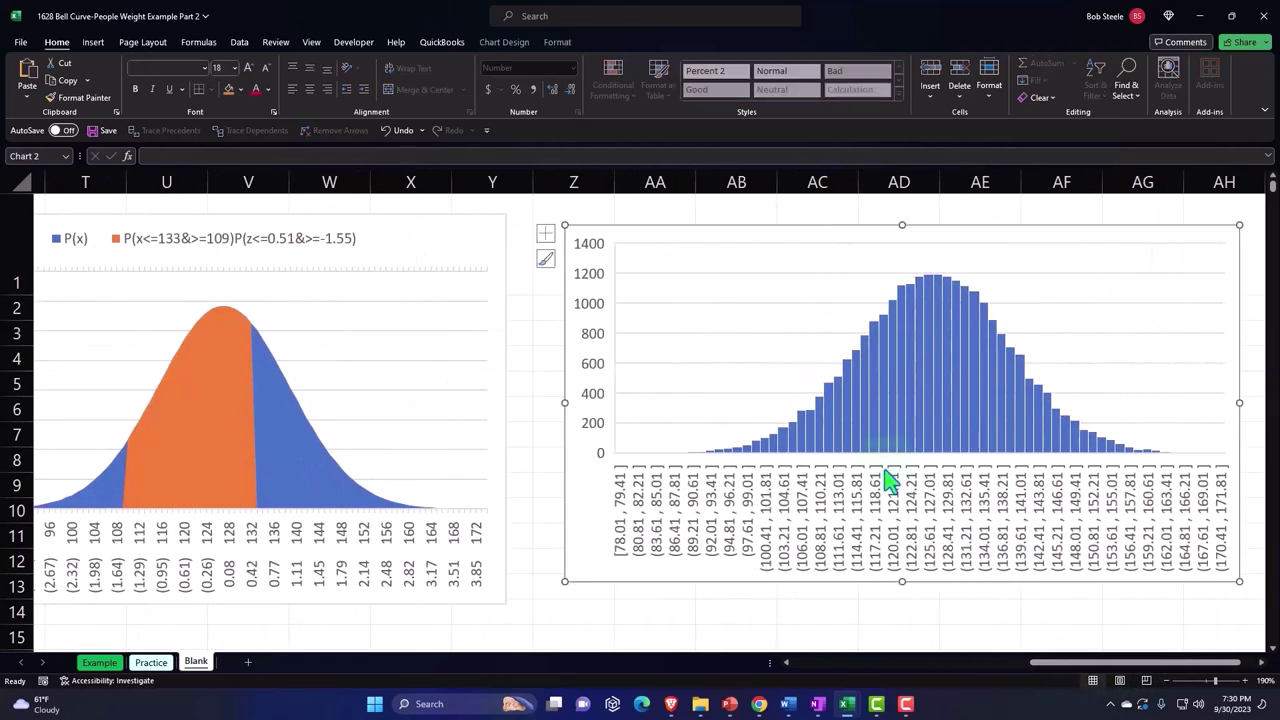
pyautogui.scroll(-2, 886, 466)
pyautogui.moveTo(648, 455); pyautogui.dragTo(743, 394)
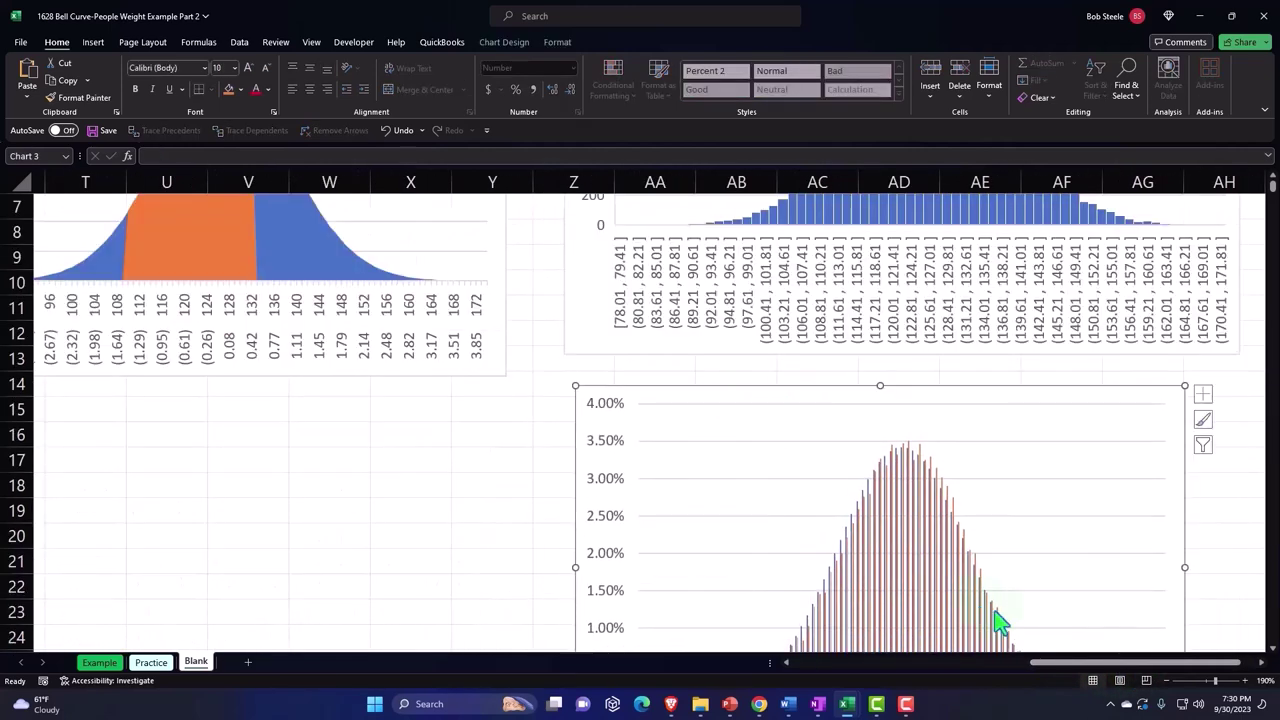
pyautogui.moveTo(1071, 664); pyautogui.dragTo(880, 692)
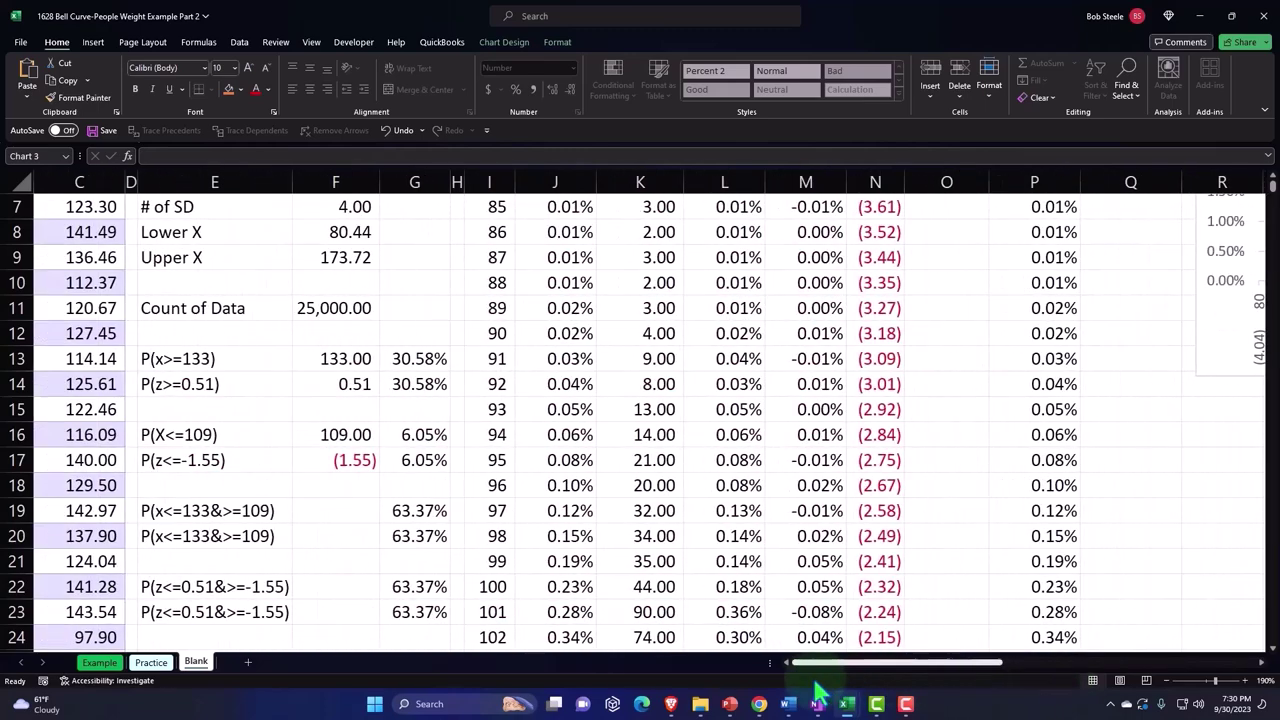
pyautogui.click(471, 466)
pyautogui.scroll(-2, 469, 468)
pyautogui.scroll(-1, 469, 468)
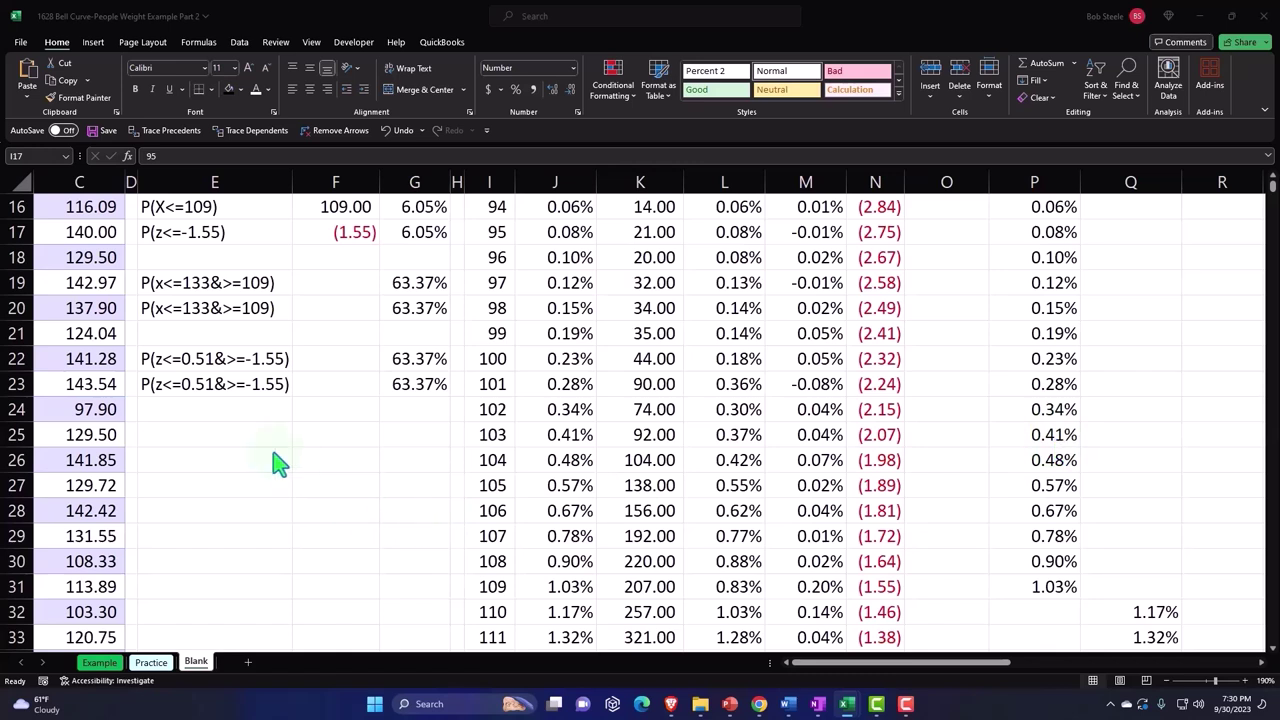
# Enter the 'Probability lower end' label in E25 and 0.45 in G25, formatted as 45%.
pyautogui.click(209, 437)
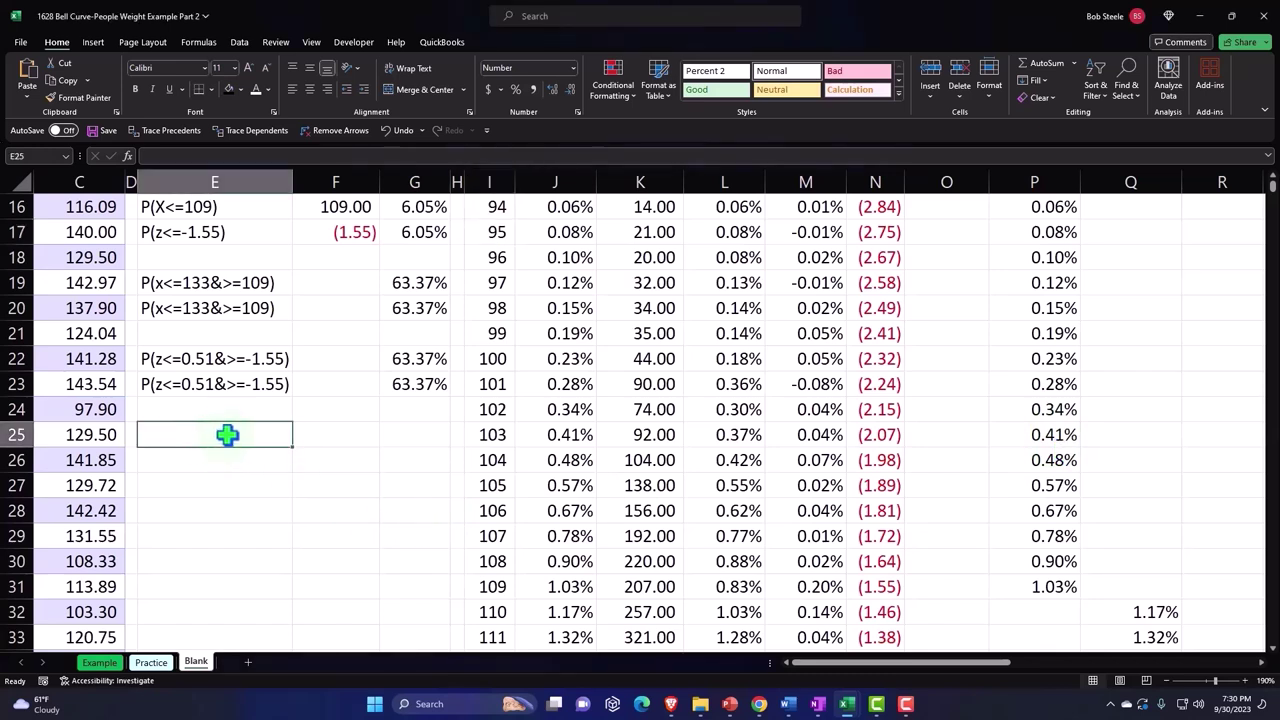
pyautogui.write('P')
pyautogui.write('r')
pyautogui.write('o')
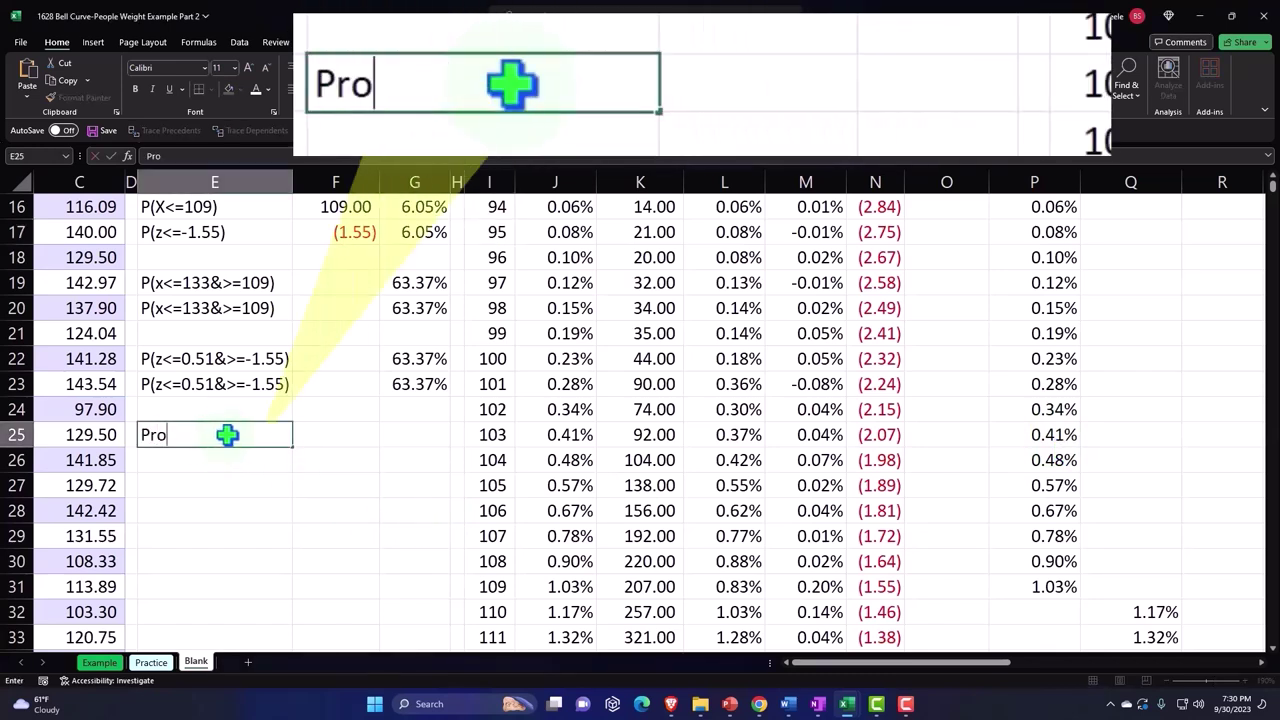
pyautogui.write('bability lower')
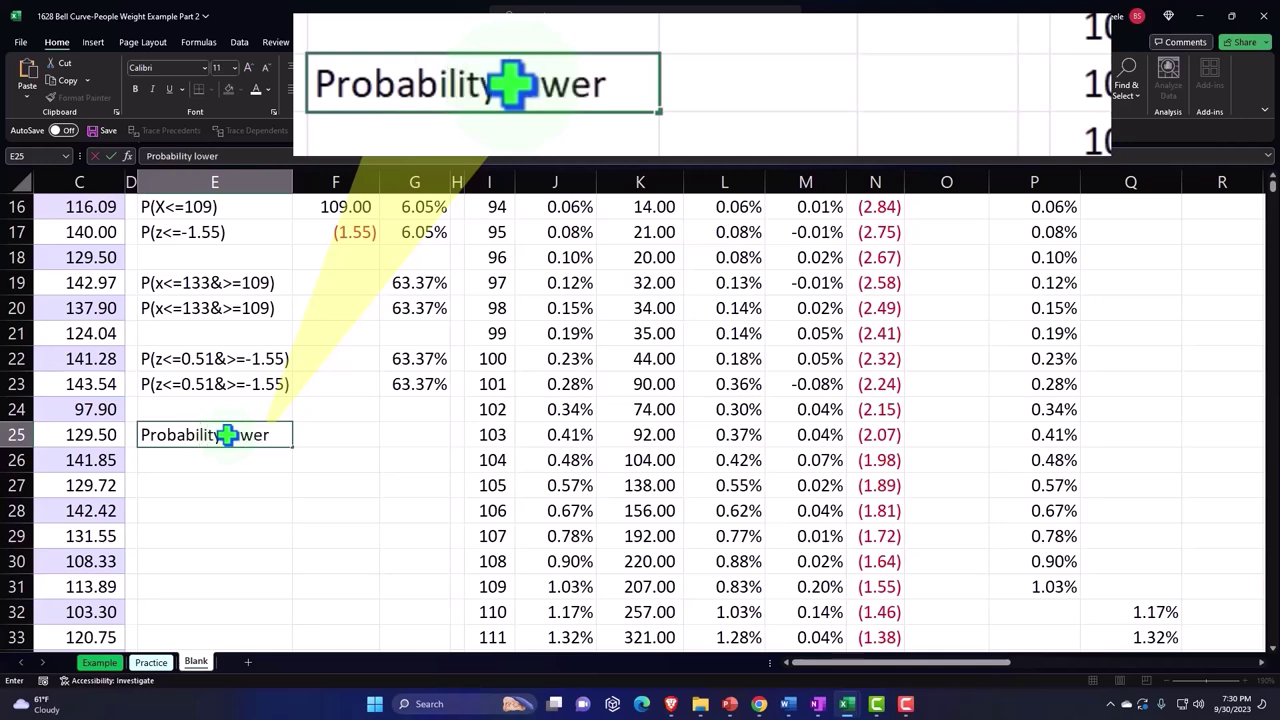
pyautogui.write(' end')
pyautogui.press('Tab')
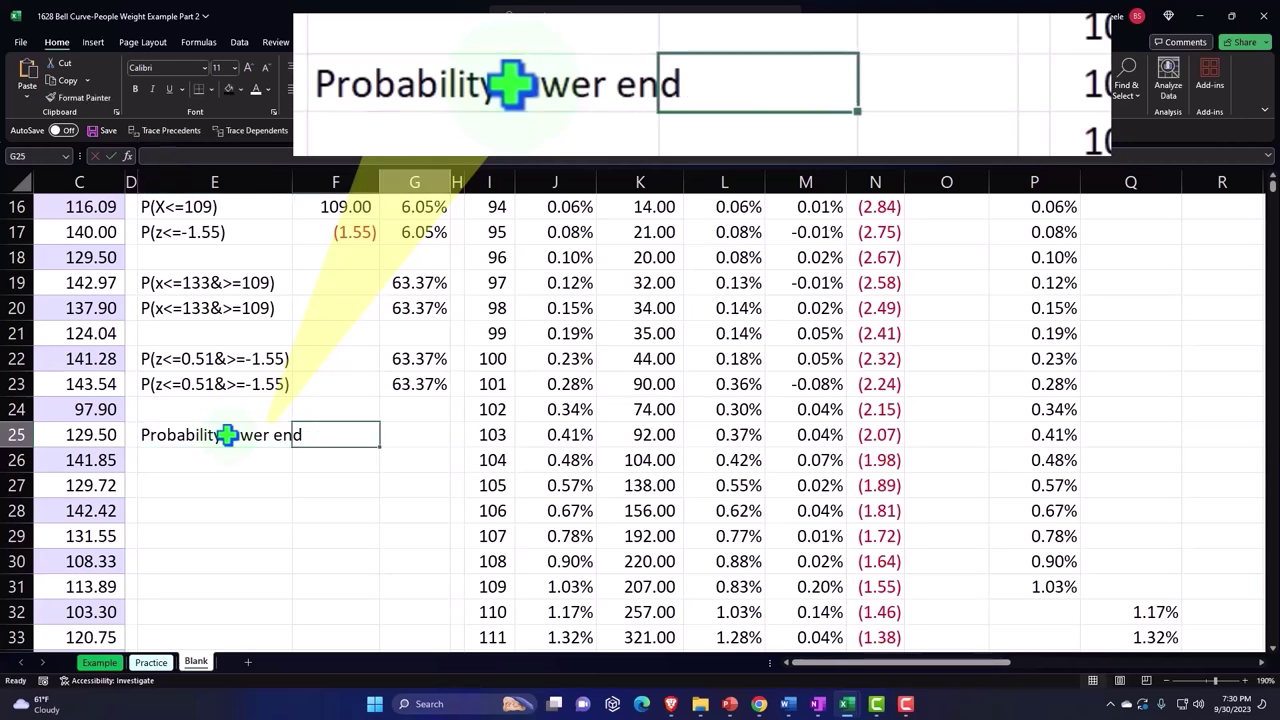
pyautogui.press('Tab')
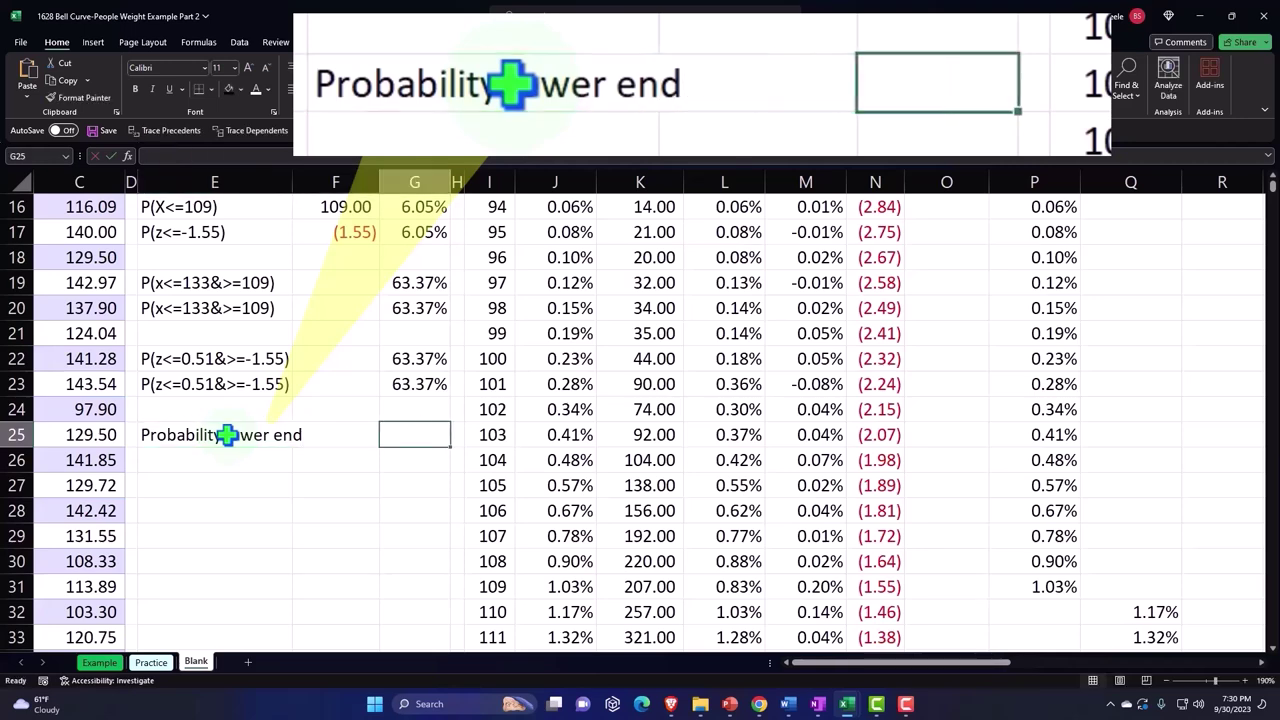
pyautogui.write('0.45')
pyautogui.hotkey('ctrl', 'Return')
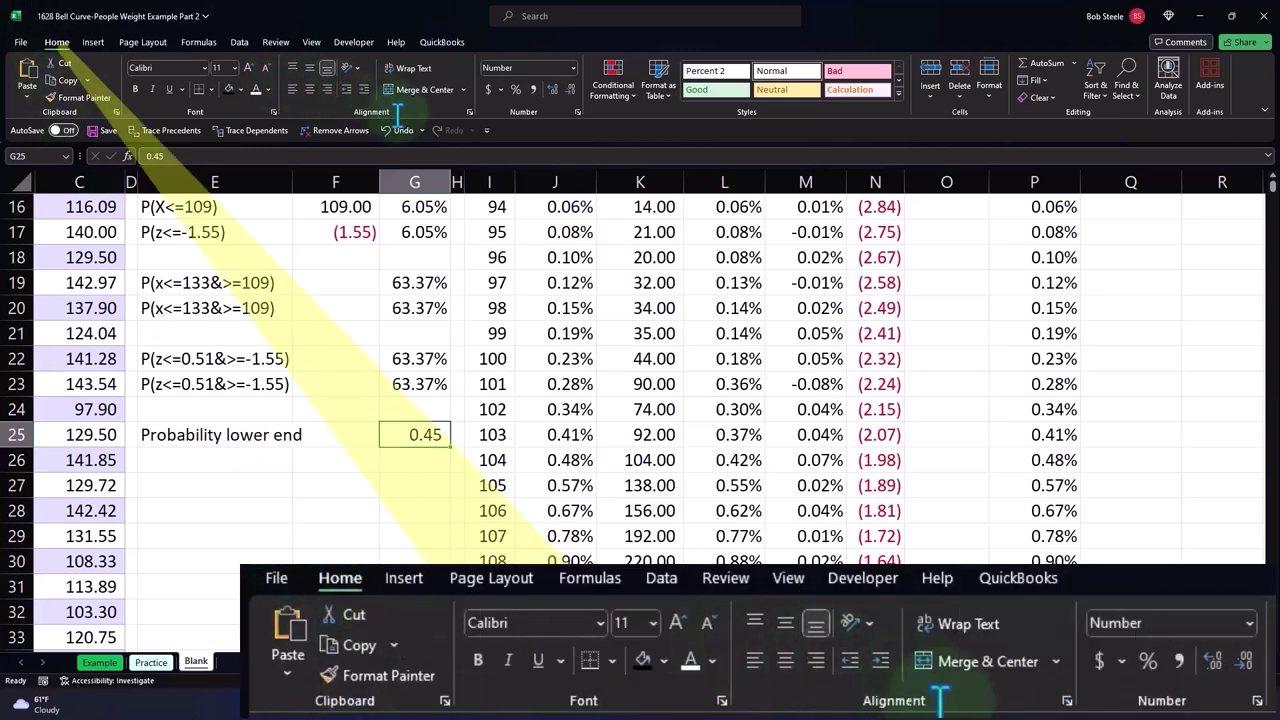
pyautogui.click(515, 89)
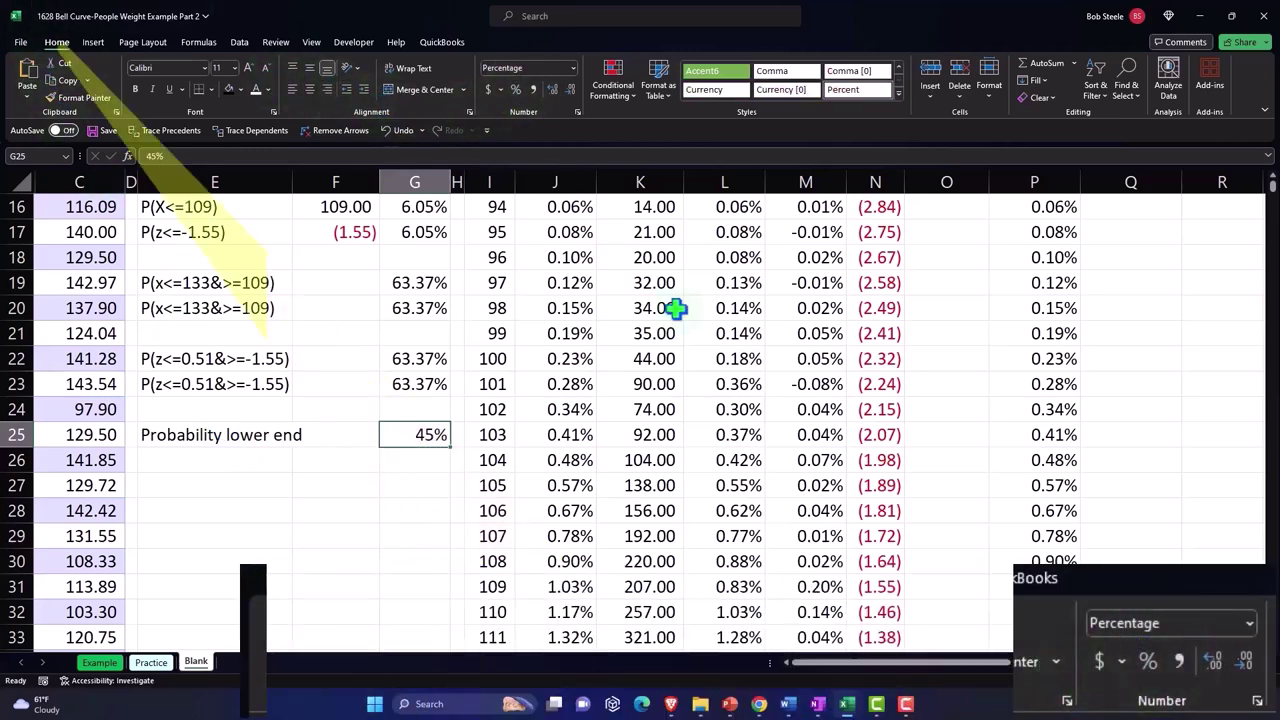
pyautogui.moveTo(986, 662); pyautogui.dragTo(1100, 662)
pyautogui.scroll(5, 956, 519)
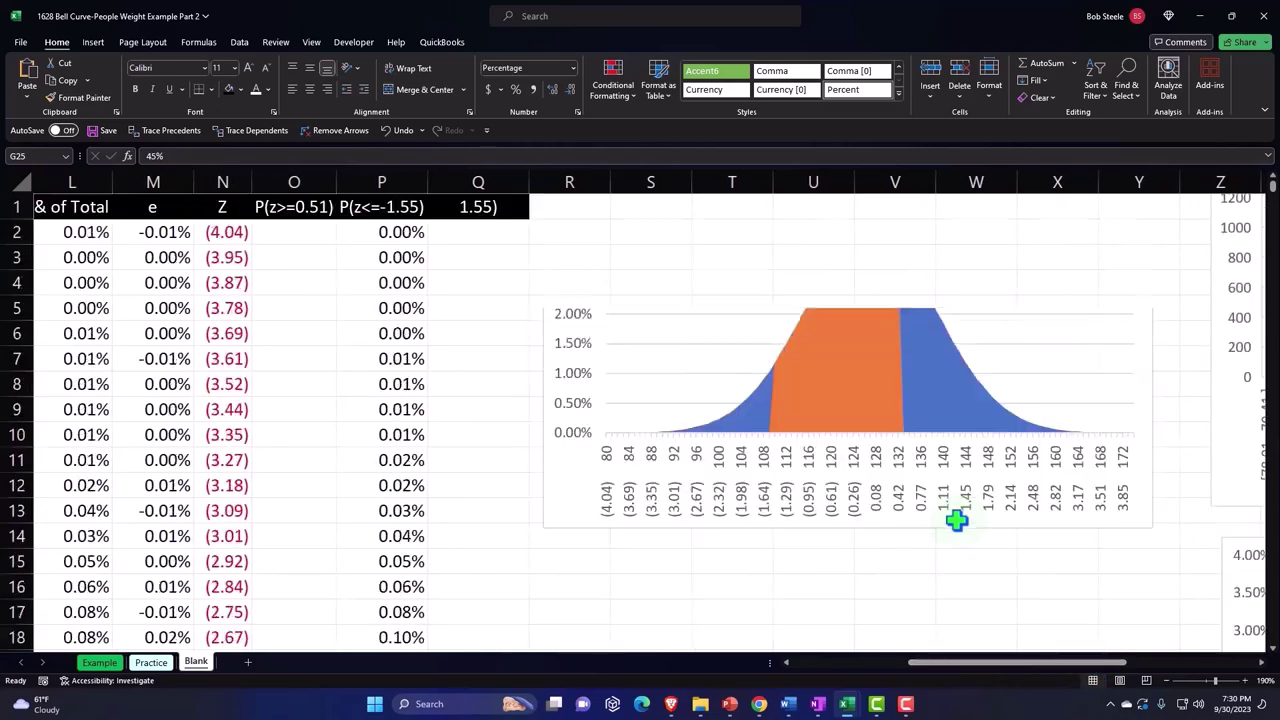
pyautogui.scroll(2, 956, 519)
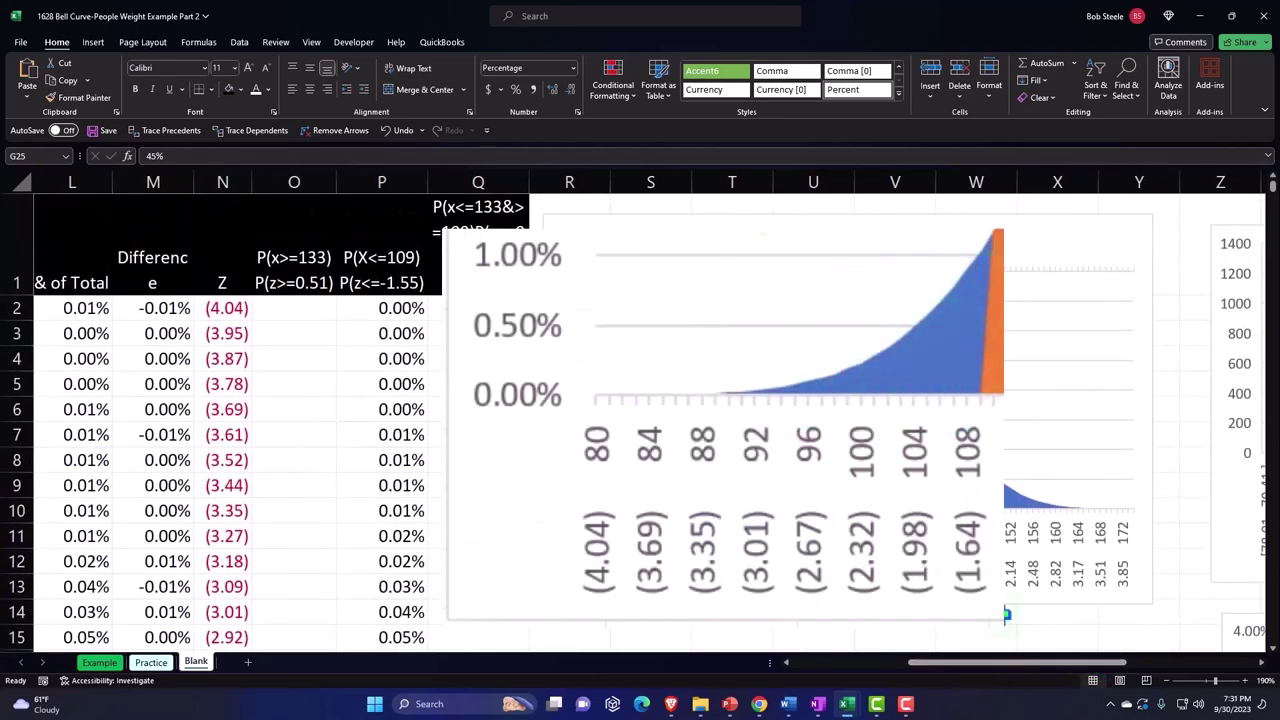
pyautogui.moveTo(992, 662); pyautogui.dragTo(797, 660)
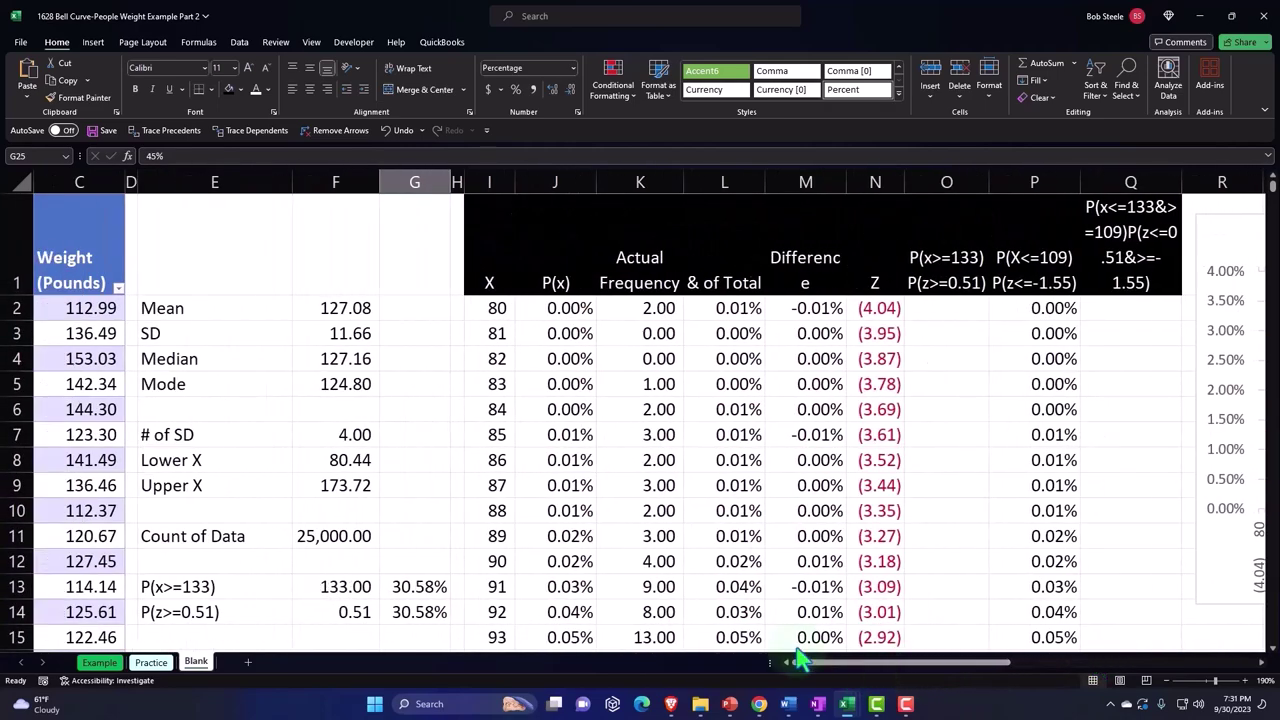
pyautogui.scroll(-3, 383, 466)
pyautogui.scroll(-3, 389, 471)
# Start a NORM.INV formula in G26 using the 45% probability in G25.
pyautogui.click(204, 379)
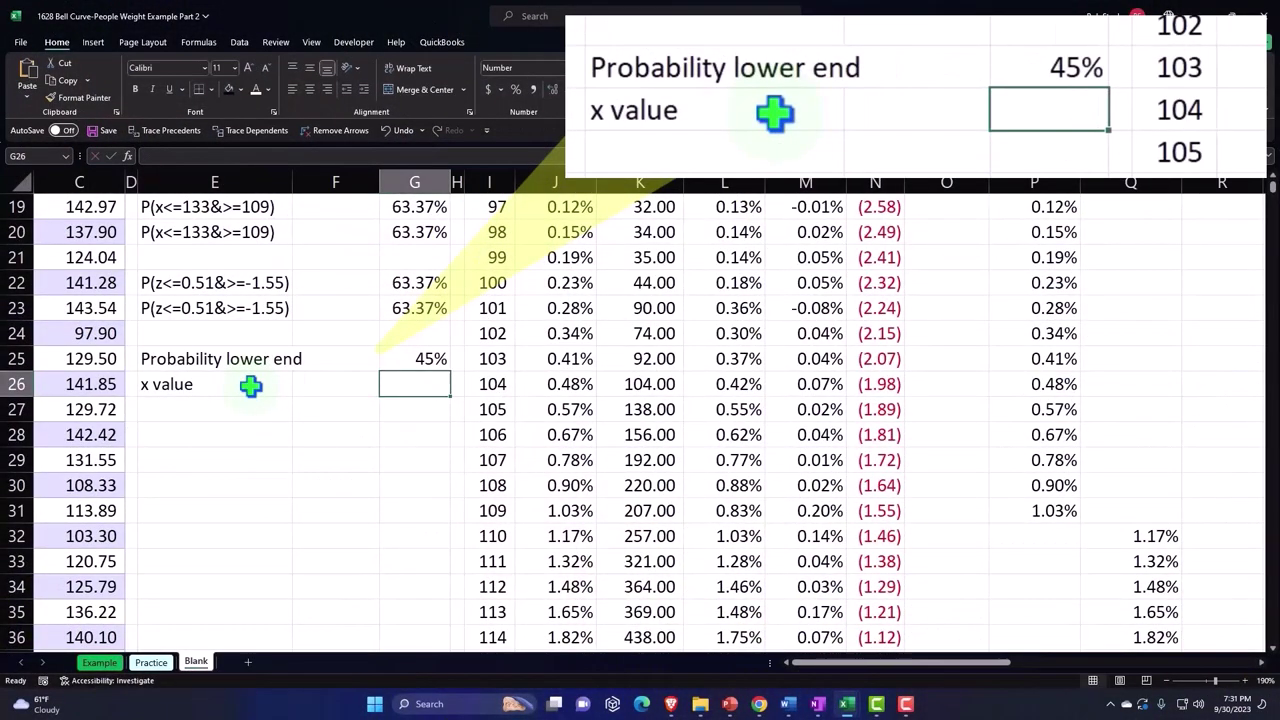
pyautogui.write('=norm')
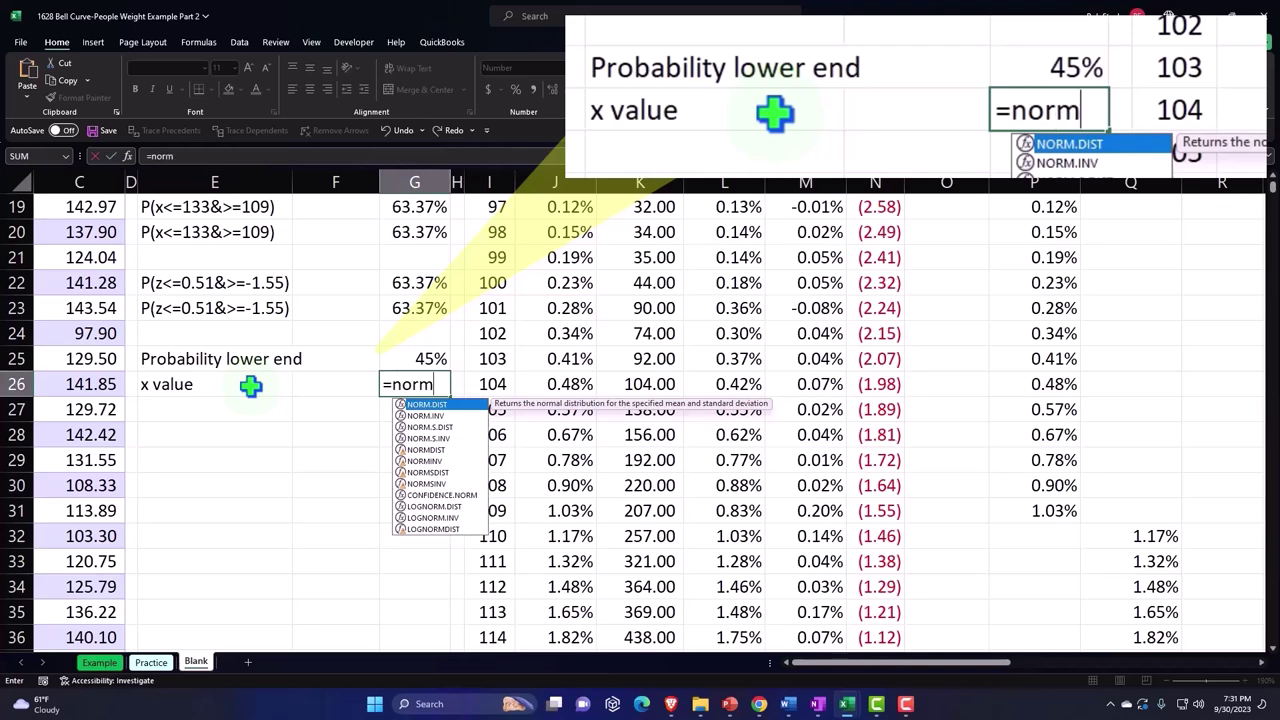
pyautogui.write('.i')
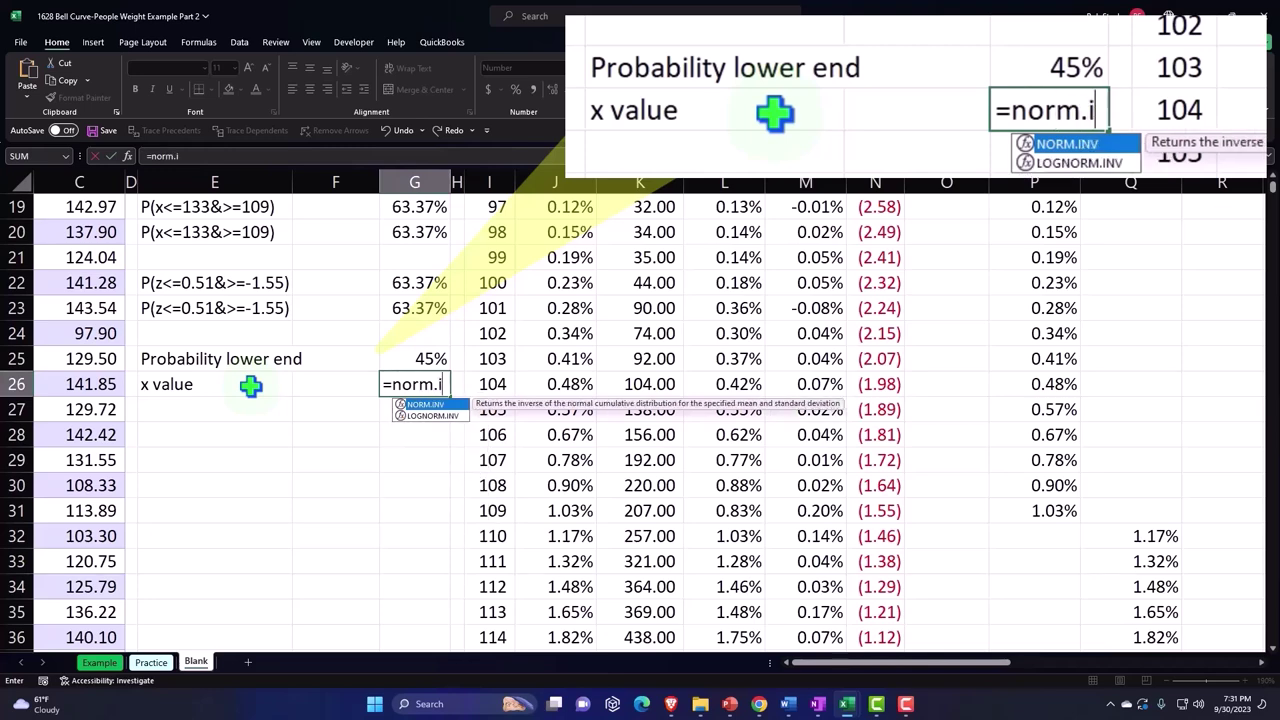
pyautogui.press('Tab')
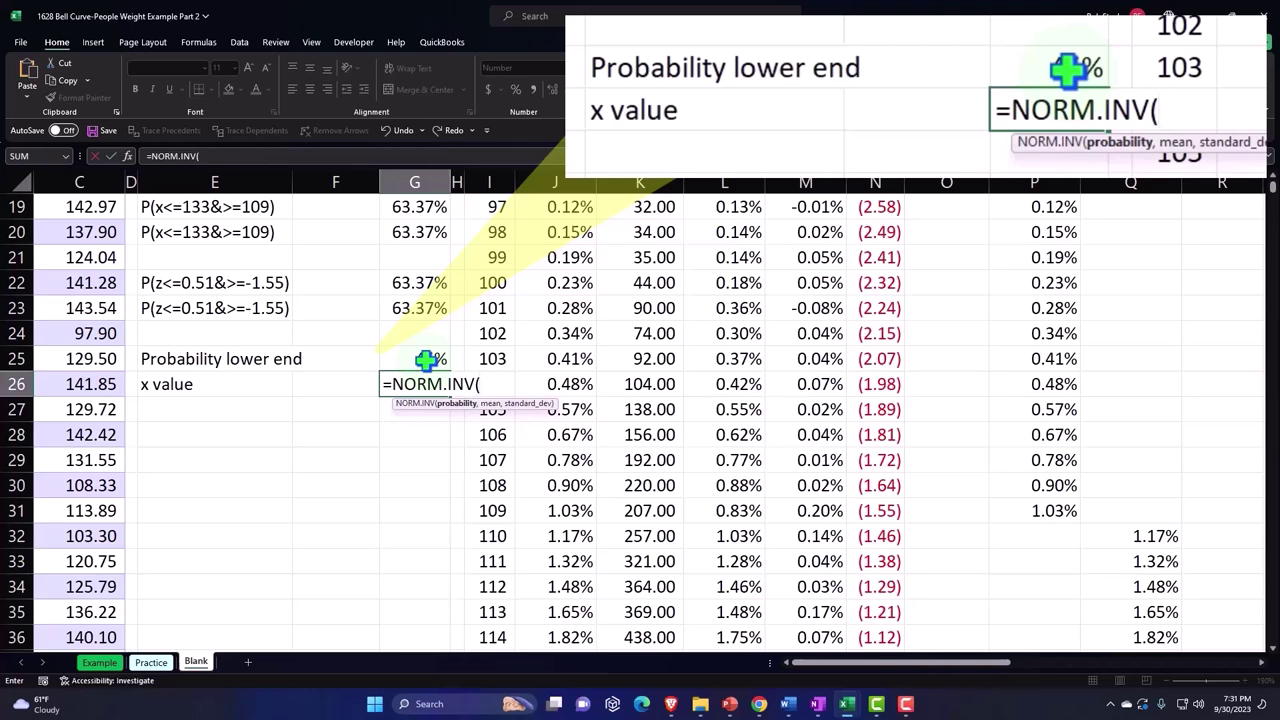
pyautogui.click(427, 360)
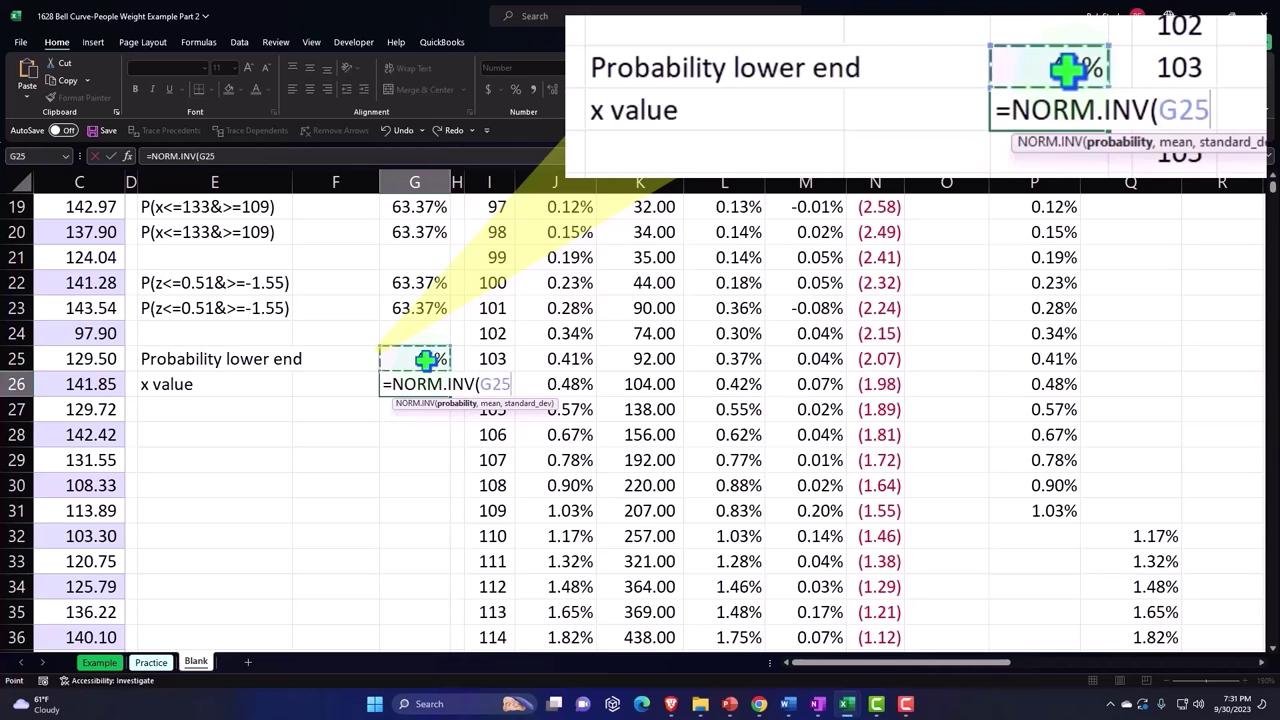
pyautogui.write(',')
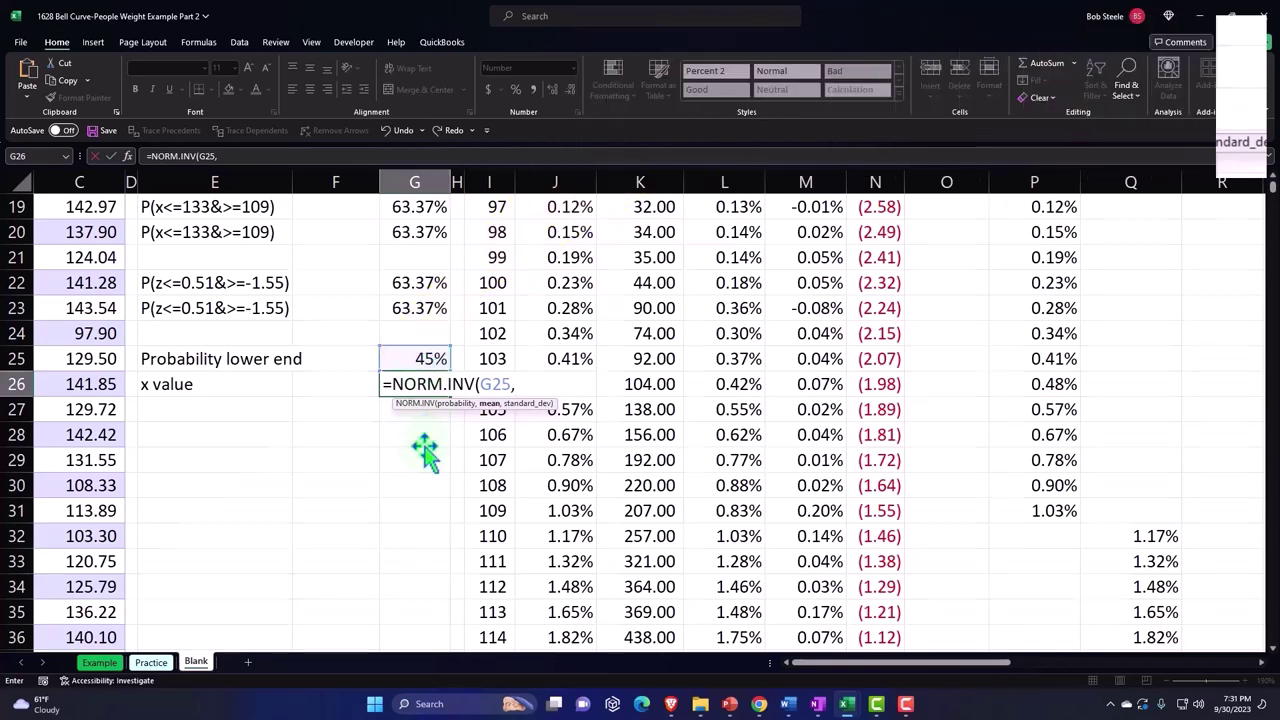
# Complete =NORM.INV(G25,F2,F3) with mean F2 and SD F3, giving 125.61.
pyautogui.scroll(4, 423, 420)
pyautogui.scroll(2, 415, 340)
pyautogui.click(337, 232)
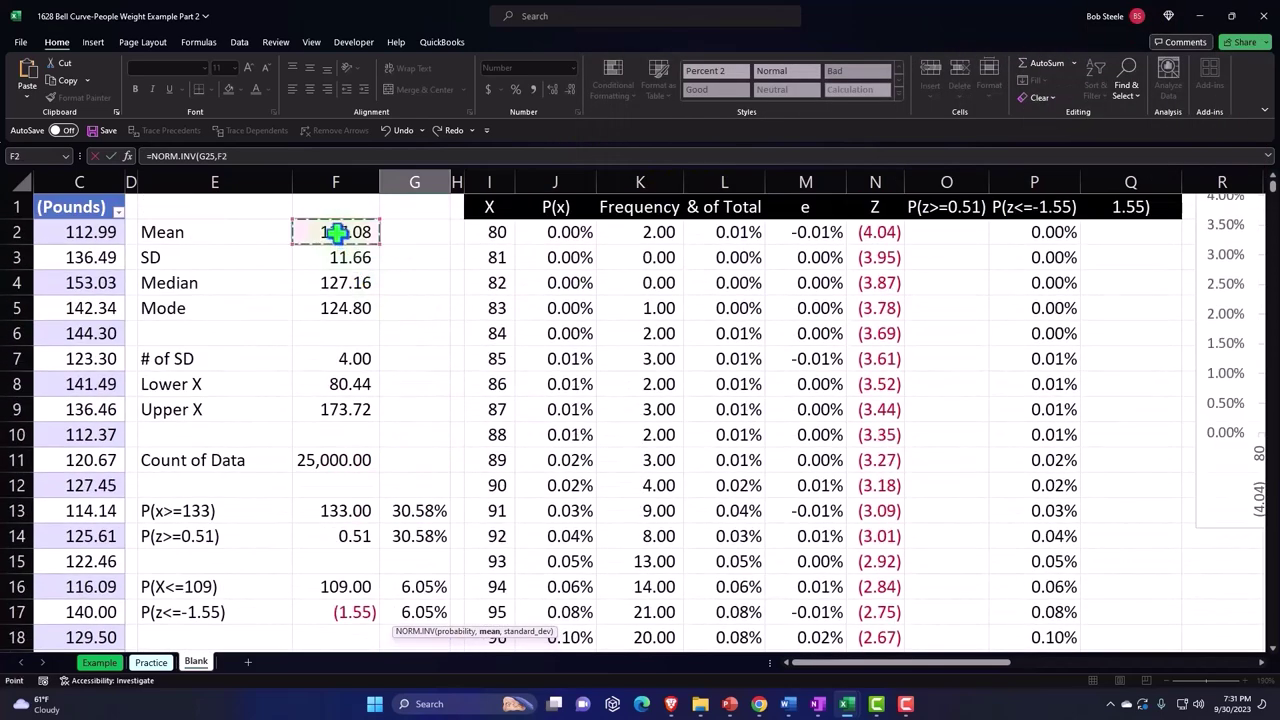
pyautogui.scroll(-2, 457, 443)
pyautogui.scroll(-2, 457, 443)
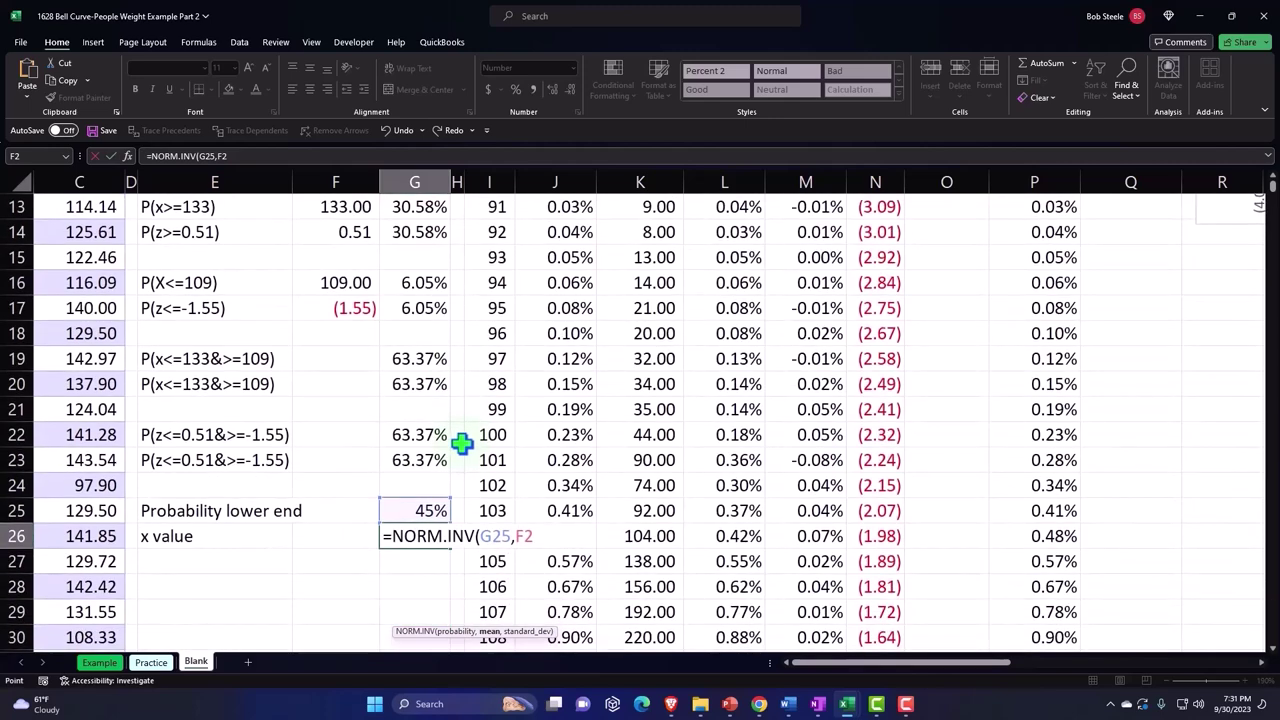
pyautogui.scroll(-1, 461, 442)
pyautogui.write(',')
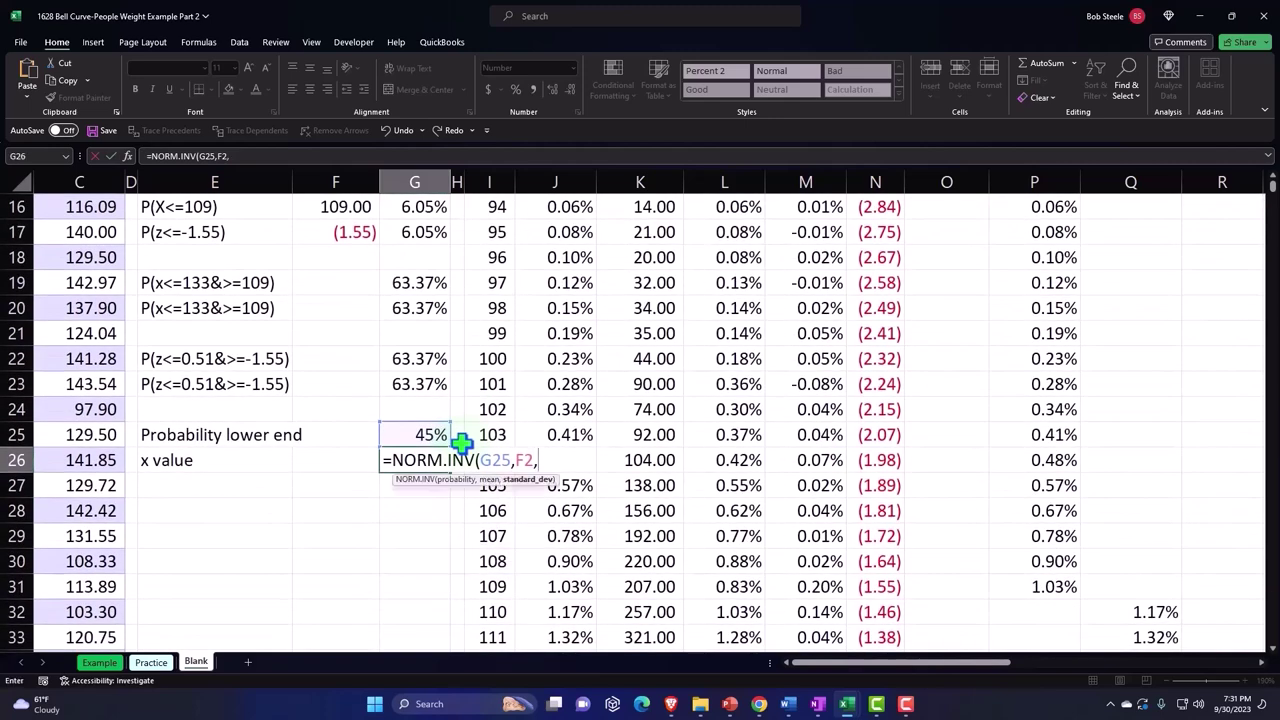
pyautogui.scroll(5, 461, 443)
pyautogui.click(337, 257)
pyautogui.scroll(-2, 463, 490)
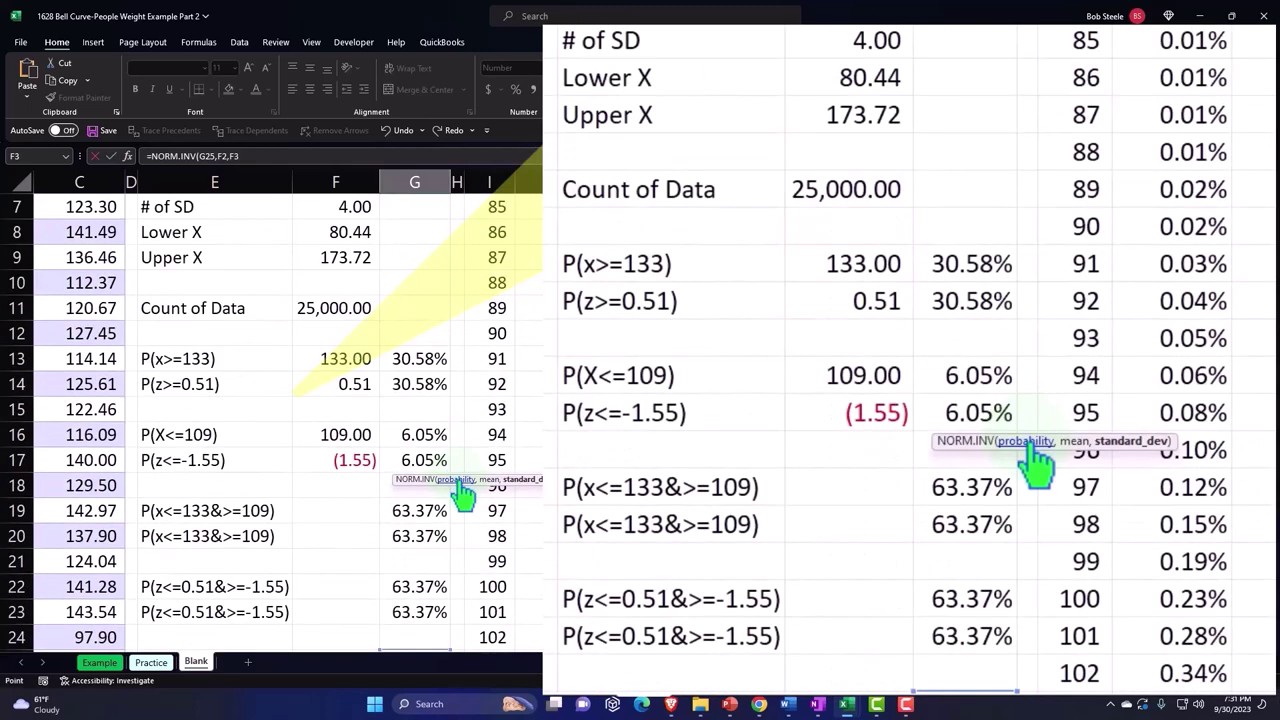
pyautogui.scroll(-2, 469, 575)
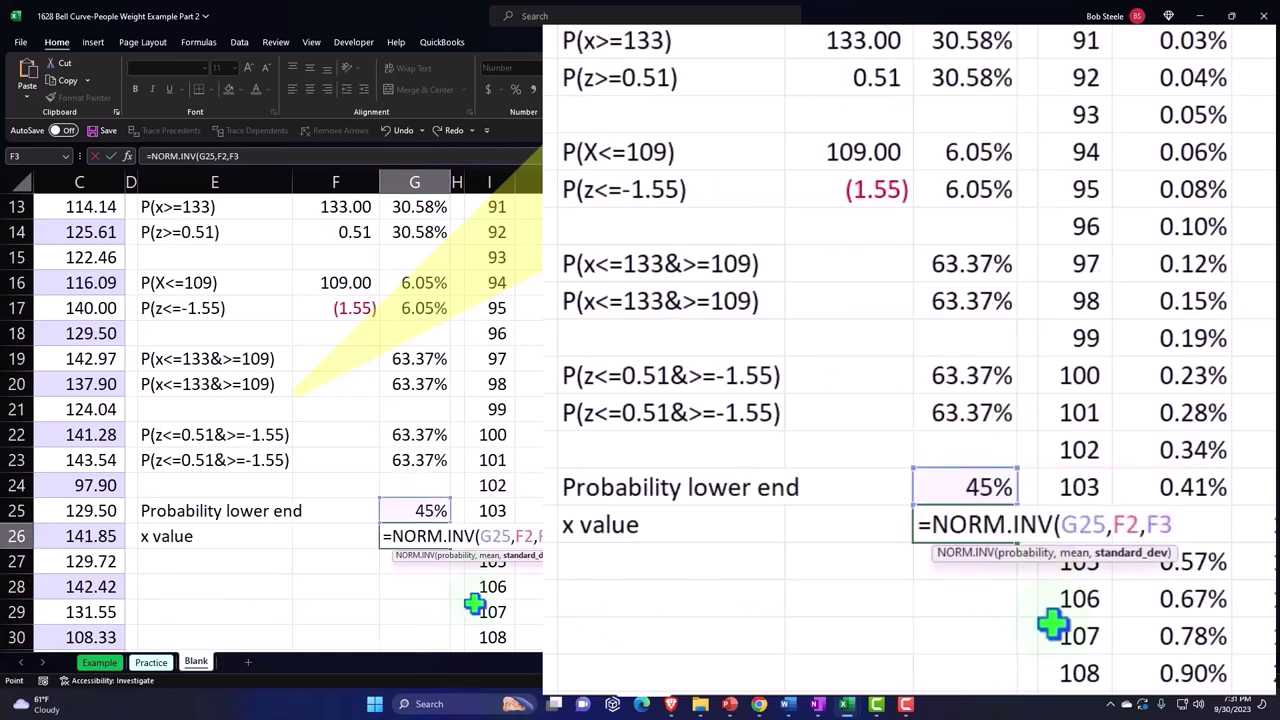
pyautogui.write(')')
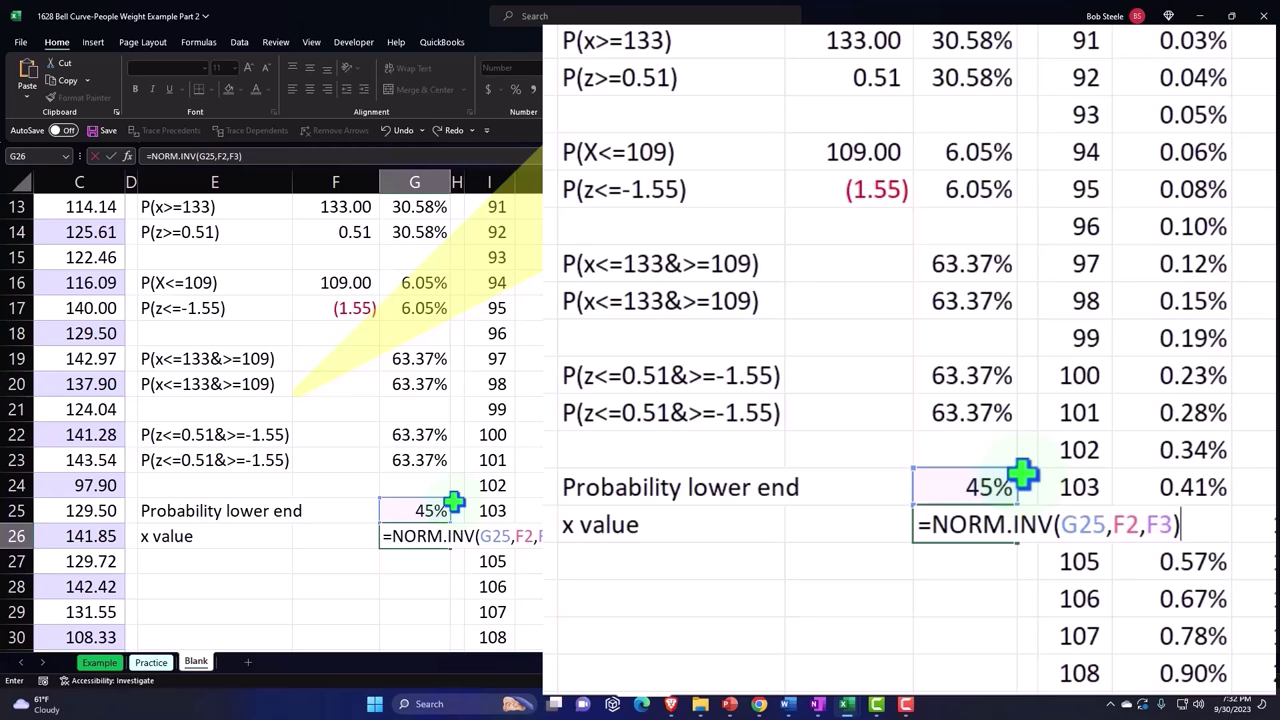
pyautogui.press('Return')
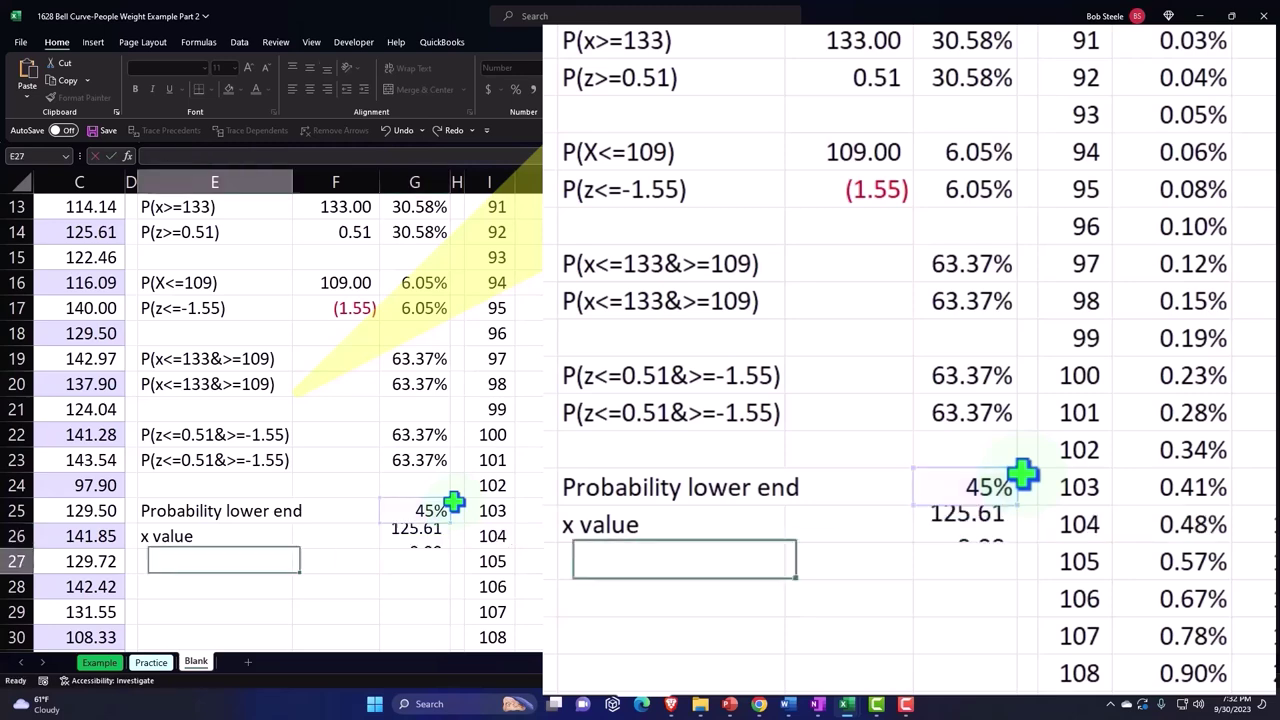
pyautogui.press('Up')
pyautogui.press('Right')
pyautogui.press('Right')
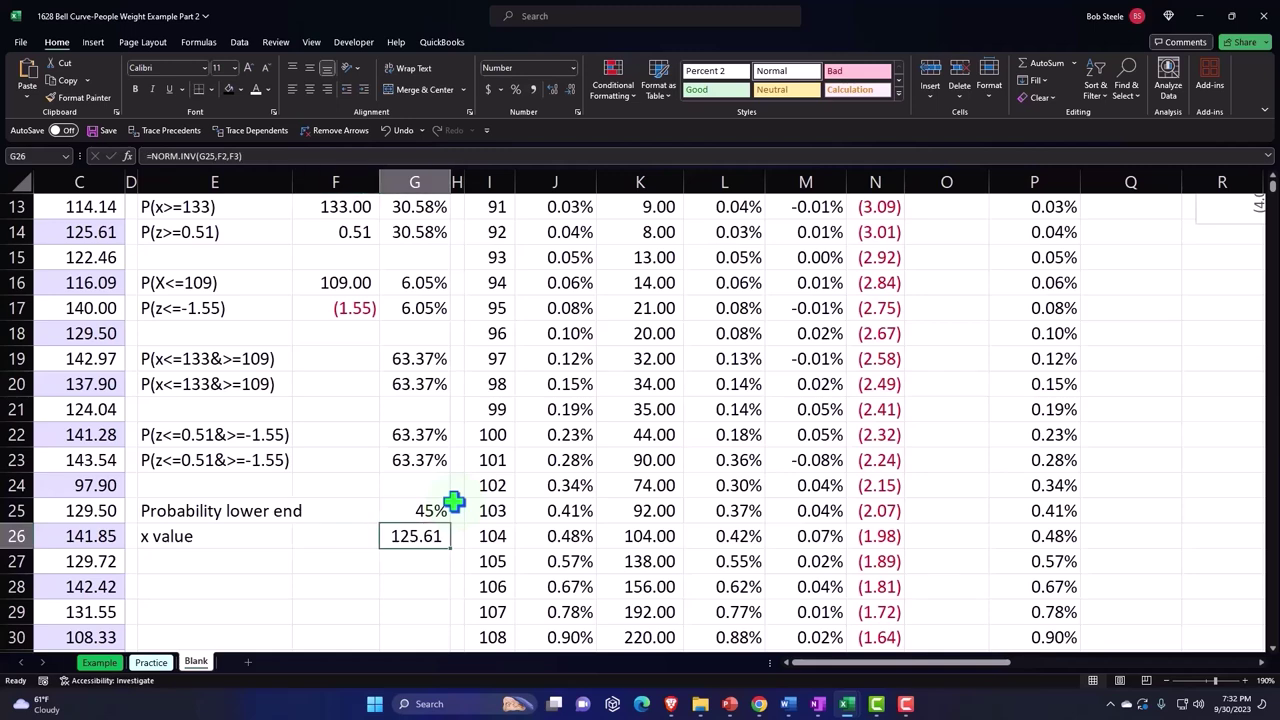
pyautogui.press('Down')
pyautogui.press('Left')
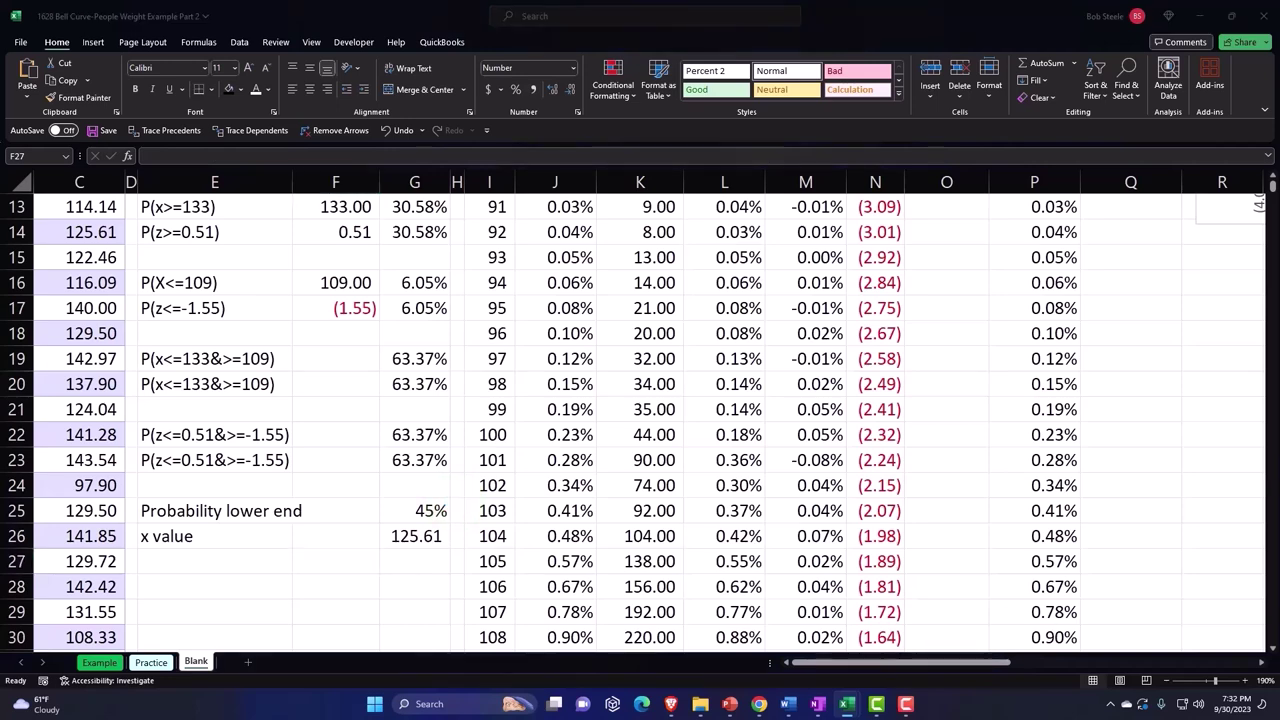
# Label E27 as 'z value'.
pyautogui.click(186, 557)
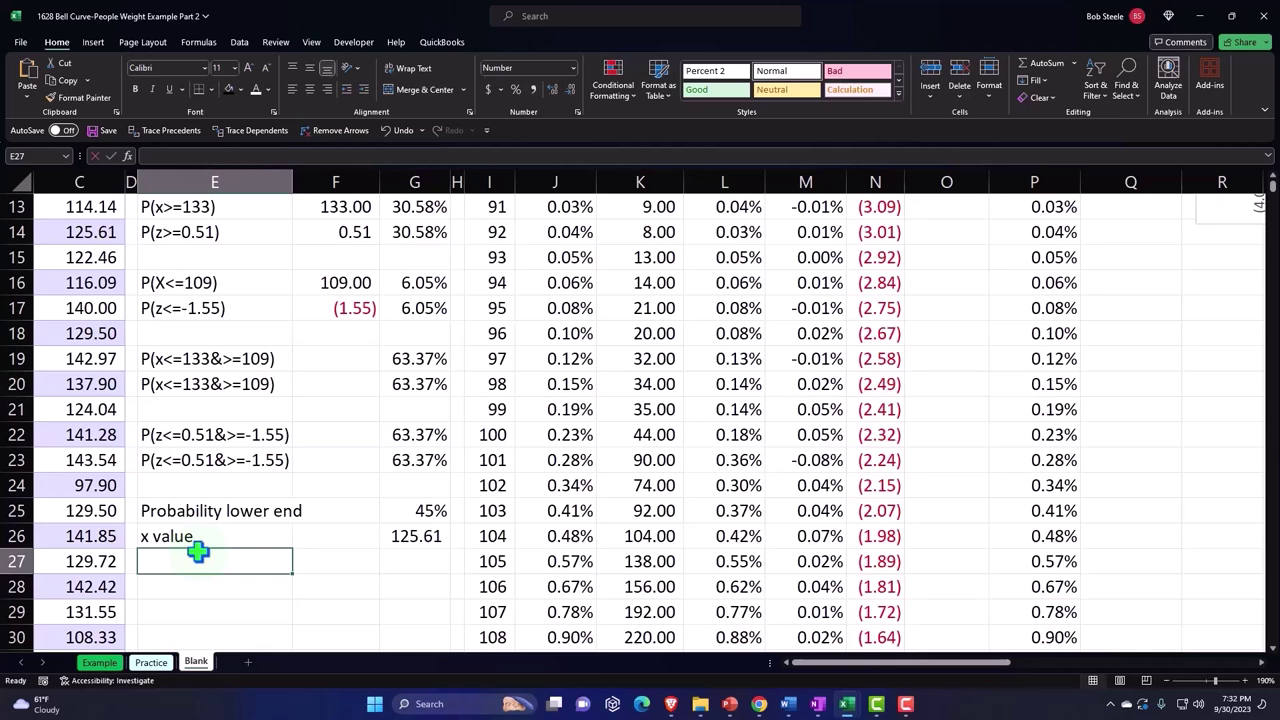
pyautogui.write('z')
pyautogui.write(' valu')
pyautogui.write('e')
pyautogui.press('Tab')
pyautogui.press('Tab')
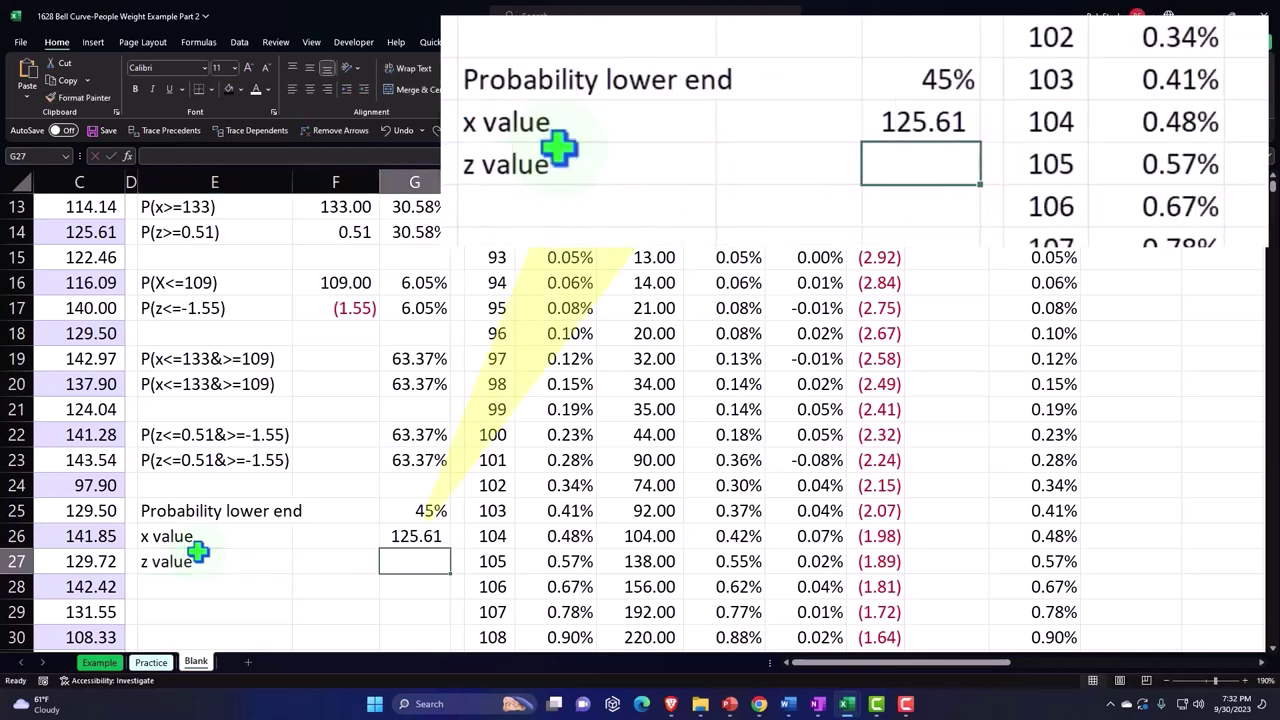
# Enter =NORM.S.INV(G25) in G27, returning a z value of (0.13).
pyautogui.write('=no')
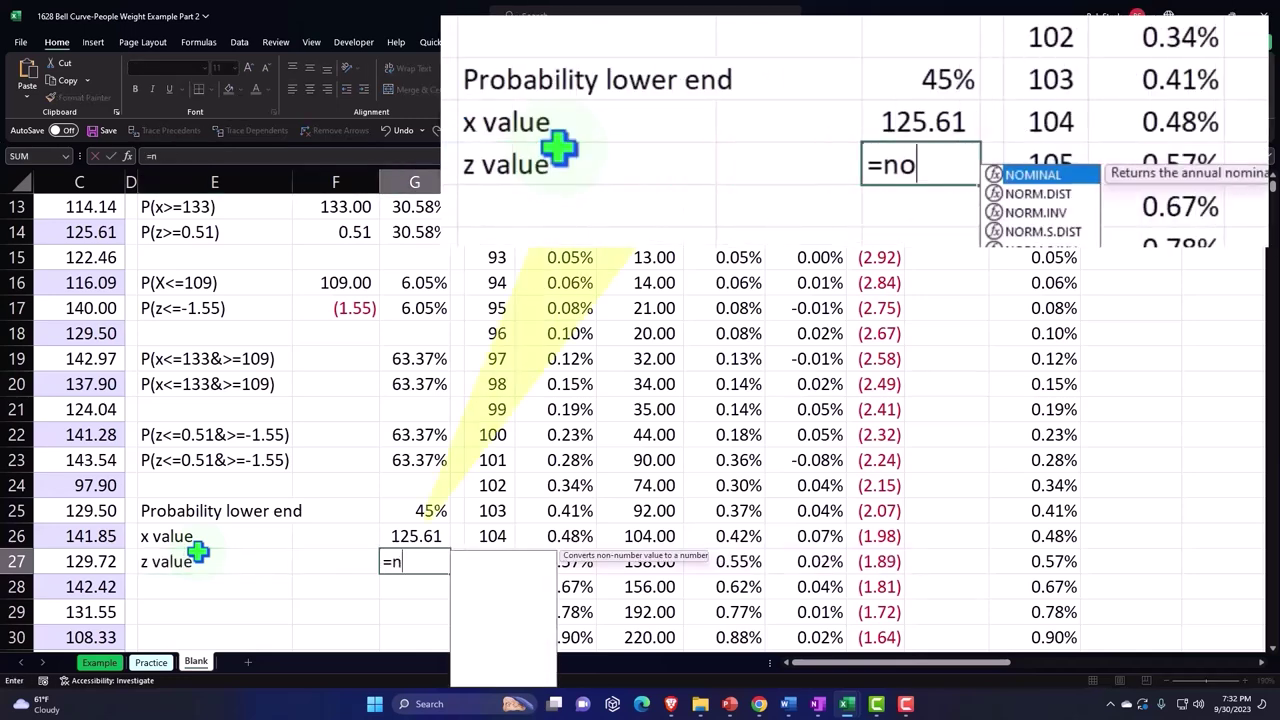
pyautogui.write('r.')
pyautogui.press('BackSpace')
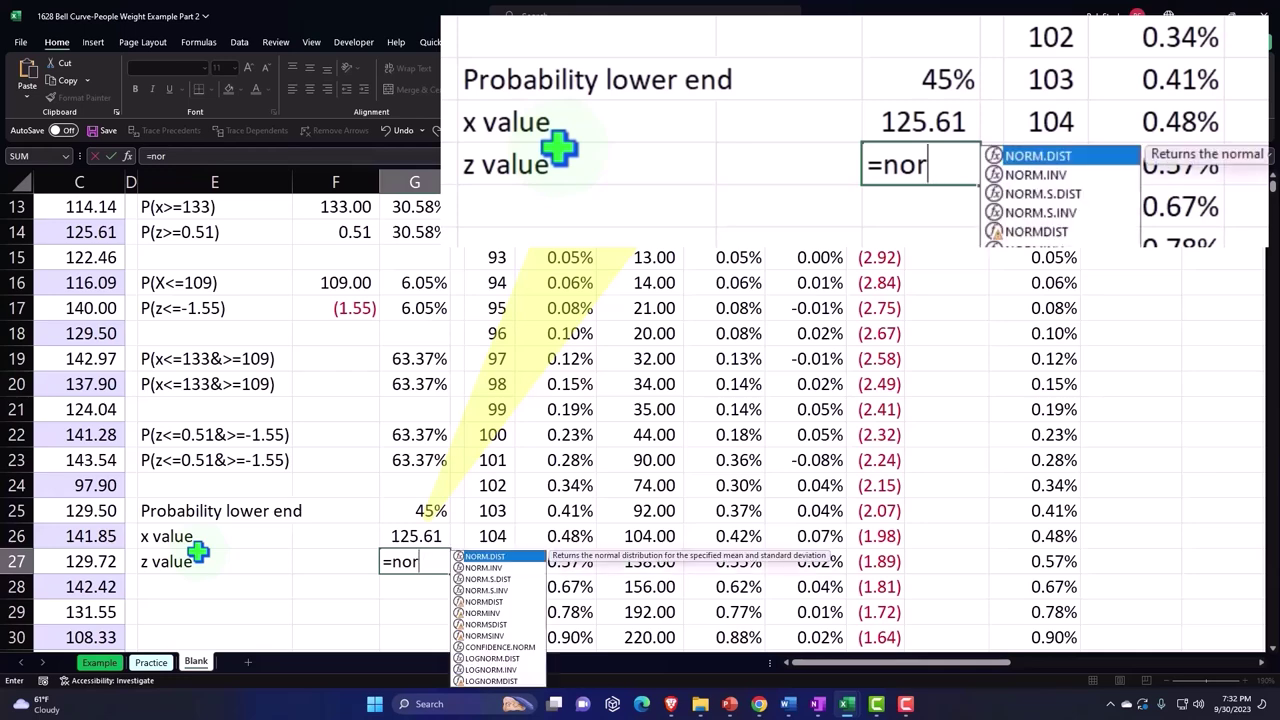
pyautogui.write('n')
pyautogui.press('BackSpace')
pyautogui.write('m.')
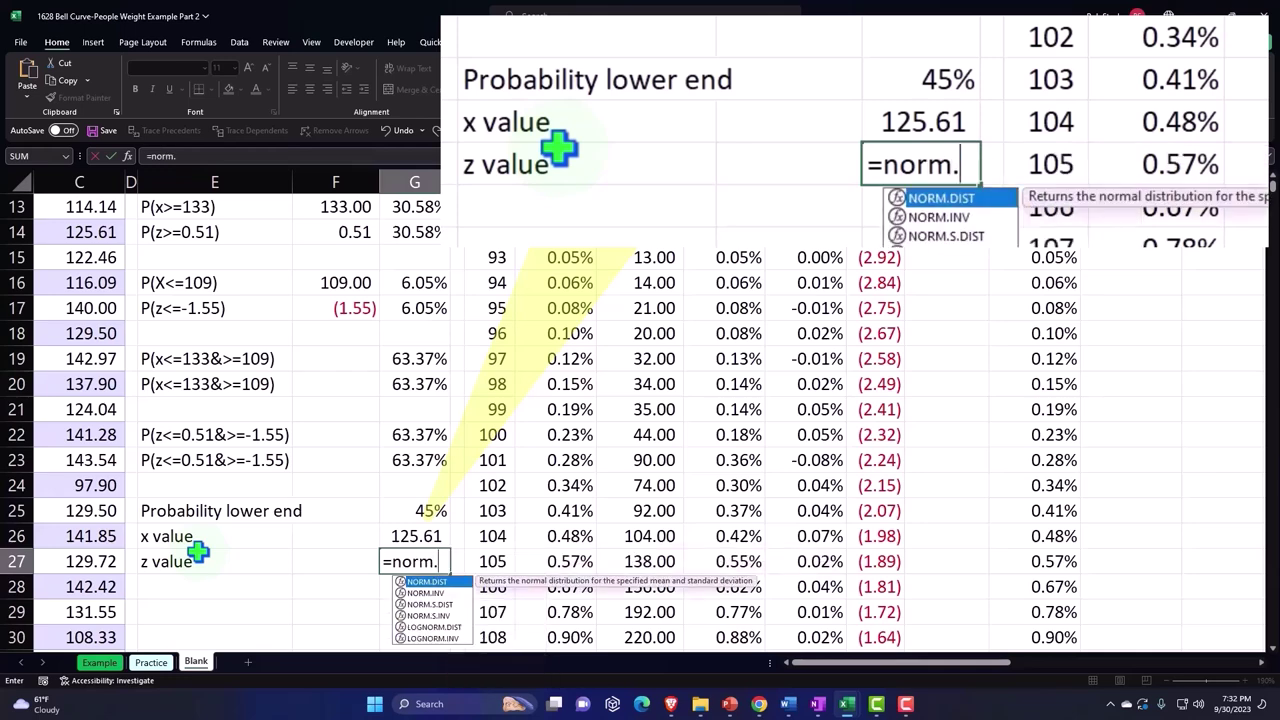
pyautogui.write('s.')
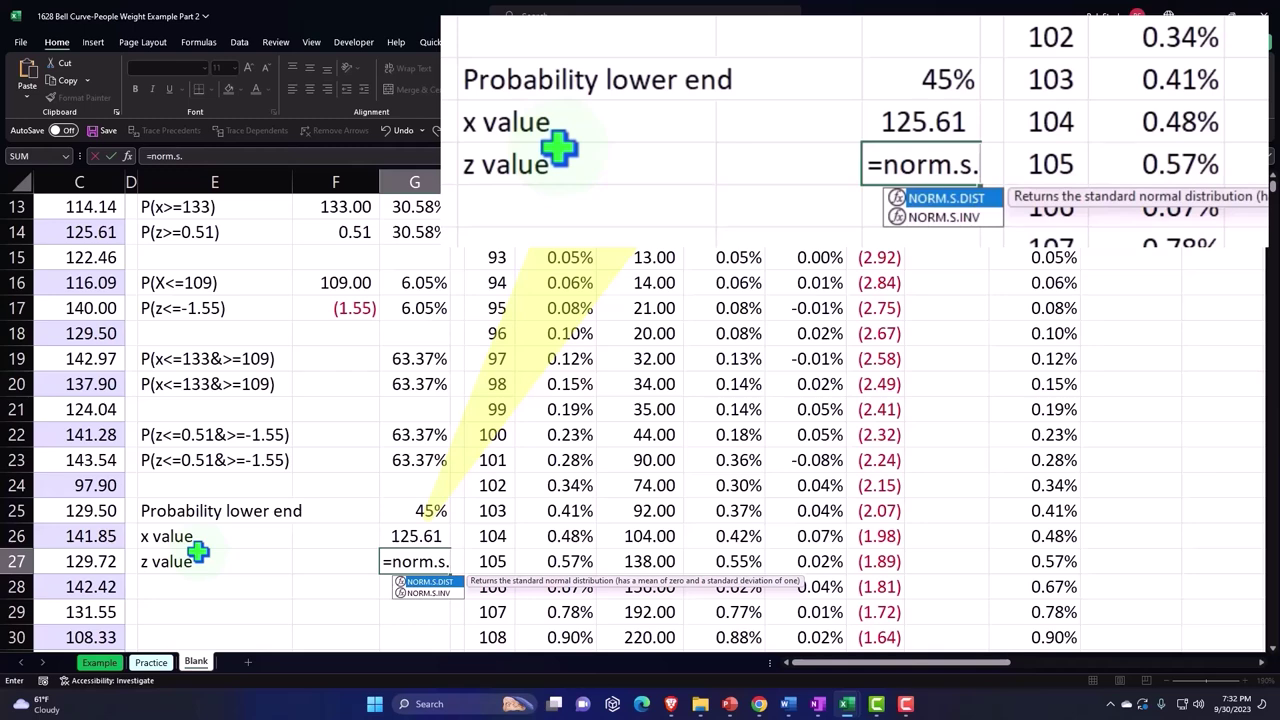
pyautogui.press('Down')
pyautogui.press('Tab')
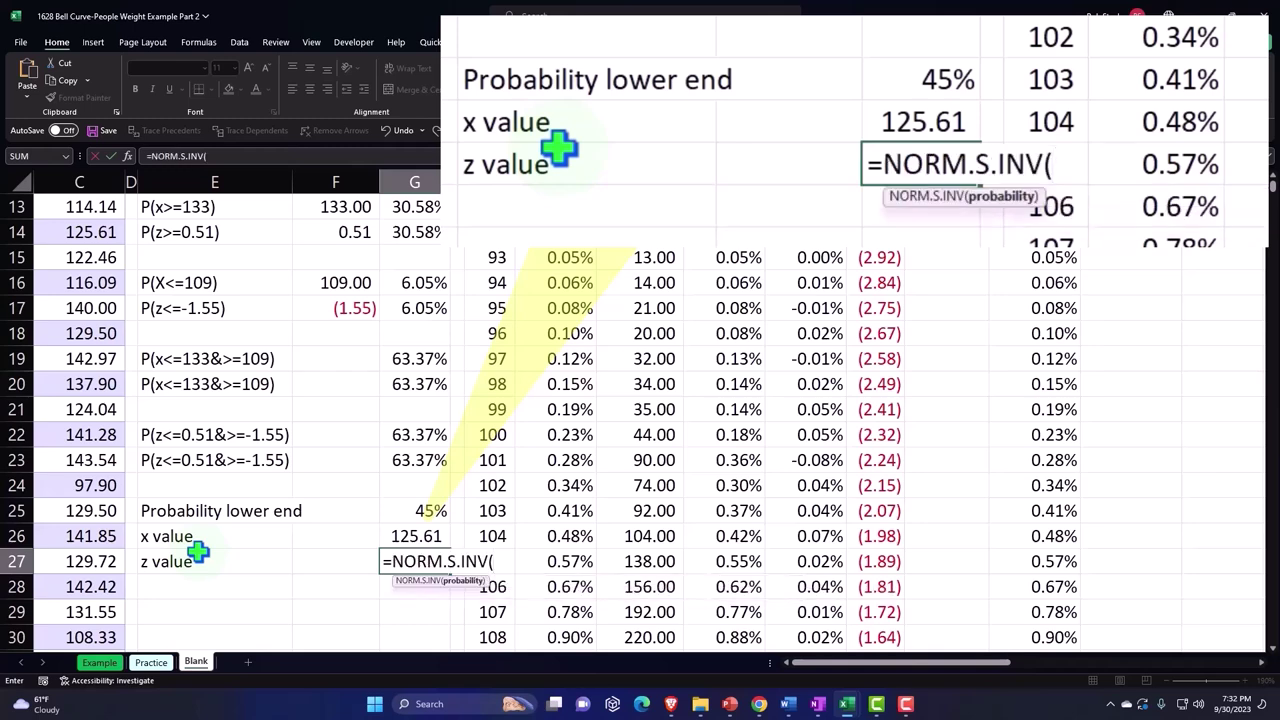
pyautogui.click(390, 513)
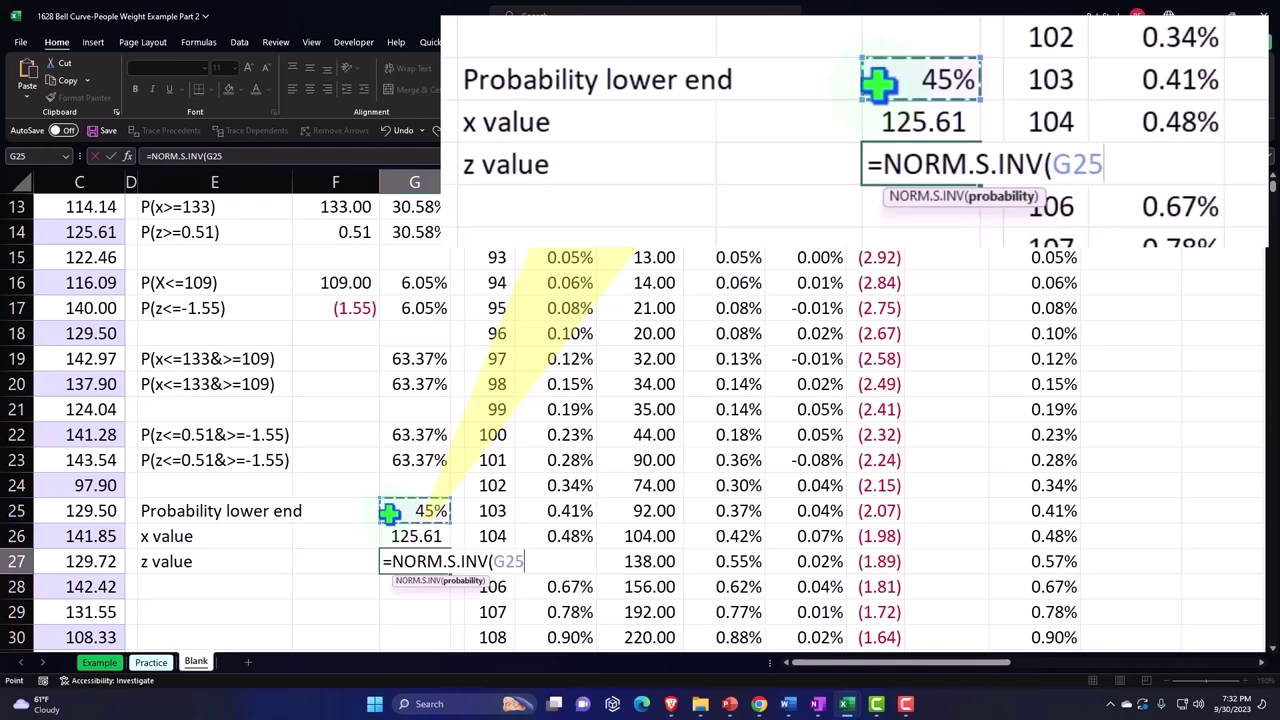
pyautogui.write(')')
pyautogui.press('Return')
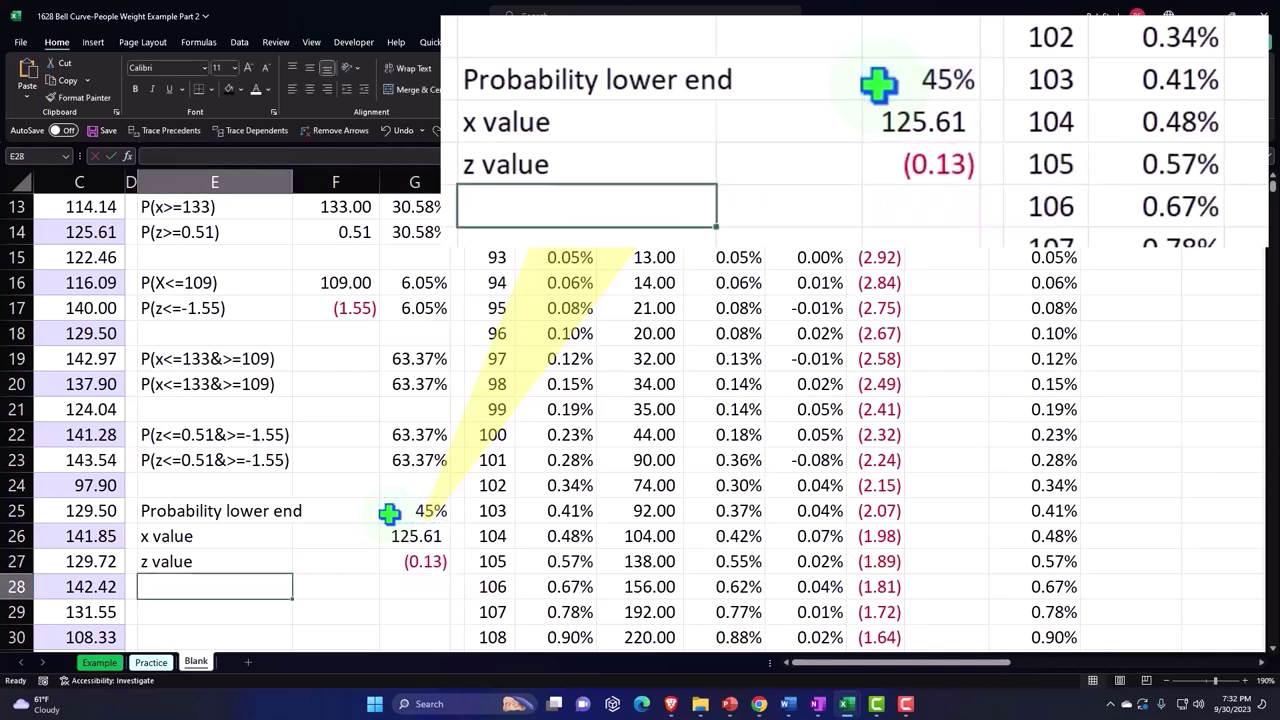
pyautogui.press('Right')
pyautogui.press('Right')
pyautogui.press('Up')
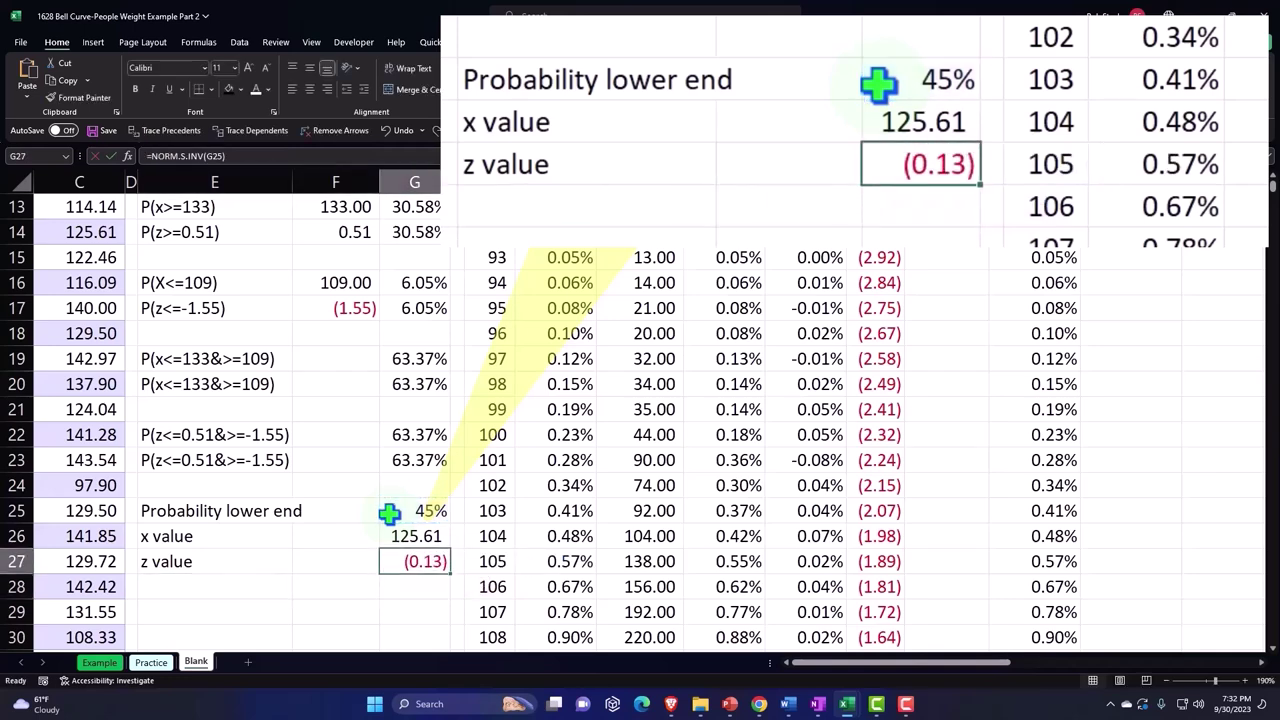
pyautogui.press('Down')
pyautogui.press('Left')
pyautogui.press('Left')
pyautogui.press('Down')
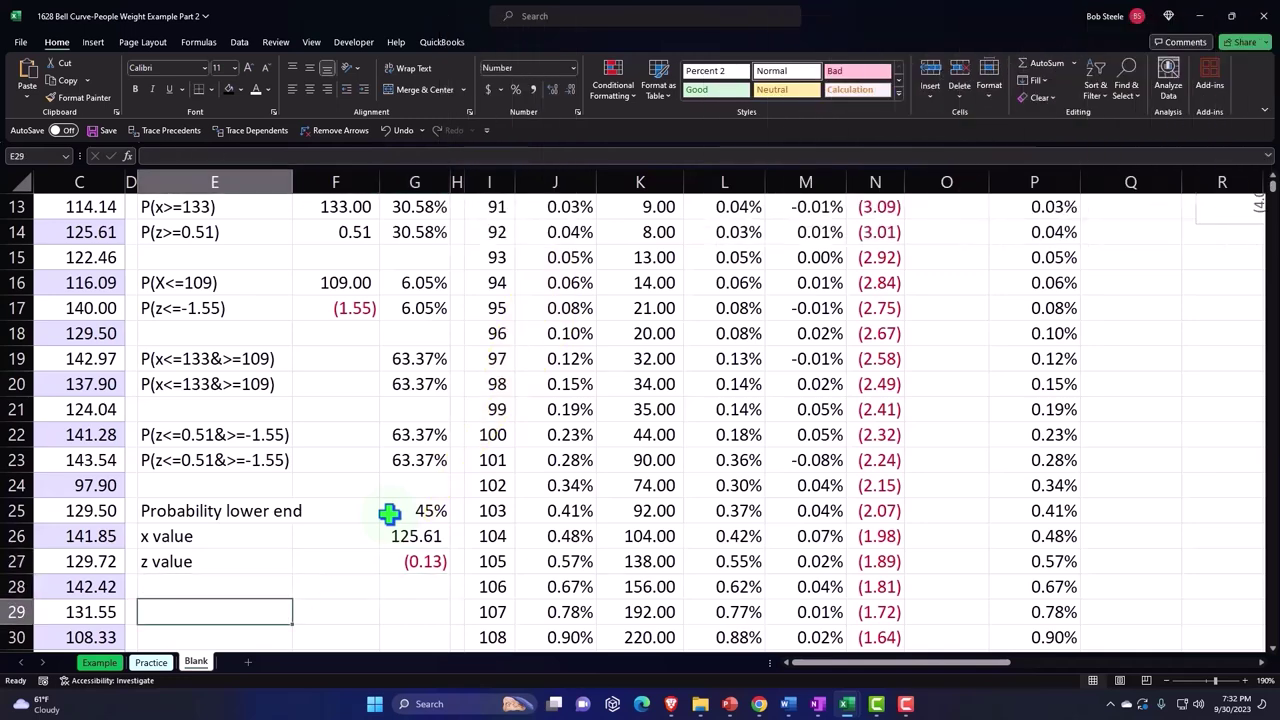
# Enter 'Probability upper end' in E29 and .55 in G29, formatted as 55%.
pyautogui.write('Prob')
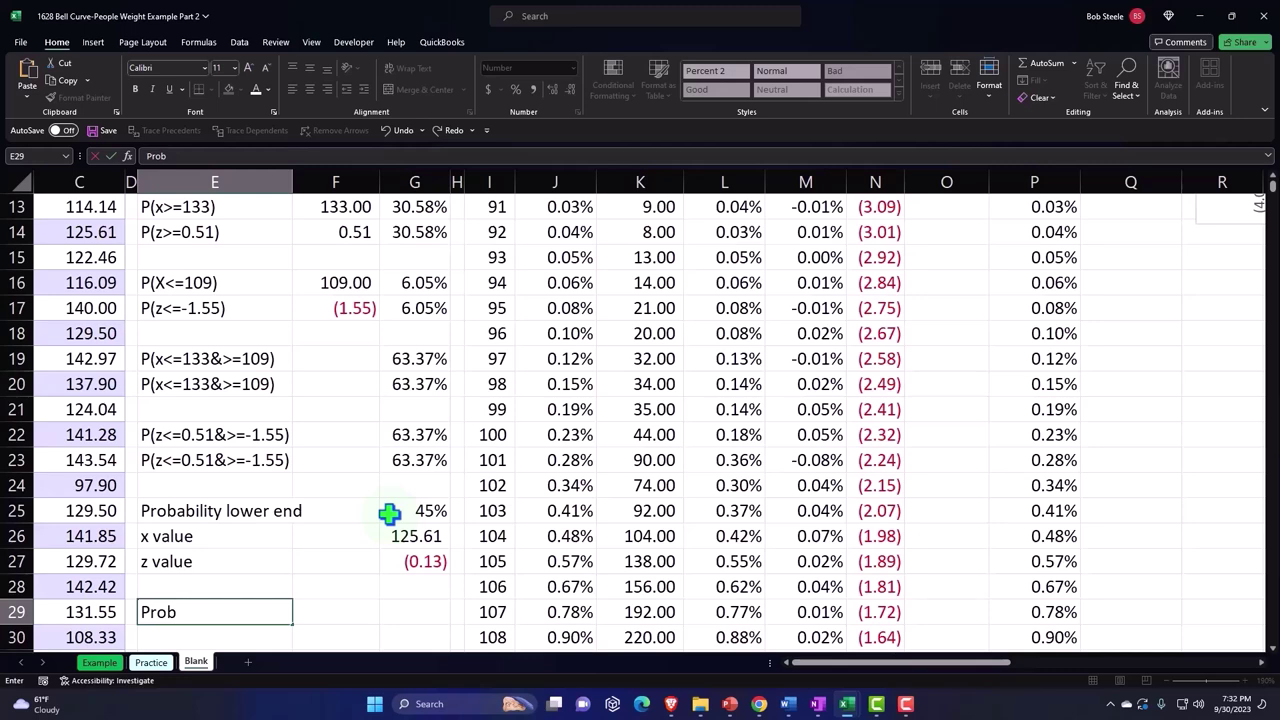
pyautogui.write('abilit')
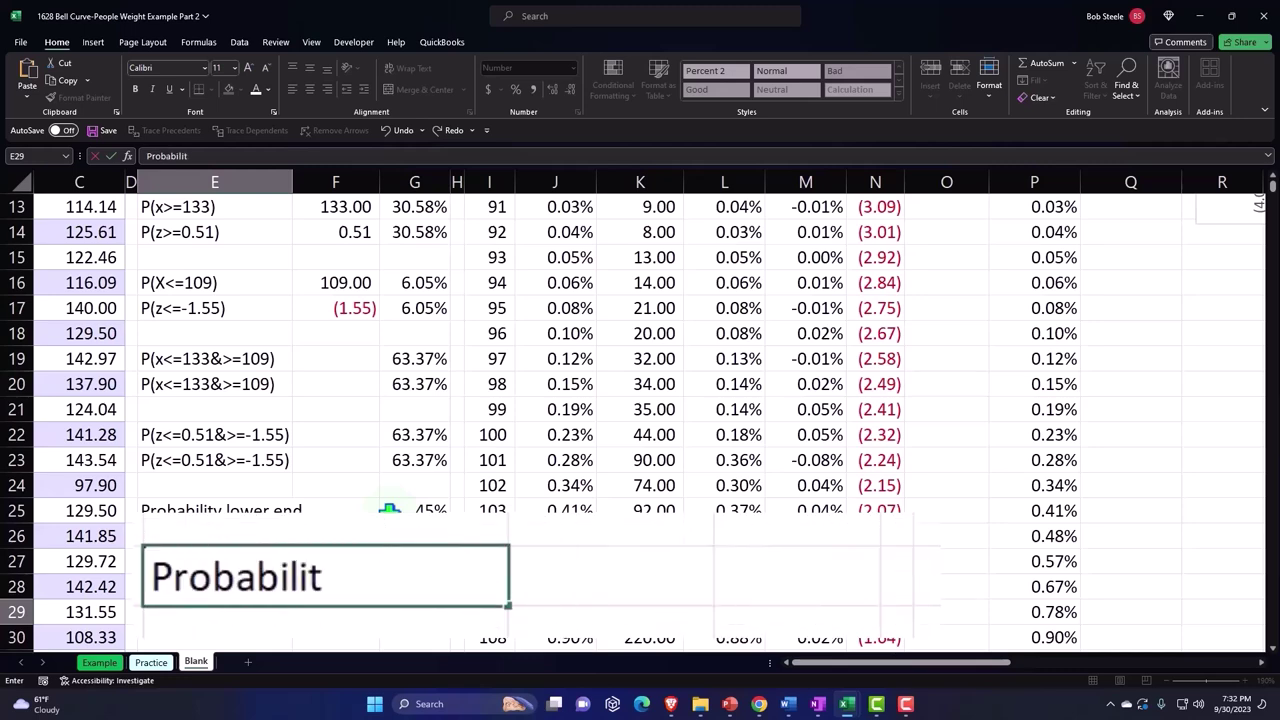
pyautogui.write('y upper end')
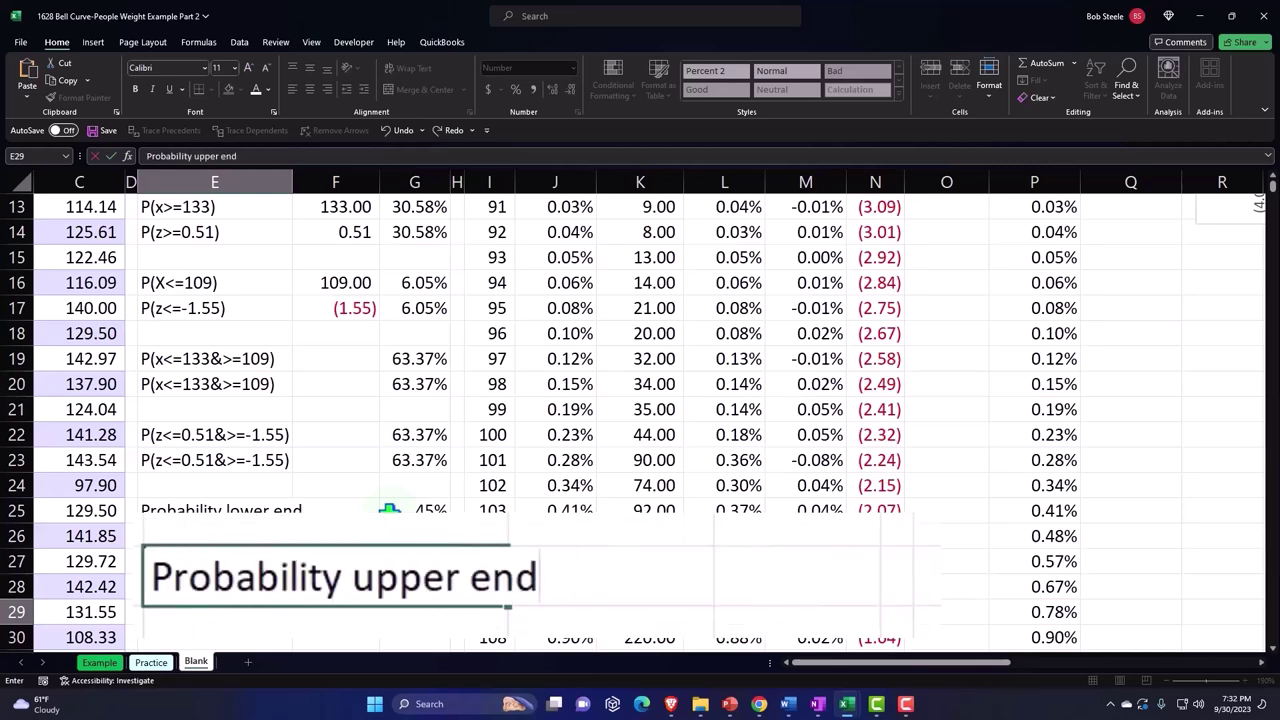
pyautogui.press('Tab')
pyautogui.press('Tab')
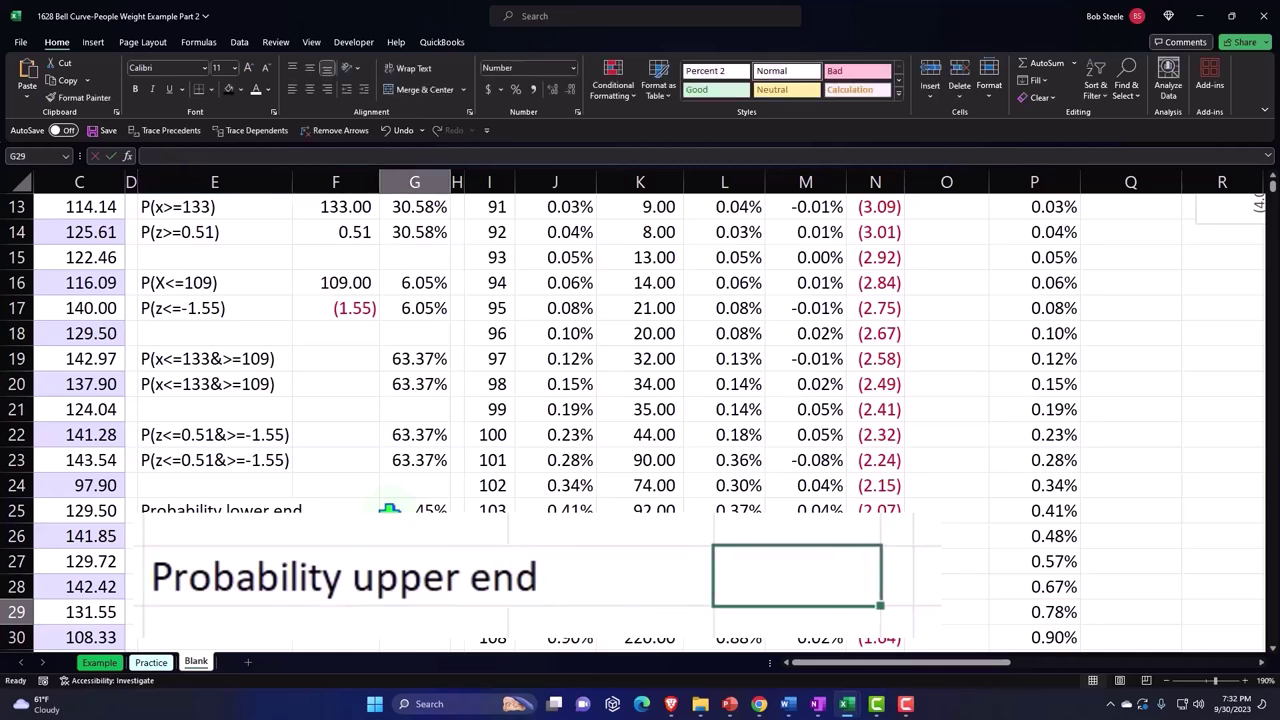
pyautogui.write('0.55')
pyautogui.hotkey('ctrl', 'Return')
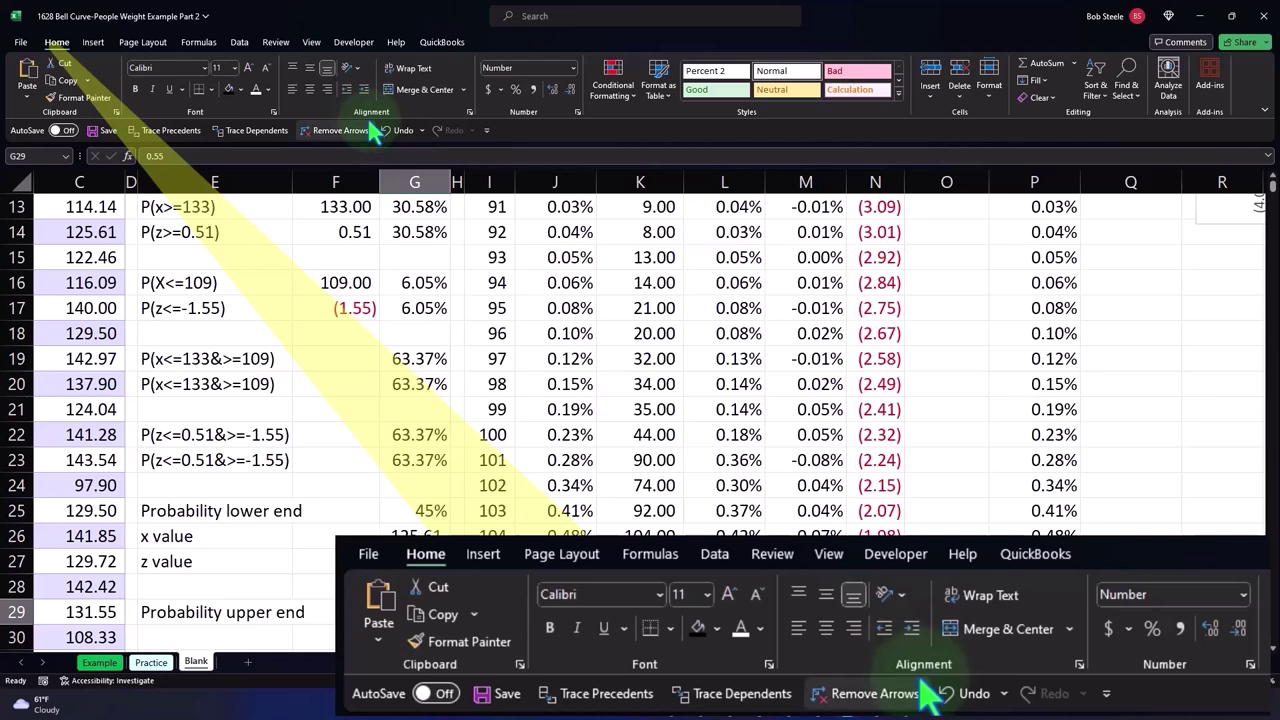
pyautogui.click(517, 90)
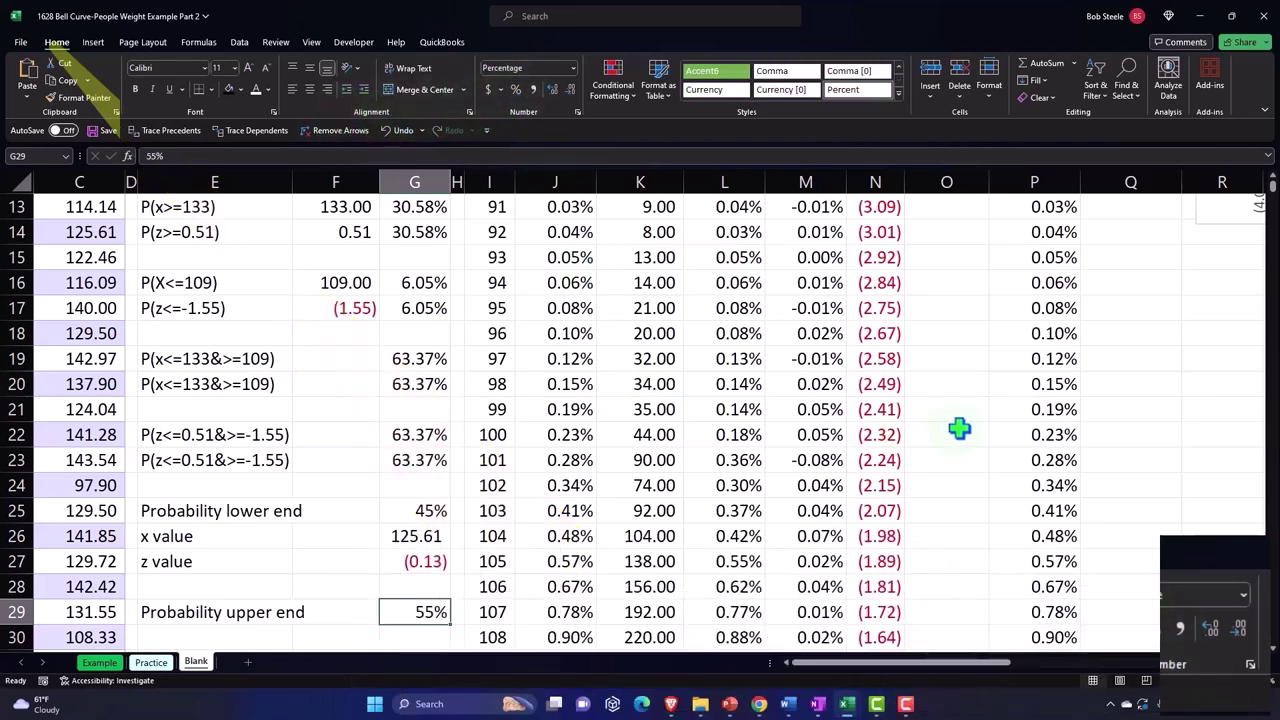
pyautogui.scroll(4, 966, 426)
pyautogui.moveTo(995, 668); pyautogui.dragTo(1120, 668)
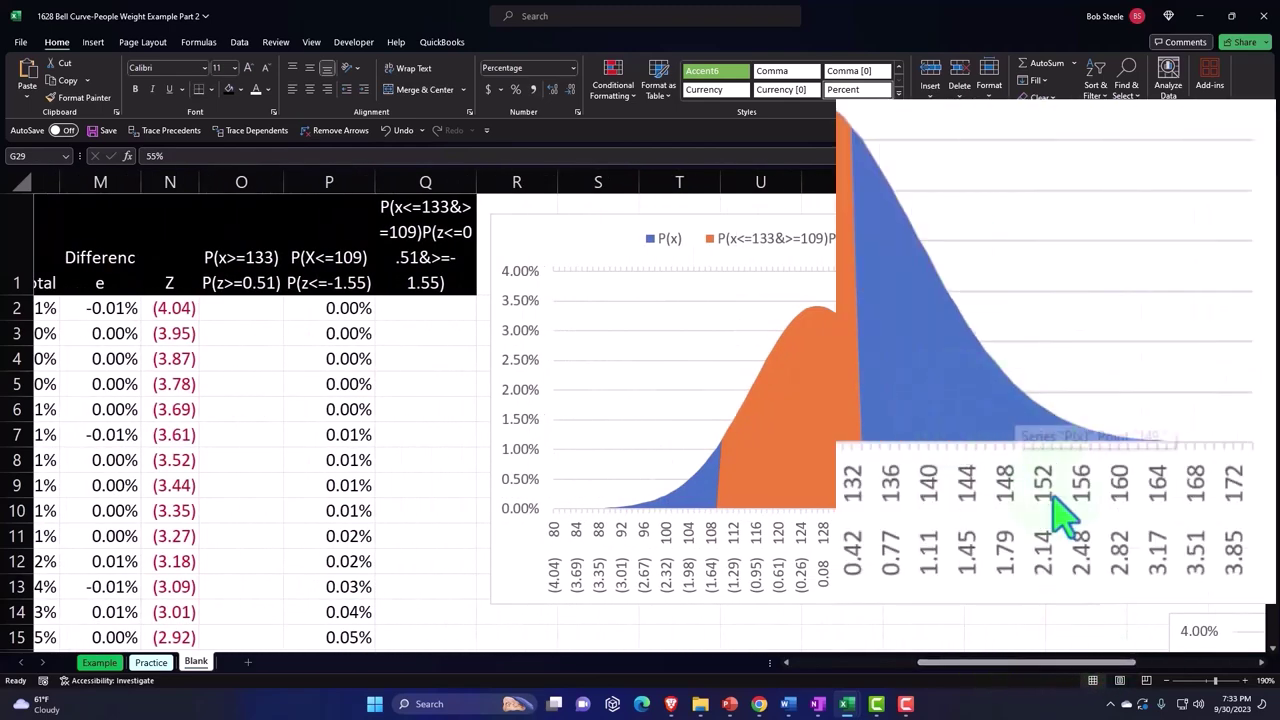
pyautogui.moveTo(994, 664); pyautogui.dragTo(905, 668)
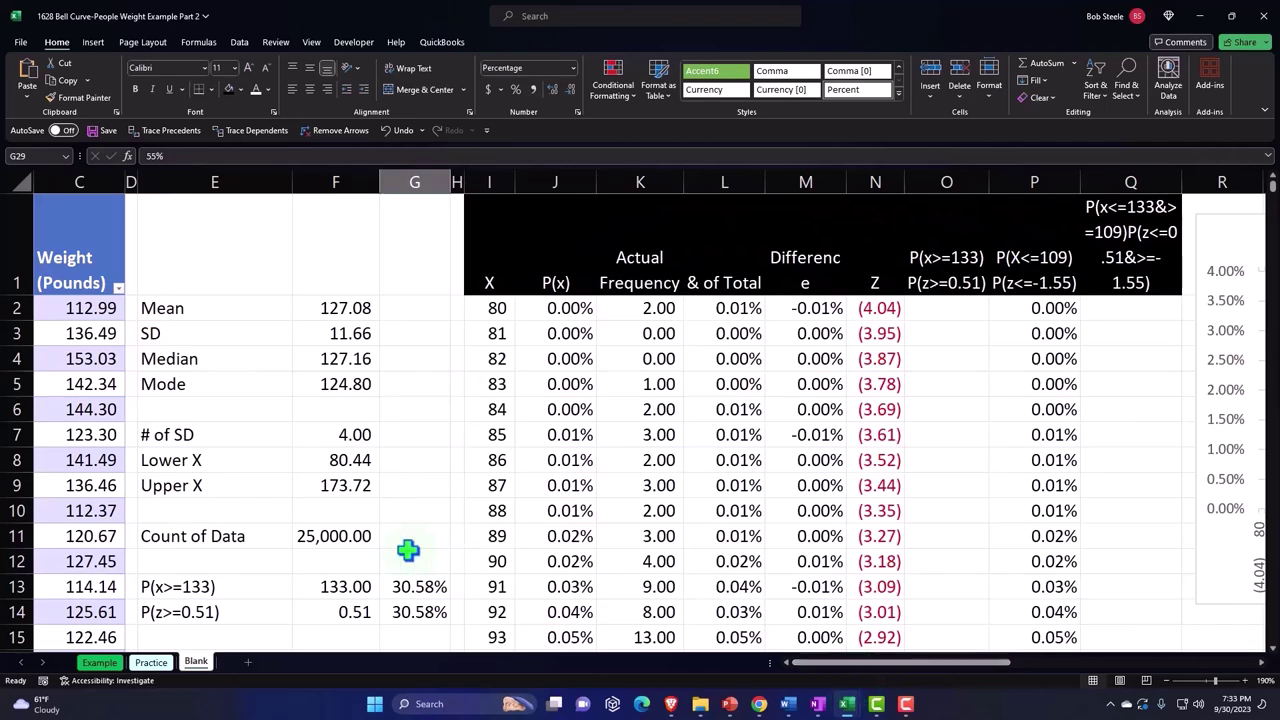
pyautogui.scroll(-3, 326, 526)
pyautogui.scroll(-3, 324, 528)
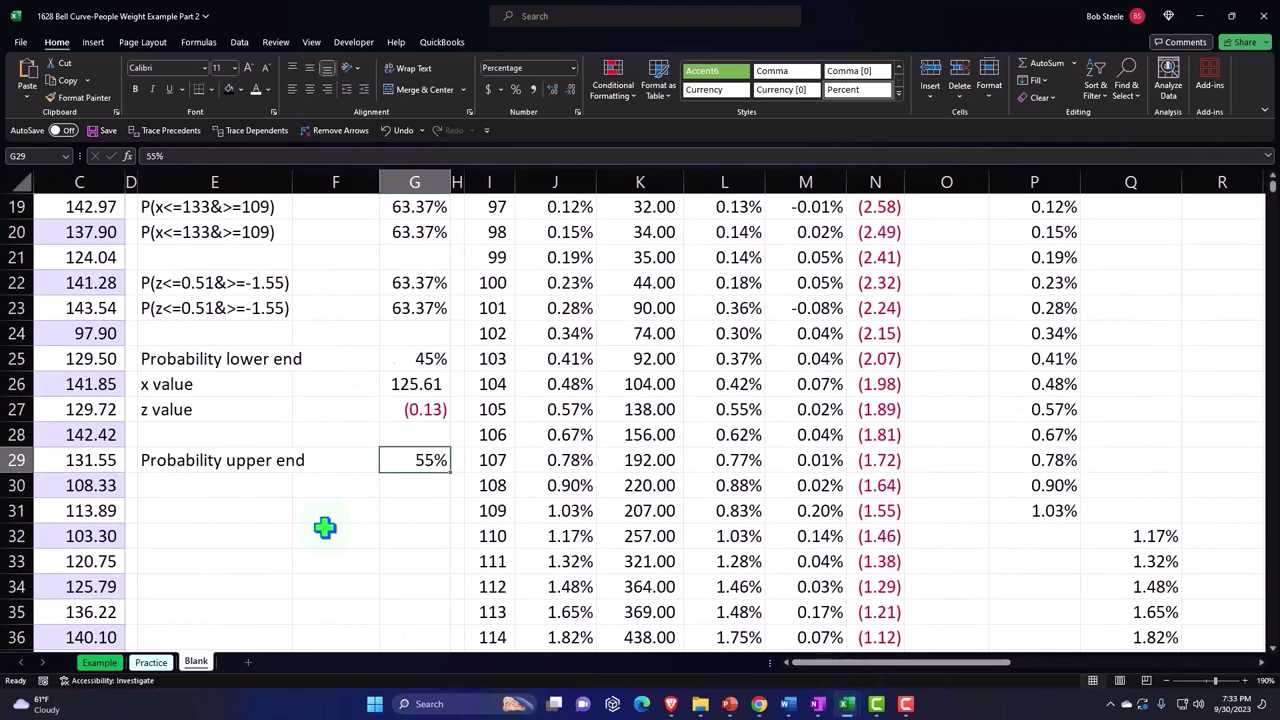
pyautogui.click(236, 484)
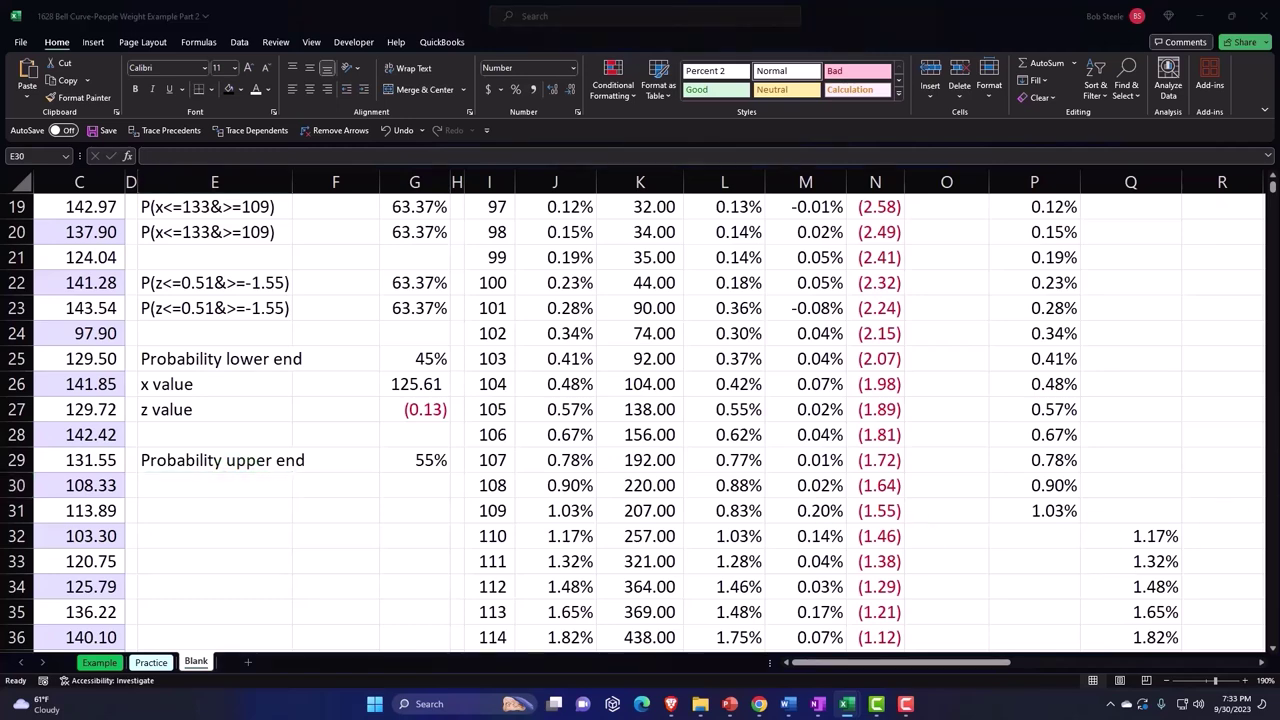
# Label cell E30 'x value' for the upper-end block.
pyautogui.click(234, 490)
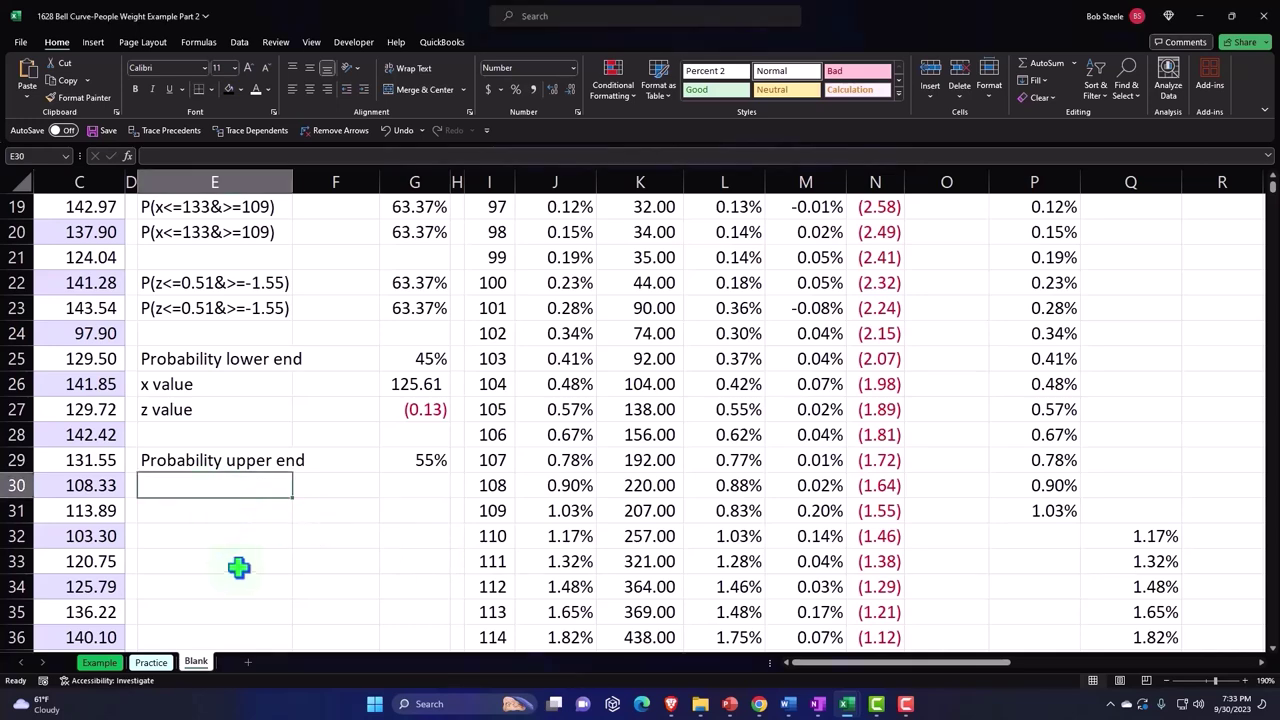
pyautogui.write('=')
pyautogui.write('no')
pyautogui.write('rm')
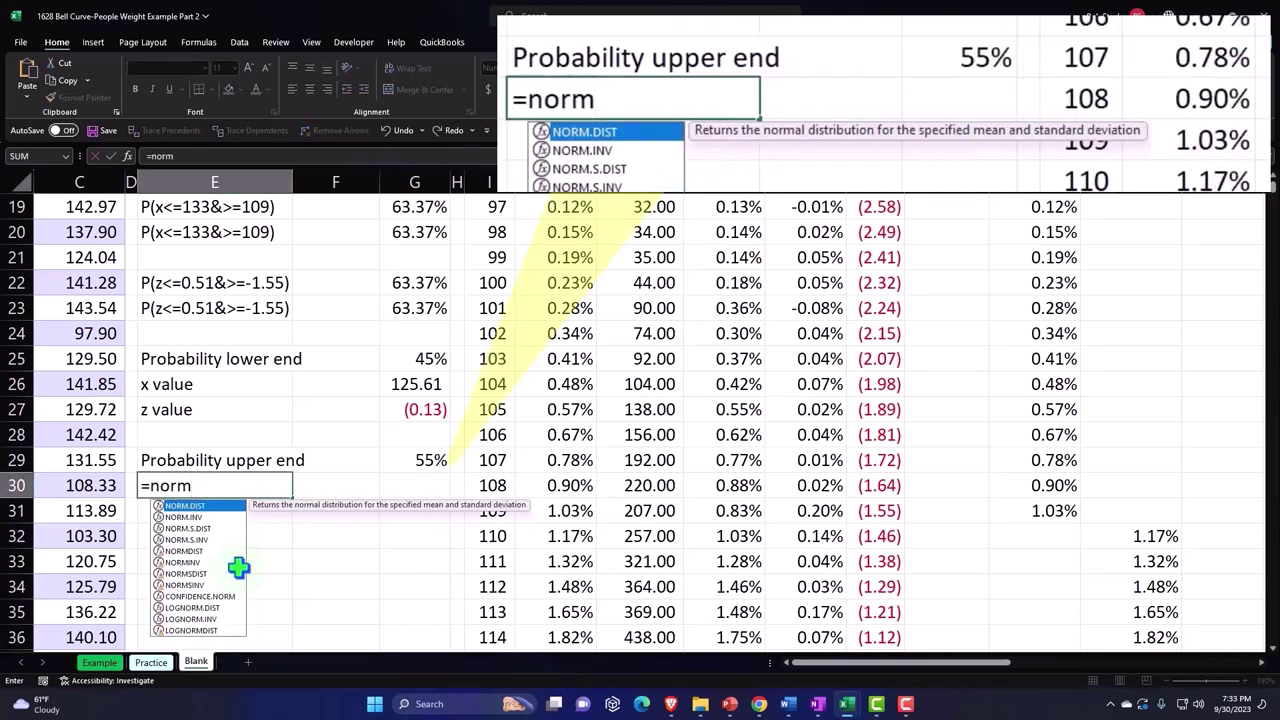
pyautogui.write('.i')
pyautogui.press('BackSpace')
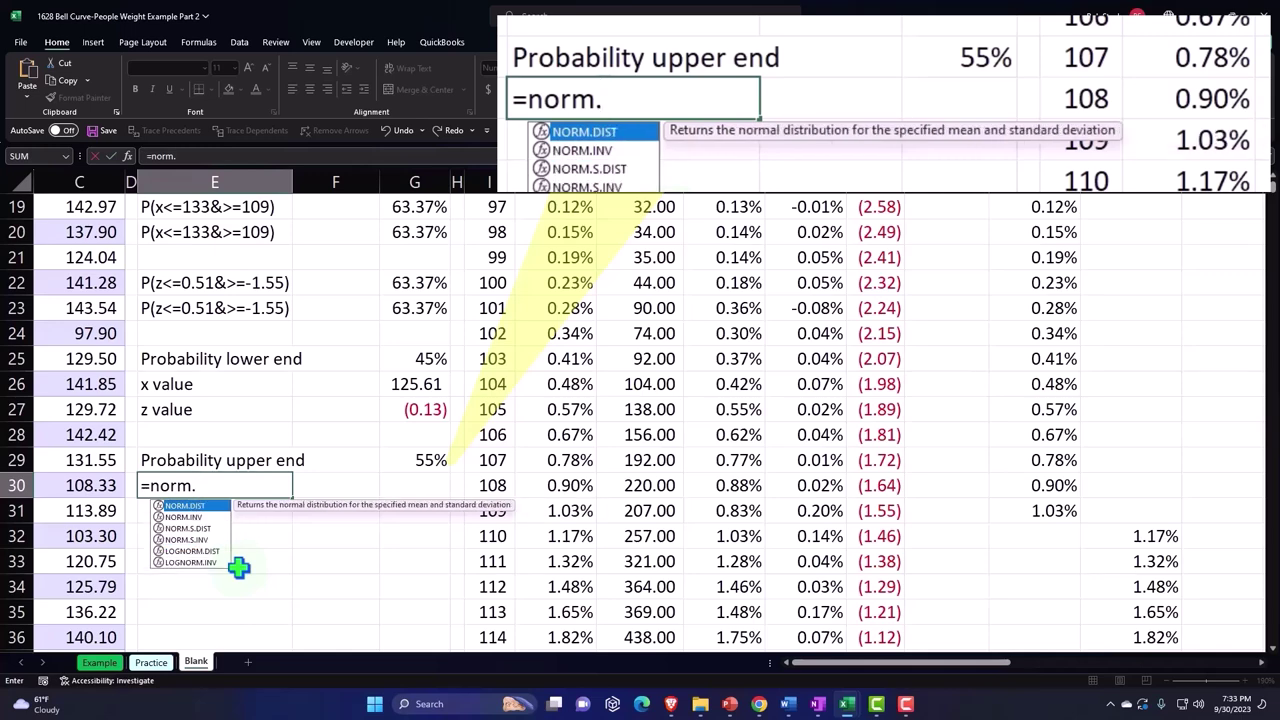
pyautogui.press('BackSpace')
pyautogui.press('BackSpace')
pyautogui.press('BackSpace')
pyautogui.write('x value')
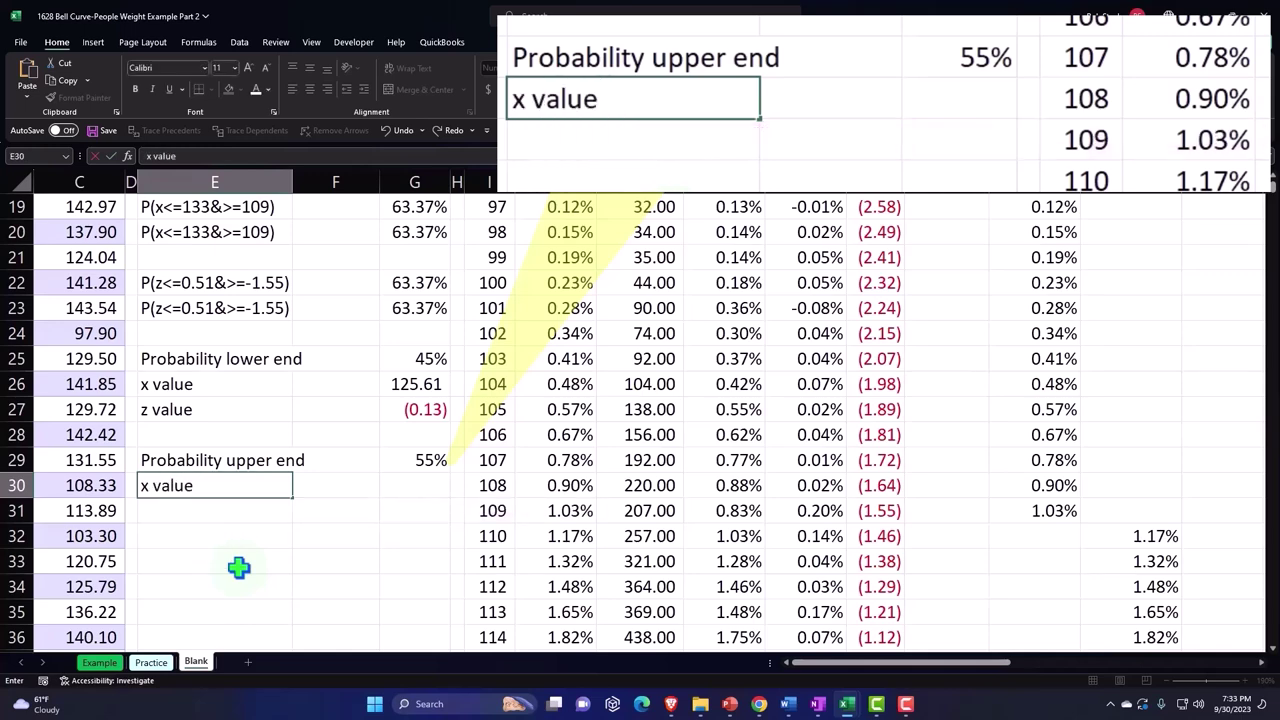
pyautogui.press('Tab')
pyautogui.press('Tab')
# Build =NORM.INV(1-G29,F2,F3) in G30 using the 55% probability, mean F2 and SD F3.
pyautogui.write('=n')
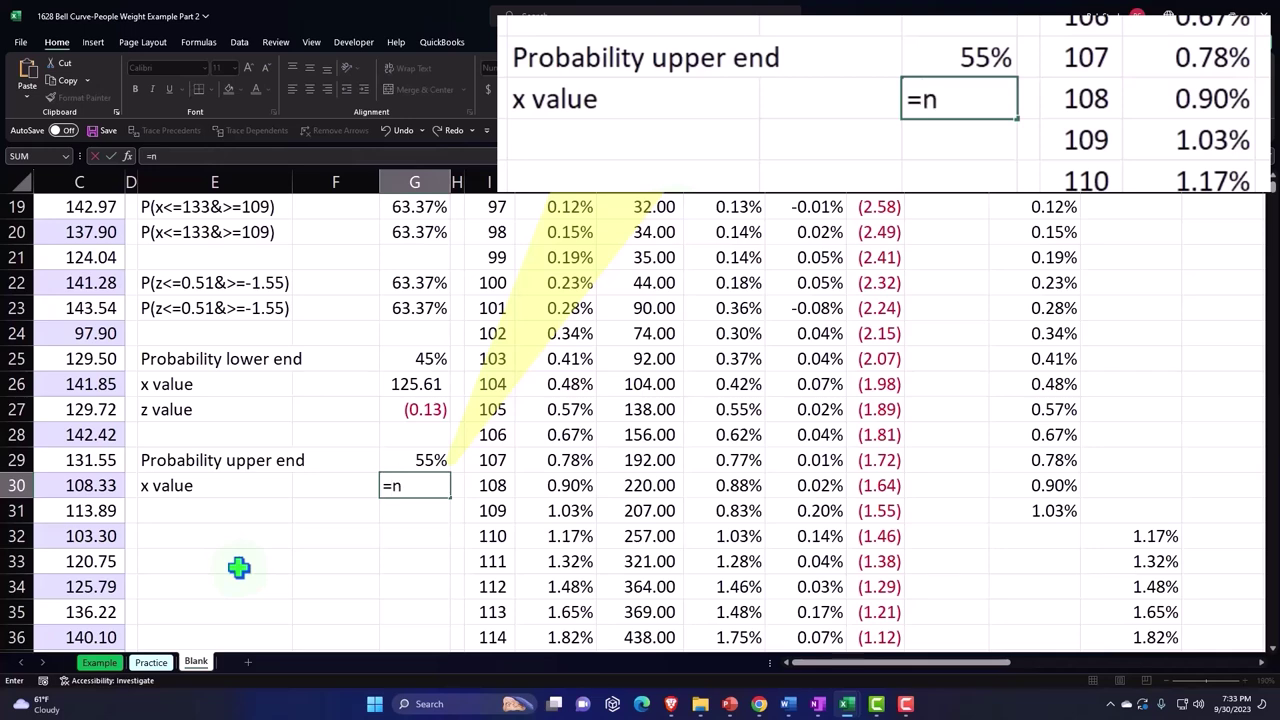
pyautogui.write('orm.in')
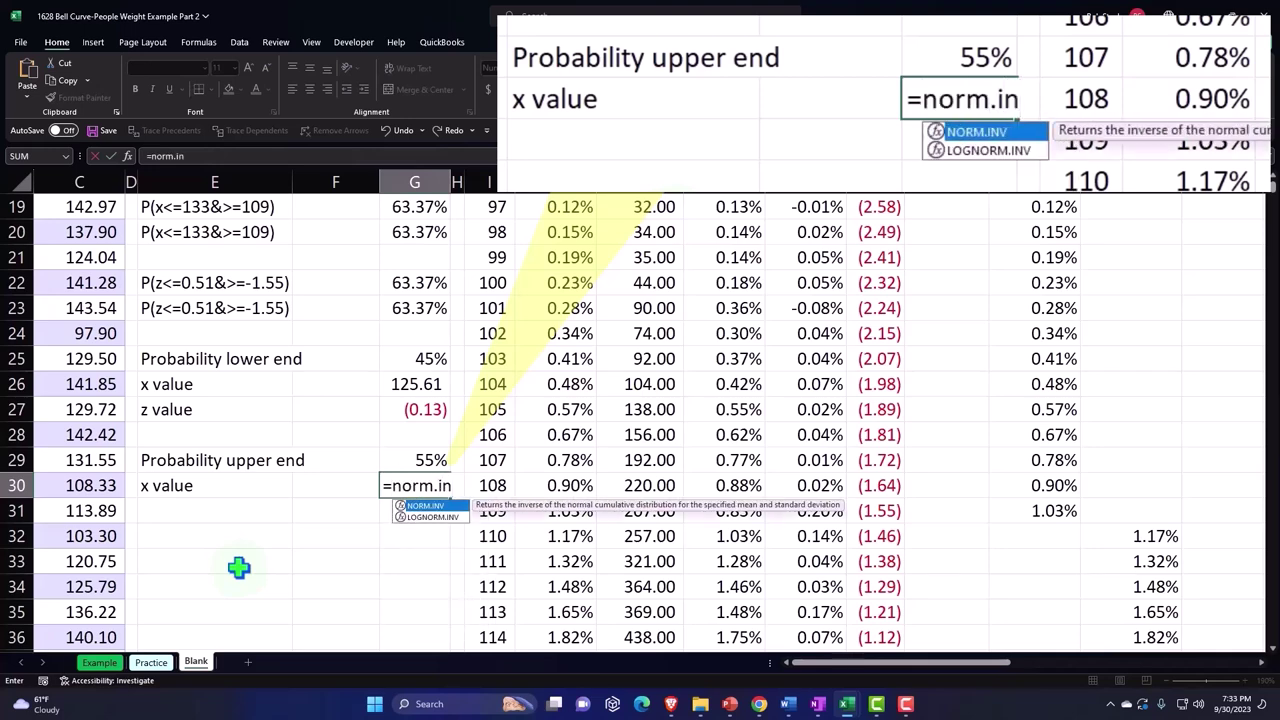
pyautogui.press('Tab')
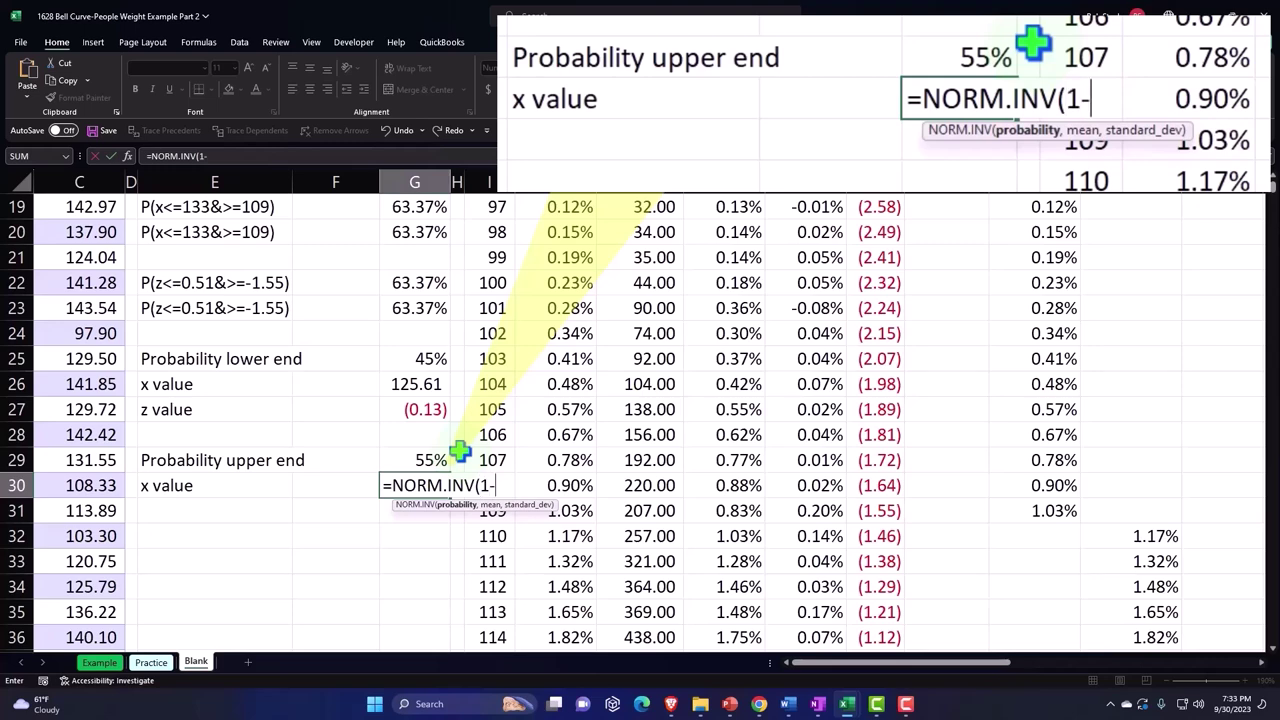
pyautogui.click(425, 457)
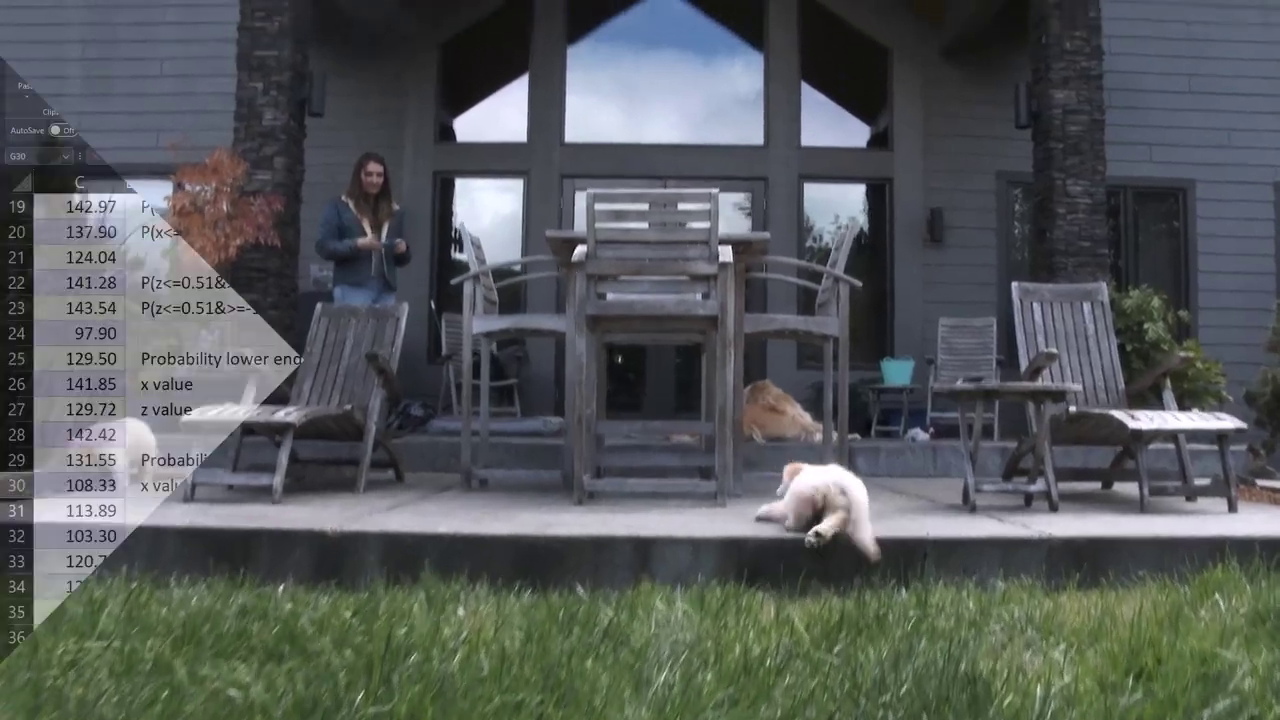
pyautogui.click(323, 317)
pyautogui.scroll(-2, 483, 413)
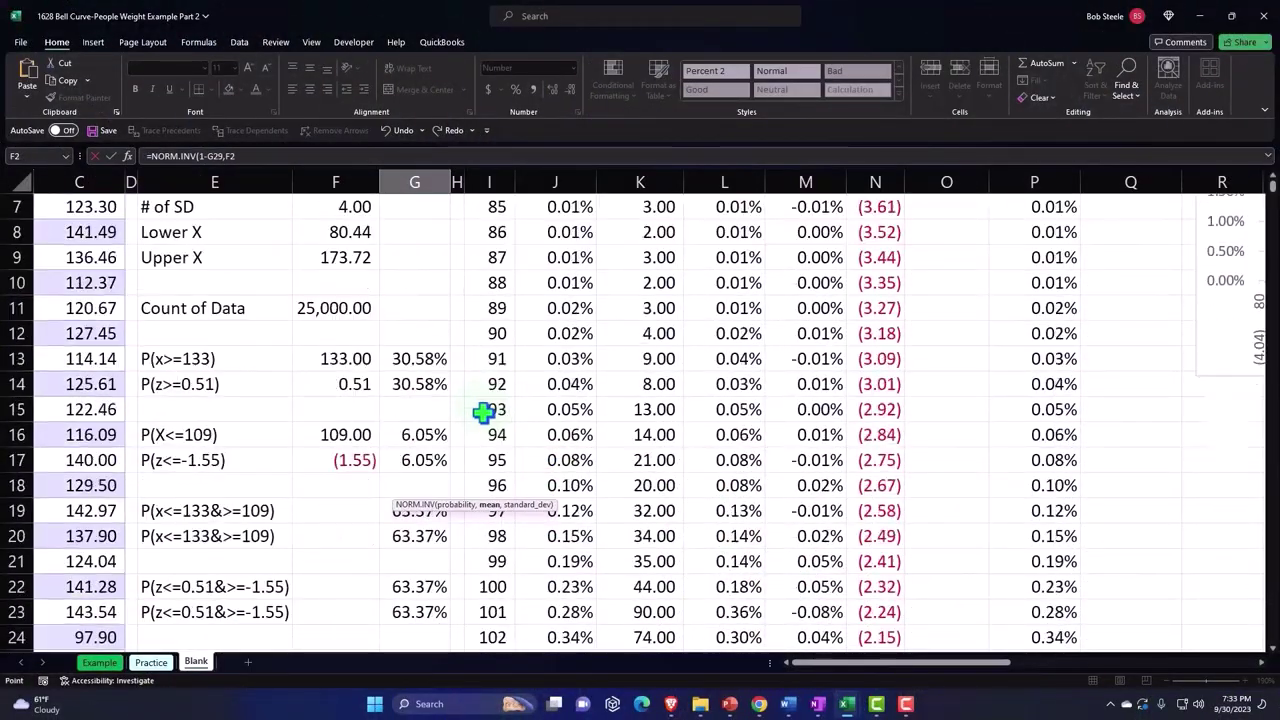
pyautogui.scroll(-3, 483, 413)
pyautogui.scroll(-1, 497, 418)
pyautogui.write(',')
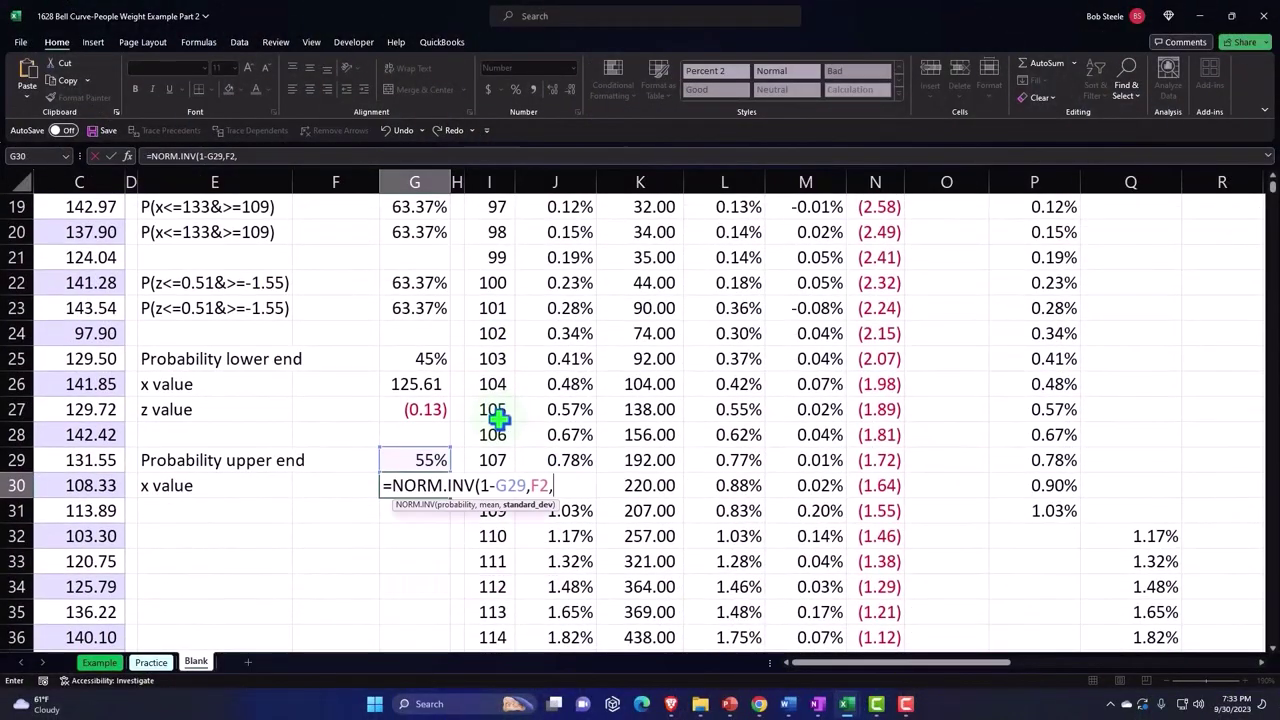
pyautogui.scroll(5, 495, 412)
pyautogui.scroll(1, 449, 309)
pyautogui.click(341, 262)
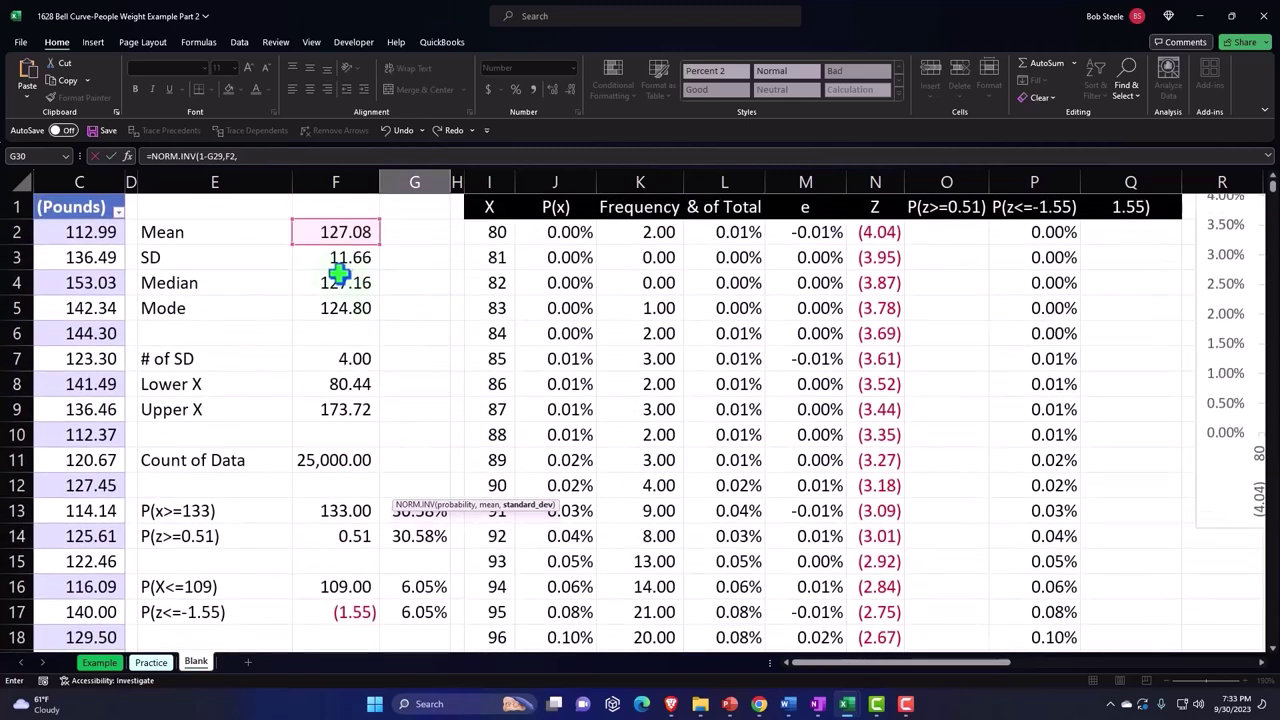
pyautogui.scroll(-3, 437, 363)
pyautogui.scroll(-2, 437, 363)
pyautogui.scroll(-1, 437, 363)
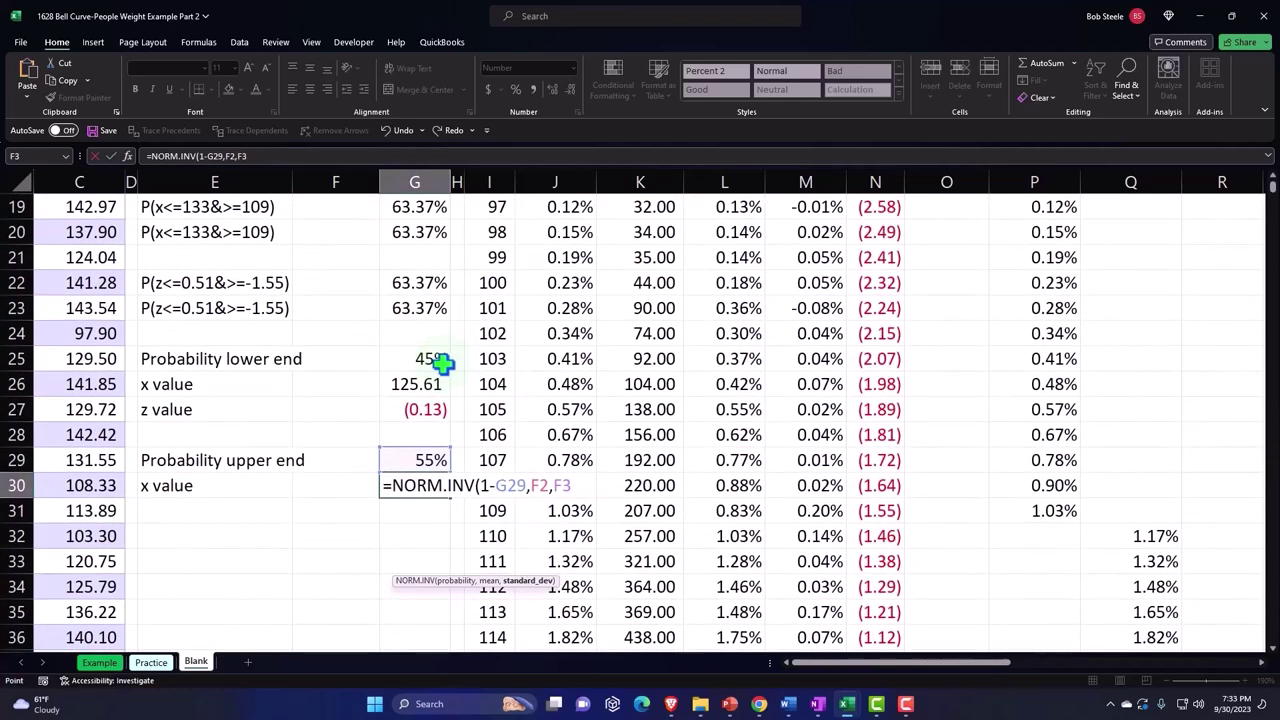
# Finish the G30 x value formula (125.61), then add 'z value' in E31 with =NORM.S.INV(1-G29) in G31.
pyautogui.write(')')
pyautogui.press('Return')
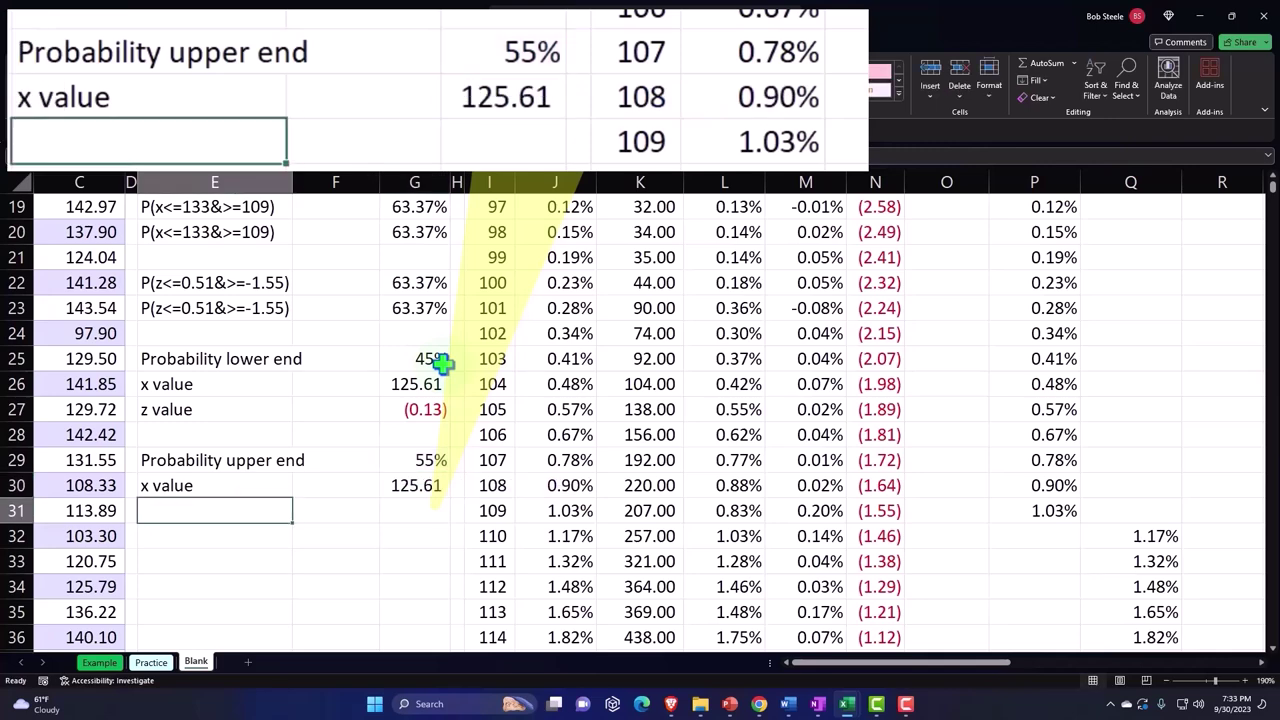
pyautogui.write('z')
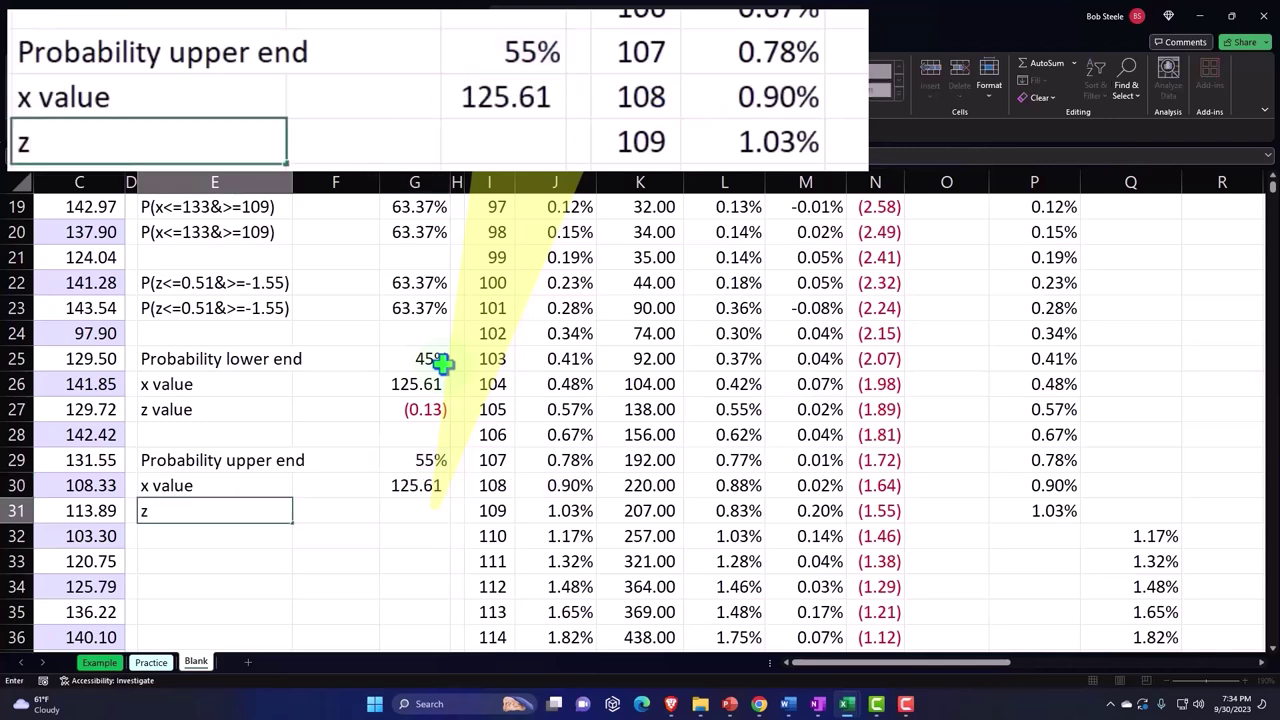
pyautogui.write(' value')
pyautogui.press('Tab')
pyautogui.press('Tab')
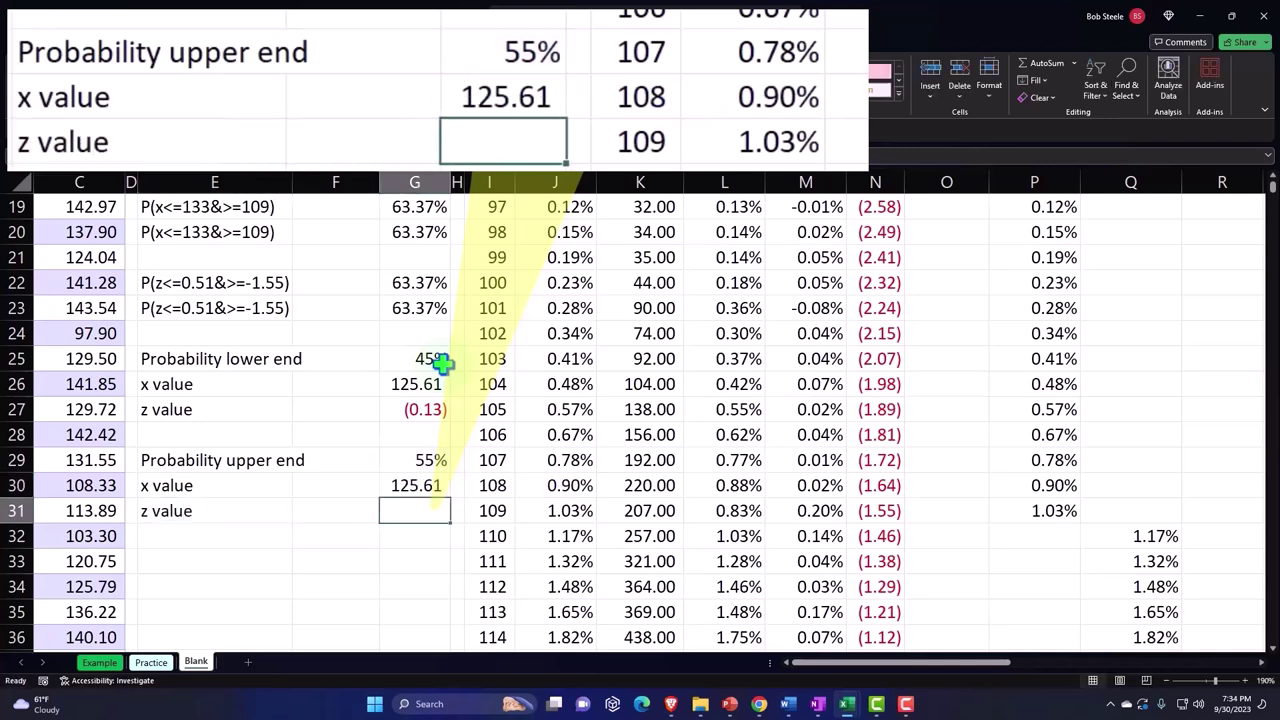
pyautogui.write('=')
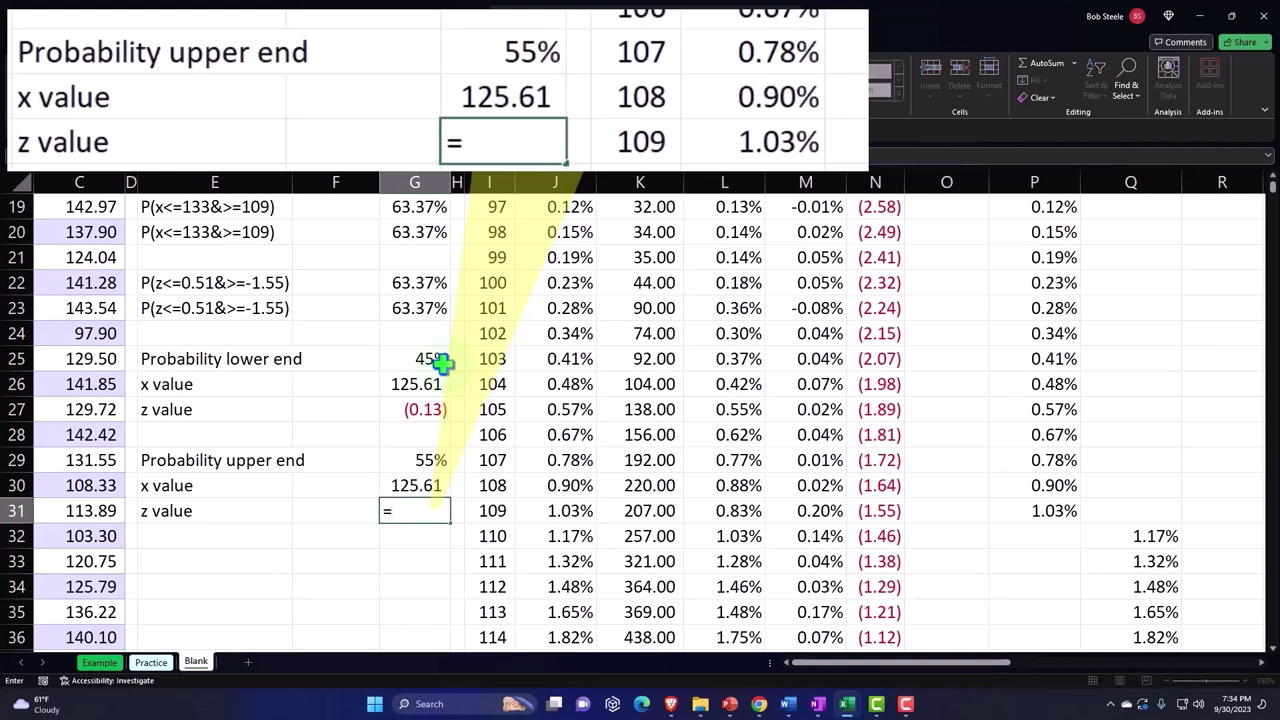
pyautogui.write('norm.')
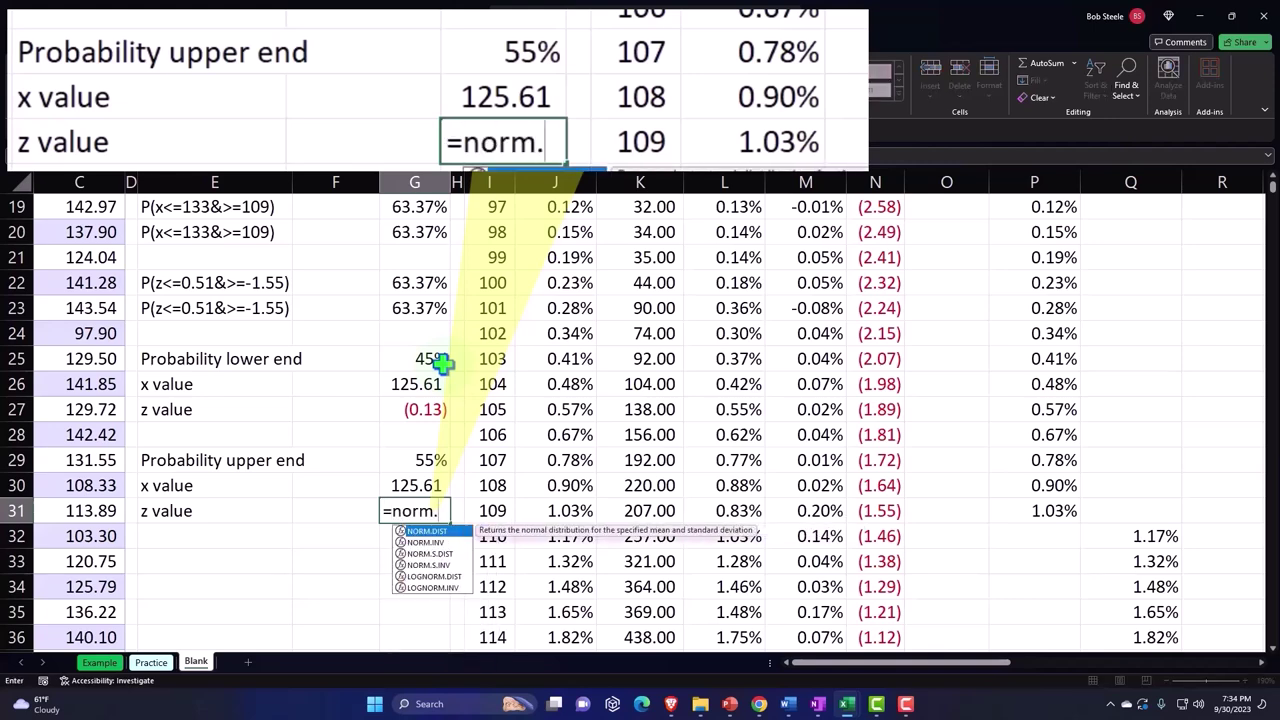
pyautogui.write('s')
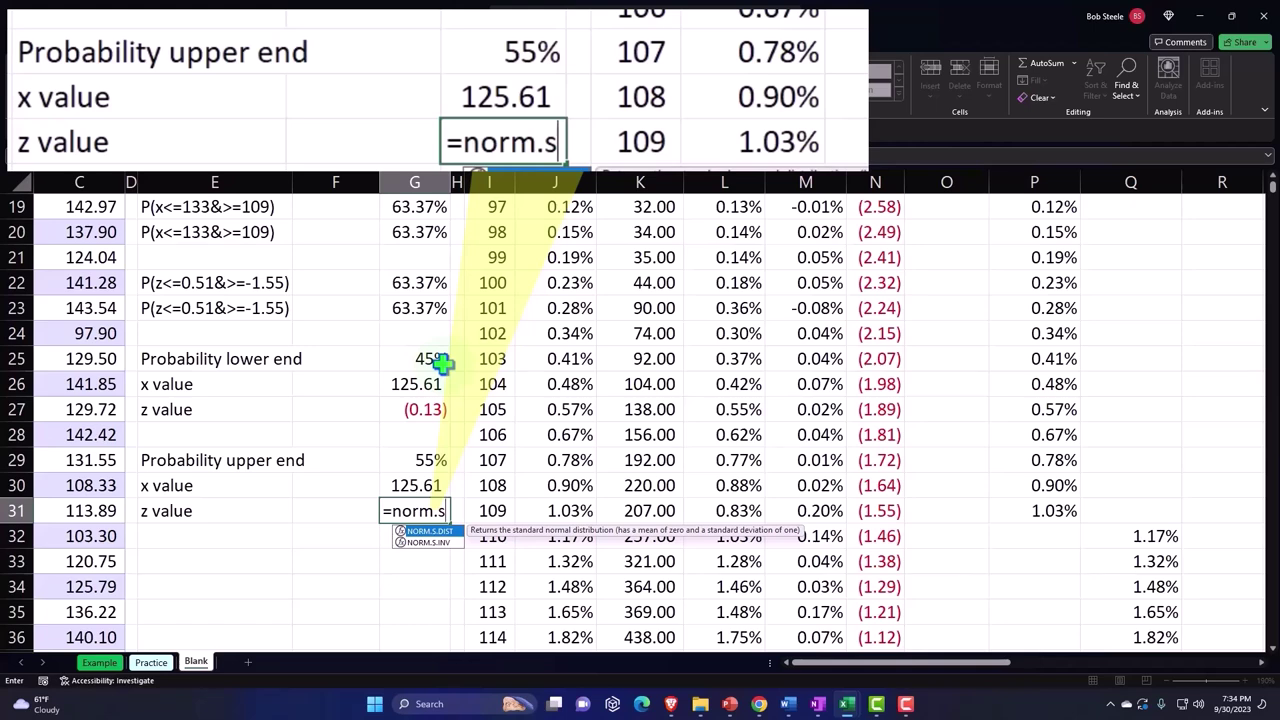
pyautogui.press('Down')
pyautogui.press('Tab')
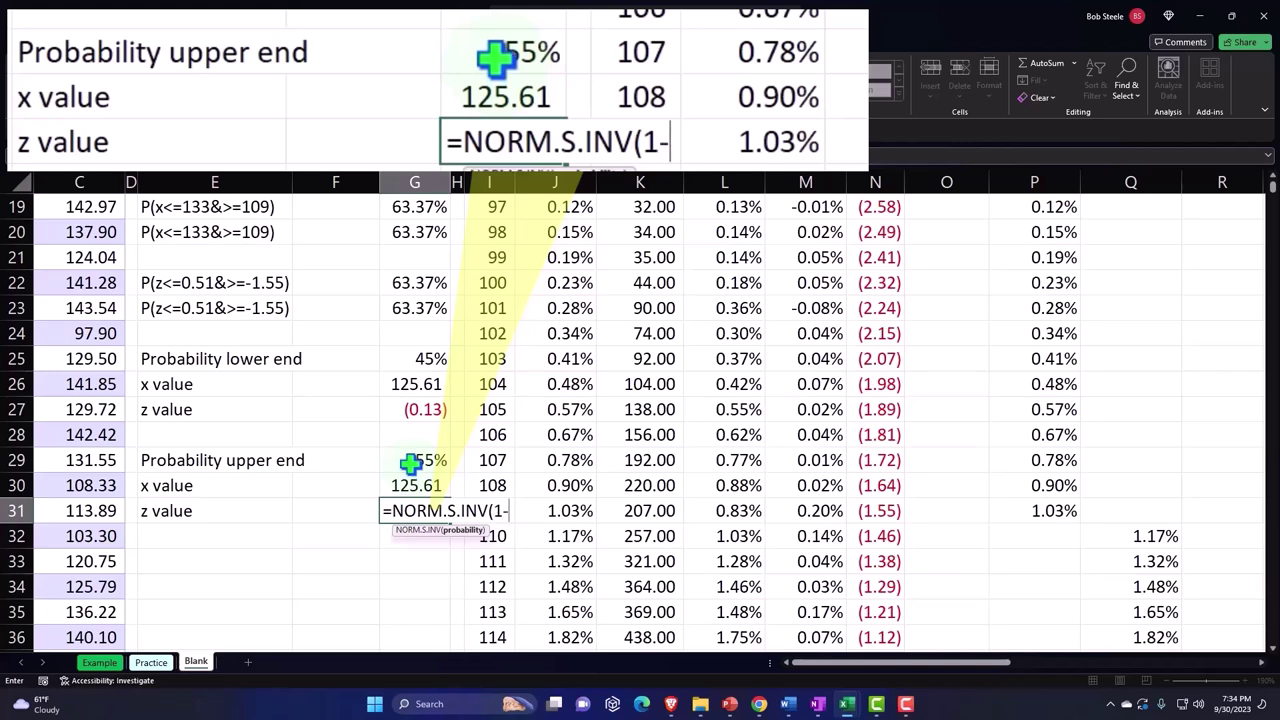
pyautogui.click(410, 462)
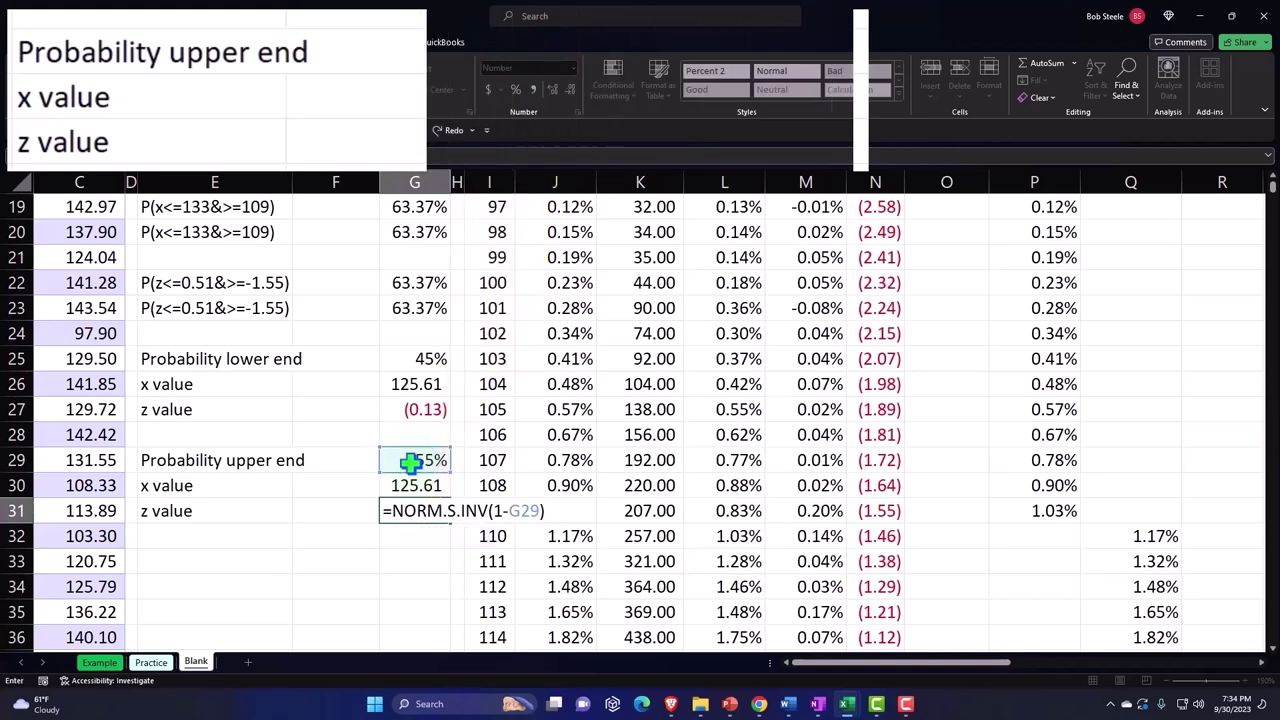
pyautogui.press('Return')
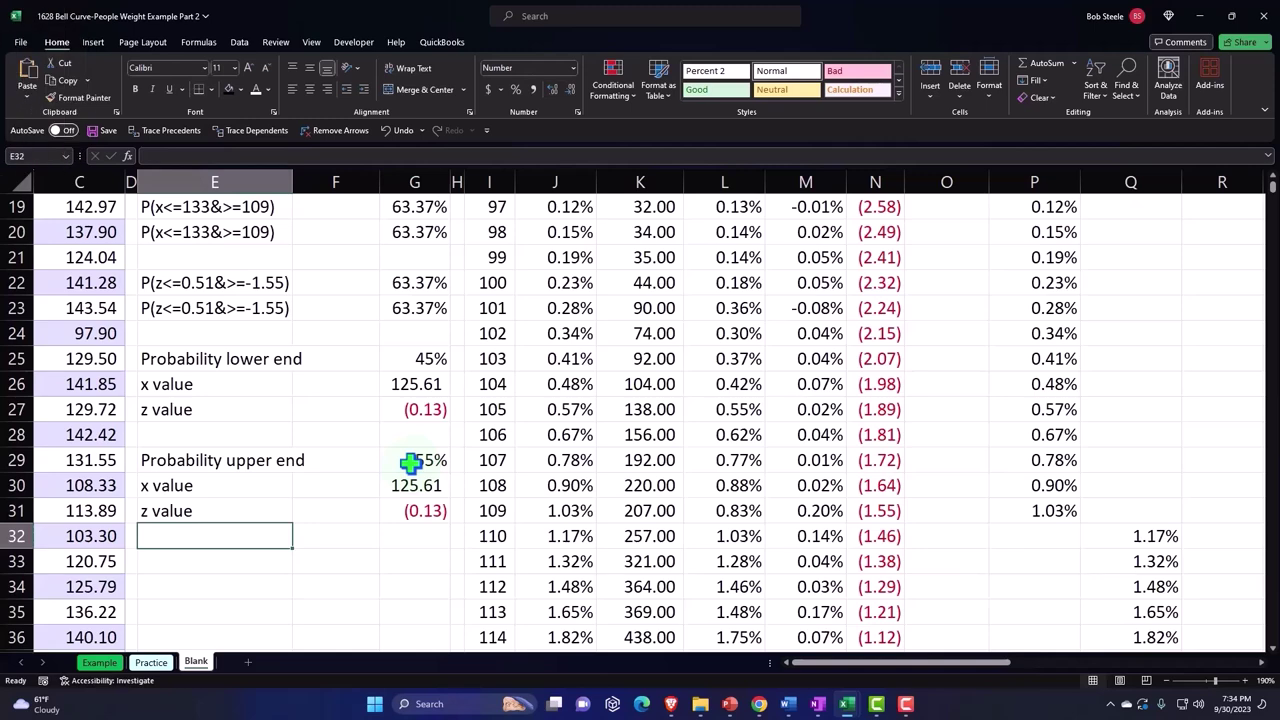
# Compare the 45% and 55% probabilities and the lower- versus upper-end x and z values.
pyautogui.press('Up')
pyautogui.press('Up')
pyautogui.press('Up')
pyautogui.press('Right')
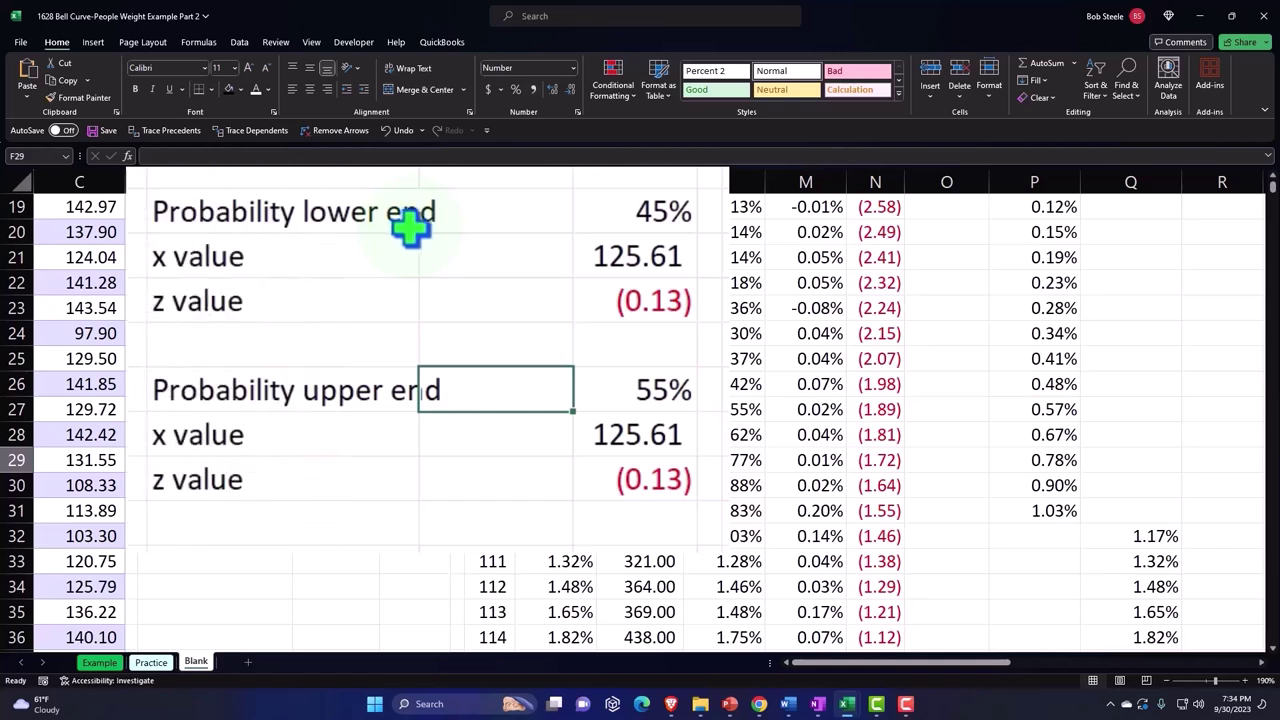
pyautogui.click(663, 214)
pyautogui.keyDown('ctrl'); pyautogui.click(651, 387); pyautogui.keyUp('ctrl')
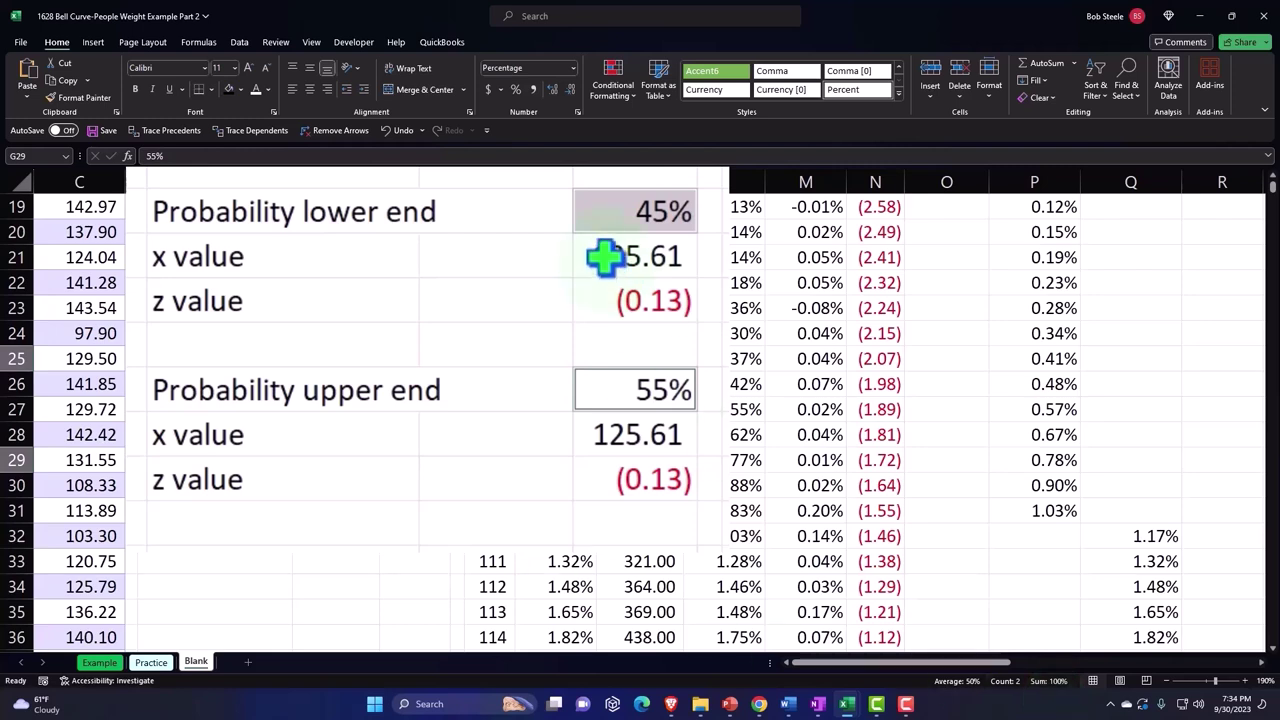
pyautogui.moveTo(603, 257); pyautogui.dragTo(606, 303)
pyautogui.hotkey('ctrl', 'c')
pyautogui.click(640, 435)
pyautogui.hotkey('ctrl', 'v')
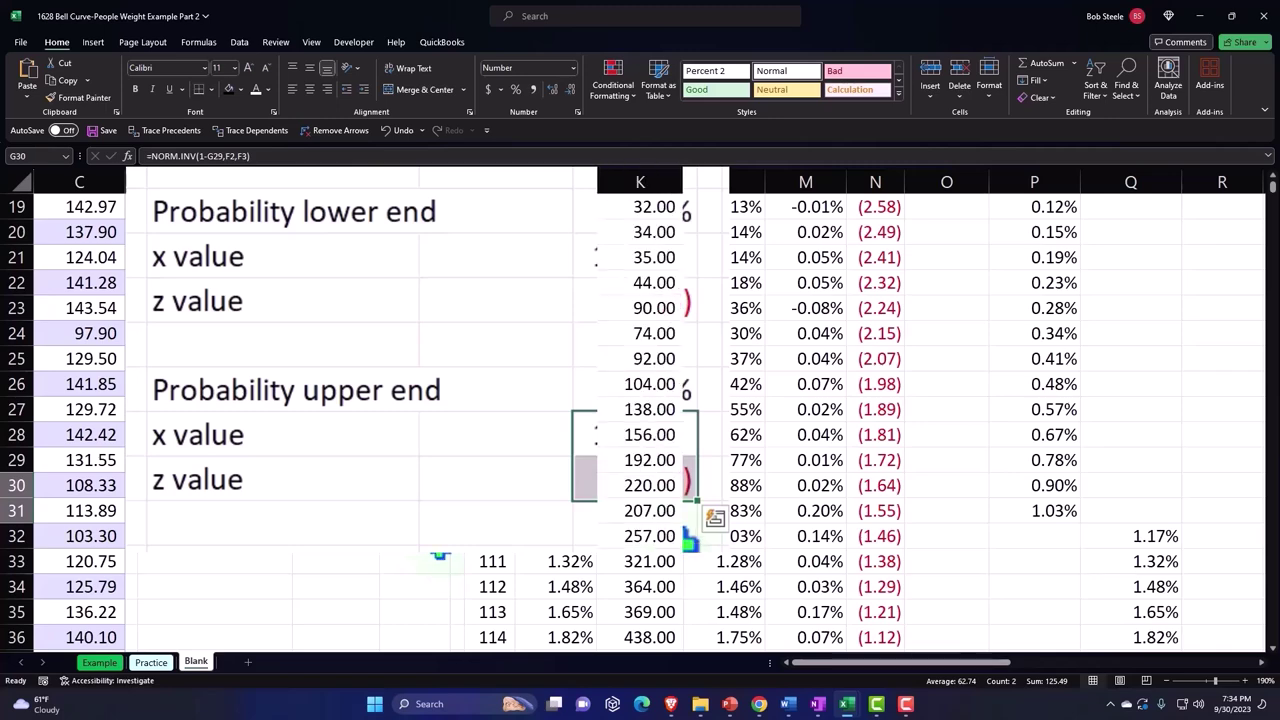
pyautogui.click(293, 567)
# Give the statistics table E2:G31 all cell borders and a light cyan fill.
pyautogui.scroll(5, 292, 567)
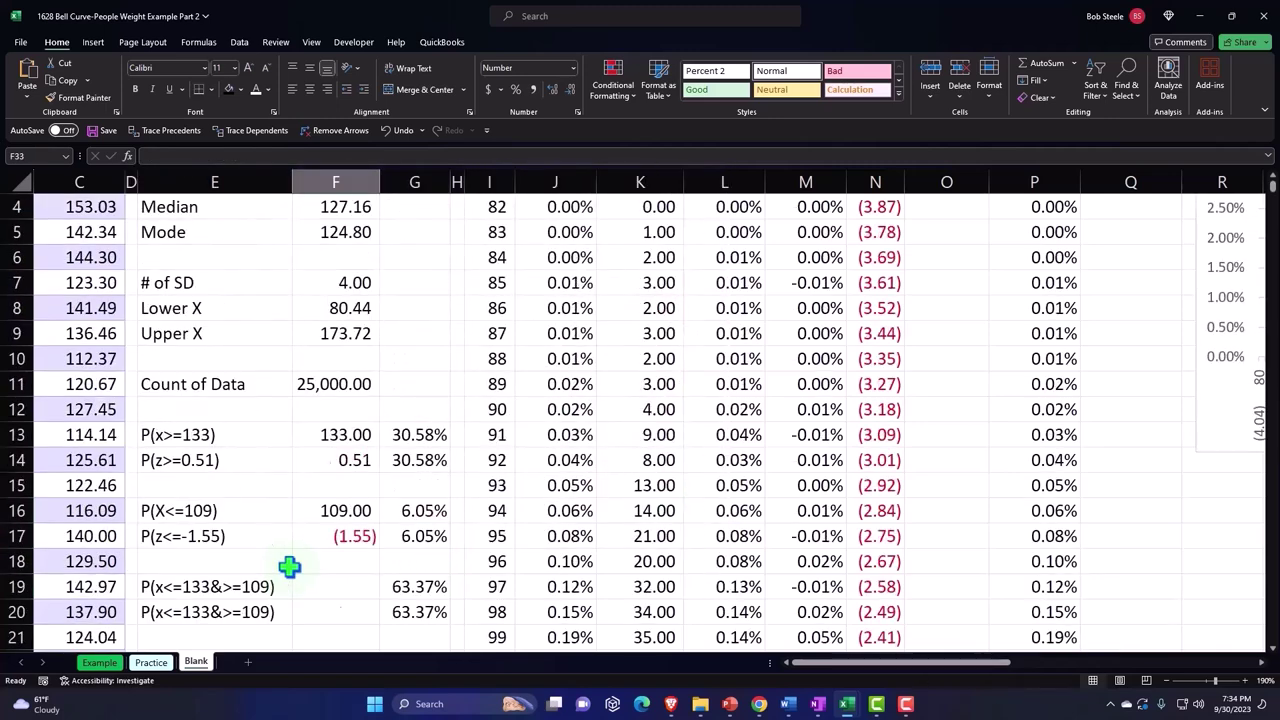
pyautogui.scroll(1, 300, 563)
pyautogui.moveTo(208, 308); pyautogui.dragTo(329, 238)
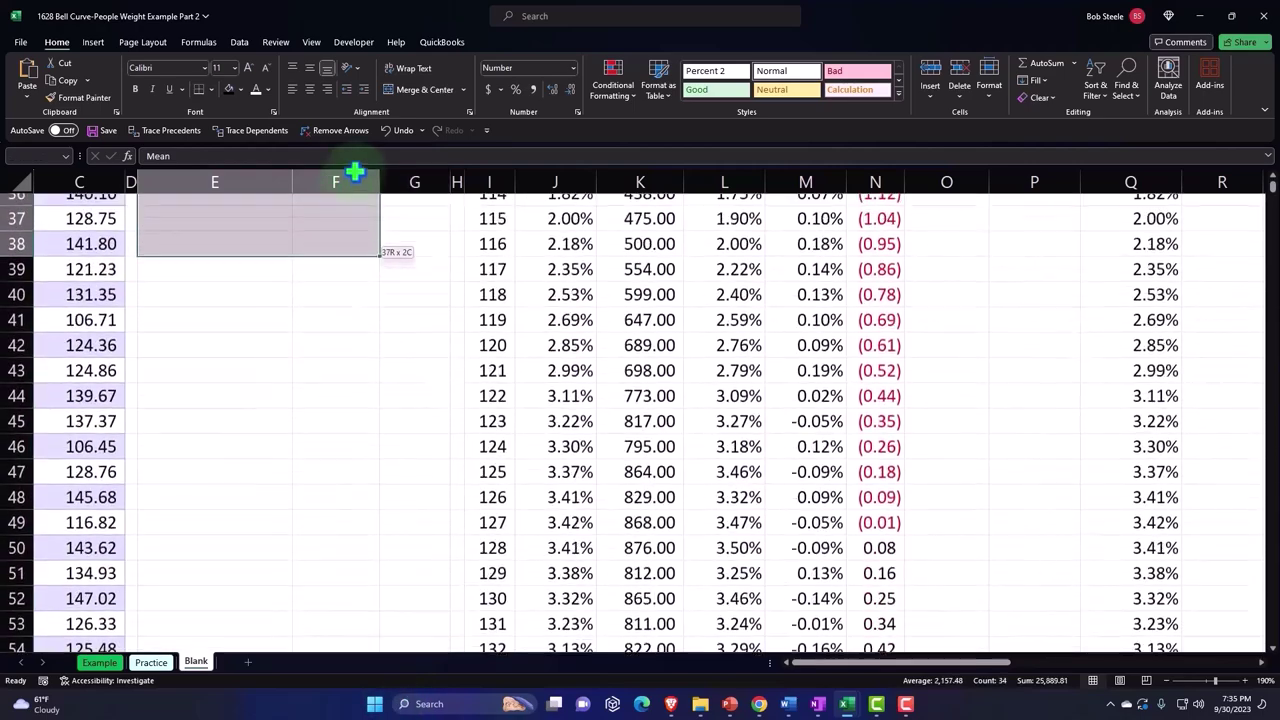
pyautogui.moveTo(329, 238); pyautogui.dragTo(430, 436)
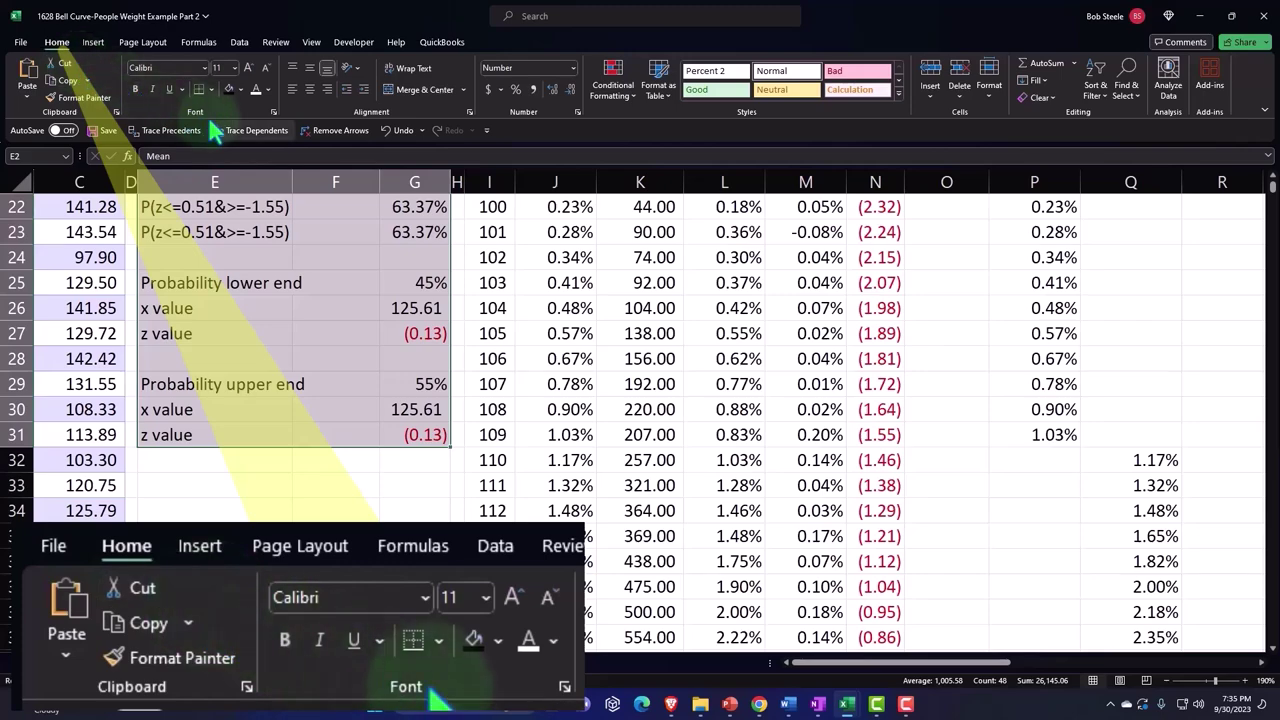
pyautogui.click(211, 89)
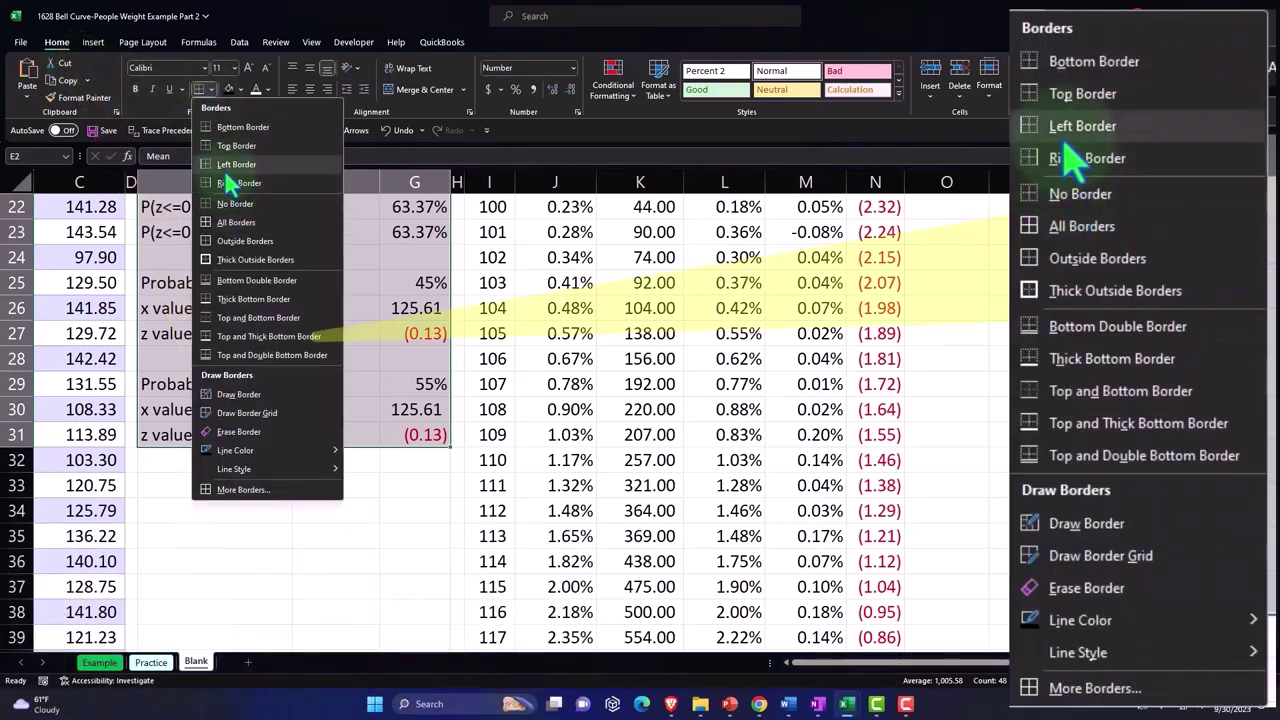
pyautogui.click(234, 222)
pyautogui.click(238, 89)
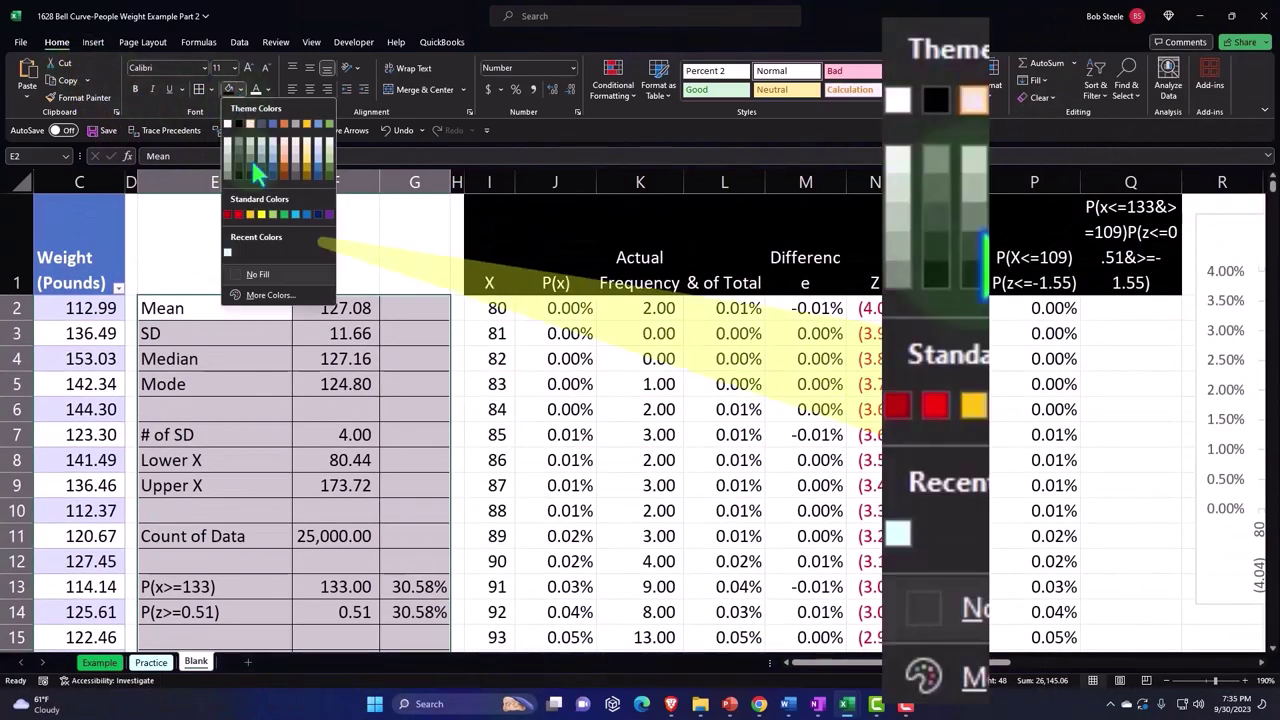
pyautogui.click(255, 296)
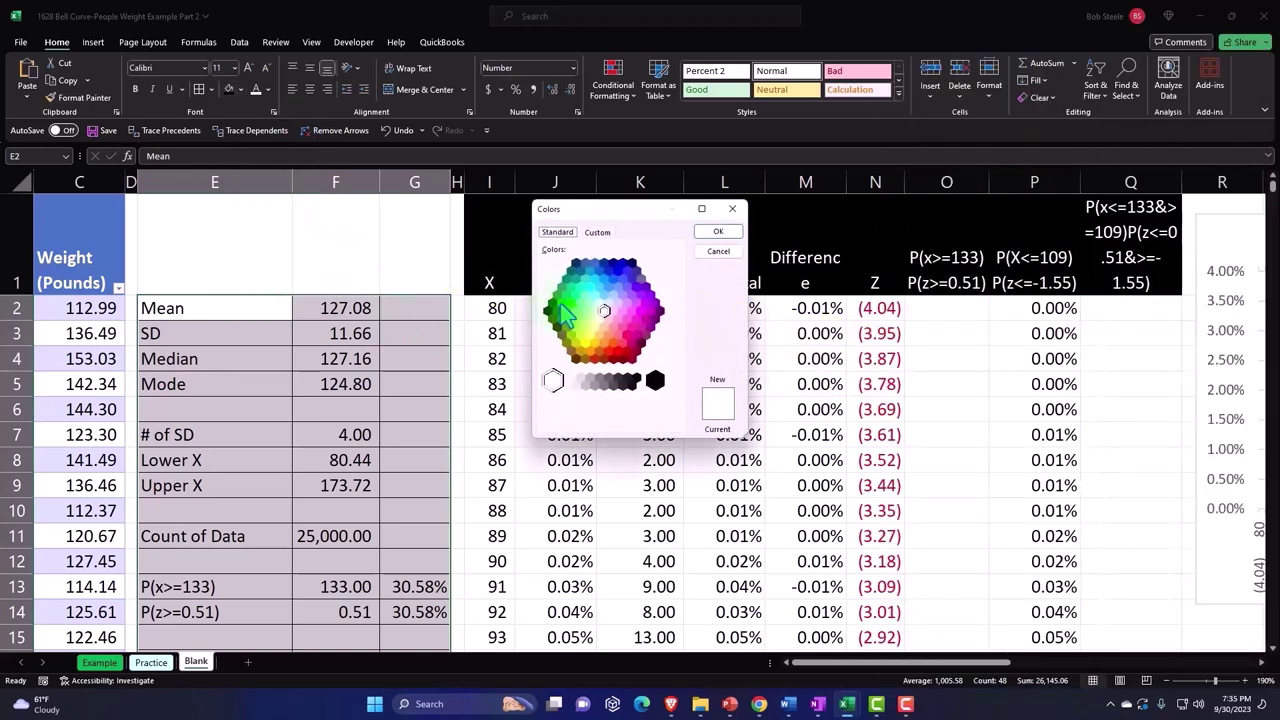
pyautogui.click(603, 299)
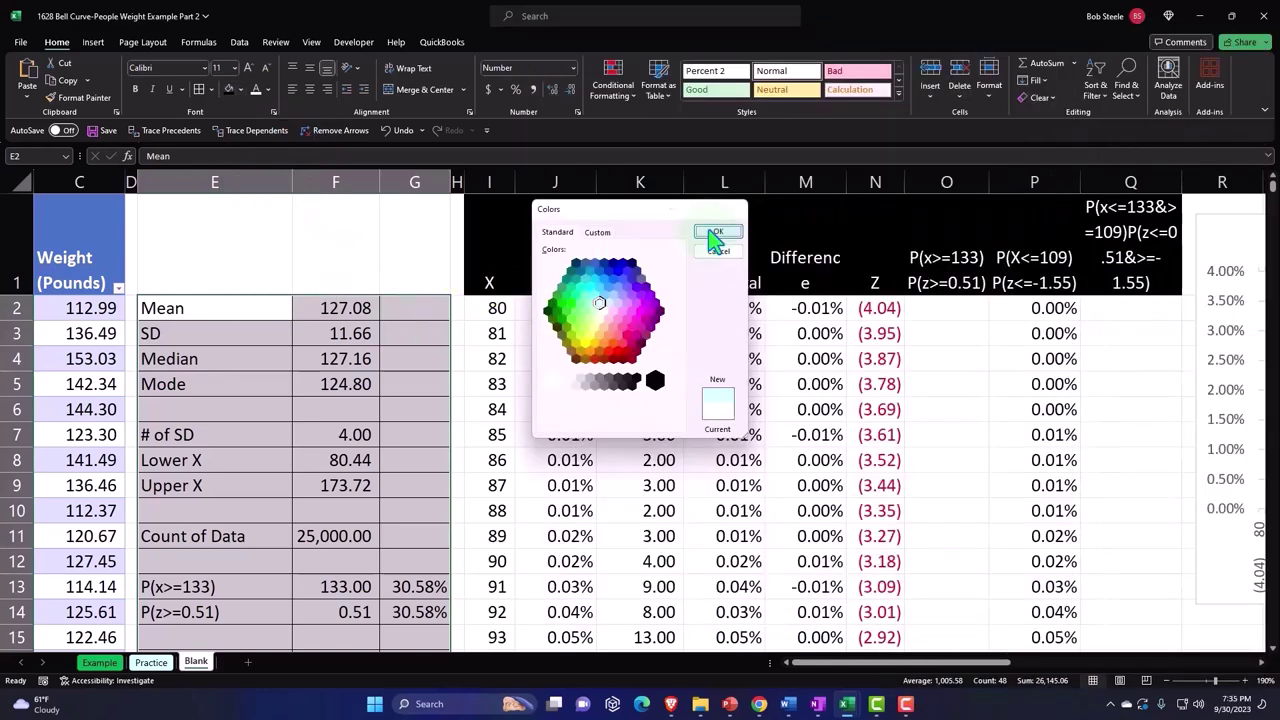
pyautogui.click(717, 231)
# Apply the same light cyan fill to the frequency table I2:Q97.
pyautogui.moveTo(510, 308); pyautogui.dragTo(1085, 311)
pyautogui.hotkey('ctrl', 'shift', 'Down')
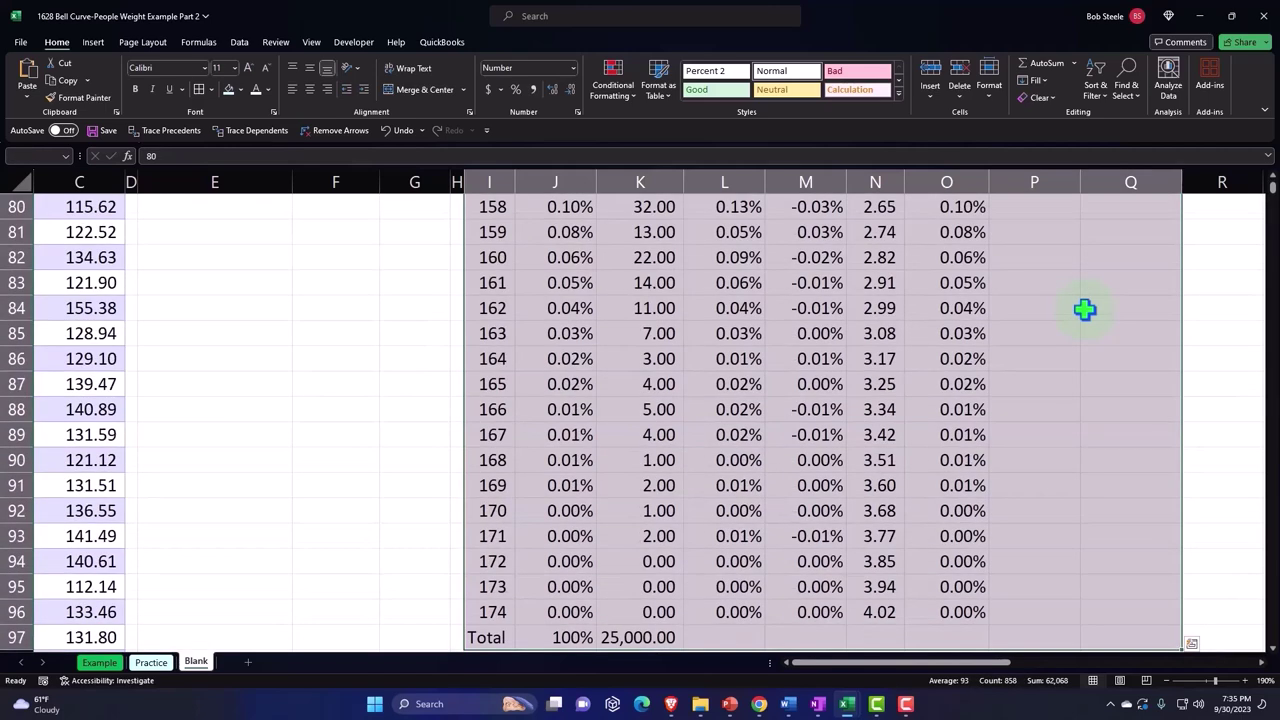
pyautogui.click(229, 89)
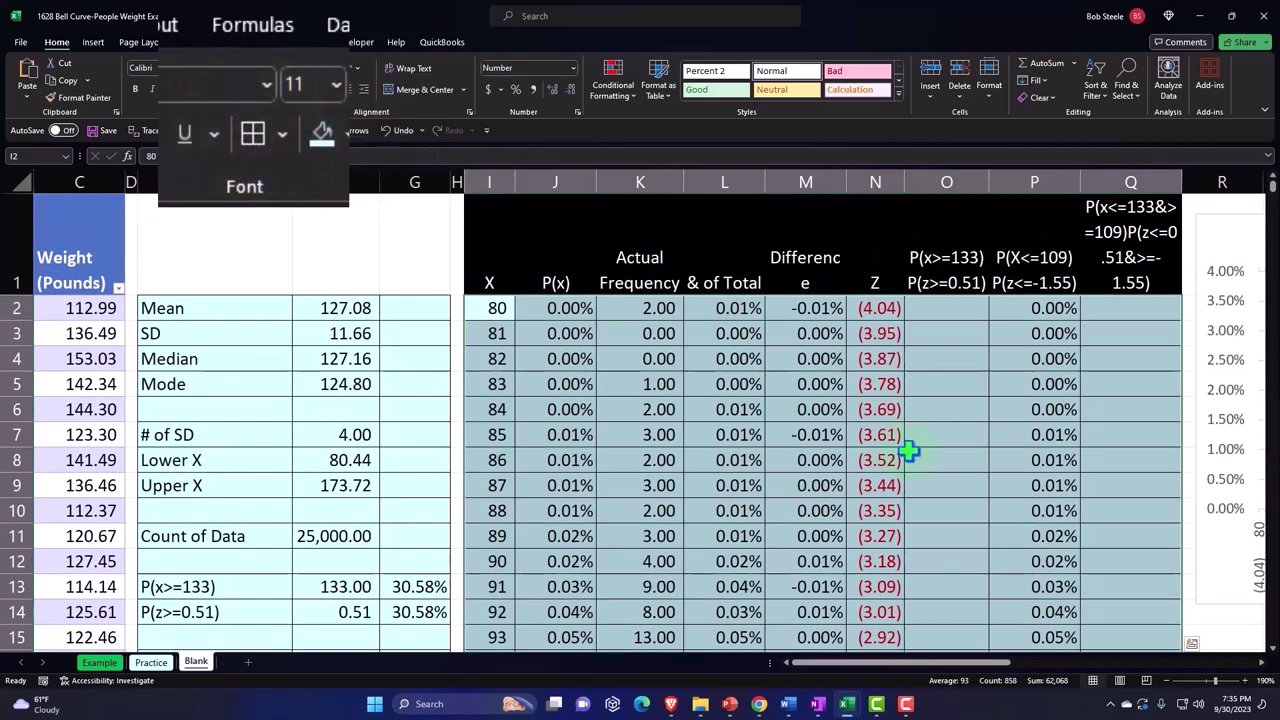
pyautogui.moveTo(967, 663); pyautogui.dragTo(1097, 680)
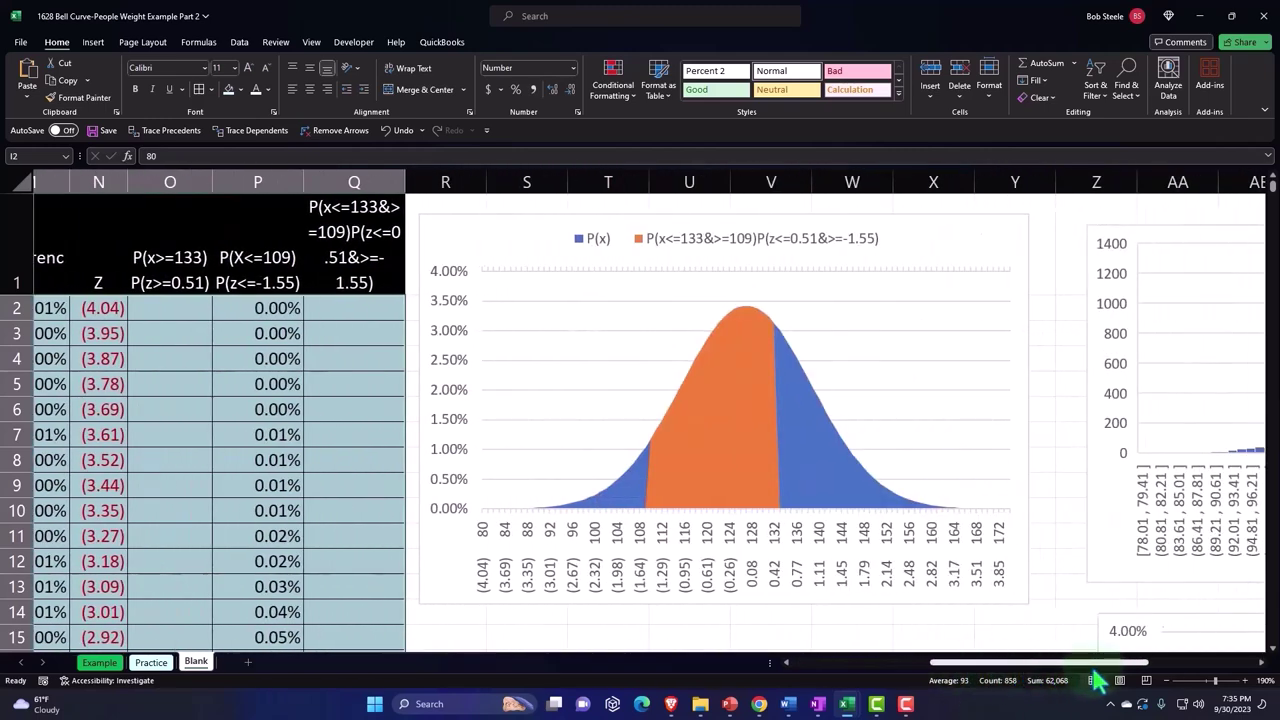
pyautogui.scroll(-5, 1070, 570)
pyautogui.scroll(1, 1070, 570)
pyautogui.scroll(4, 1070, 570)
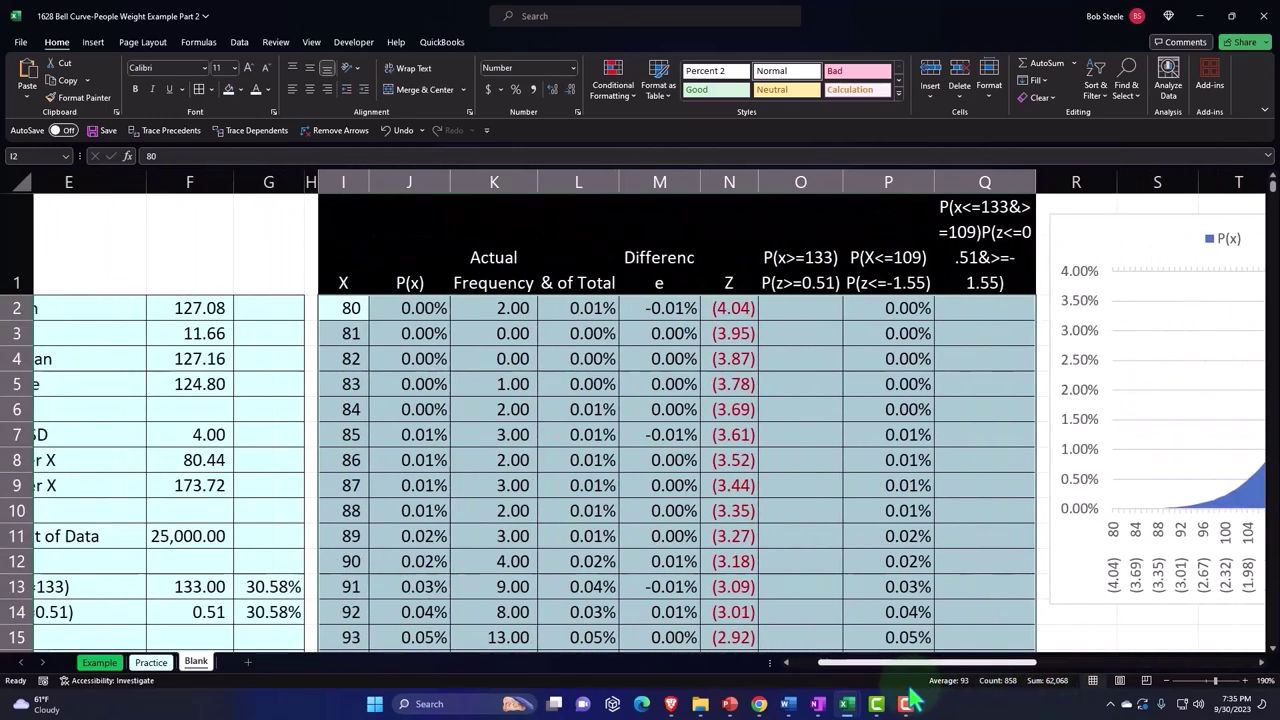
pyautogui.moveTo(1030, 667); pyautogui.dragTo(888, 668)
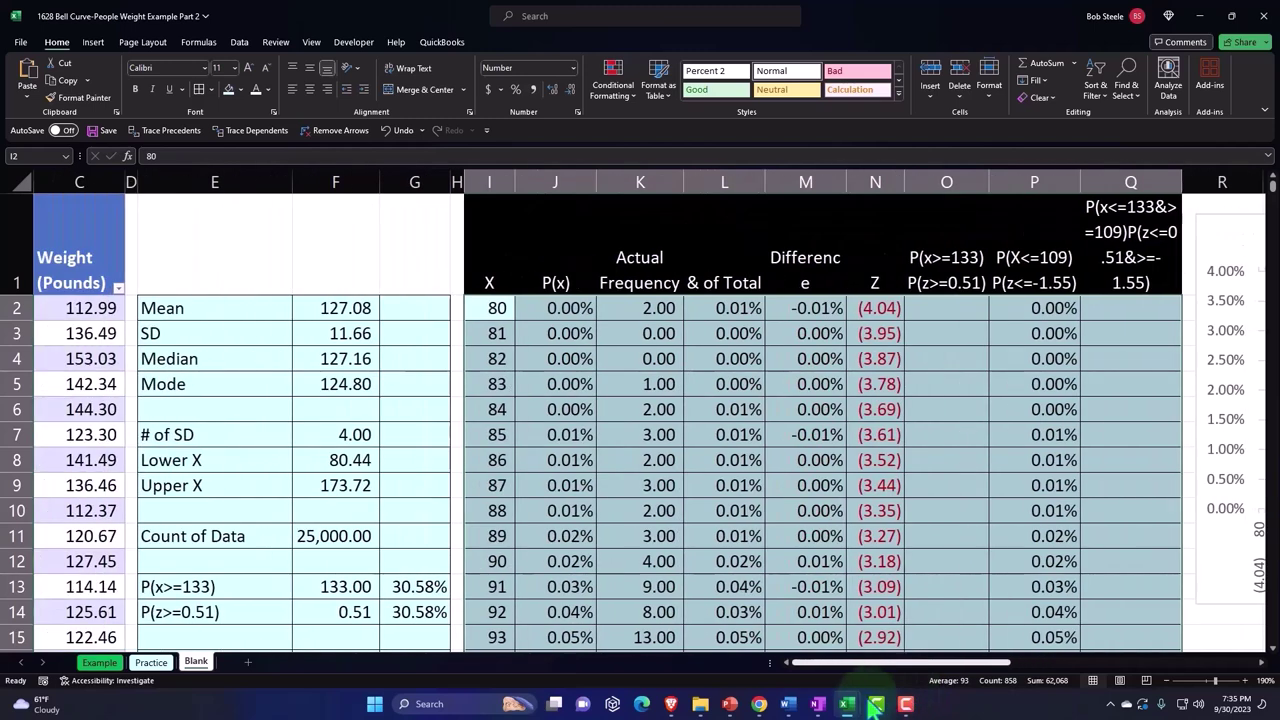
# Save the workbook, then spell-check the whole sheet from the start, finding no errors.
pyautogui.click(320, 278)
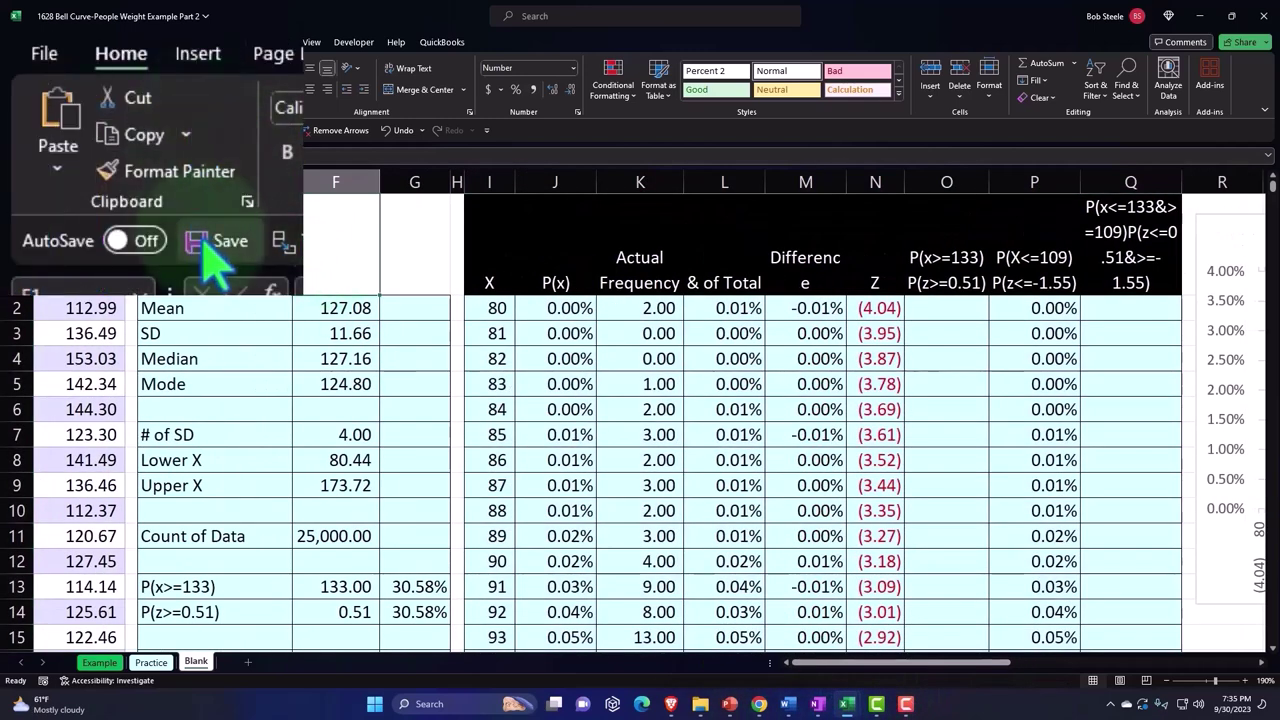
pyautogui.click(96, 132)
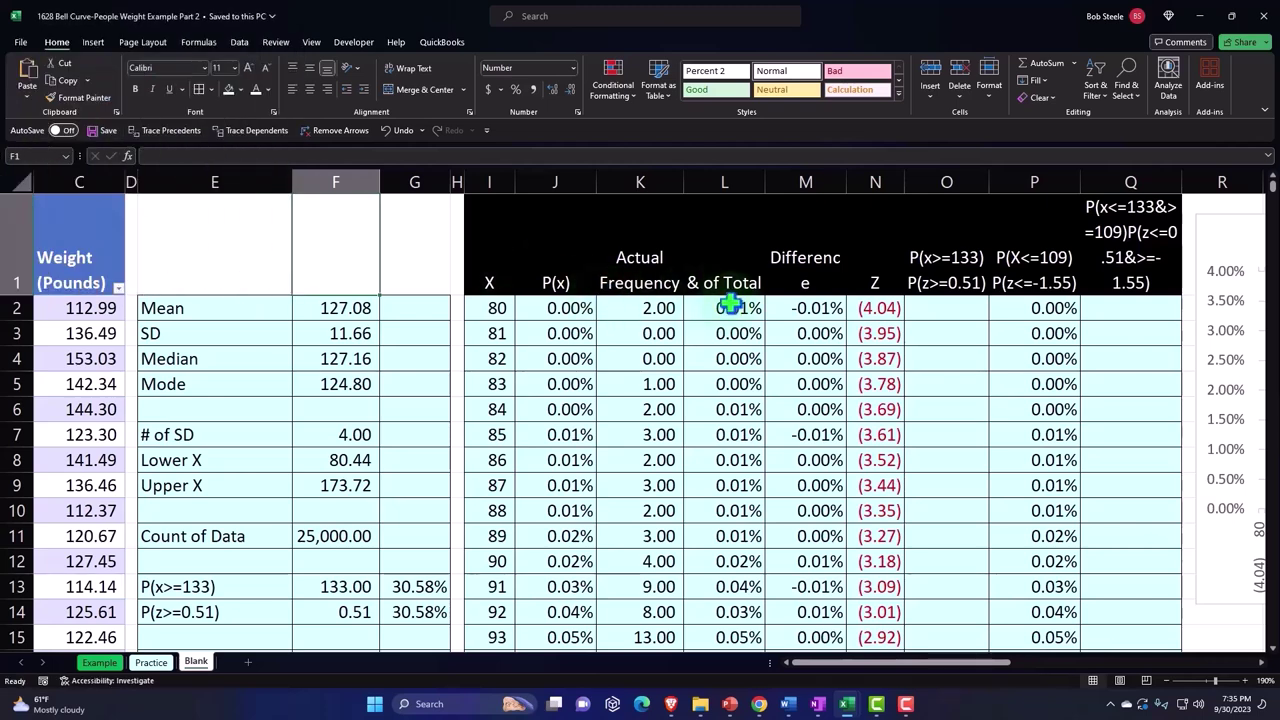
pyautogui.click(275, 42)
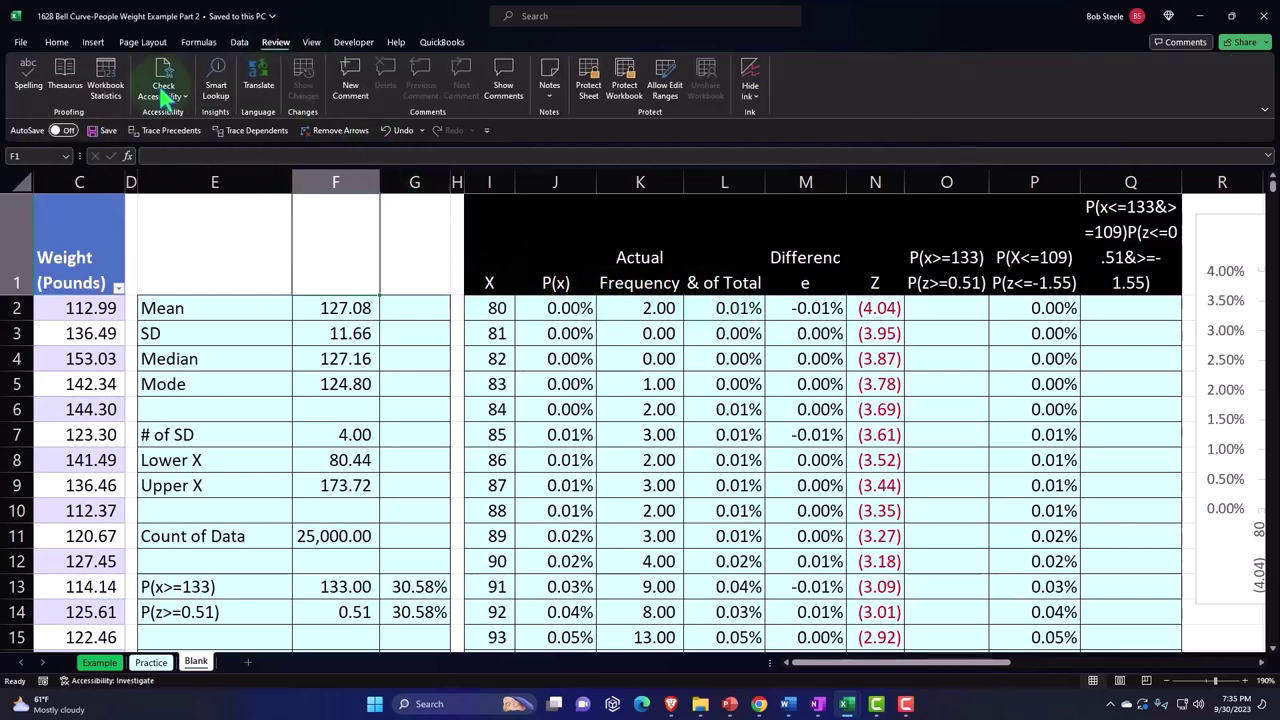
pyautogui.click(28, 86)
pyautogui.click(617, 386)
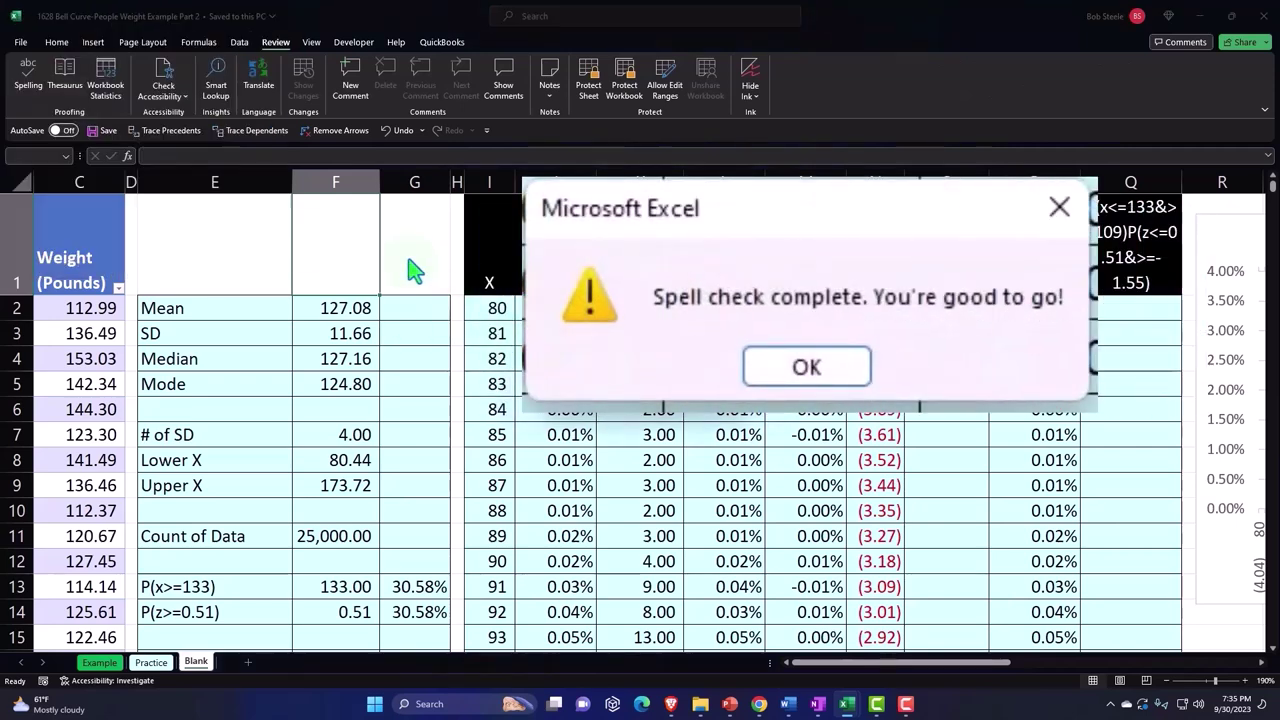